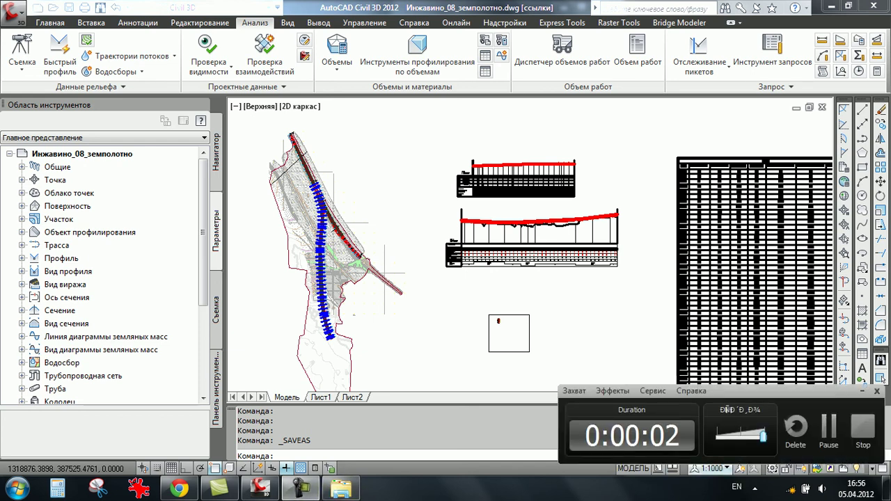
- Shorten the 398+50.00 sample line by moving its right end point to the corridor
scroll(385, 273, up, 5)
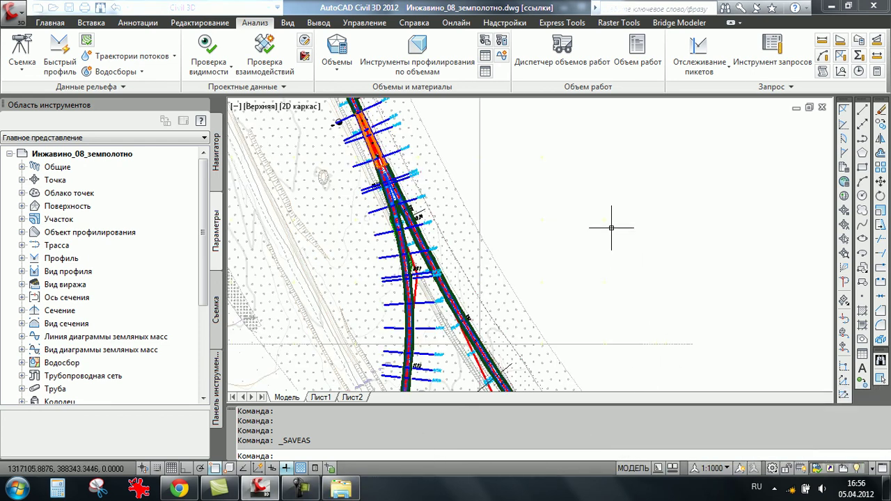
scroll(613, 225, down, 1)
middle_drag(591, 224, 534, 224)
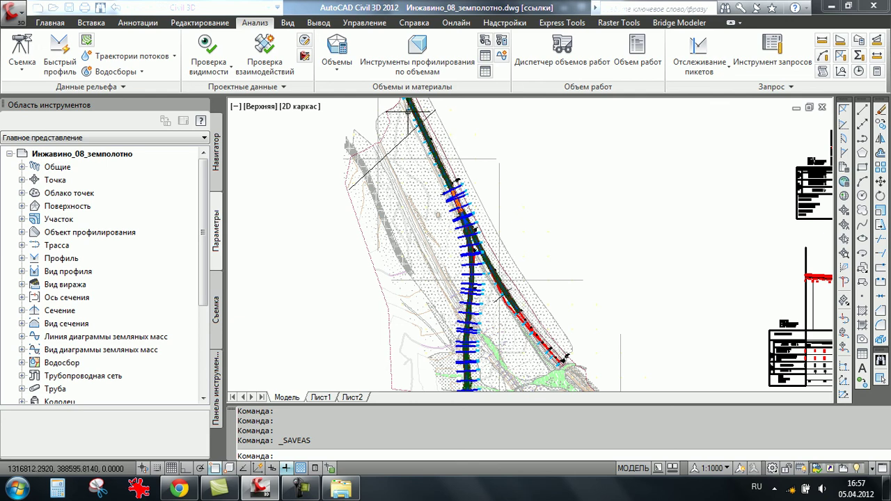
scroll(446, 225, up, 2)
scroll(446, 208, up, 1)
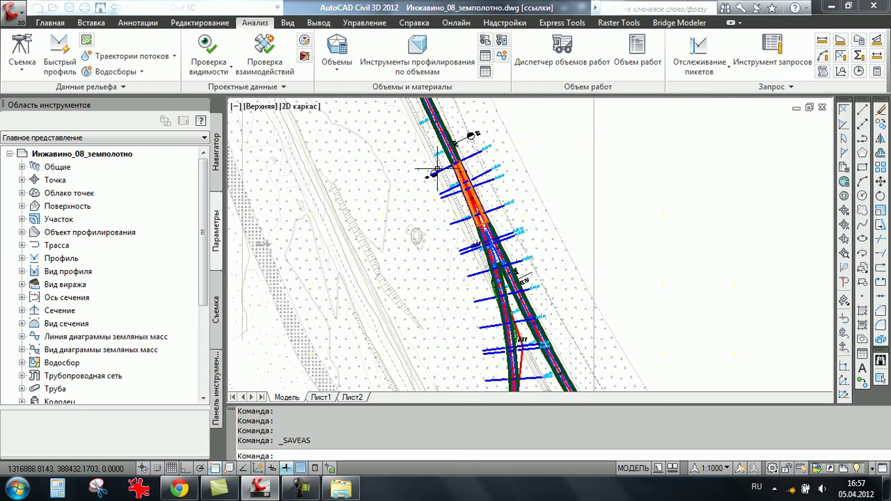
scroll(512, 252, up, 1)
scroll(517, 284, up, 1)
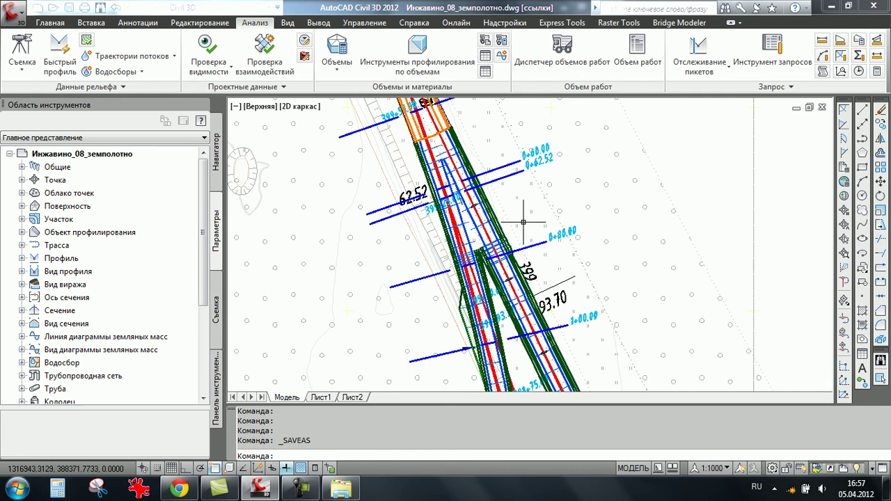
scroll(518, 219, down, 2)
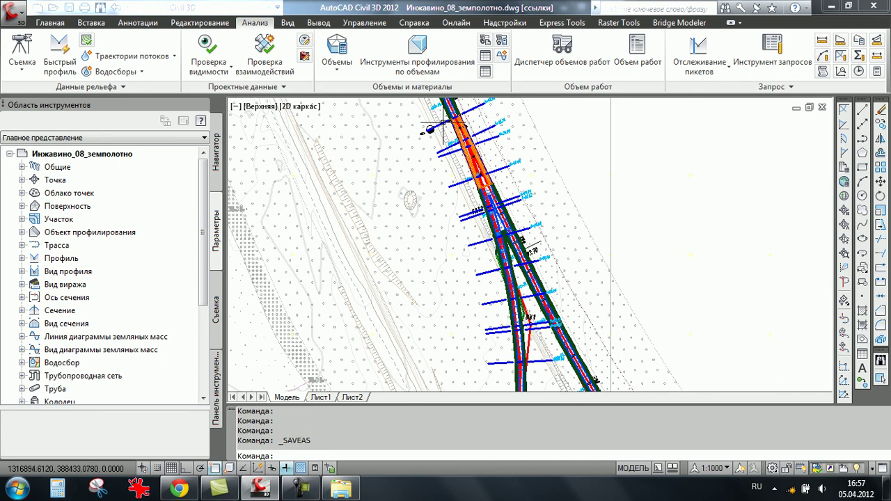
scroll(443, 123, down, 2)
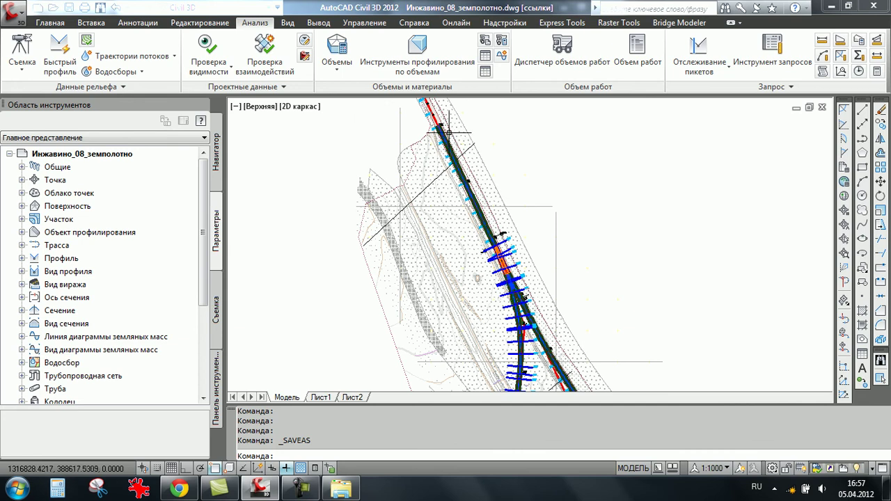
scroll(487, 234, up, 1)
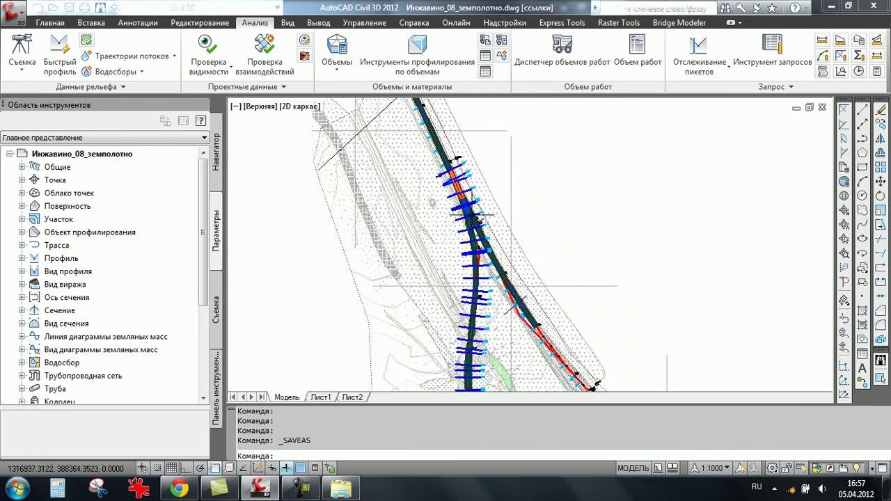
scroll(496, 286, up, 1)
scroll(488, 240, up, 1)
scroll(480, 237, up, 1)
scroll(464, 230, up, 2)
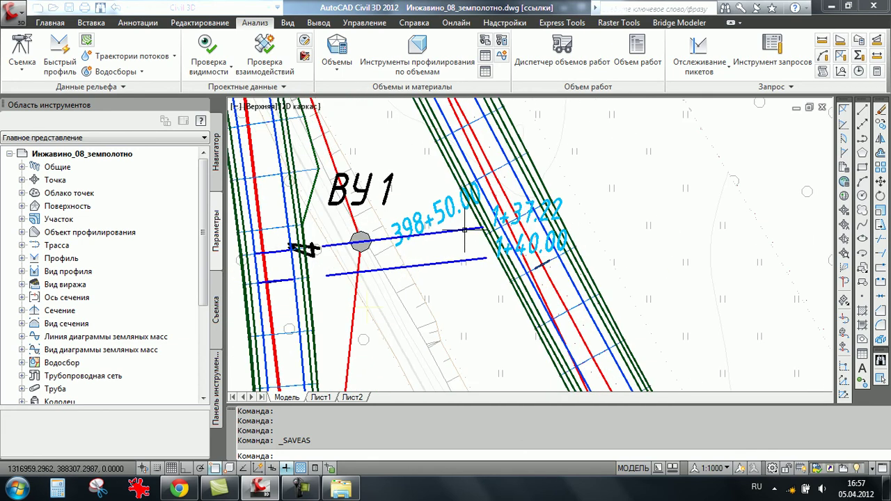
scroll(465, 229, down, 2)
click(368, 243)
scroll(369, 243, up, 2)
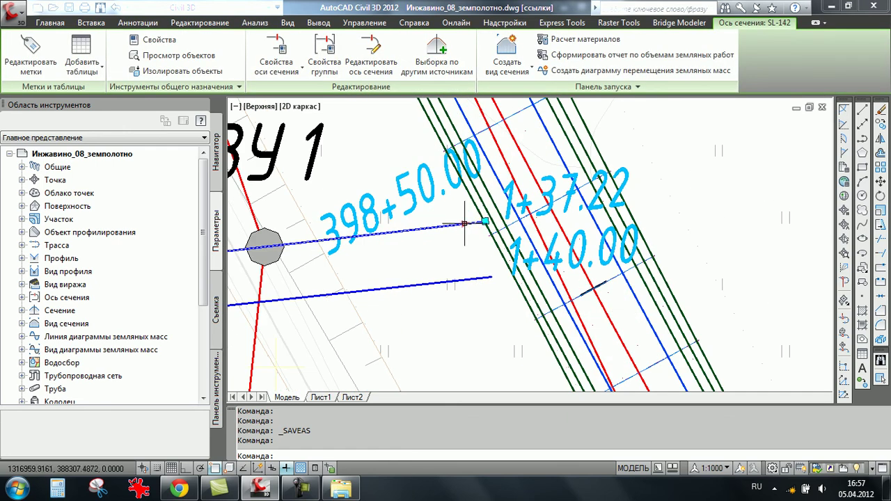
click(463, 223)
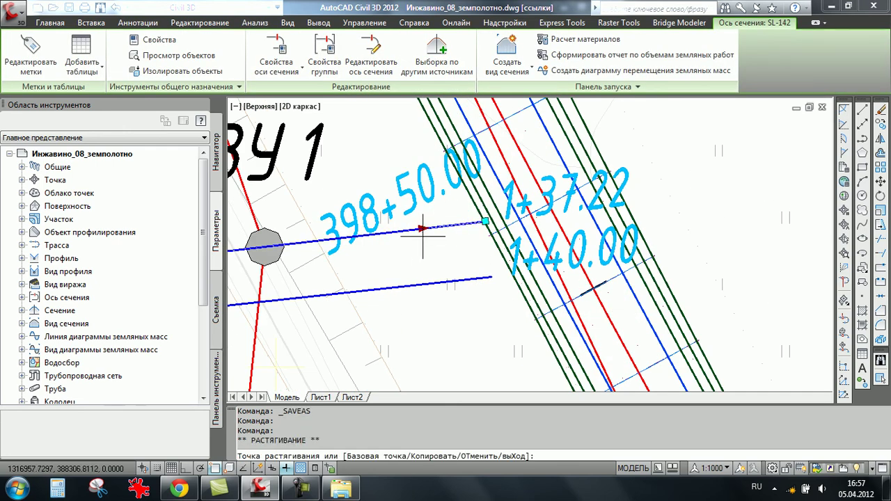
click(423, 237)
scroll(431, 243, down, 3)
scroll(428, 233, down, 1)
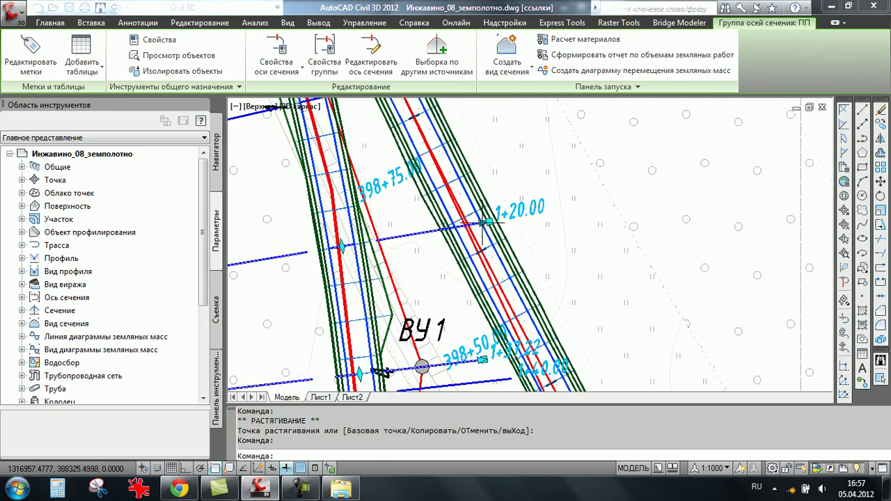
- Shorten the 1+20.00 and 1+00.00 sample lines to new end points
click(420, 232)
click(414, 224)
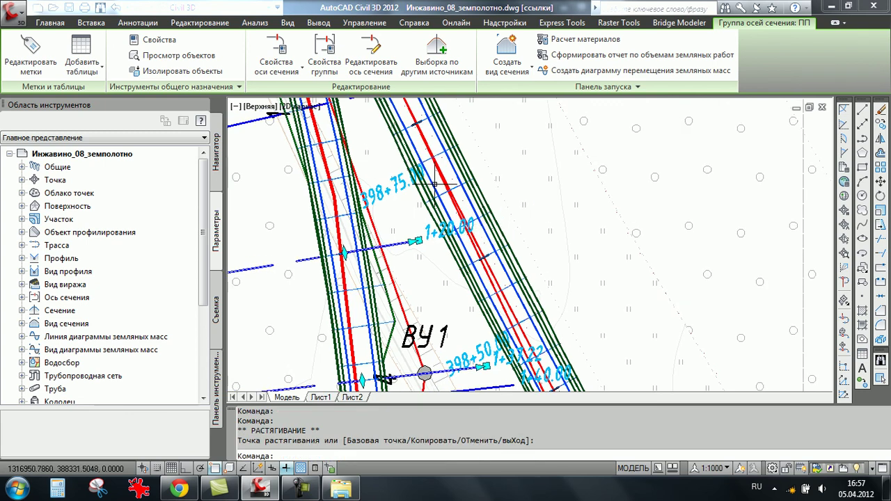
middle_drag(432, 178, 475, 300)
click(406, 209)
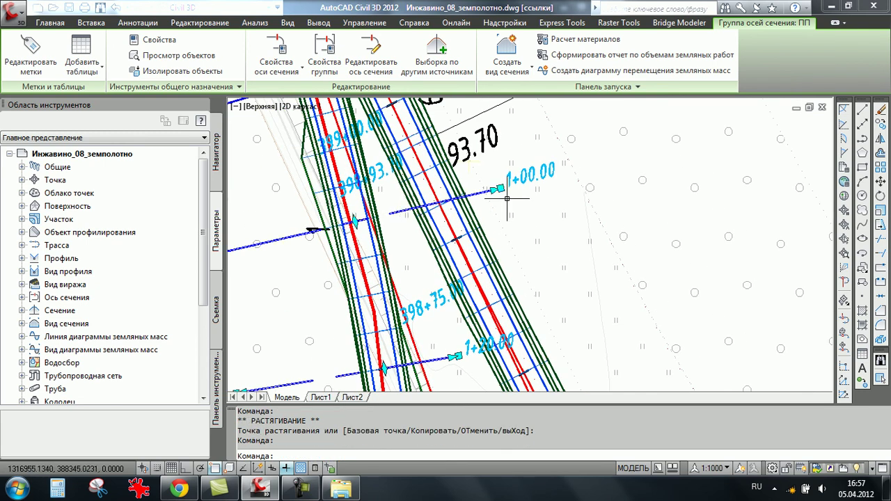
click(419, 204)
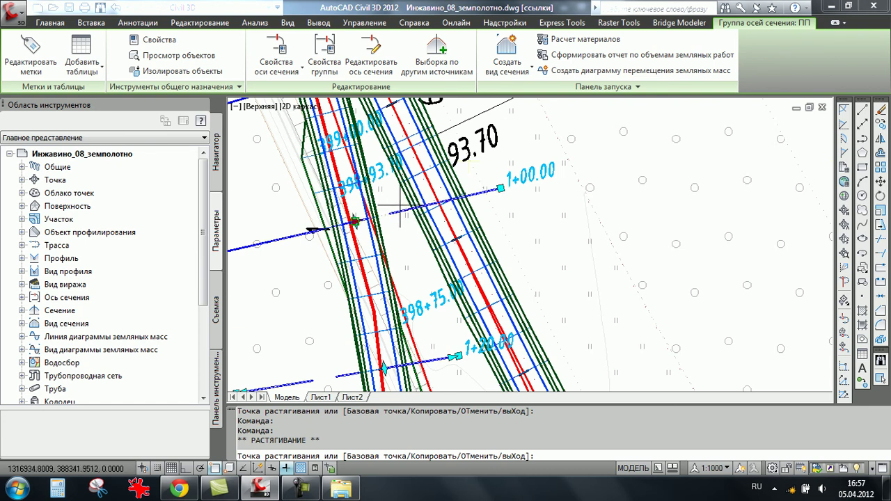
scroll(400, 208, up, 2)
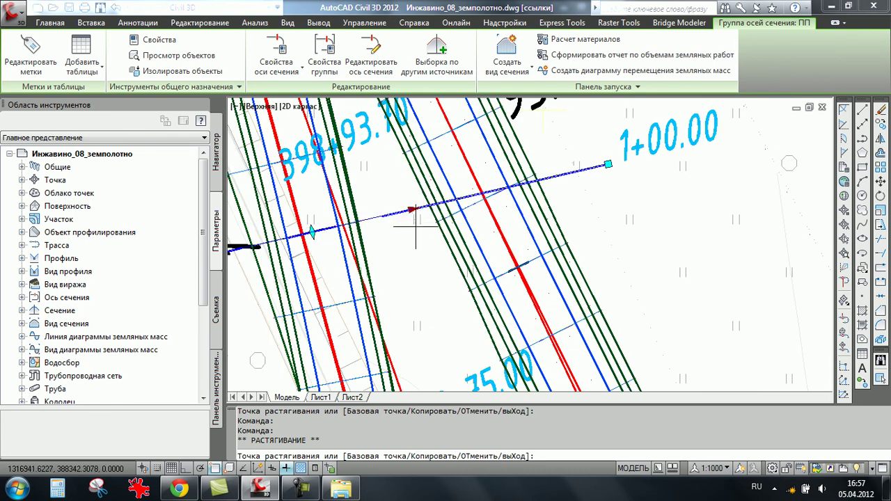
click(415, 224)
scroll(424, 230, down, 2)
scroll(425, 230, down, 3)
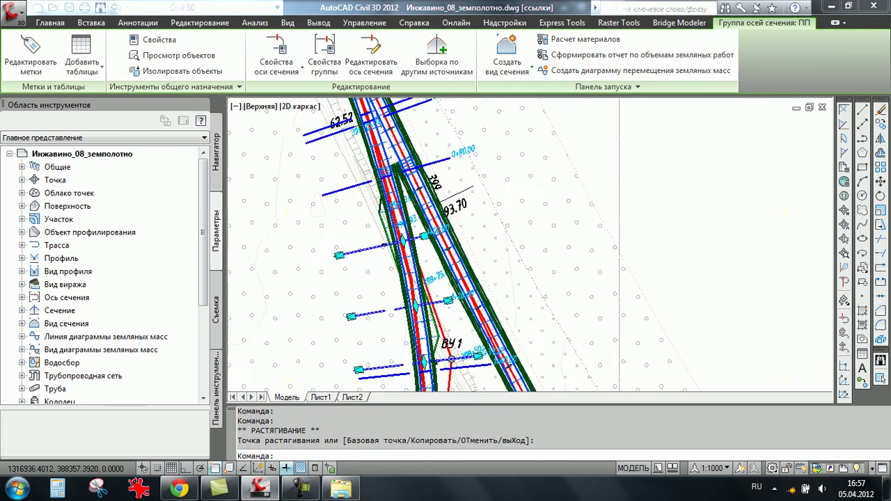
scroll(414, 171, up, 3)
scroll(414, 170, up, 2)
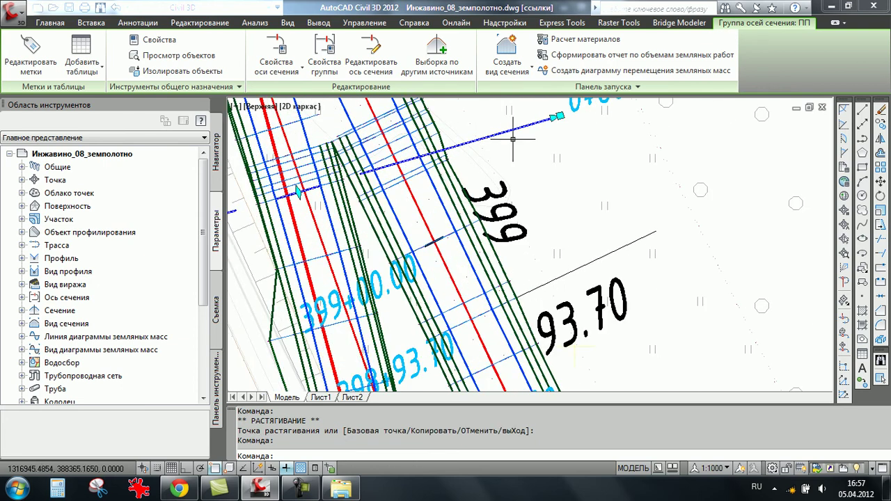
- Shorten the 0+80.00 and 1+40.00 sample lines to new end points
click(557, 116)
scroll(352, 178, up, 2)
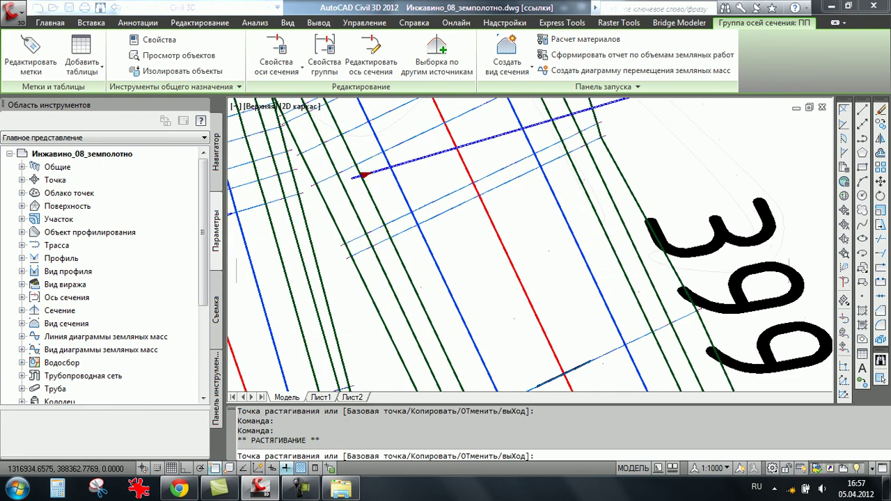
scroll(314, 190, up, 1)
click(305, 188)
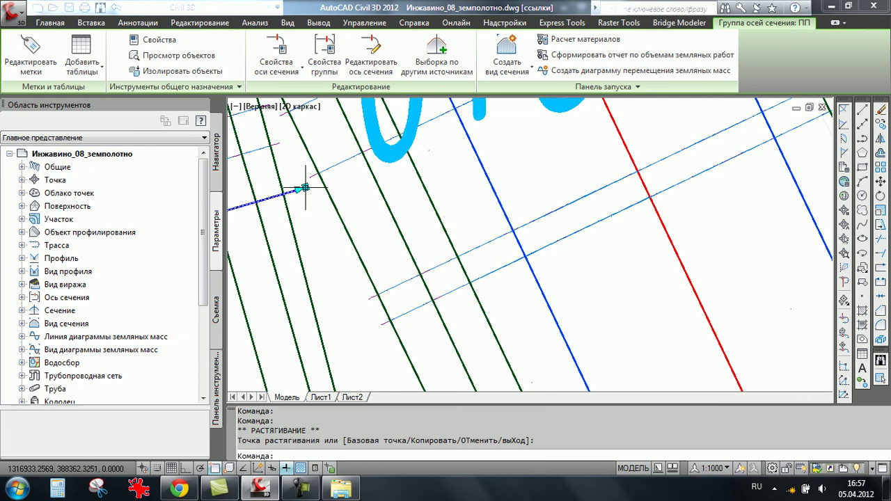
scroll(309, 190, down, 2)
scroll(331, 218, down, 2)
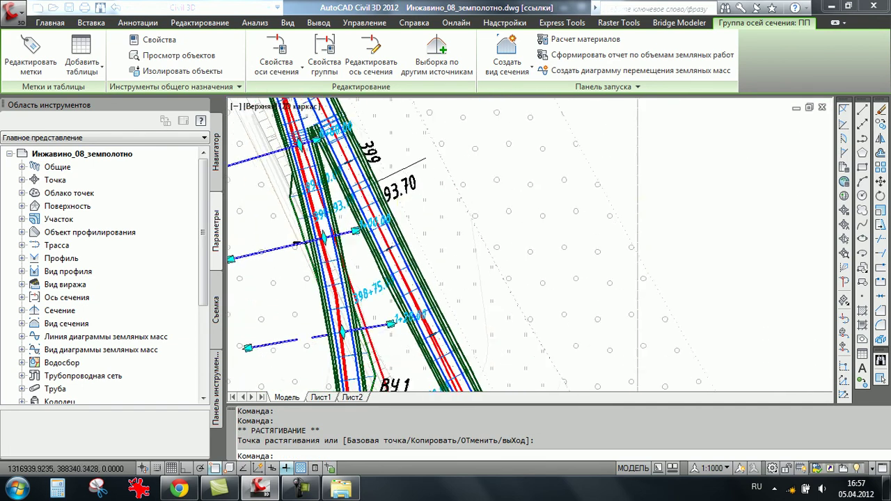
scroll(330, 218, up, 1)
scroll(331, 218, up, 1)
scroll(330, 217, up, 1)
scroll(331, 218, up, 1)
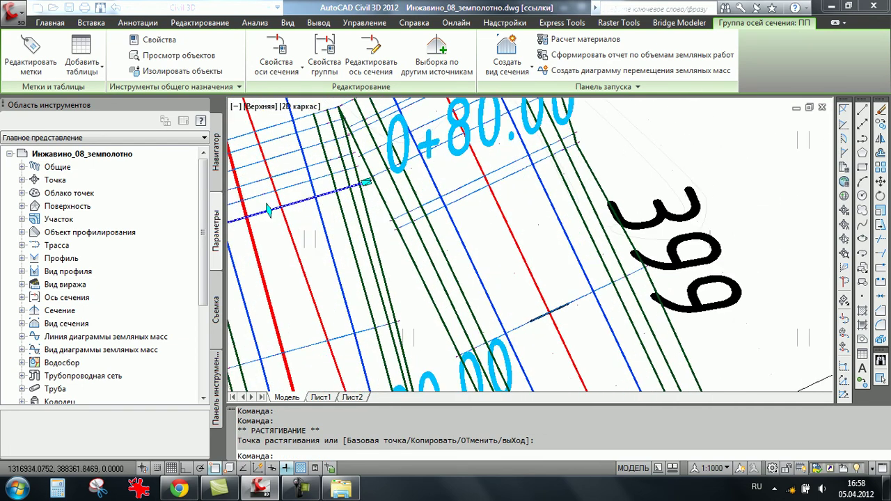
scroll(381, 218, down, 2)
scroll(417, 278, down, 2)
scroll(427, 289, up, 1)
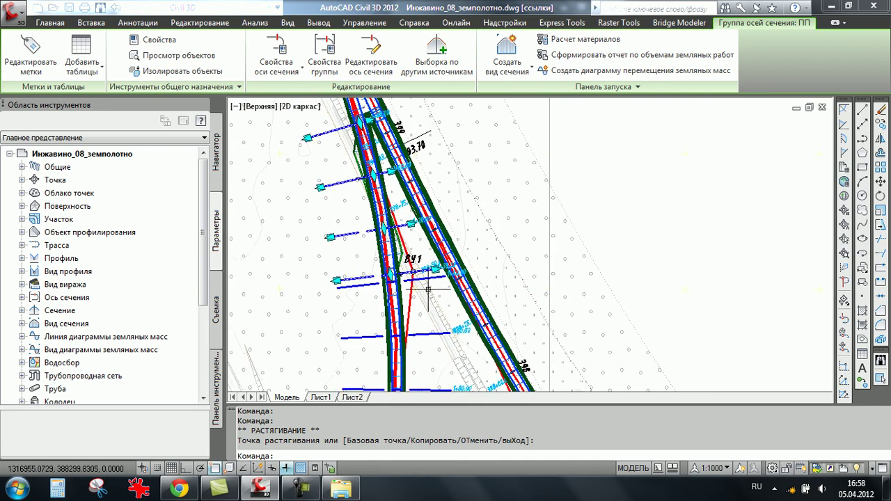
scroll(428, 289, up, 2)
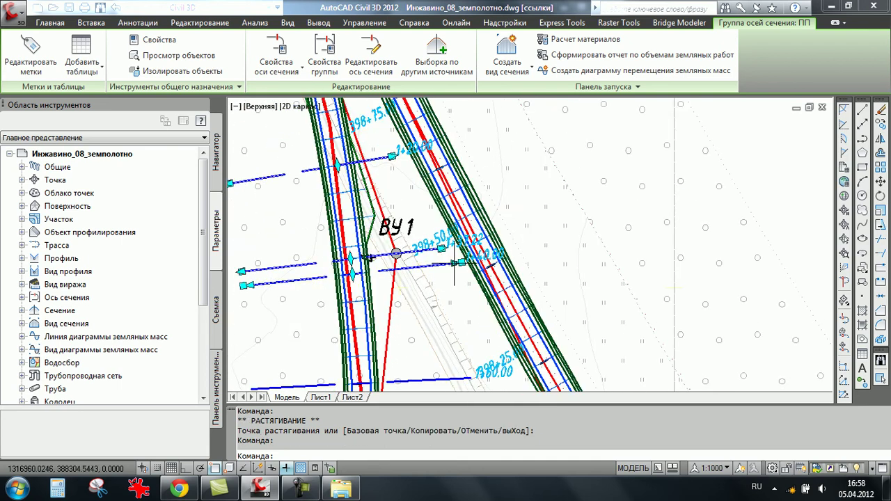
scroll(457, 264, up, 2)
click(465, 262)
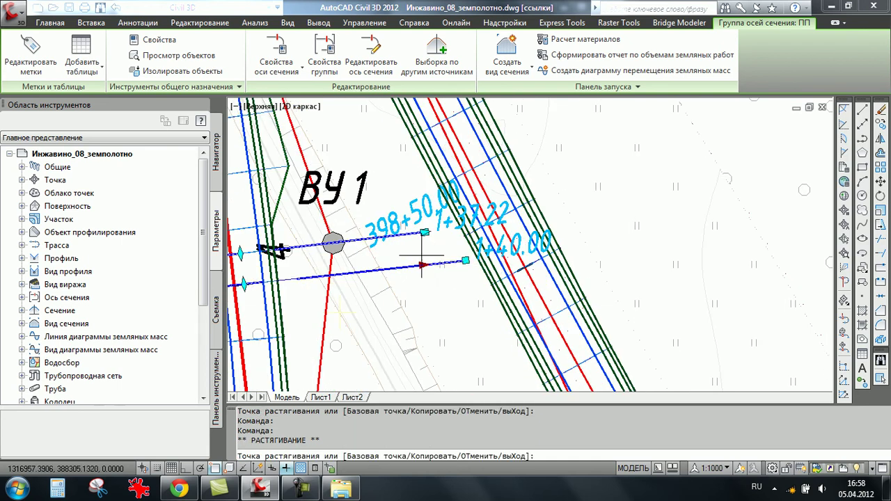
click(423, 263)
scroll(423, 263, down, 2)
scroll(423, 263, down, 1)
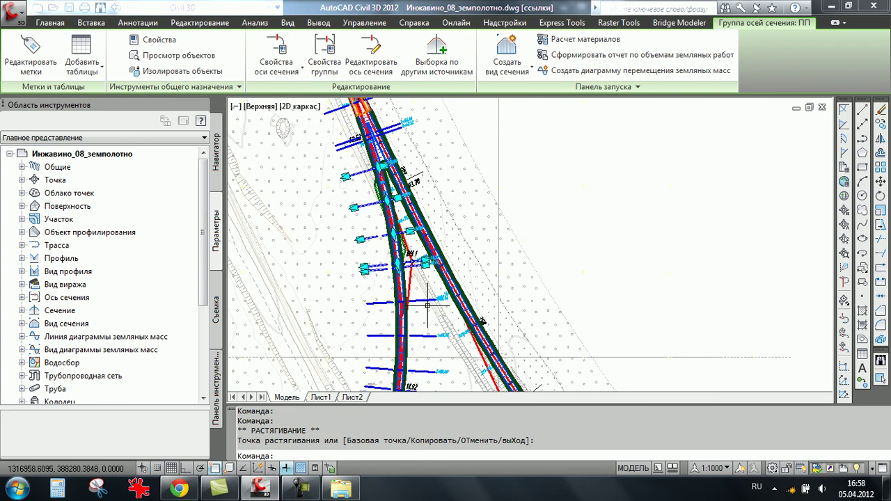
scroll(411, 181, down, 1)
scroll(382, 188, down, 1)
scroll(382, 187, up, 1)
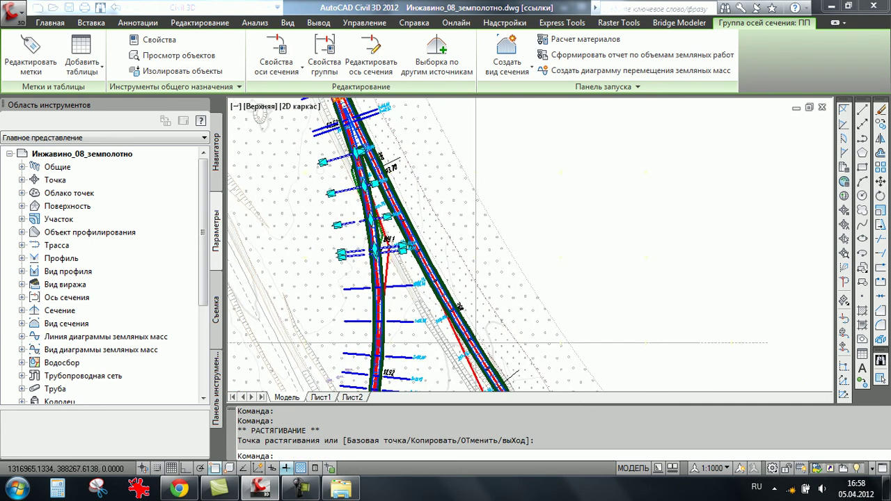
scroll(383, 188, up, 1)
scroll(396, 197, up, 2)
key(Escape)
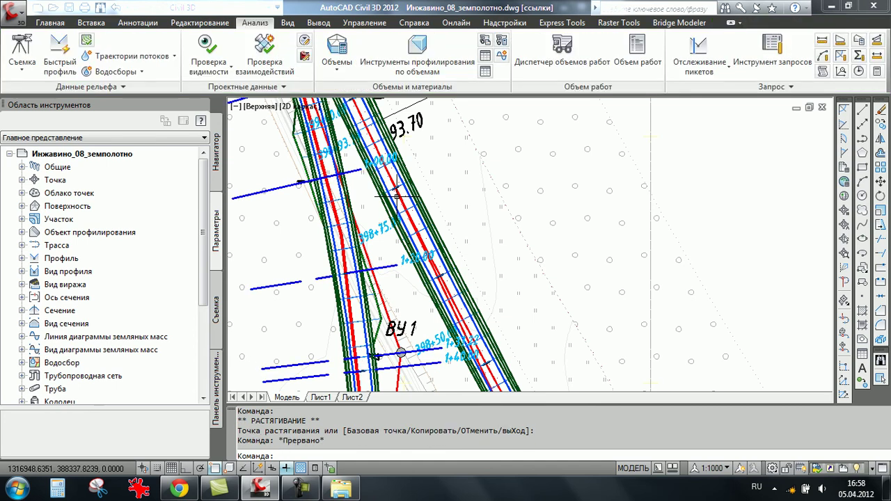
middle_drag(385, 167, 435, 261)
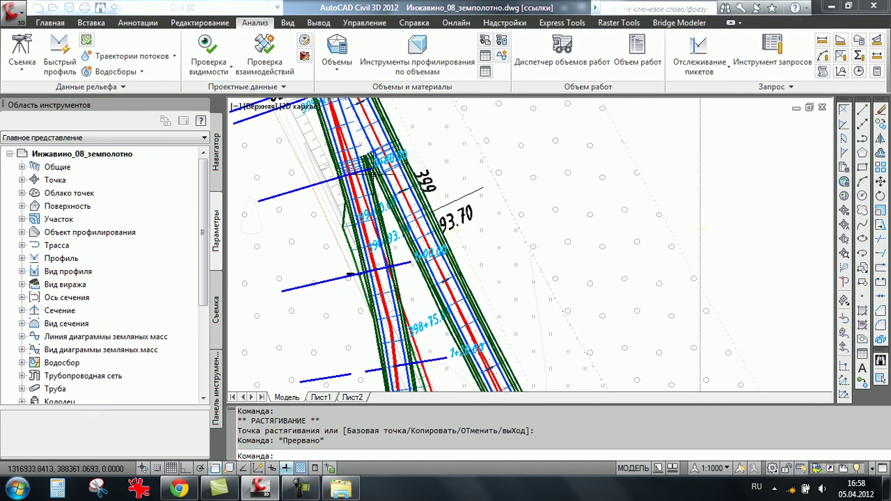
scroll(425, 292, down, 1)
scroll(421, 281, down, 1)
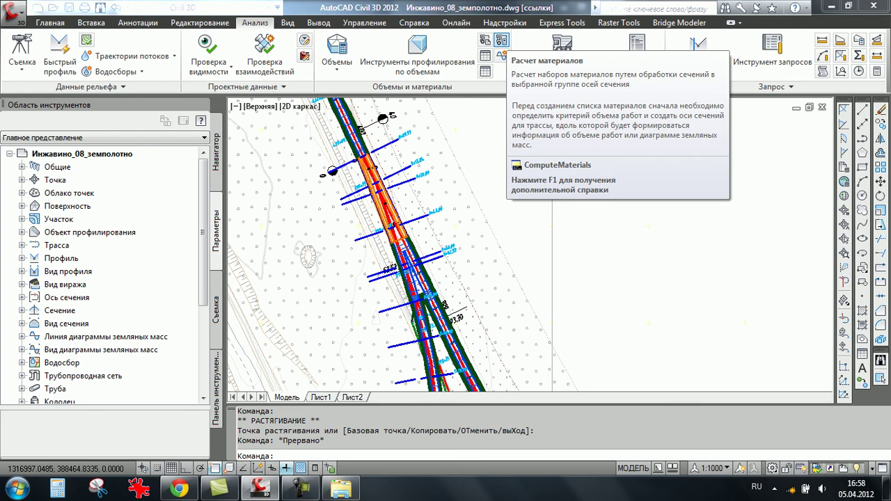
scroll(477, 136, down, 3)
scroll(452, 181, up, 1)
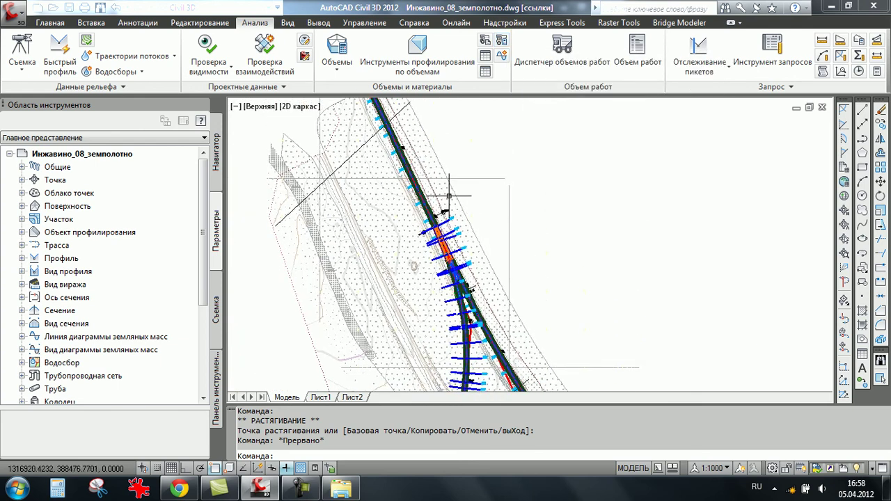
middle_drag(388, 128, 384, 184)
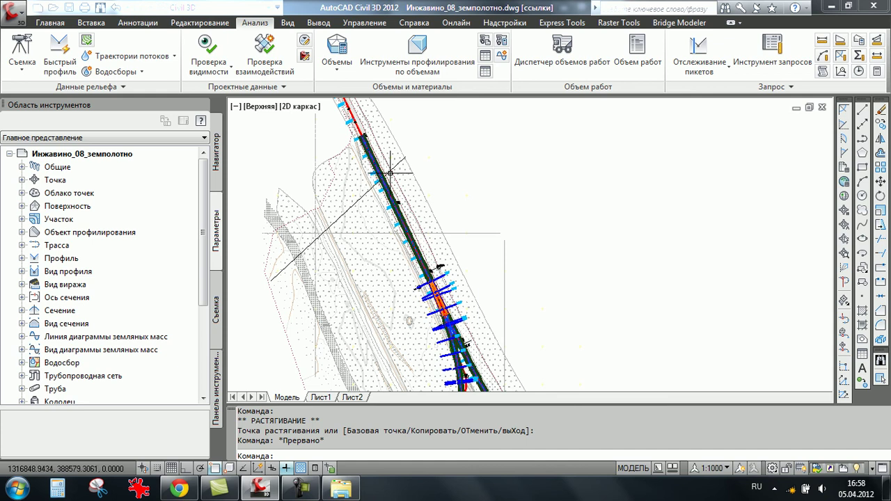
scroll(453, 179, down, 3)
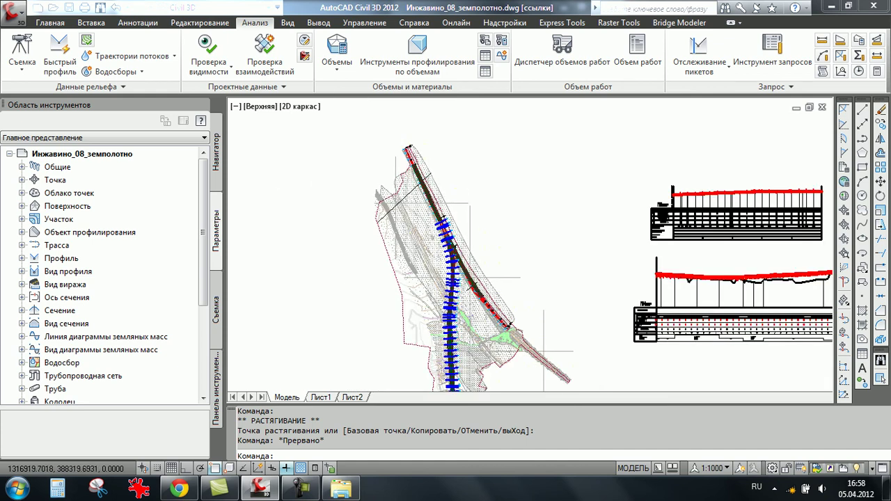
scroll(447, 259, up, 3)
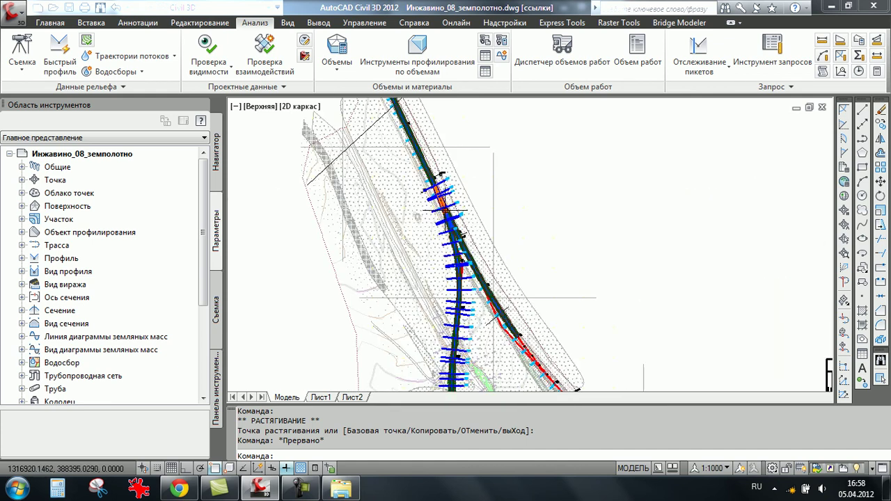
scroll(494, 265, down, 1)
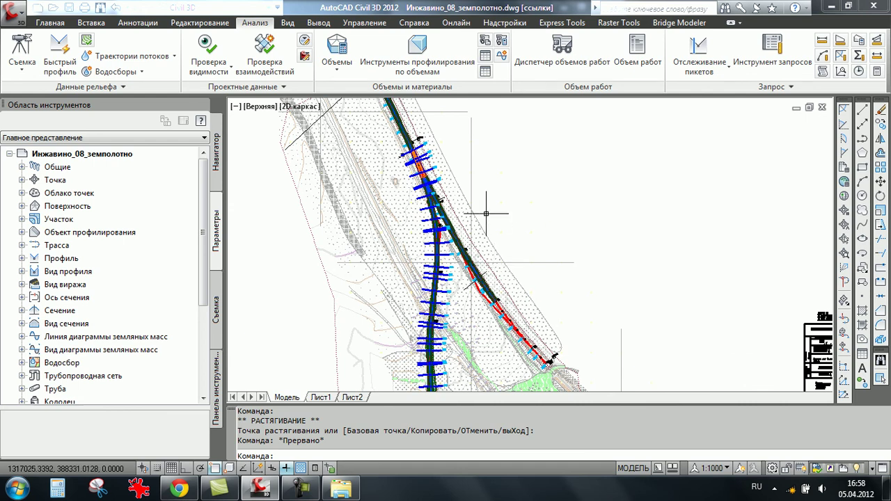
scroll(487, 192, up, 2)
scroll(457, 188, up, 1)
scroll(458, 189, up, 2)
scroll(474, 256, down, 1)
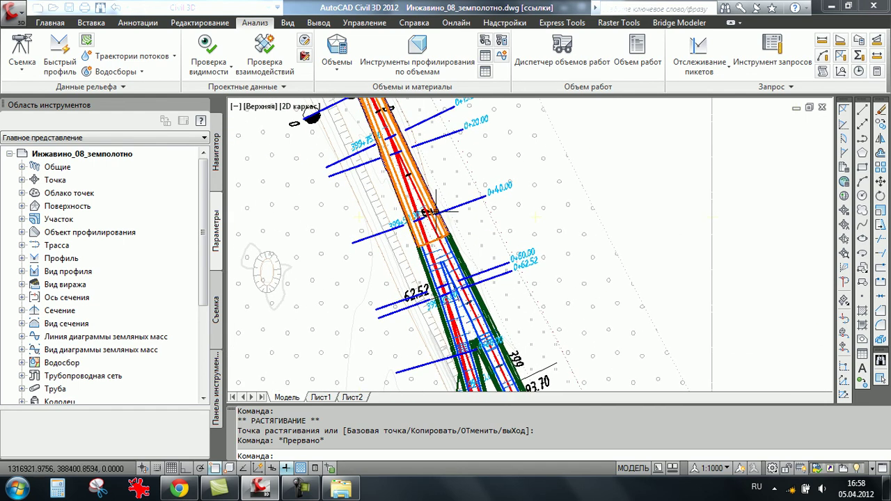
scroll(394, 146, down, 1)
scroll(393, 143, up, 1)
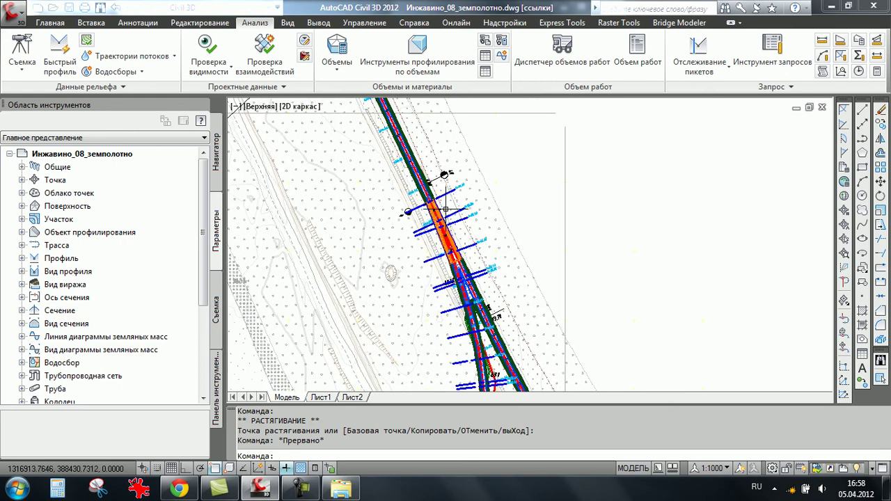
scroll(395, 147, up, 2)
scroll(398, 155, down, 3)
middle_drag(396, 154, 459, 269)
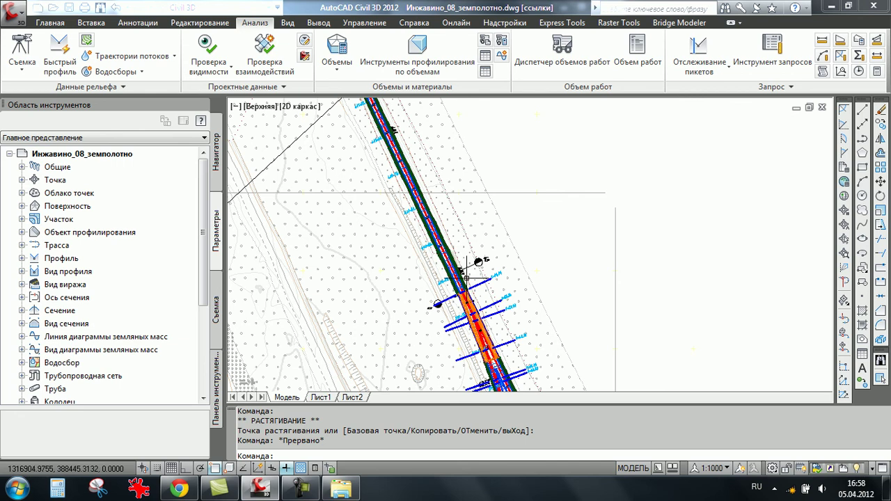
scroll(465, 277, down, 1)
scroll(517, 318, down, 1)
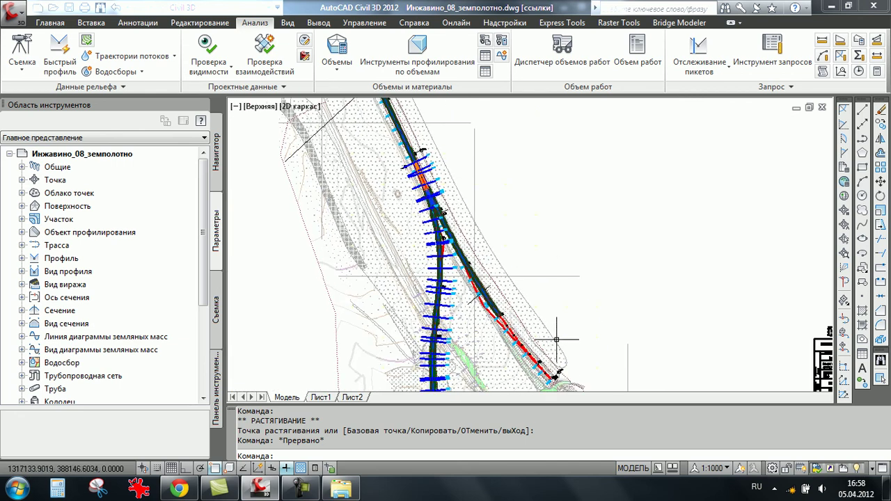
scroll(546, 333, down, 1)
scroll(452, 267, down, 2)
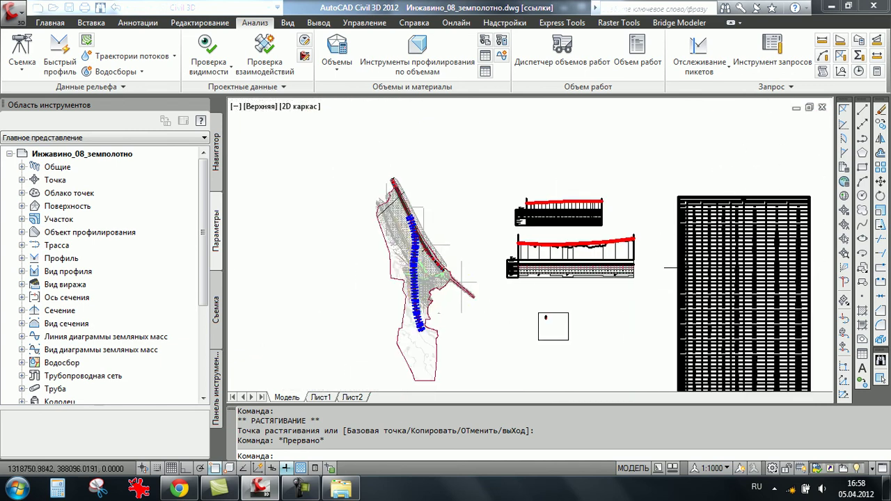
scroll(444, 209, up, 2)
scroll(449, 203, up, 2)
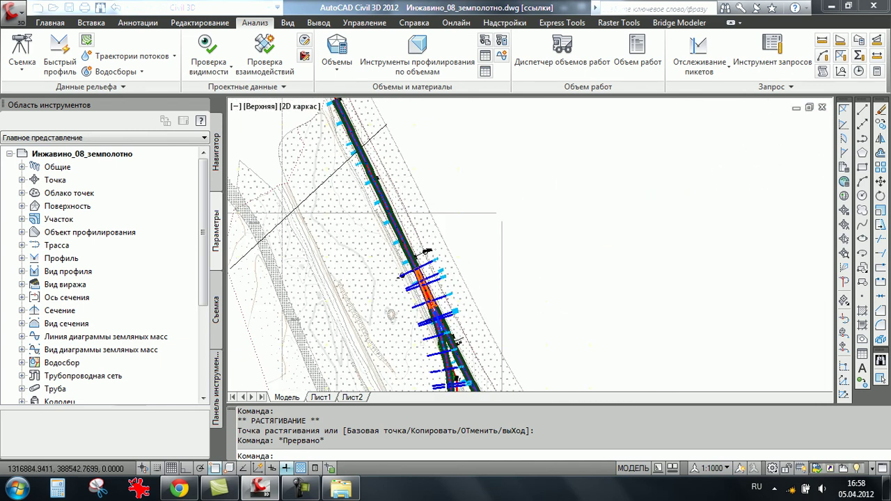
scroll(455, 197, down, 1)
scroll(463, 180, down, 1)
scroll(470, 161, down, 1)
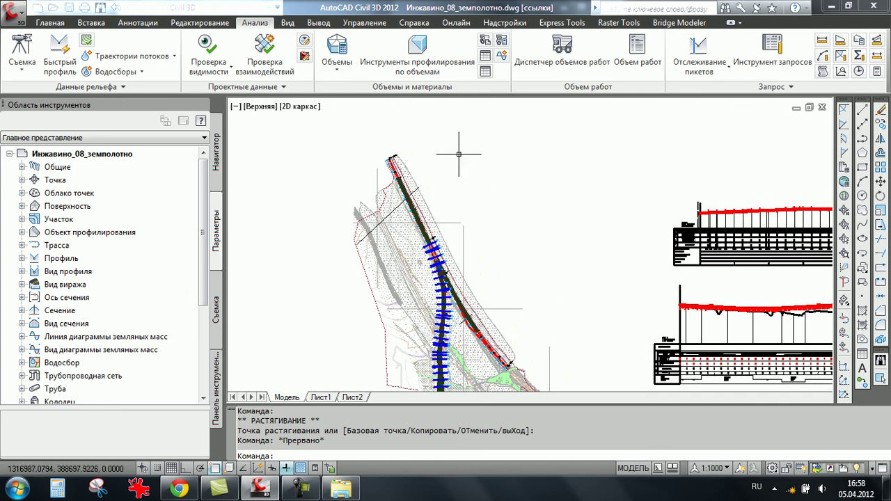
- Start the Оси сечений tool from Главная and pick the Путь1-ось alignment
click(50, 22)
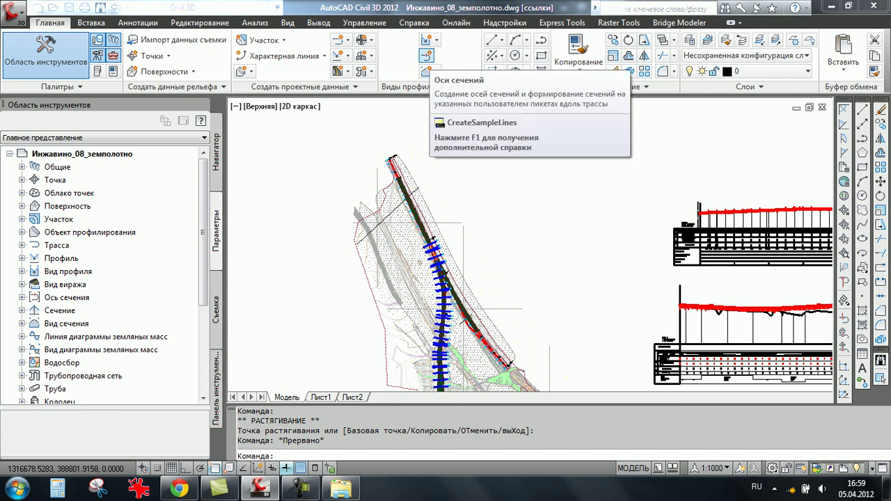
click(426, 55)
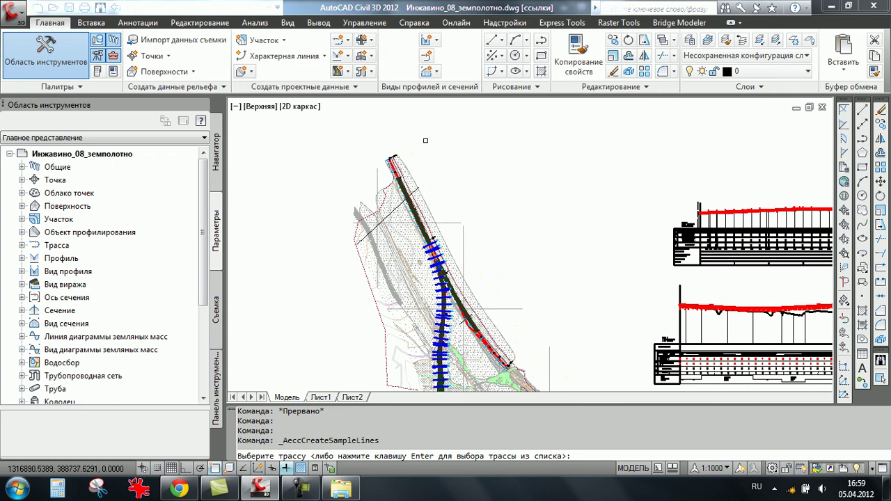
key(Return)
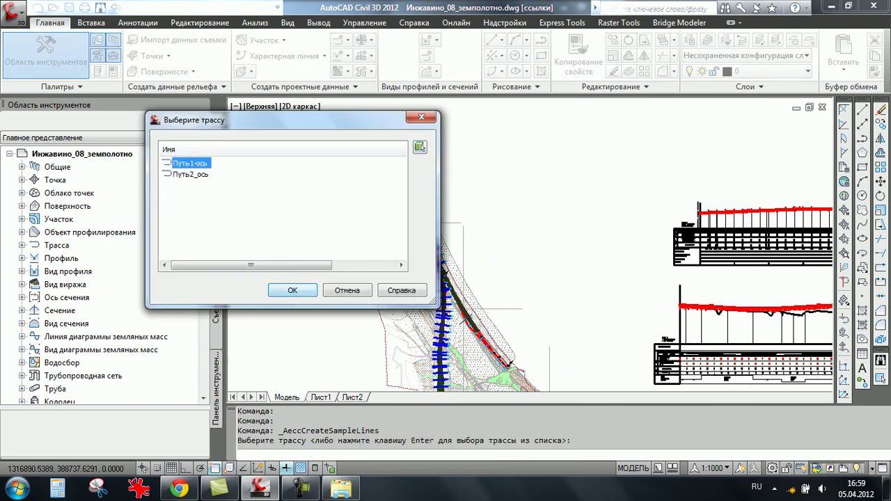
click(292, 290)
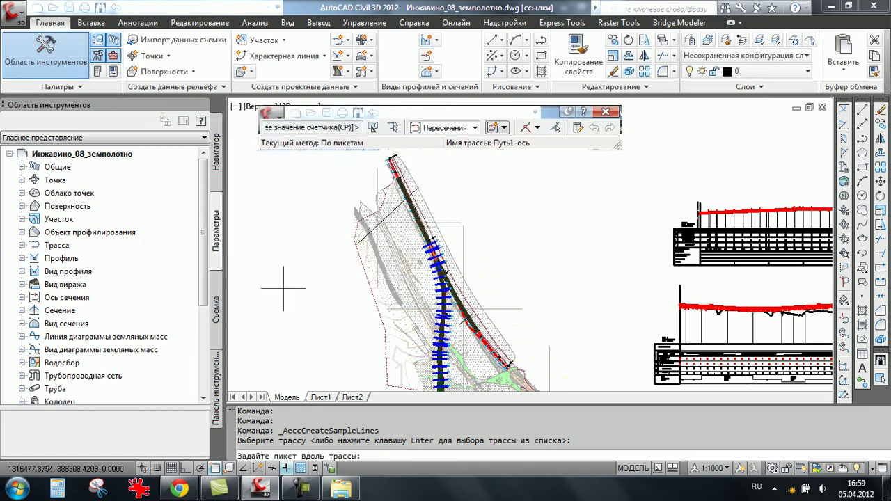
click(451, 163)
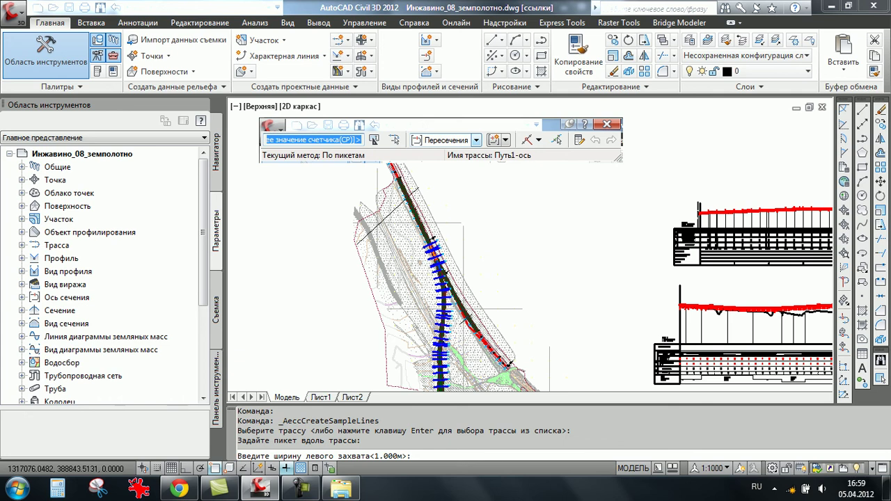
- Check the existing sample line groups, then begin creating a new group
click(476, 140)
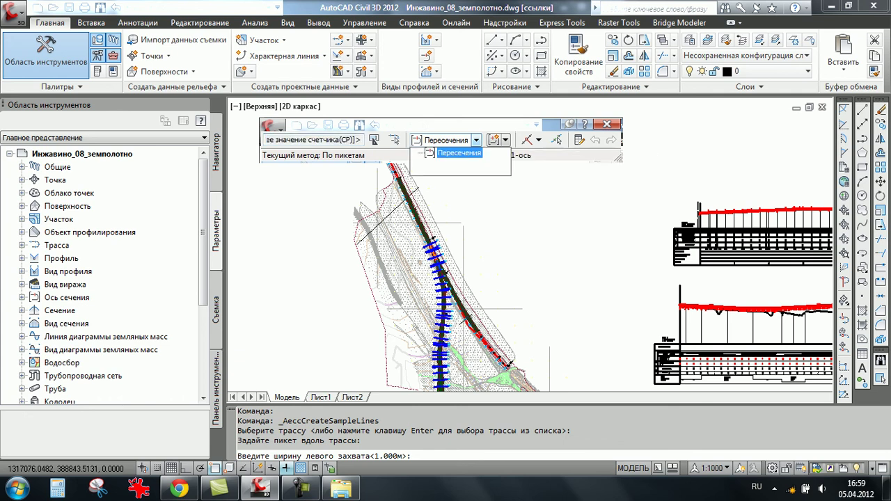
click(458, 153)
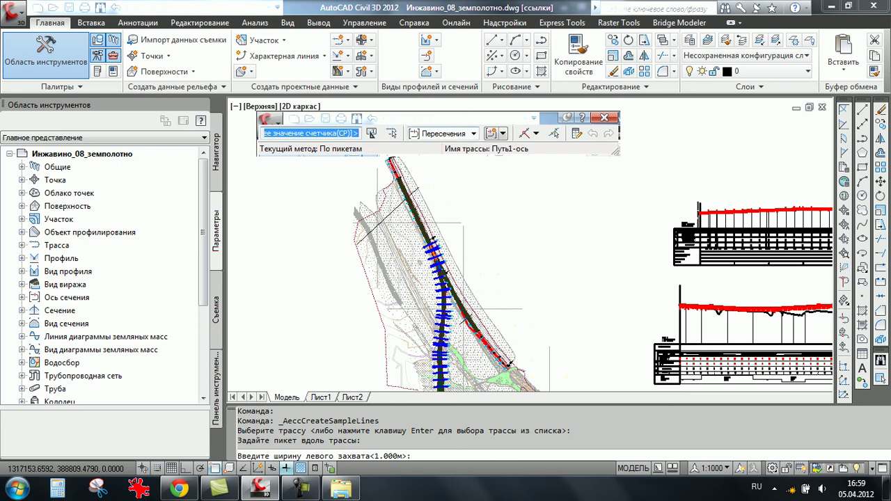
click(502, 133)
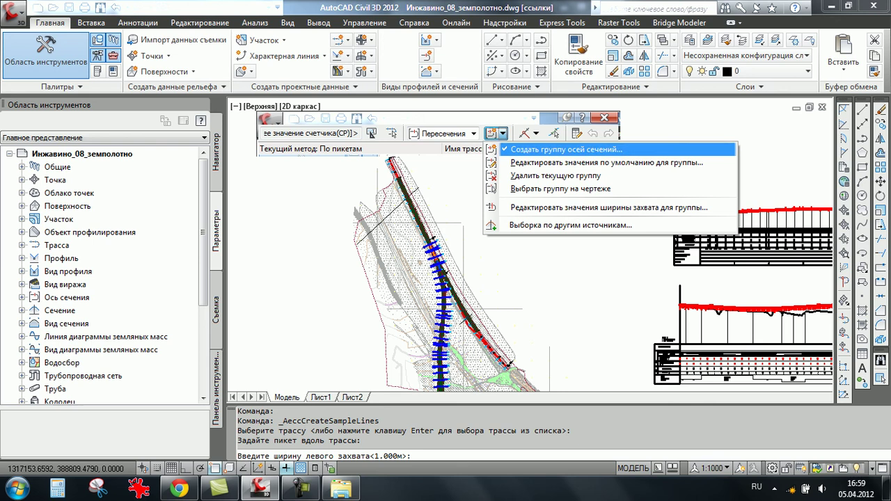
click(564, 148)
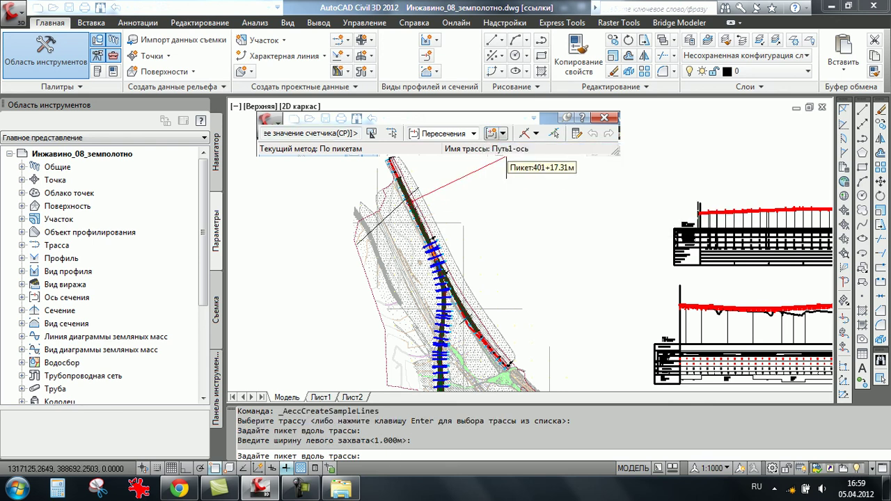
click(550, 149)
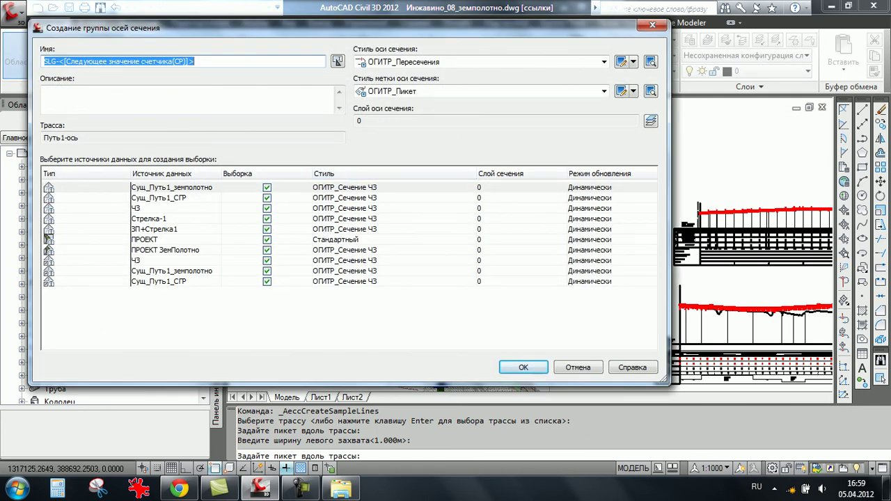
- Name the group ПП and set its sample line style to ОГИТР_Оси сечений
text(ПП)
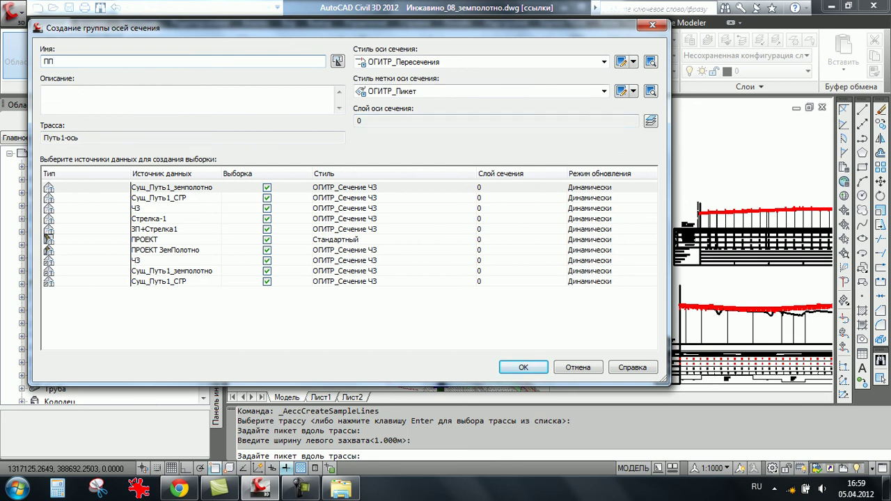
click(603, 62)
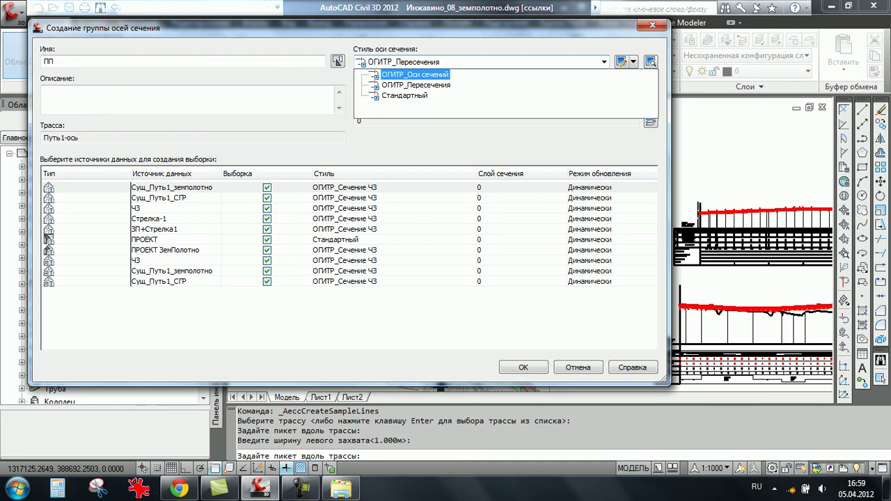
key(Return)
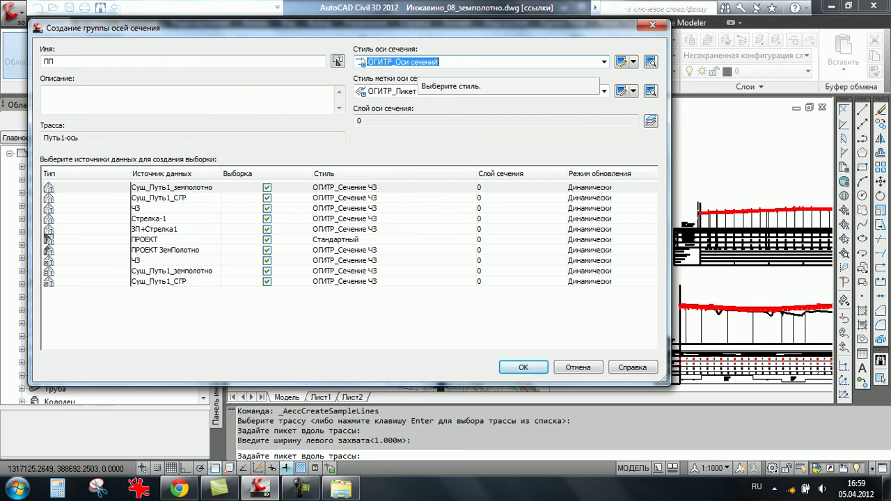
key(alt+Down)
key(Down)
key(Return)
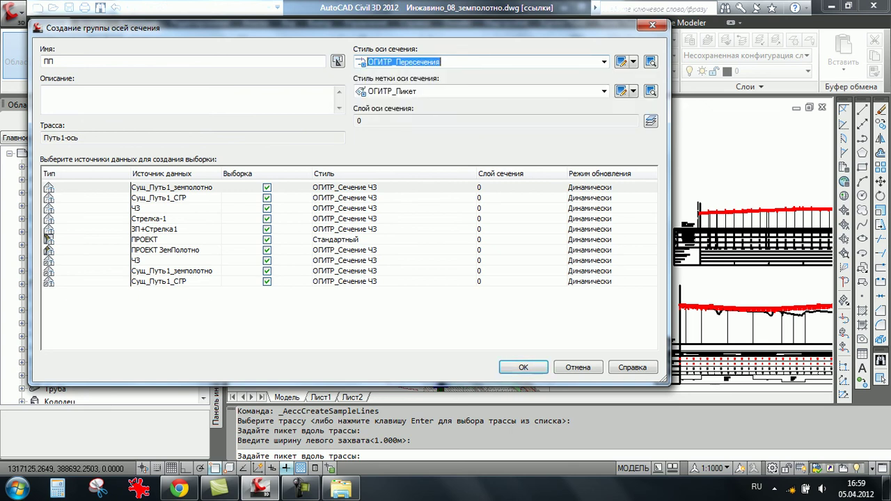
click(633, 61)
click(717, 115)
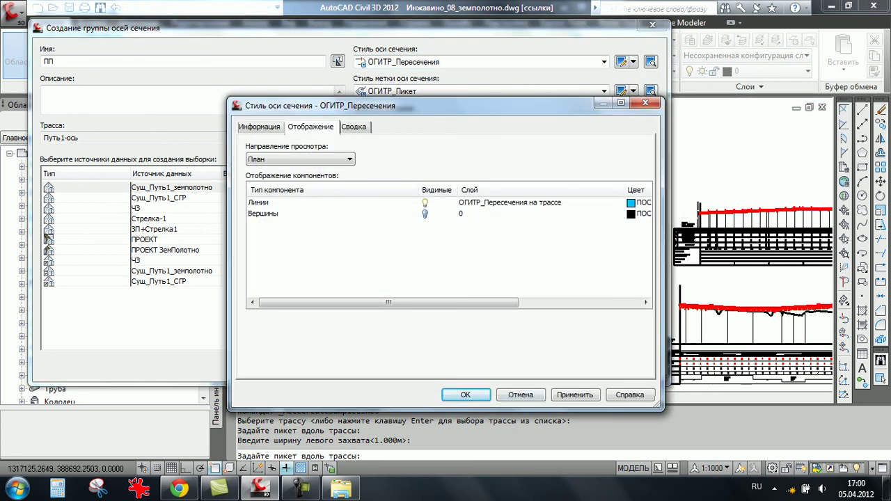
key(Return)
key(alt+Down)
key(Up)
key(Return)
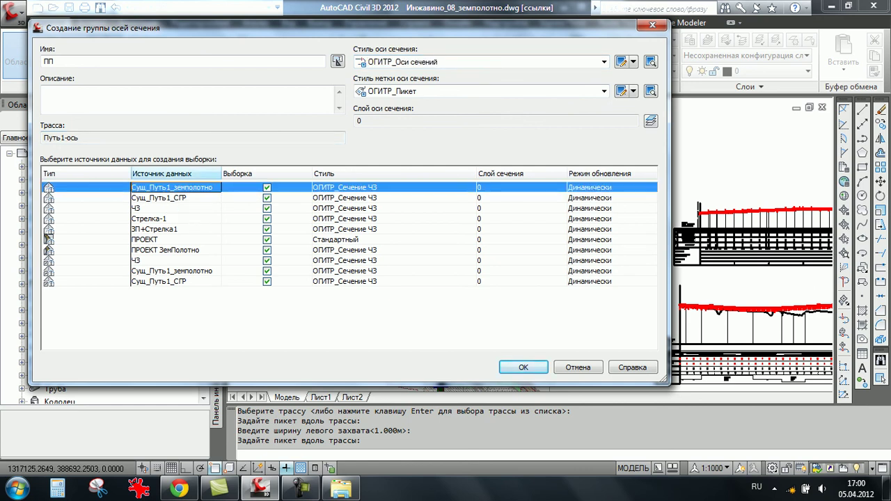
- Exclude Сущ_Путь1_земполотно, Сущ_Путь1_СГР, Стрелка-1 and the three sources below ПРОЕКТ from sampling
click(267, 198)
click(266, 187)
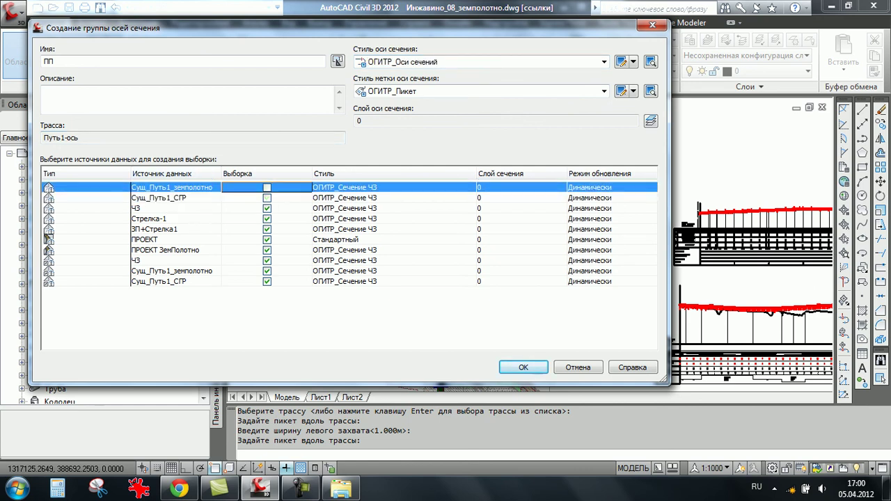
click(267, 218)
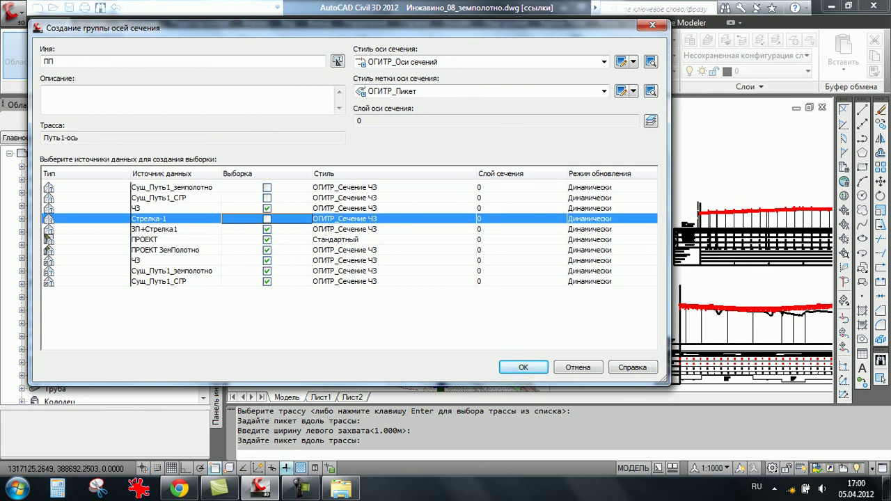
click(48, 239)
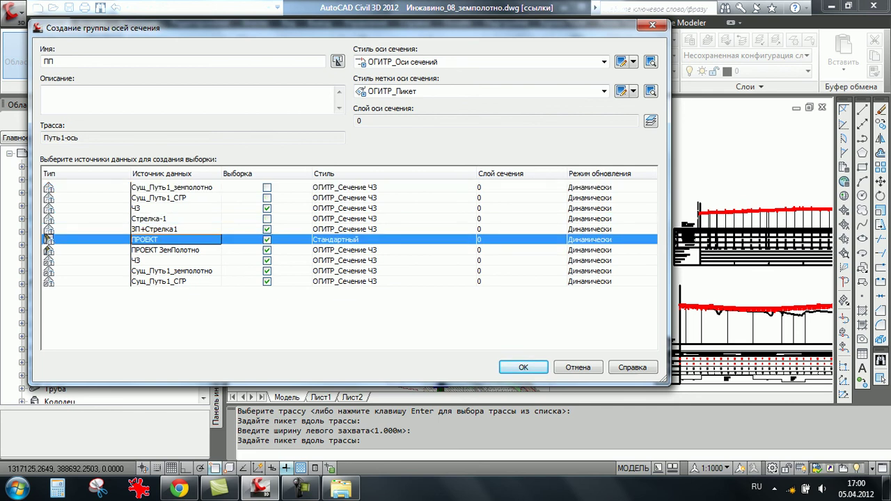
key(Down)
key(space)
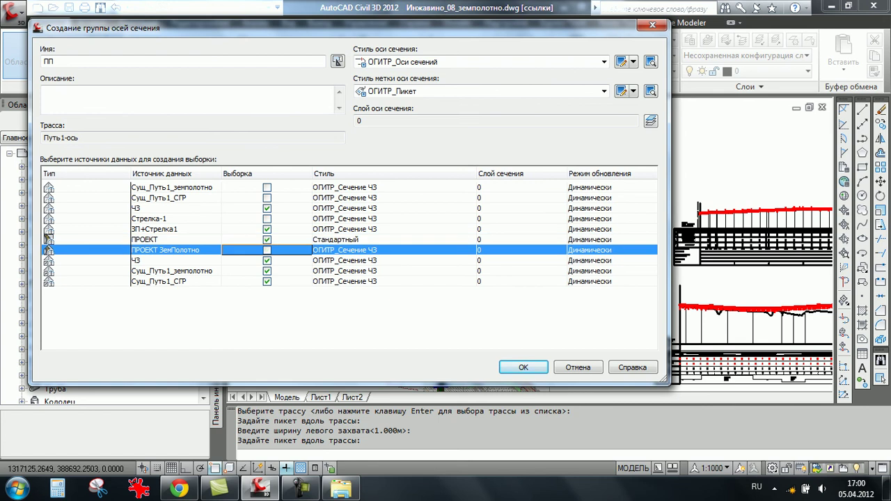
key(Down)
key(Down)
key(space)
key(Down)
key(space)
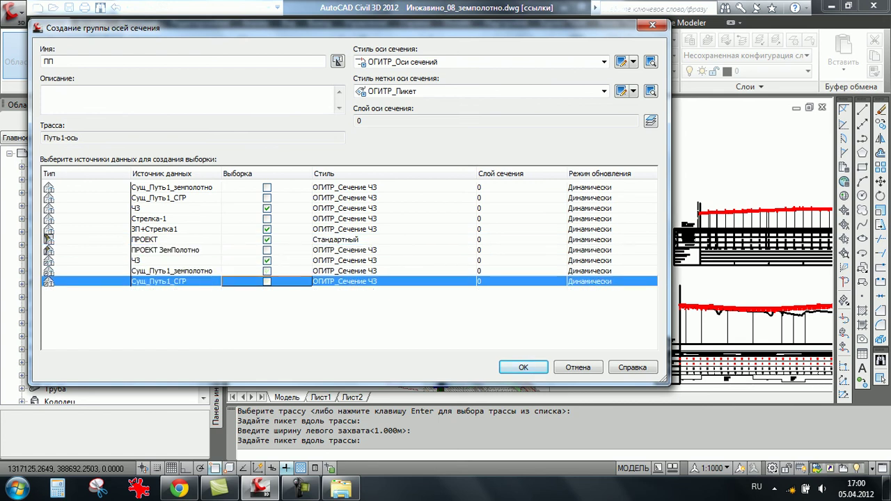
- Give ЗП+Стрелка1 the ГОСТ Р 21.1701-97_Земляное полотно section style
click(174, 208)
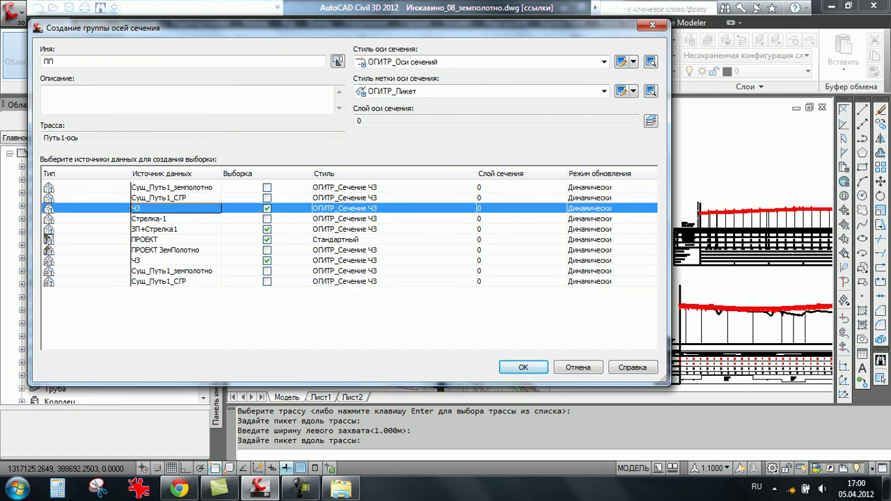
click(174, 229)
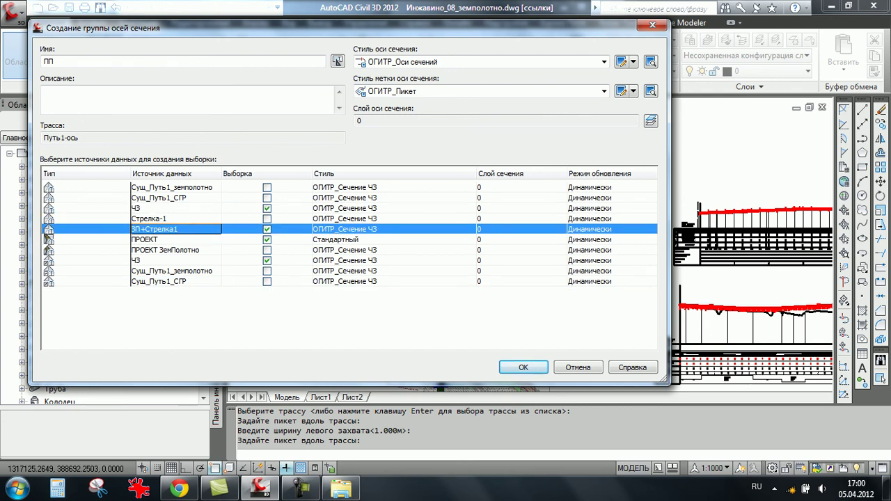
click(345, 229)
click(367, 185)
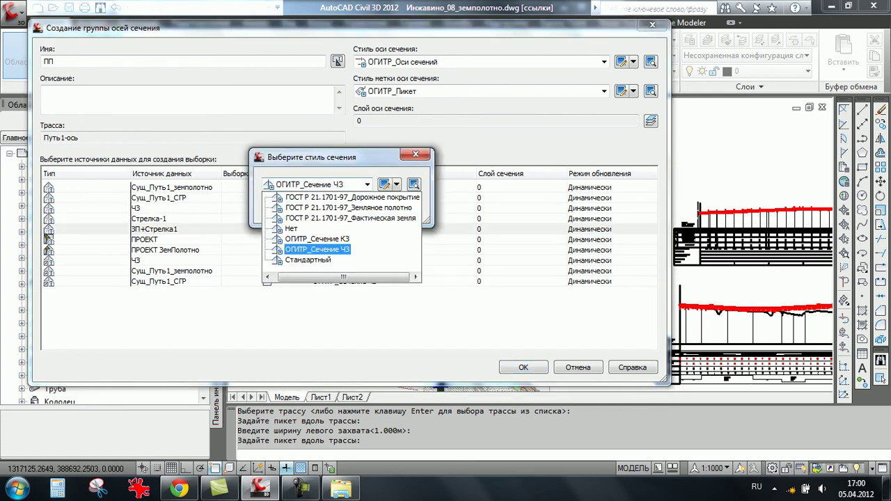
click(348, 207)
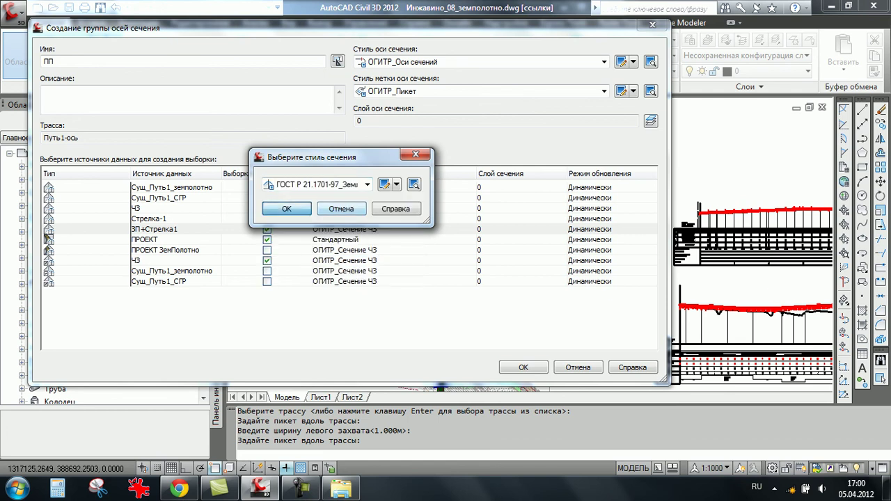
click(288, 207)
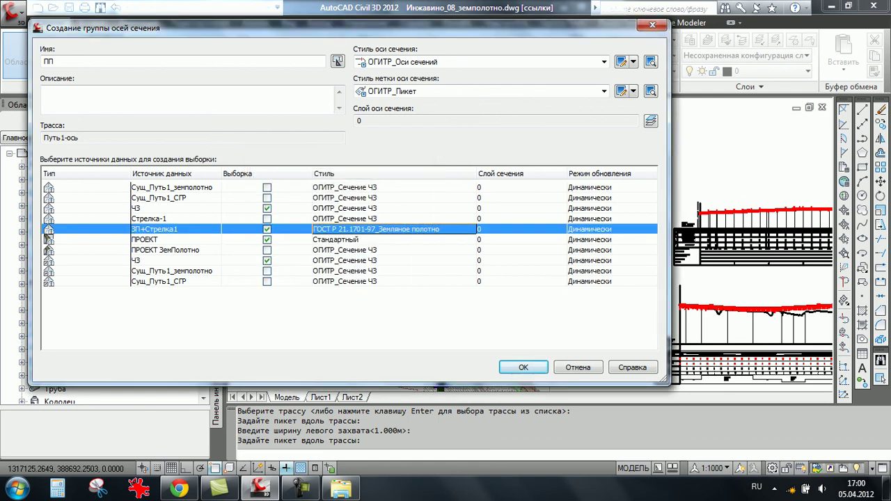
- Set the ПРОЕКТ code set style to ЖД_коды and create the group
click(334, 239)
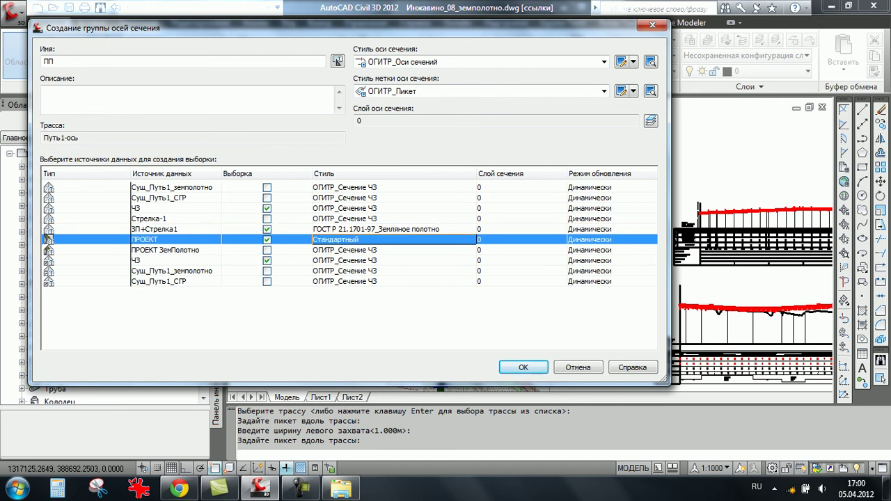
click(334, 240)
click(367, 185)
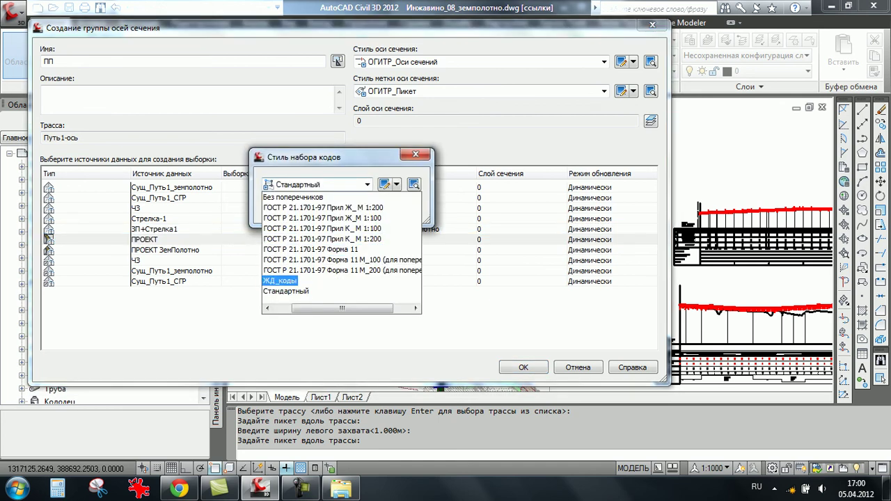
click(280, 280)
click(286, 208)
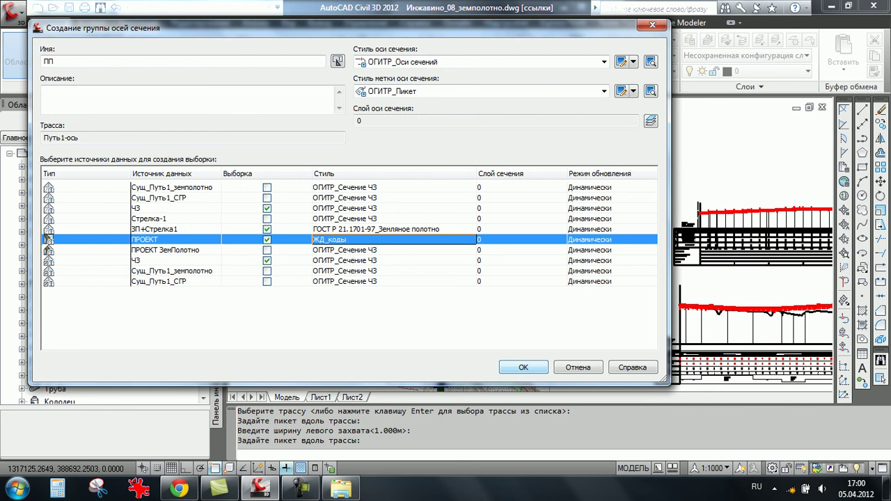
key(Return)
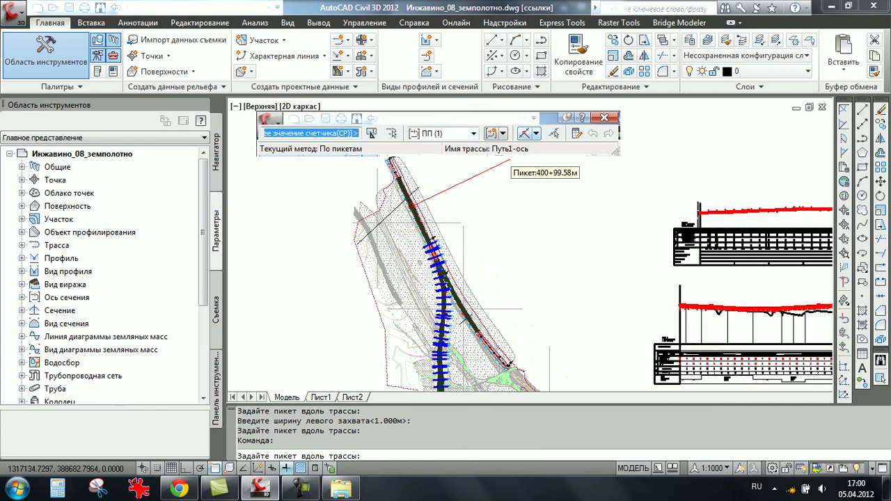
- Choose the By range of stations method for placing sample lines
click(536, 133)
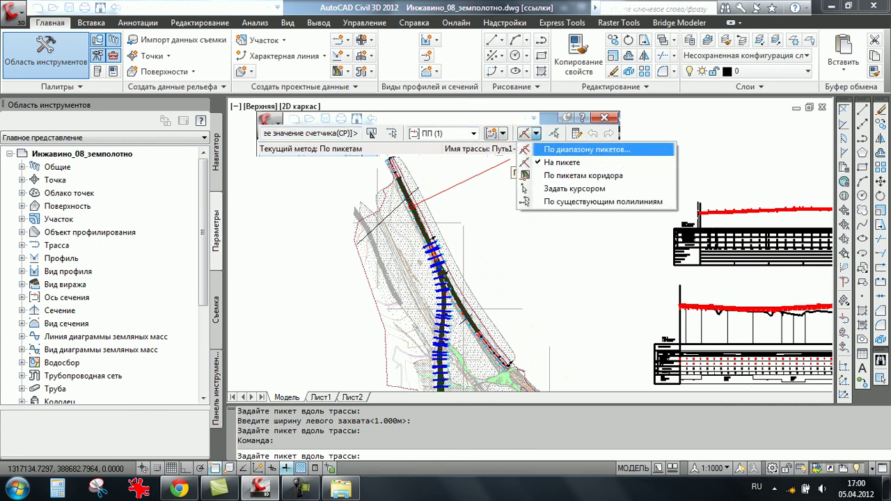
click(587, 149)
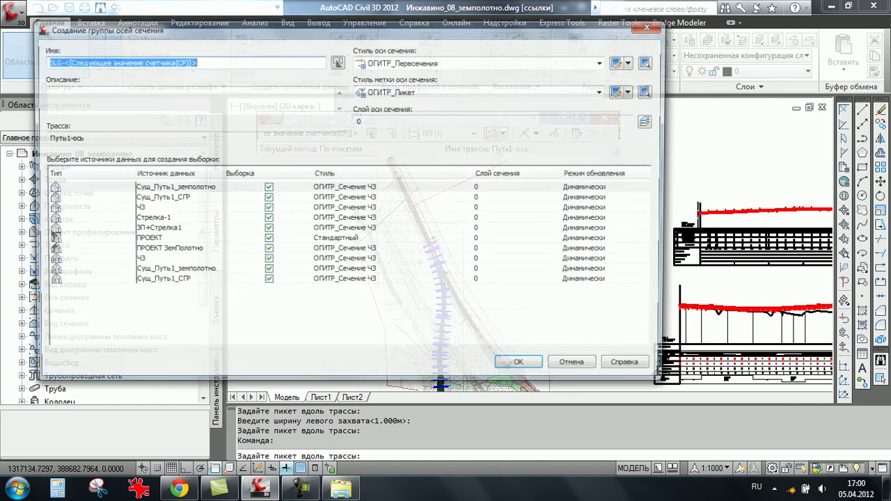
click(522, 366)
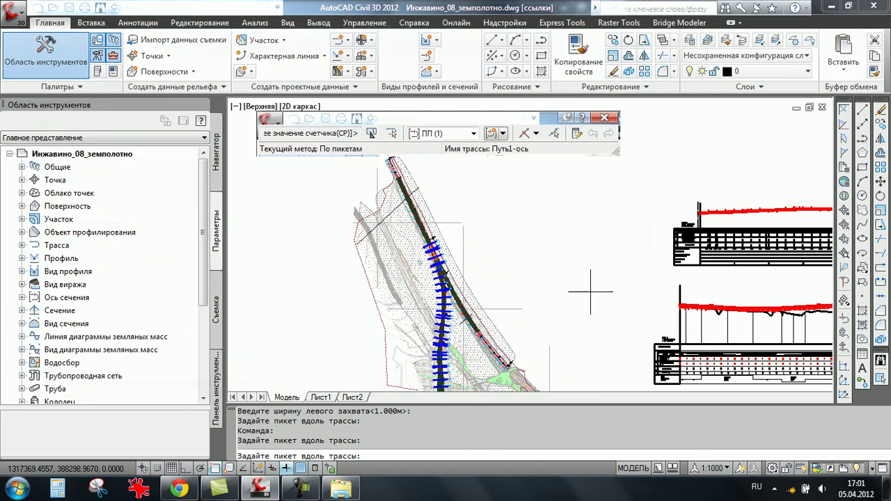
click(535, 133)
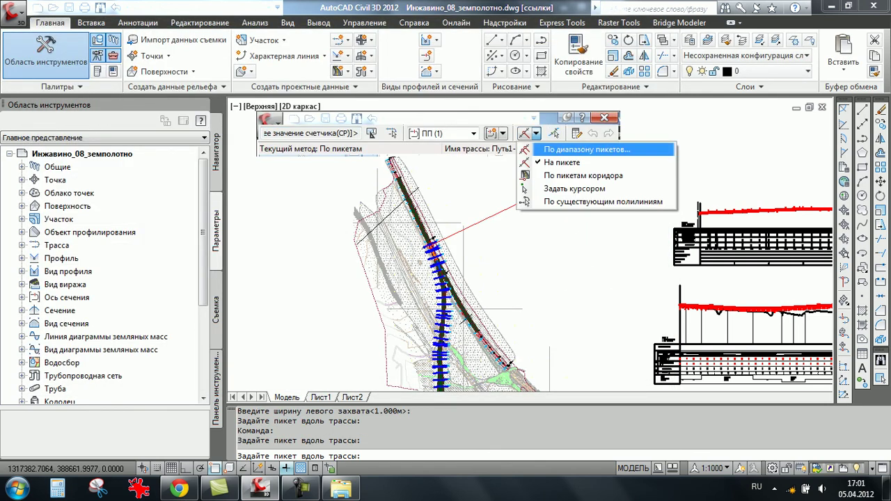
click(588, 149)
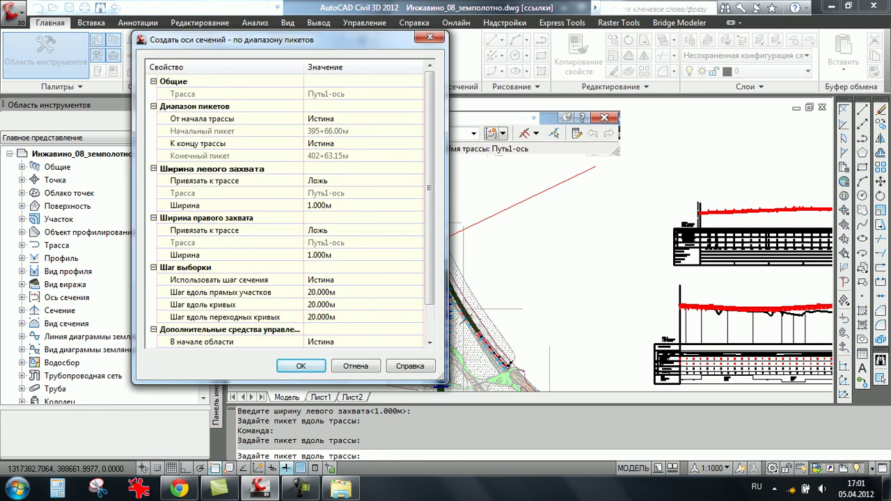
- Set both left and right swath widths to 20 m
scroll(293, 208, down, 1)
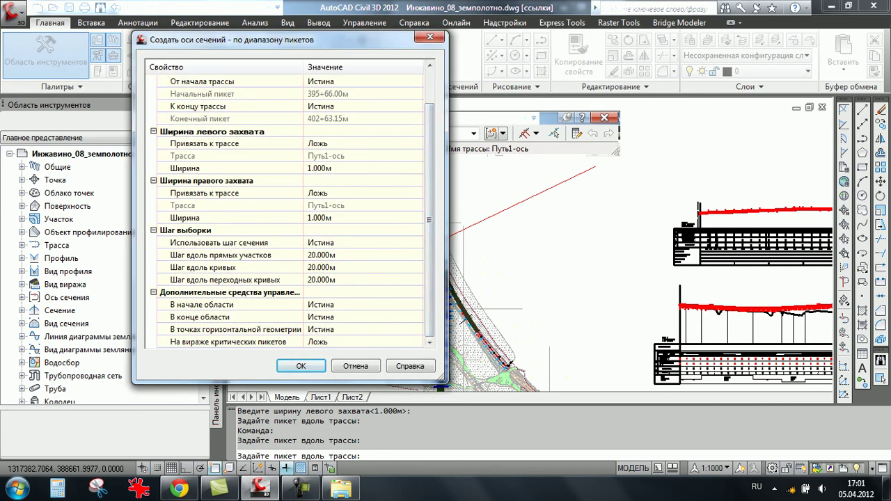
click(320, 167)
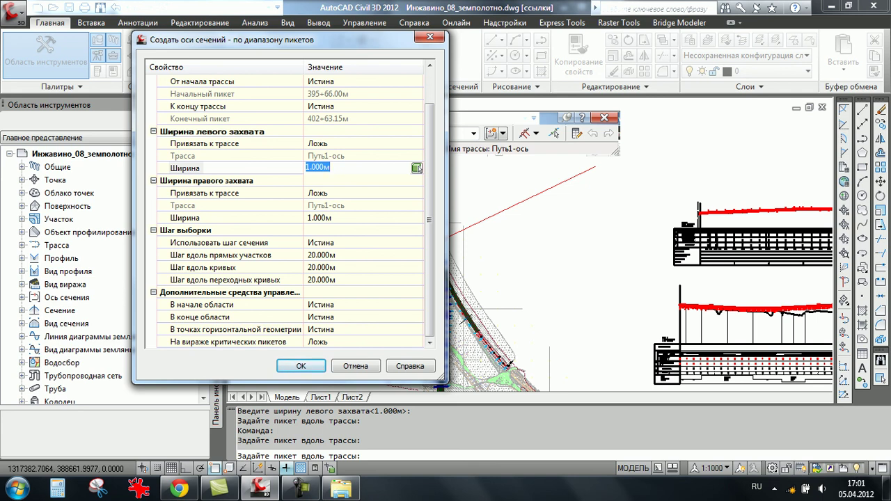
text(20)
click(320, 218)
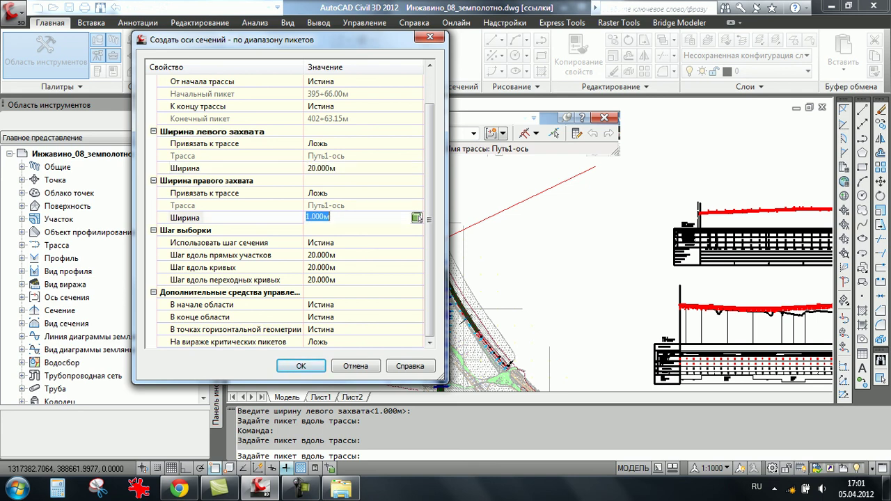
text(20)
key(Return)
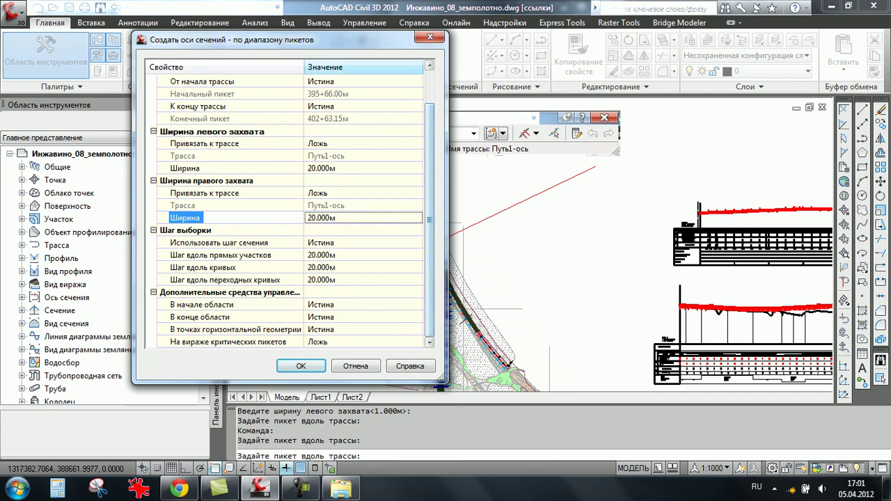
drag(279, 39, 119, 85)
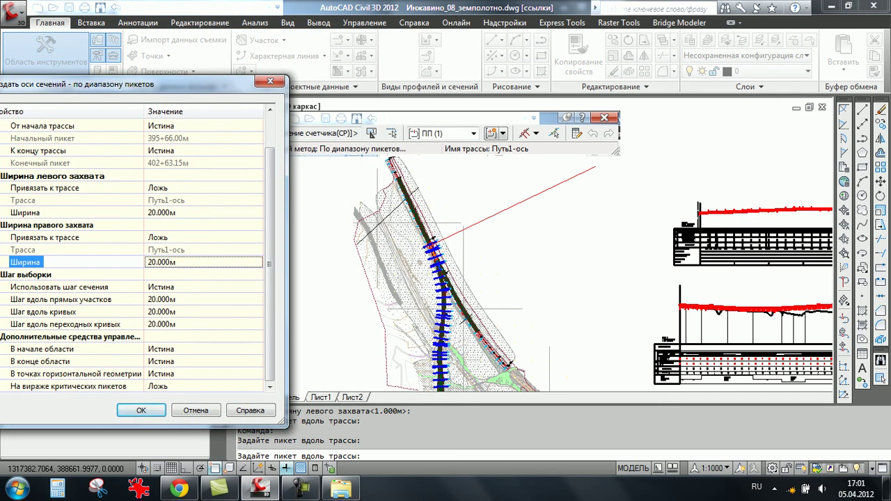
- Review the station-range settings and generate sample lines every 20 m along Путь1-ось
drag(174, 83, 299, 57)
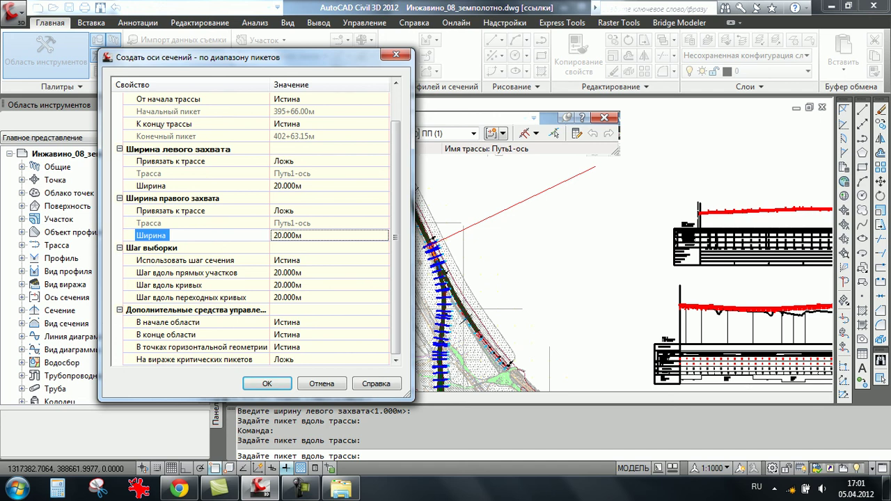
scroll(251, 230, up, 1)
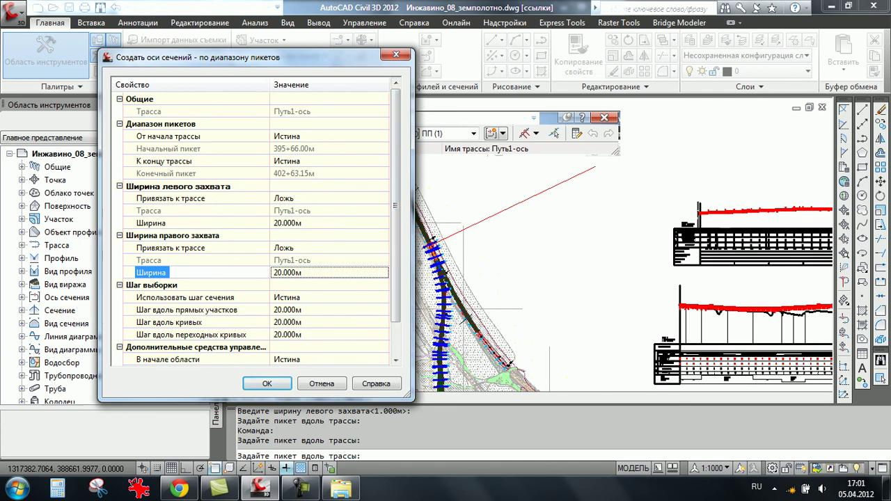
drag(313, 58, 259, 53)
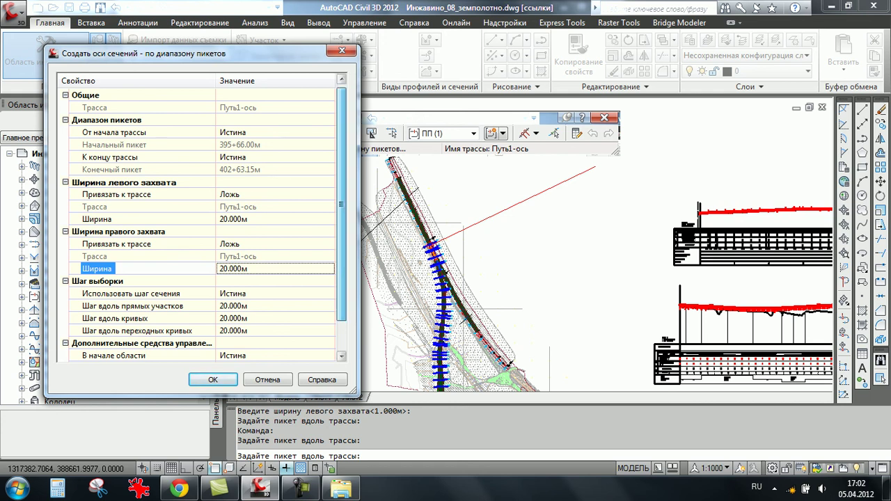
scroll(199, 223, down, 1)
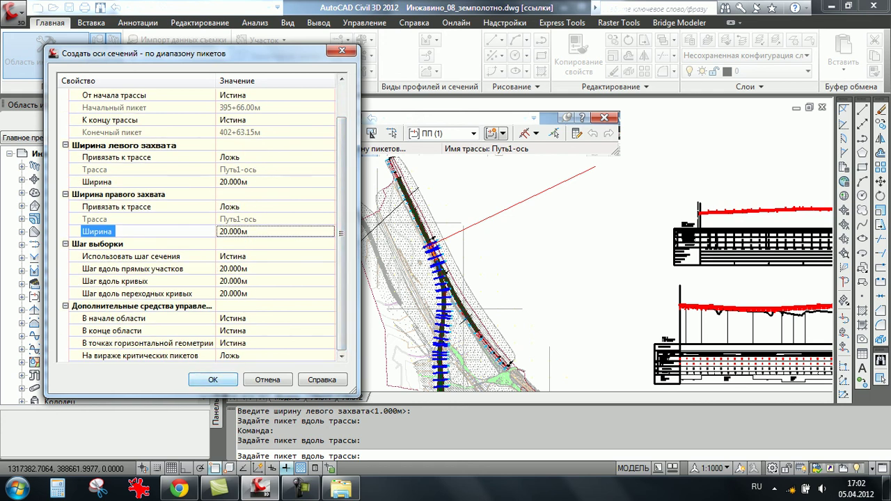
click(212, 380)
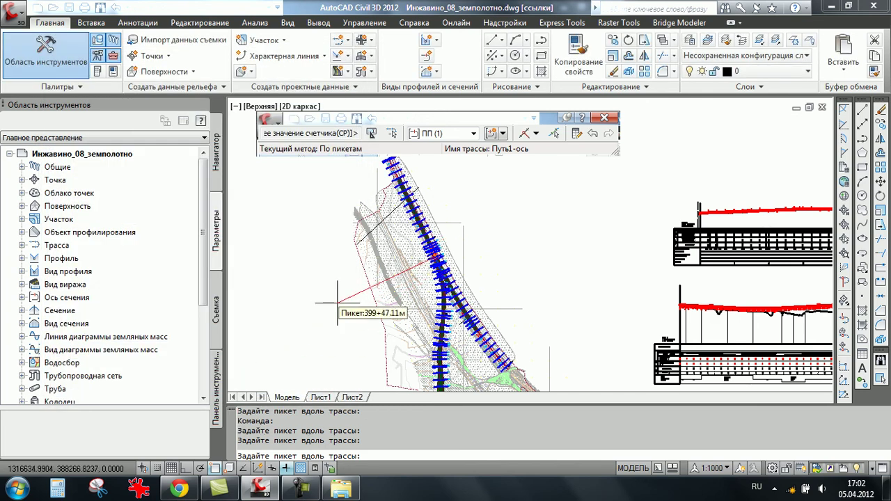
- End station picking, select sample line SL-209 and pan along the alignment
key(Escape)
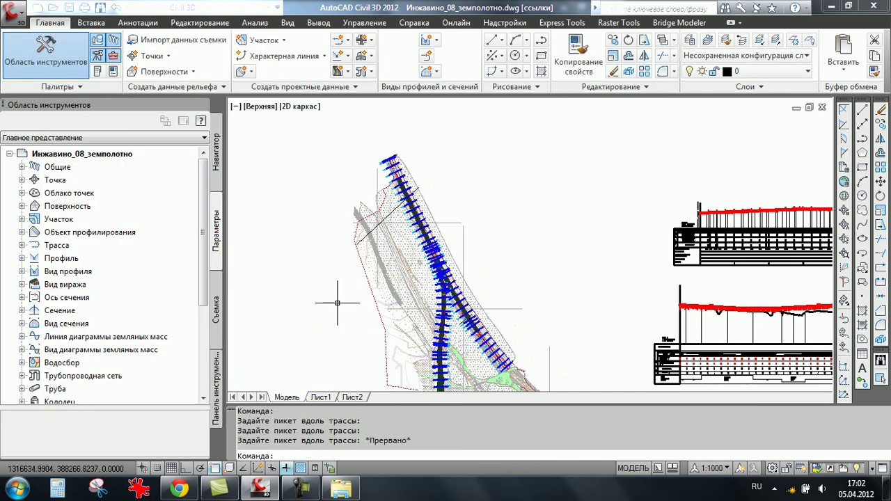
scroll(439, 269, up, 3)
scroll(439, 269, up, 3)
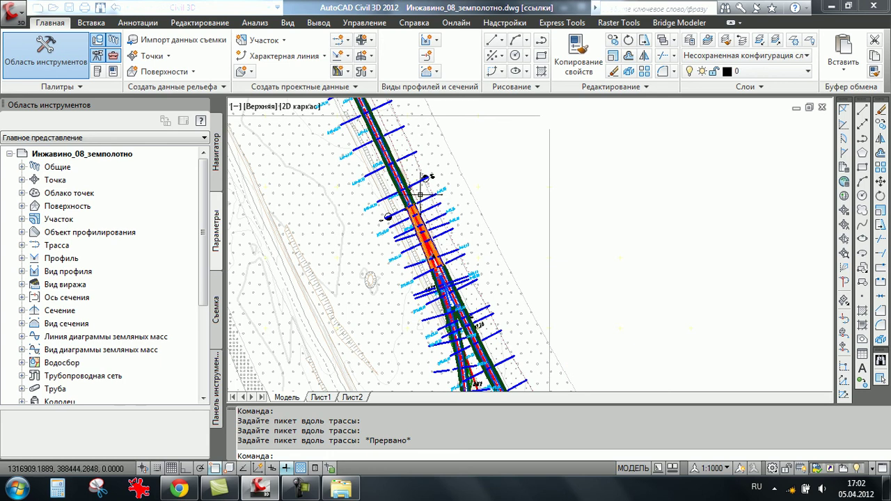
click(402, 168)
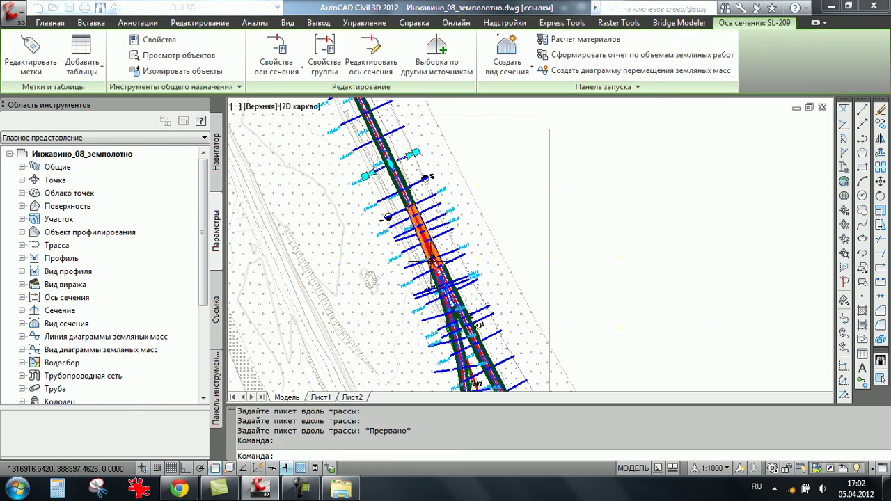
middle_drag(437, 264, 423, 205)
scroll(454, 272, up, 2)
scroll(453, 272, up, 2)
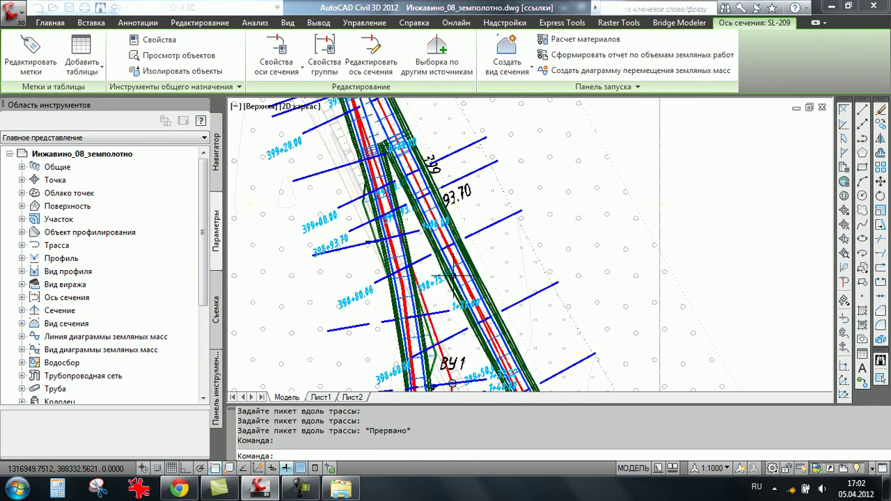
key(Escape)
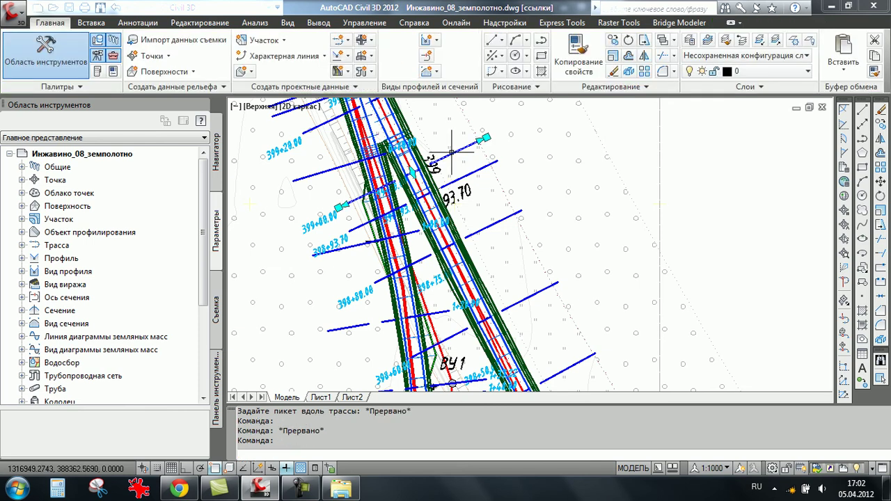
- Stretch the end grip of the sample line near station 399+00 to a new point
click(452, 165)
scroll(452, 165, up, 2)
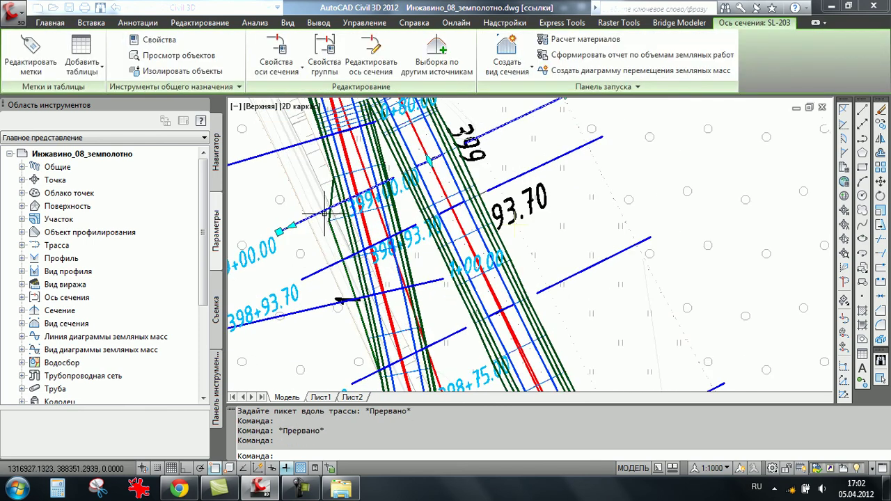
scroll(450, 167, up, 2)
scroll(292, 226, up, 2)
click(265, 235)
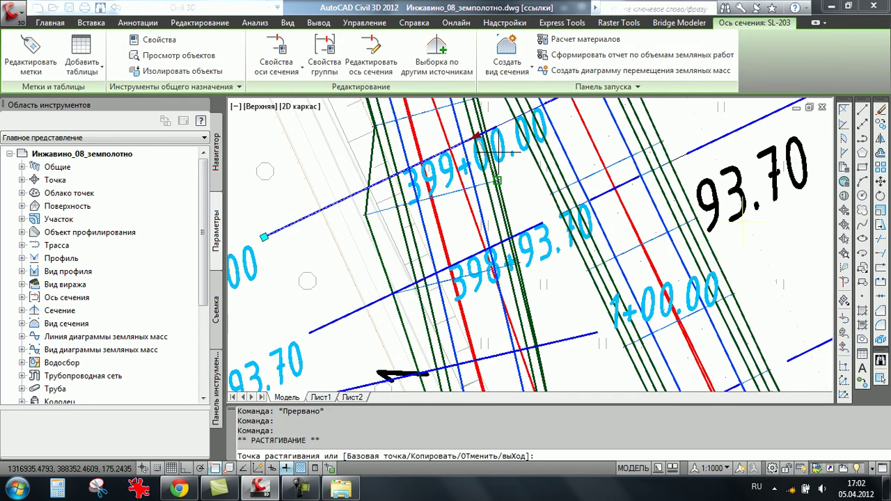
scroll(434, 181, up, 2)
scroll(430, 175, up, 2)
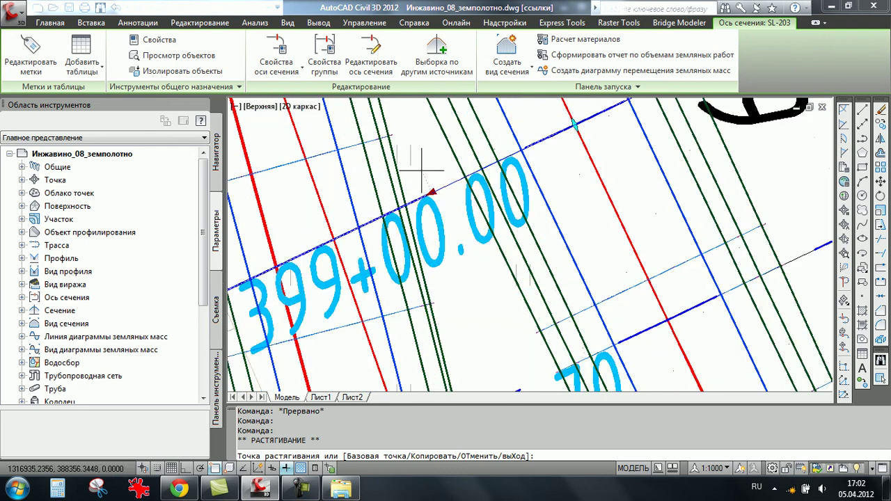
click(425, 168)
scroll(425, 170, down, 3)
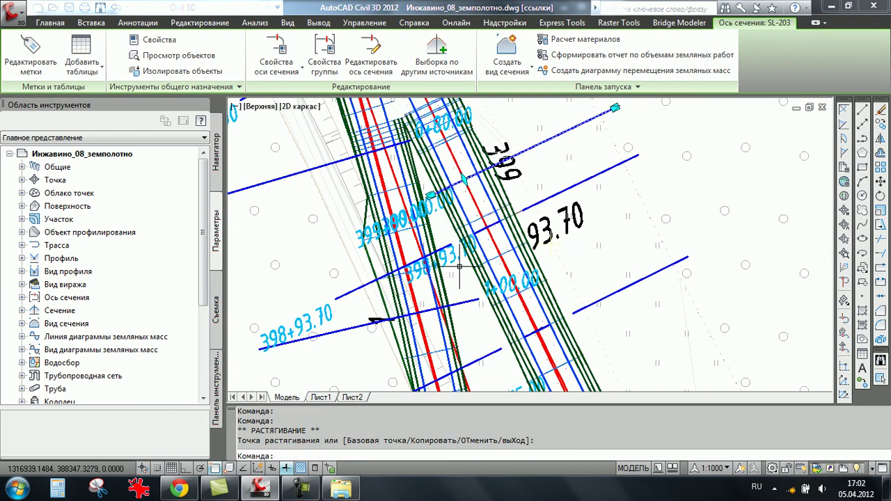
- Move the left endpoint of the next sample line to a new position
click(563, 189)
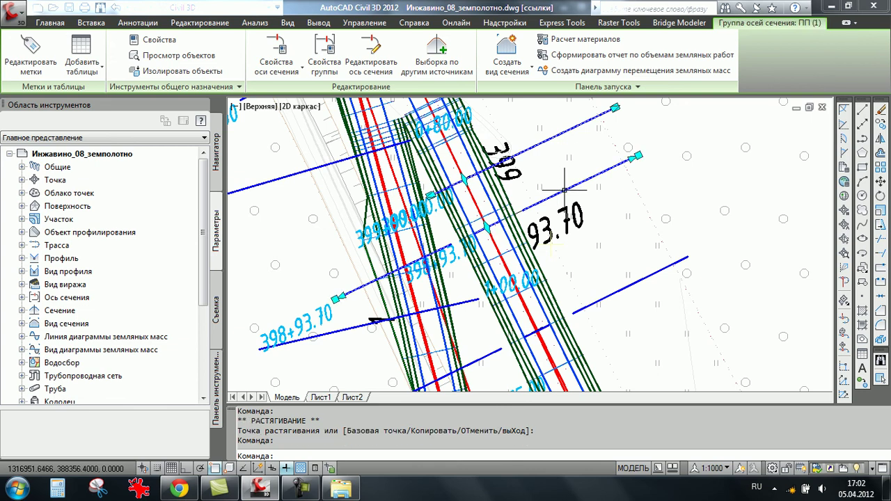
scroll(375, 293, up, 2)
click(294, 315)
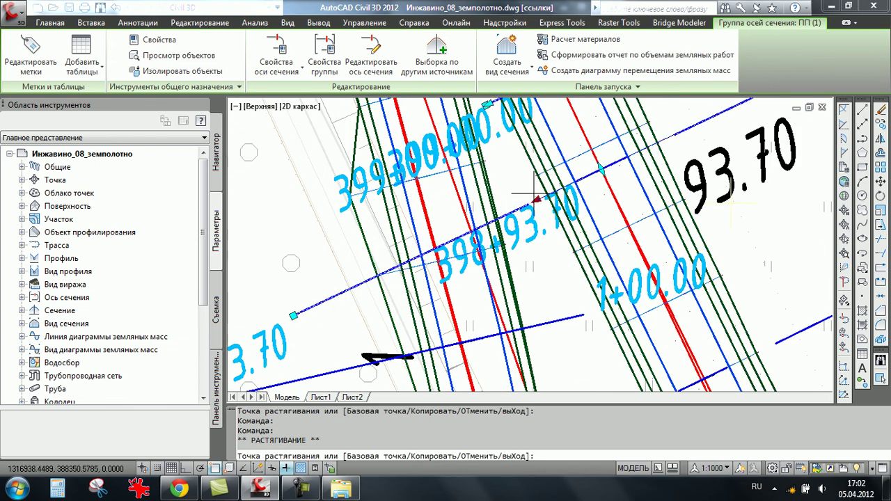
scroll(516, 189, up, 2)
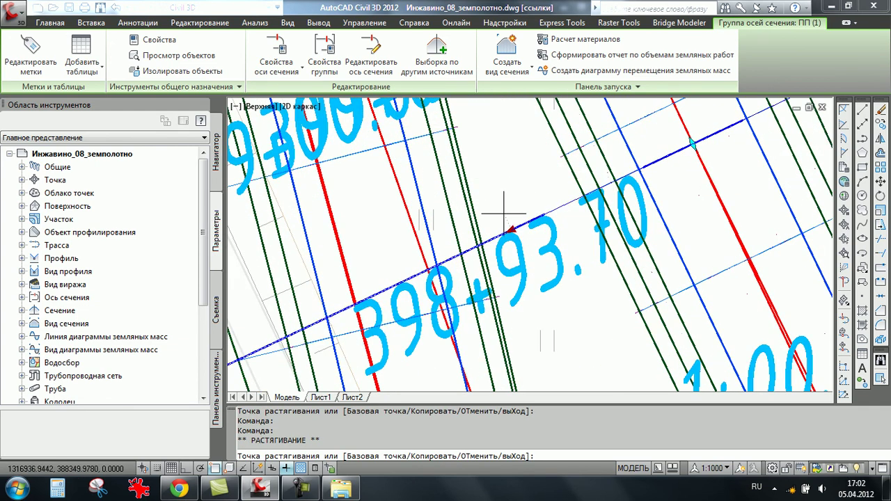
scroll(513, 199, down, 3)
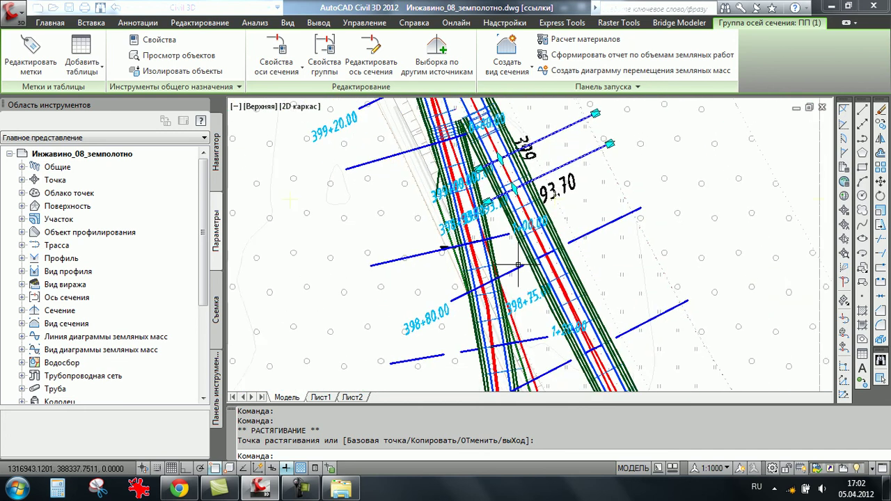
click(496, 233)
scroll(456, 259, up, 3)
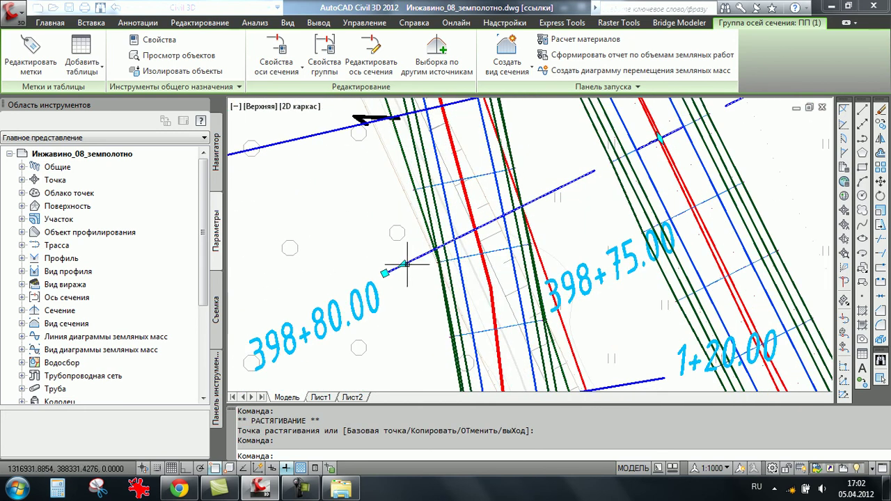
- Stretch the end of the sample line at station 398+80 to a new point
click(403, 264)
click(402, 264)
click(554, 189)
scroll(570, 247, down, 3)
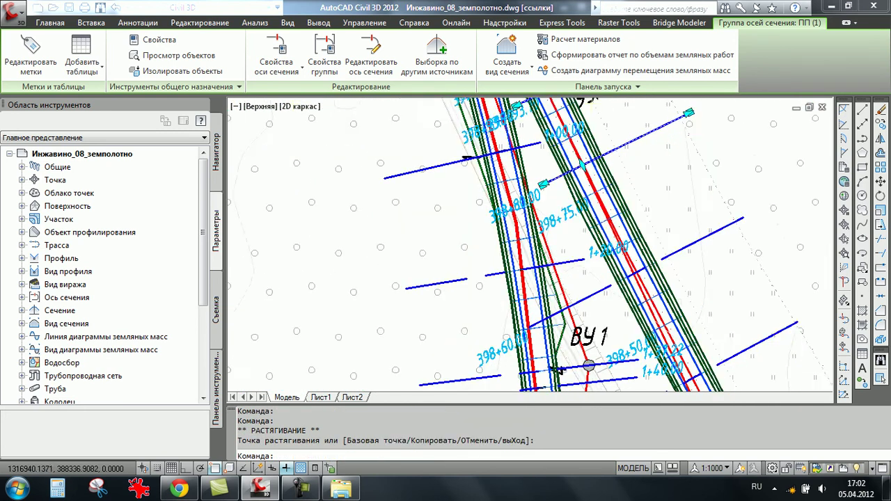
scroll(571, 247, up, 2)
scroll(487, 229, up, 1)
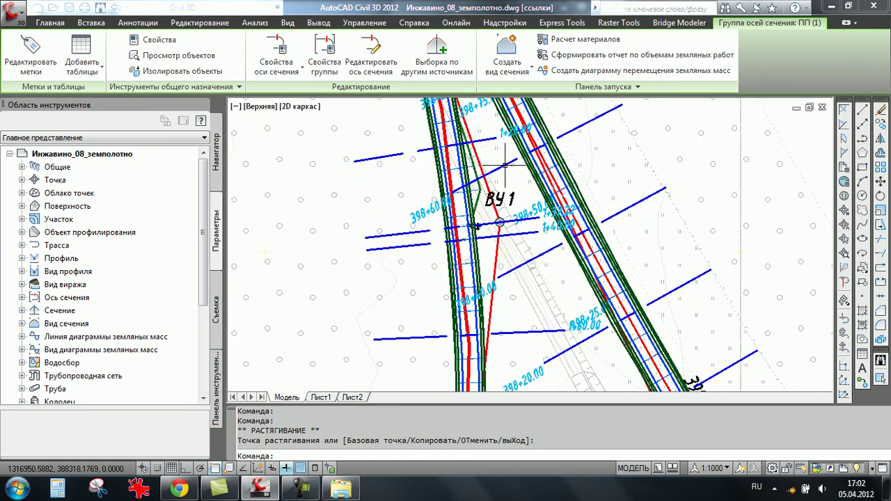
scroll(455, 192, up, 1)
- Stretch the upper and lower end grips of the sample lines near ВУ1 further right
click(455, 193)
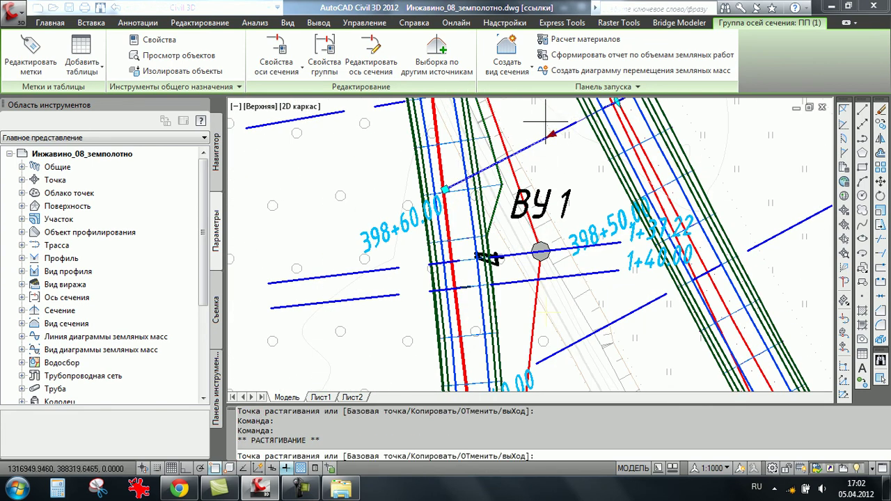
click(545, 123)
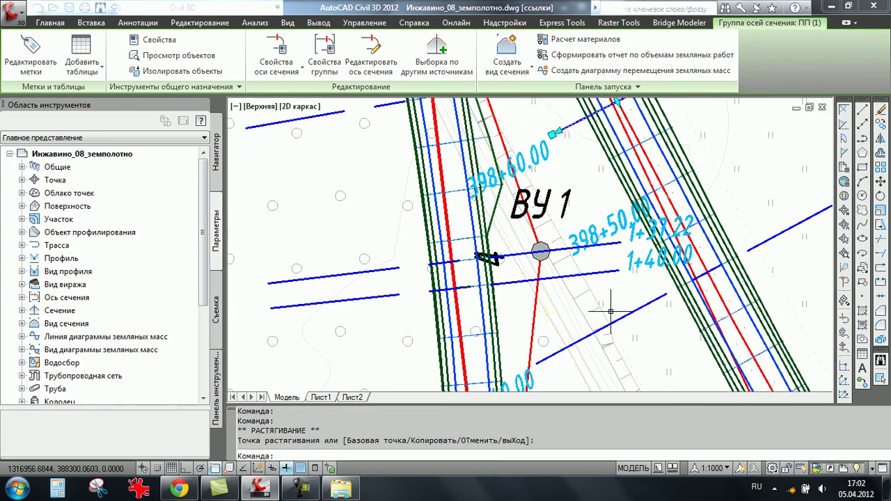
click(536, 363)
click(619, 319)
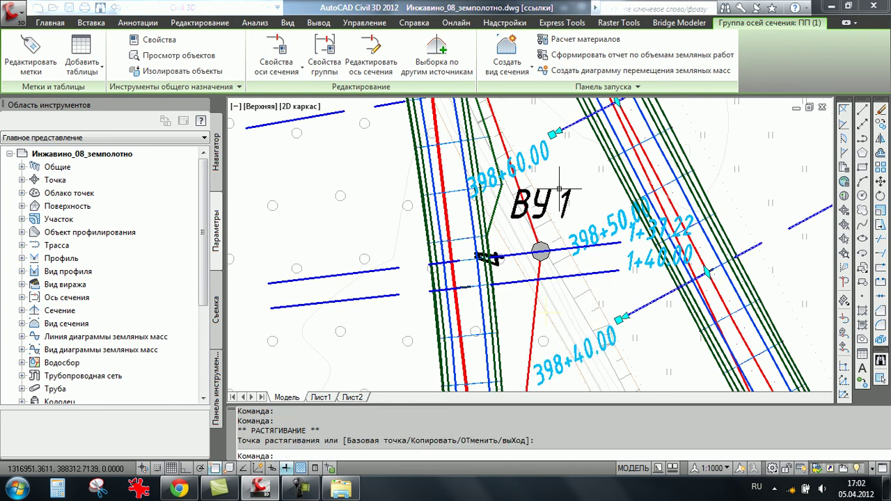
scroll(553, 177, down, 3)
middle_drag(540, 135, 539, 191)
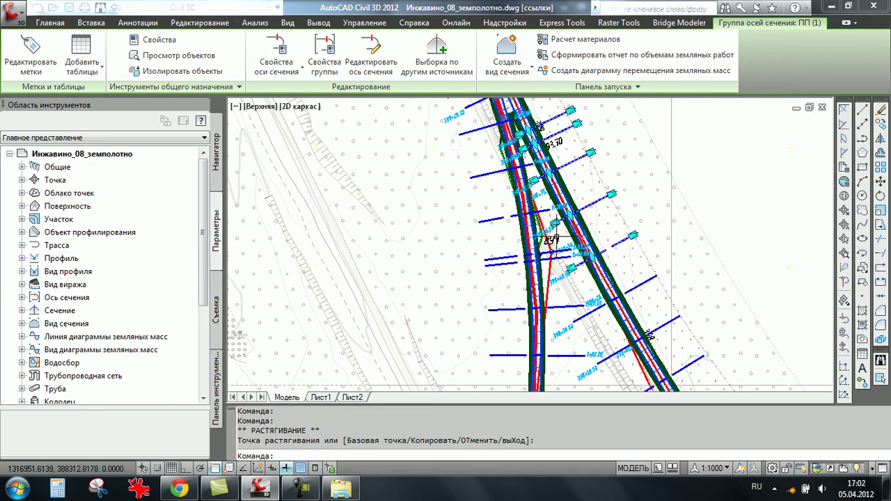
scroll(577, 264, up, 3)
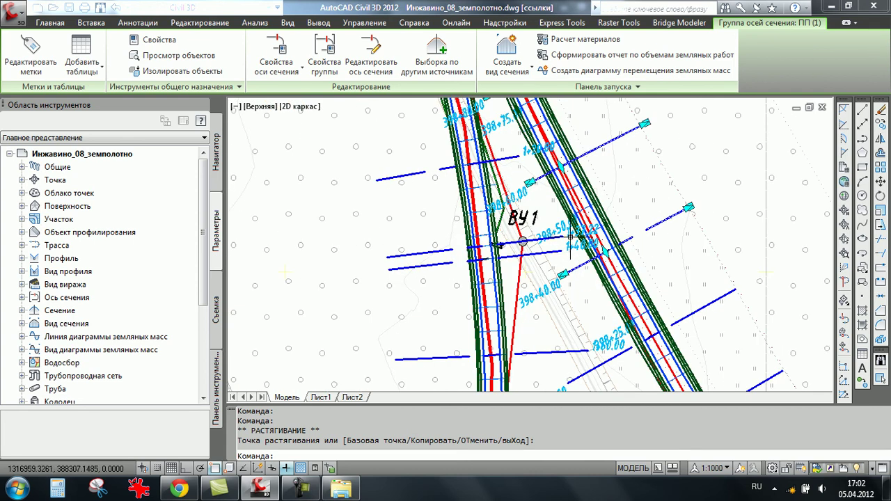
- Select two sample lines near station 399+20, then clear the selection
key(Escape)
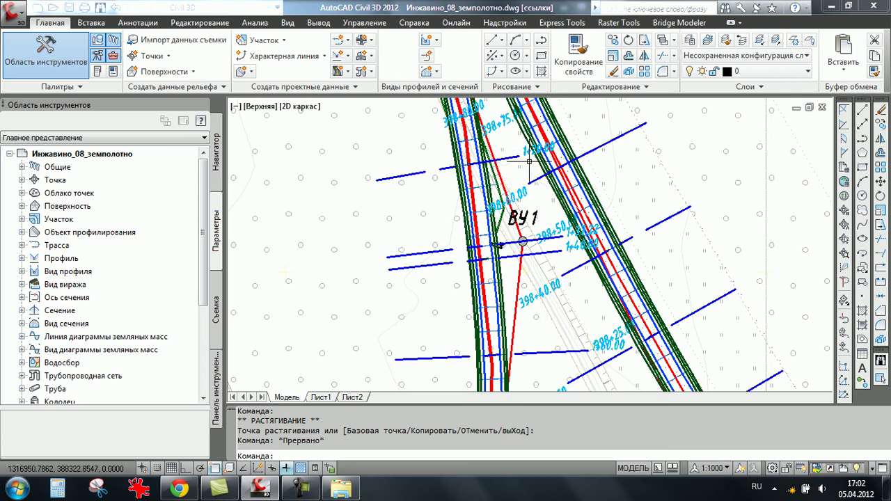
scroll(547, 272, down, 3)
scroll(533, 197, up, 3)
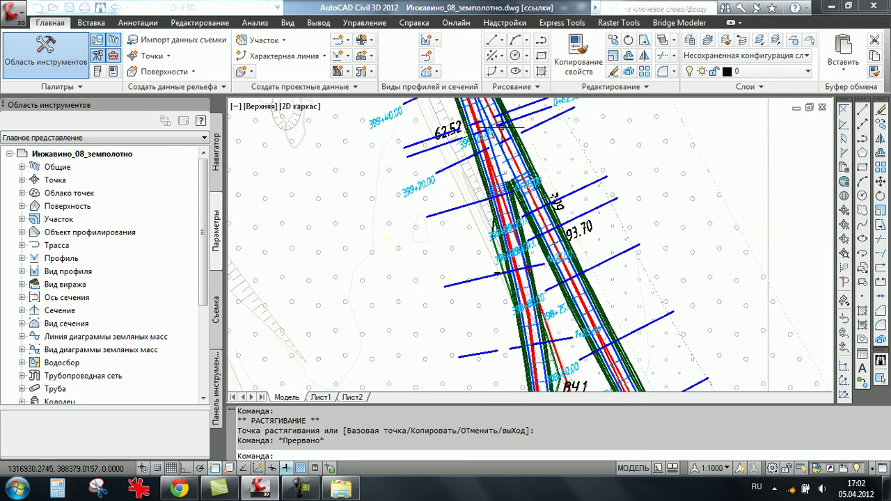
scroll(533, 197, down, 1)
scroll(557, 223, up, 3)
click(570, 225)
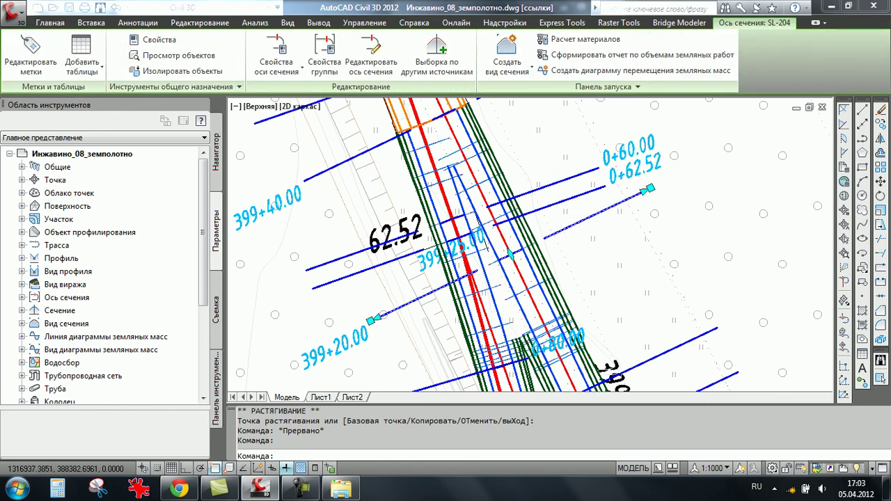
click(560, 201)
scroll(557, 182, down, 3)
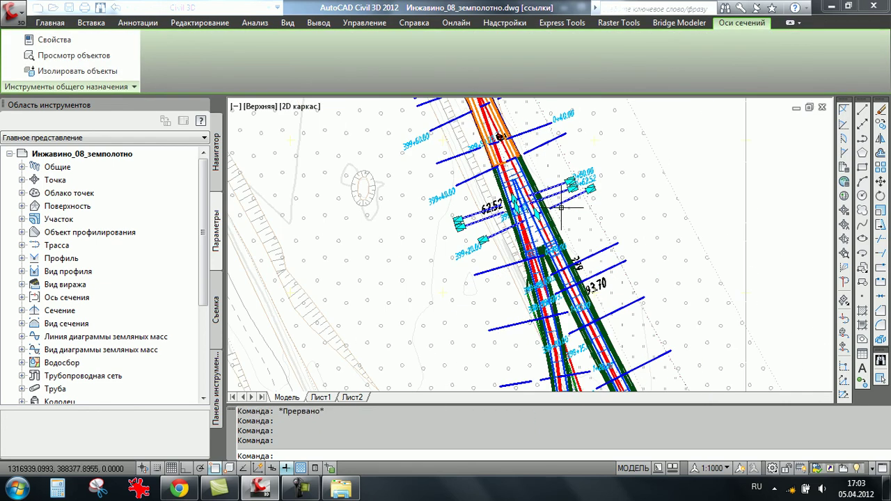
key(Escape)
- Zoom out to frame the site plan and profile, then show the Анализ ribbon tab
scroll(557, 208, up, 3)
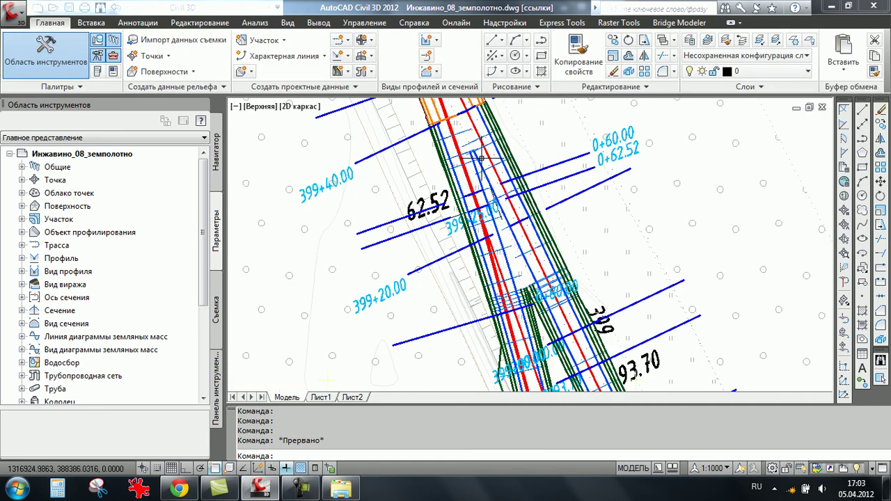
scroll(490, 208, down, 2)
scroll(490, 209, down, 1)
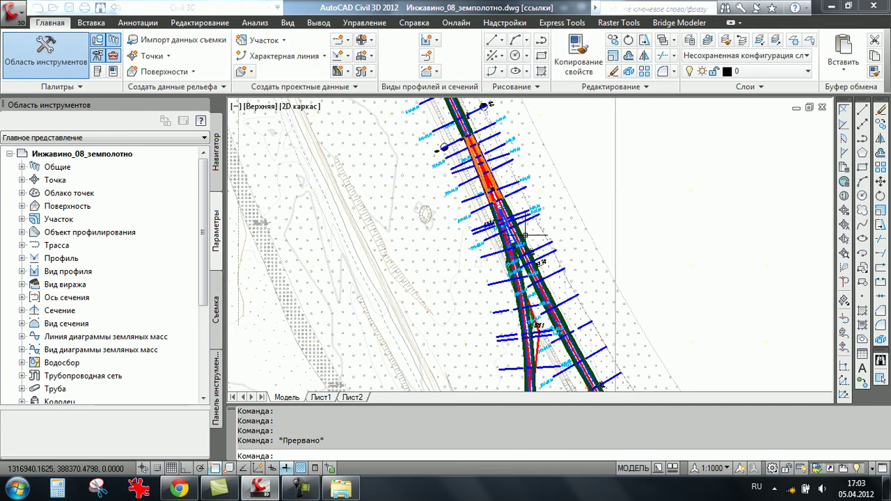
scroll(485, 196, down, 2)
scroll(485, 197, down, 3)
scroll(515, 237, down, 2)
scroll(471, 192, down, 1)
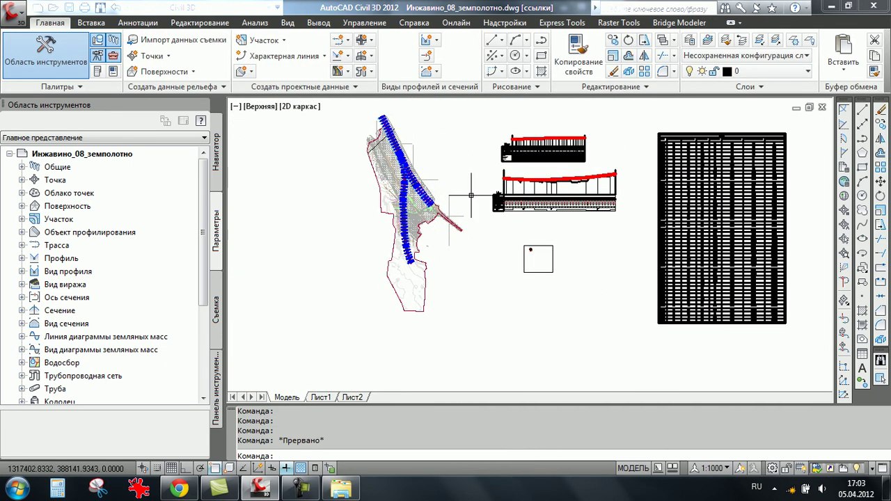
middle_drag(481, 189, 439, 205)
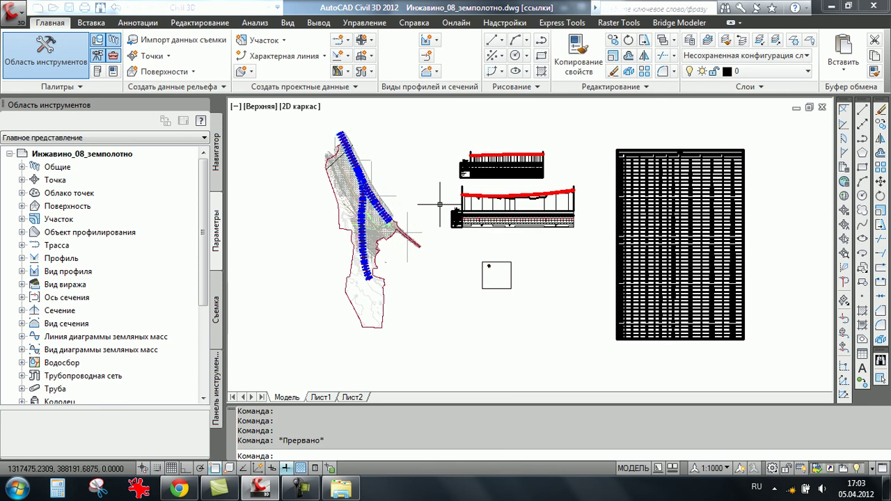
click(254, 22)
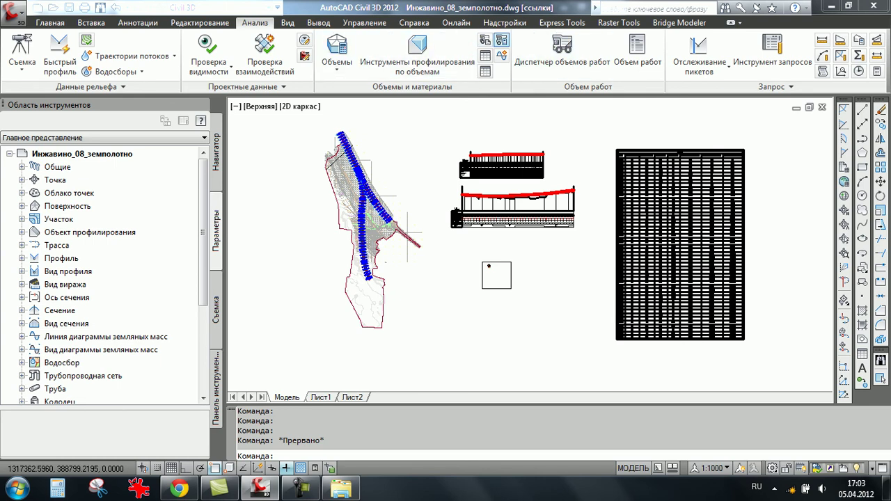
- Start Compute Materials for sample line group ПП (1) with the Земработы criterion
click(501, 39)
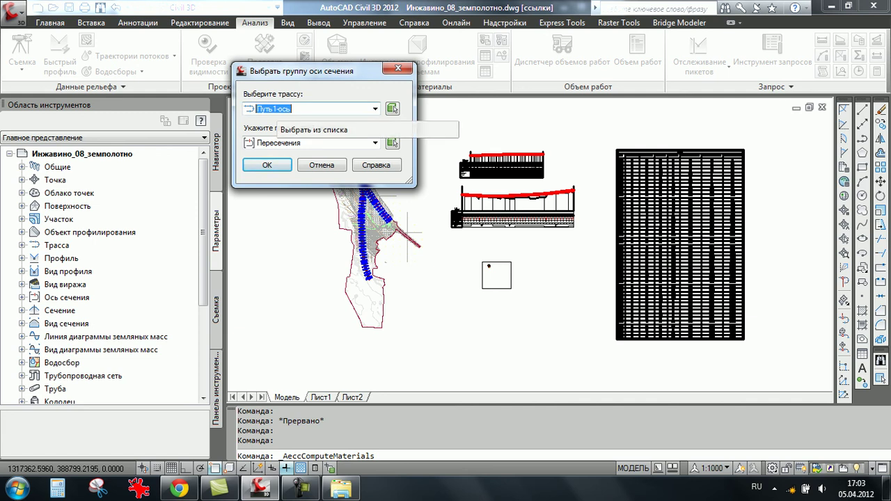
click(292, 143)
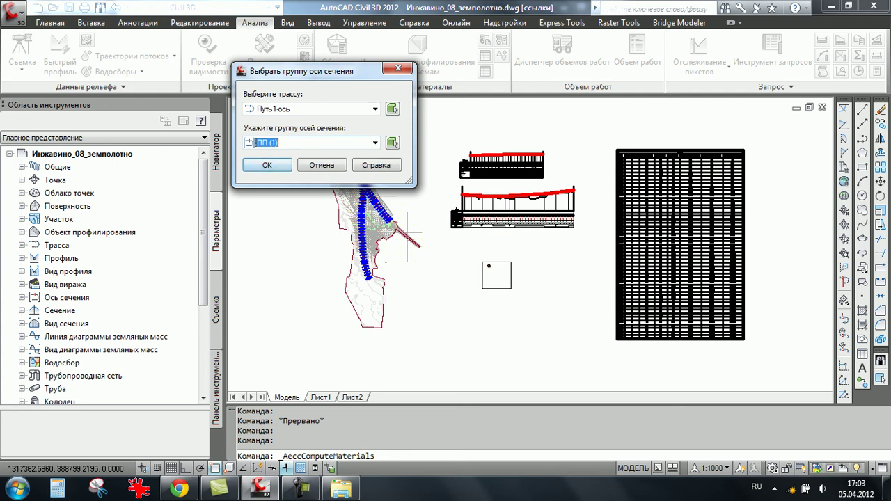
key(Return)
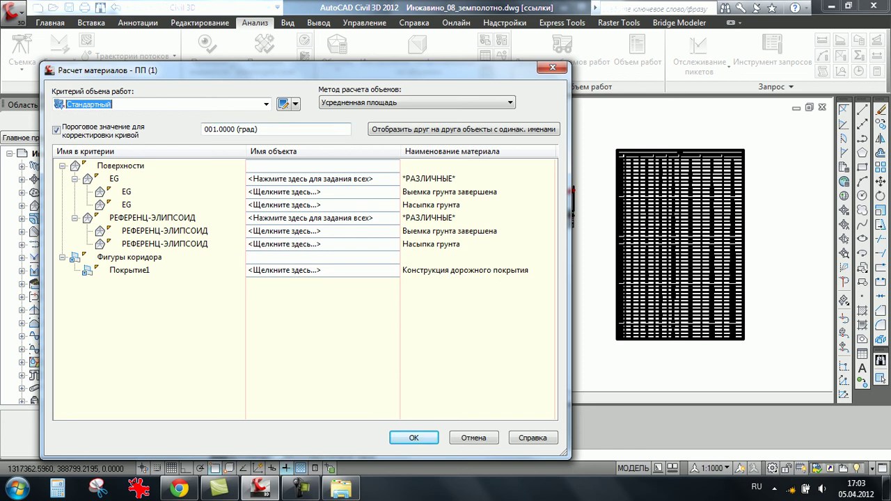
key(alt+Down)
key(Up)
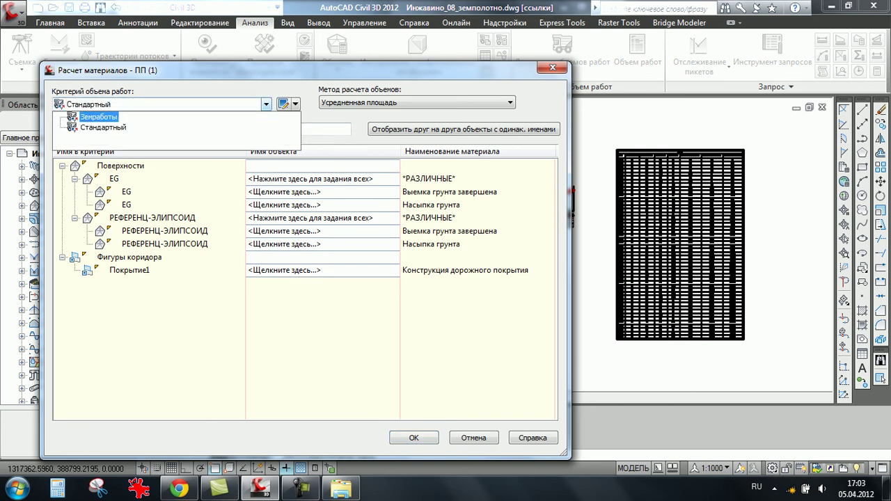
key(Return)
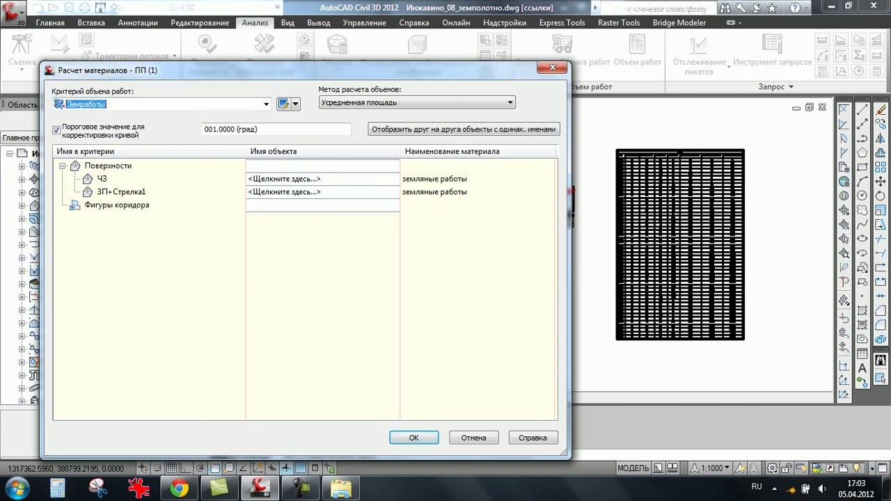
- Map the ЧЗ and ЗП+Стрелка1 surfaces to their entries and compute the materials
click(102, 179)
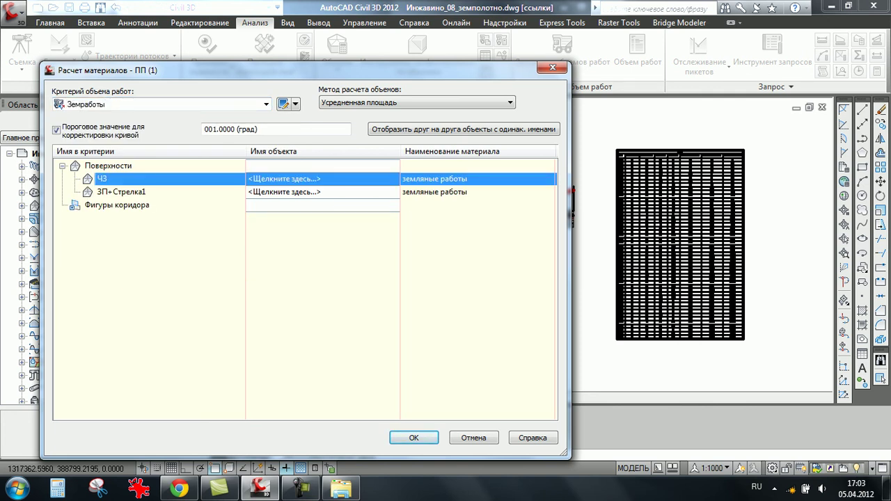
click(284, 179)
click(252, 202)
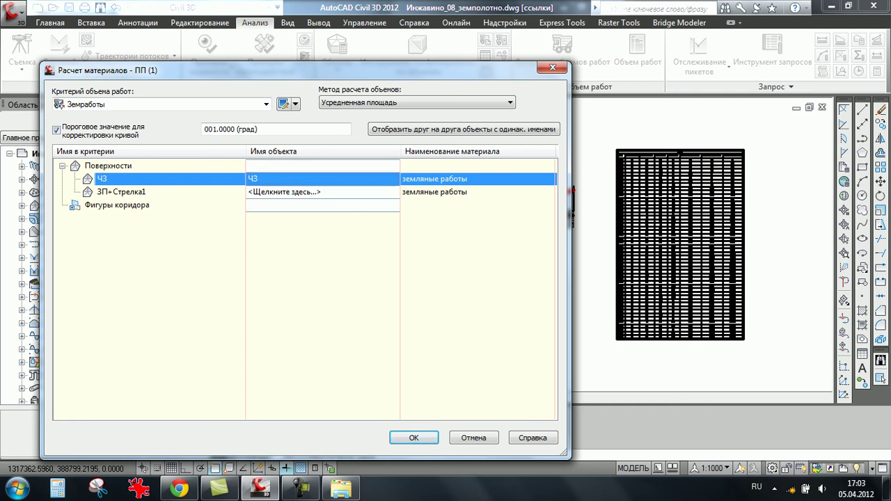
click(284, 192)
click(272, 206)
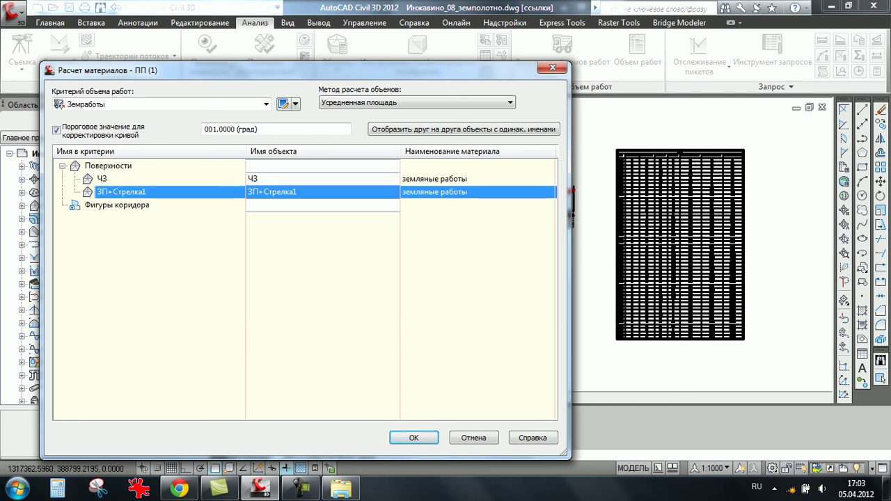
click(413, 437)
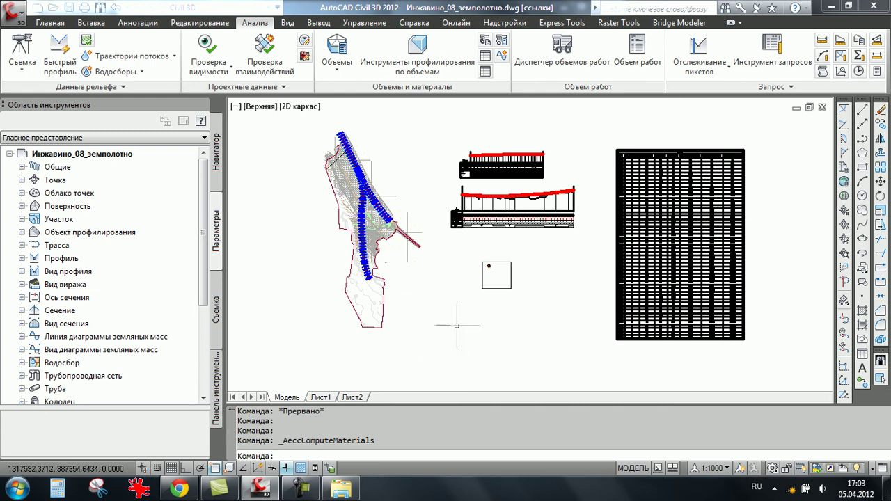
- Start a total volume table using the Выемка - Насыпь table style
middle_drag(548, 272, 361, 259)
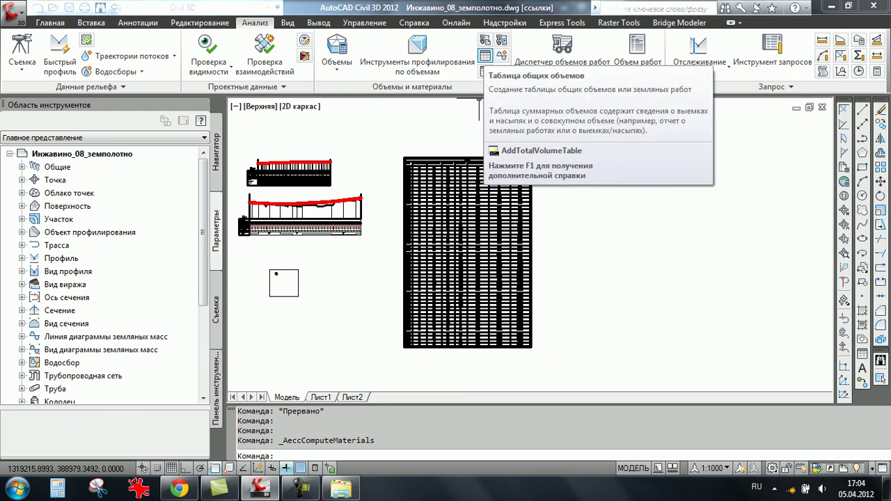
click(485, 55)
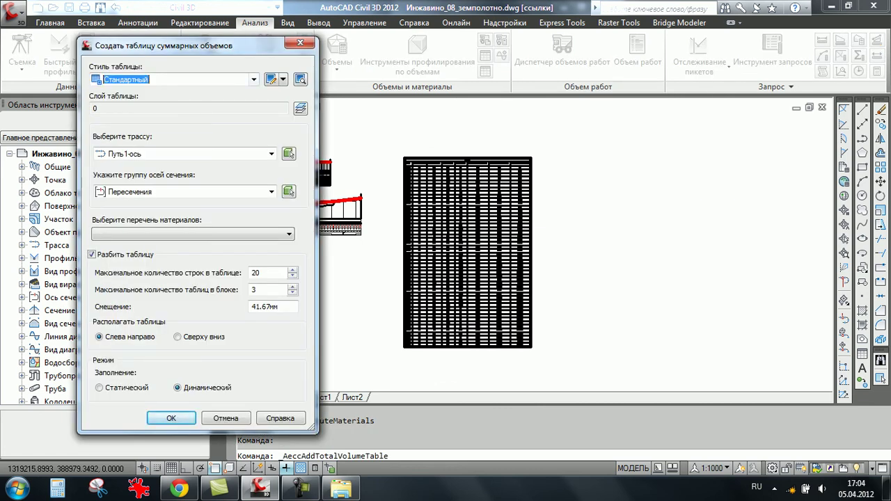
click(253, 79)
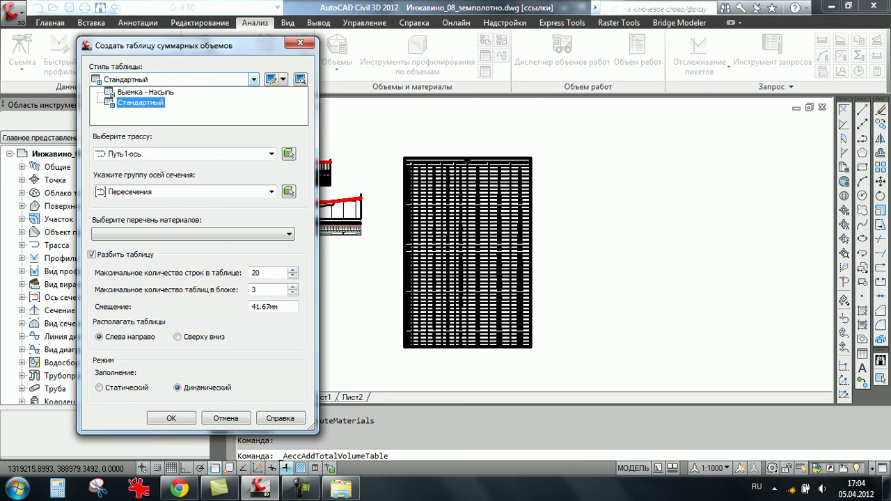
key(Up)
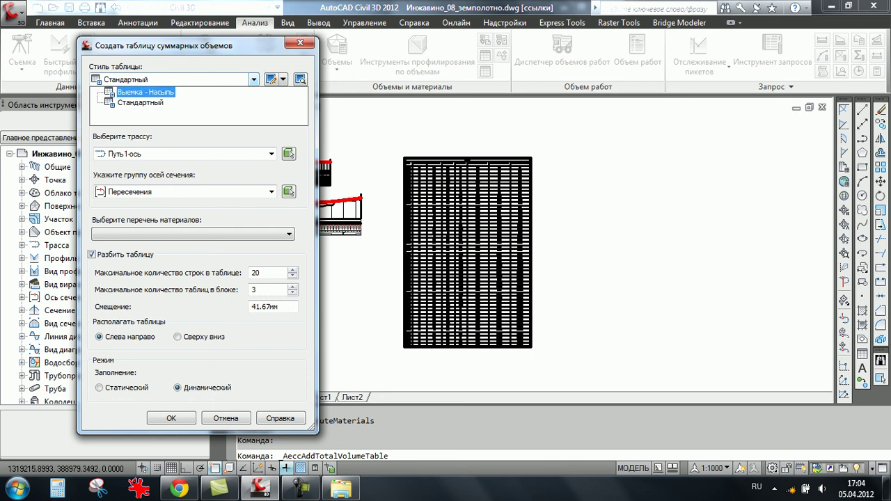
key(Return)
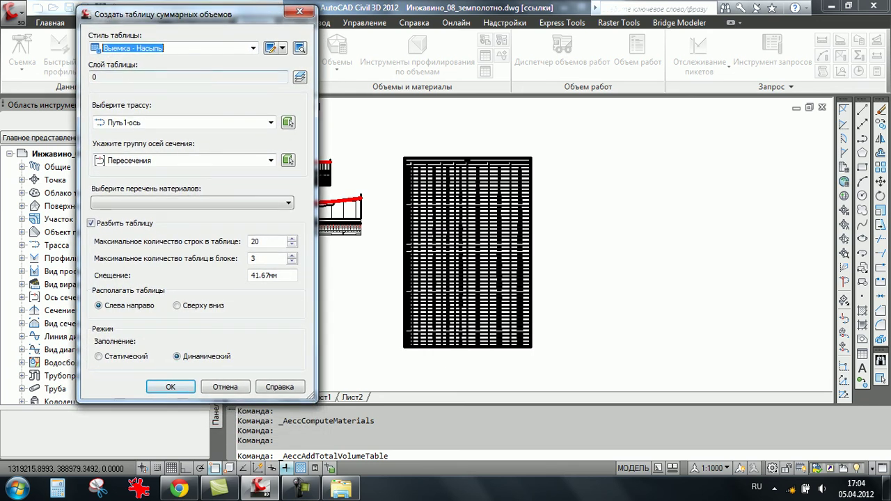
click(192, 203)
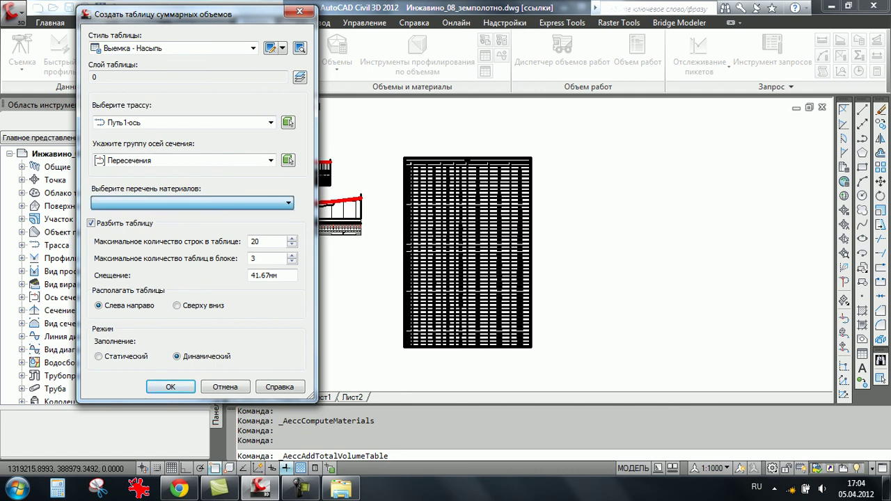
click(252, 48)
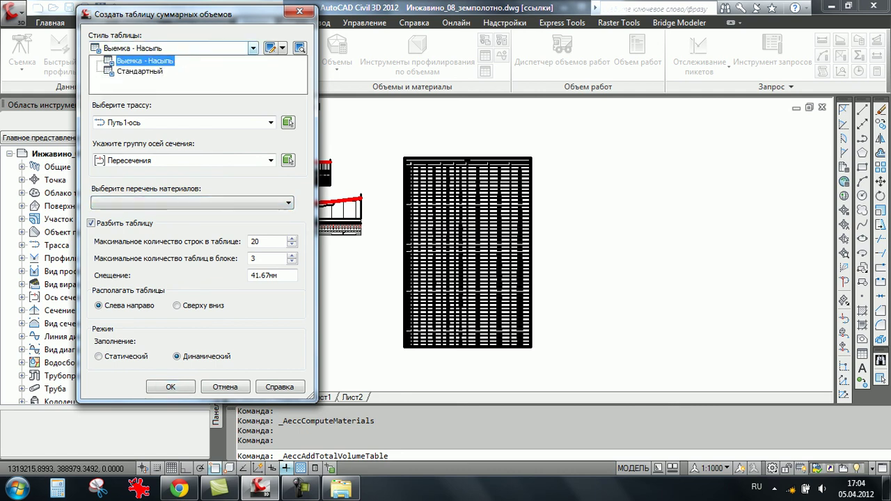
click(144, 61)
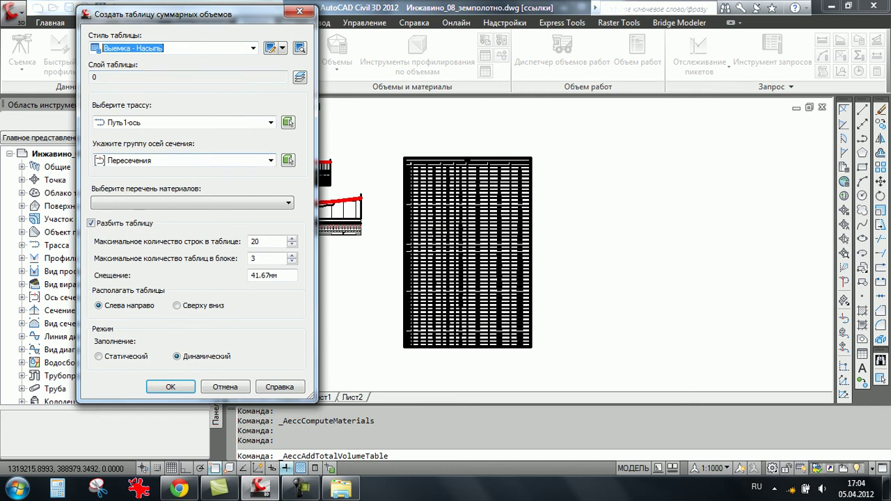
- Choose Список материалов - (2), turn off table splitting, and accept the settings
click(192, 202)
click(142, 183)
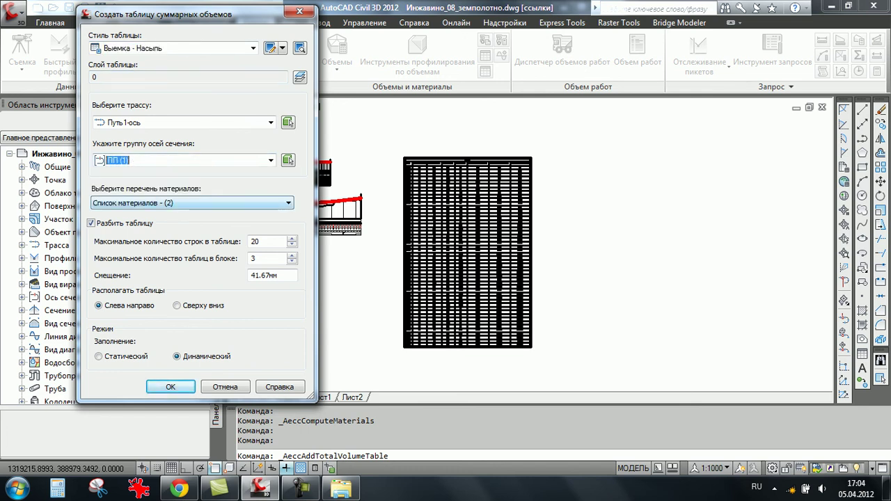
click(193, 202)
click(132, 215)
click(91, 222)
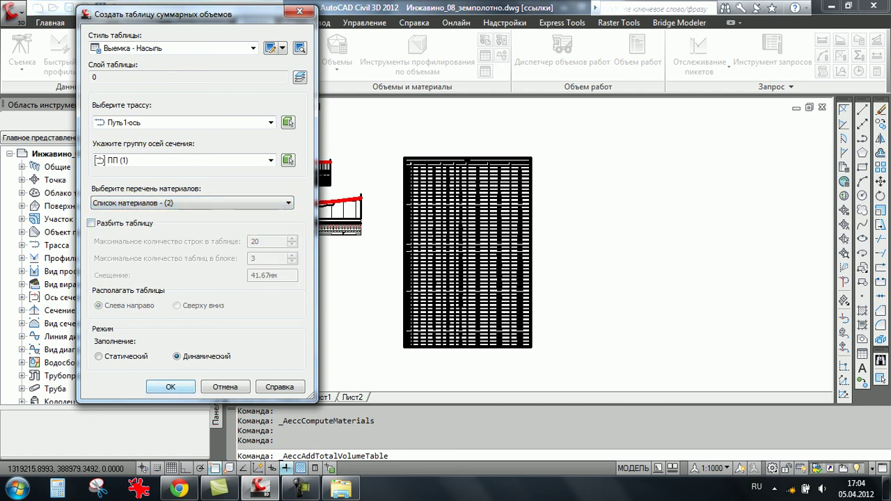
click(170, 386)
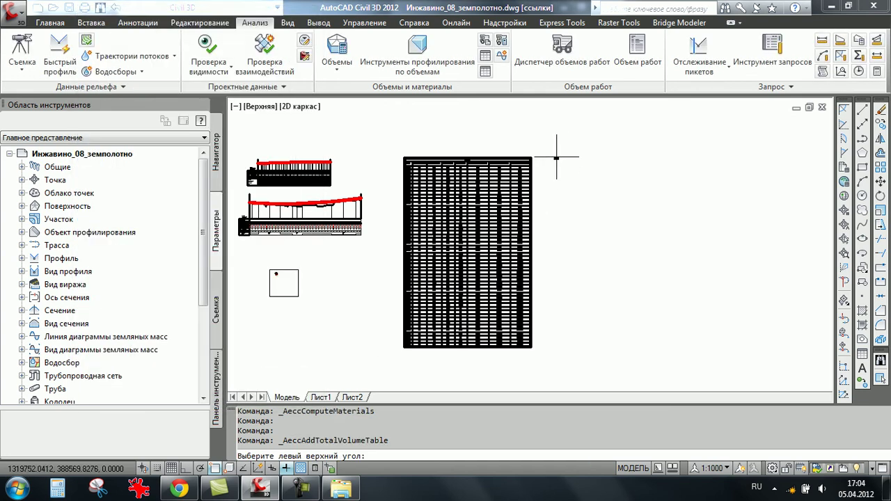
- Place the Выемка - Насыпь volume table to the right of the existing table
click(566, 159)
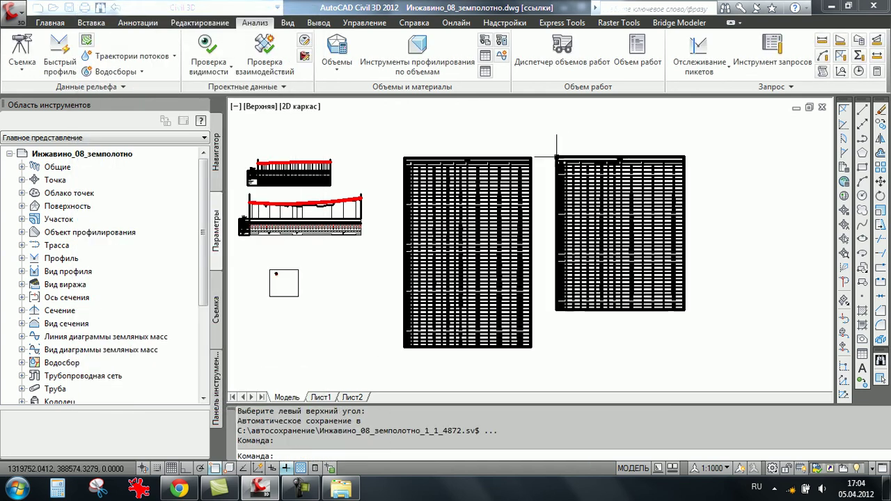
scroll(459, 244, up, 3)
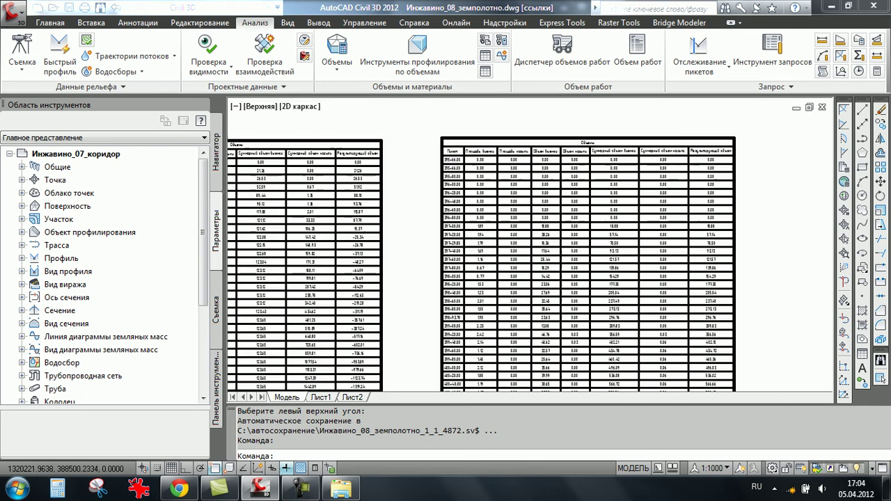
scroll(459, 243, down, 3)
scroll(459, 243, up, 4)
scroll(645, 288, up, 4)
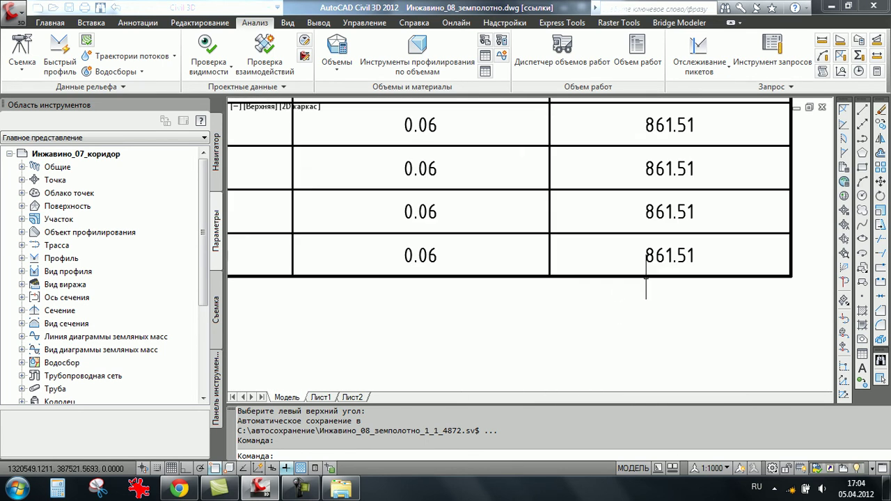
scroll(645, 289, down, 3)
scroll(635, 275, down, 3)
scroll(635, 275, up, 2)
scroll(487, 376, up, 3)
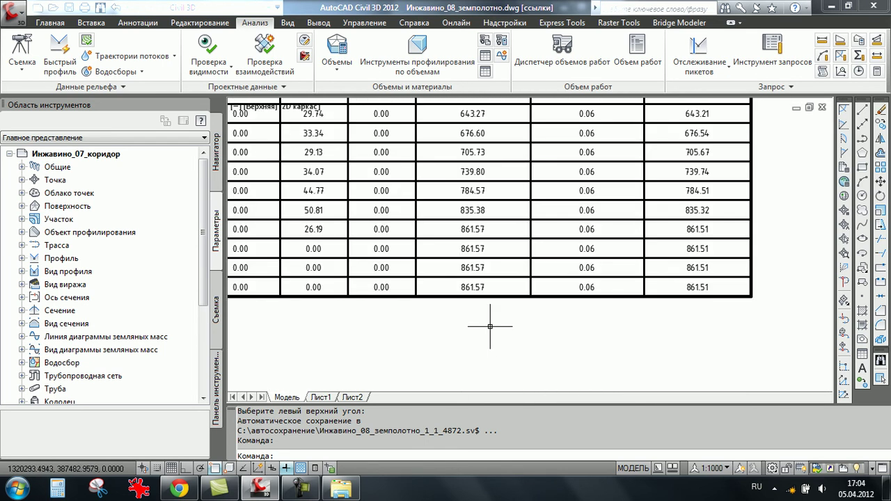
scroll(477, 330, up, 2)
scroll(484, 297, down, 3)
scroll(484, 297, down, 2)
scroll(515, 208, up, 2)
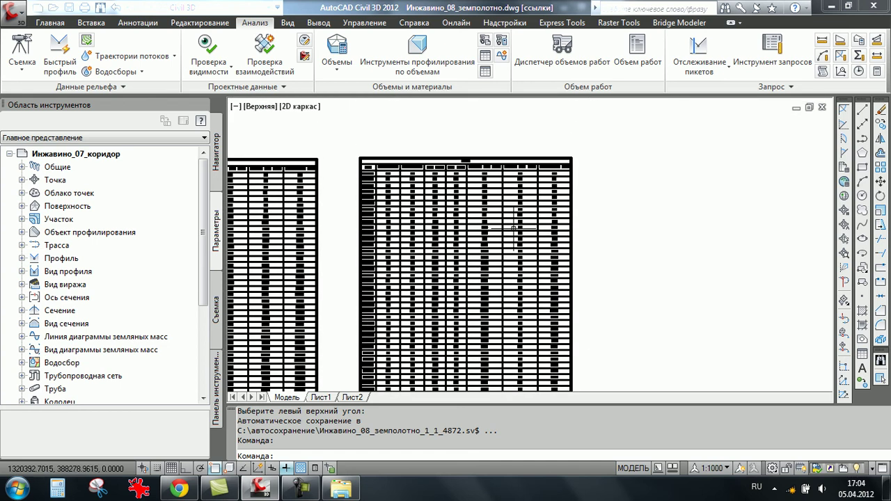
scroll(522, 192, up, 2)
scroll(522, 191, down, 3)
scroll(508, 236, up, 2)
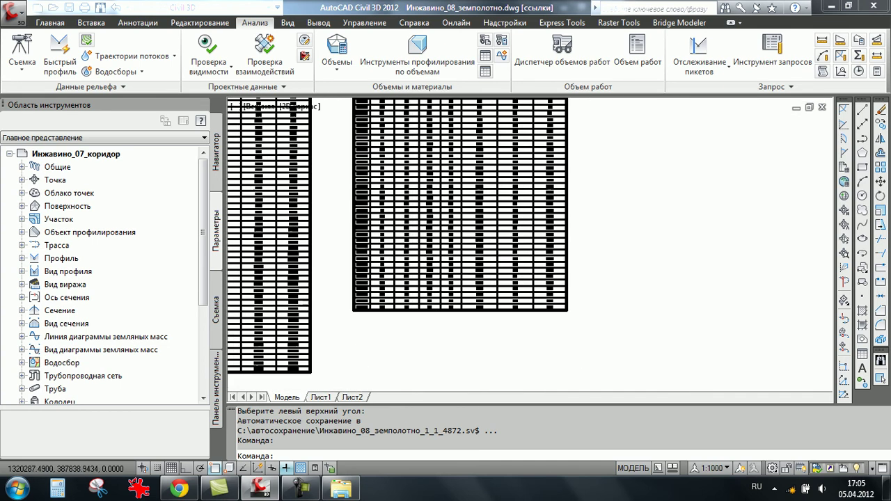
scroll(498, 271, up, 2)
scroll(491, 291, up, 1)
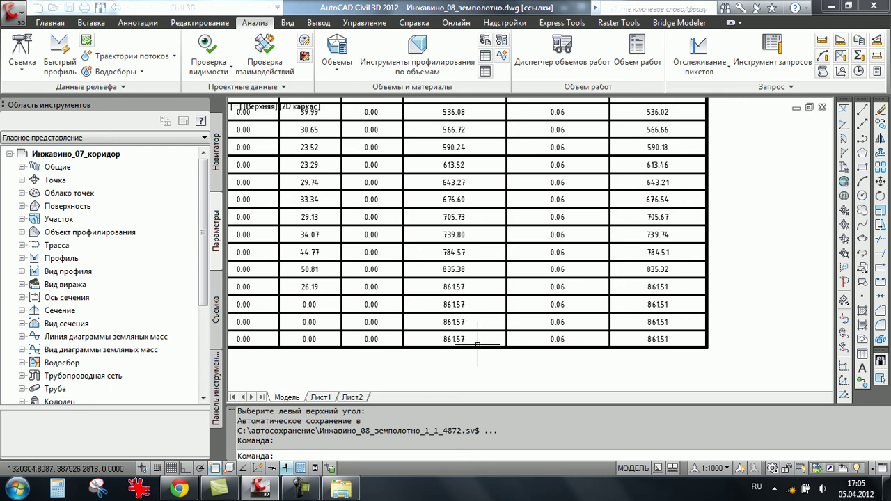
- Zoom and pan to a close-up of the sample lines and station labels around ВУ1
scroll(477, 334, up, 3)
scroll(477, 344, down, 8)
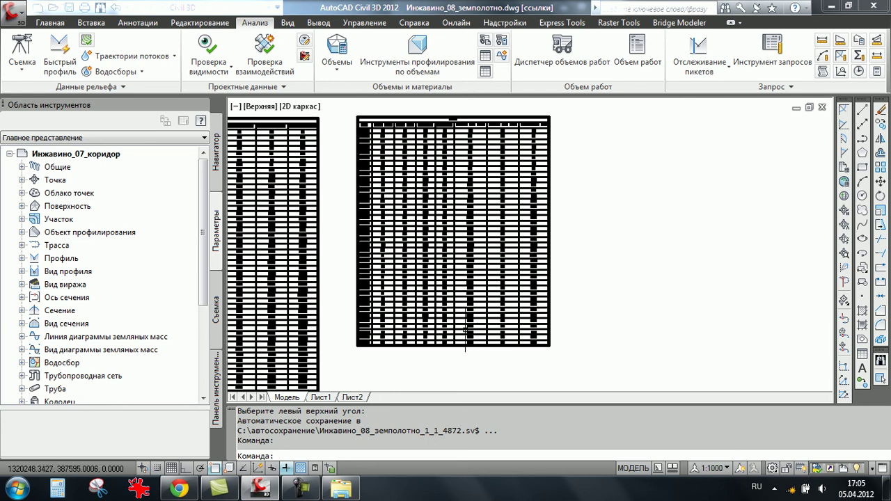
scroll(477, 345, up, 3)
scroll(477, 344, up, 2)
scroll(513, 361, down, 1)
scroll(512, 361, down, 2)
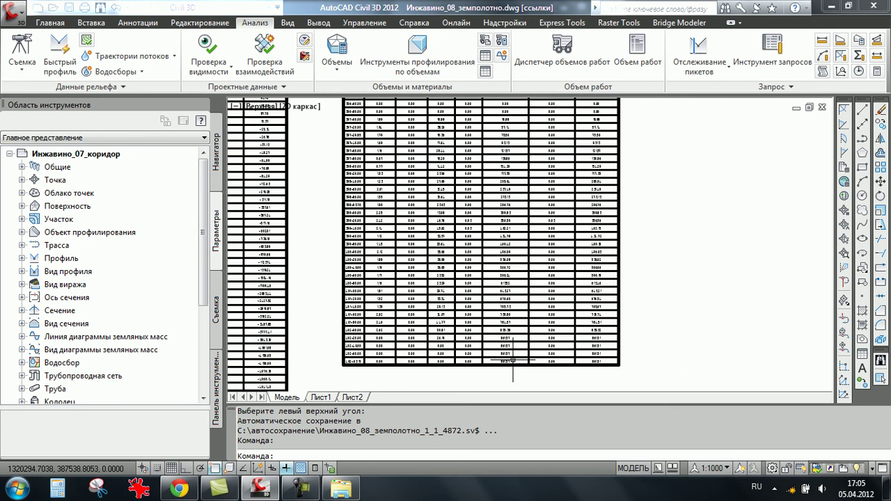
scroll(513, 361, down, 4)
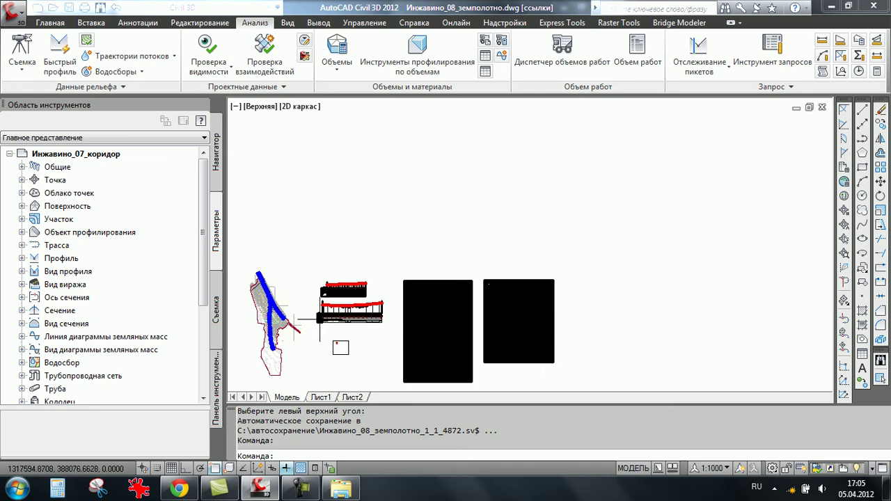
scroll(327, 320, up, 1)
scroll(307, 256, up, 2)
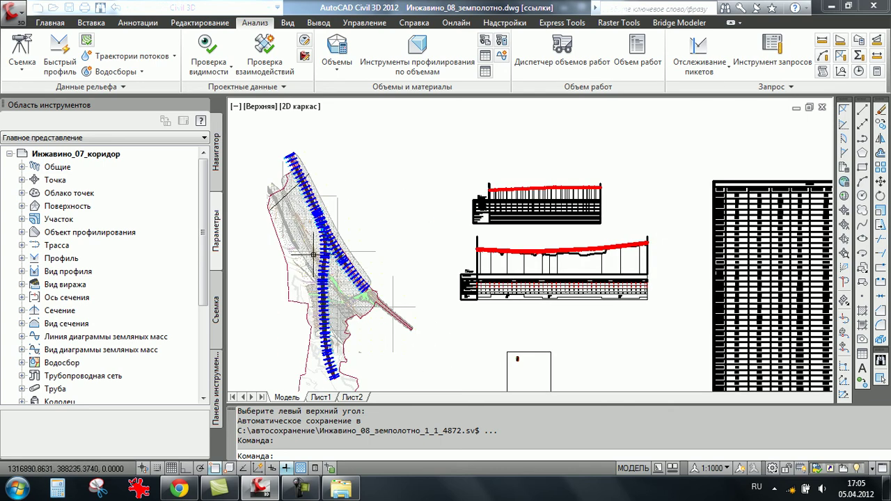
scroll(307, 255, up, 2)
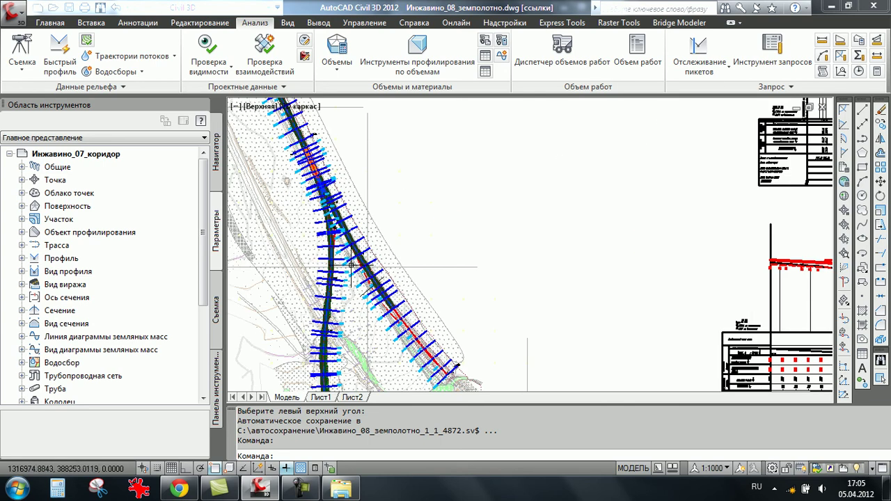
scroll(398, 254, down, 4)
scroll(394, 261, down, 1)
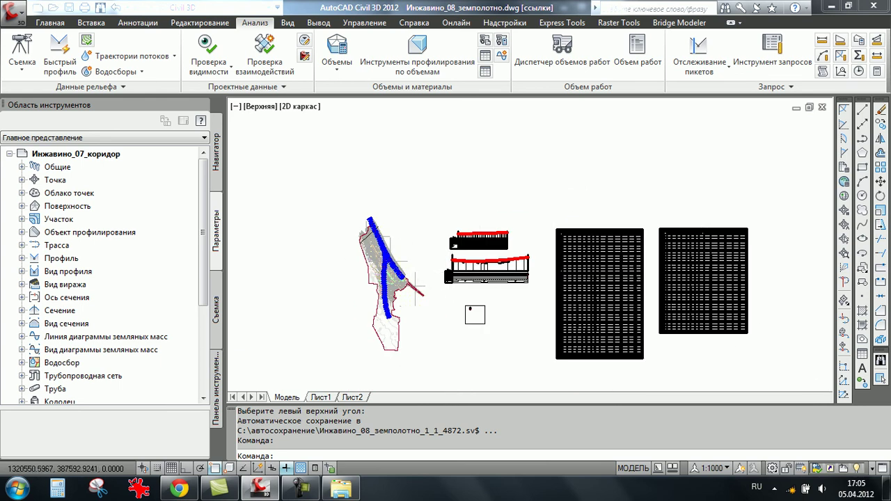
scroll(655, 341, up, 5)
scroll(655, 341, up, 1)
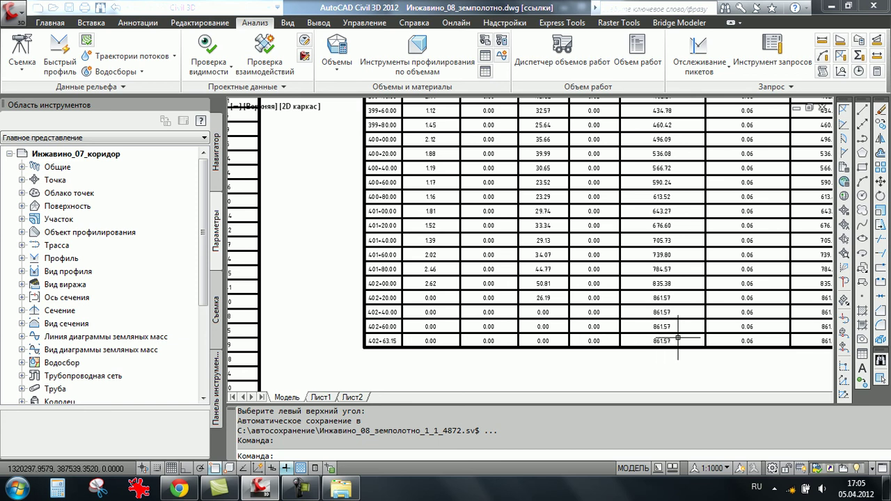
scroll(668, 345, down, 5)
scroll(536, 320, up, 2)
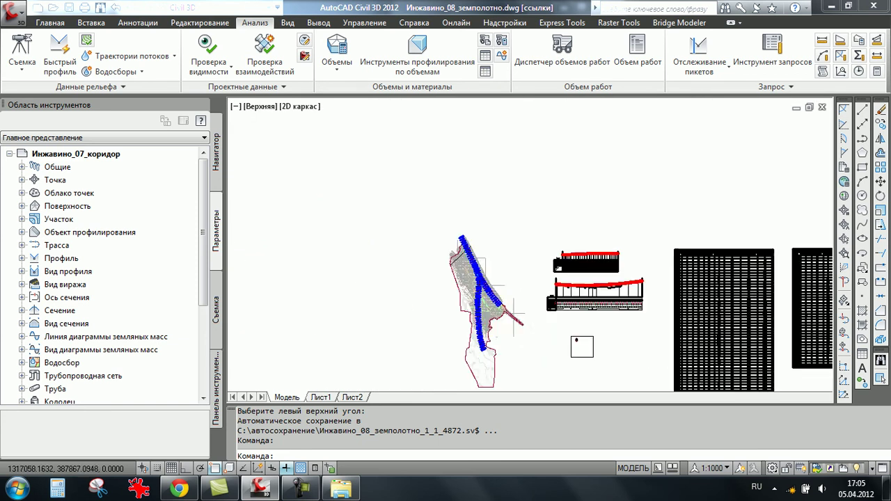
scroll(507, 299, up, 2)
scroll(471, 243, up, 2)
scroll(434, 154, up, 2)
scroll(460, 209, up, 1)
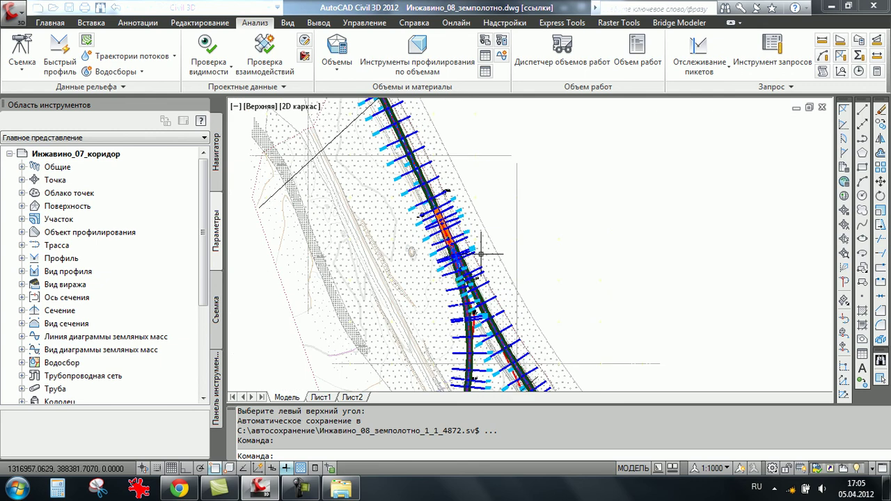
scroll(481, 255, up, 1)
scroll(481, 254, down, 3)
scroll(481, 245, down, 1)
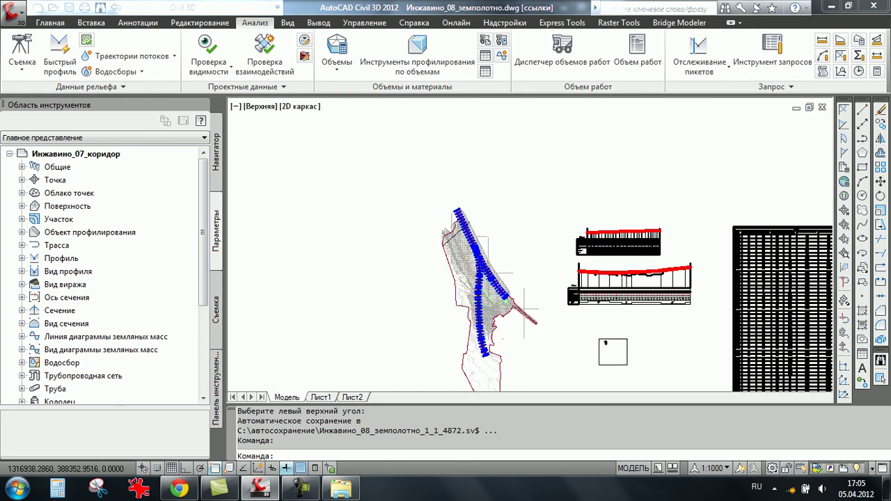
scroll(487, 263, up, 1)
scroll(487, 262, up, 3)
scroll(504, 281, up, 4)
scroll(505, 280, up, 4)
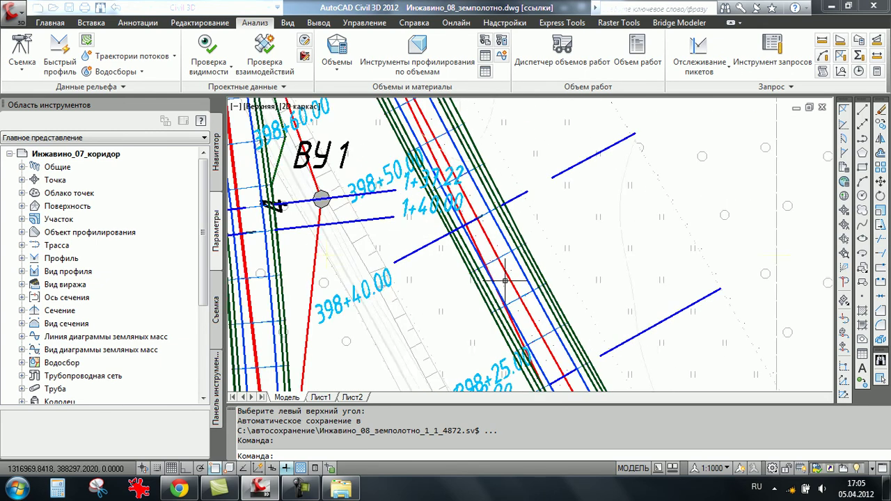
scroll(504, 281, up, 1)
scroll(505, 280, down, 6)
scroll(505, 281, down, 2)
scroll(504, 280, down, 2)
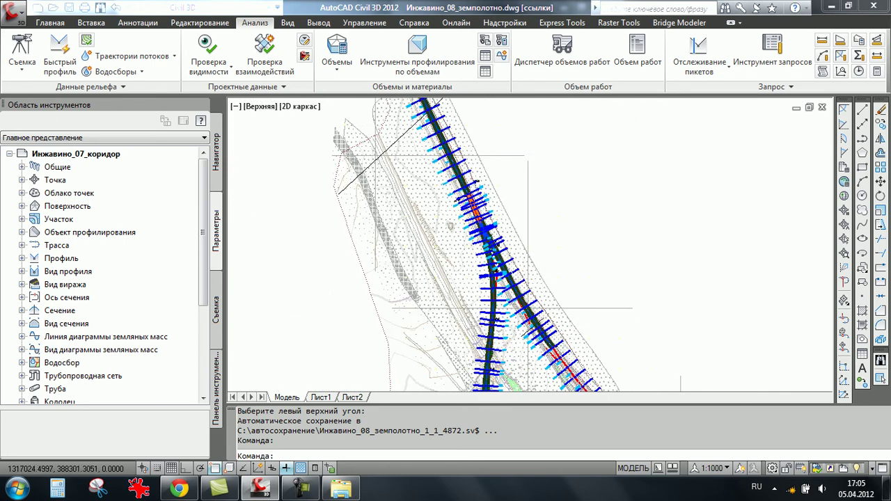
scroll(445, 299, down, 1)
middle_drag(410, 243, 355, 215)
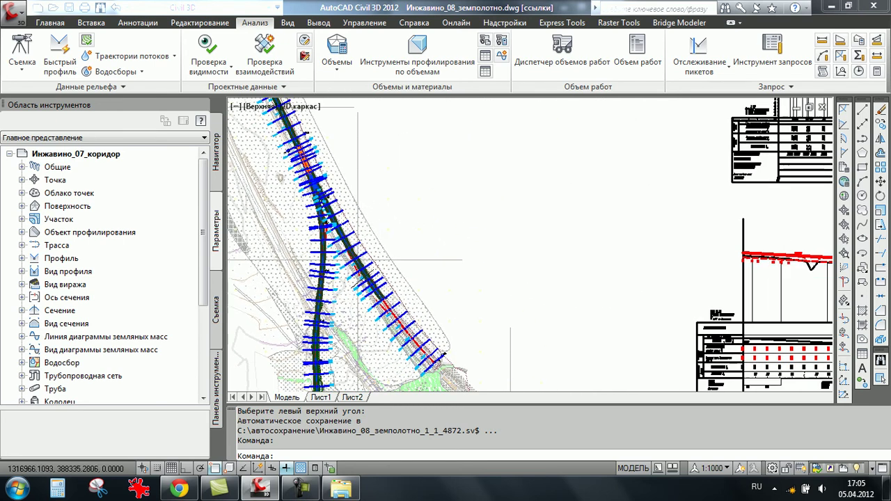
scroll(320, 197, up, 2)
scroll(321, 198, up, 2)
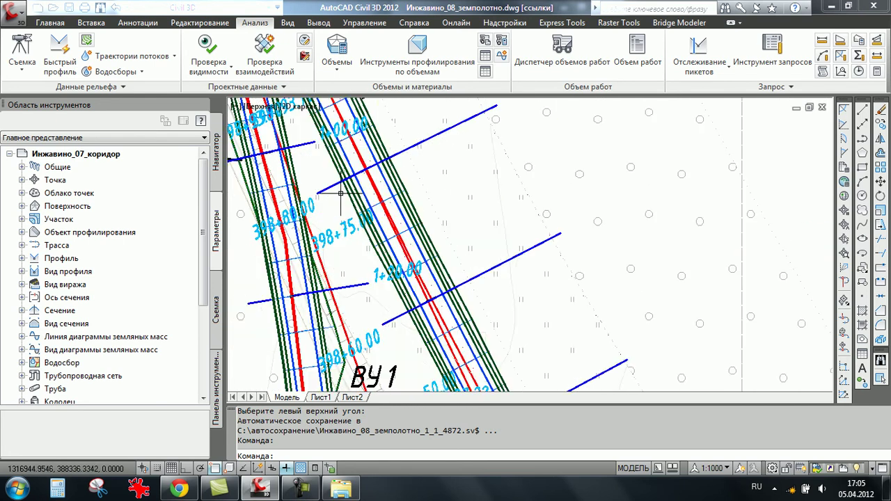
click(419, 143)
right_click(420, 144)
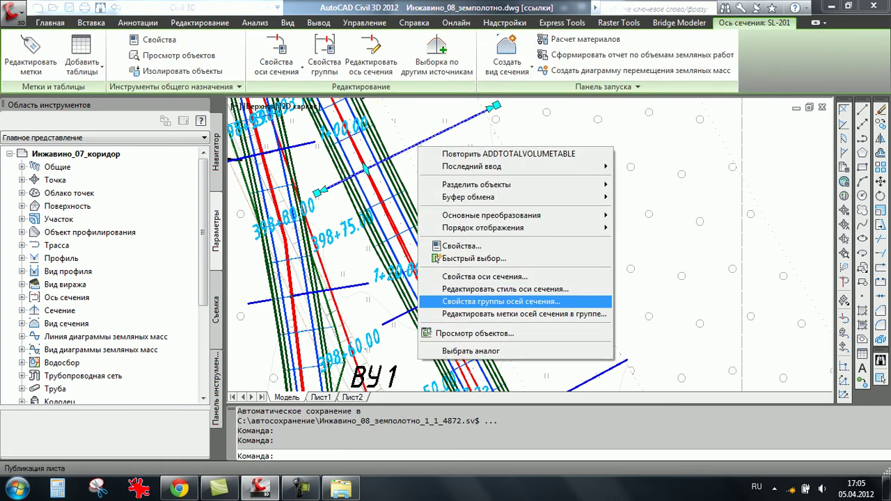
click(505, 289)
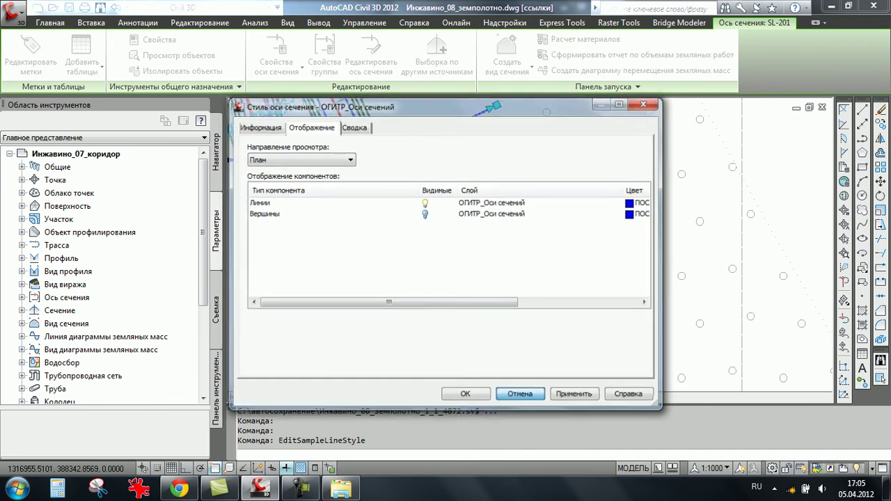
click(465, 395)
scroll(504, 272, down, 2)
scroll(503, 274, down, 2)
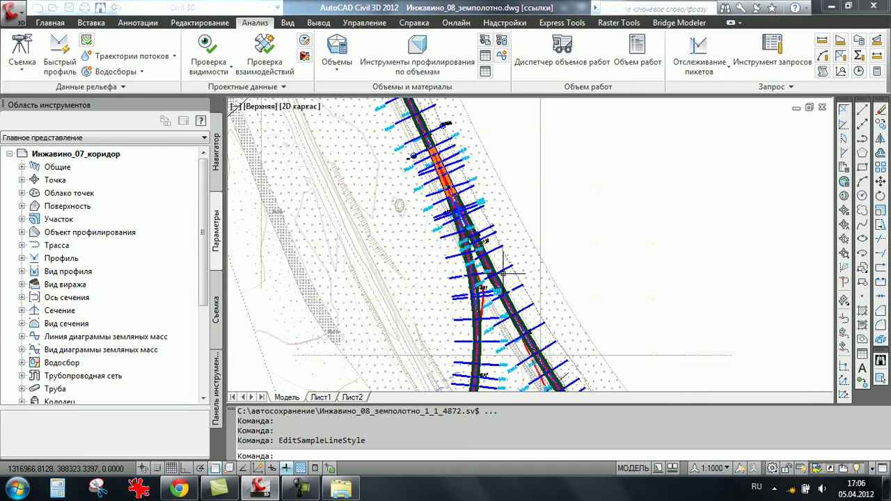
scroll(552, 269, down, 2)
scroll(552, 270, down, 2)
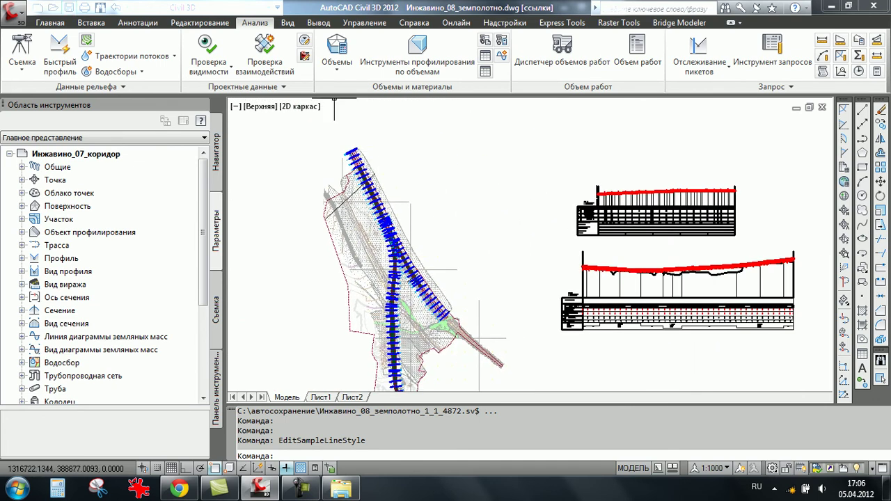
- Toggle the visibility of the ОГИТР_Пересечения на трассе layer from the Home tab's Layers list
click(51, 23)
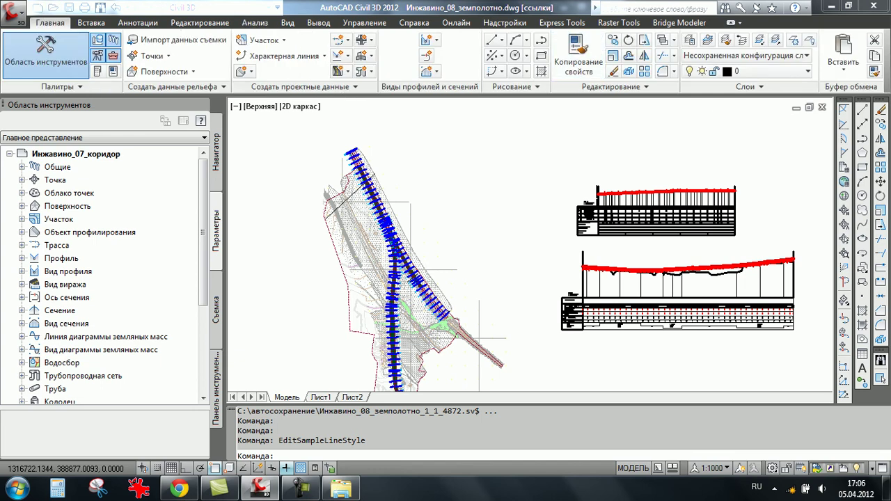
click(742, 71)
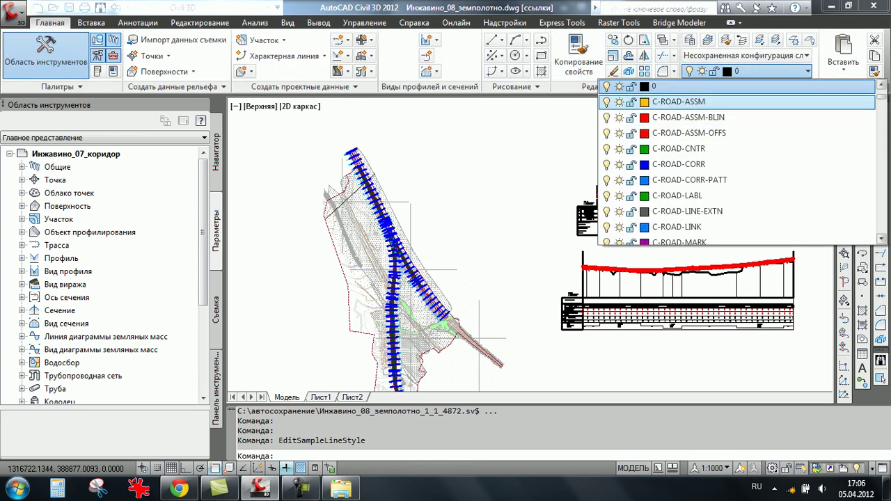
scroll(737, 164, down, 5)
scroll(738, 163, down, 5)
scroll(737, 164, down, 3)
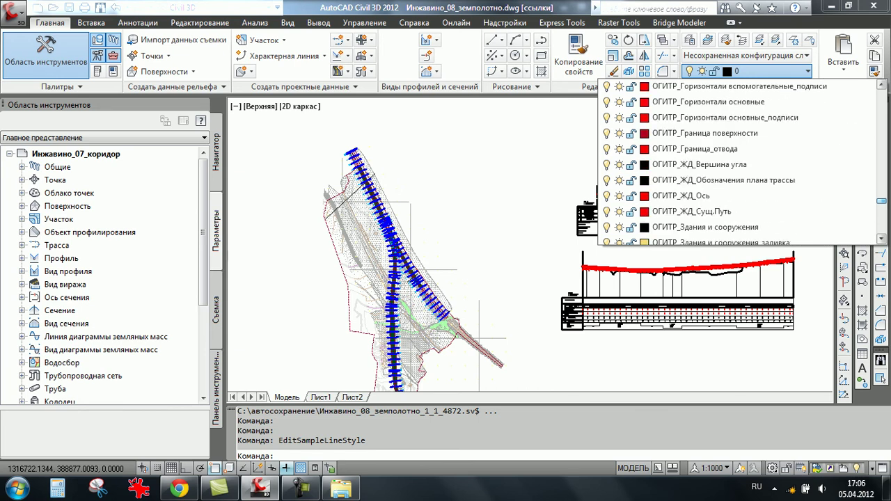
scroll(738, 163, down, 3)
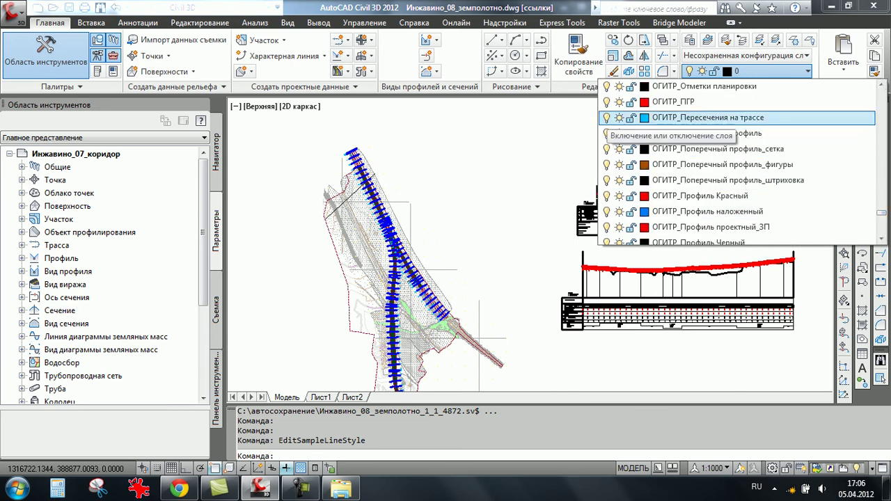
click(606, 117)
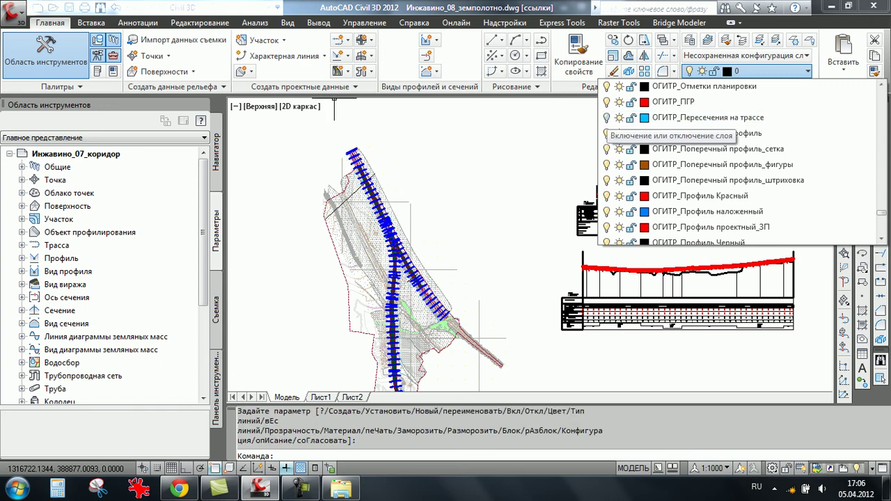
click(533, 151)
- Zoom around the drawing to check the result and return to the Analyze ribbon tab
scroll(676, 208, up, 5)
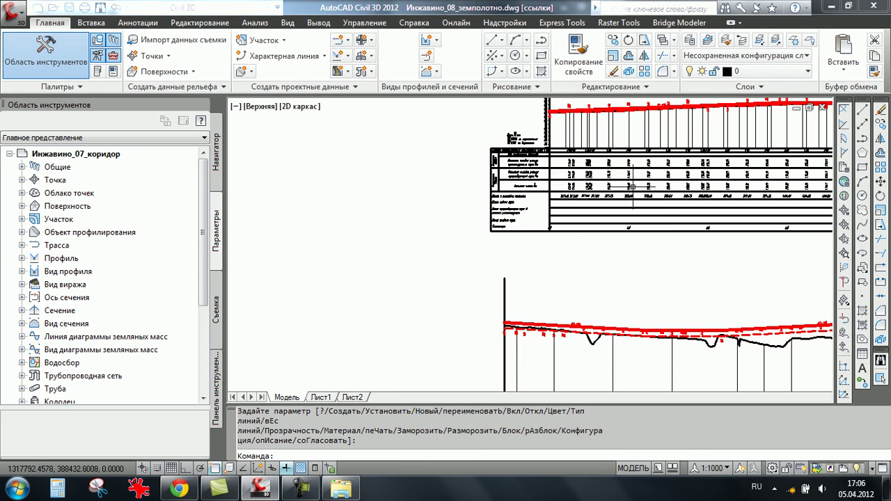
scroll(734, 183, down, 5)
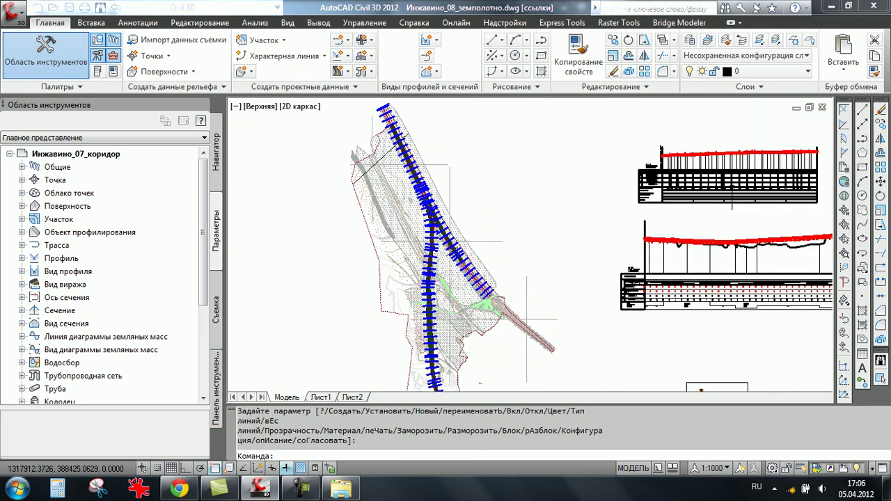
scroll(422, 205, up, 5)
scroll(488, 270, down, 6)
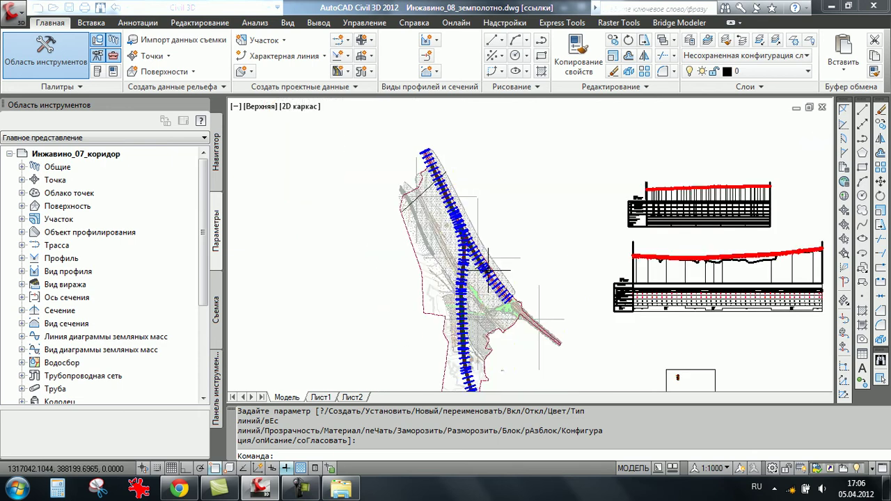
scroll(487, 270, down, 2)
scroll(466, 267, down, 2)
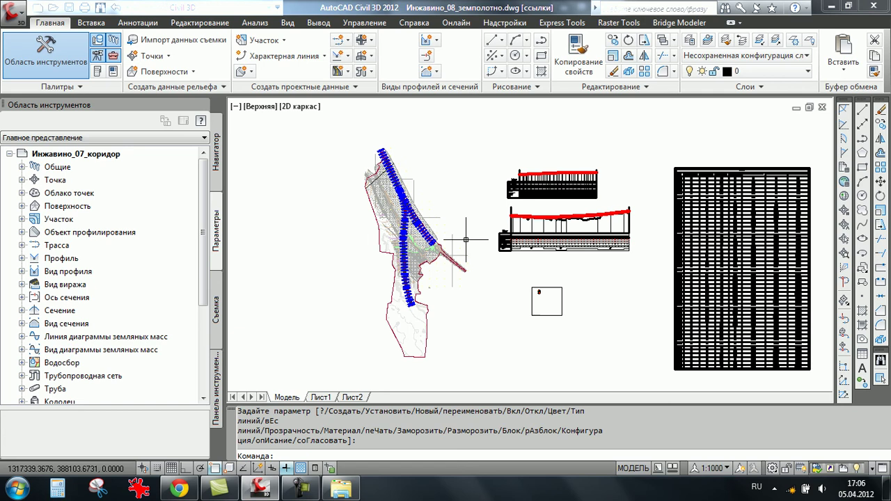
click(255, 22)
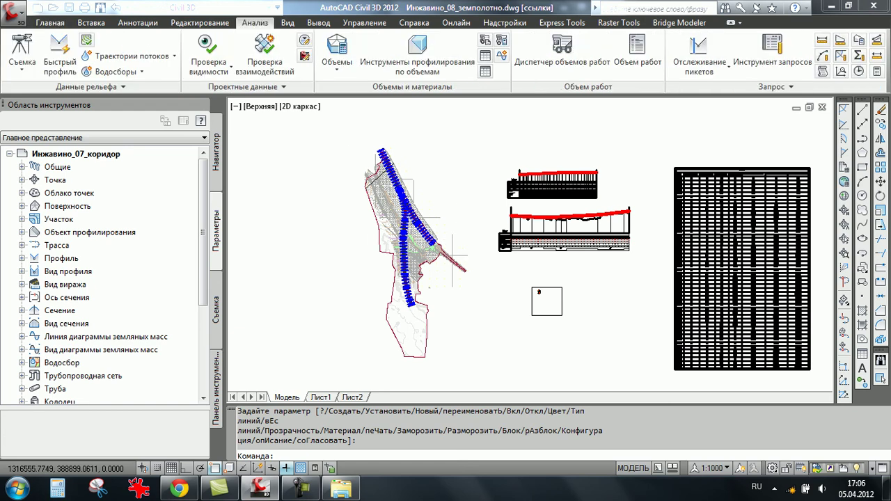
- In Prospector, list the 28 points of point group СГР - левый рельс after briefly checking СГР-правый рельс
click(337, 55)
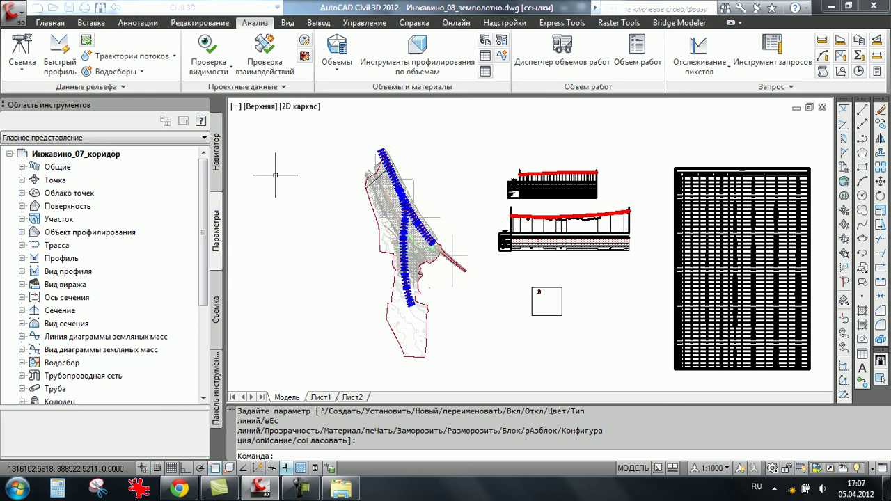
click(216, 151)
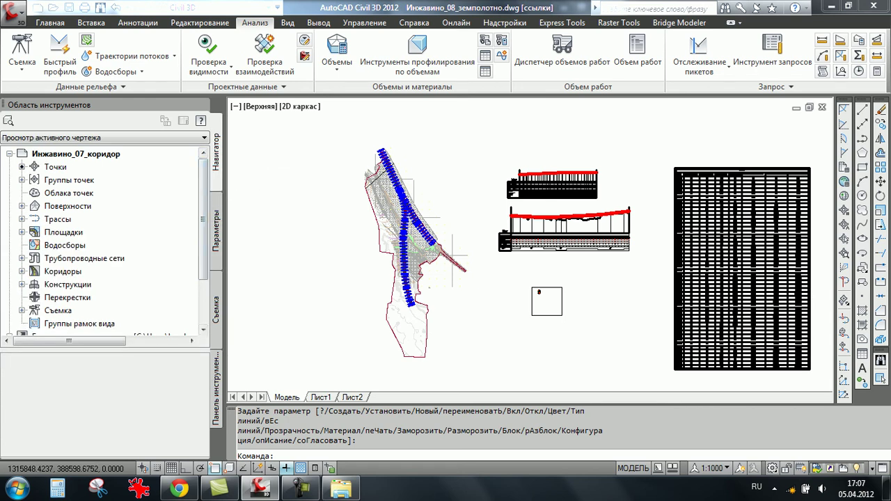
click(22, 179)
click(89, 206)
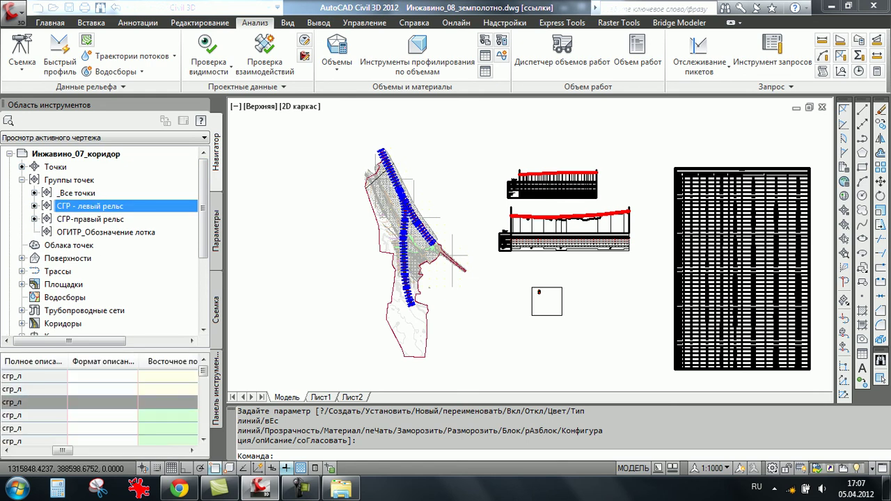
click(90, 219)
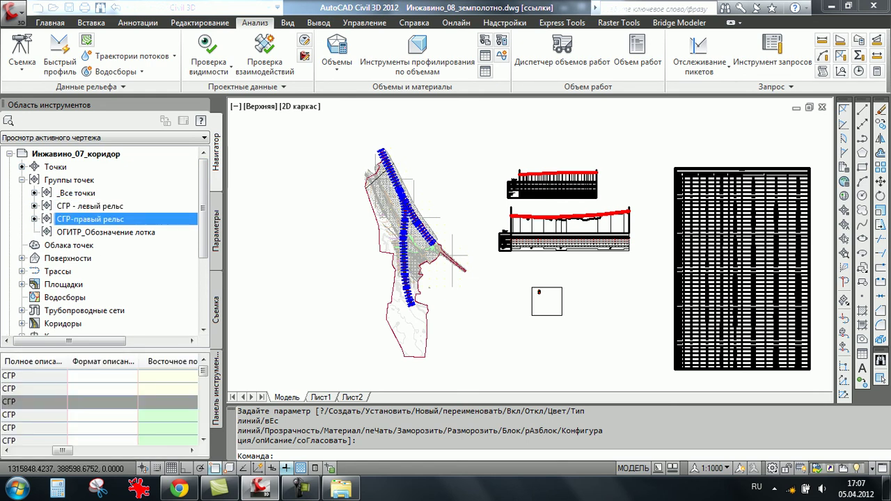
click(89, 206)
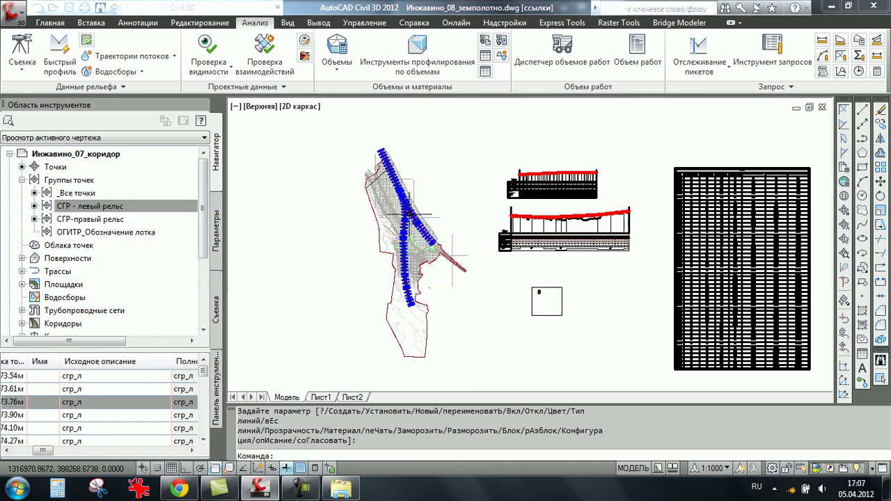
scroll(397, 163, up, 5)
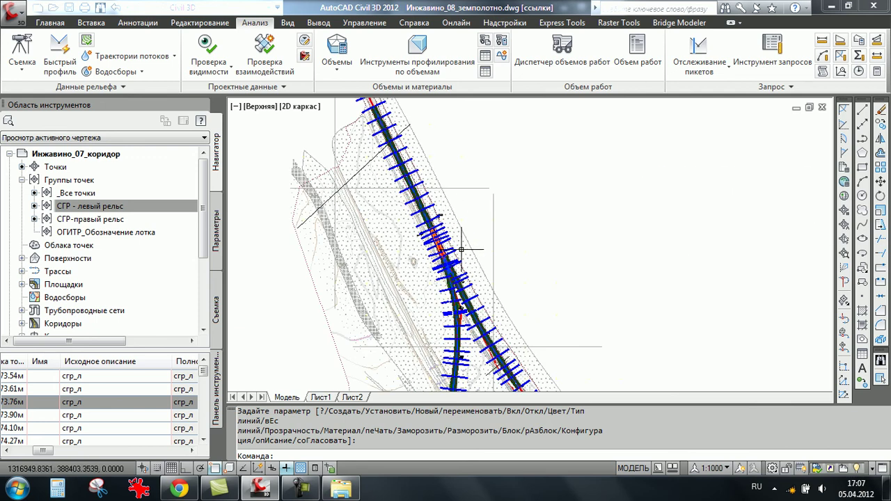
scroll(461, 249, down, 4)
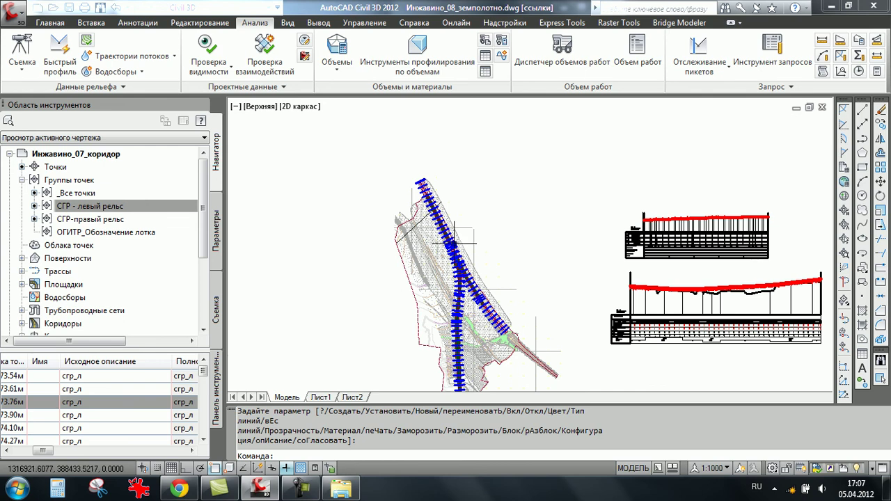
click(104, 401)
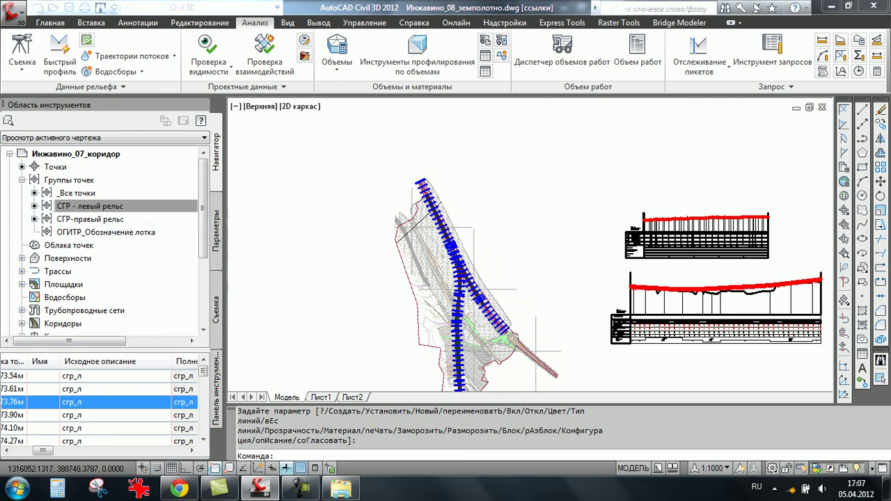
- Open the Point Editor for group СГР - левый рельс and move its panel to the right
right_click(142, 206)
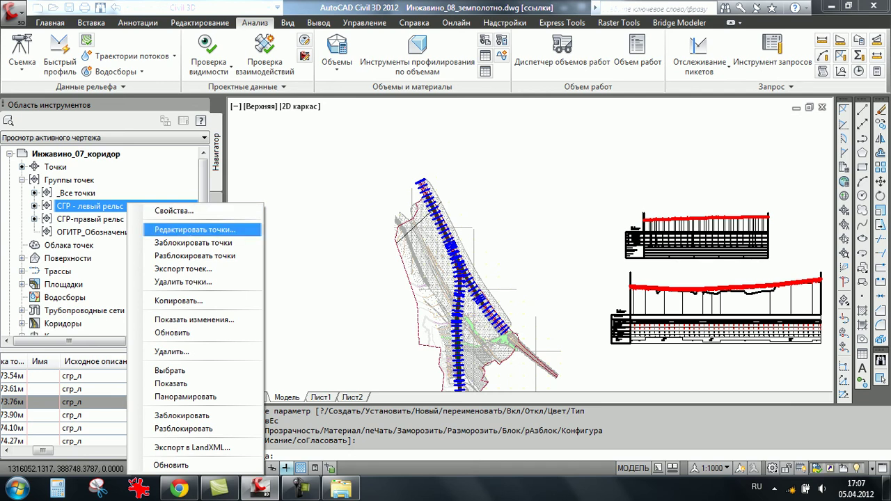
click(202, 229)
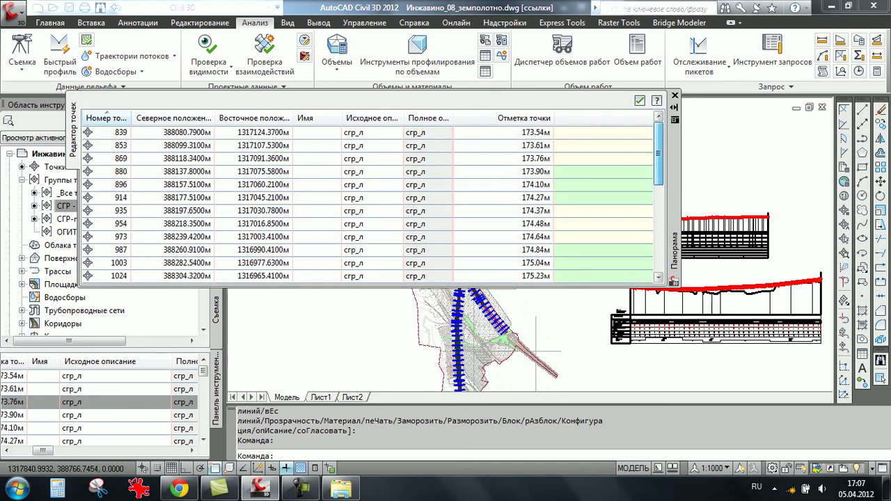
mouse_move(658, 166)
mouse_down()
mouse_move(657, 243)
mouse_move(658, 139)
mouse_up()
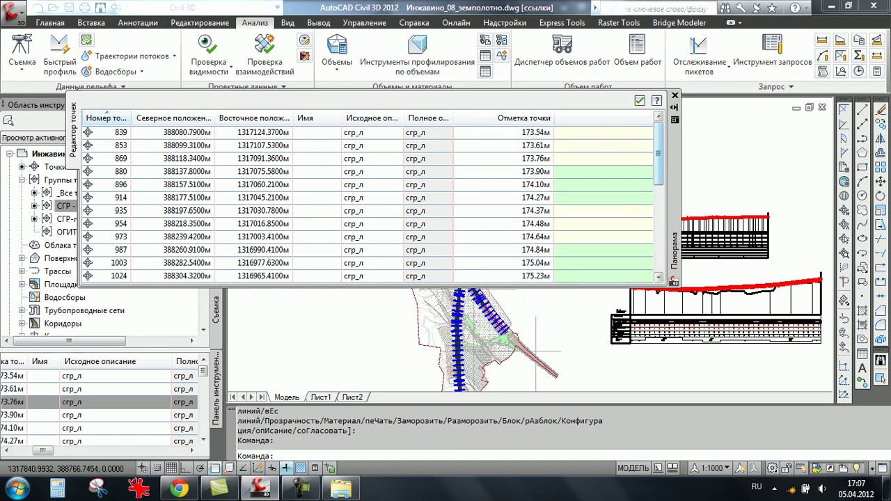
mouse_move(658, 150)
mouse_down()
mouse_move(658, 202)
mouse_move(658, 139)
mouse_up()
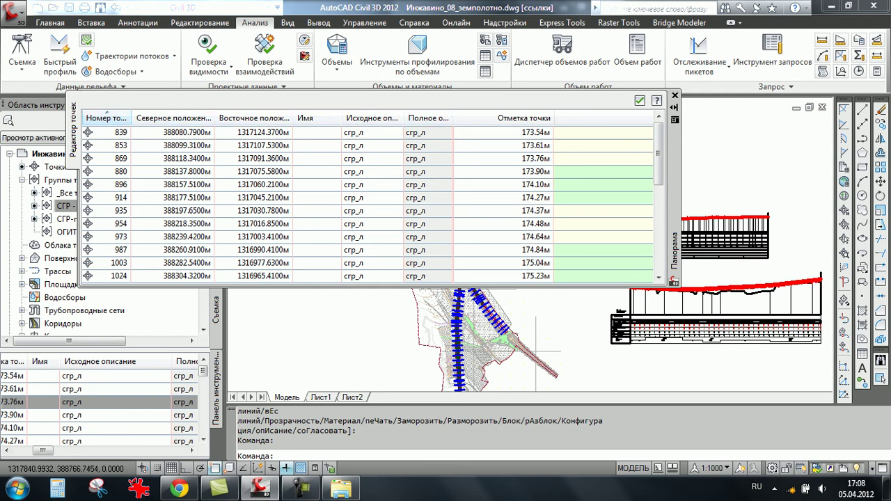
drag(177, 102, 289, 111)
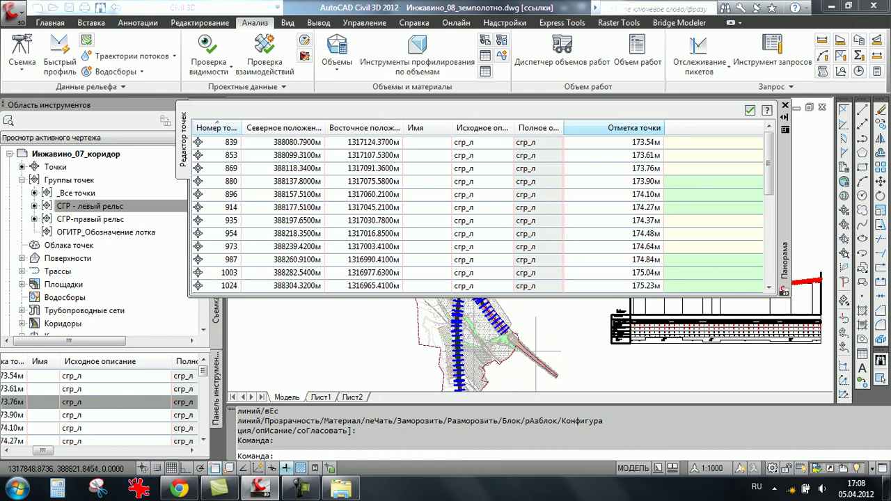
- Hide the Имя and Исходное описание columns in the point table
right_click(304, 127)
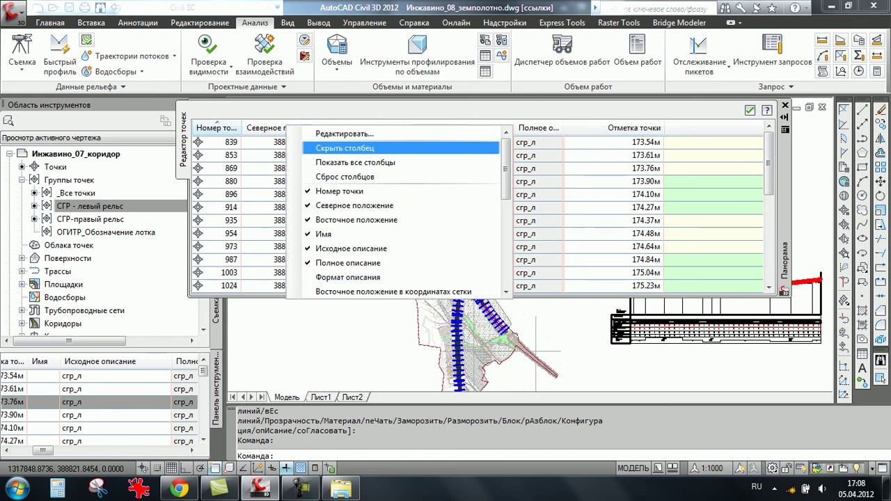
scroll(400, 212, down, 5)
scroll(400, 212, down, 1)
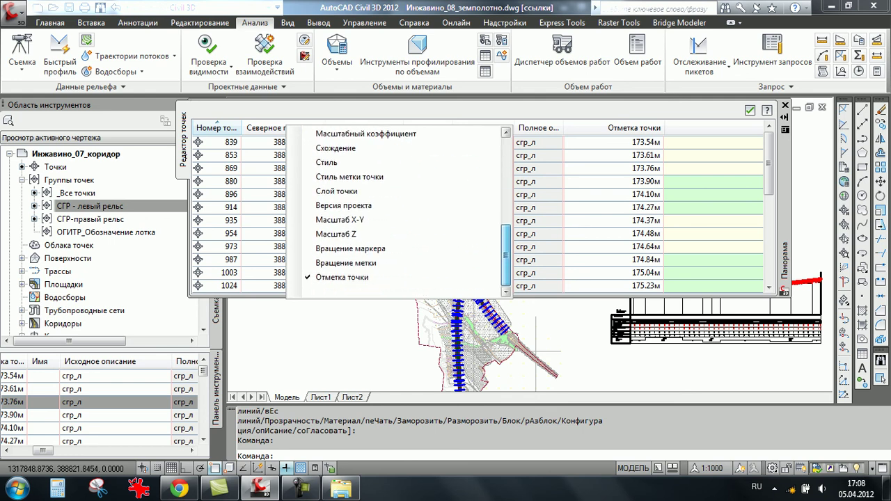
scroll(400, 212, up, 6)
scroll(400, 169, down, 3)
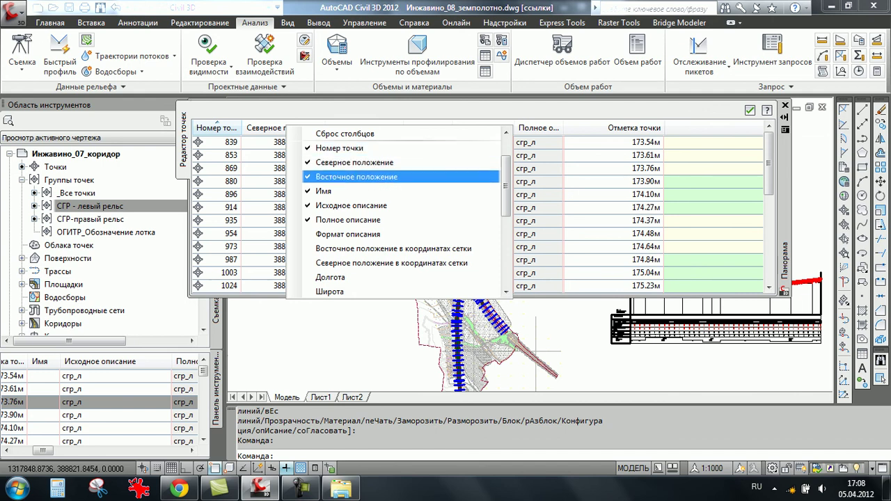
click(324, 190)
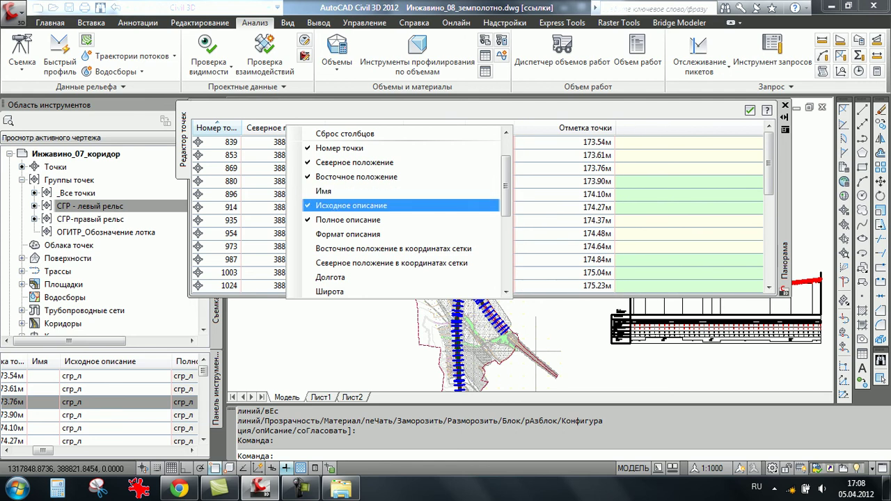
click(352, 206)
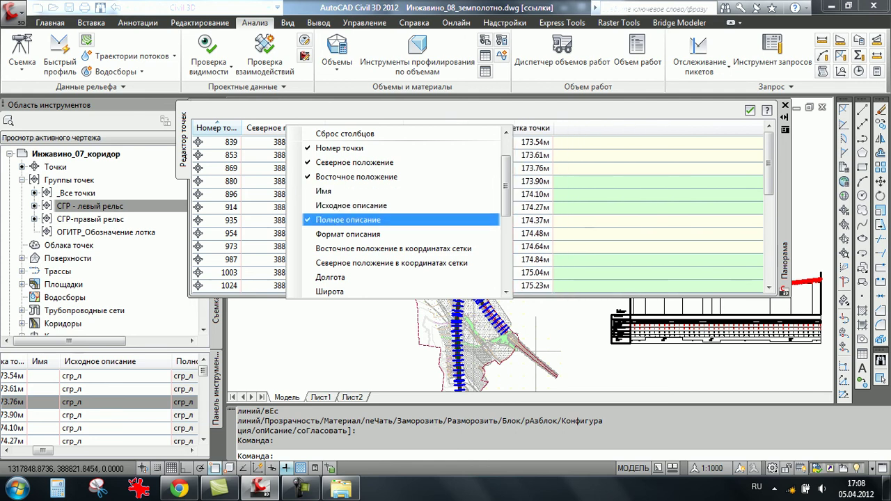
- Finish adjusting the column options and widen Восточное положение so its title shows
scroll(348, 219, down, 1)
scroll(348, 219, down, 2)
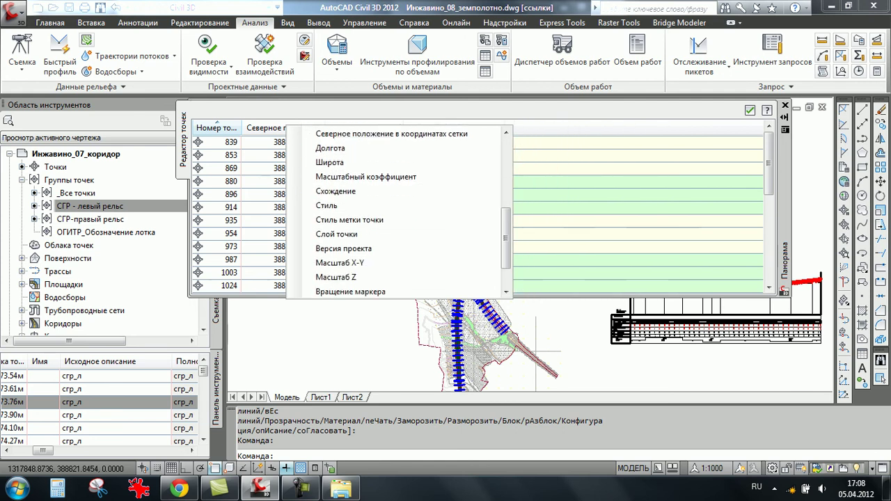
scroll(348, 219, down, 1)
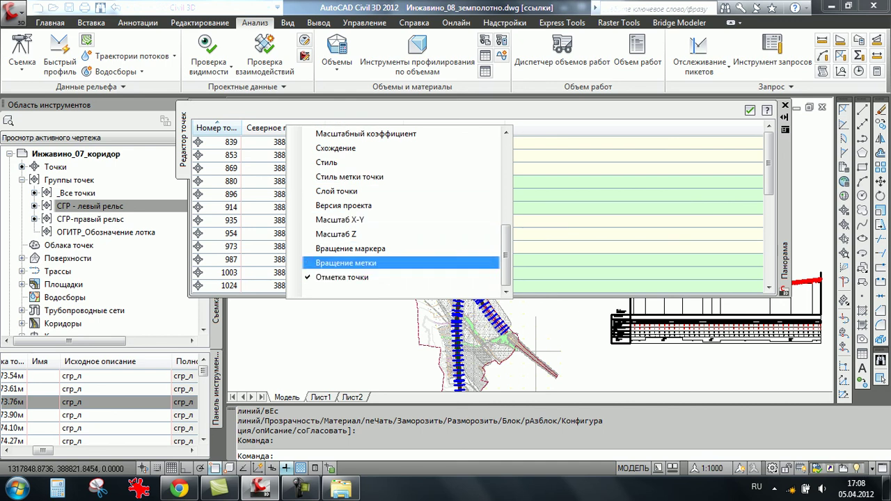
drag(506, 254, 506, 167)
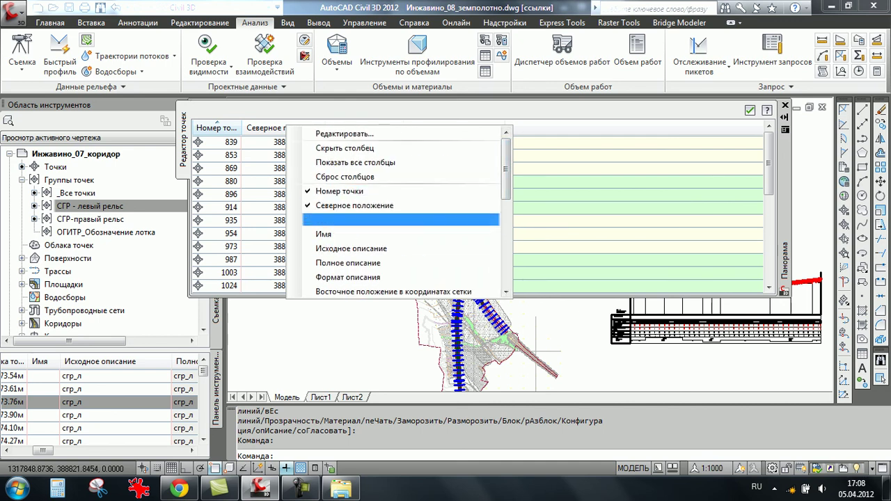
scroll(351, 236, down, 1)
scroll(352, 236, down, 4)
scroll(351, 236, down, 1)
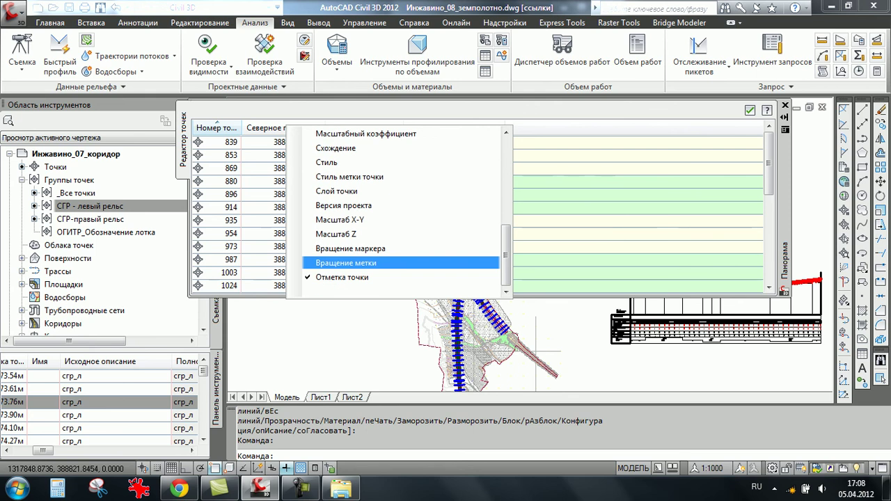
key(Escape)
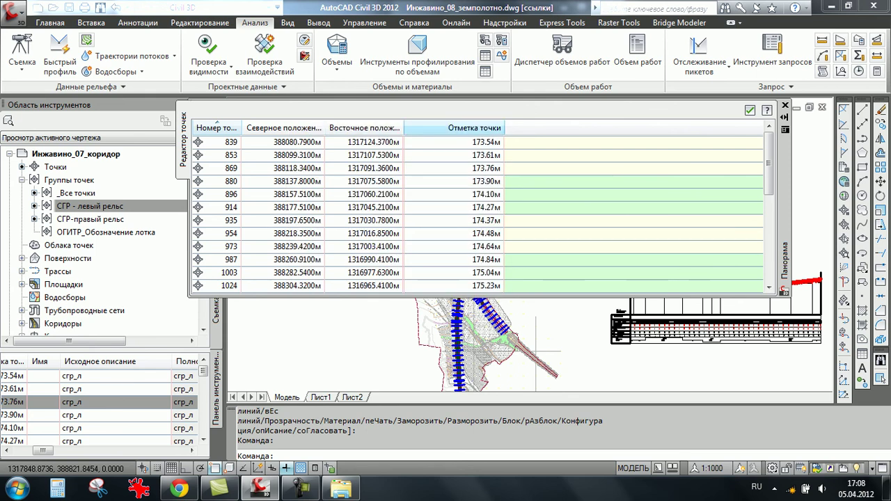
mouse_move(404, 127)
mouse_down()
mouse_move(427, 128)
mouse_move(327, 127)
mouse_move(432, 127)
mouse_move(244, 128)
mouse_up()
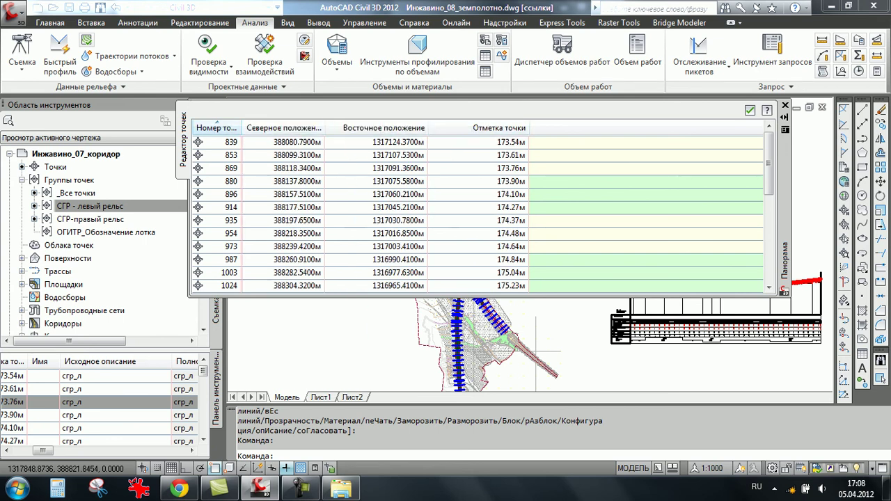
- Close and reopen the Point Editor for the СГР - левый рельс group
click(749, 110)
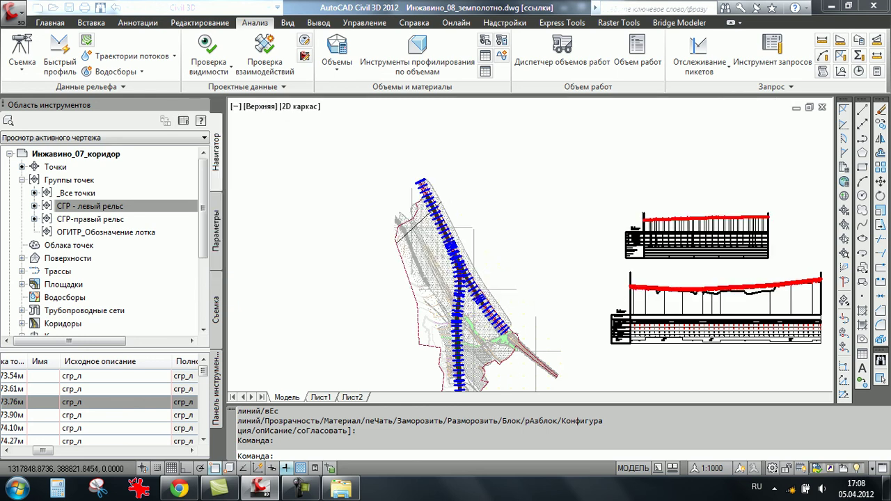
right_click(185, 205)
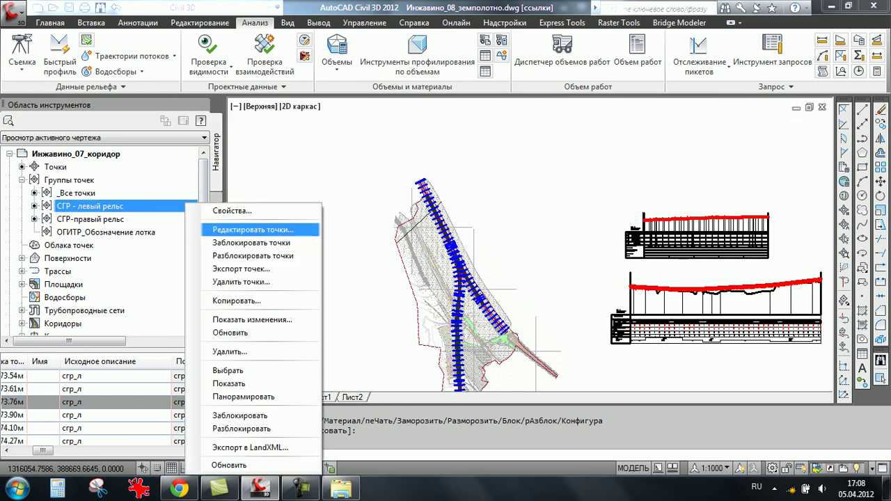
click(252, 229)
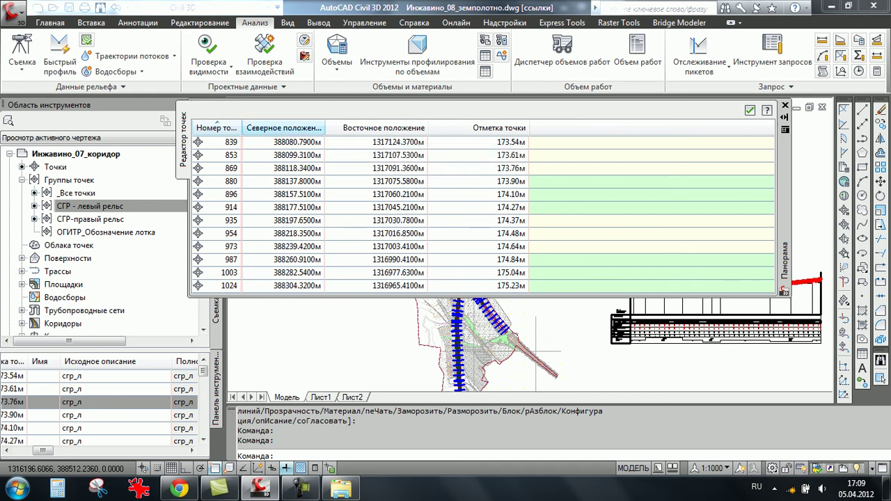
click(279, 142)
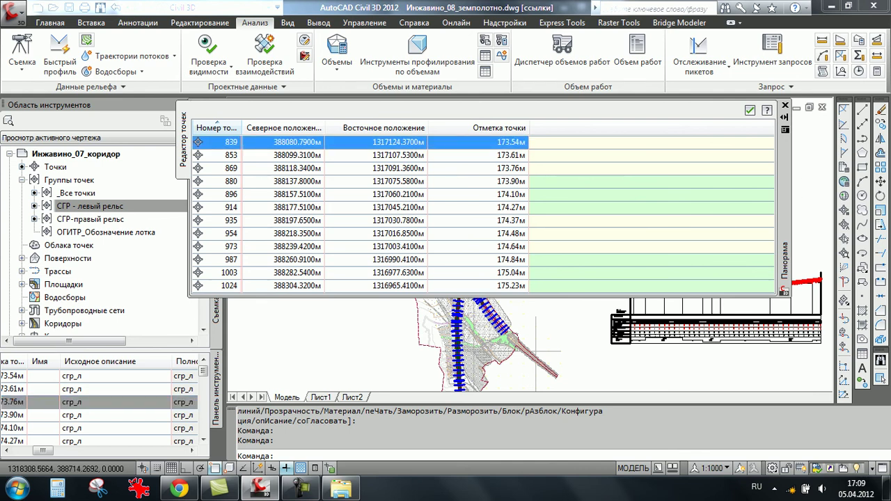
right_click(328, 194)
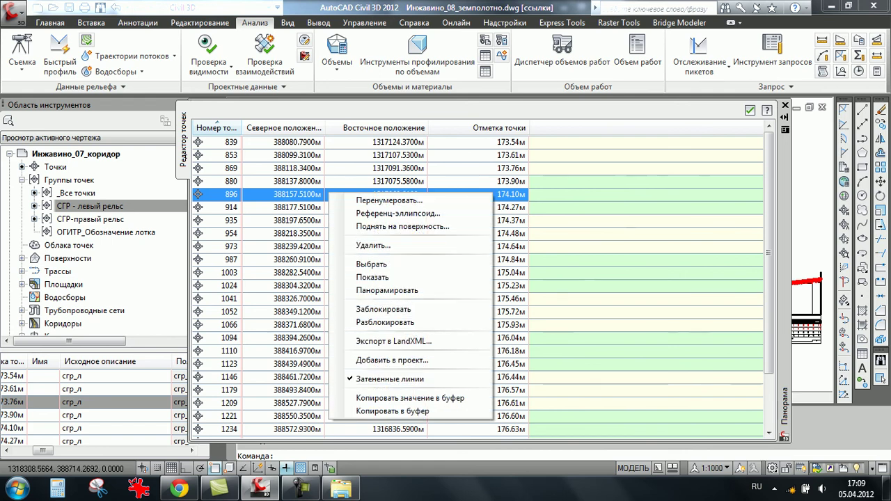
- Copy point rows 839 through 1285 with coordinates and elevations to the clipboard
click(278, 142)
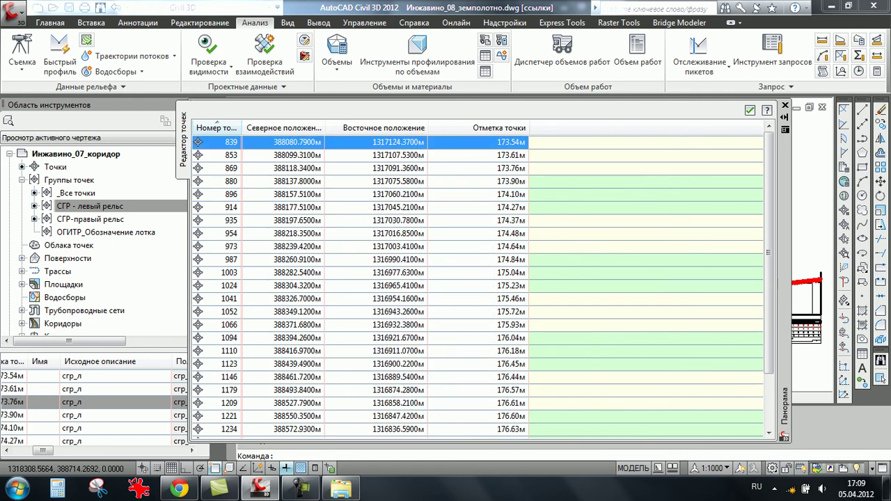
scroll(480, 285, down, 2)
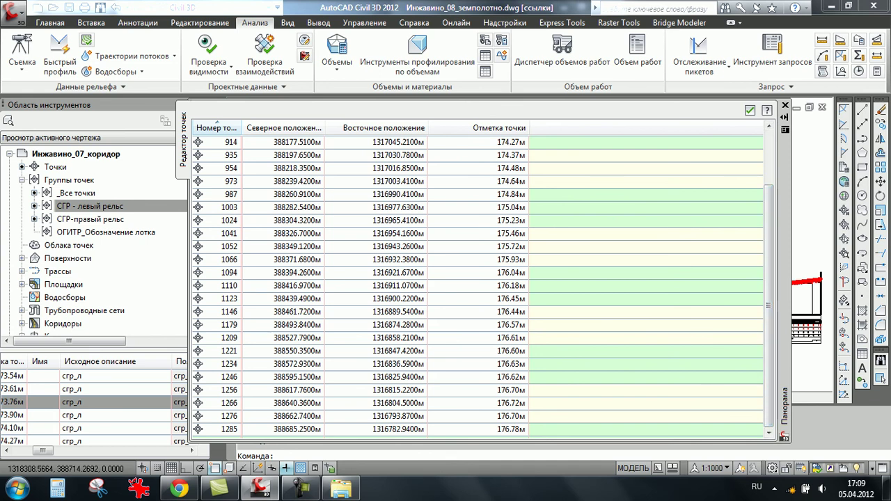
shift+click(278, 428)
right_click(343, 224)
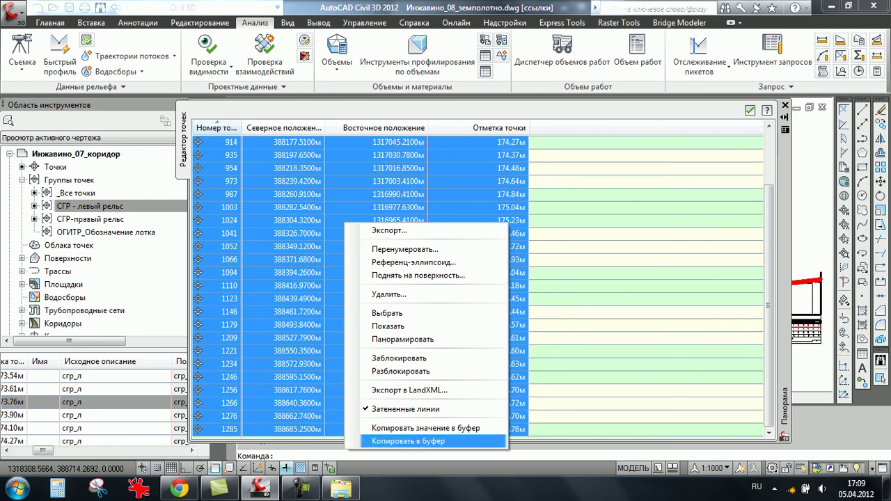
click(408, 440)
key(super)
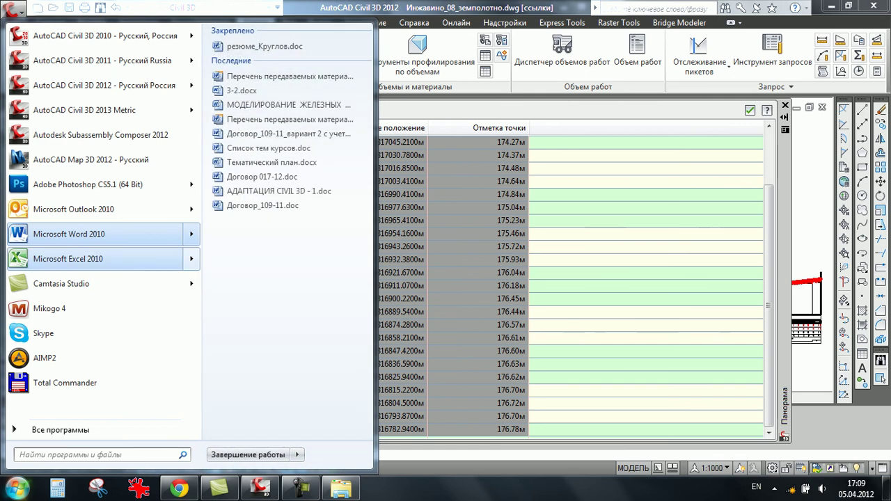
- Paste the left-rail points into a new Excel workbook, fit columns A–D, then close without saving
click(67, 259)
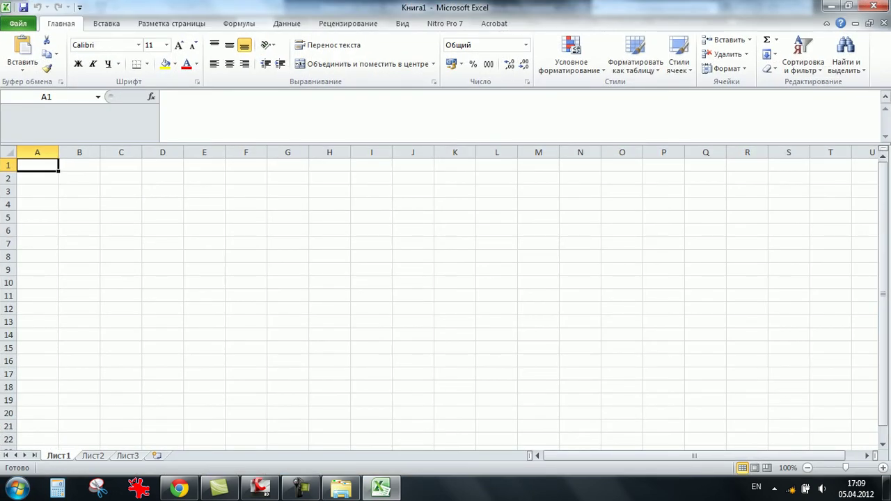
key(ctrl+v)
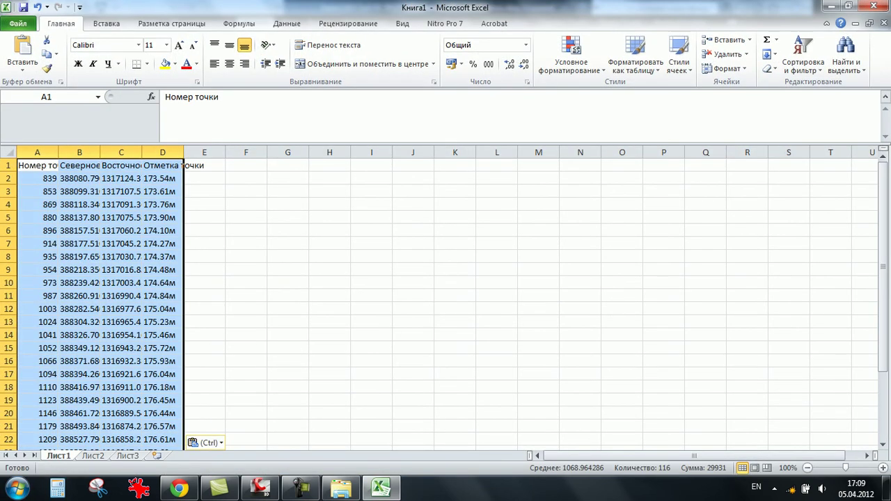
drag(58, 152, 81, 152)
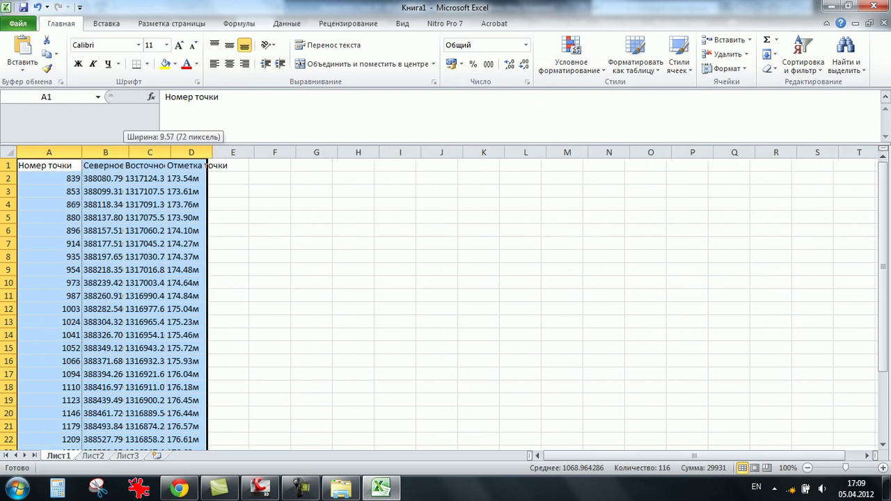
double_click(127, 151)
double_click(182, 152)
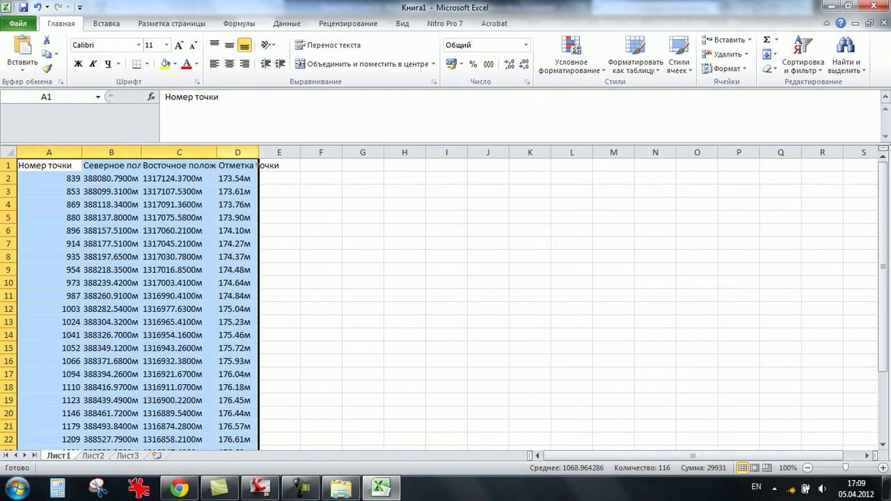
drag(259, 152, 285, 152)
drag(82, 152, 115, 152)
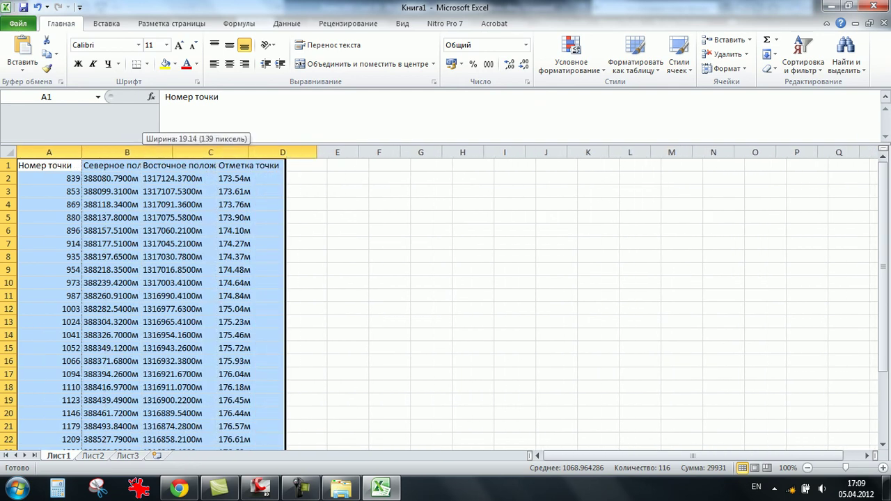
drag(178, 152, 180, 151)
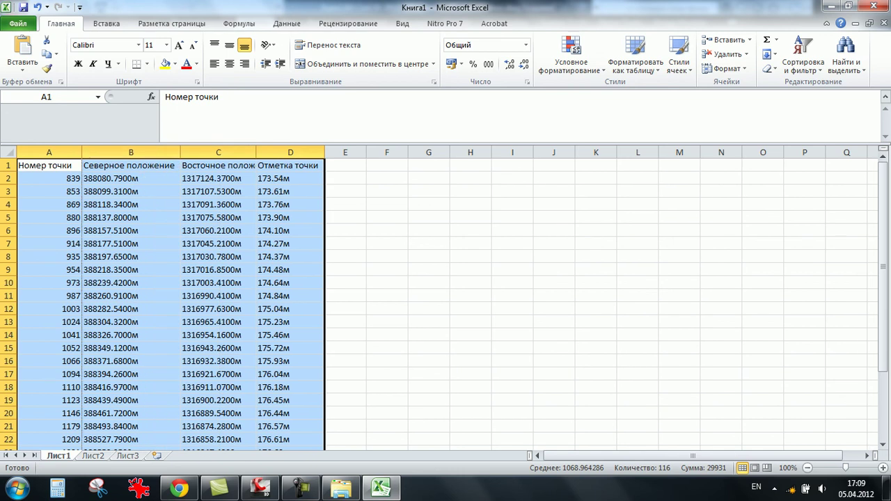
mouse_move(81, 152)
mouse_down()
mouse_move(109, 152)
mouse_move(101, 152)
mouse_up()
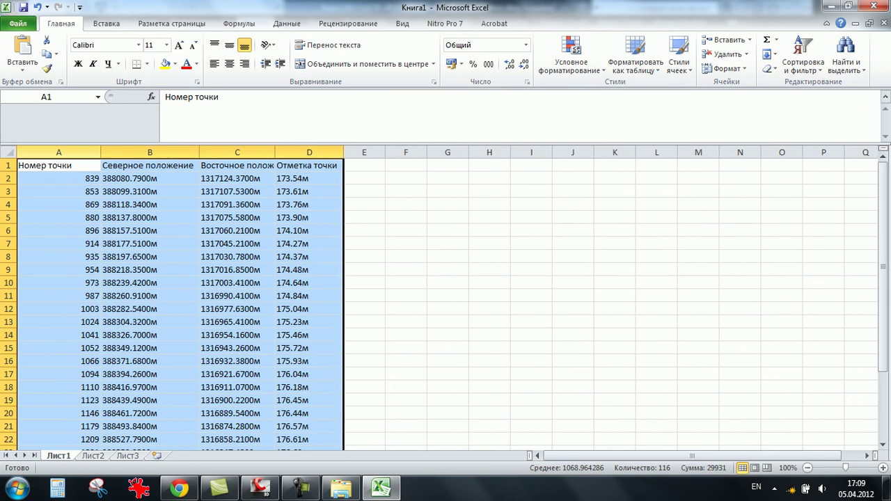
click(874, 7)
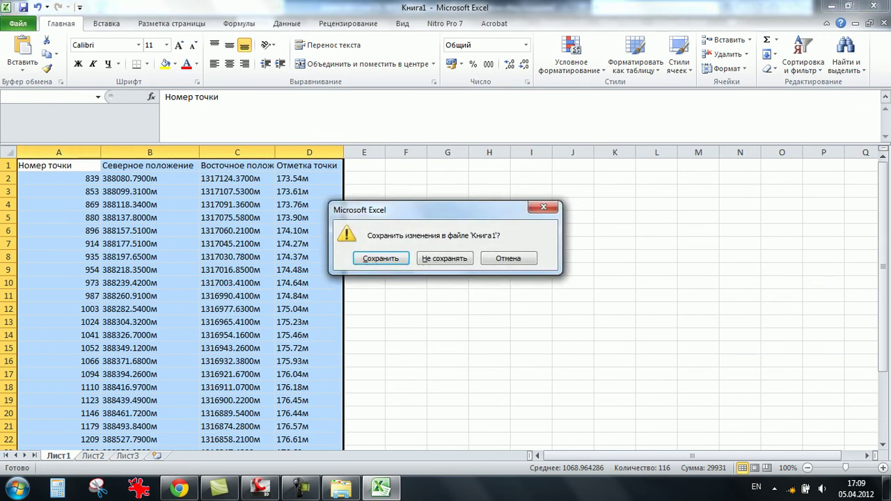
click(454, 258)
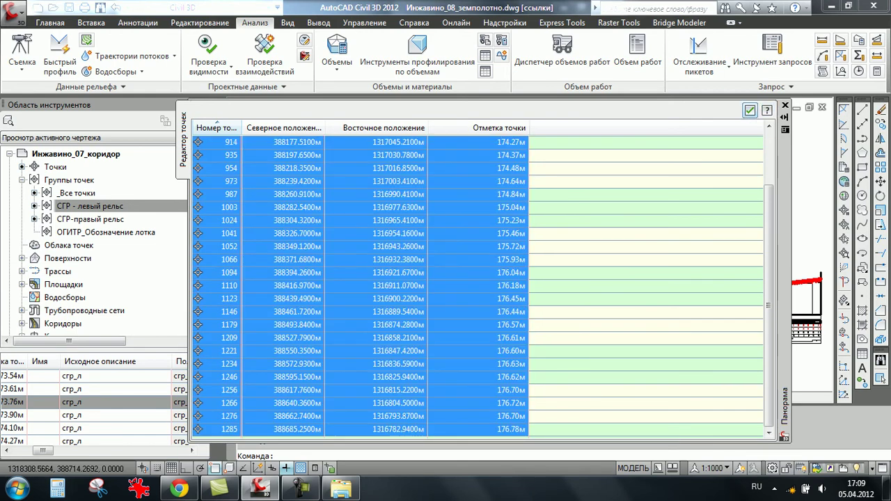
- Close the point table and start geometry editing of the red ПГР design profile
click(750, 110)
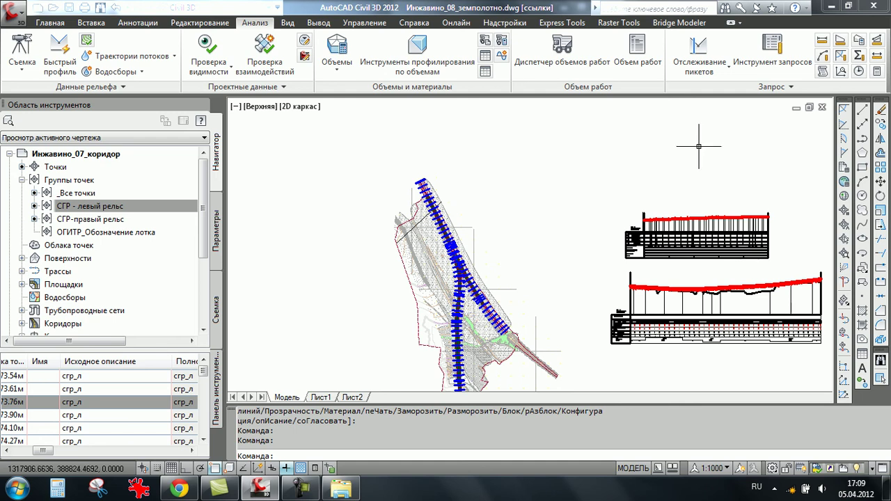
scroll(689, 289, up, 2)
scroll(702, 282, up, 2)
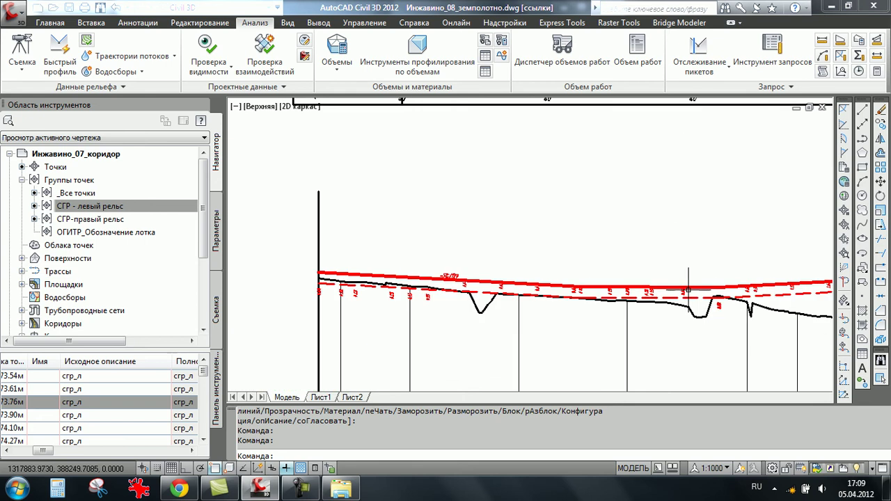
click(691, 289)
click(691, 287)
right_click(691, 286)
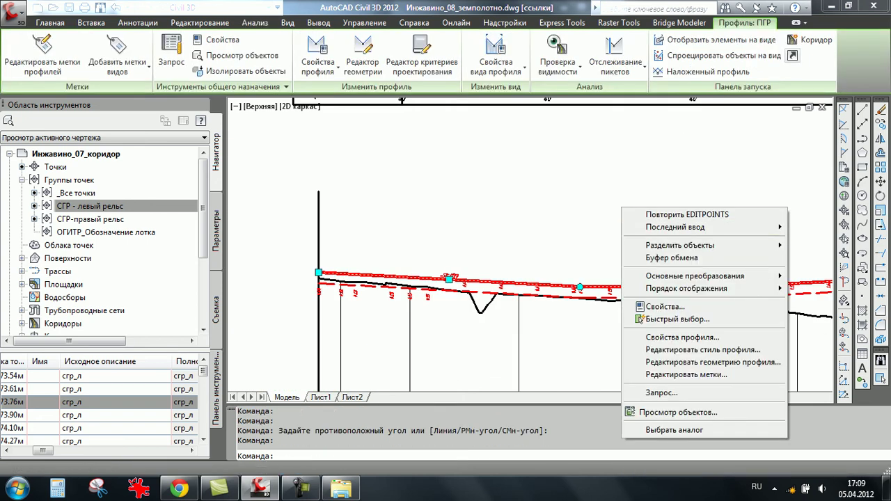
click(709, 362)
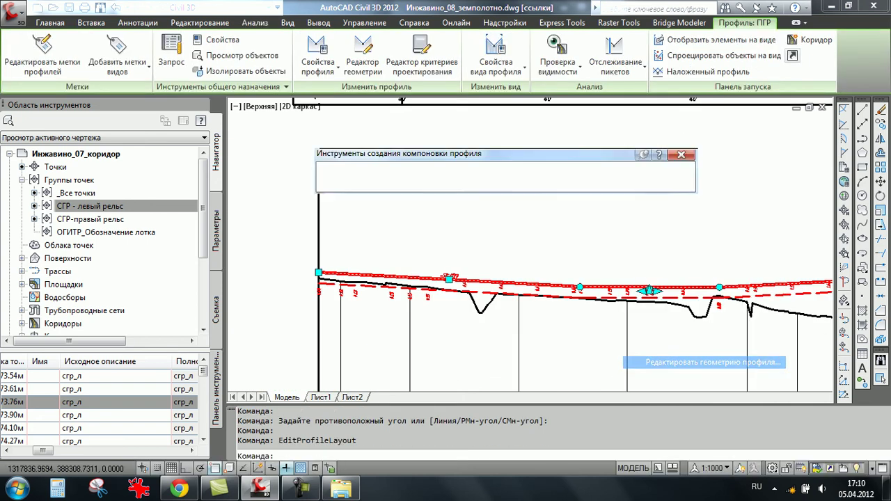
- Review the profile's PVI stations, elevations and grades in the vertex table, then close it
click(646, 171)
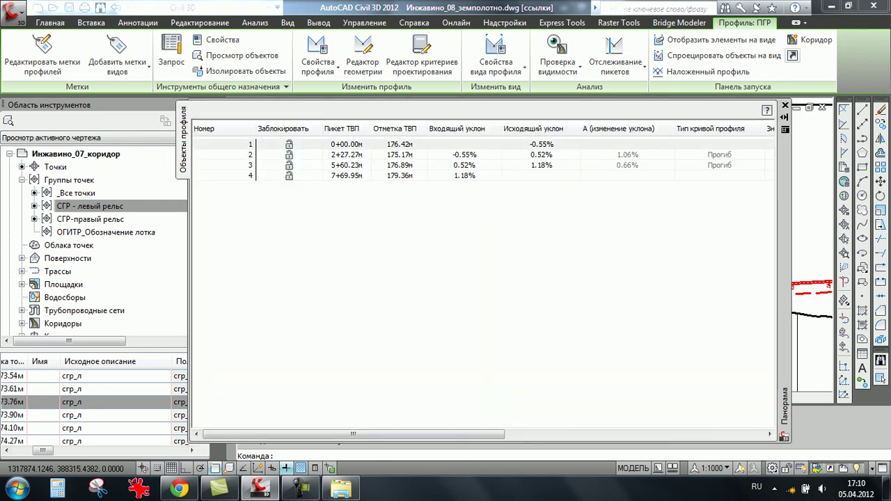
right_click(300, 165)
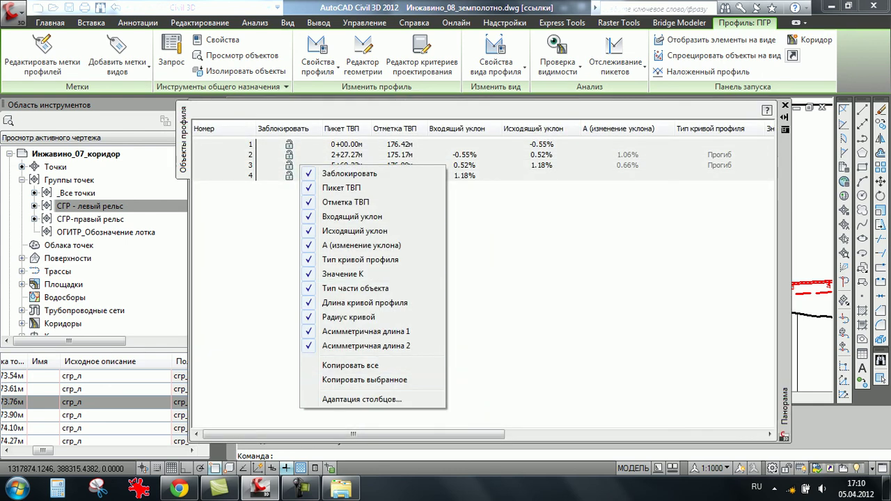
key(Escape)
click(785, 105)
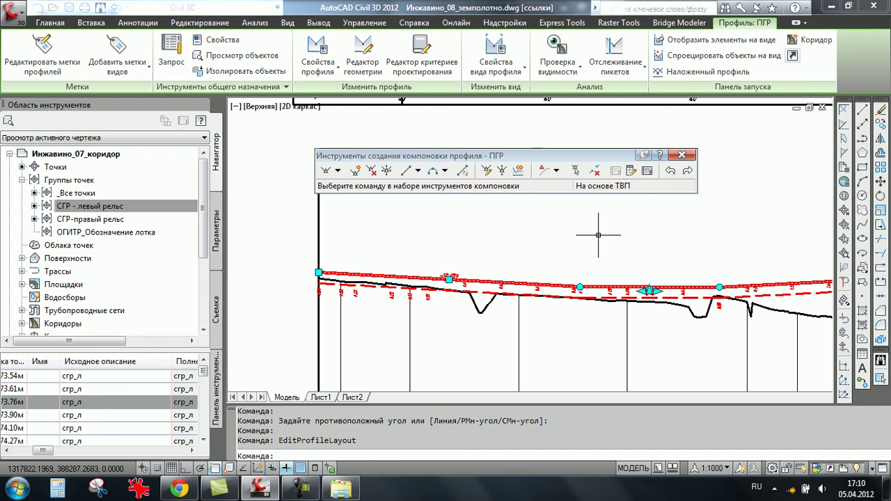
- Exit profile editing and pan out to view the alignment plan, profile views and tables
click(683, 154)
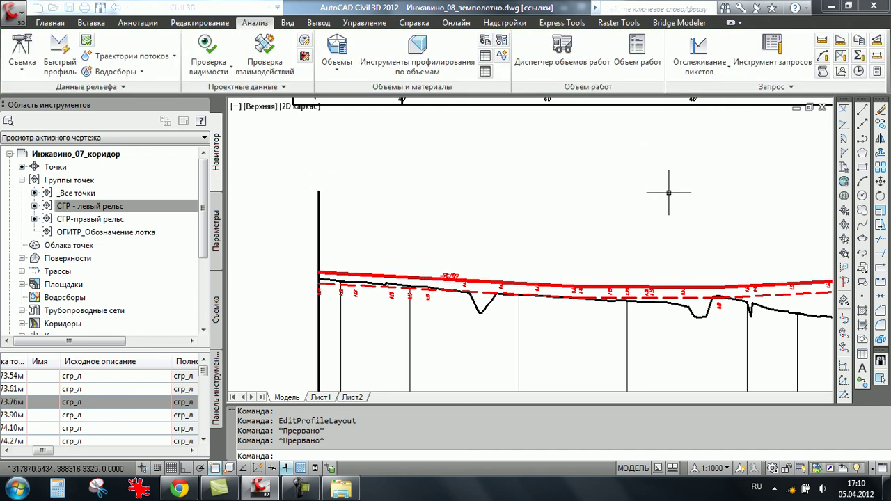
scroll(519, 202, down, 5)
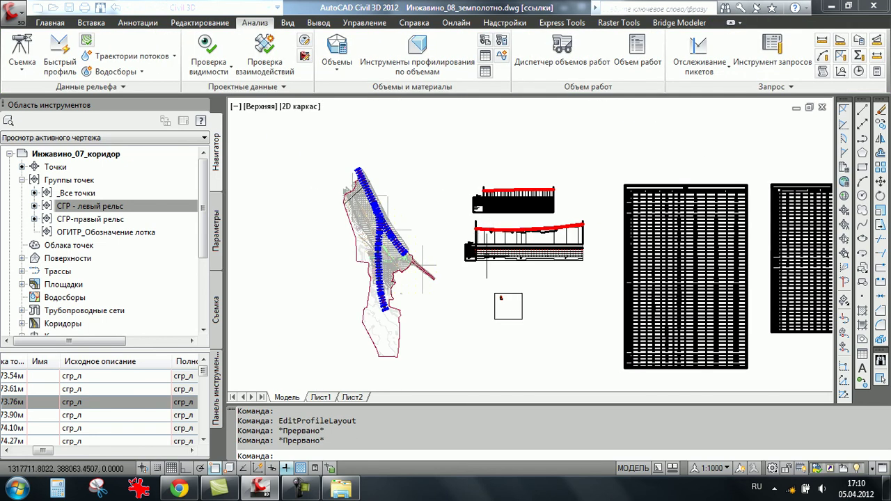
middle_drag(487, 256, 500, 230)
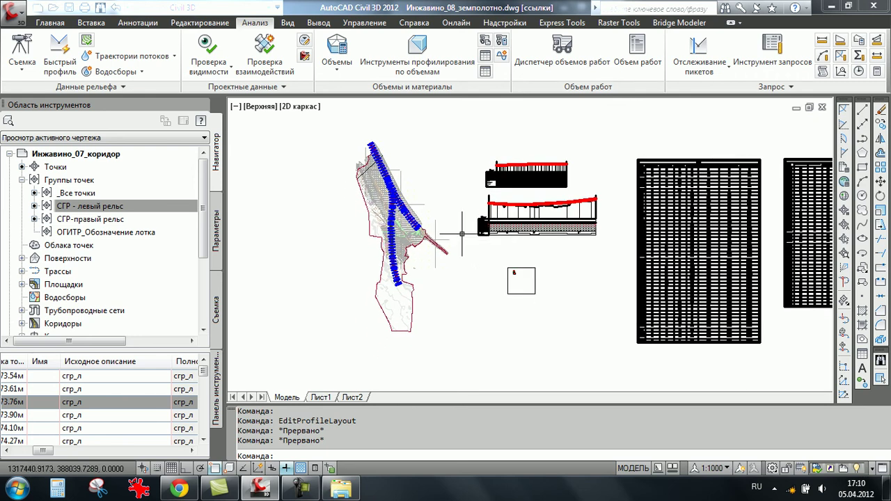
middle_drag(457, 169, 431, 169)
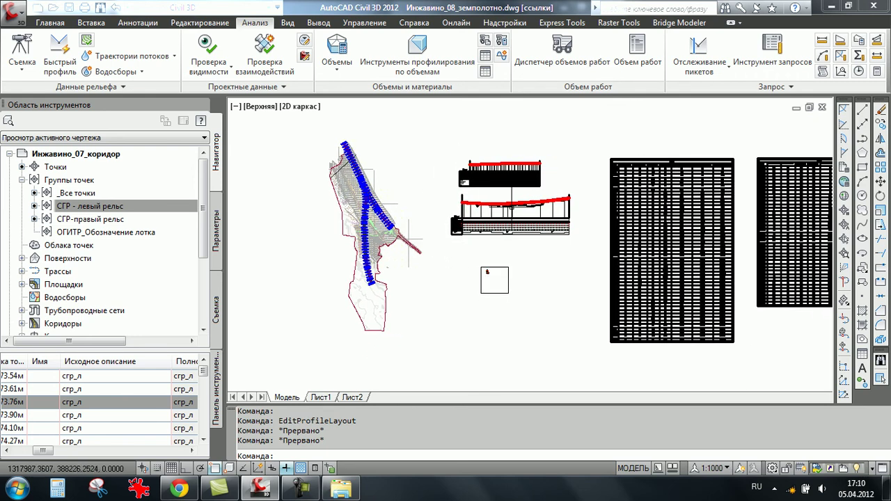
middle_drag(511, 209, 458, 207)
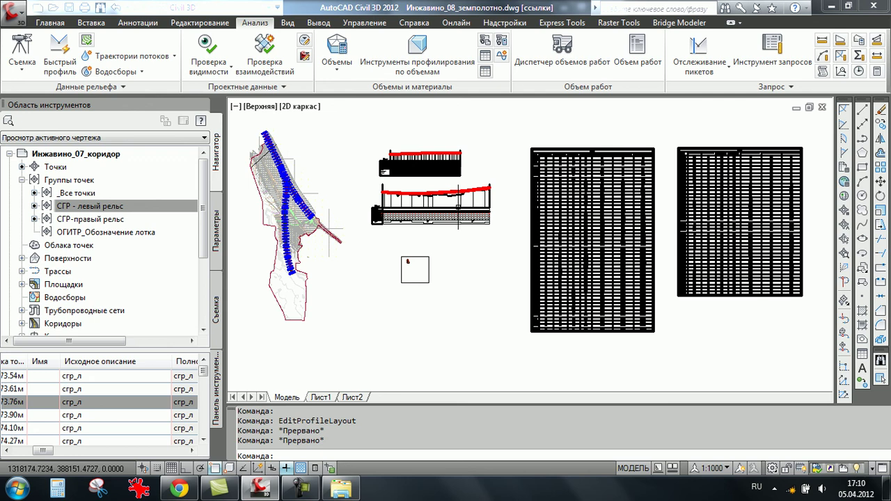
scroll(308, 193, up, 3)
scroll(316, 200, up, 3)
scroll(315, 200, down, 3)
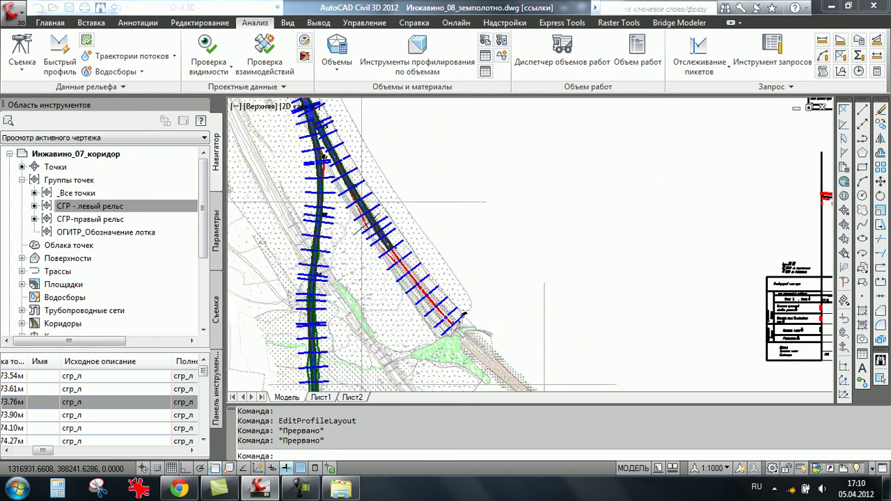
scroll(327, 202, down, 3)
scroll(412, 169, down, 1)
middle_drag(353, 263, 373, 257)
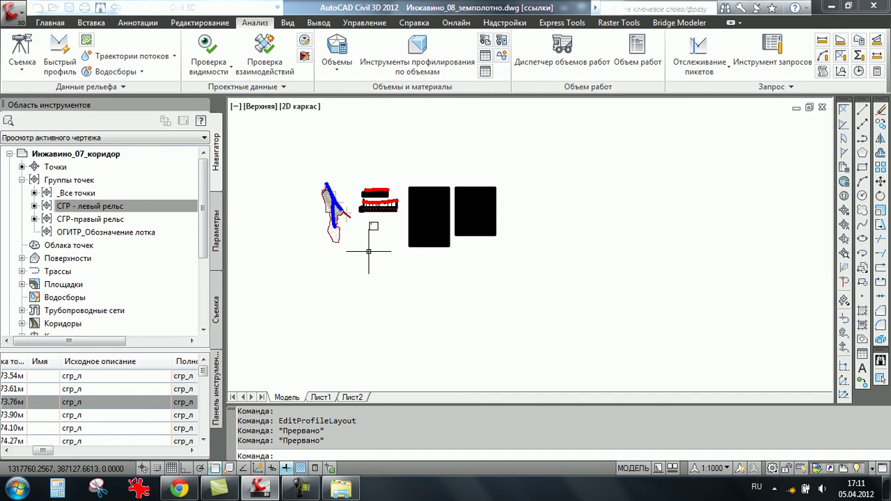
click(50, 22)
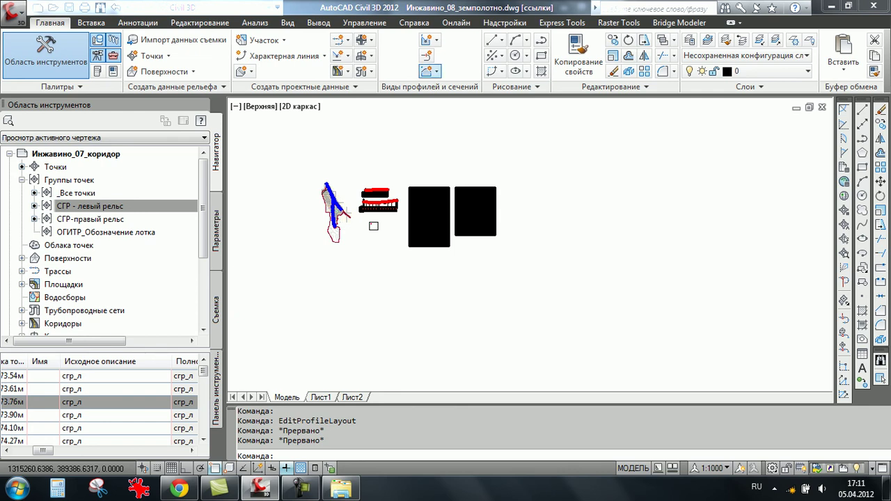
- Choose Создать несколько видов from the section views dropdown on the Главная tab
click(429, 71)
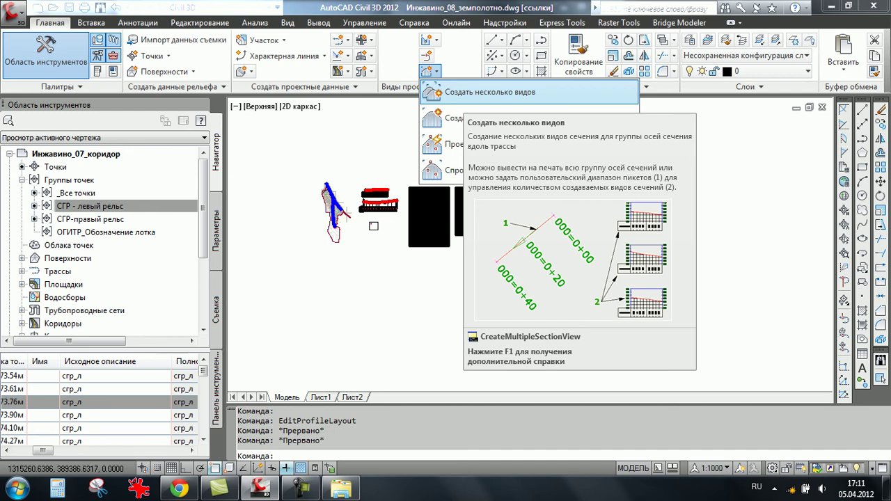
click(435, 92)
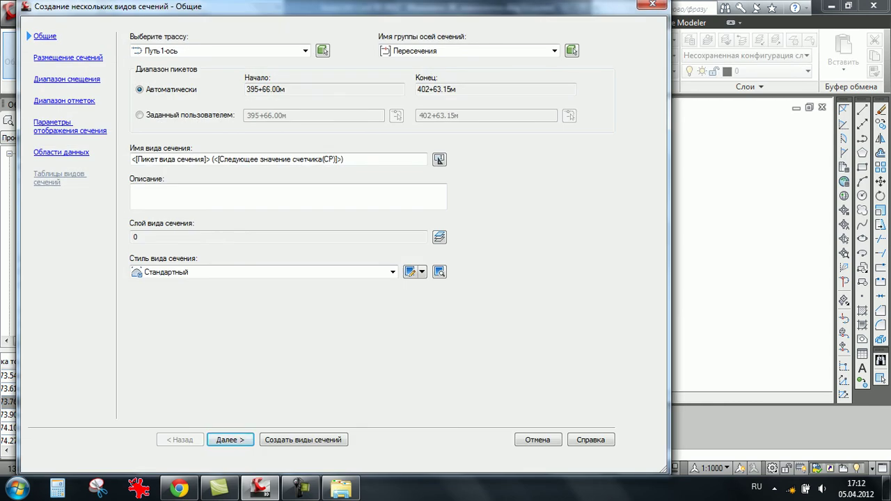
- Set alignment Путь2_ось and view style ГОСТ Р 21.1701-97 Прил. Ж_М 1:100, then continue to placement
click(264, 272)
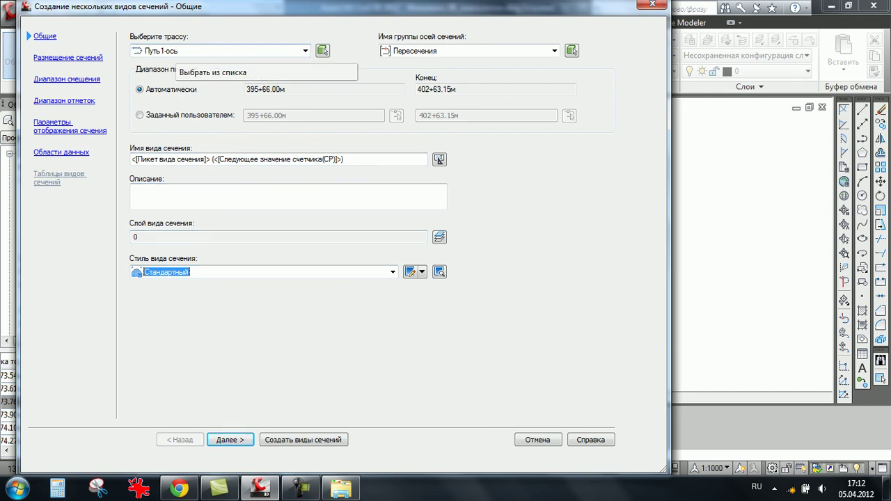
click(174, 51)
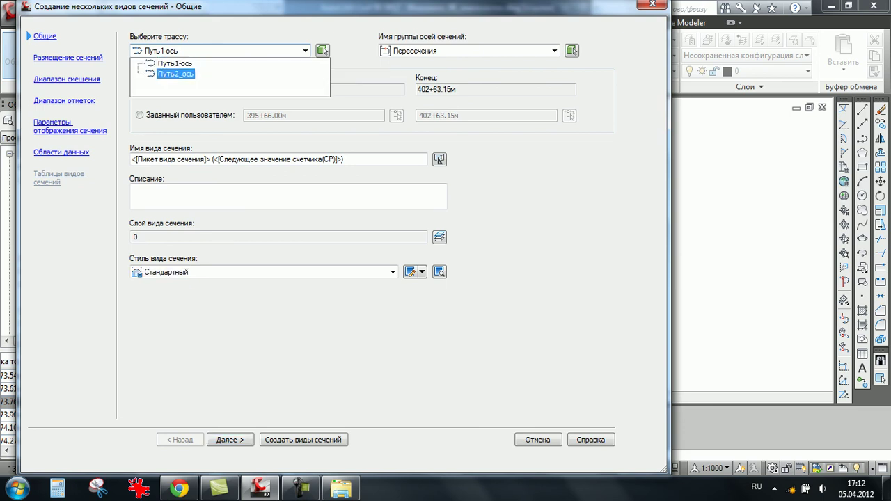
key(Return)
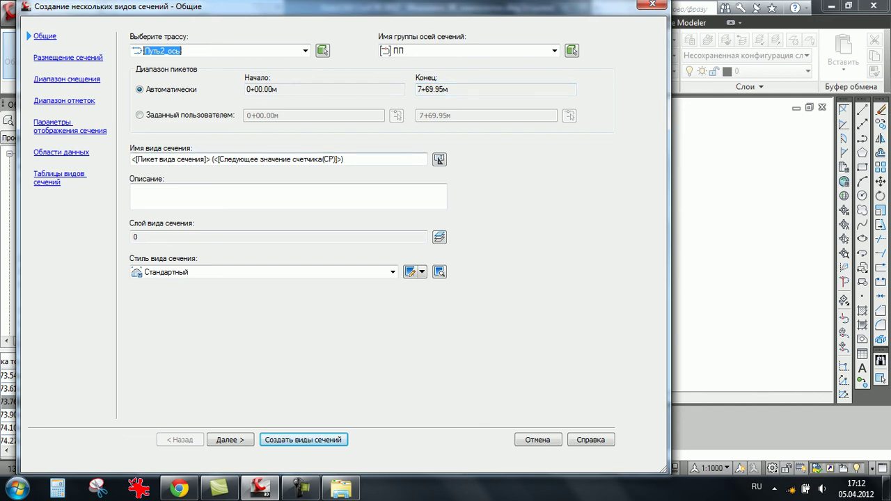
click(392, 272)
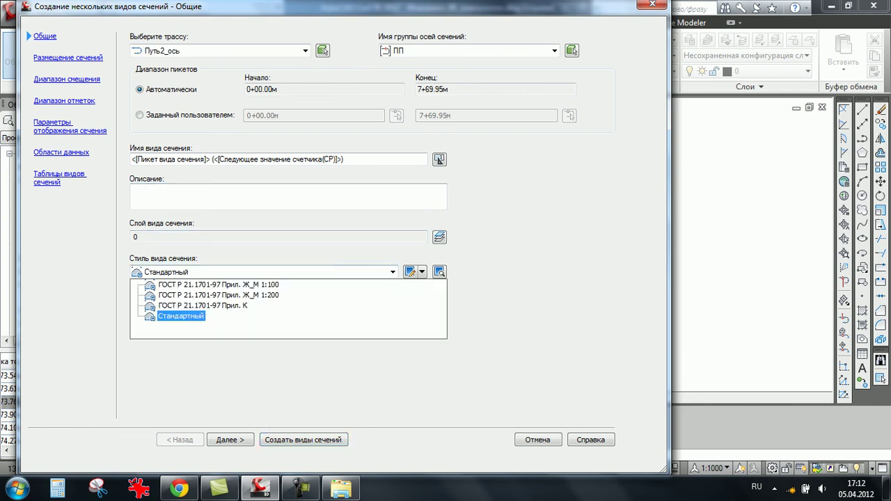
key(Up)
key(Up)
key(Up)
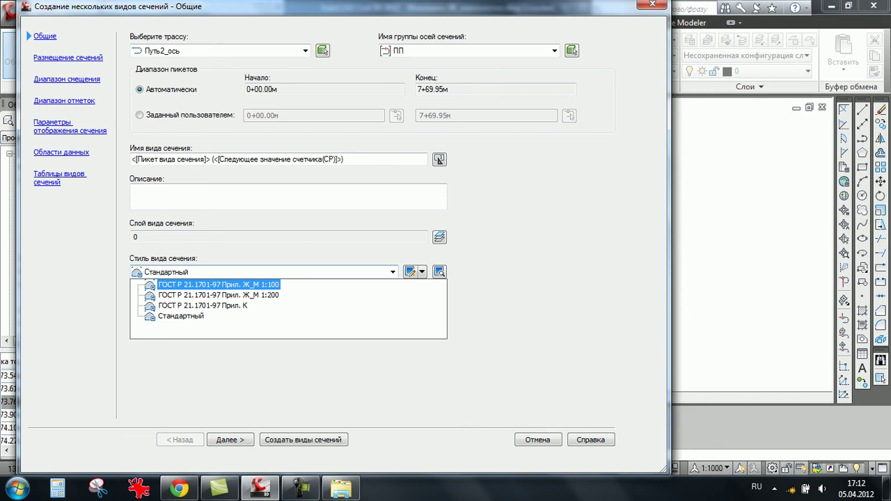
key(Return)
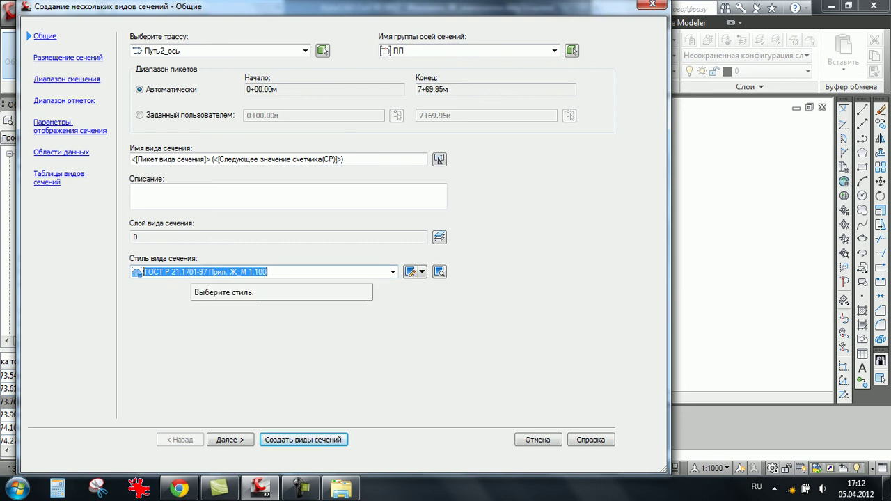
click(68, 57)
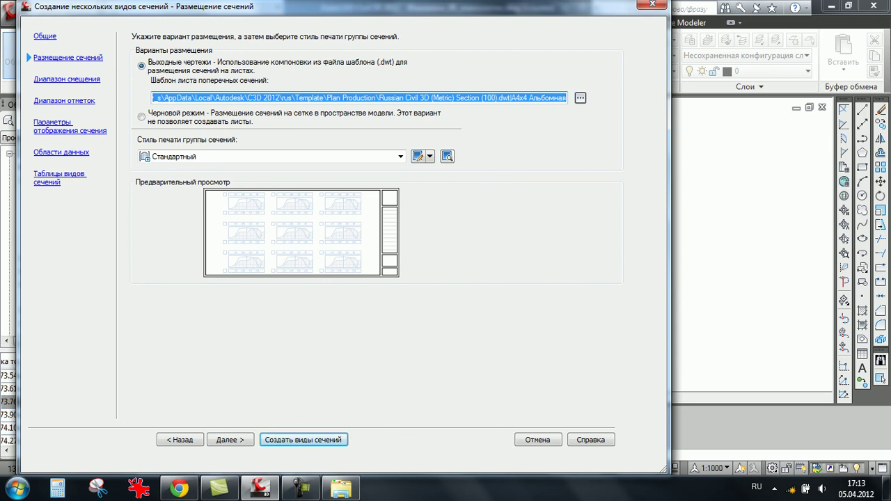
- Open the file browser for a different sheet template drawing, starting in the Template folder
click(580, 98)
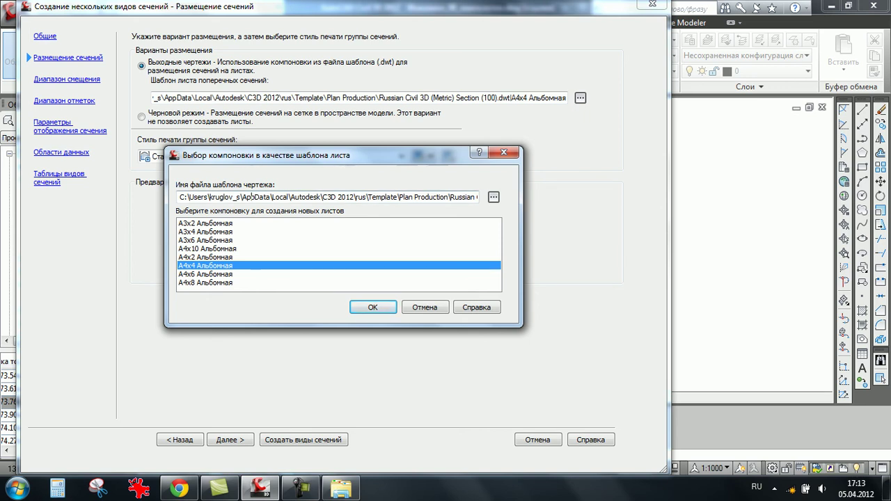
drag(180, 197, 477, 197)
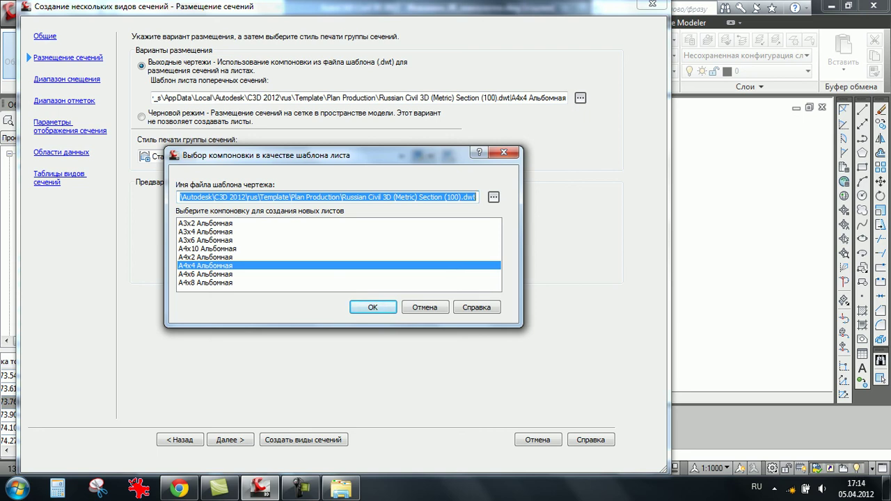
key(Tab)
key(Return)
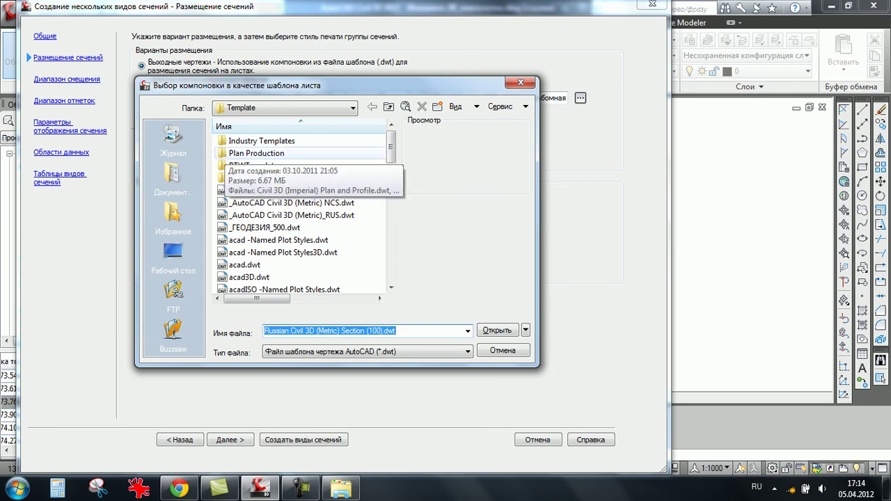
- Choose Russian Civil 3D (Metric) Section (100).dwt from the Plan Production folder
double_click(230, 154)
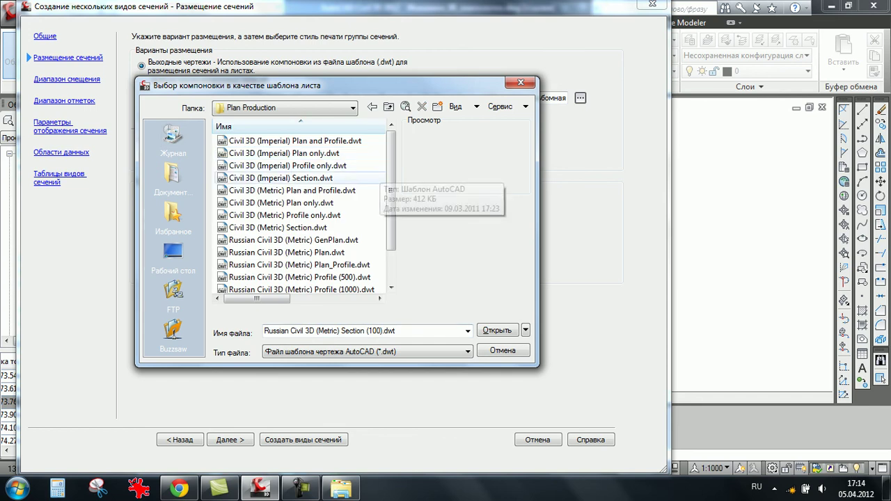
scroll(307, 209, down, 1)
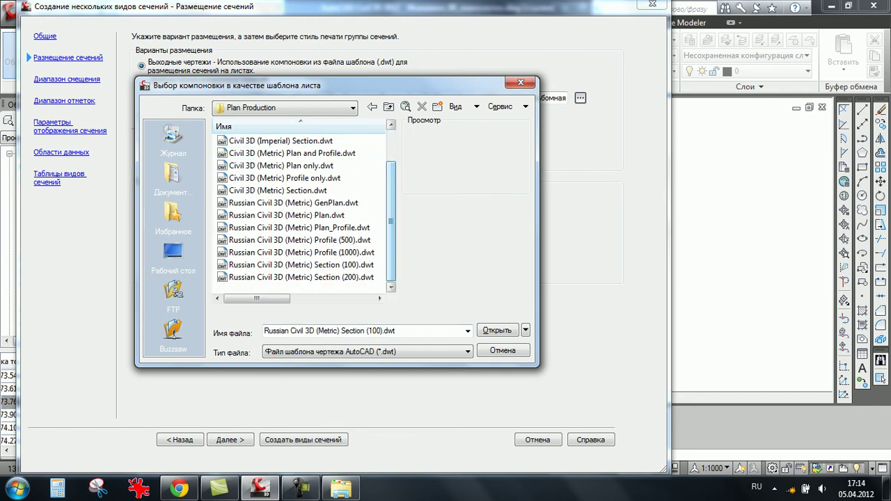
click(299, 265)
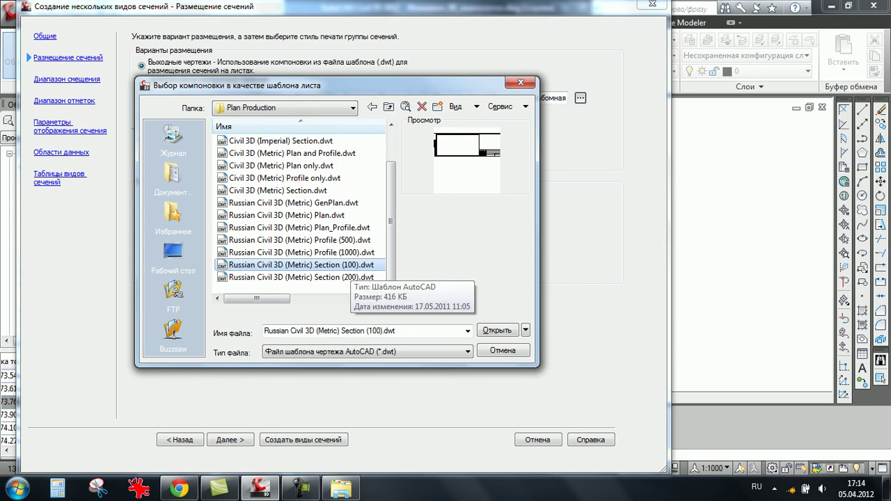
click(301, 277)
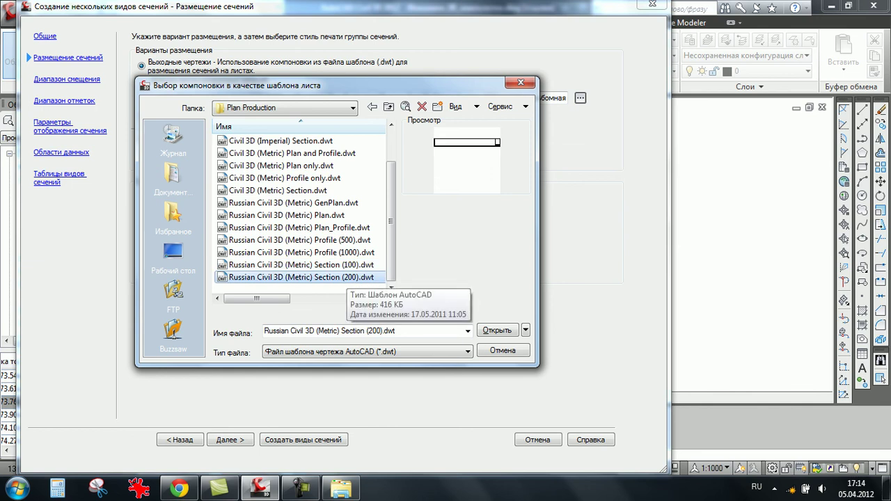
click(300, 264)
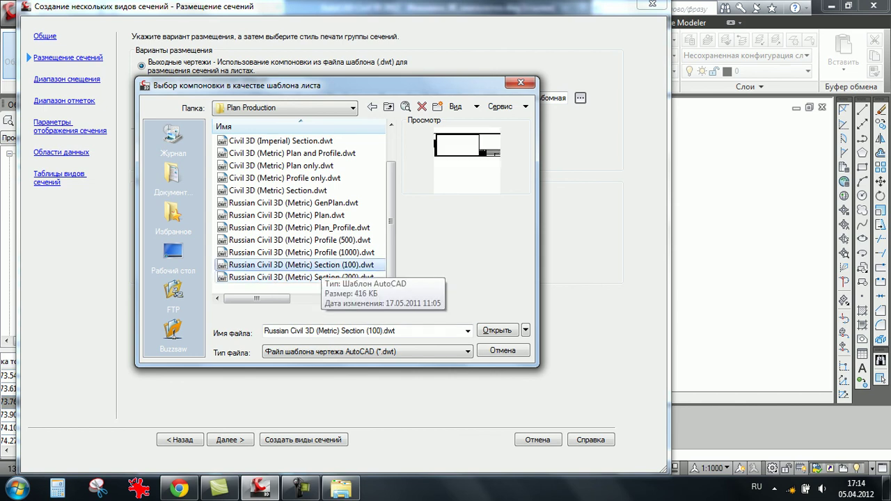
click(497, 330)
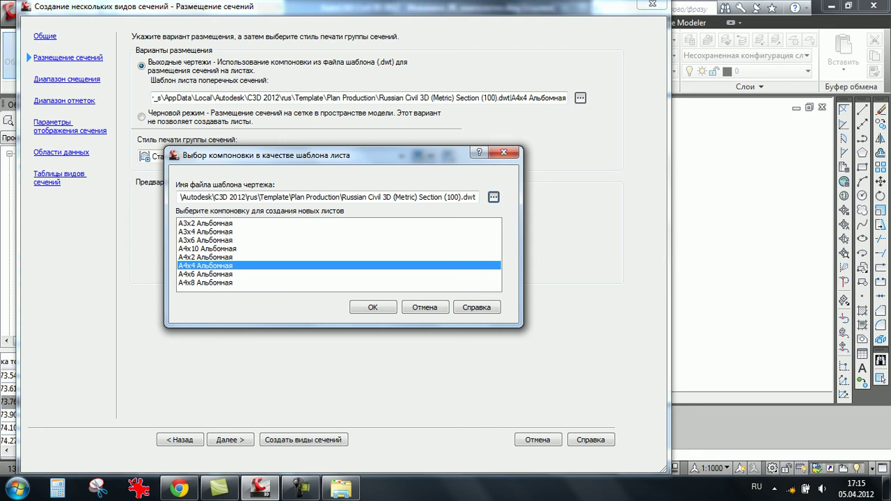
- Use the A3x4 Альбомная sheet layout and go to the Offset Range page
click(205, 231)
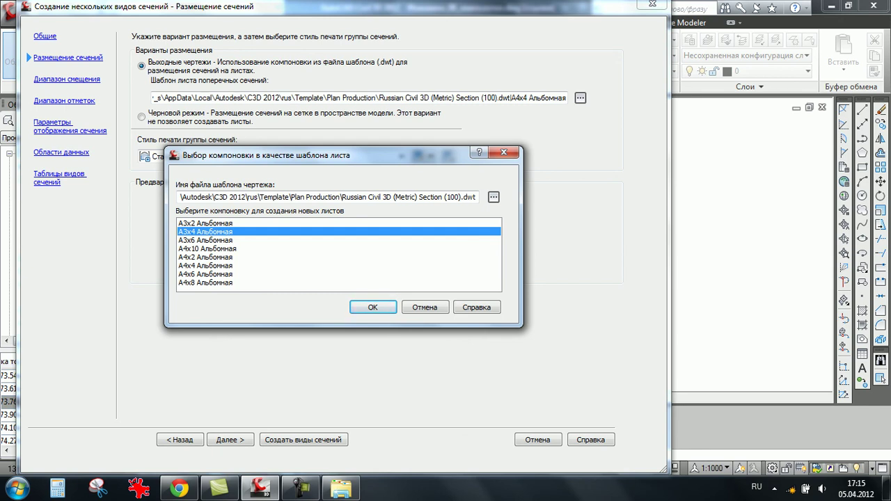
click(373, 307)
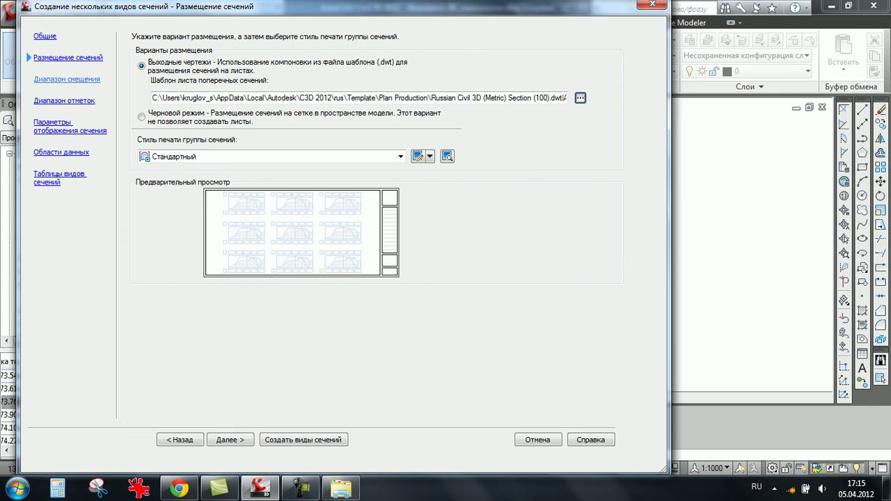
click(67, 78)
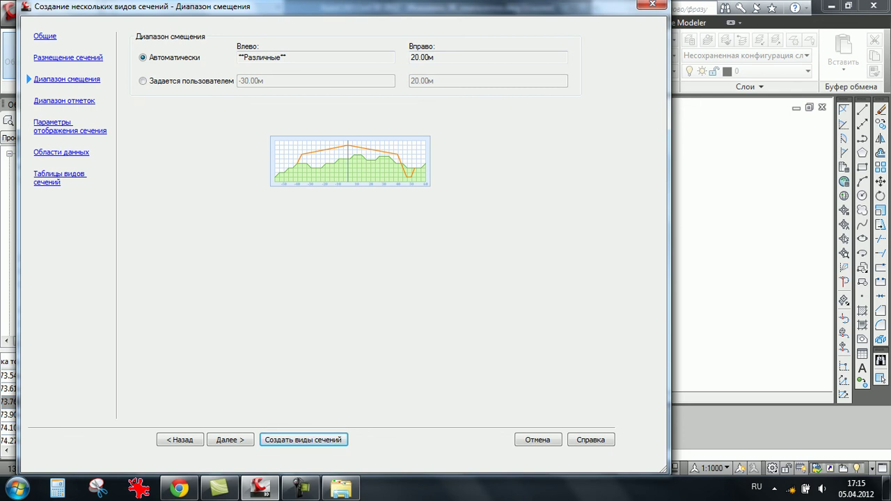
- Pass the elevation range page to reach the Section Display Options table
click(64, 100)
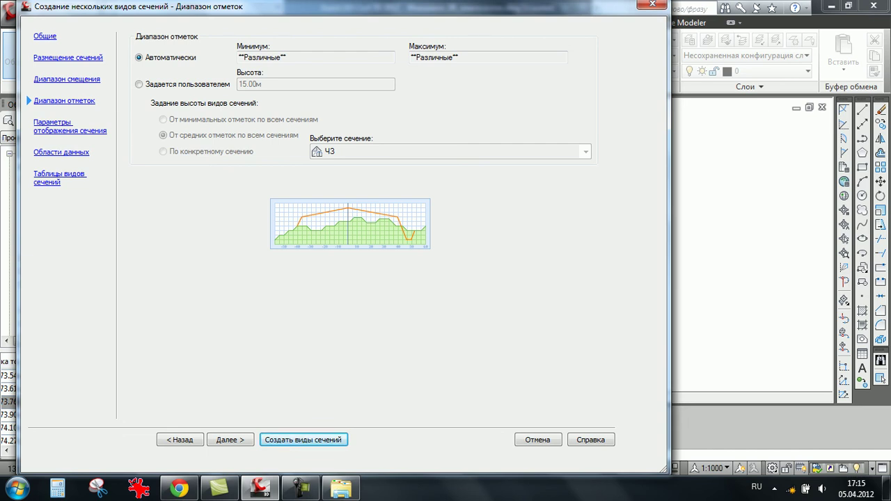
click(70, 126)
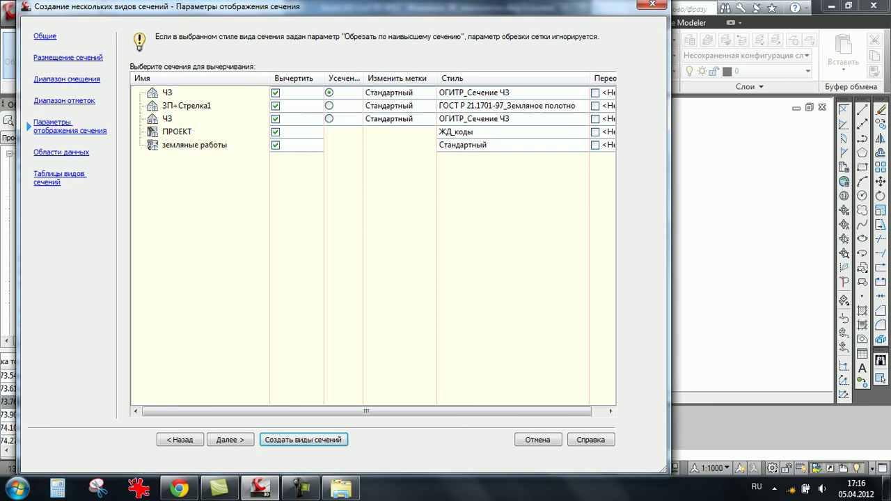
click(209, 93)
key(Down)
key(Down)
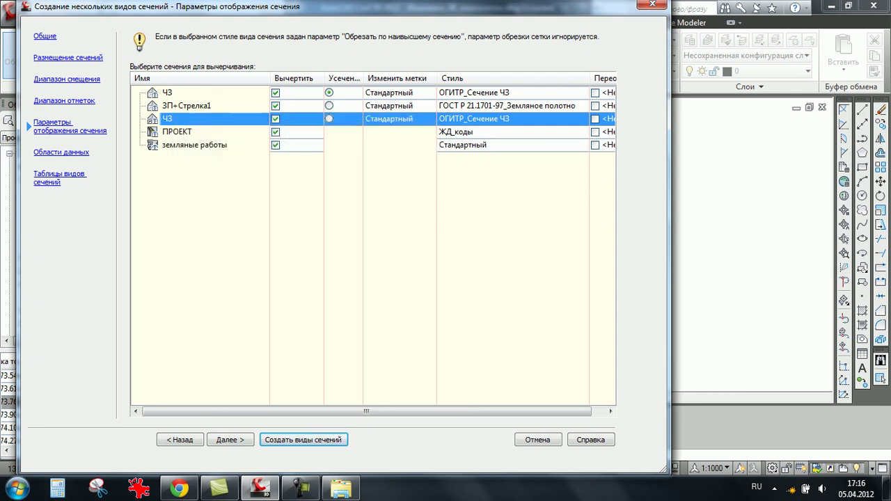
key(Down)
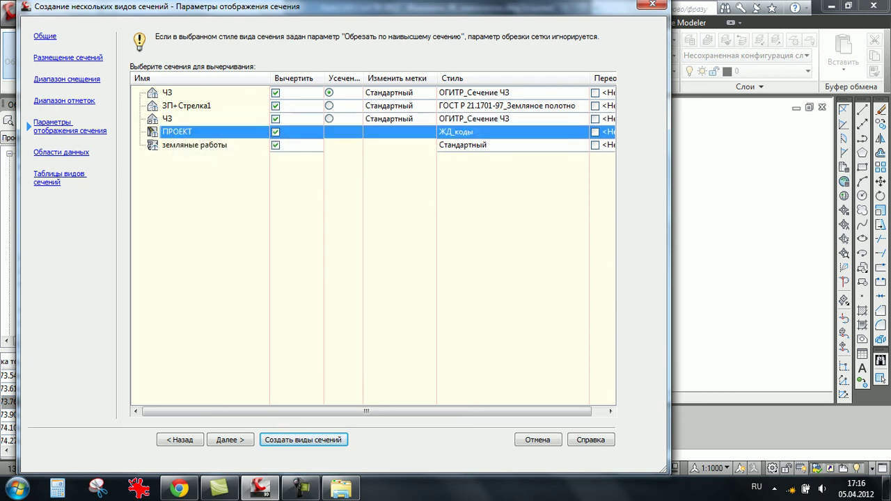
key(Down)
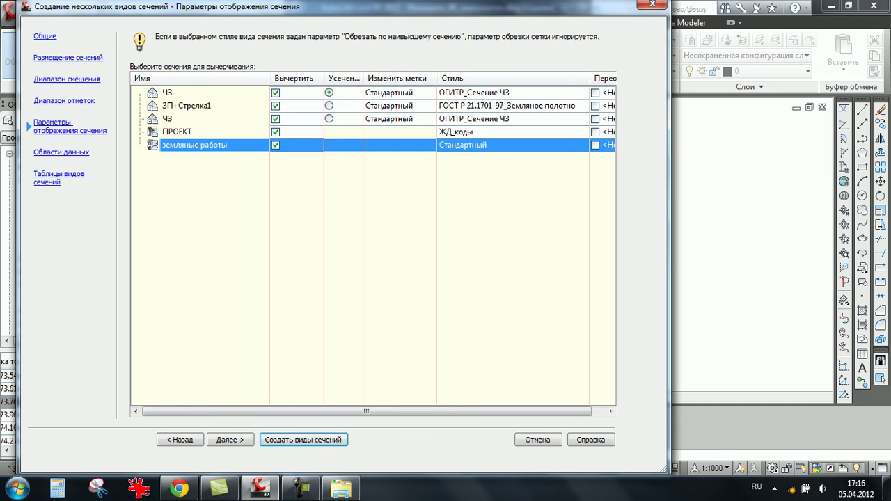
- Select ГОСТ Грунт насыпной from the style list for the земляные работы row
click(484, 144)
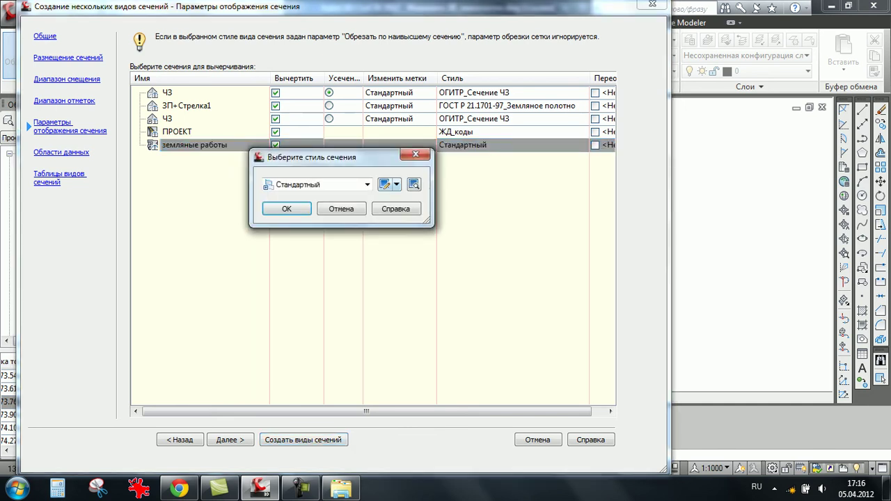
click(320, 184)
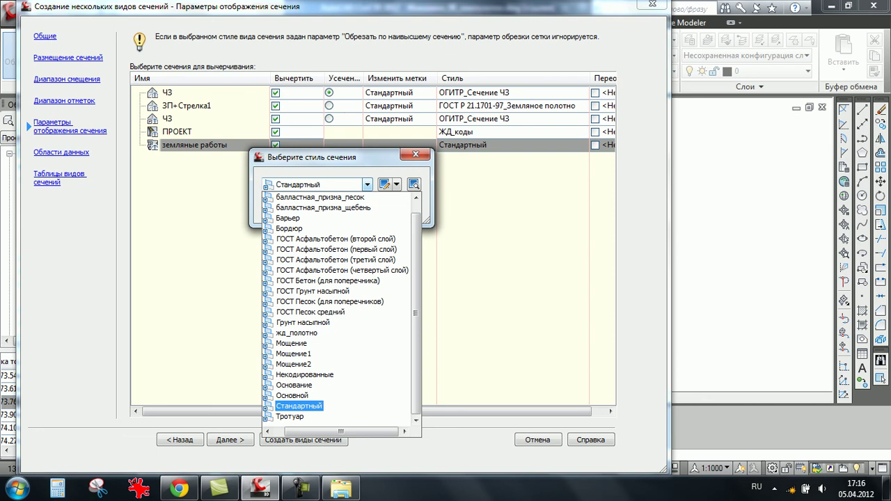
scroll(341, 310, up, 1)
scroll(341, 310, down, 1)
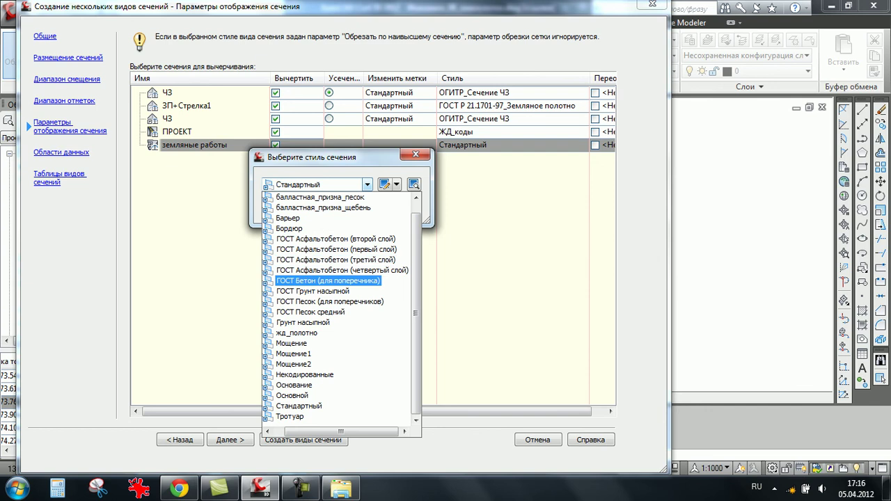
scroll(341, 310, up, 1)
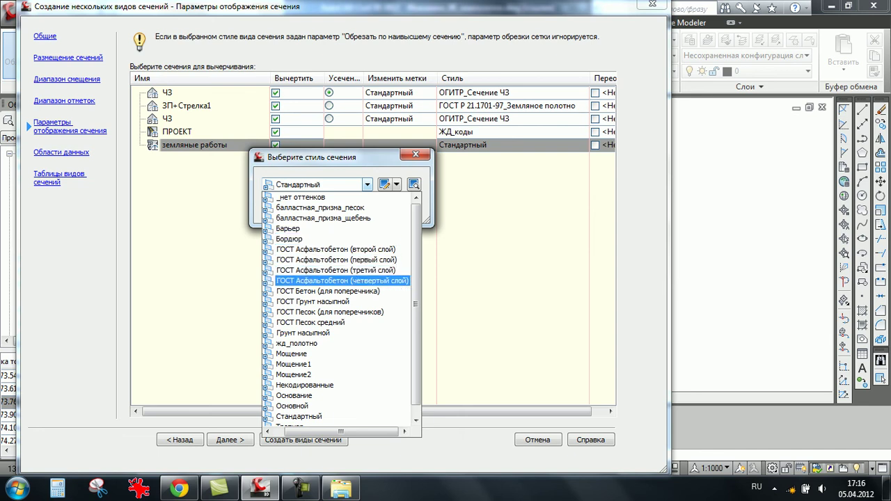
scroll(327, 310, down, 1)
key(Up)
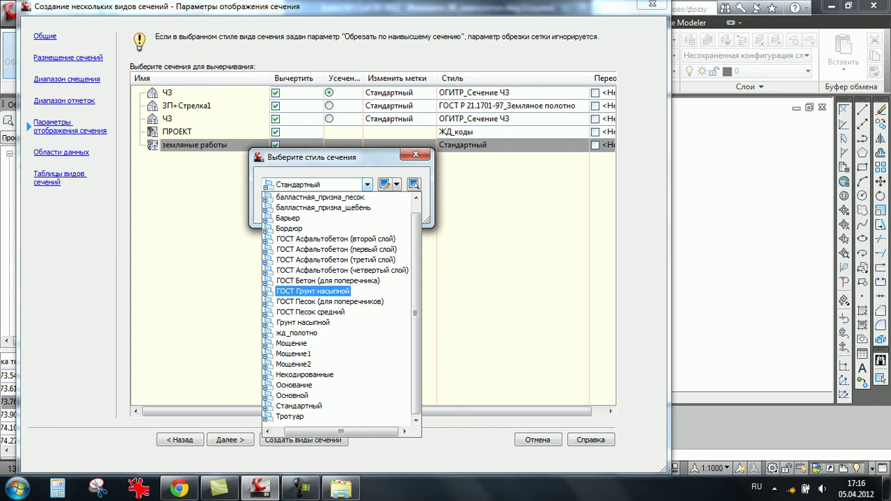
key(Return)
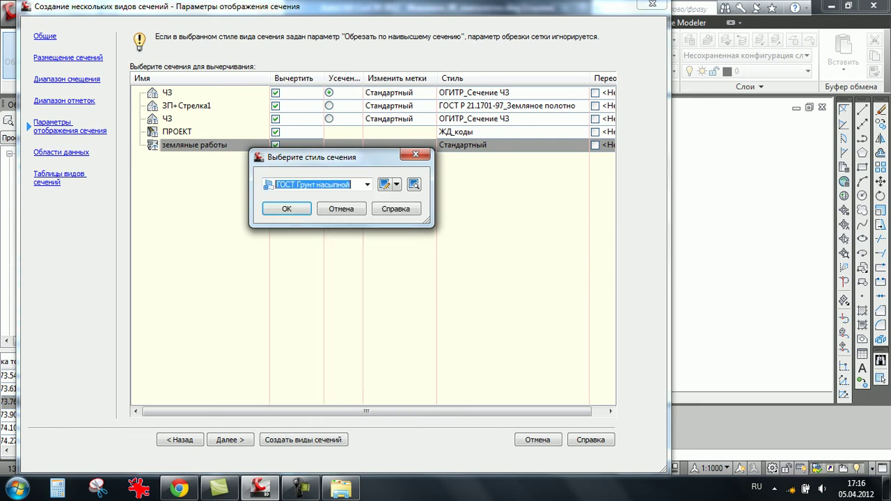
key(alt+Down)
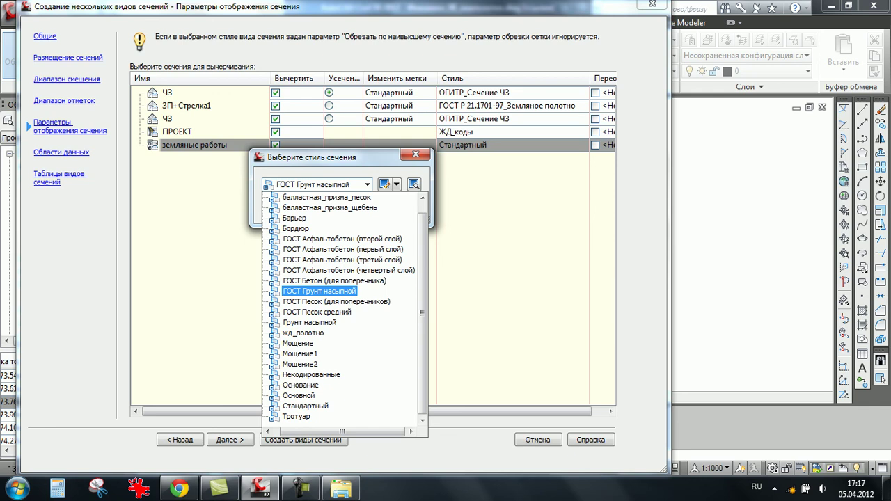
key(Return)
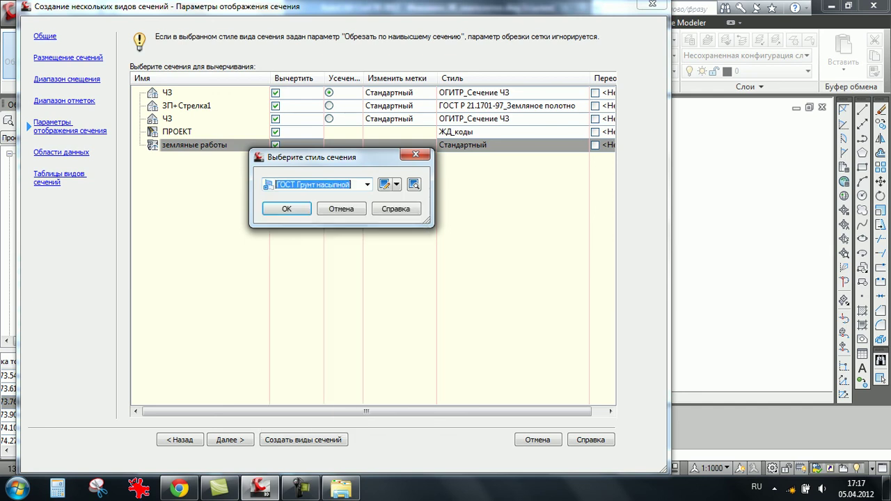
- Confirm ГОСТ Грунт насыпной for земляные работы and open the first ЧЗ section's label set
key(Return)
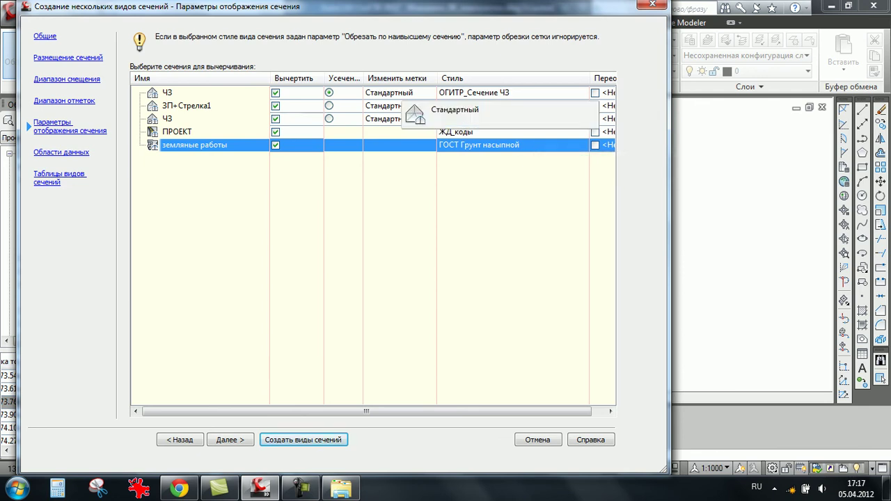
click(388, 93)
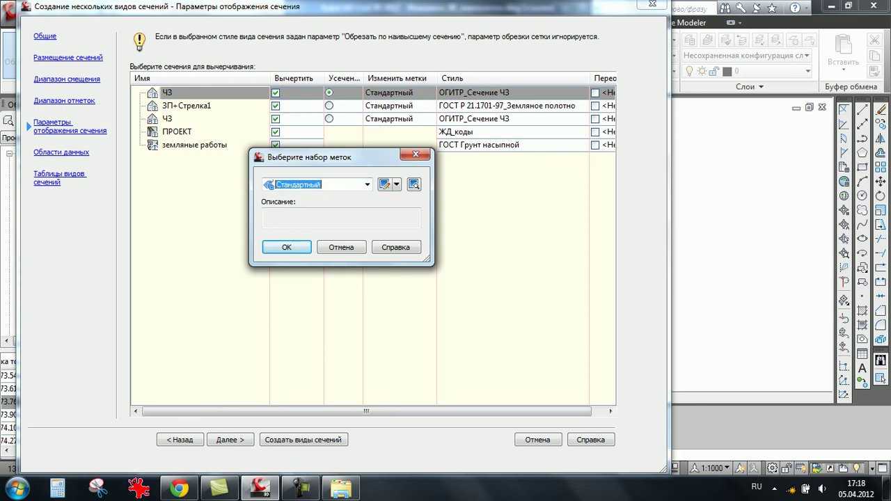
- Delete all four label rows from the Стандартный label set and confirm both dialogs
click(395, 185)
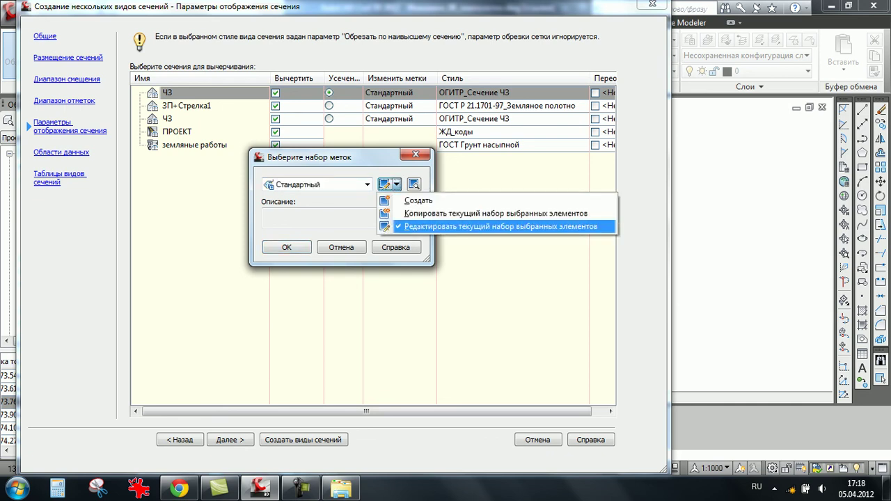
click(487, 226)
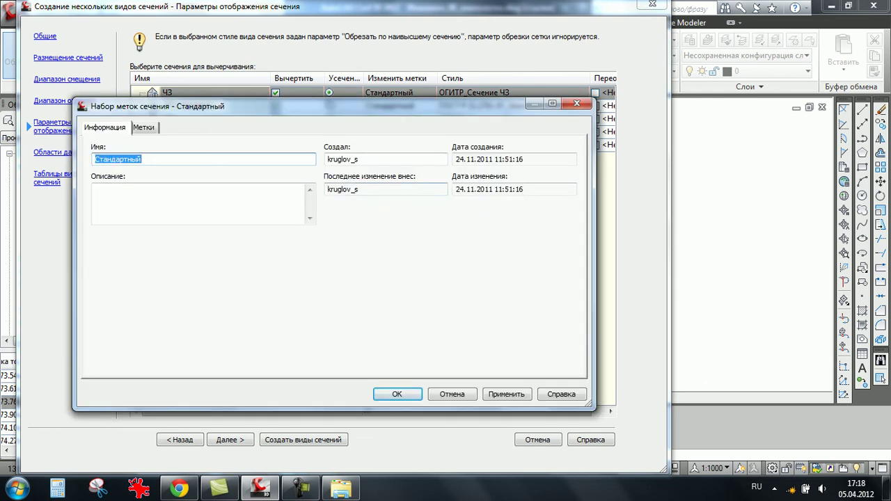
click(143, 127)
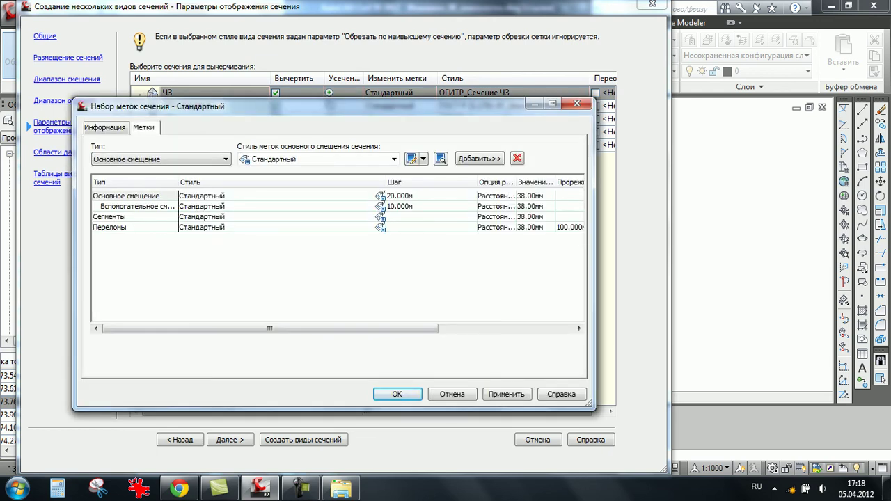
click(126, 196)
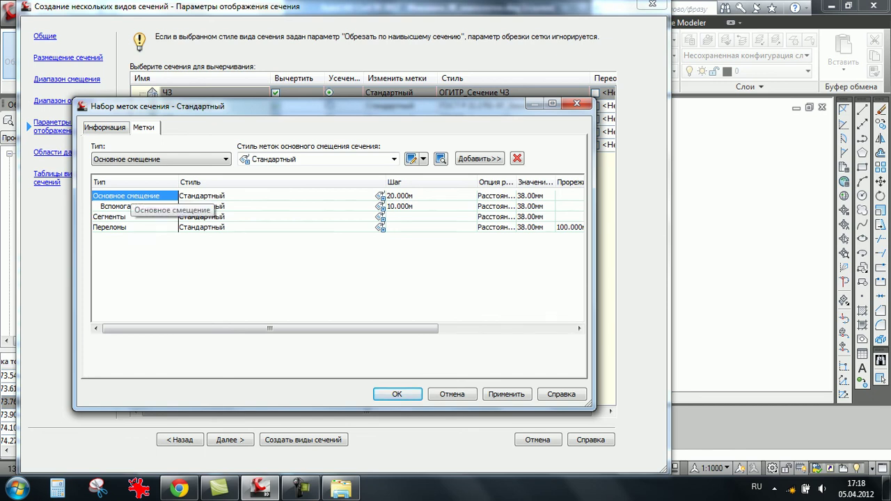
click(516, 158)
click(516, 158)
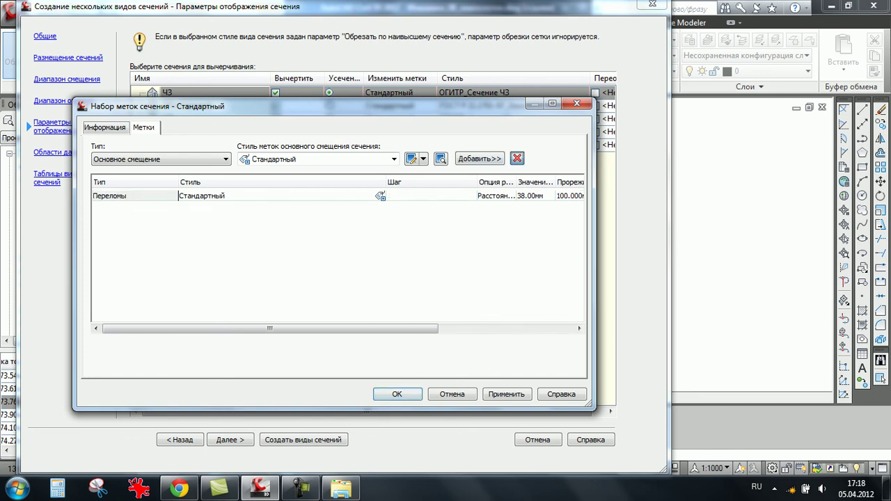
click(516, 158)
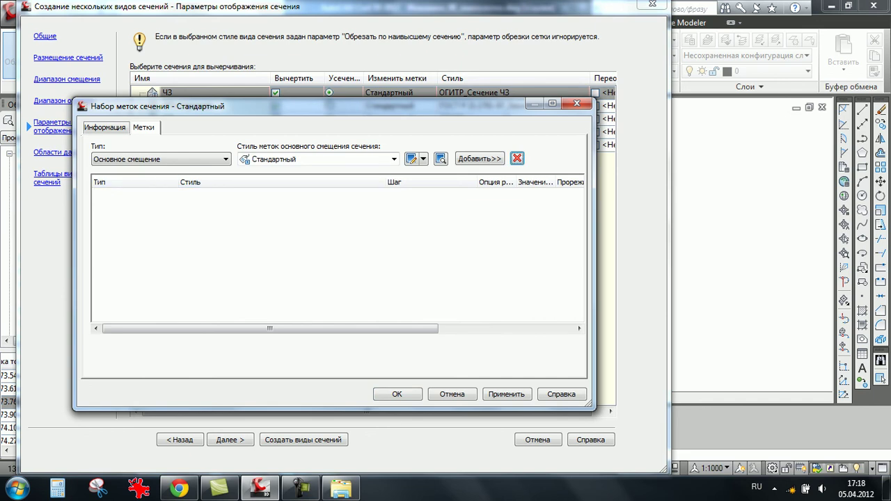
key(Return)
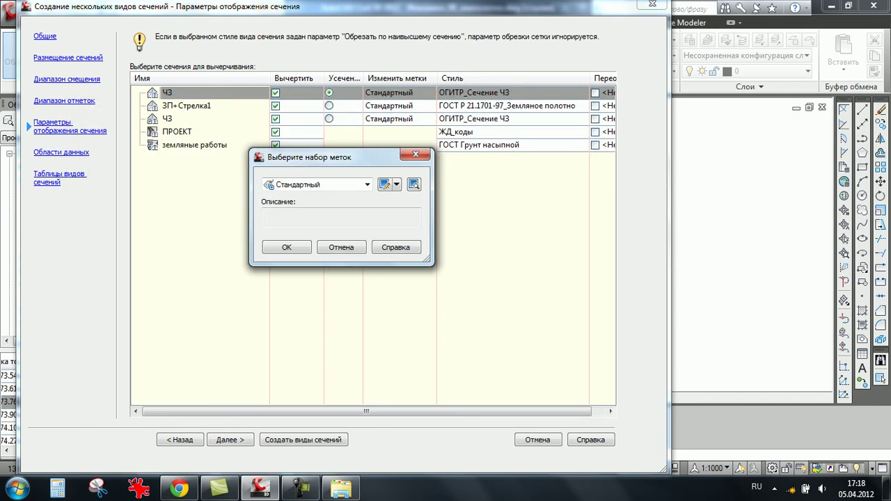
key(Return)
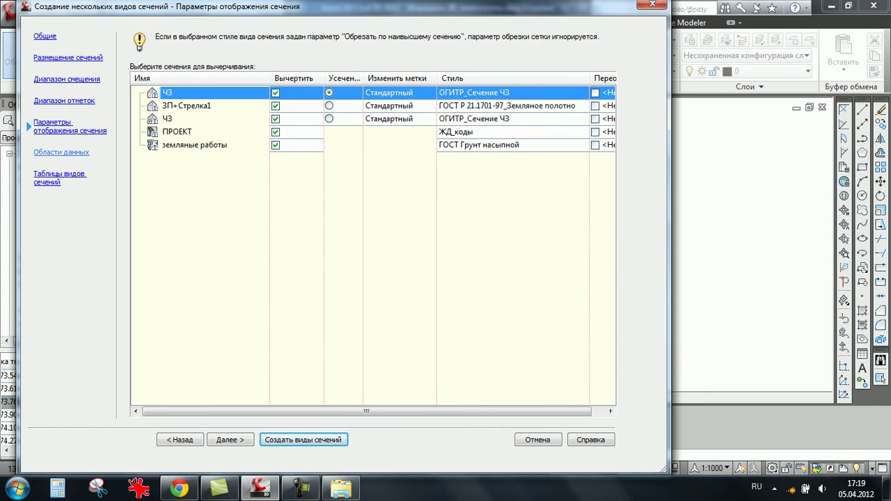
- Choose the ГОСТ Р 21.1701-97 Форма 11 М 1:100 data band set
click(61, 152)
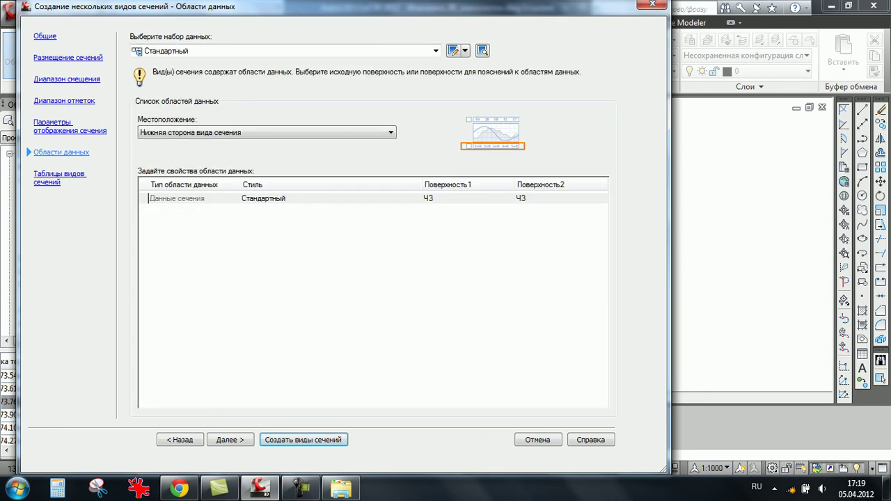
click(435, 51)
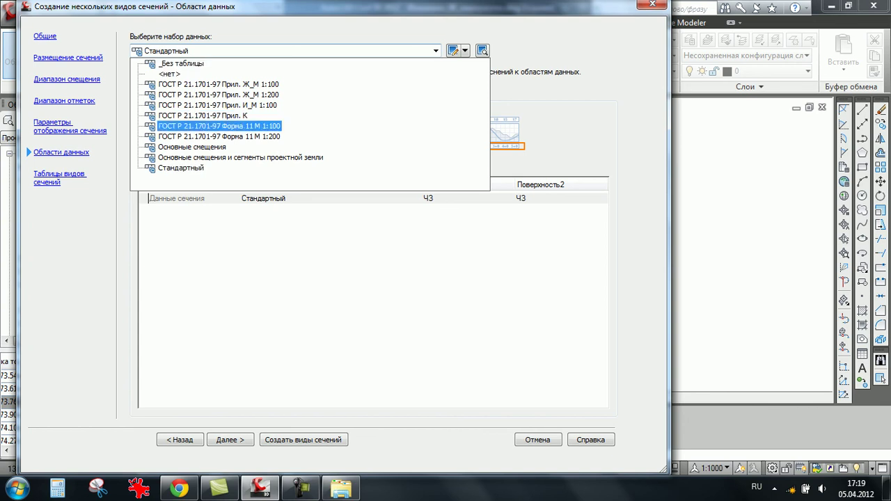
click(219, 126)
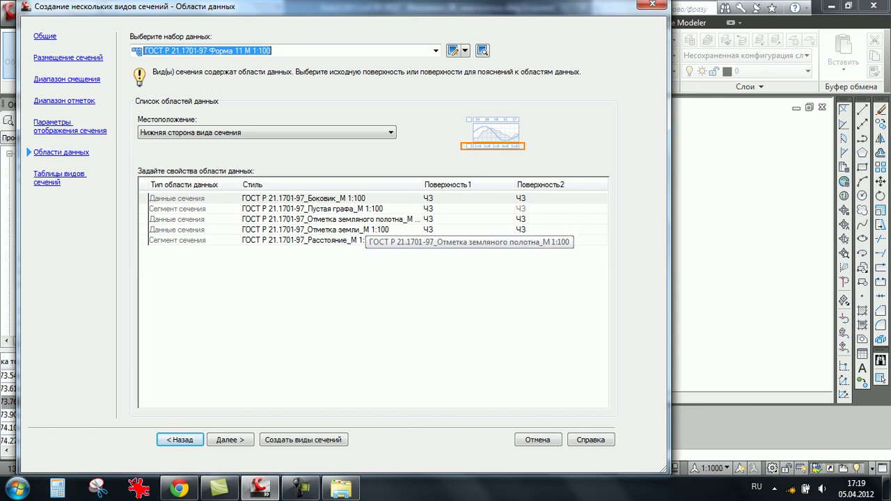
- Set both surfaces of the Отметка земляного полотна band to ЗП+Стрелка1
click(362, 218)
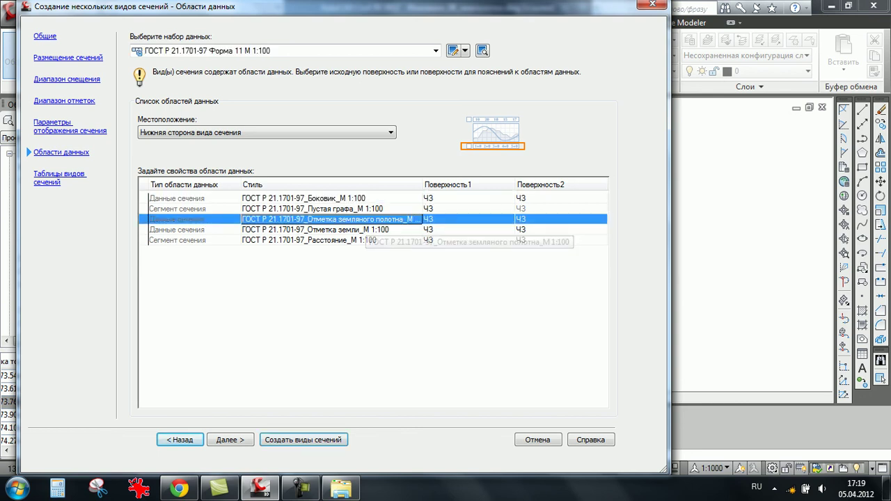
click(339, 229)
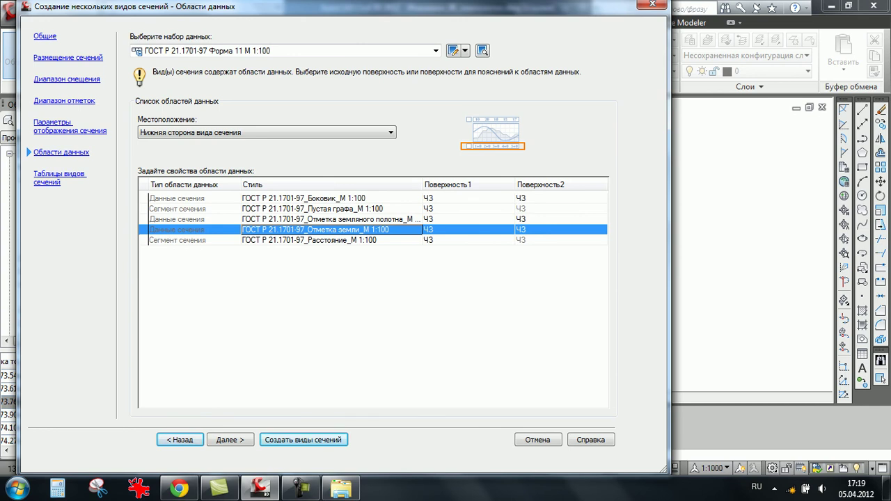
click(334, 219)
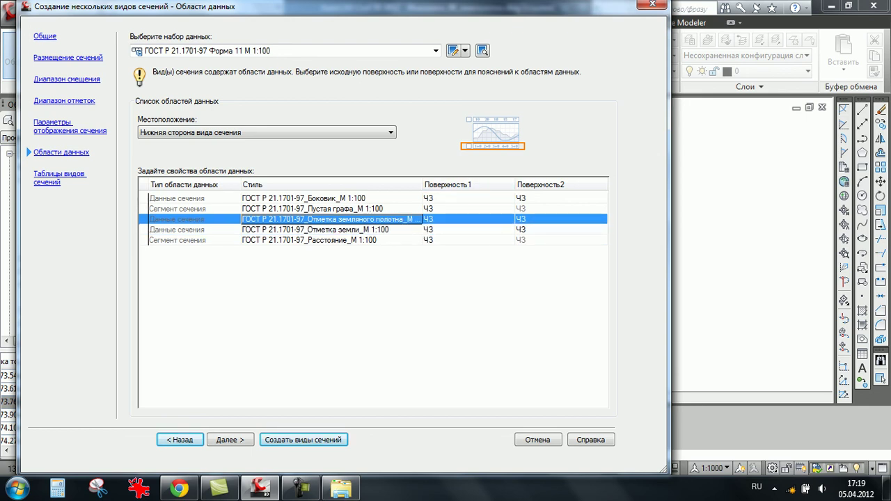
click(334, 229)
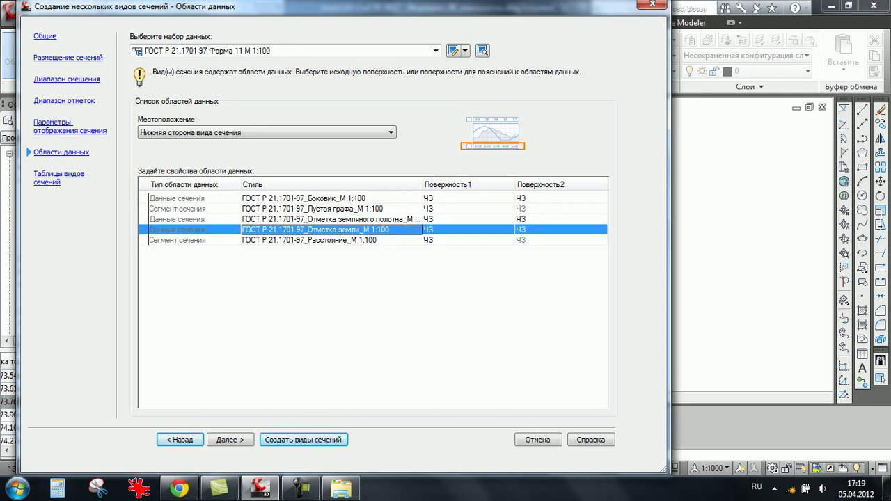
click(334, 219)
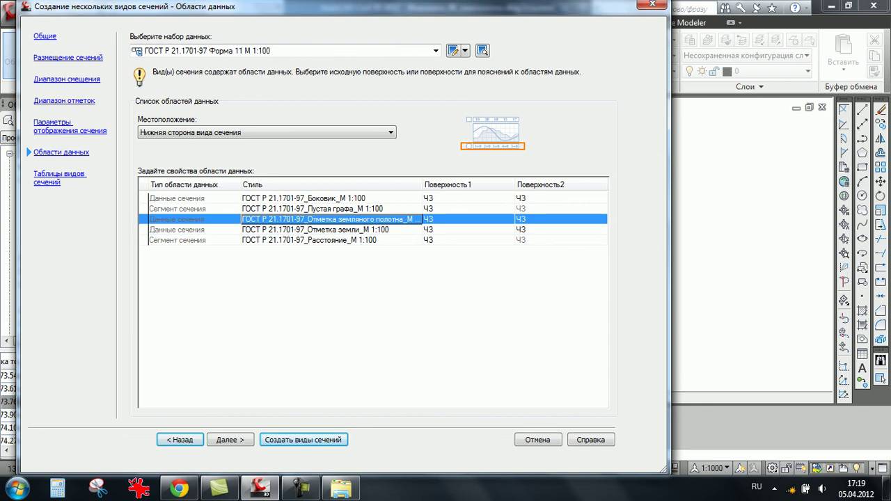
click(466, 219)
click(459, 257)
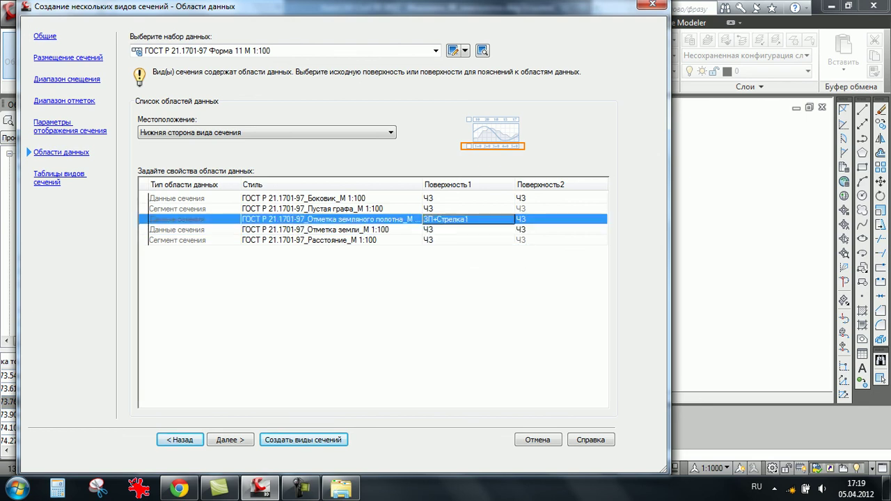
click(561, 218)
click(528, 253)
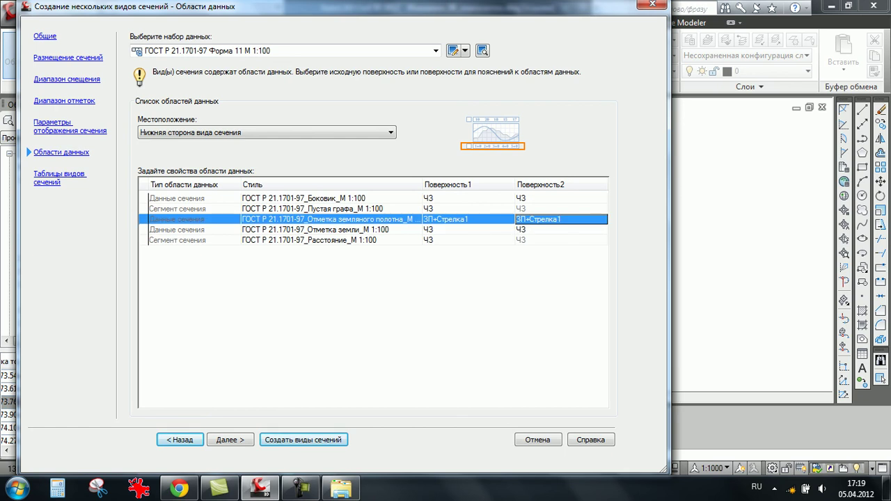
click(230, 439)
click(497, 75)
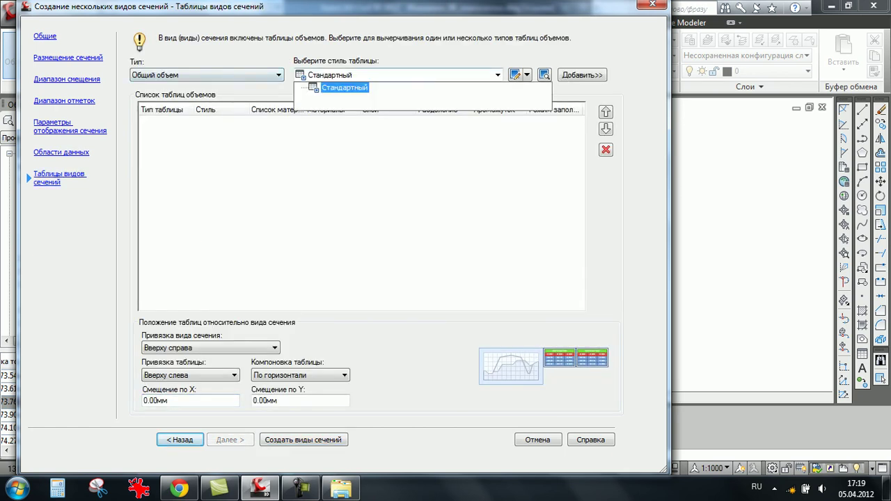
click(327, 89)
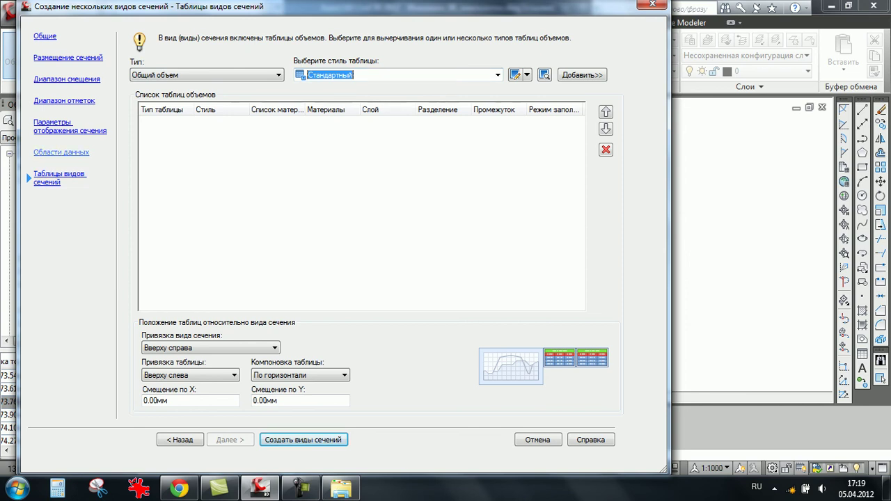
click(61, 151)
click(60, 177)
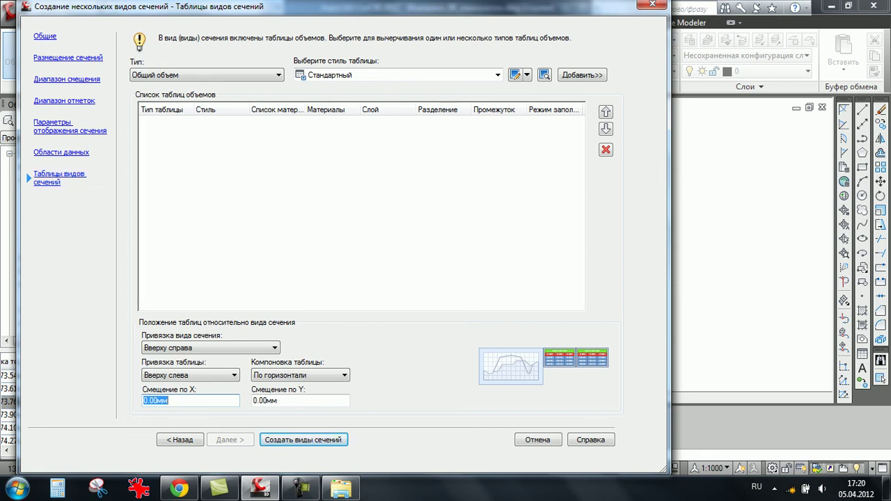
click(497, 75)
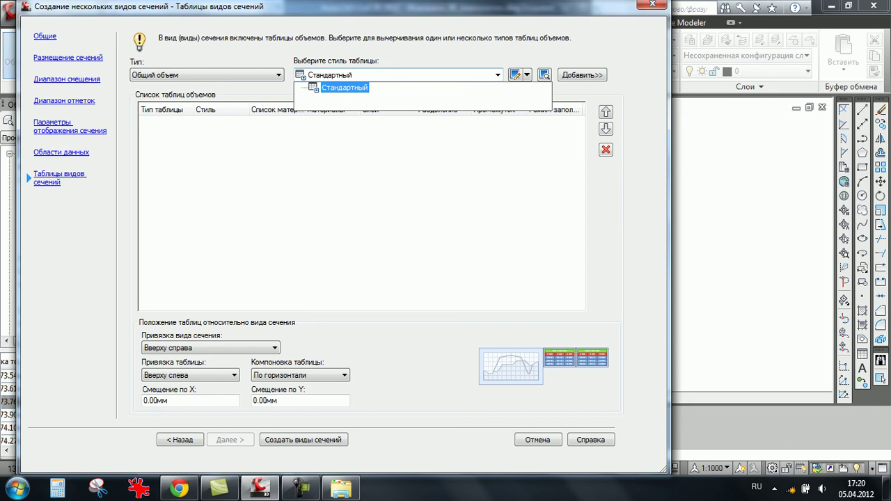
key(Return)
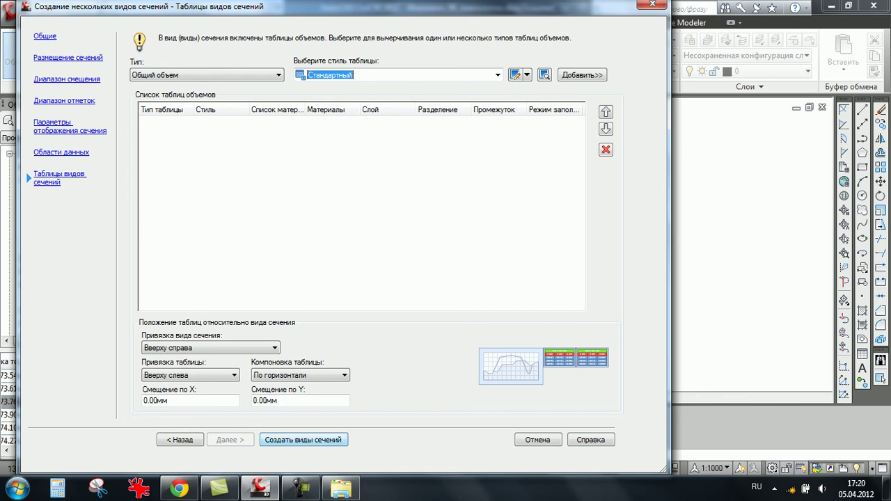
- Create the section views with their origin in empty space right of existing objects
click(304, 439)
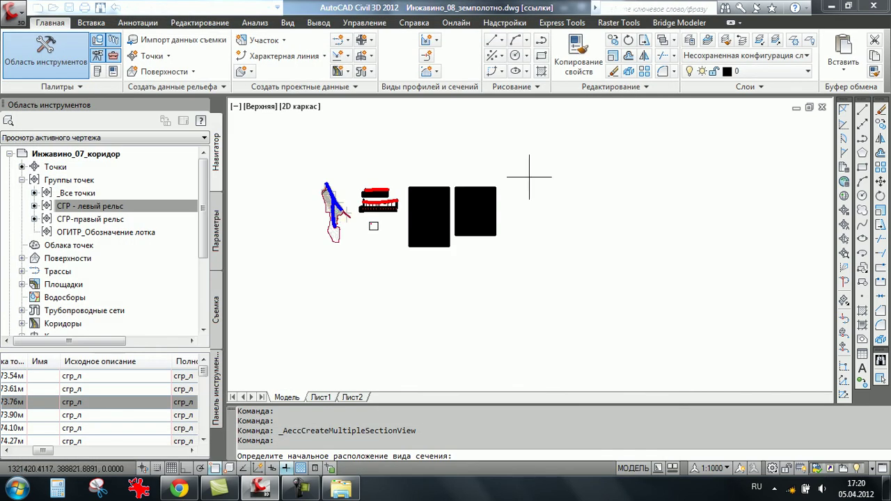
scroll(304, 435, down, 2)
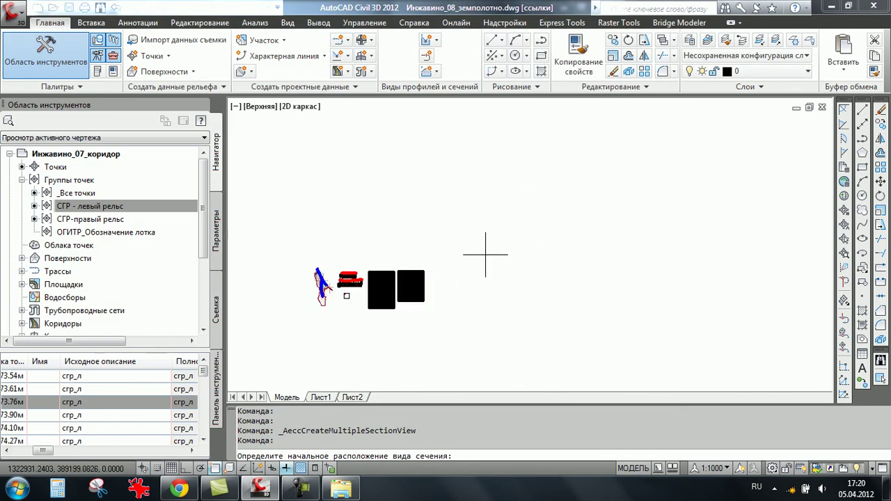
middle_drag(472, 255, 452, 210)
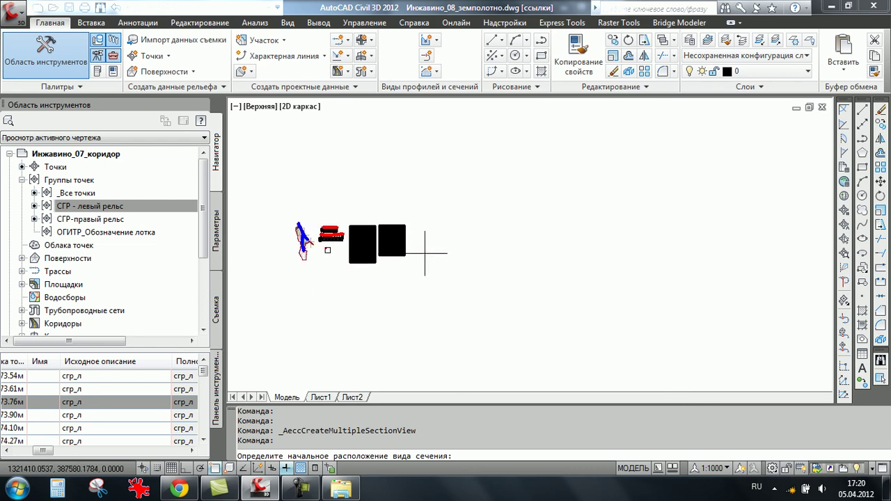
click(410, 213)
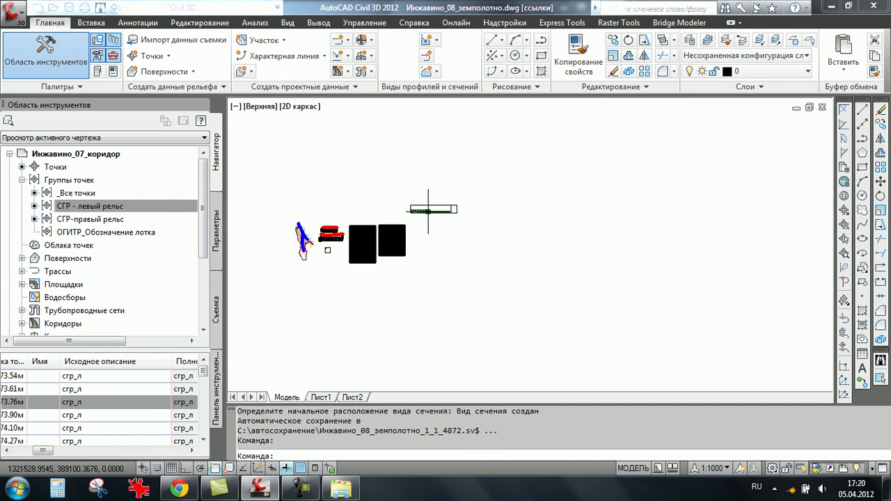
- Zoom and pan across the new section views to inspect the cross-sections and data bands
scroll(426, 210, up, 3)
scroll(426, 210, up, 8)
scroll(399, 304, up, 3)
scroll(399, 278, up, 3)
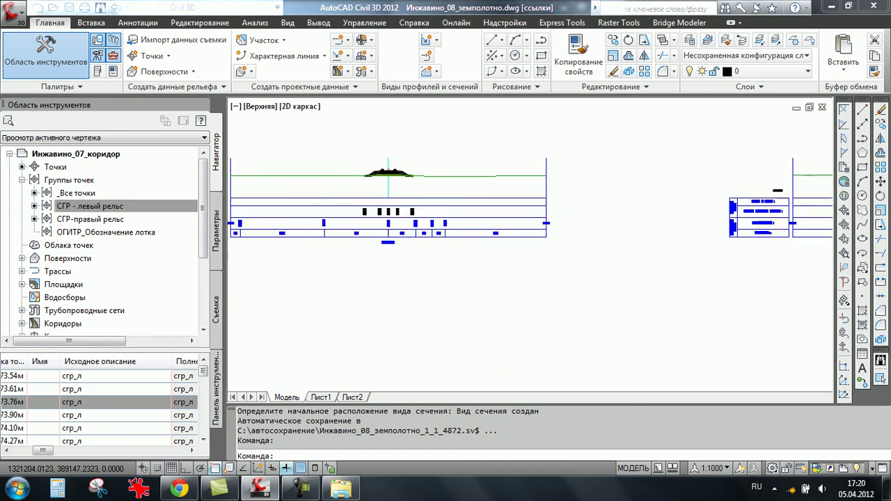
scroll(397, 230, up, 3)
scroll(393, 189, up, 3)
scroll(392, 190, down, 1)
scroll(417, 202, down, 2)
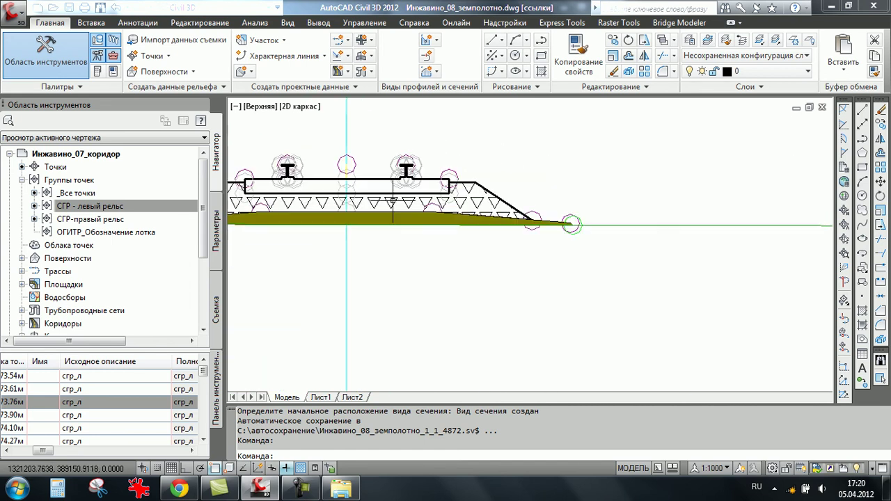
scroll(452, 215, down, 1)
scroll(453, 215, down, 3)
scroll(453, 216, down, 2)
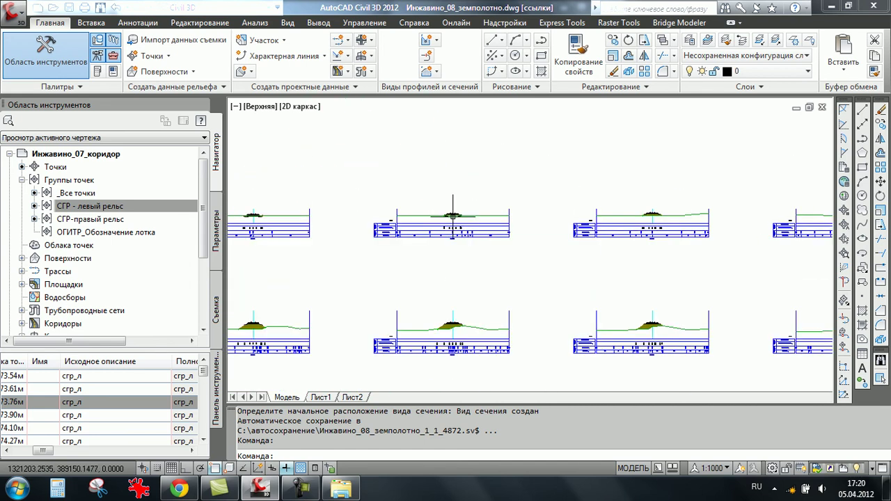
scroll(424, 222, up, 3)
scroll(438, 209, up, 2)
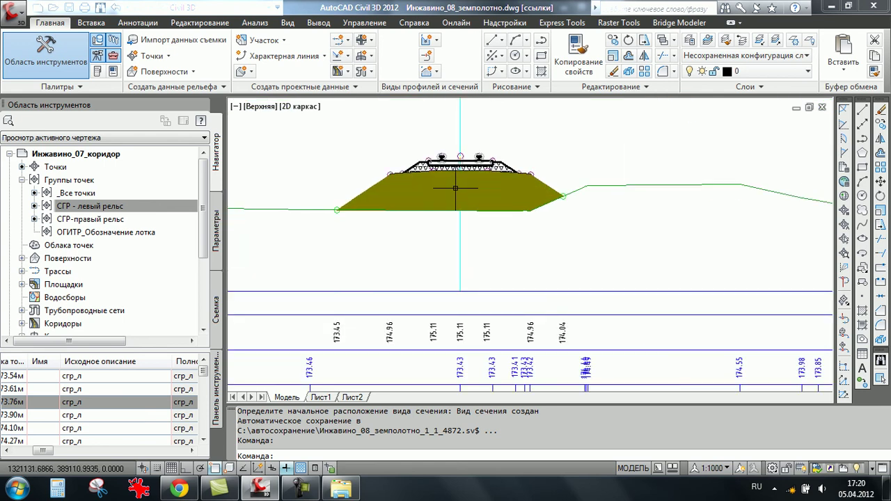
scroll(451, 189, up, 2)
scroll(451, 188, down, 2)
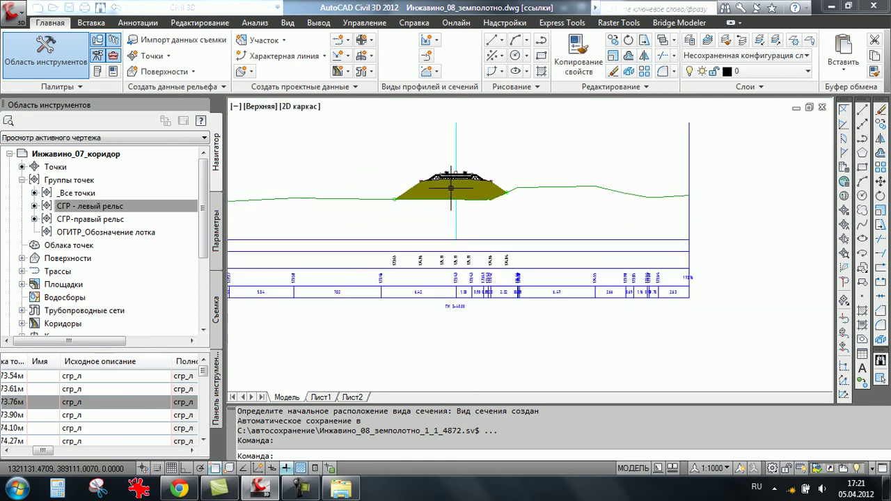
scroll(451, 188, down, 2)
scroll(487, 195, down, 1)
scroll(593, 182, up, 2)
scroll(593, 182, up, 3)
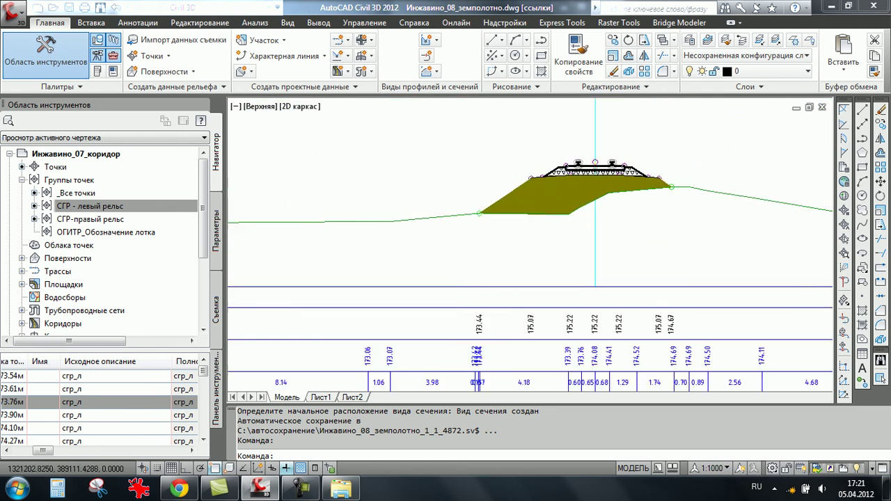
scroll(592, 184, up, 2)
scroll(588, 185, down, 2)
scroll(583, 187, down, 3)
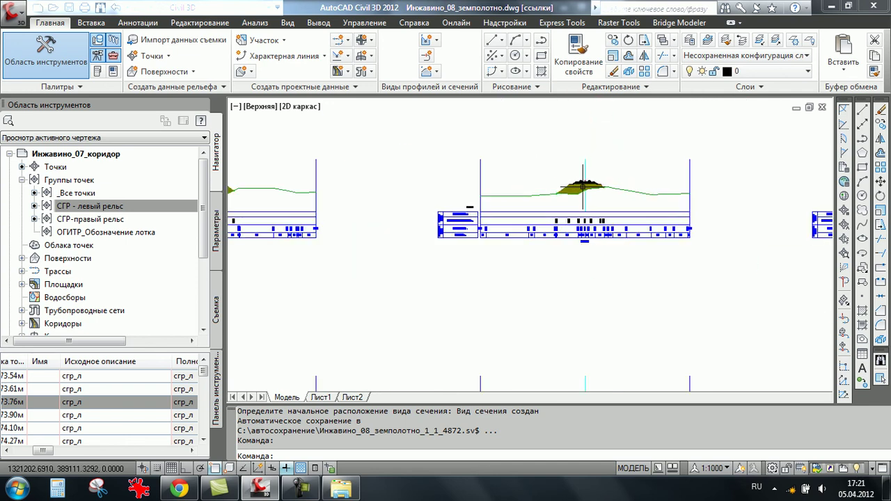
scroll(585, 185, down, 2)
scroll(557, 140, down, 2)
scroll(595, 152, up, 1)
scroll(596, 152, up, 3)
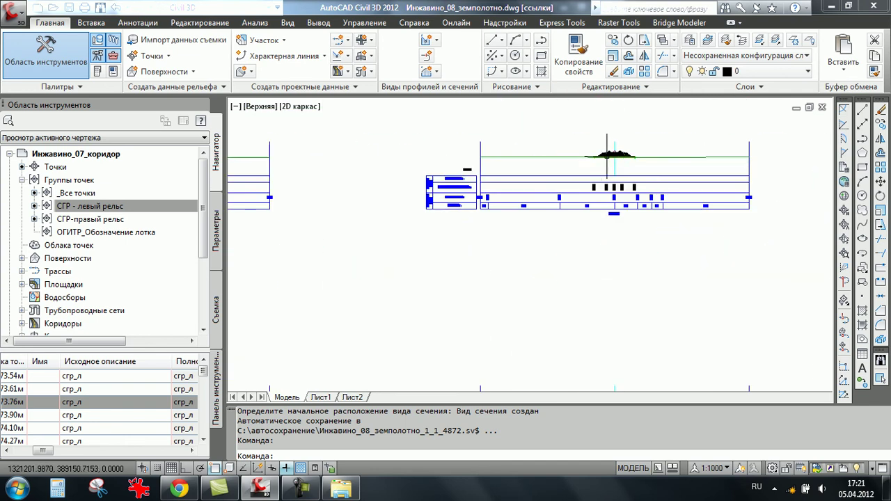
scroll(598, 153, up, 2)
middle_drag(612, 153, 445, 142)
scroll(444, 142, up, 1)
scroll(445, 142, down, 2)
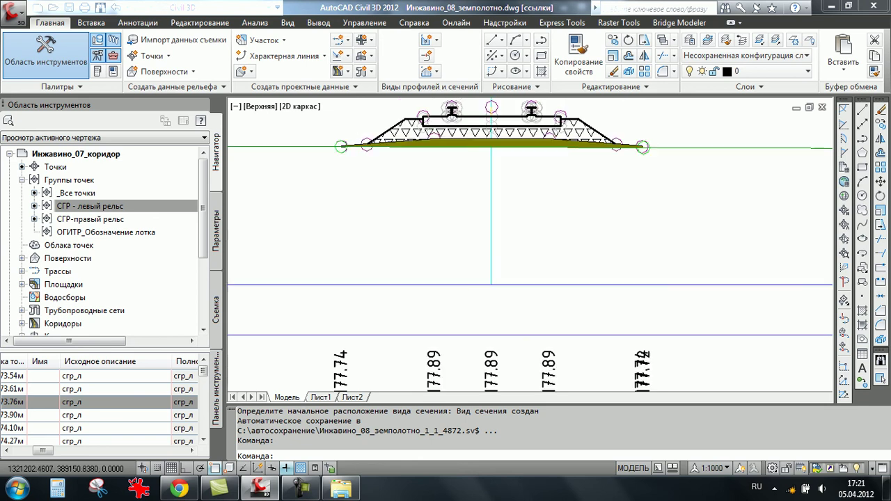
scroll(501, 142, down, 2)
scroll(575, 139, down, 1)
scroll(558, 157, up, 1)
scroll(557, 157, up, 2)
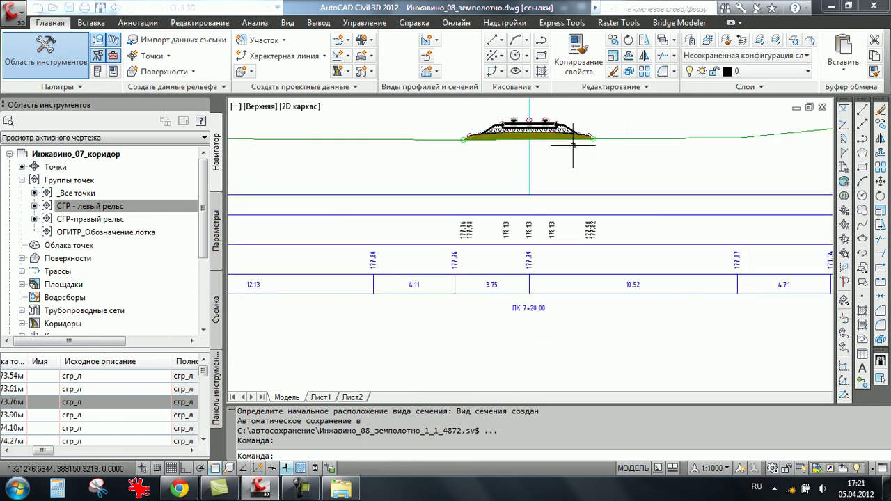
scroll(557, 157, down, 2)
scroll(567, 159, down, 2)
scroll(710, 142, up, 1)
scroll(506, 165, up, 2)
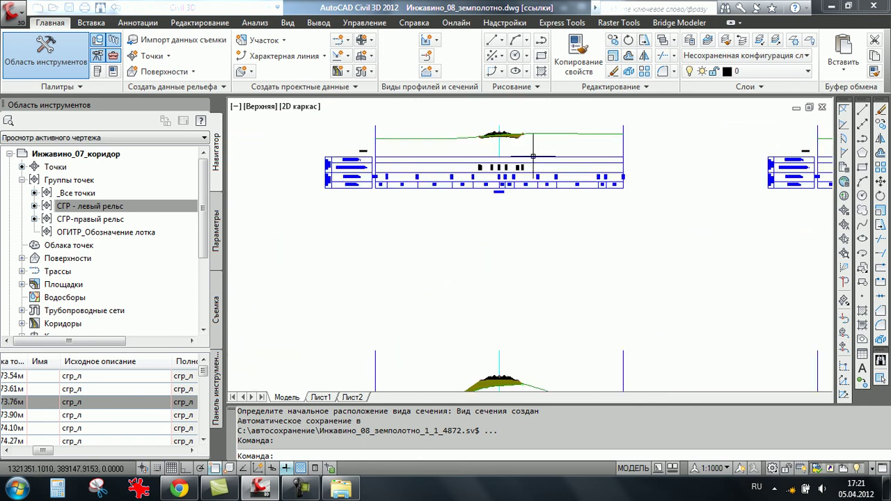
scroll(505, 165, up, 2)
scroll(506, 165, up, 1)
scroll(506, 165, down, 3)
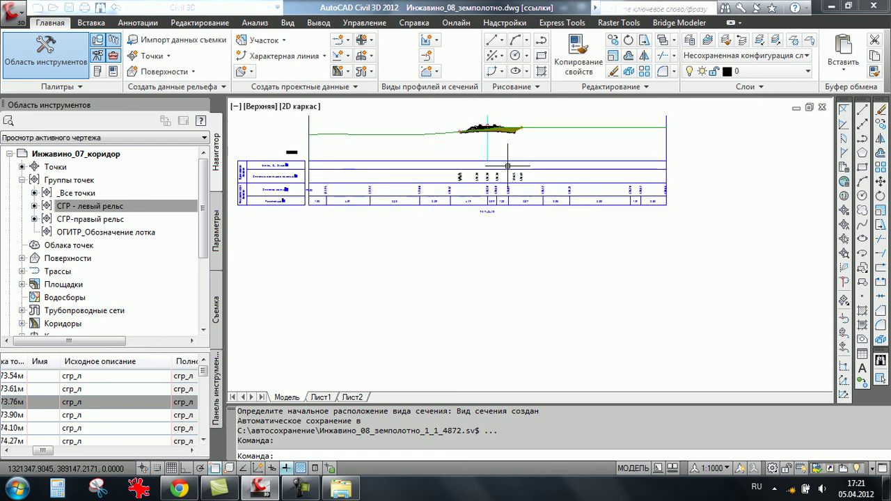
scroll(504, 169, up, 3)
scroll(480, 178, up, 2)
middle_drag(470, 179, 531, 188)
scroll(530, 187, down, 3)
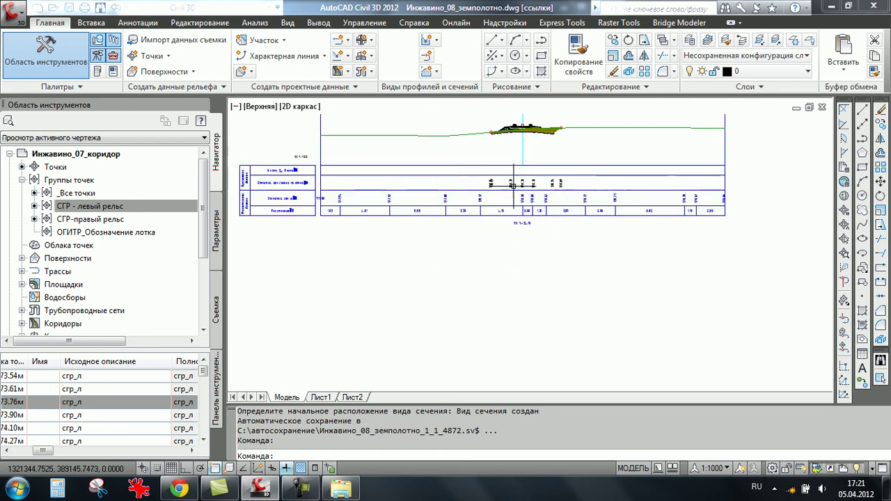
scroll(292, 195, up, 2)
scroll(287, 202, down, 2)
scroll(287, 201, down, 1)
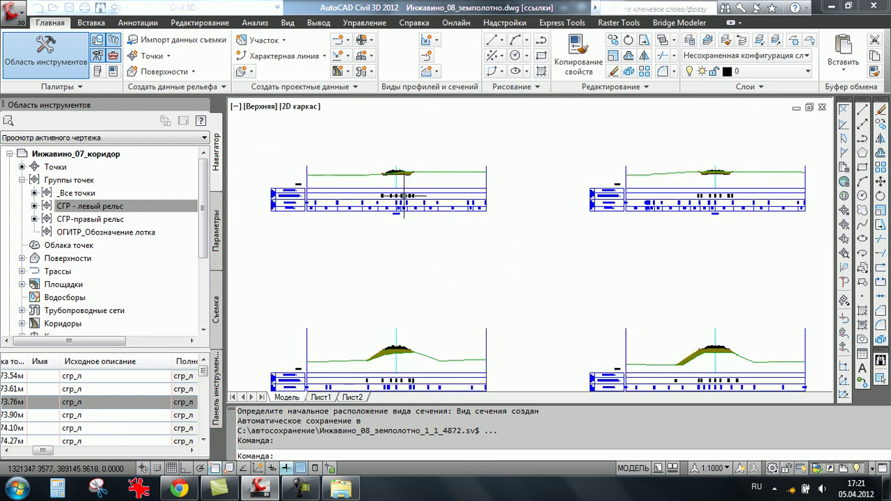
scroll(403, 190, up, 3)
scroll(411, 129, up, 3)
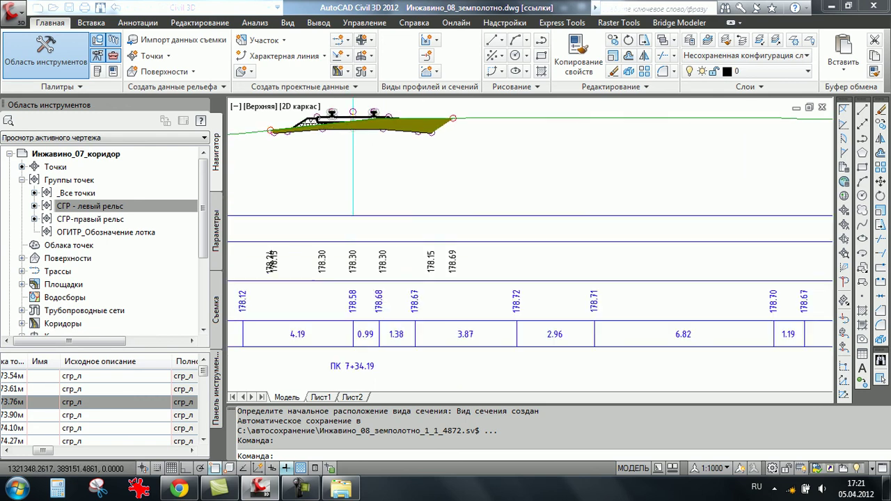
scroll(421, 120, up, 2)
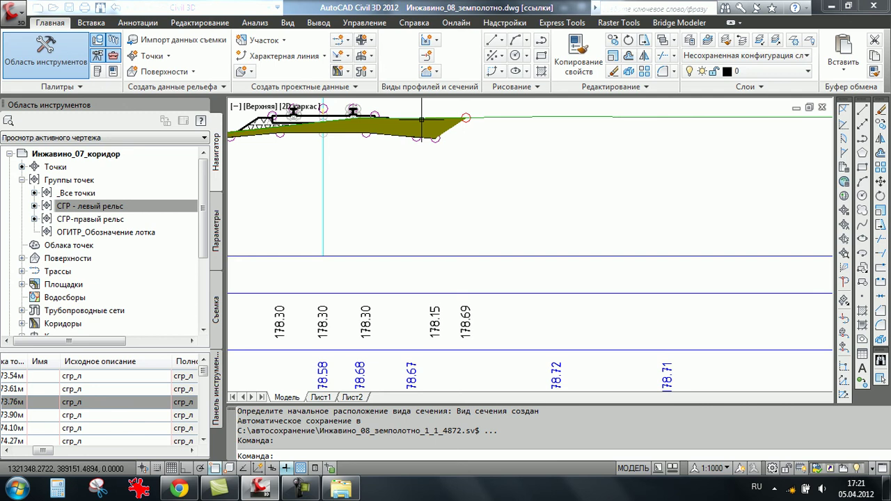
scroll(421, 120, down, 3)
scroll(480, 139, down, 2)
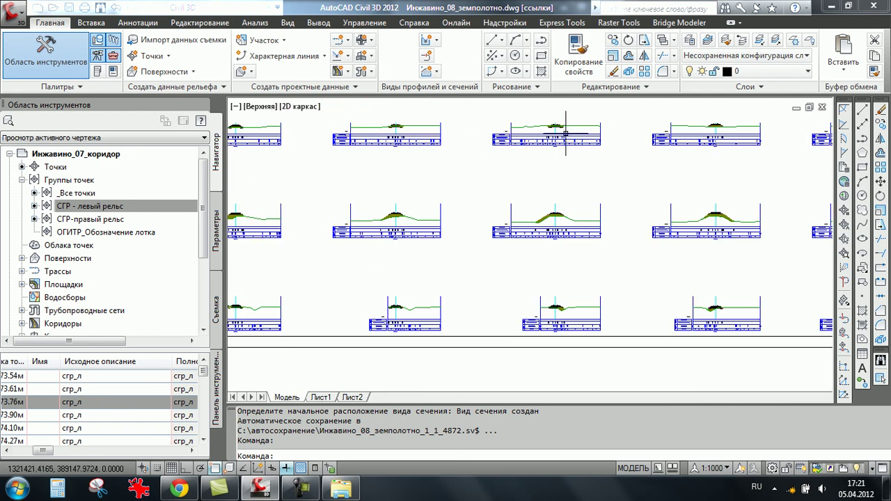
scroll(461, 215, up, 3)
scroll(461, 215, up, 2)
scroll(461, 214, down, 2)
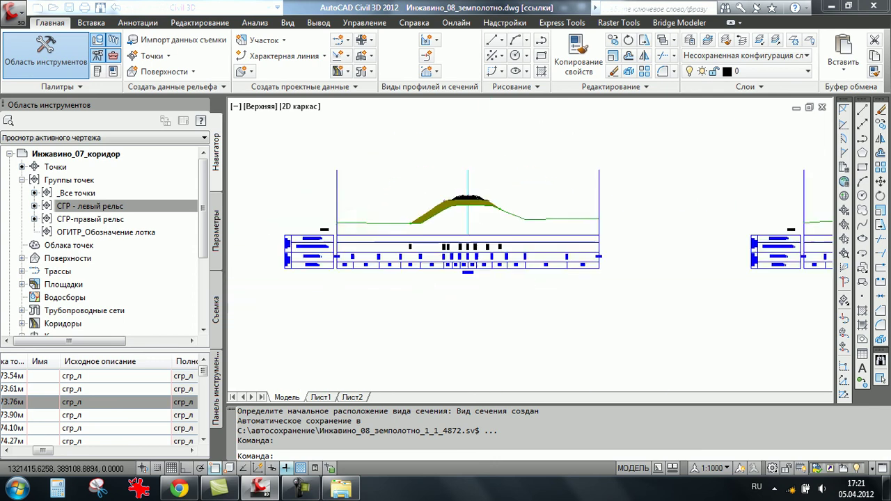
scroll(460, 220, down, 3)
- Select the embankment's section view and call 'Редактировать стиль вида сечения...' on it
middle_drag(459, 220, 430, 171)
scroll(409, 293, up, 2)
scroll(408, 292, up, 2)
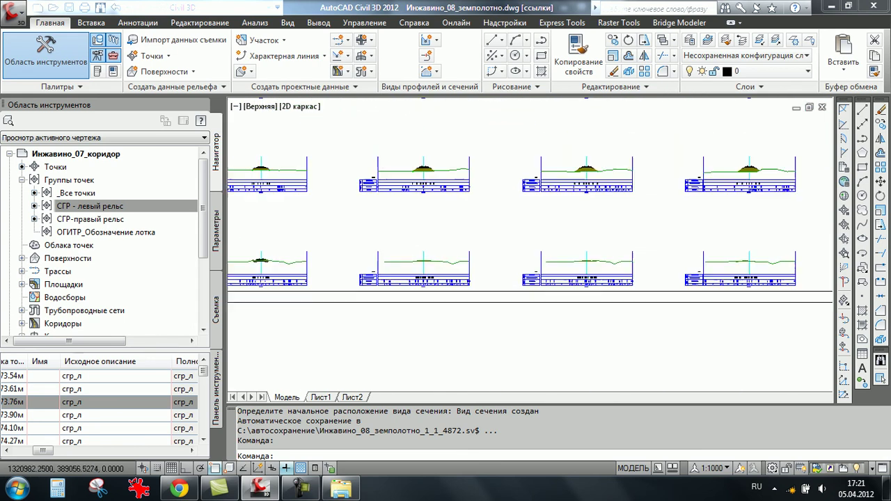
scroll(409, 292, up, 2)
scroll(409, 292, up, 2)
scroll(409, 246, up, 2)
scroll(409, 244, down, 3)
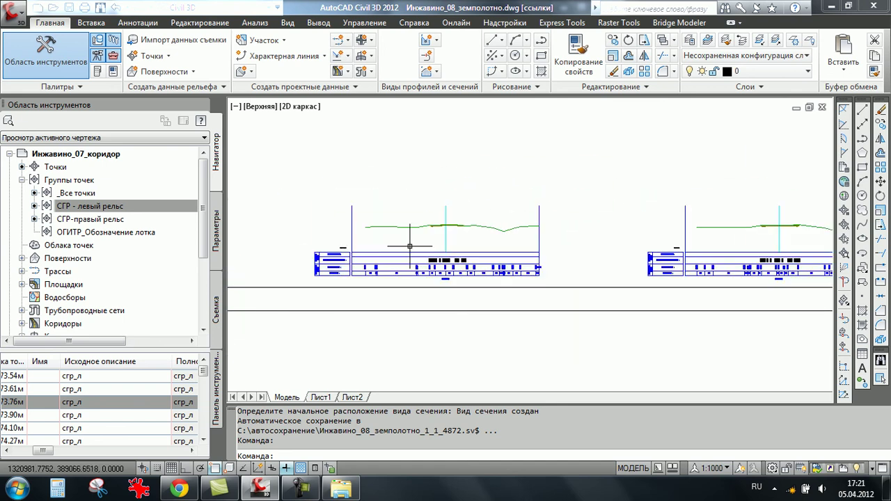
scroll(385, 246, down, 4)
scroll(386, 246, up, 2)
scroll(359, 183, up, 2)
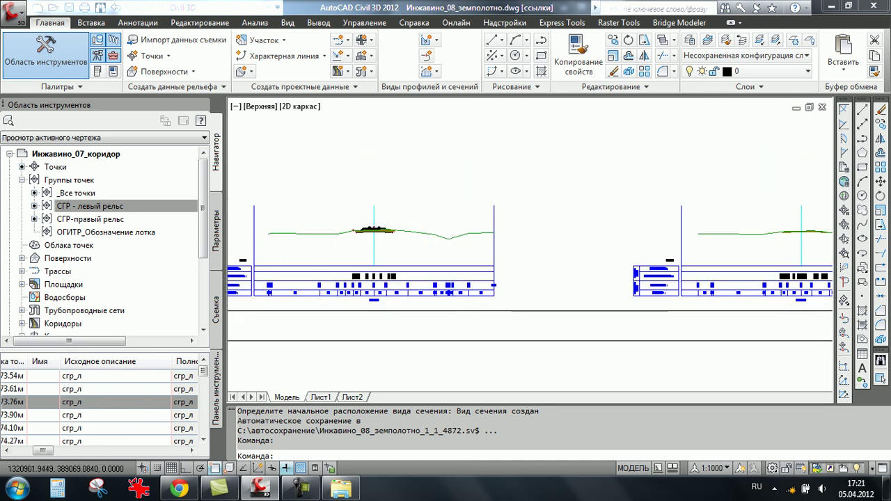
scroll(360, 183, up, 1)
scroll(410, 270, up, 5)
scroll(411, 270, down, 5)
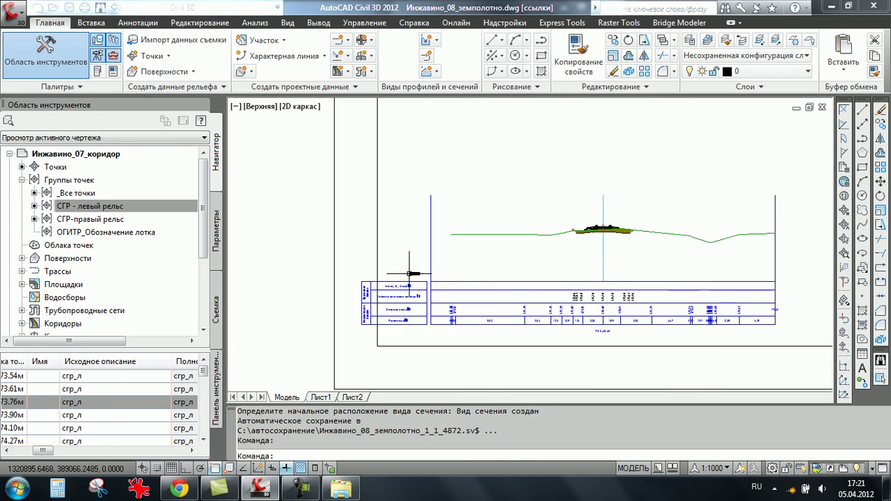
scroll(414, 273, down, 1)
click(404, 196)
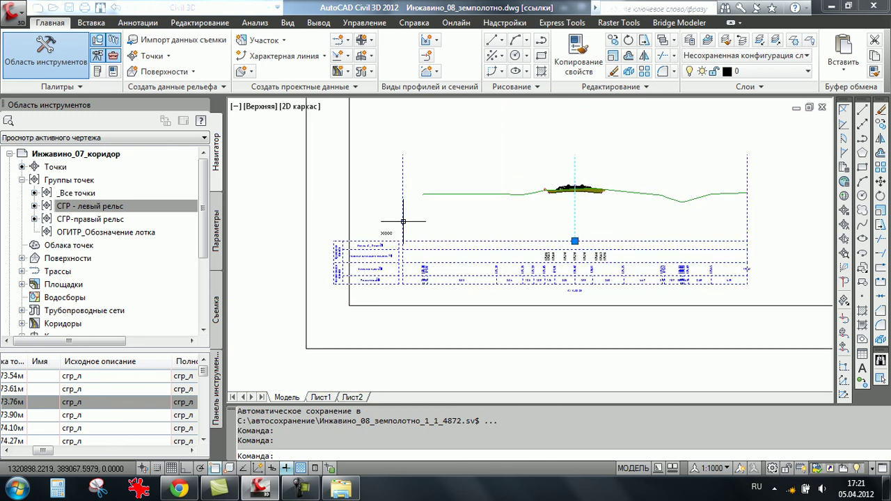
right_click(391, 205)
click(479, 346)
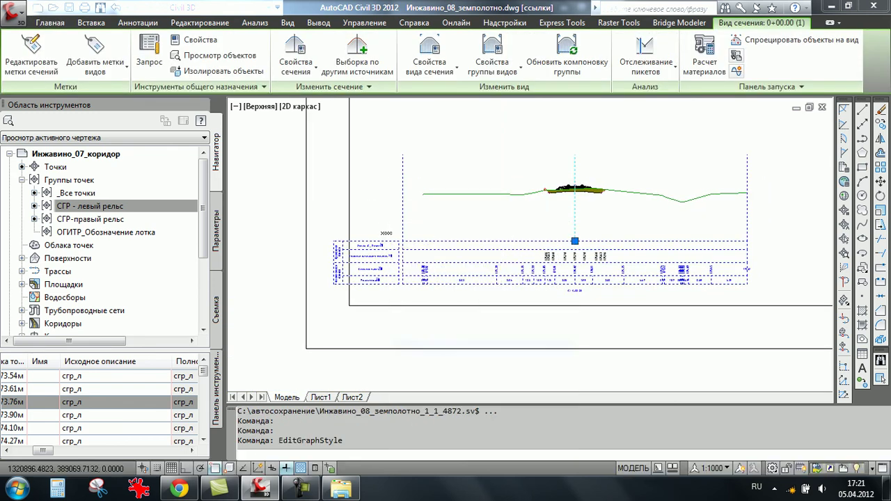
click(146, 106)
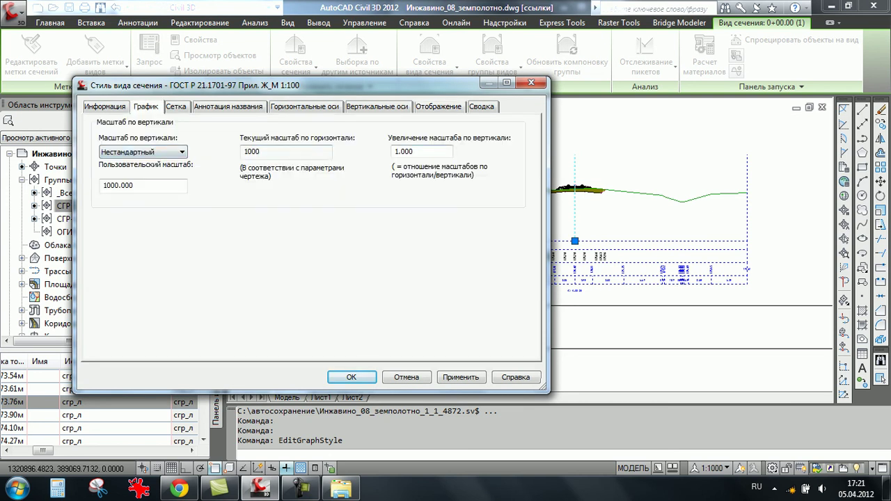
click(182, 152)
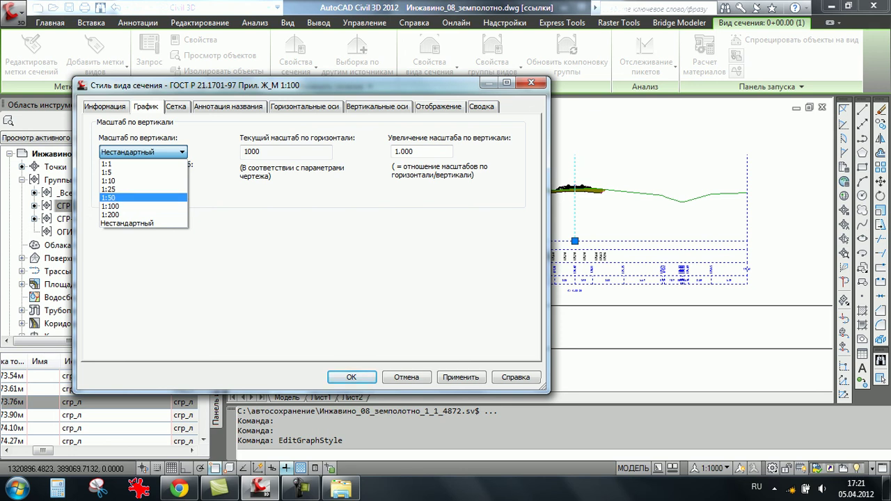
click(108, 198)
click(352, 377)
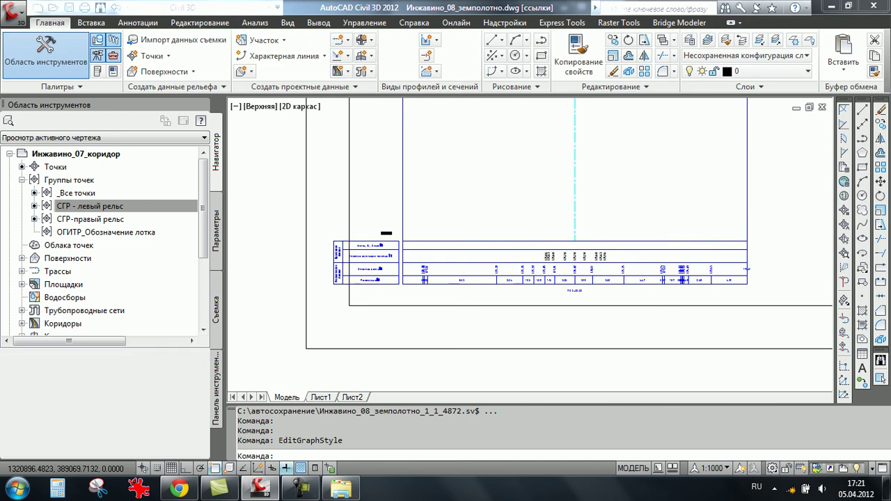
scroll(473, 223, down, 2)
scroll(473, 233, down, 2)
scroll(481, 209, down, 2)
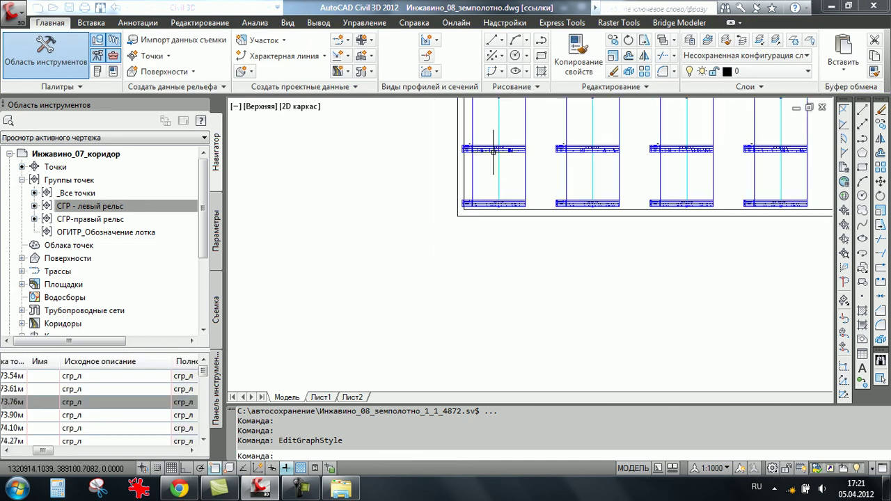
scroll(498, 148, down, 2)
scroll(498, 150, up, 2)
scroll(497, 174, up, 3)
scroll(495, 176, up, 3)
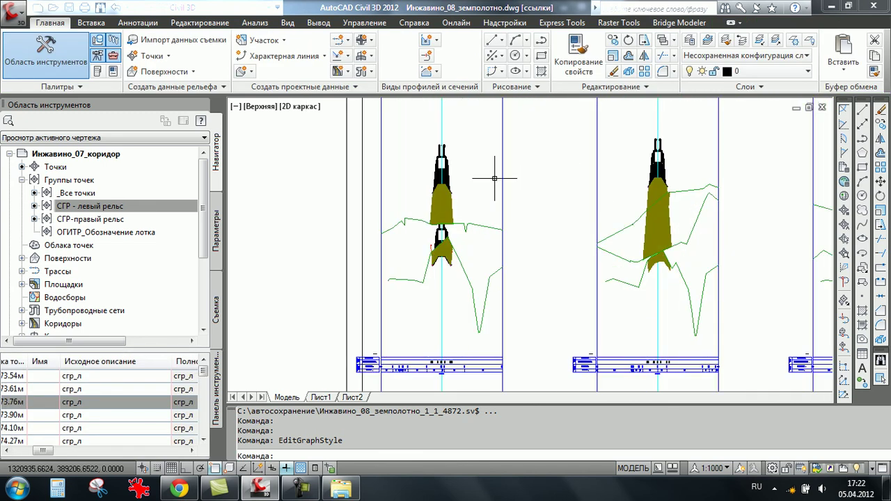
key(ctrl+z)
key(ctrl+z)
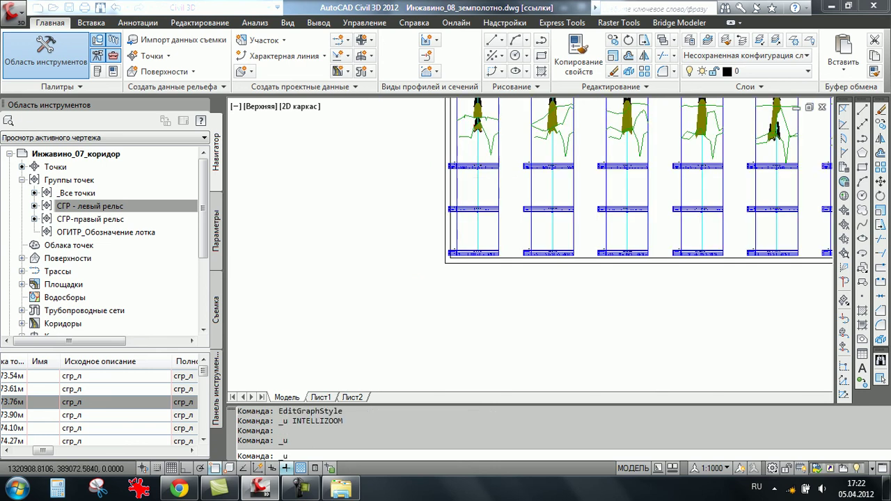
key(ctrl+z)
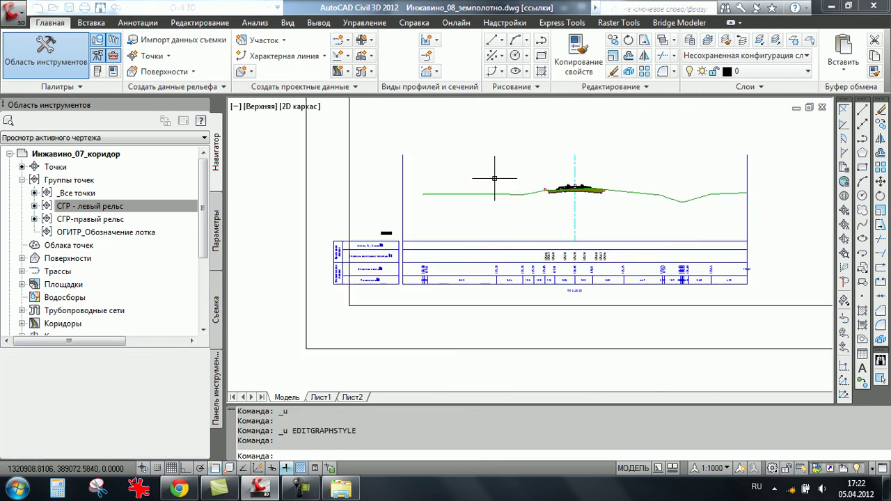
scroll(592, 191, up, 5)
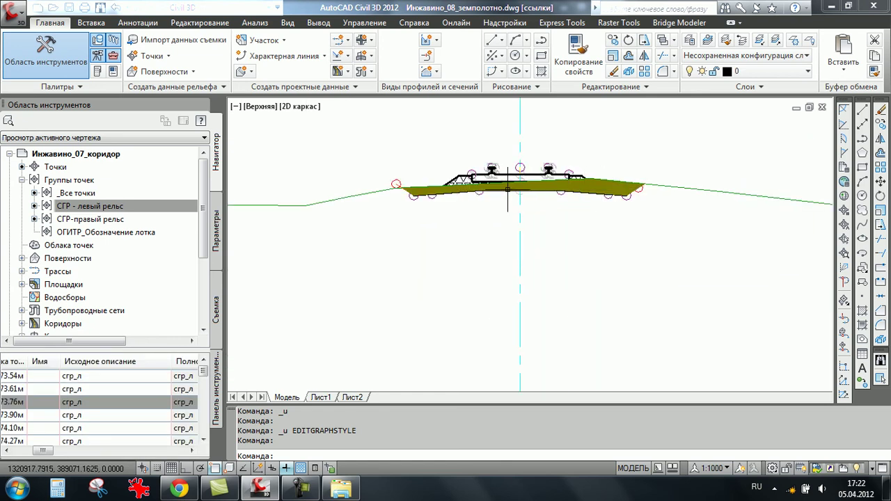
- Zoom in on the embankment section and show the Toolspace Параметры settings tree
scroll(454, 200, up, 1)
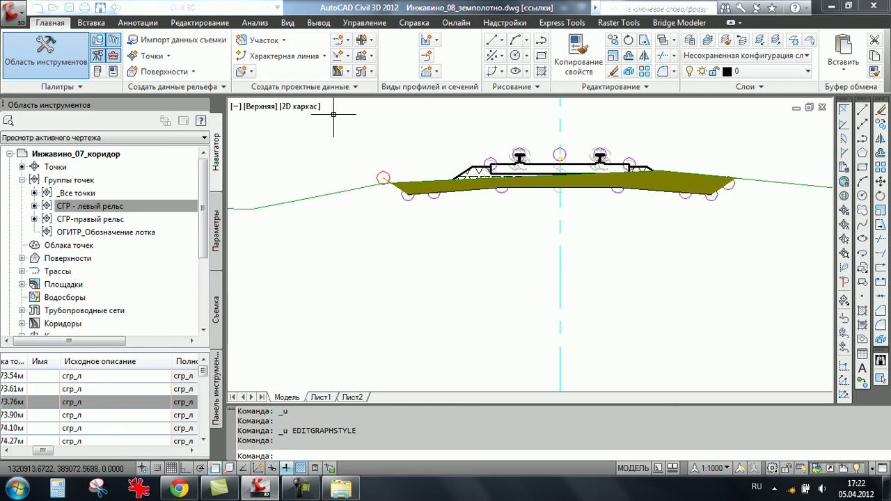
click(216, 231)
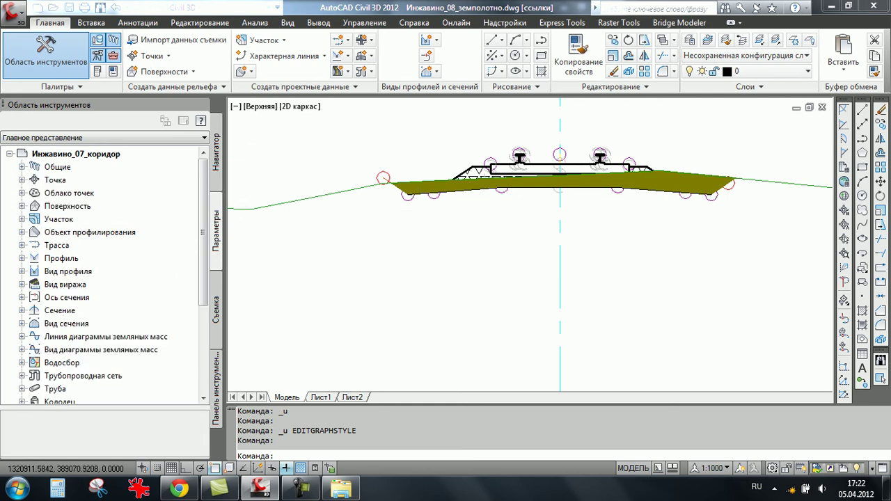
- Expand Общие > Универсальные стили down to the Стили фигуры shape styles collection
click(21, 167)
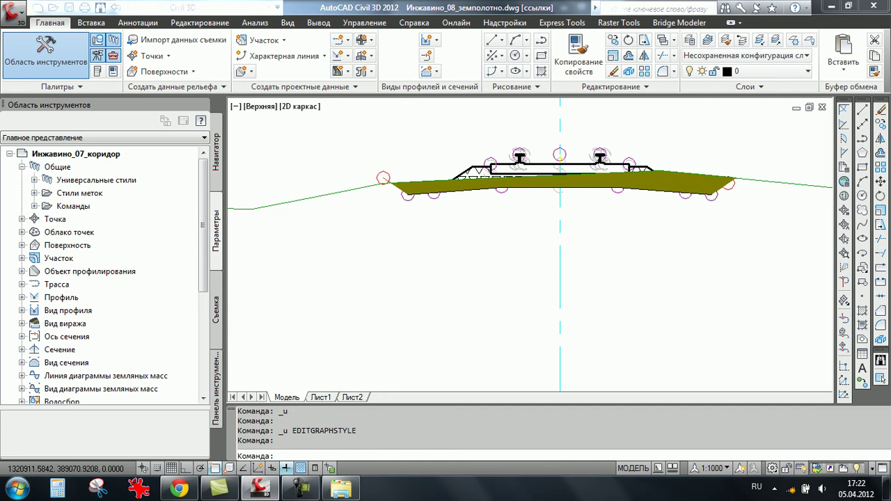
click(57, 167)
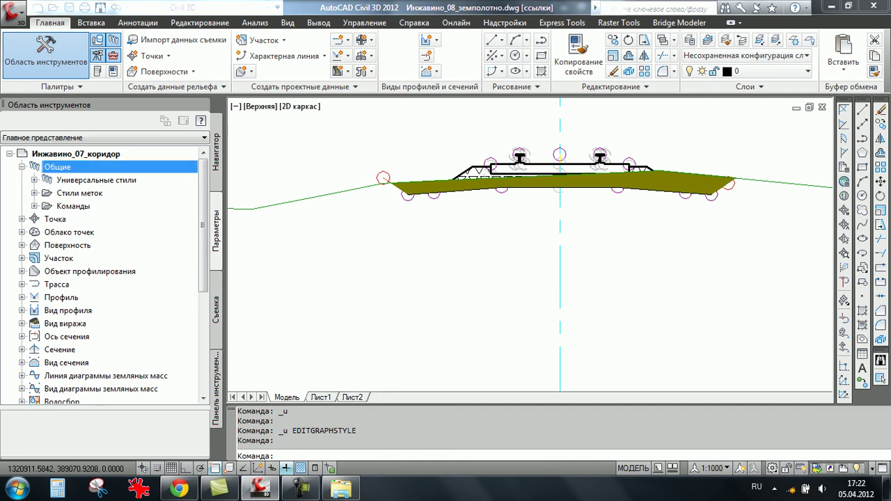
click(35, 180)
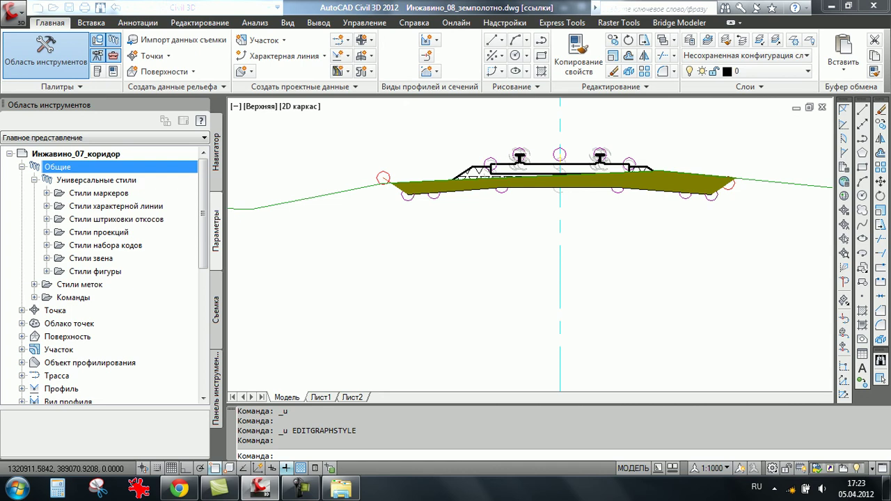
click(98, 192)
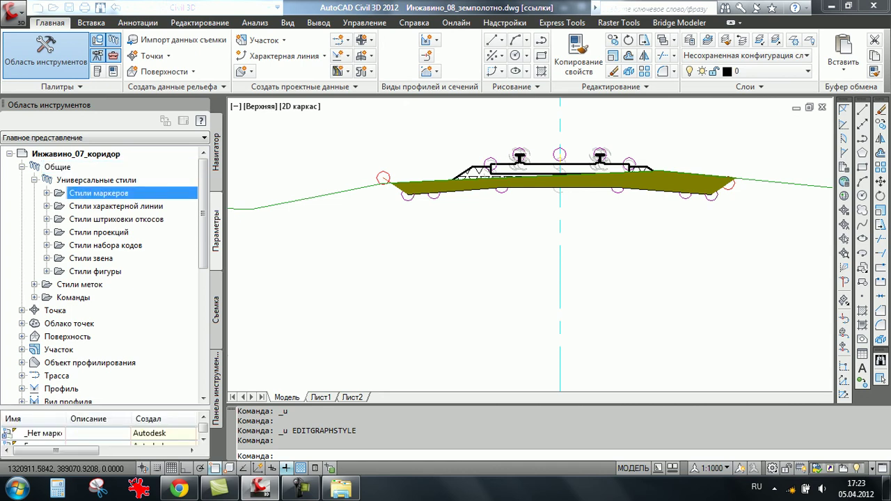
click(115, 206)
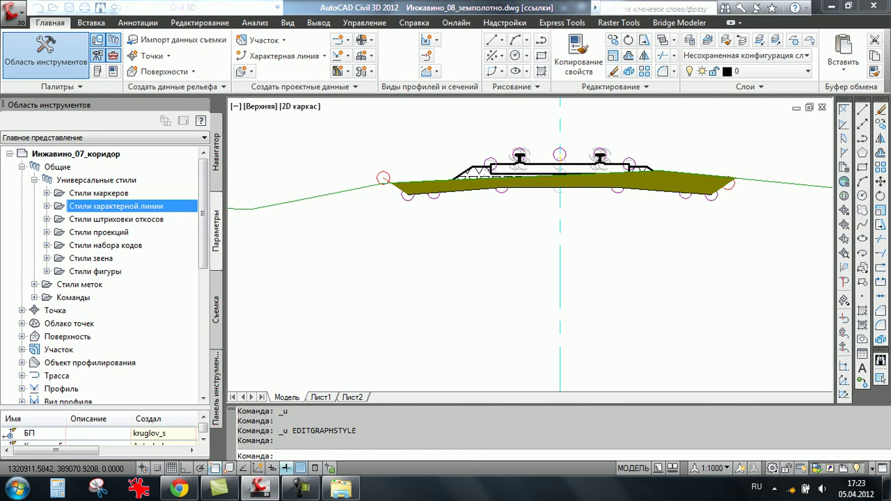
click(46, 270)
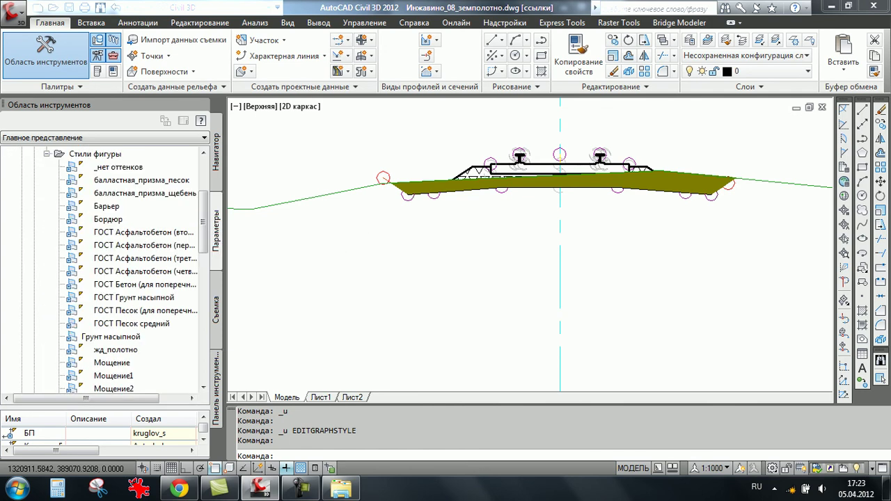
- Select the ГОСТ Грунт насыпной shape style and the embankment fill in the cross-section
scroll(104, 271, up, 1)
scroll(105, 265, down, 1)
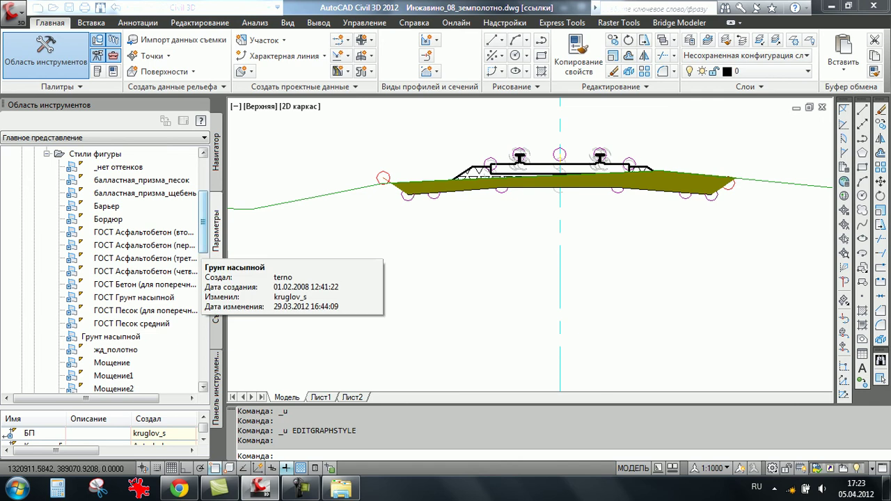
scroll(139, 264, down, 1)
scroll(104, 271, down, 2)
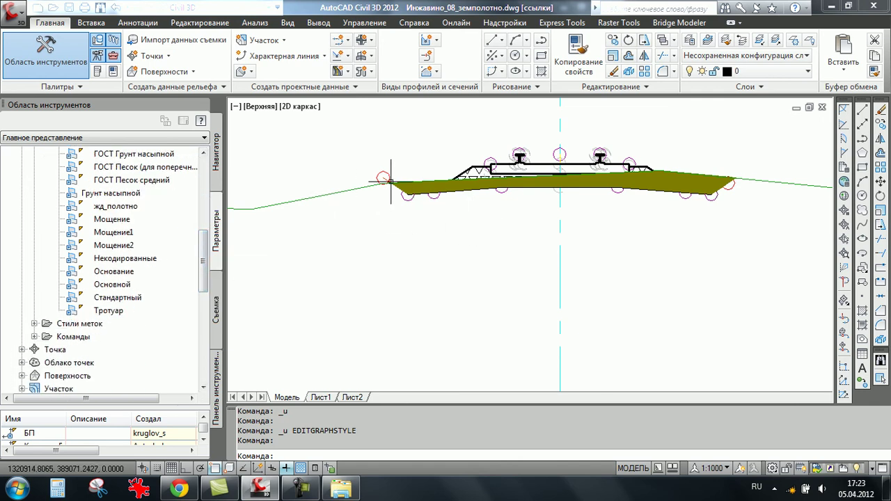
click(133, 154)
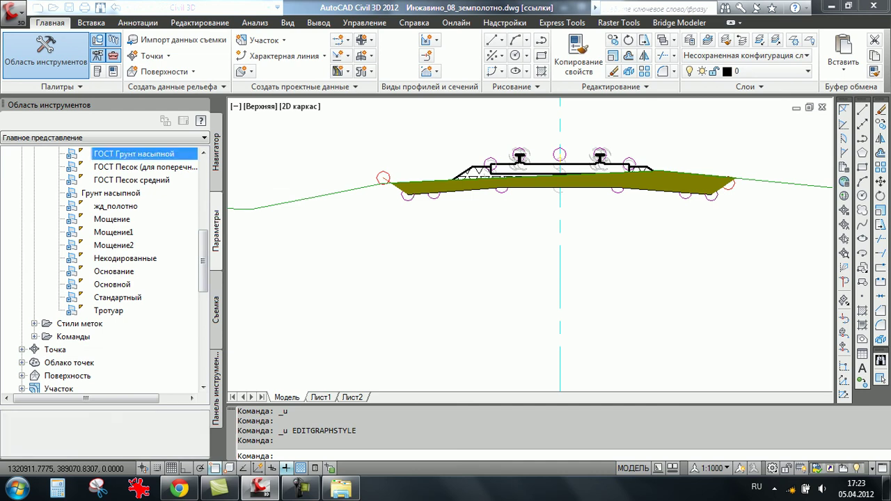
scroll(105, 271, up, 1)
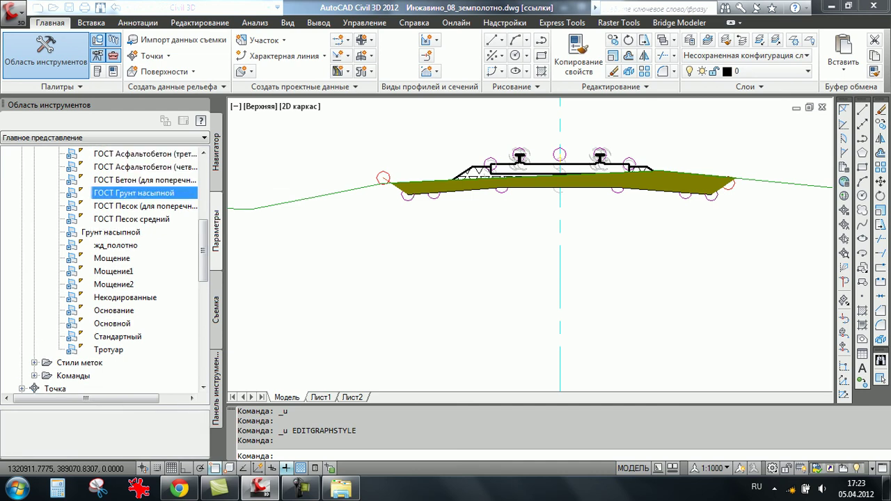
click(451, 193)
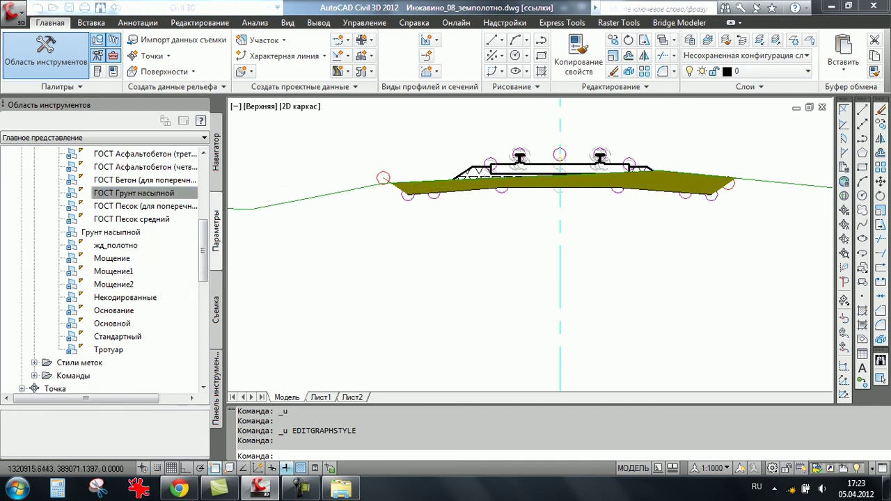
click(432, 187)
right_click(432, 186)
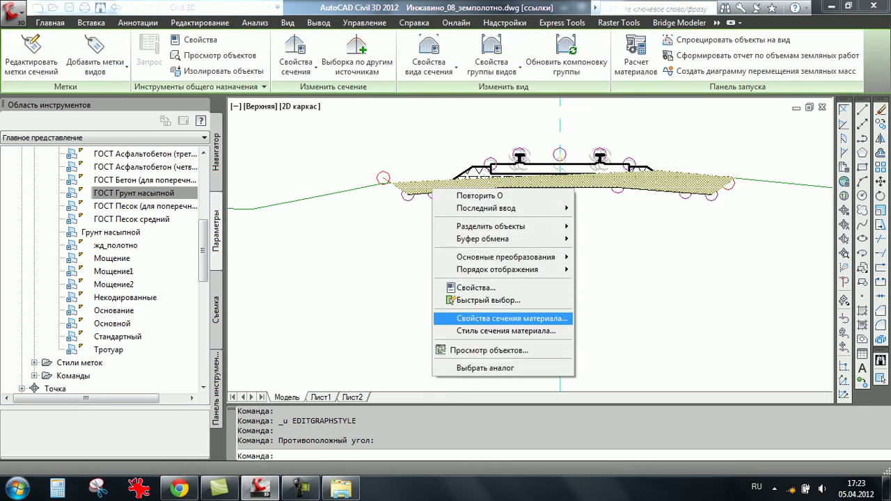
click(511, 318)
key(ctrl+Tab)
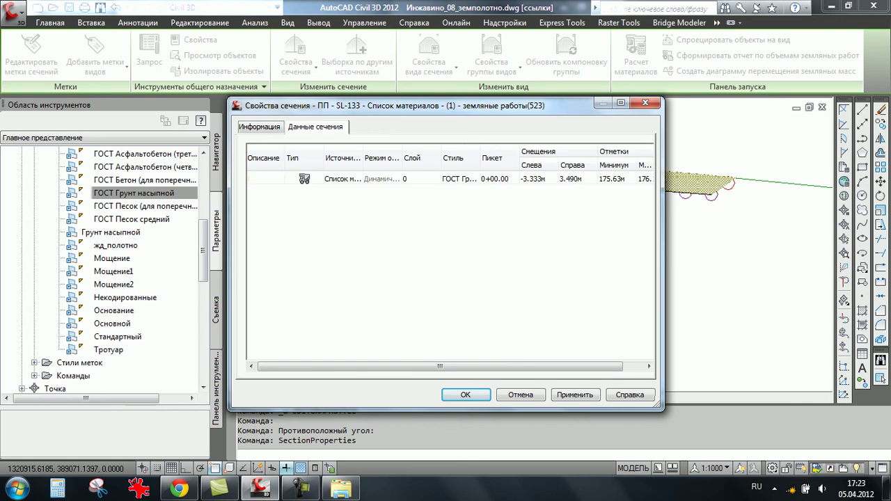
click(452, 178)
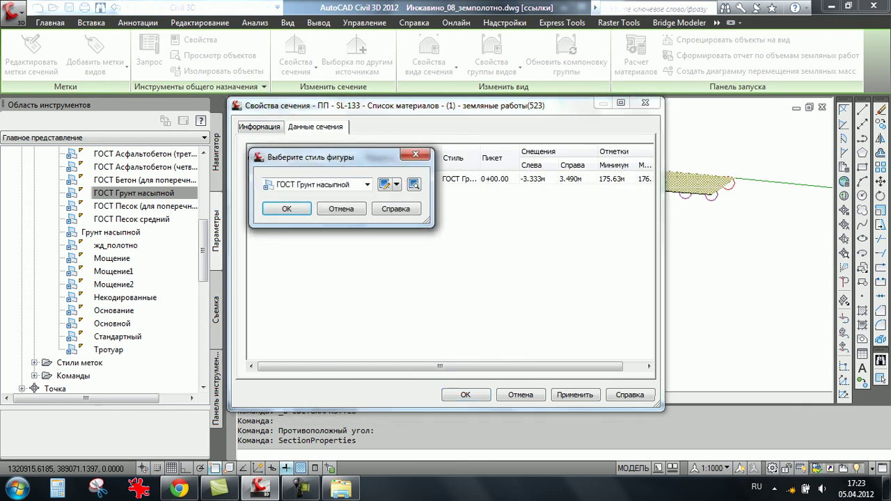
click(367, 184)
key(Up)
key(Up)
key(Return)
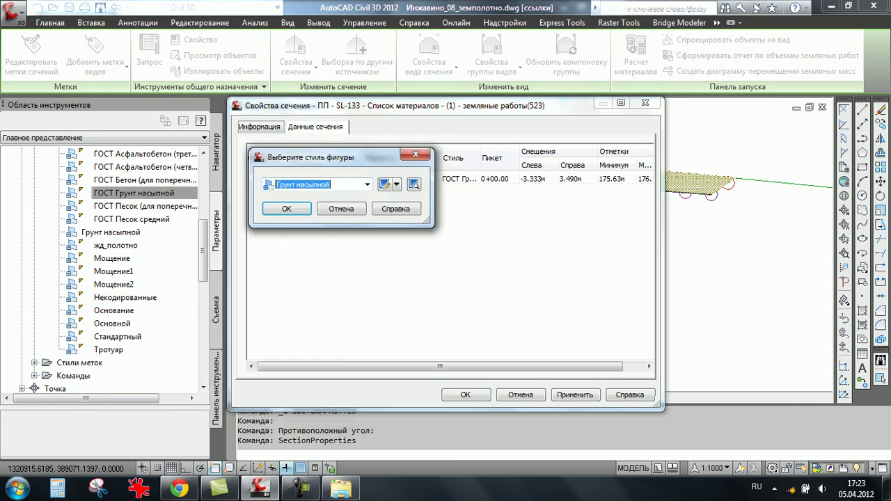
key(Return)
click(465, 395)
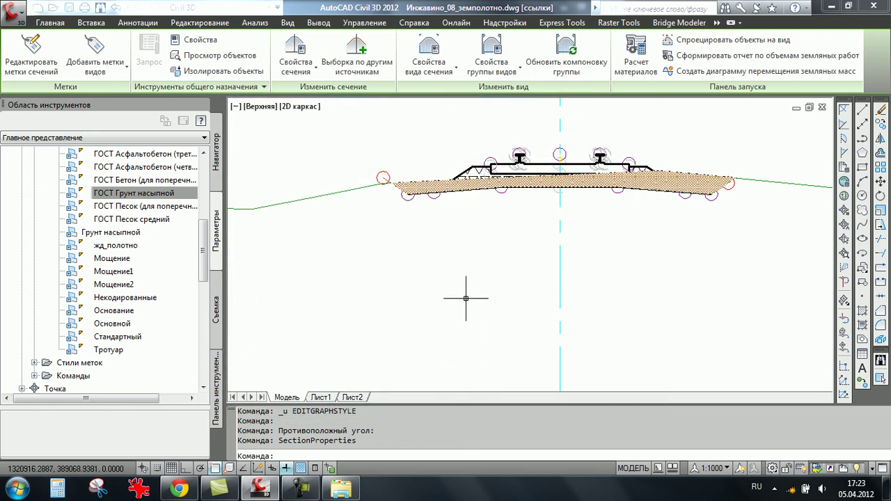
scroll(456, 205, up, 2)
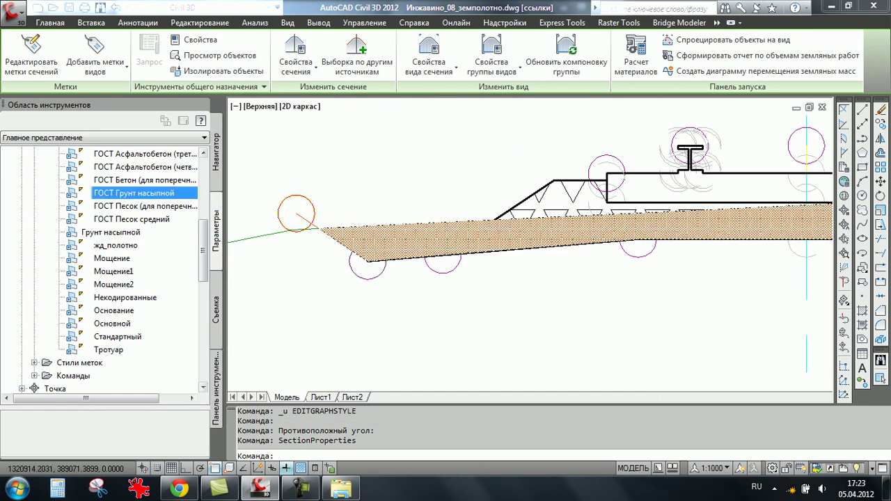
key(ctrl+z)
key(ctrl+z)
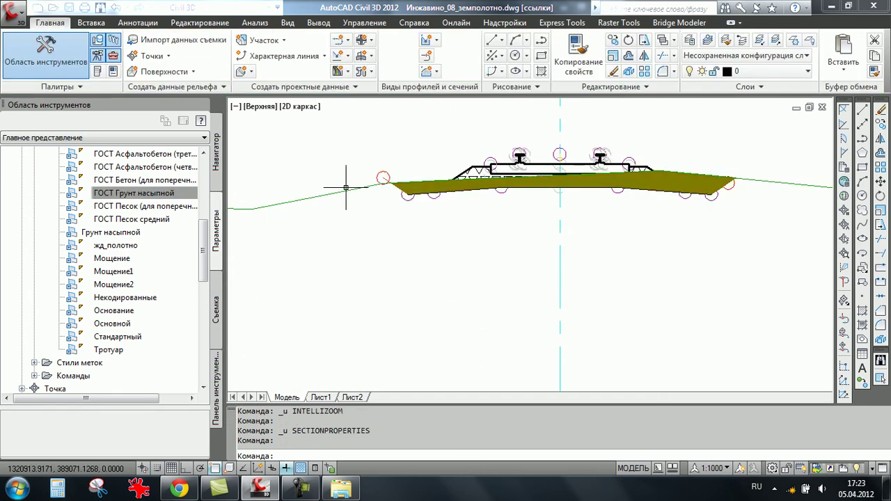
- Edit the ГОСТ Грунт насыпной shape style and show its Отображение display settings
click(133, 192)
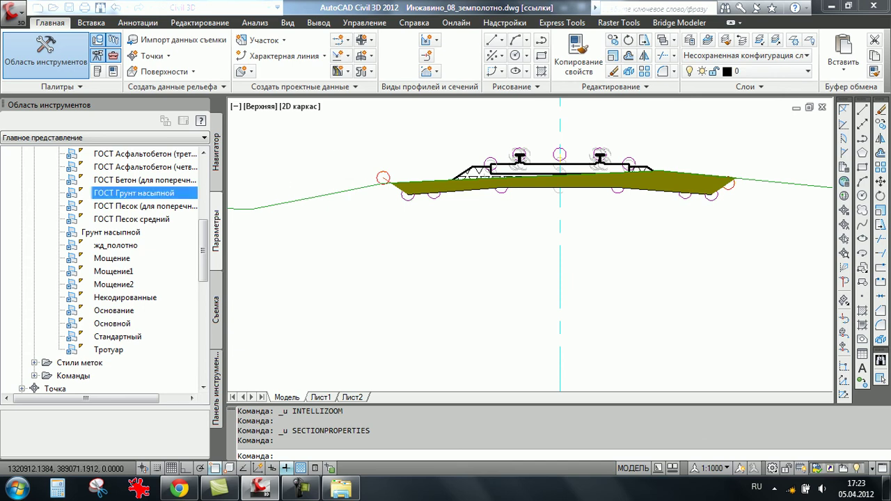
right_click(117, 195)
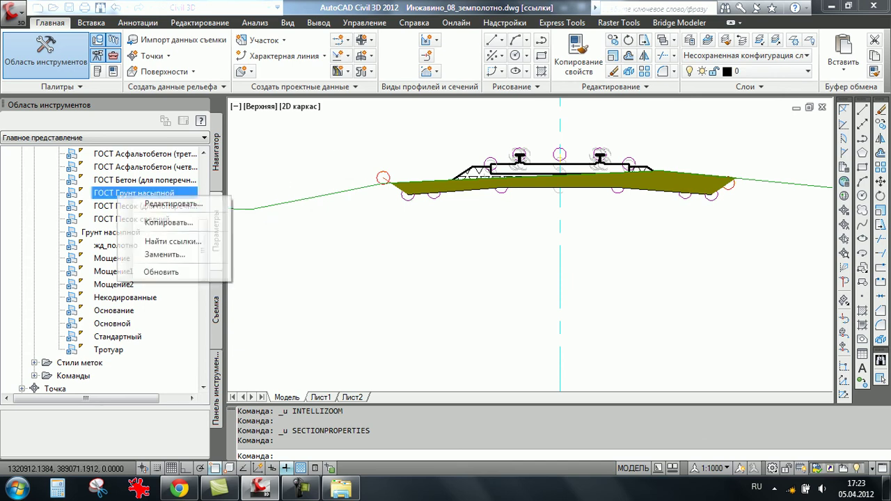
click(173, 204)
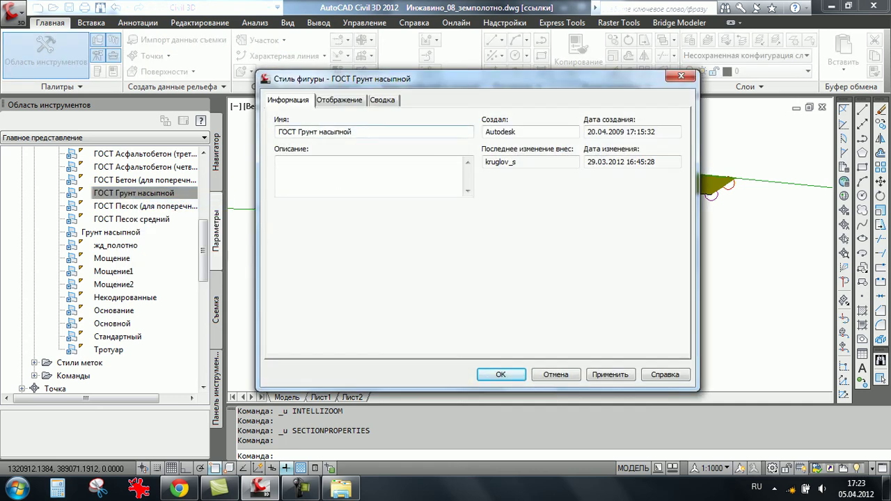
key(ctrl+Tab)
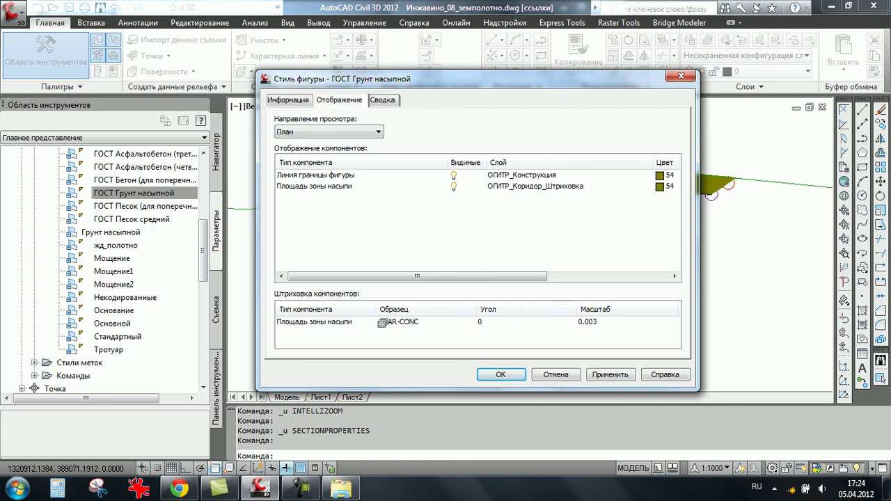
- Set the style's display view direction to Сечение
mouse_move(445, 79)
mouse_down()
mouse_move(442, 232)
mouse_move(447, 122)
mouse_up()
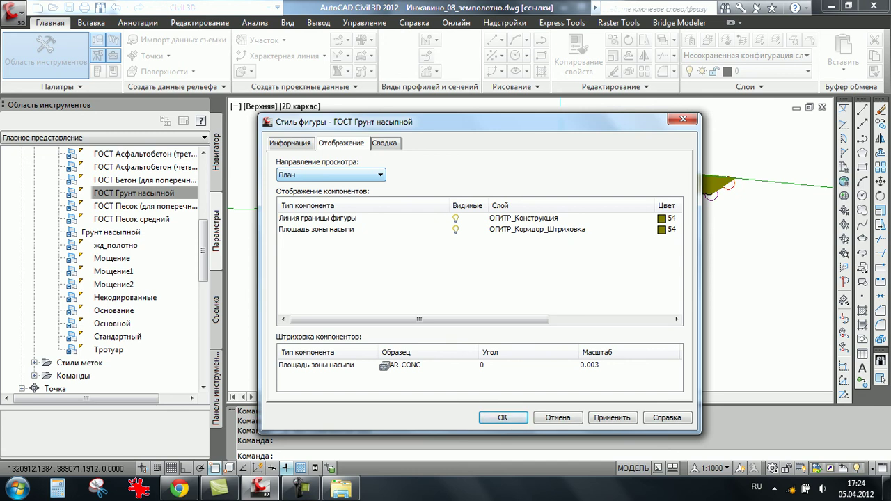
click(330, 175)
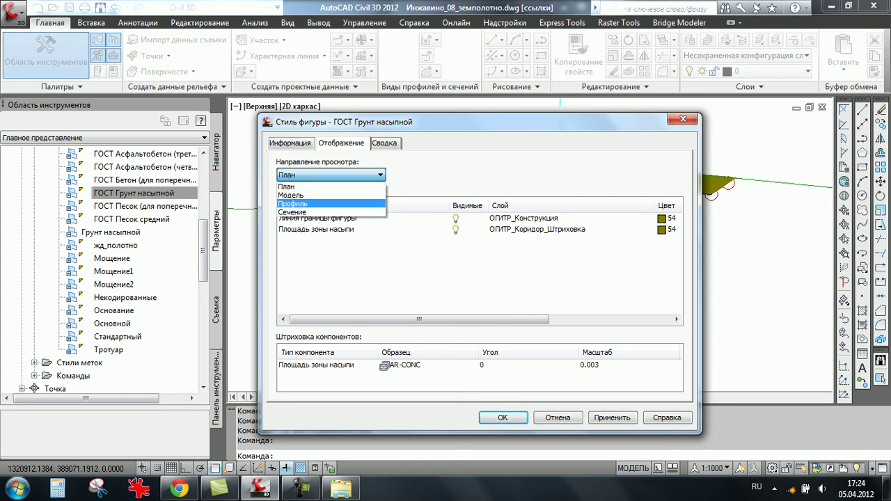
key(Escape)
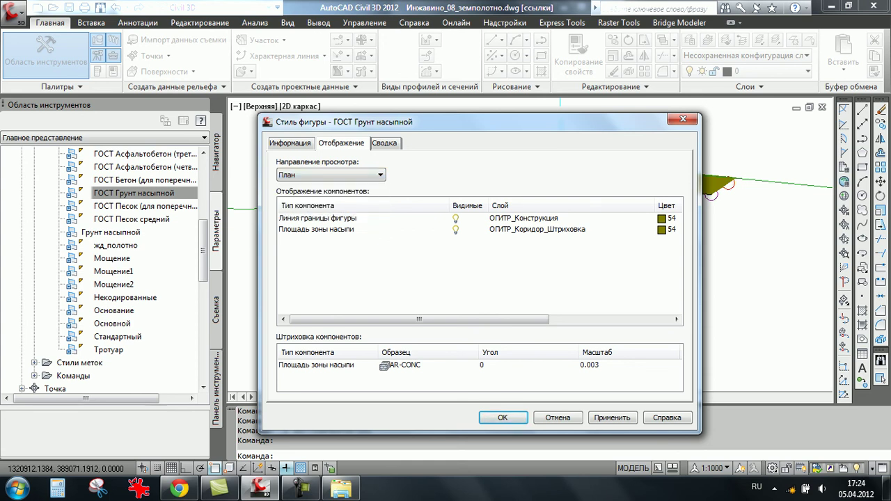
drag(473, 121, 530, 275)
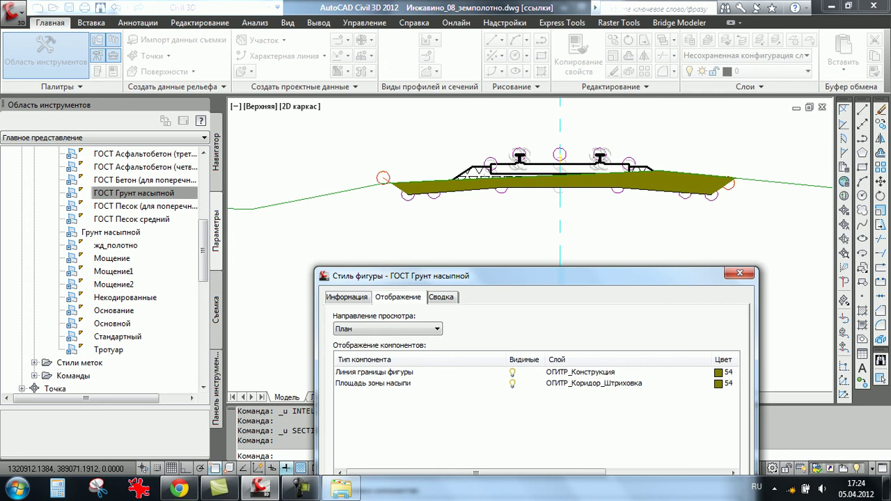
drag(418, 276, 323, 90)
click(341, 143)
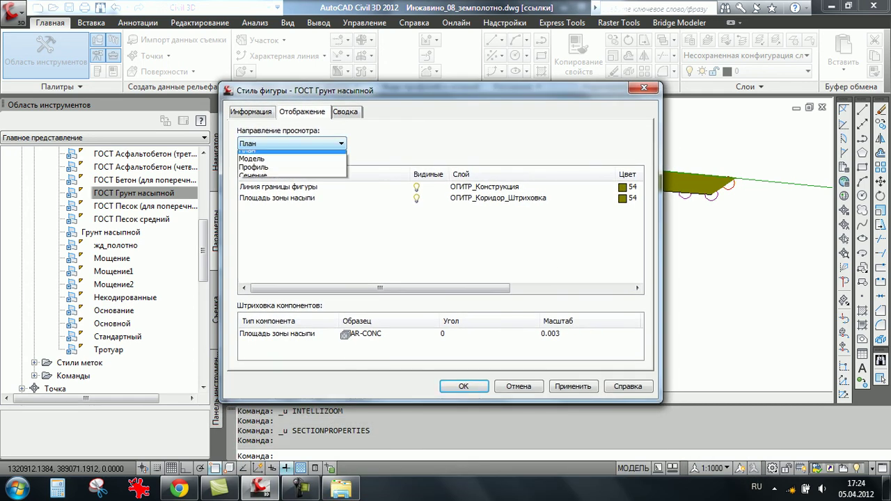
click(254, 180)
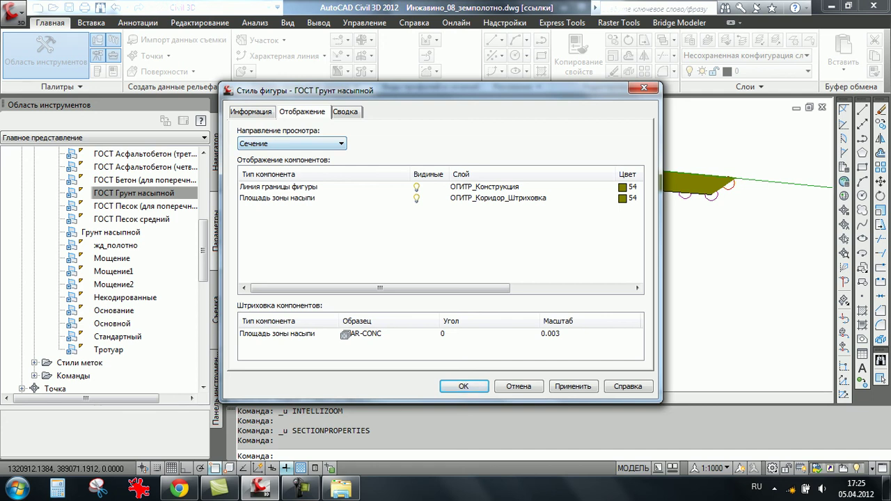
drag(418, 90, 256, 96)
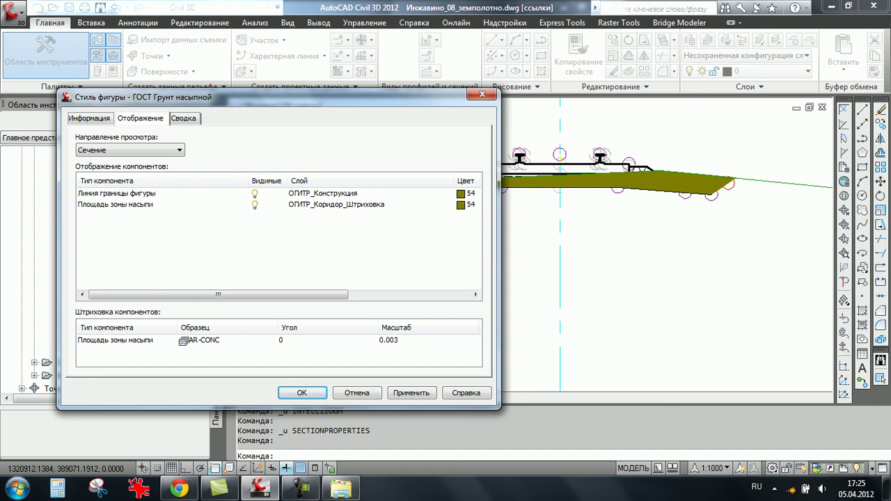
- Hide the shape boundary line and make the fill-area hatching red, colour 10
click(116, 193)
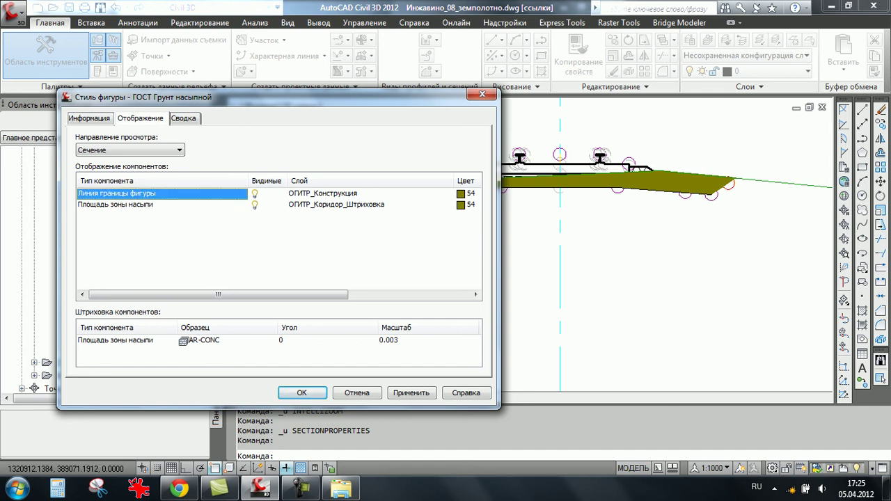
click(254, 194)
click(115, 204)
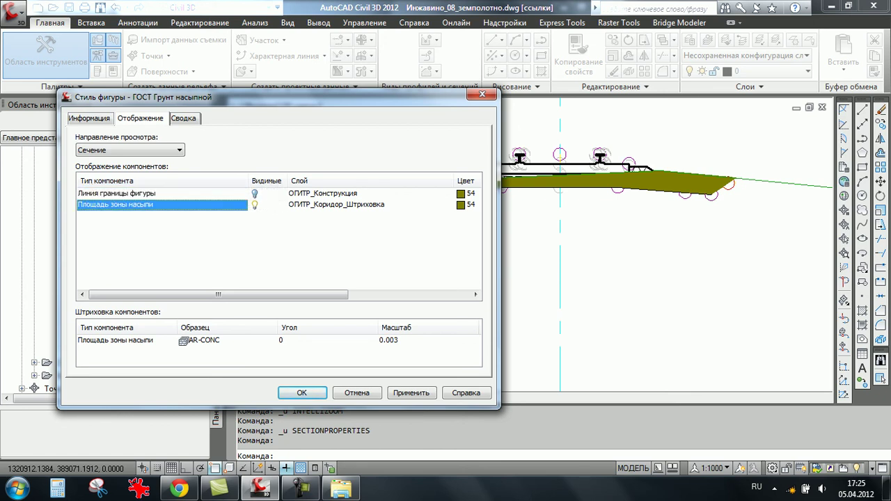
drag(218, 294, 321, 294)
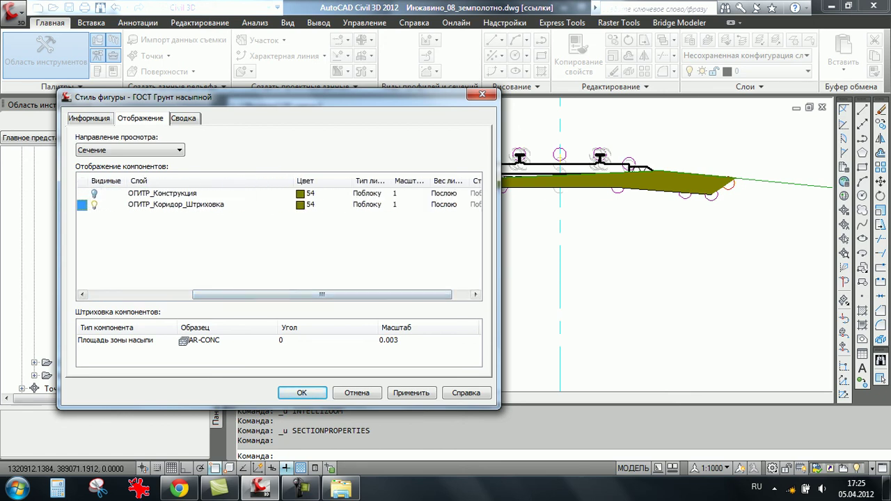
click(304, 204)
click(360, 192)
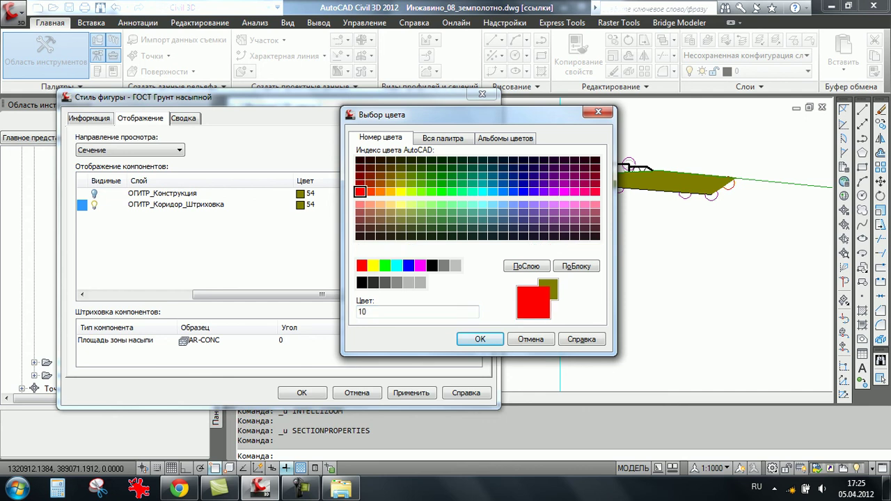
key(Return)
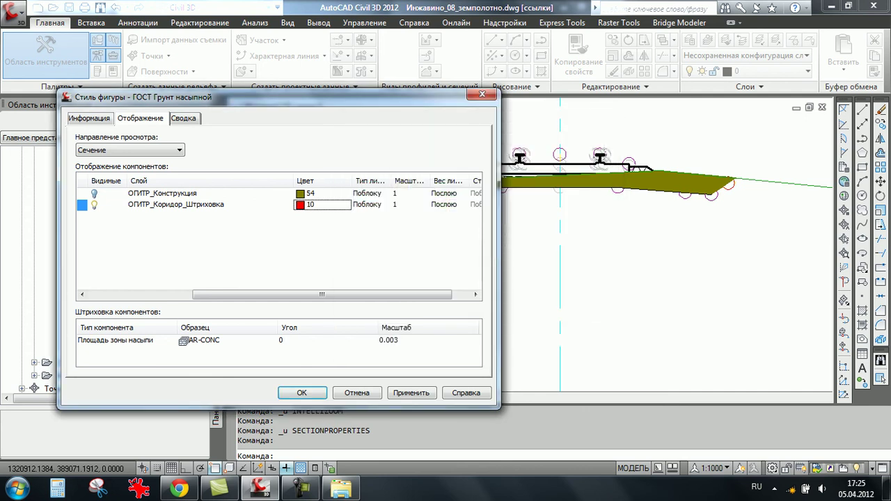
drag(321, 294, 218, 294)
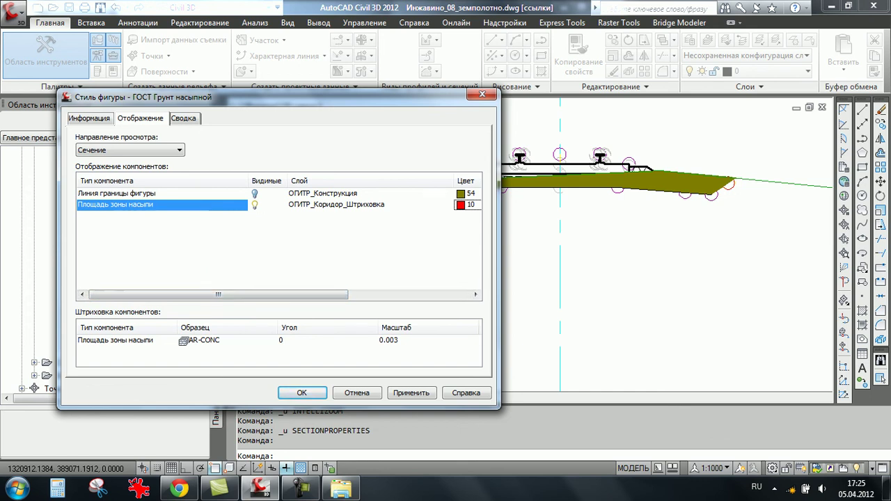
- Browse the fill area's hatch patterns and keep AR-CONC as the pattern
double_click(202, 340)
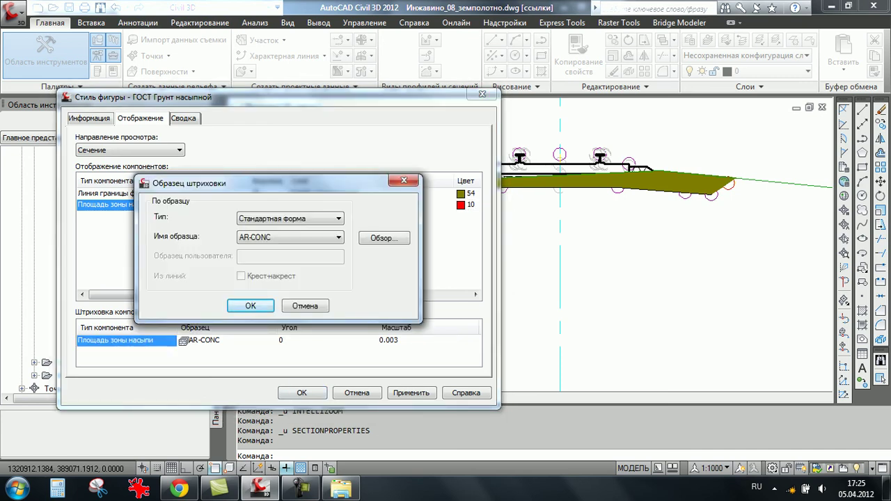
click(384, 238)
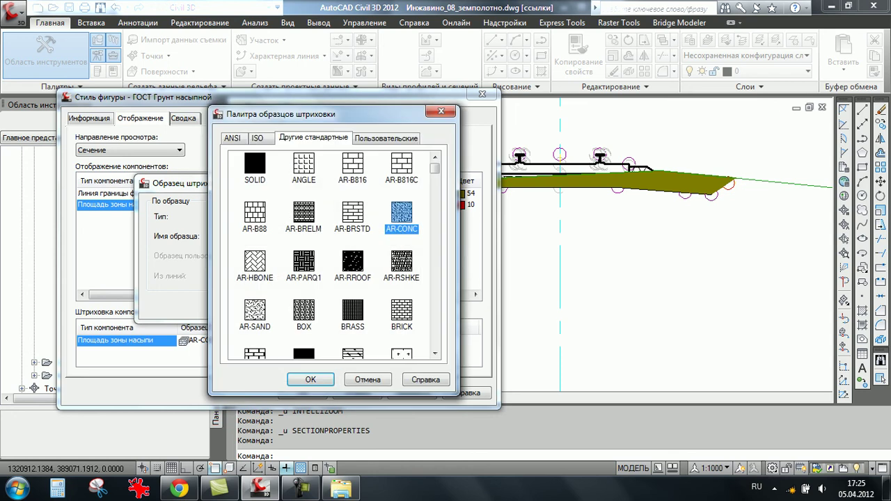
scroll(331, 250, down, 5)
scroll(330, 250, down, 5)
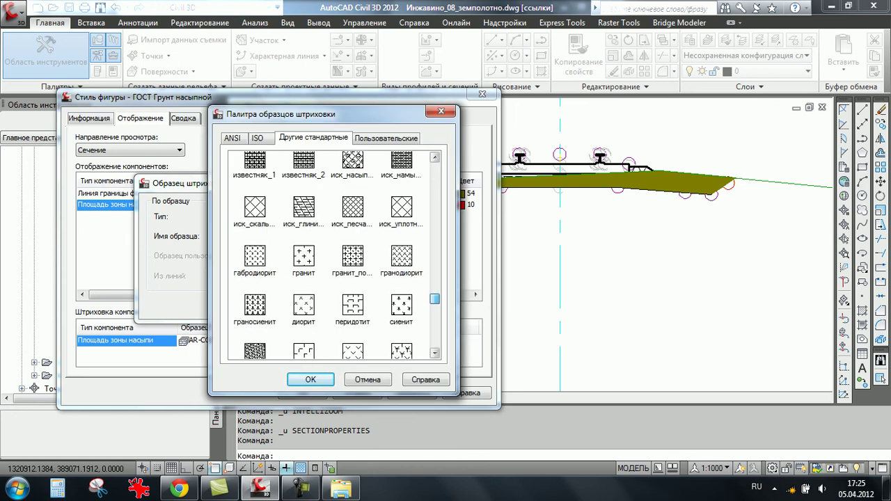
scroll(330, 251, down, 5)
scroll(330, 251, down, 5)
scroll(331, 254, up, 5)
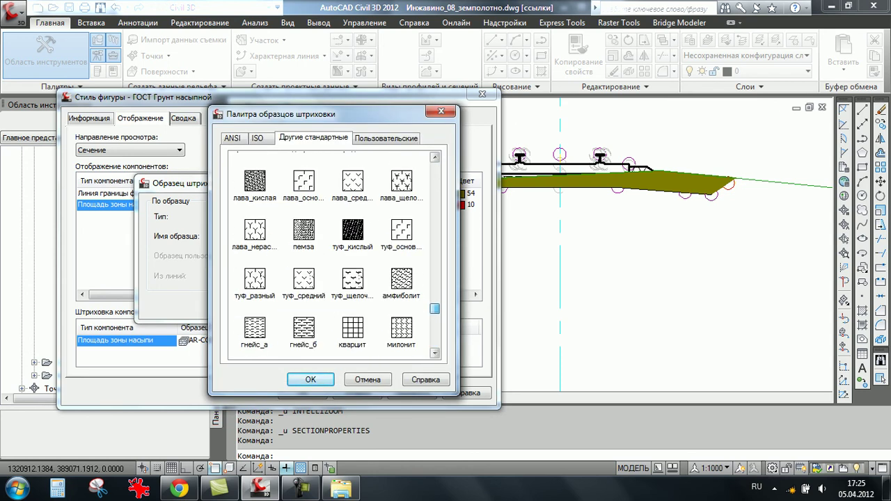
scroll(331, 254, up, 3)
scroll(331, 254, up, 3)
scroll(330, 254, up, 3)
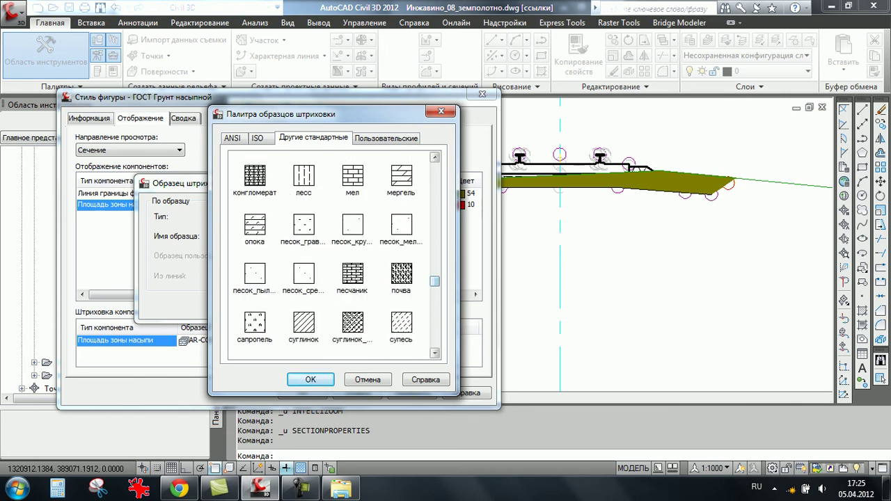
scroll(330, 254, up, 1)
scroll(330, 254, up, 1)
scroll(331, 254, up, 1)
scroll(331, 254, up, 1)
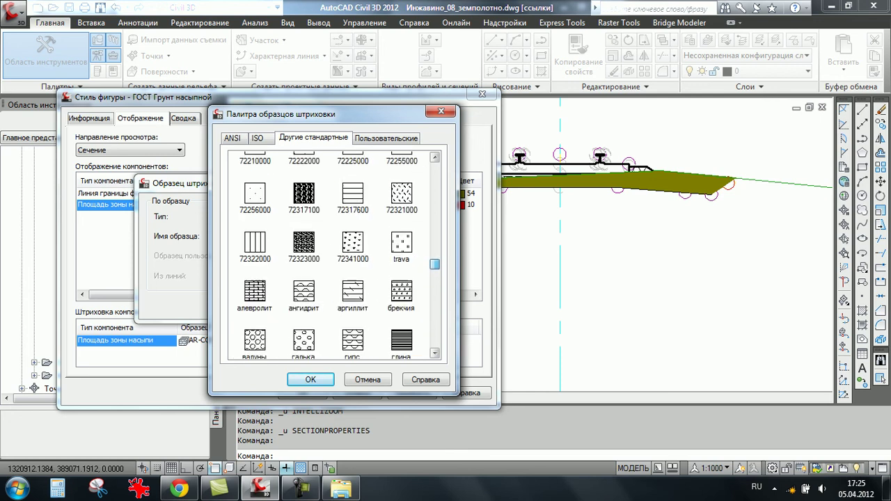
scroll(331, 254, up, 2)
scroll(330, 254, up, 2)
scroll(330, 254, up, 2)
scroll(331, 254, up, 2)
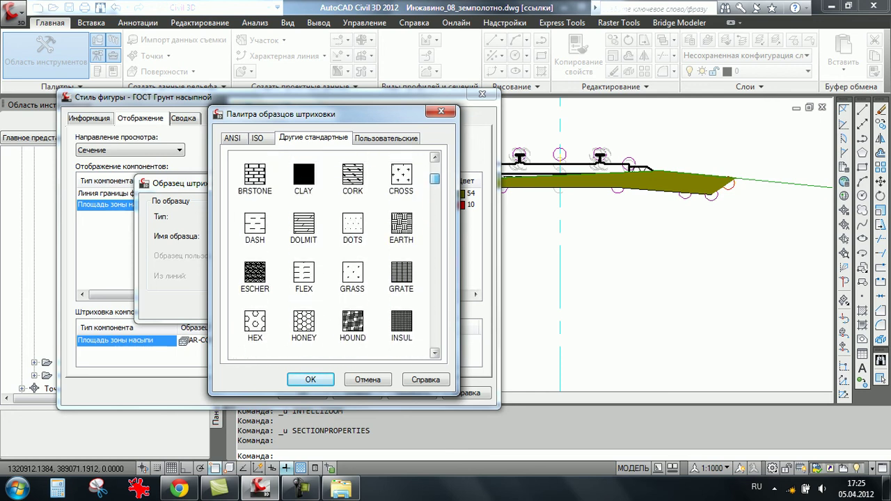
scroll(331, 254, up, 3)
scroll(331, 254, up, 1)
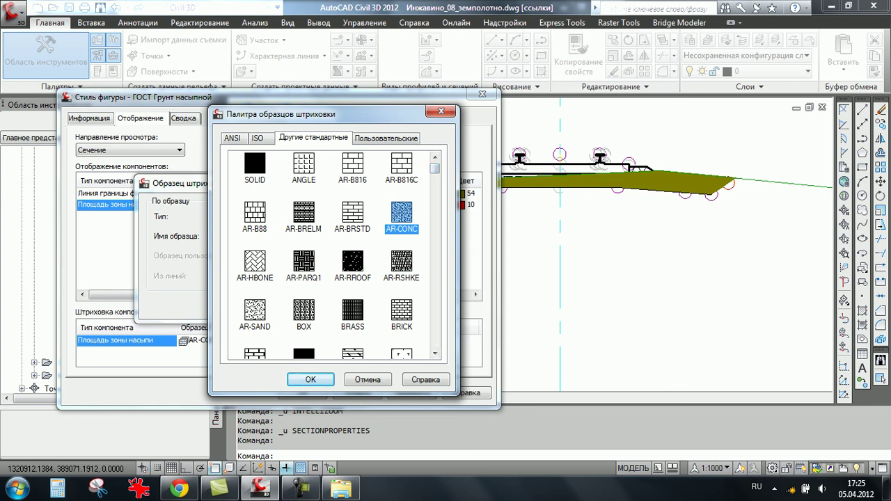
double_click(402, 212)
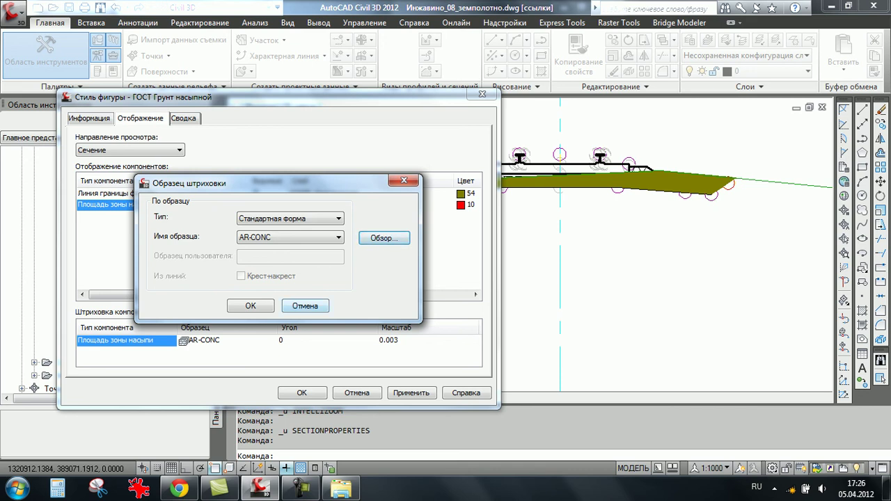
- Cancel the hatch dialog, set the hatch scale to 1 and apply the style
click(304, 305)
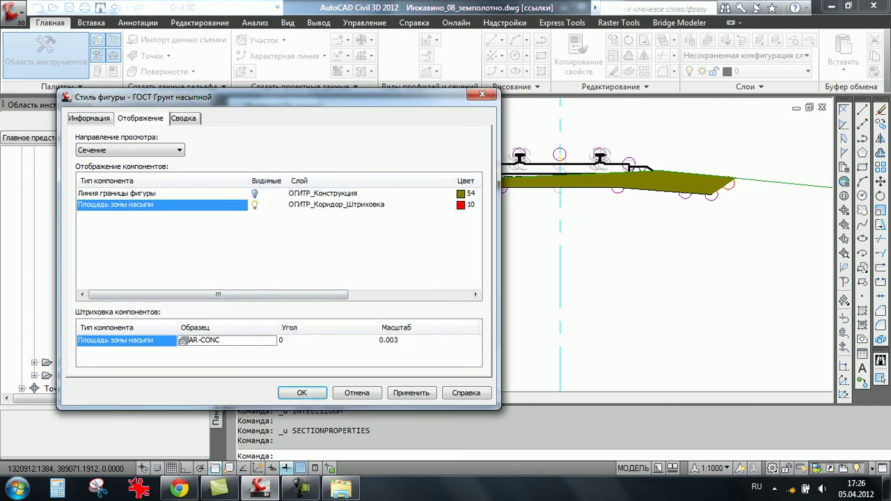
click(428, 341)
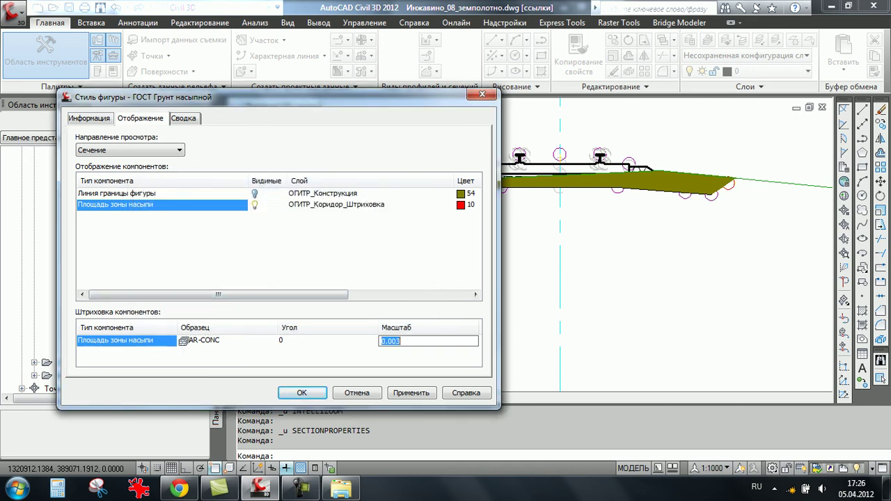
text(1)
key(Return)
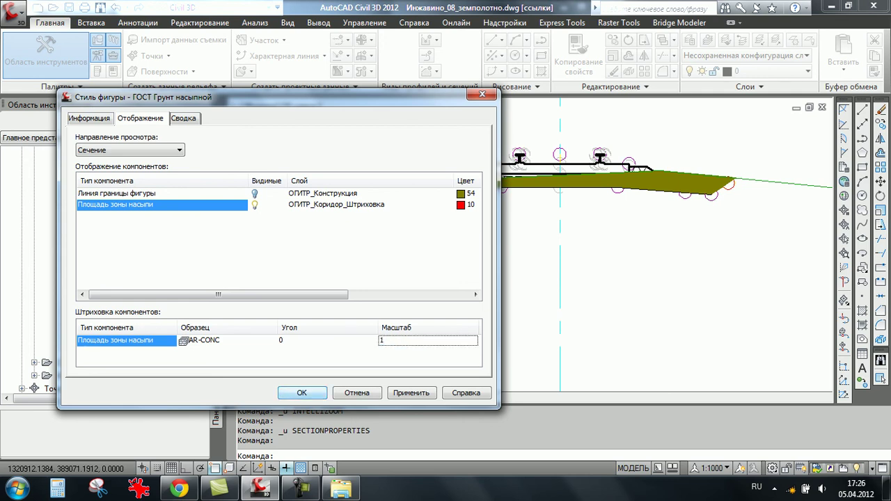
key(Return)
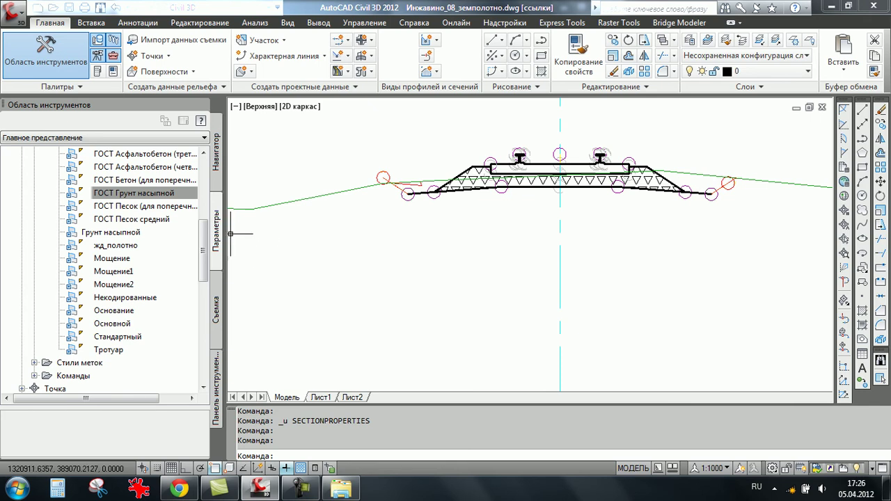
- Reopen the style and set the Сечение hatch scale to 0.1
right_click(168, 193)
click(209, 206)
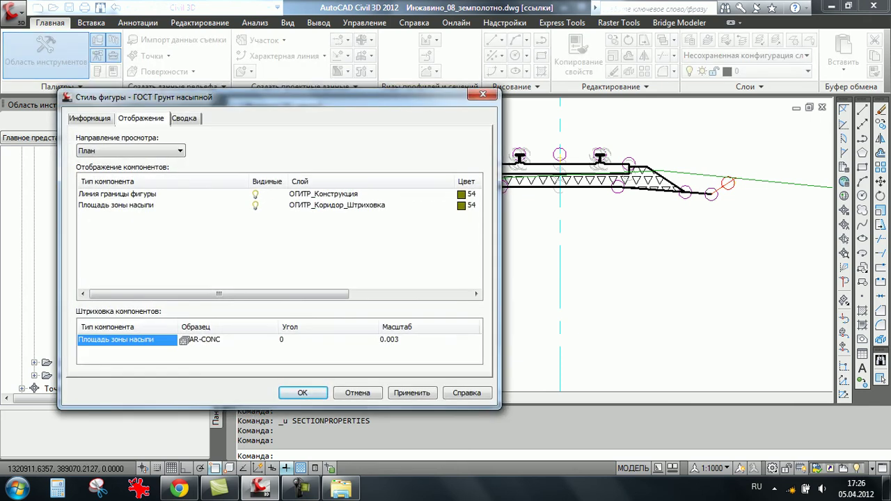
click(391, 340)
click(130, 151)
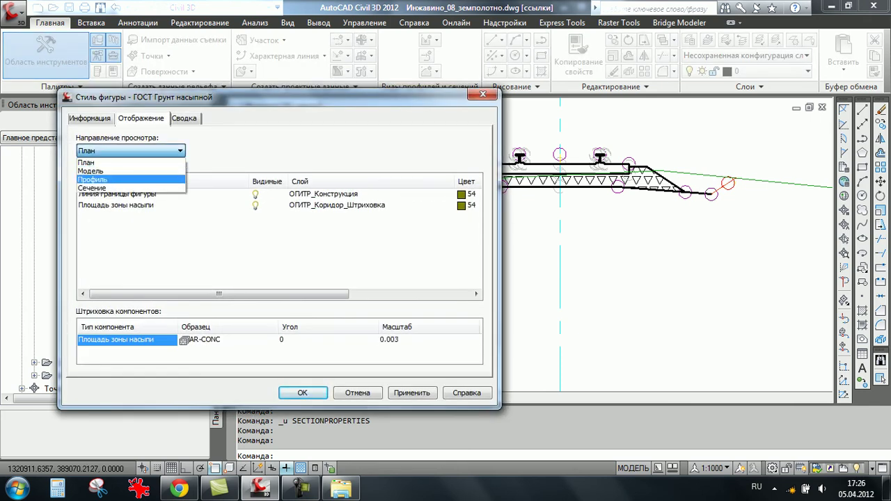
click(94, 187)
click(428, 340)
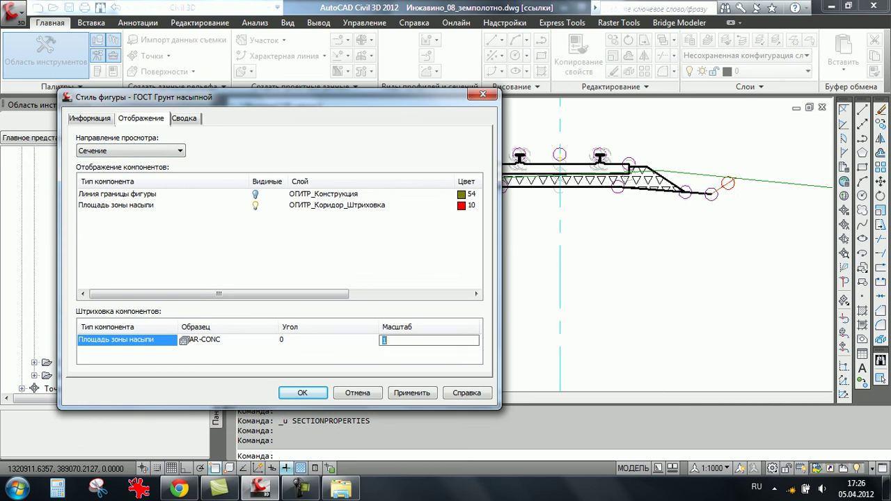
text(.1)
click(302, 393)
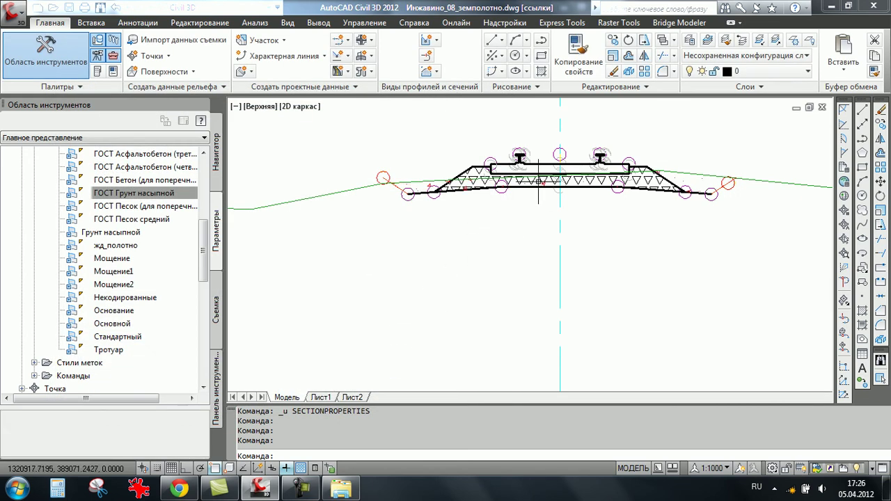
scroll(487, 177, up, 6)
scroll(463, 178, down, 4)
- Reopen the style and change the Сечение hatch scale to 0.025
right_click(173, 195)
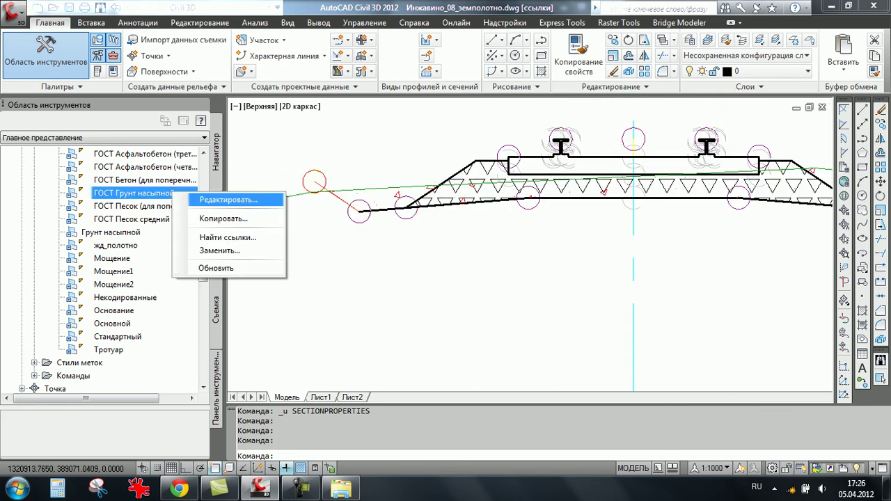
click(229, 200)
click(427, 339)
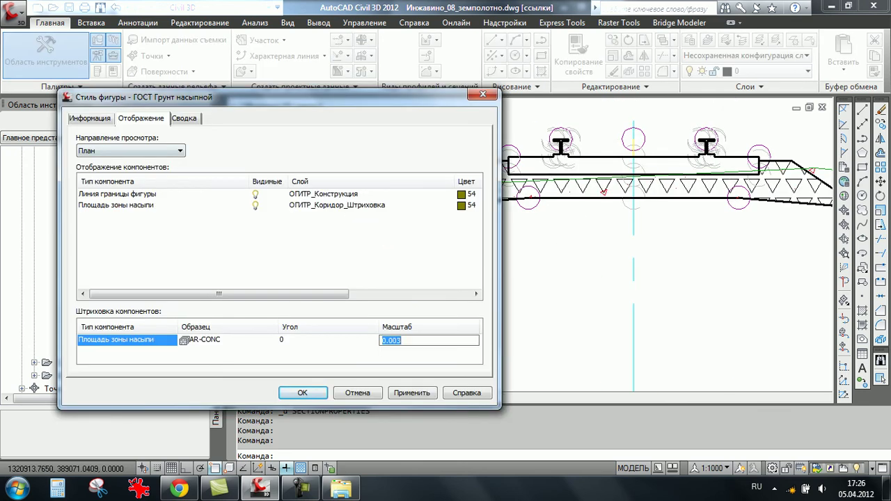
click(130, 150)
click(105, 190)
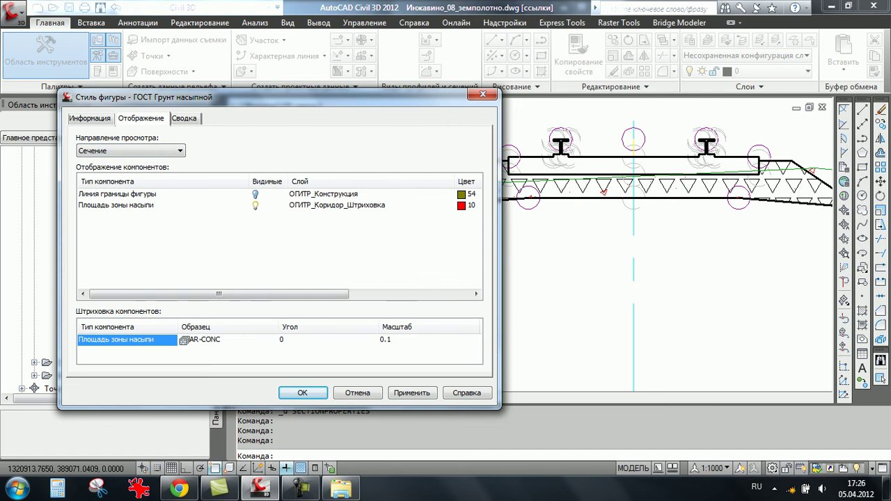
click(428, 340)
double_click(390, 339)
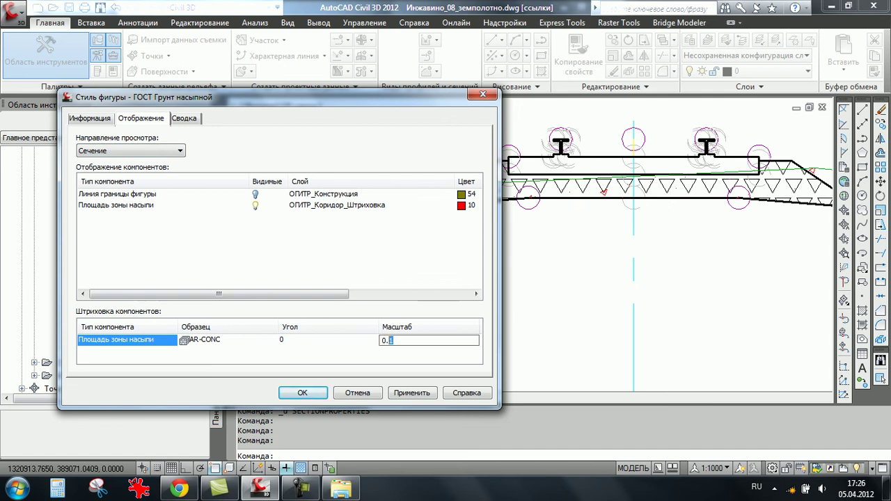
text(025)
key(Return)
key(Return)
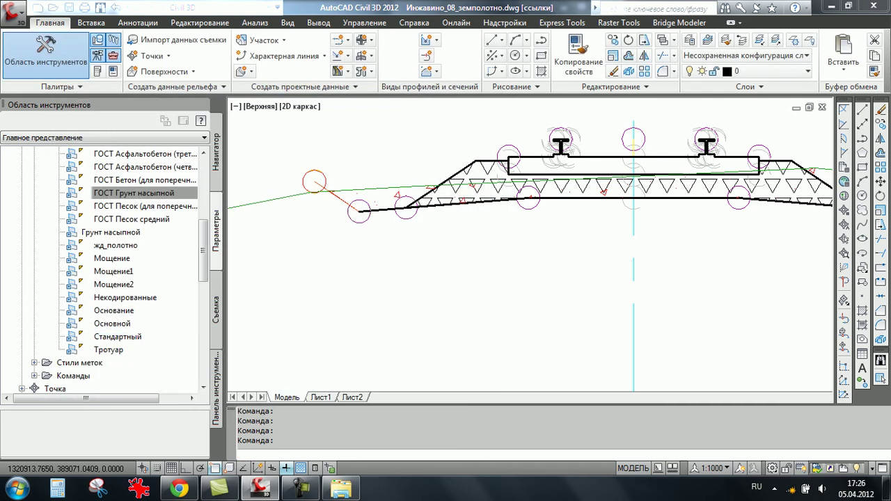
- Reopen ГОСТ Грунт насыпной, check the Сечение settings and confirm them
scroll(431, 214, up, 3)
scroll(431, 215, down, 3)
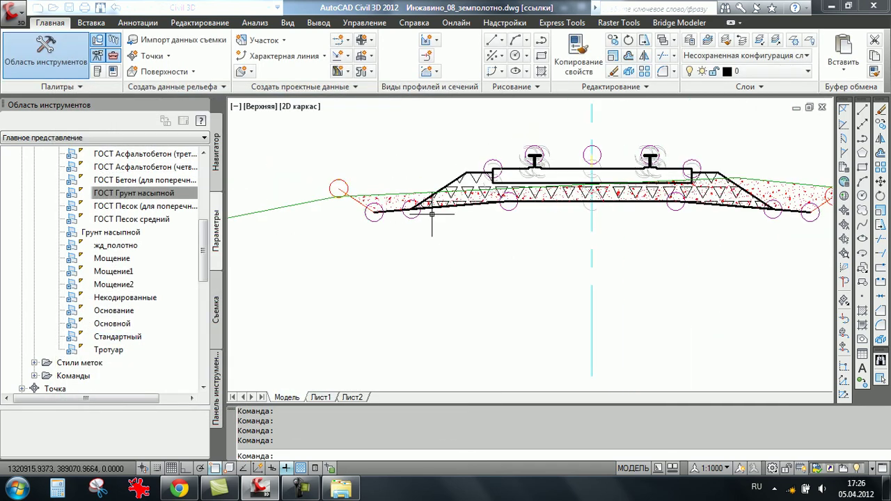
scroll(425, 207, down, 2)
scroll(402, 212, up, 1)
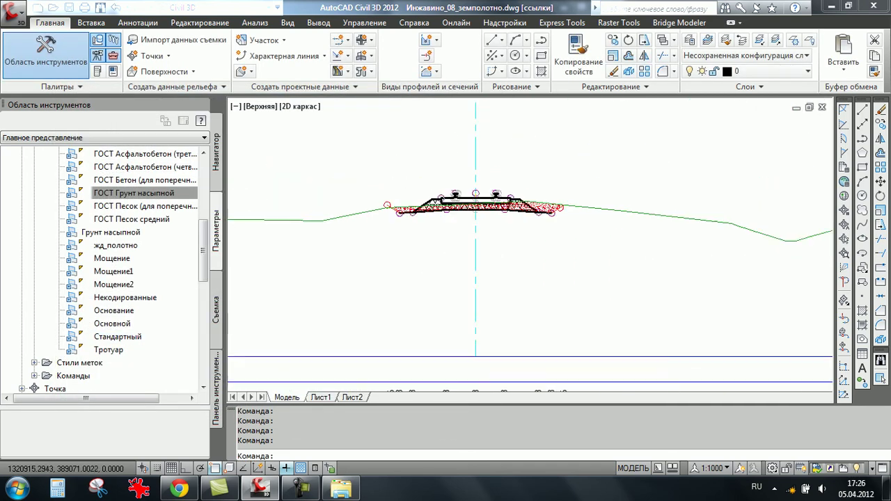
scroll(402, 212, up, 1)
scroll(402, 212, up, 1)
right_click(140, 193)
click(179, 199)
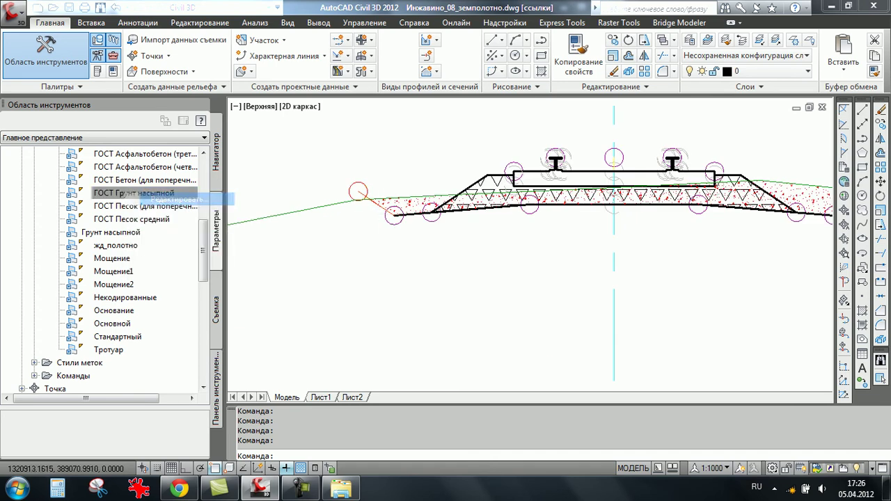
click(130, 150)
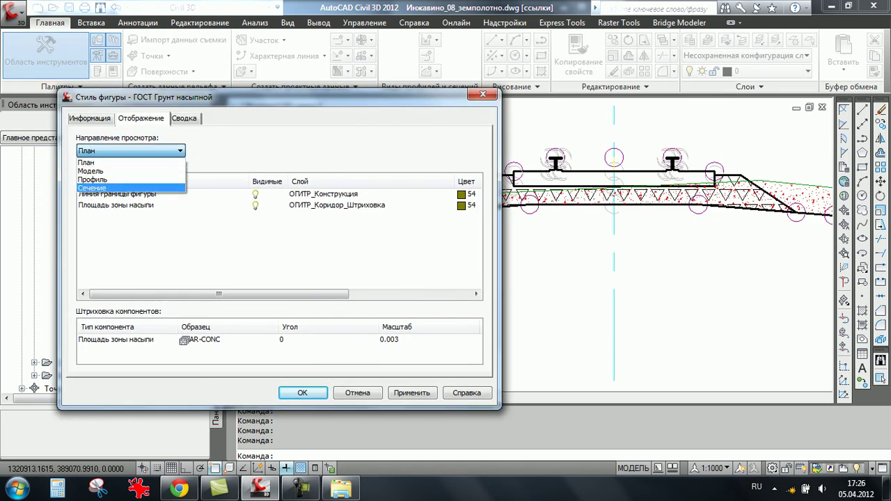
click(91, 187)
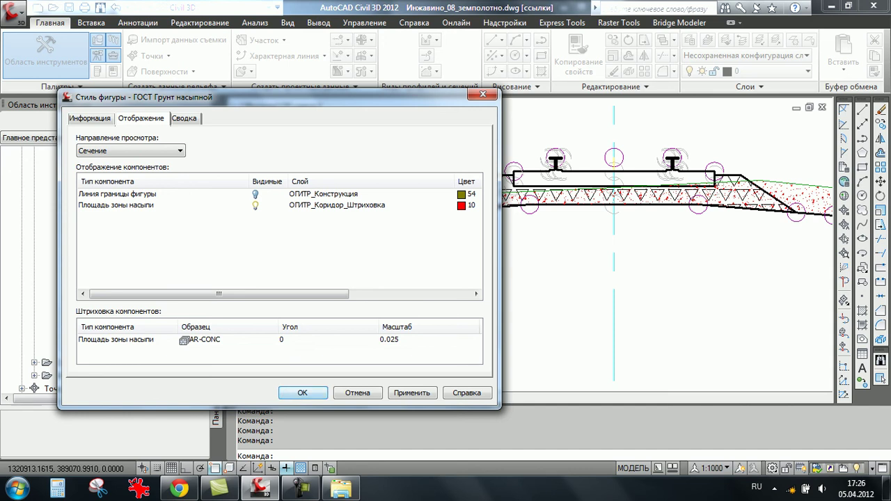
key(Return)
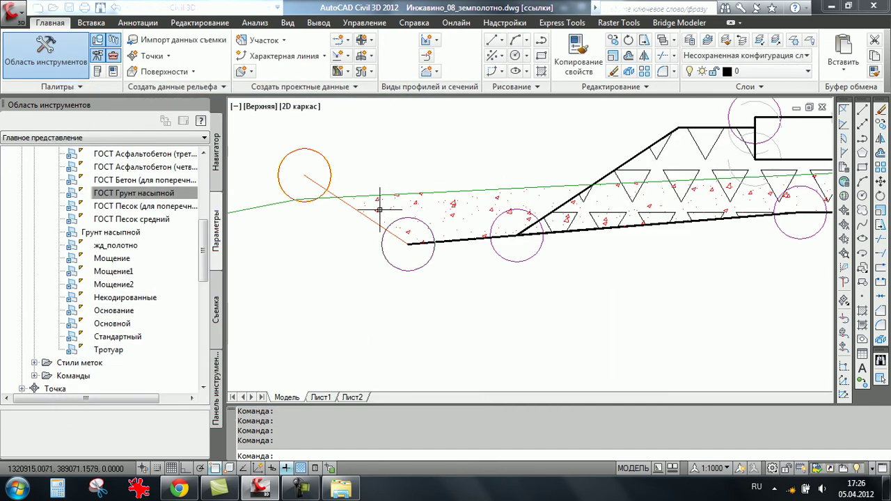
- Pan and zoom across the cross-sections to inspect the red AR-CONC embankment hatching
scroll(565, 206, down, 2)
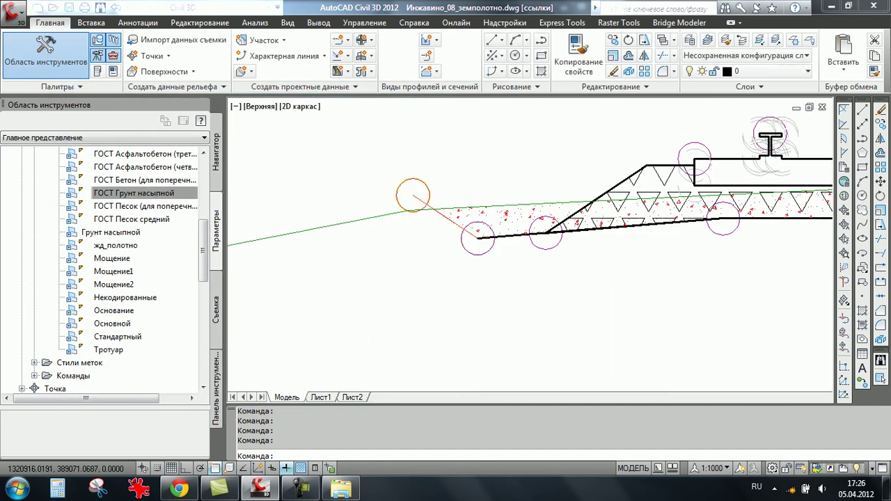
scroll(718, 231, down, 2)
middle_drag(719, 232, 364, 231)
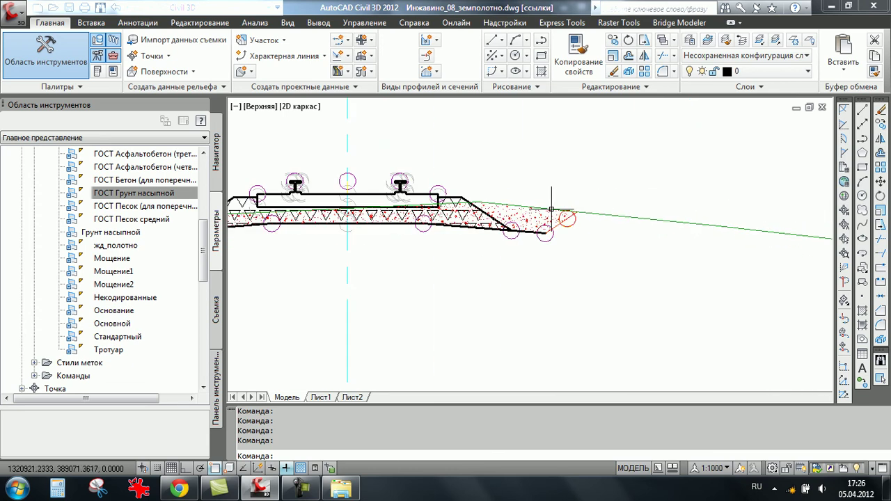
middle_drag(473, 206, 574, 212)
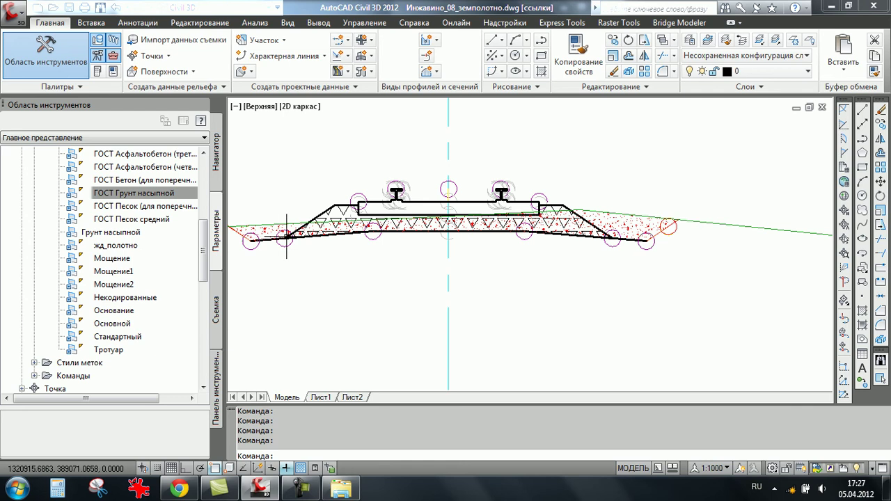
scroll(282, 238, up, 2)
scroll(286, 243, down, 5)
middle_drag(301, 255, 432, 256)
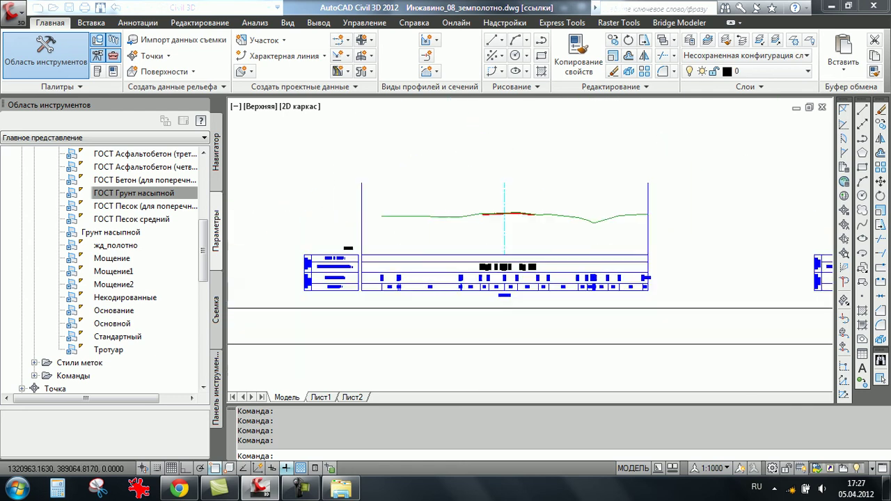
scroll(504, 231, up, 1)
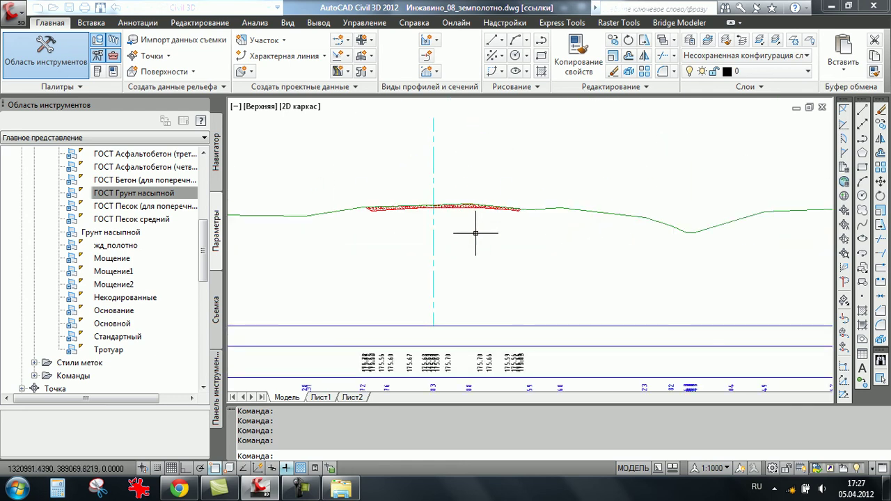
scroll(477, 235, down, 1)
scroll(477, 235, down, 2)
scroll(578, 245, up, 3)
scroll(598, 244, up, 3)
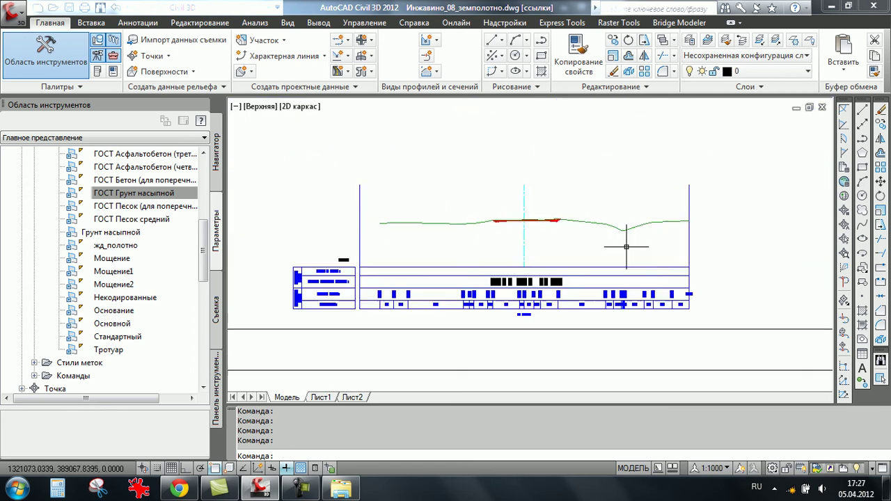
scroll(493, 215, up, 4)
scroll(515, 185, up, 1)
scroll(516, 192, down, 3)
scroll(517, 192, down, 2)
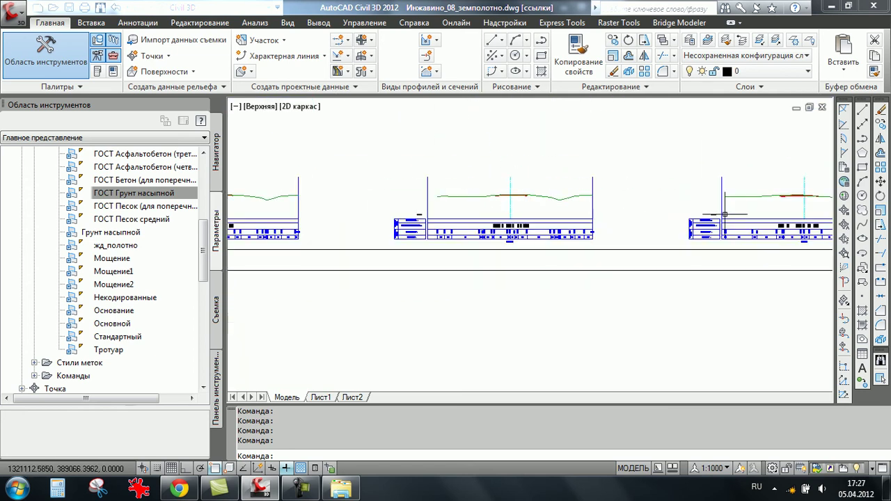
scroll(457, 209, up, 1)
scroll(457, 209, up, 2)
scroll(433, 207, up, 5)
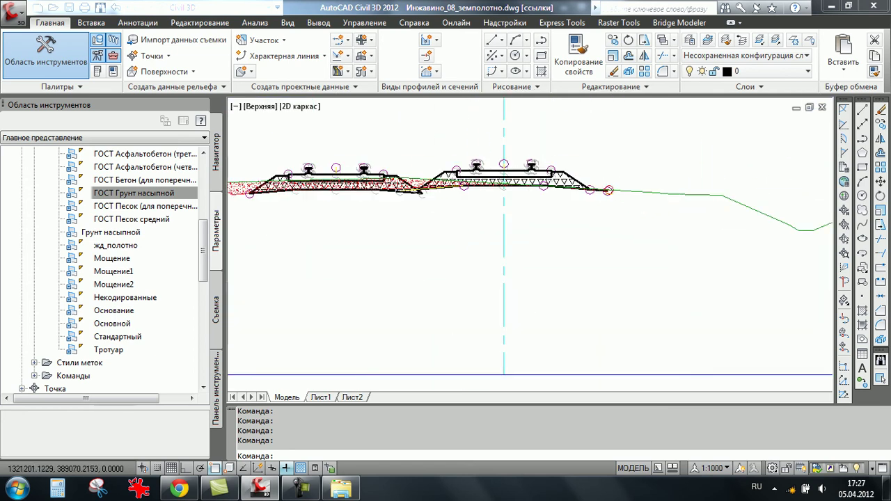
scroll(434, 208, up, 1)
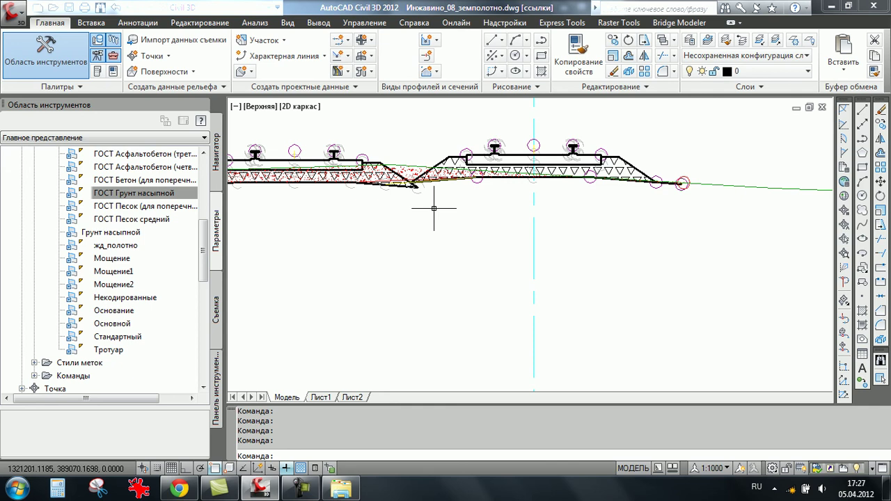
scroll(403, 200, up, 3)
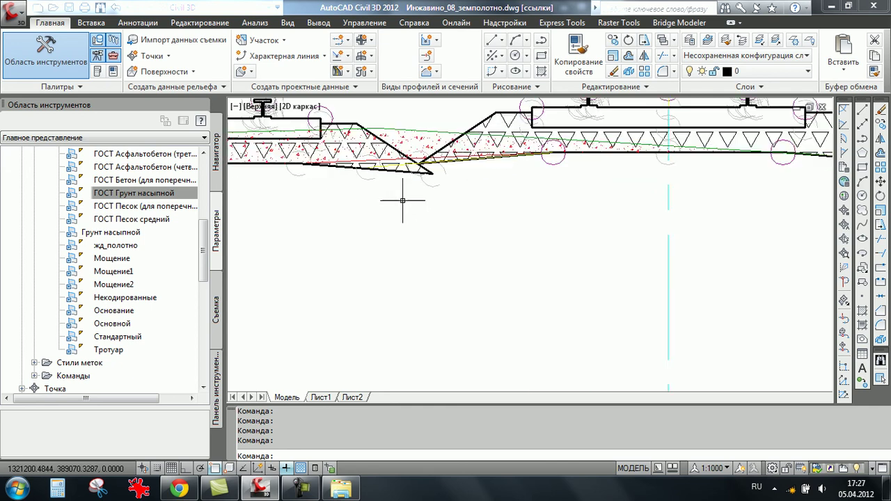
scroll(402, 201, down, 3)
scroll(402, 200, down, 2)
scroll(402, 200, down, 2)
scroll(402, 200, down, 2)
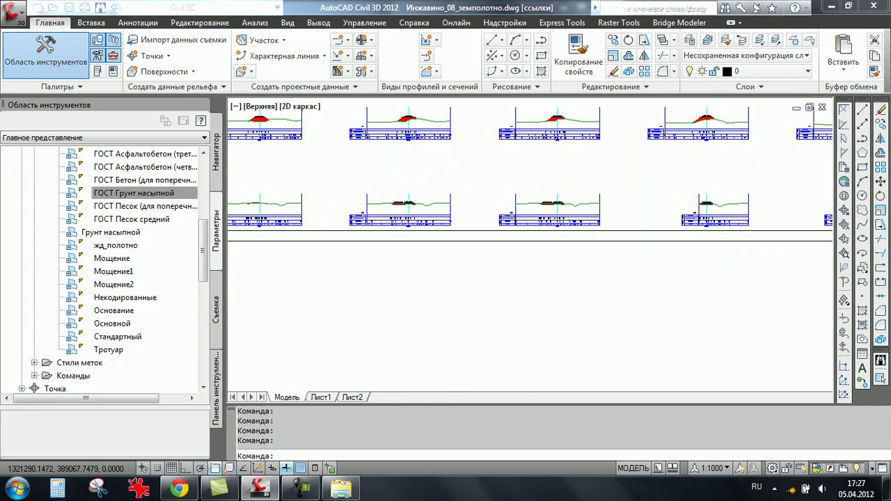
scroll(402, 200, up, 2)
scroll(402, 201, up, 6)
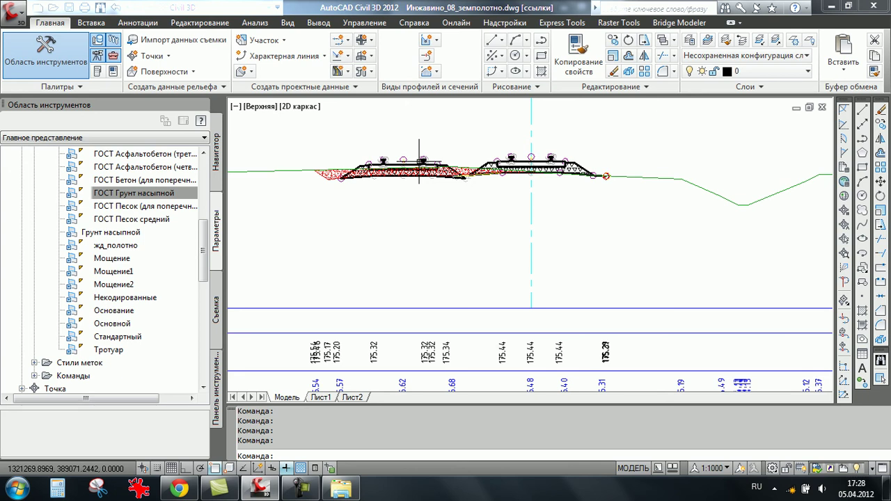
scroll(477, 174, up, 2)
scroll(473, 193, down, 3)
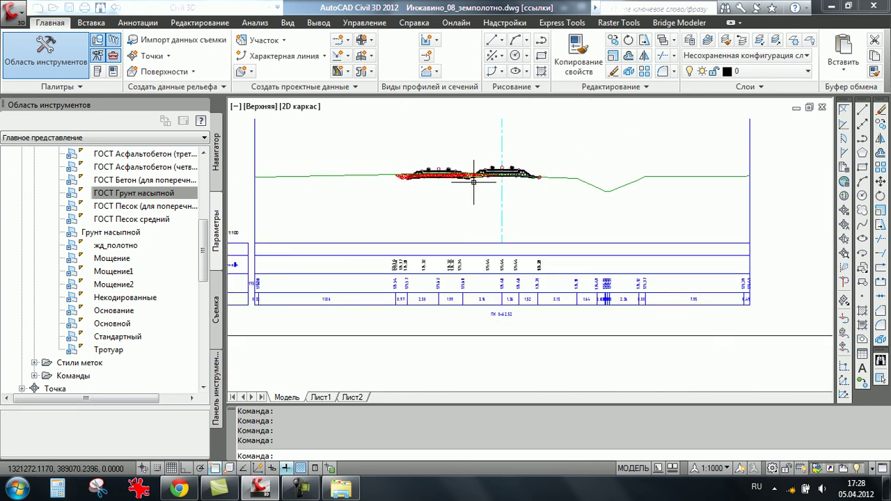
scroll(458, 207, down, 2)
scroll(458, 207, down, 2)
scroll(460, 206, down, 2)
scroll(730, 204, up, 2)
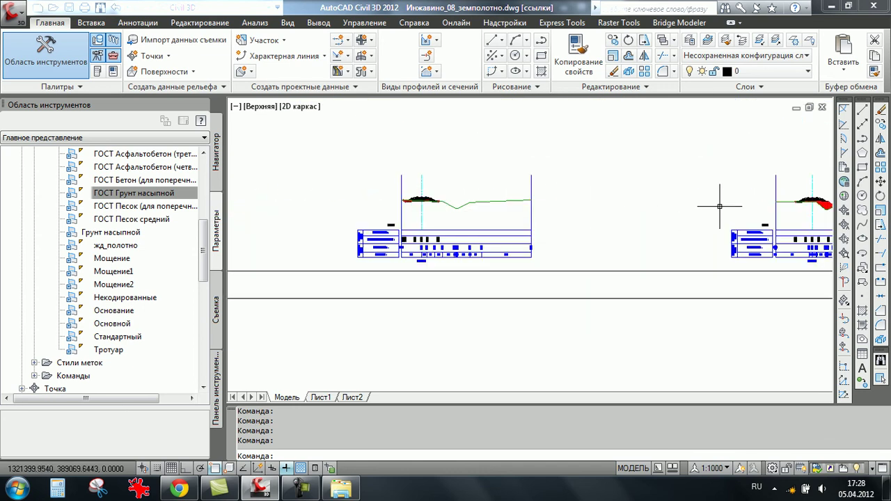
scroll(723, 227, up, 1)
scroll(723, 227, down, 2)
scroll(601, 183, up, 4)
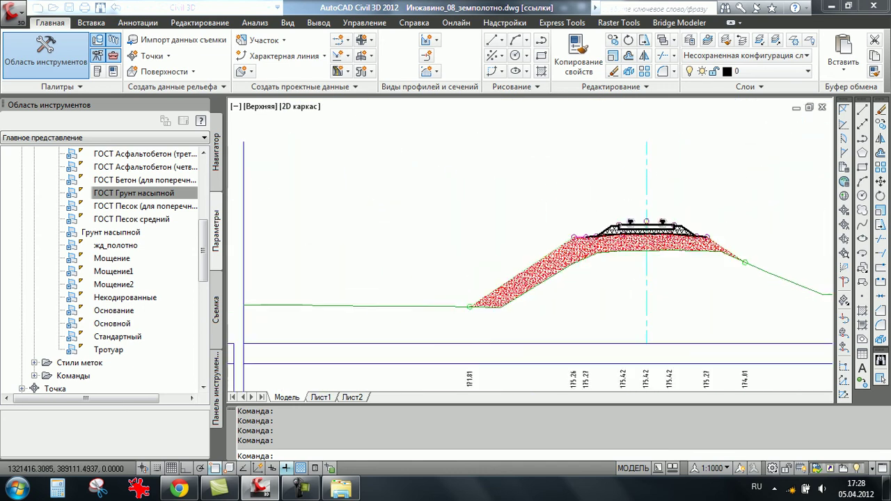
scroll(601, 183, down, 4)
scroll(599, 197, down, 3)
scroll(599, 197, up, 2)
scroll(602, 209, up, 2)
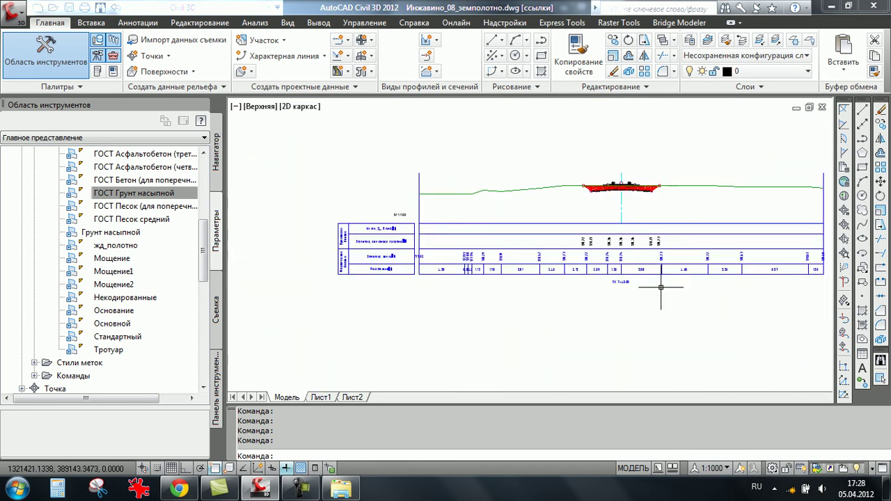
scroll(603, 220, up, 2)
scroll(592, 299, down, 3)
scroll(502, 321, up, 3)
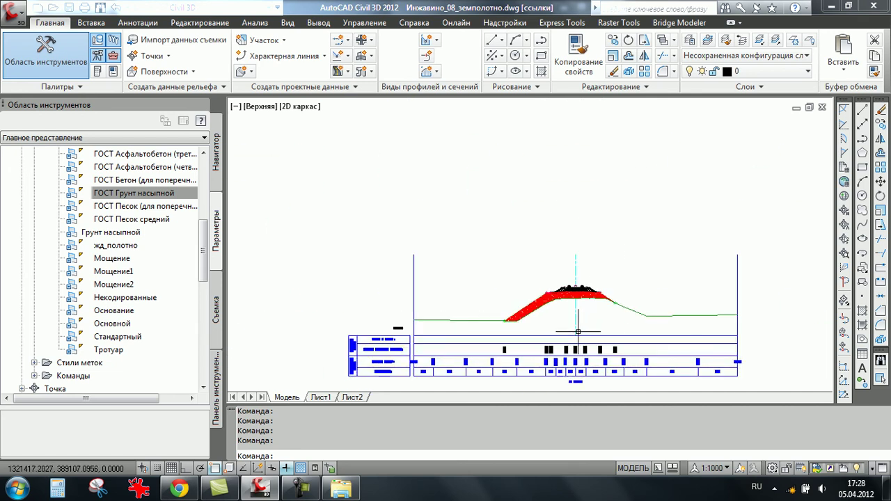
scroll(503, 321, up, 1)
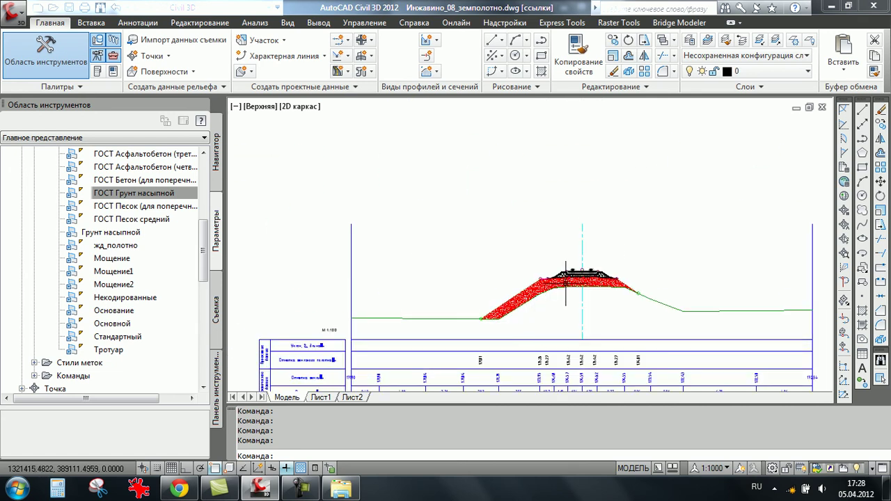
scroll(565, 284, up, 2)
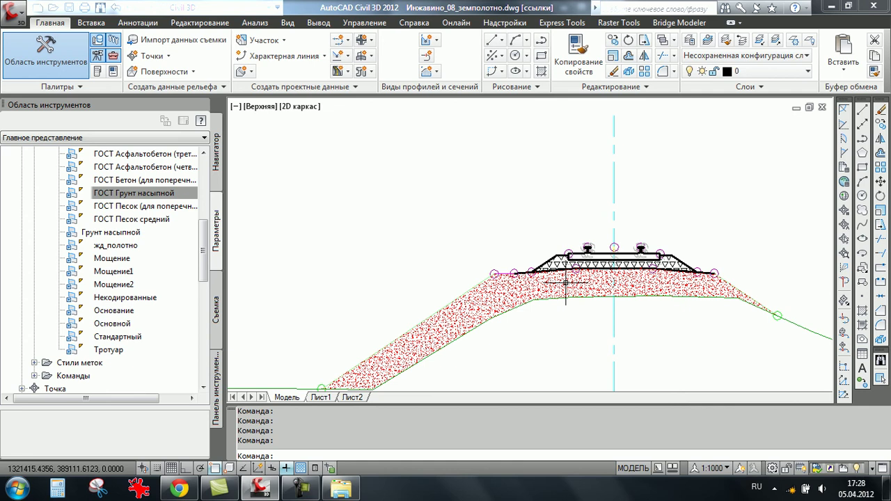
scroll(565, 282, down, 1)
scroll(550, 268, down, 2)
scroll(533, 251, down, 2)
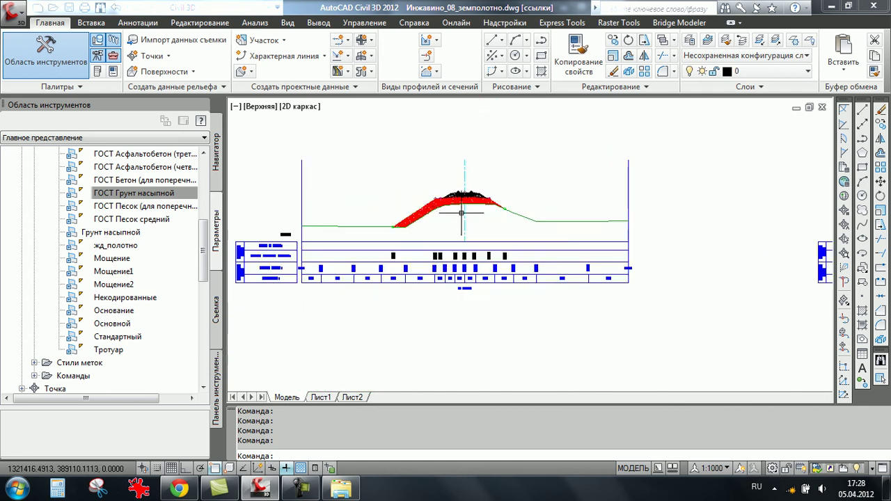
scroll(517, 235, down, 2)
scroll(668, 235, up, 2)
scroll(612, 226, up, 2)
scroll(557, 218, up, 1)
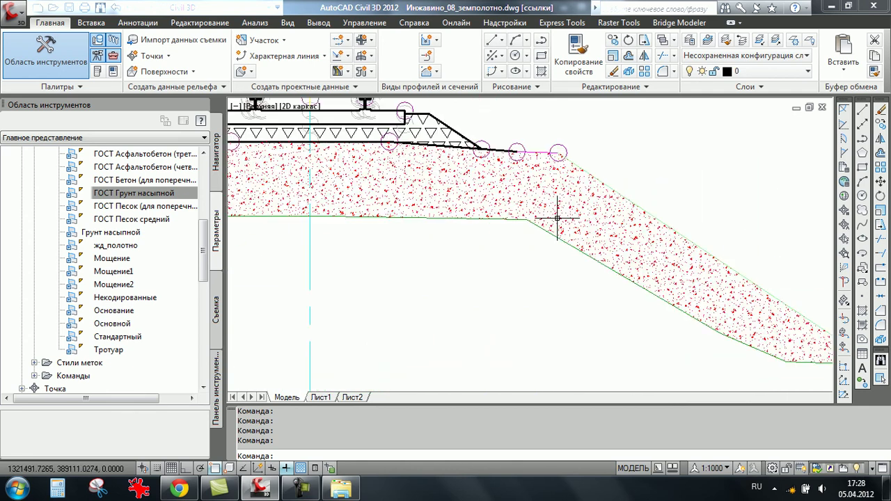
scroll(550, 209, down, 3)
scroll(613, 229, down, 2)
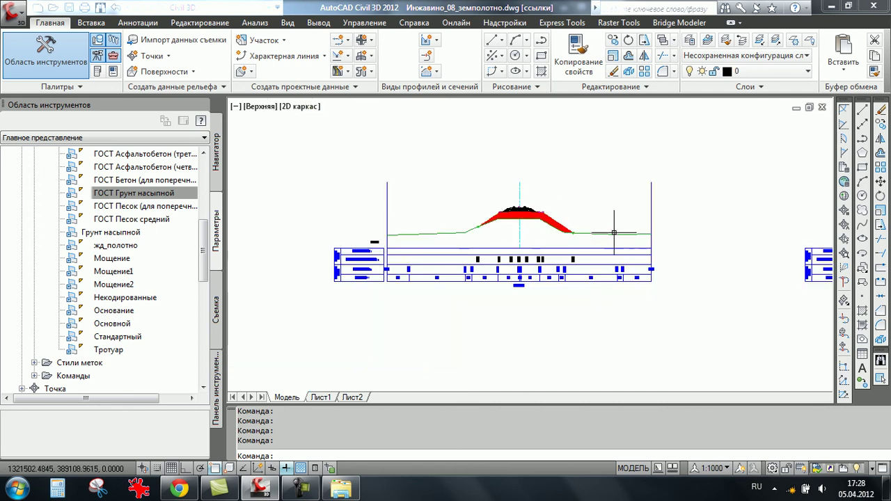
scroll(717, 237, down, 1)
scroll(627, 205, up, 4)
scroll(641, 192, up, 2)
scroll(613, 193, down, 3)
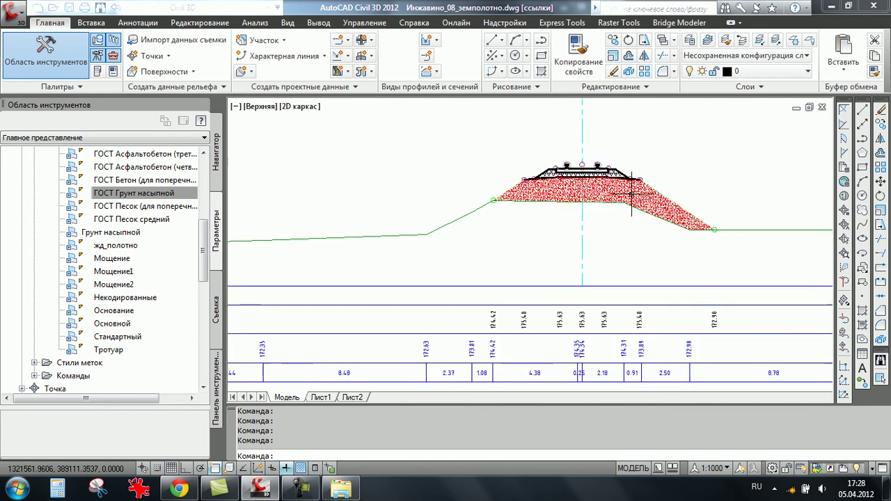
scroll(565, 151, up, 2)
scroll(557, 177, up, 2)
scroll(502, 223, down, 3)
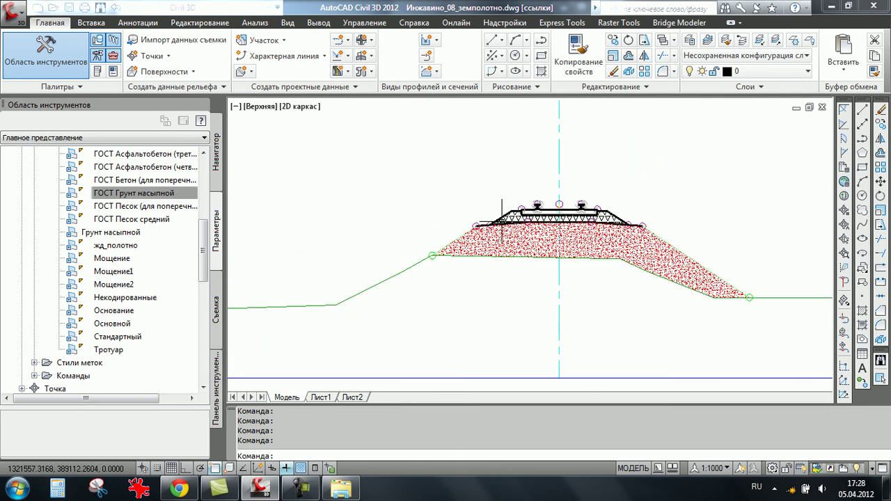
scroll(506, 230, down, 2)
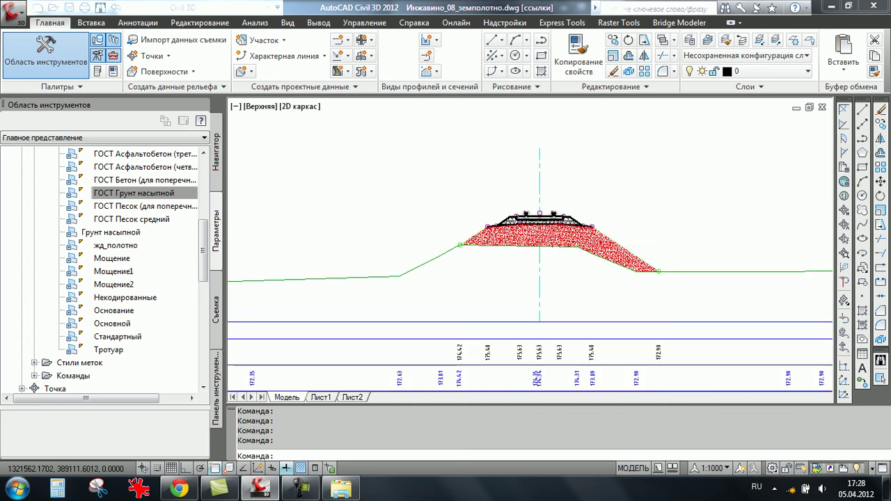
scroll(587, 230, up, 3)
scroll(575, 218, up, 4)
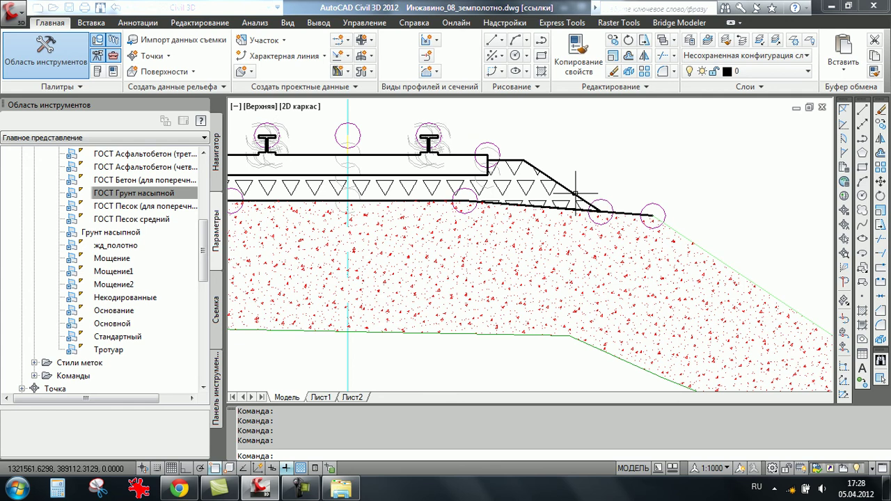
- Collapse the figure styles and open the ЖД_коды code set style for editing
scroll(389, 181, down, 2)
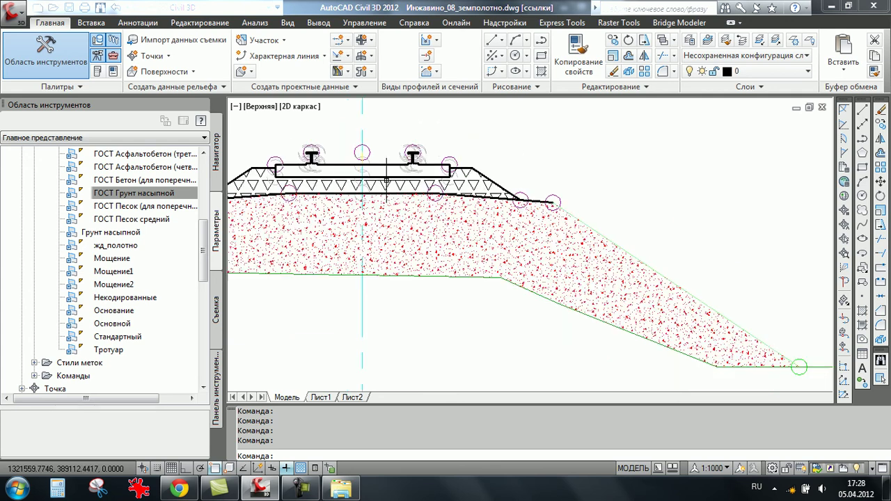
middle_drag(362, 181, 481, 200)
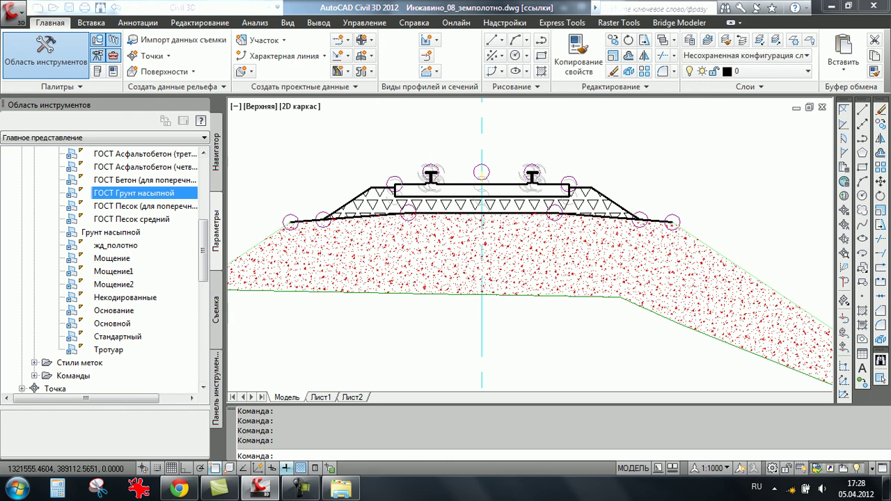
scroll(203, 251, up, 2)
scroll(203, 250, up, 2)
scroll(203, 209, up, 2)
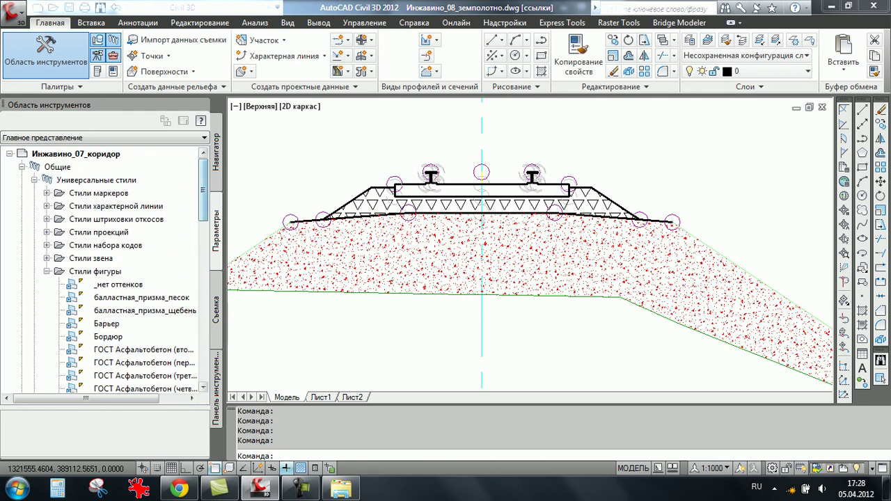
double_click(95, 271)
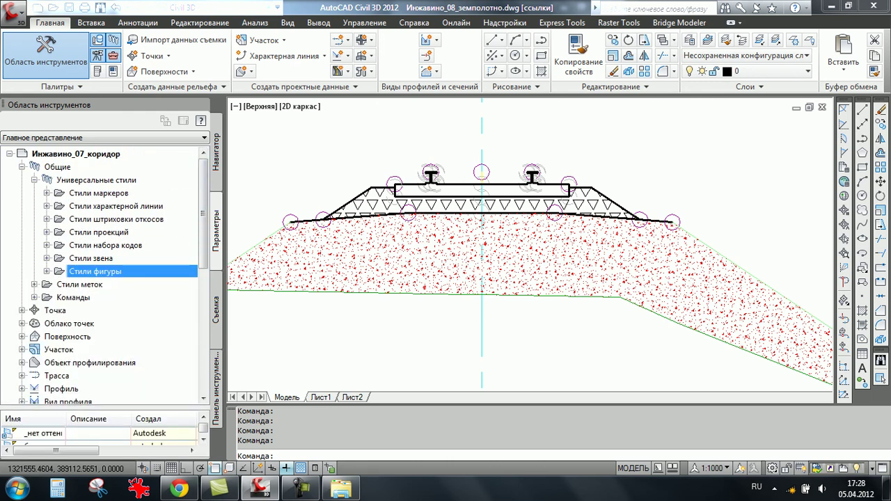
click(46, 245)
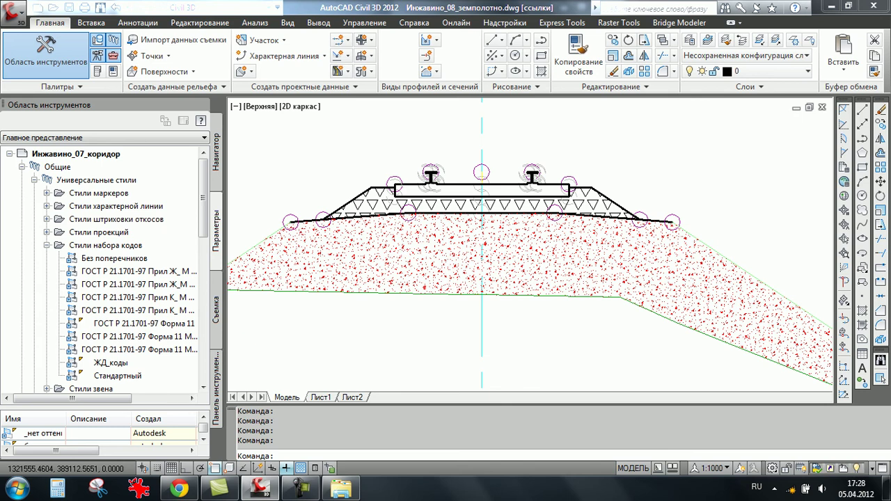
right_click(111, 362)
click(155, 365)
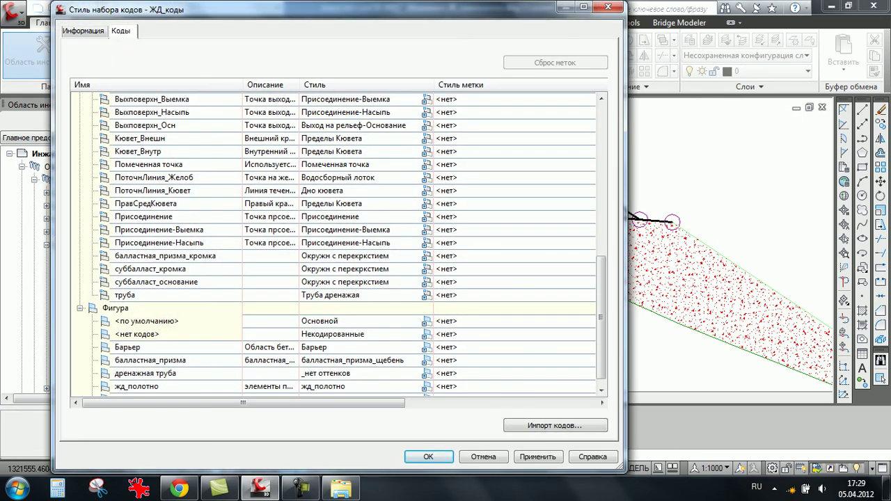
scroll(334, 244, up, 3)
scroll(334, 244, up, 10)
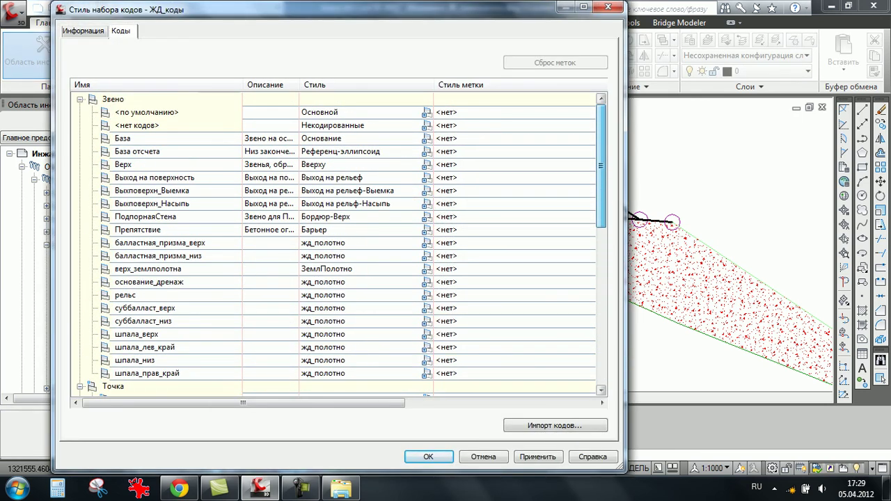
- Review the point codes and inspect the Основной marker style without changing it
click(80, 98)
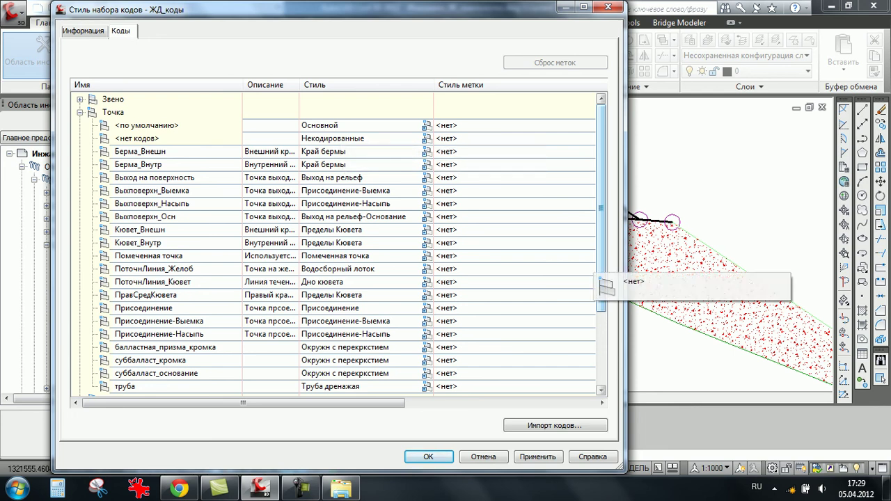
click(600, 390)
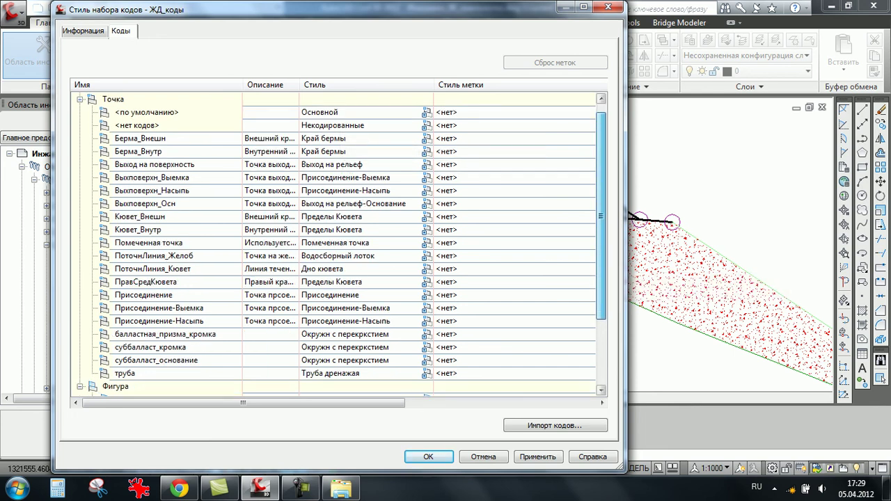
scroll(338, 243, up, 1)
scroll(339, 242, up, 2)
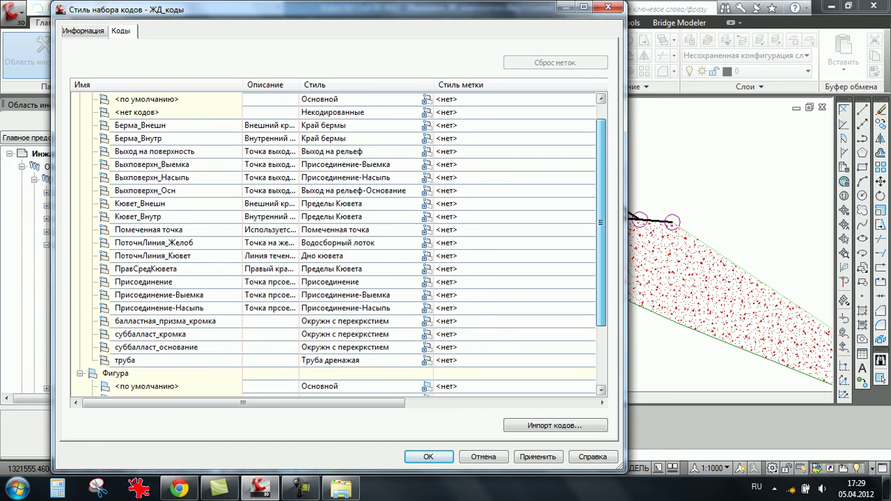
scroll(338, 242, up, 1)
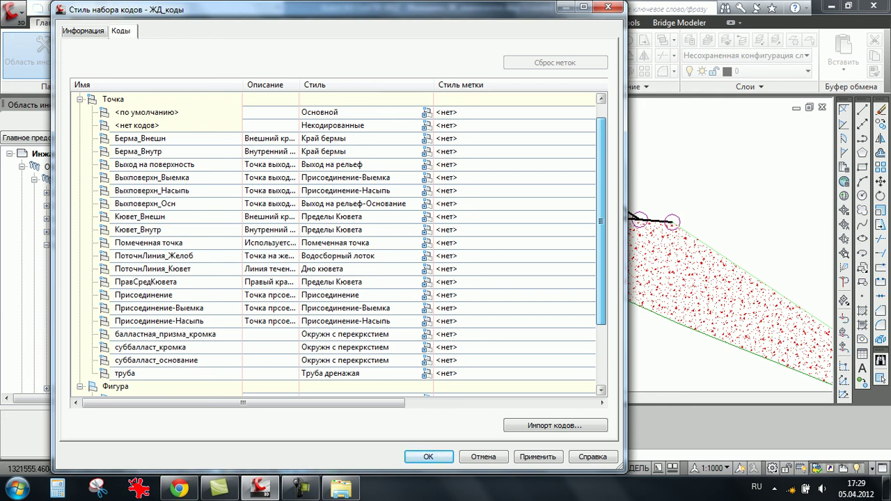
click(426, 112)
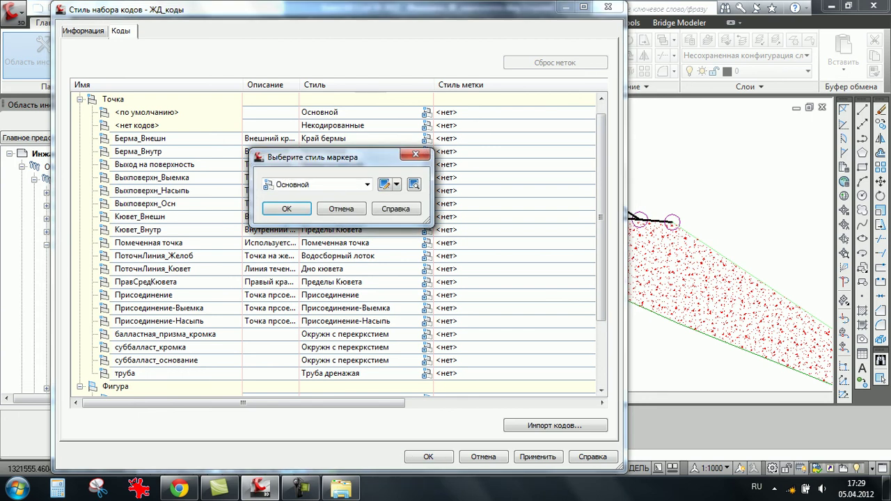
click(396, 184)
click(487, 226)
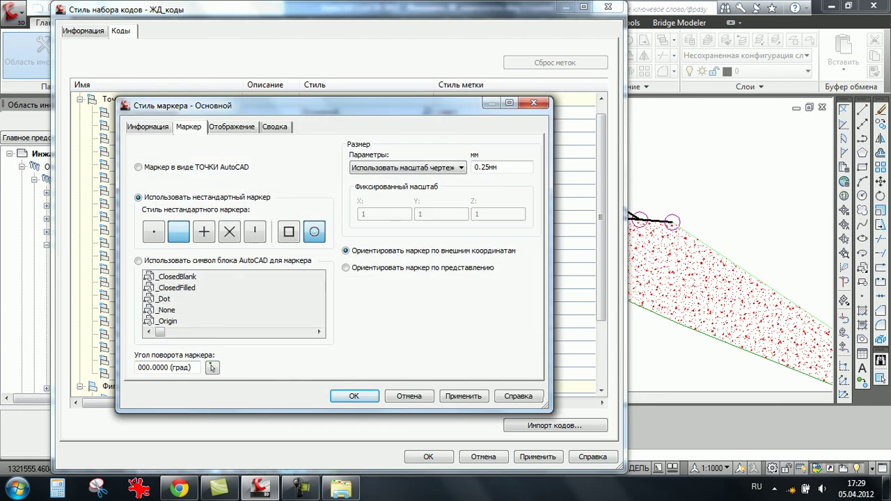
click(231, 126)
click(410, 396)
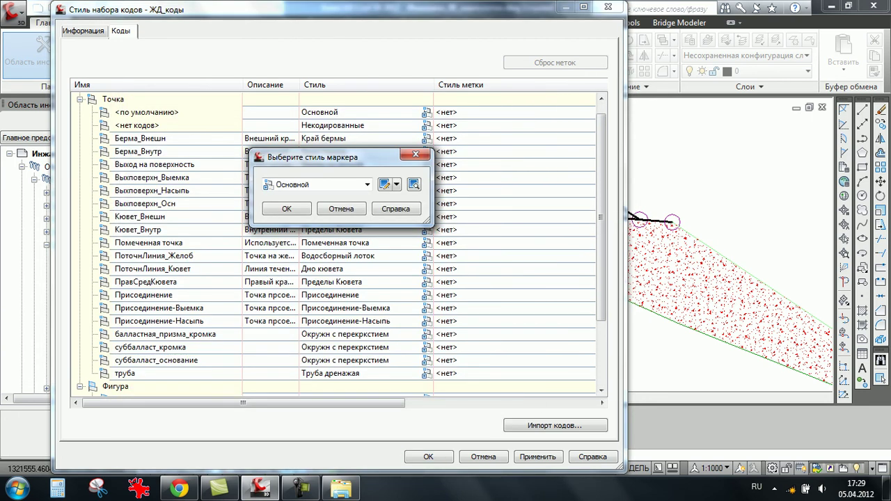
click(341, 209)
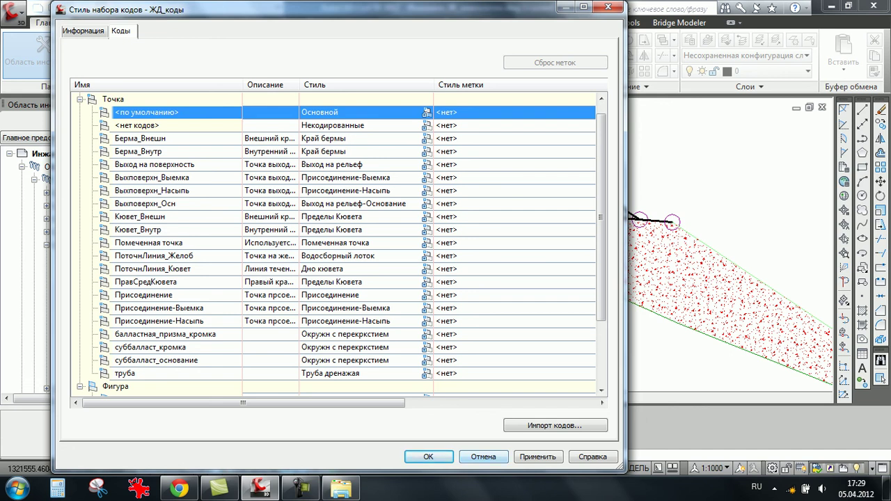
- Accept the ЖД_коды code set style and zoom back into the embankment cross-section drawing
key(Return)
scroll(386, 198, up, 2)
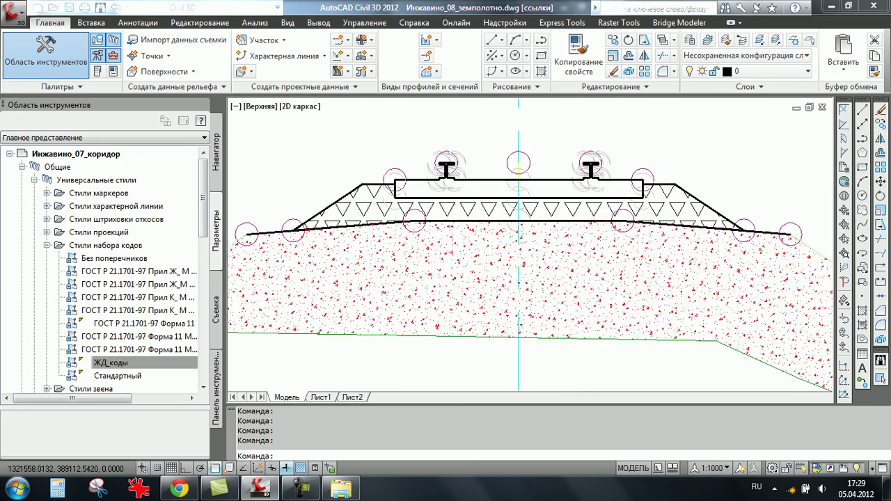
scroll(387, 198, up, 3)
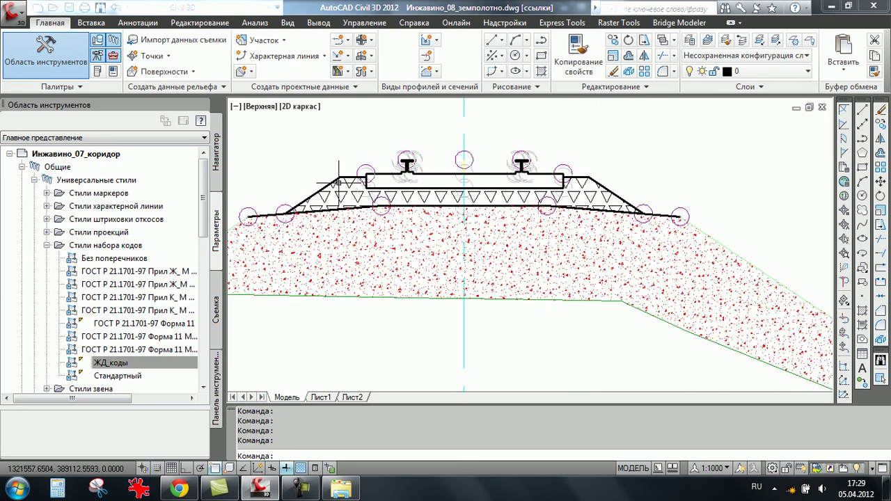
scroll(338, 179, down, 4)
scroll(343, 180, up, 3)
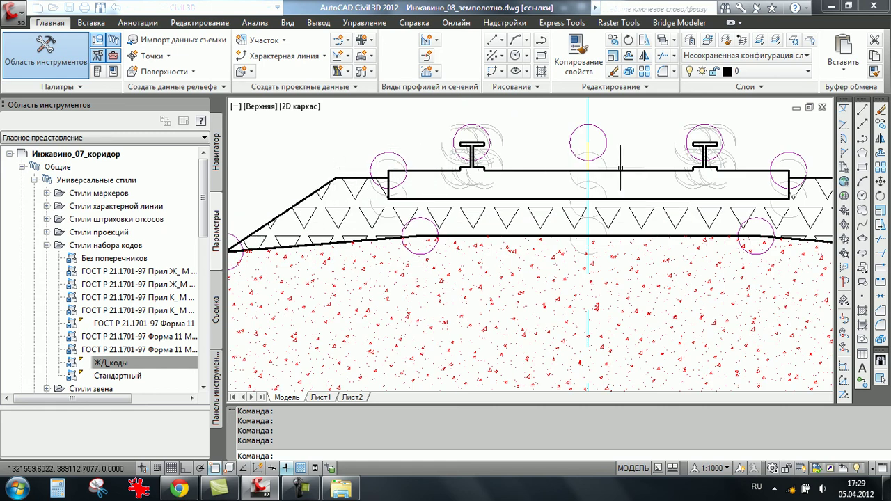
- Collapse Code Set Styles, expand Marker Styles and select the Некодированные marker style
click(111, 362)
key(Left)
key(Left)
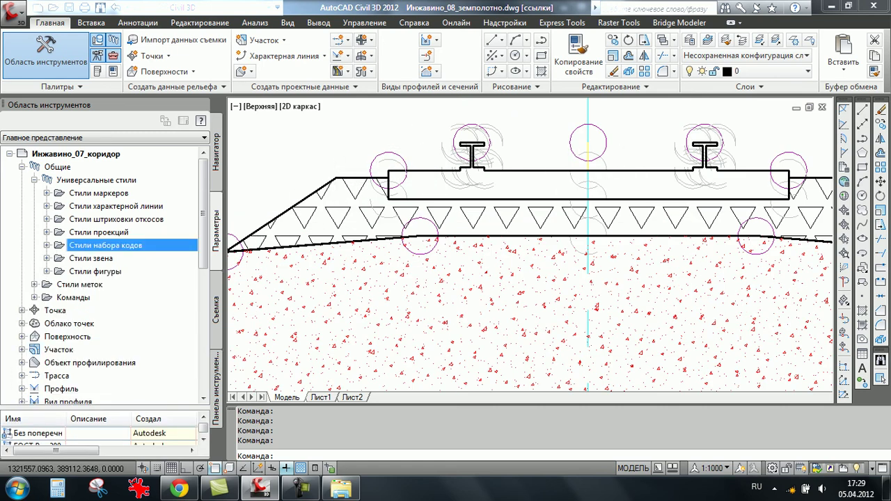
click(98, 193)
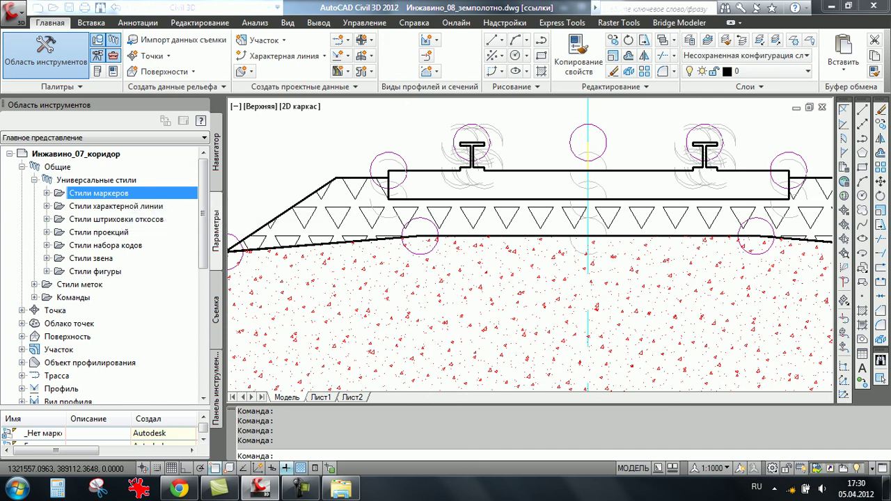
key(Right)
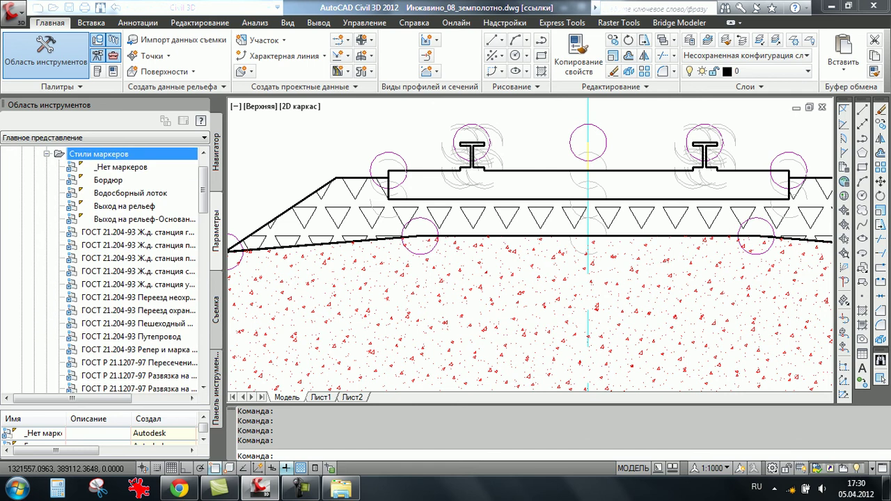
scroll(104, 271, up, 1)
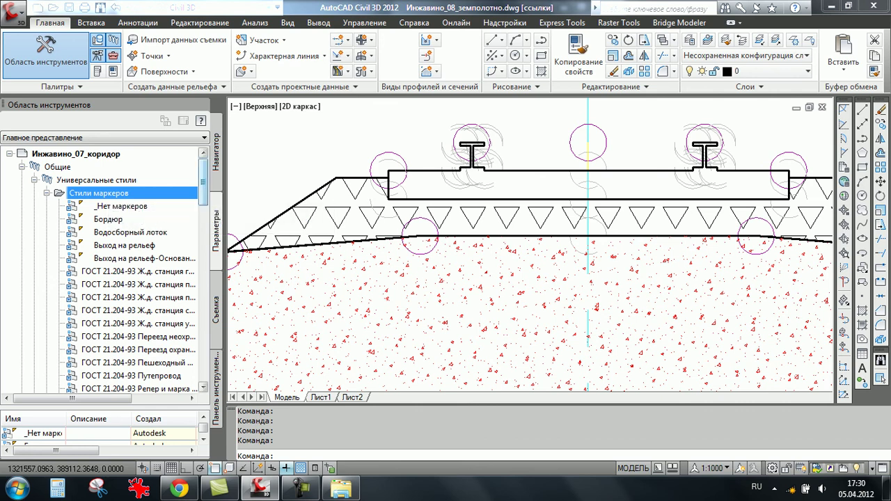
scroll(104, 272, down, 3)
scroll(105, 272, down, 2)
scroll(104, 272, down, 3)
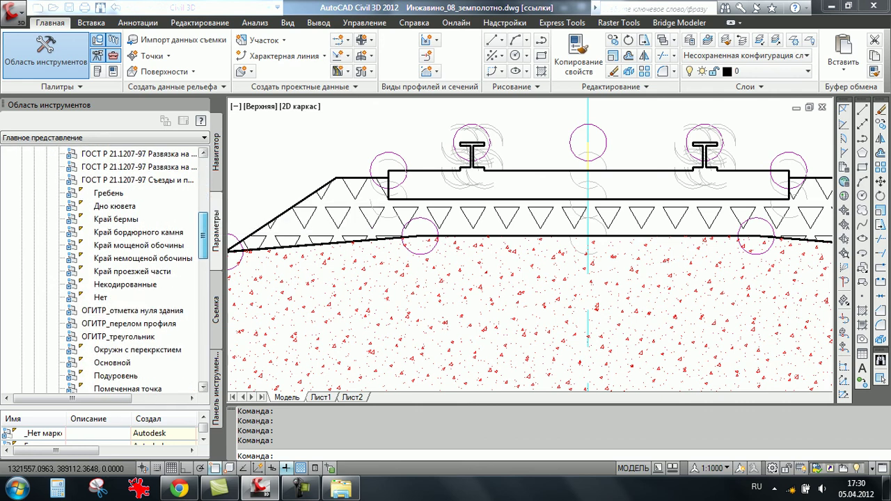
click(125, 284)
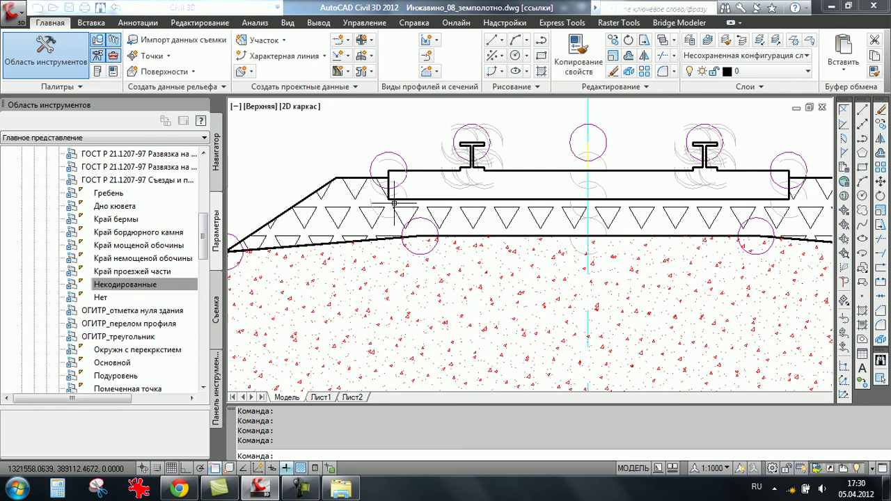
scroll(394, 203, up, 3)
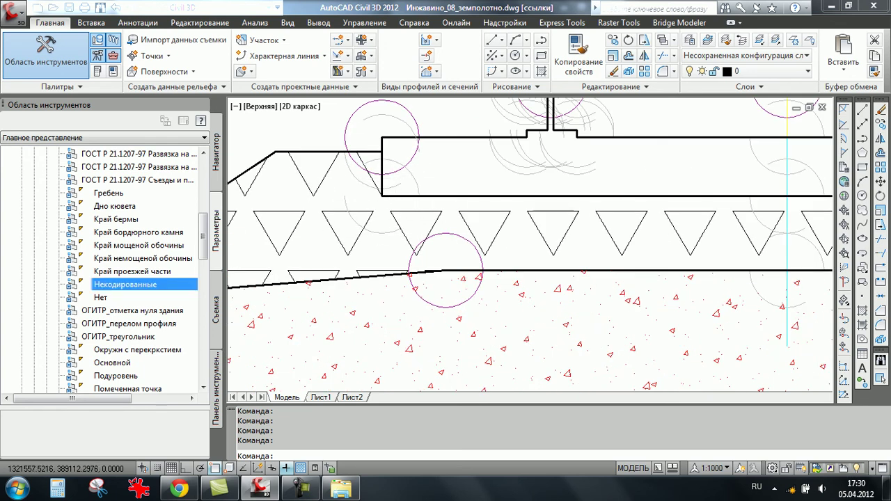
- Edit Некодированные to turn off Маркер visibility for the Сечение view direction
right_click(145, 285)
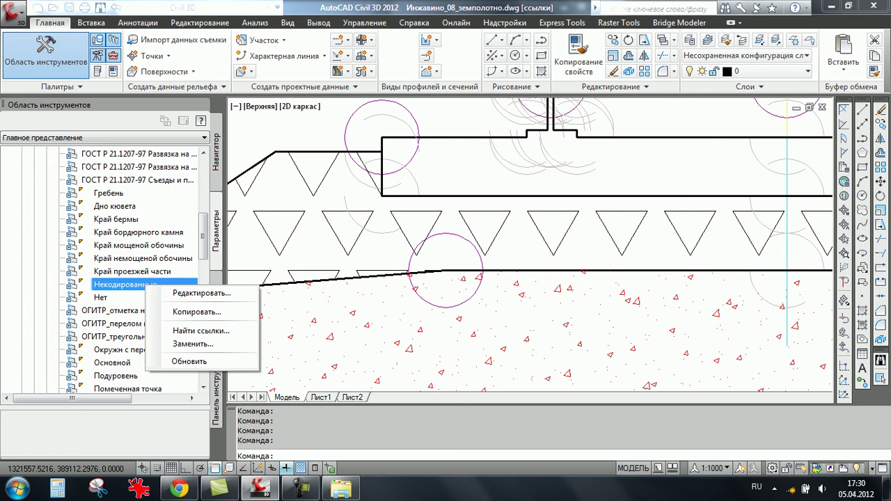
click(201, 293)
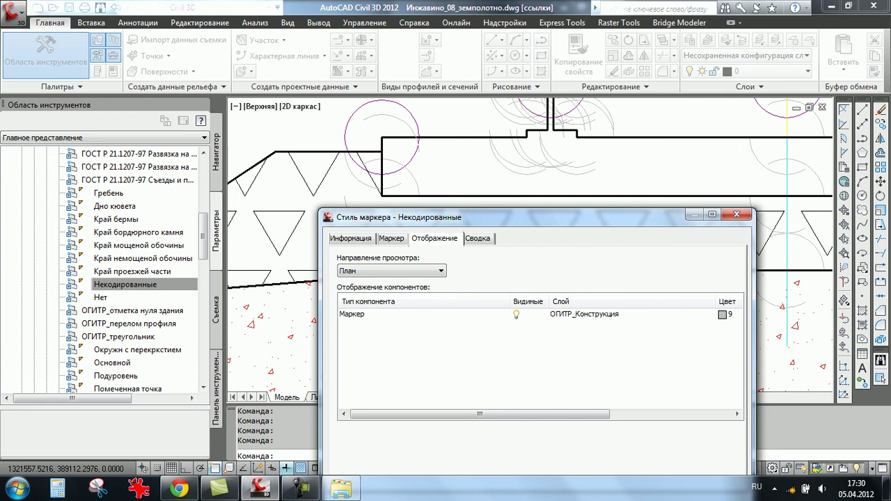
click(391, 271)
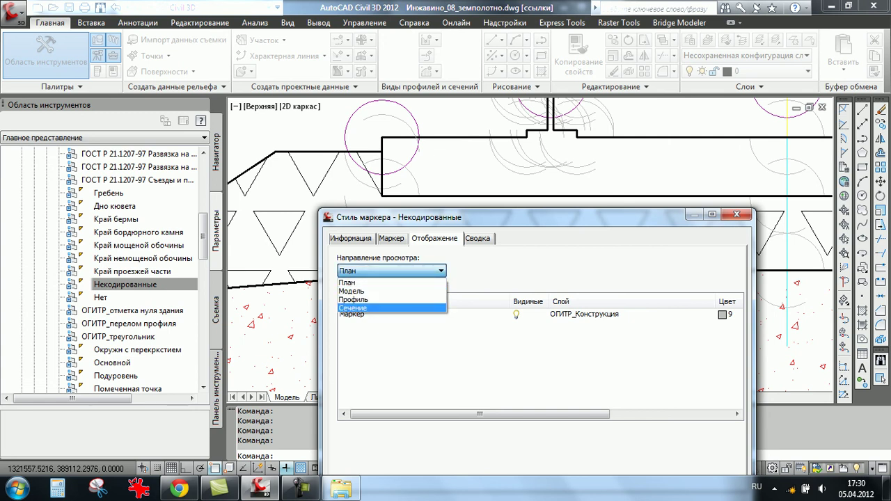
click(352, 307)
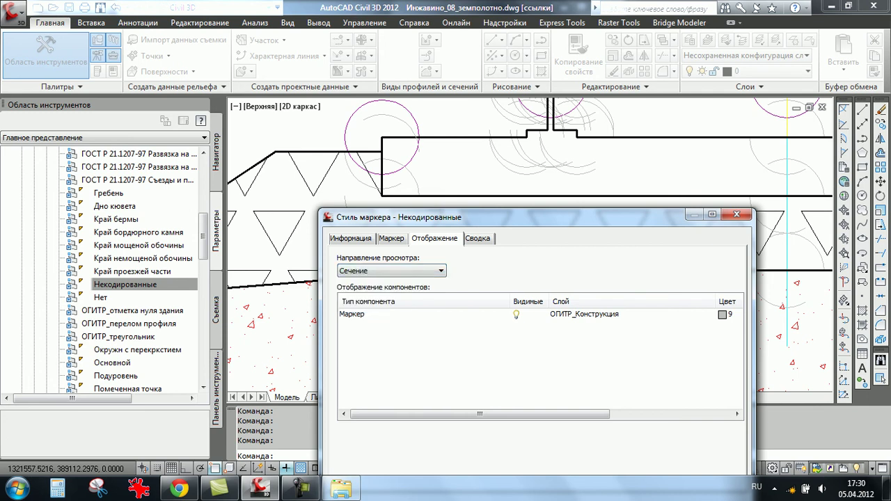
click(351, 313)
drag(418, 217, 387, 111)
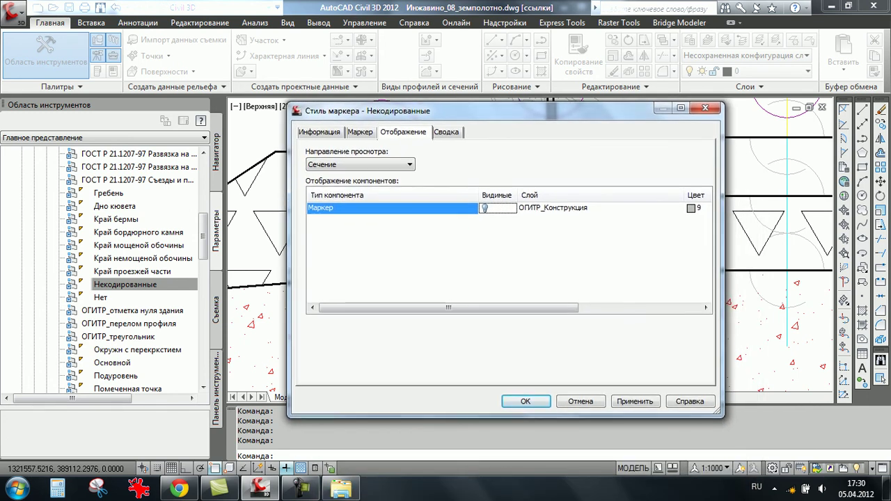
click(525, 401)
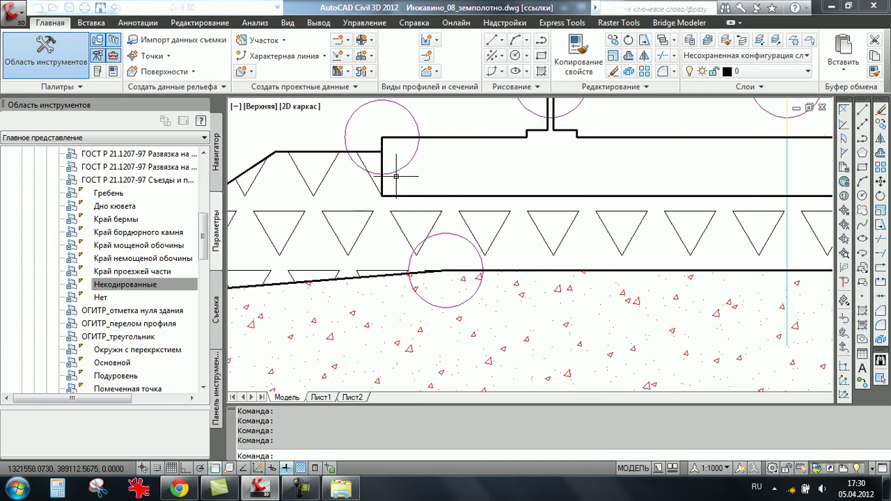
- Zoom and pan across the framed block of cross-section views to inspect the circle markers
scroll(577, 171, down, 4)
scroll(596, 225, up, 1)
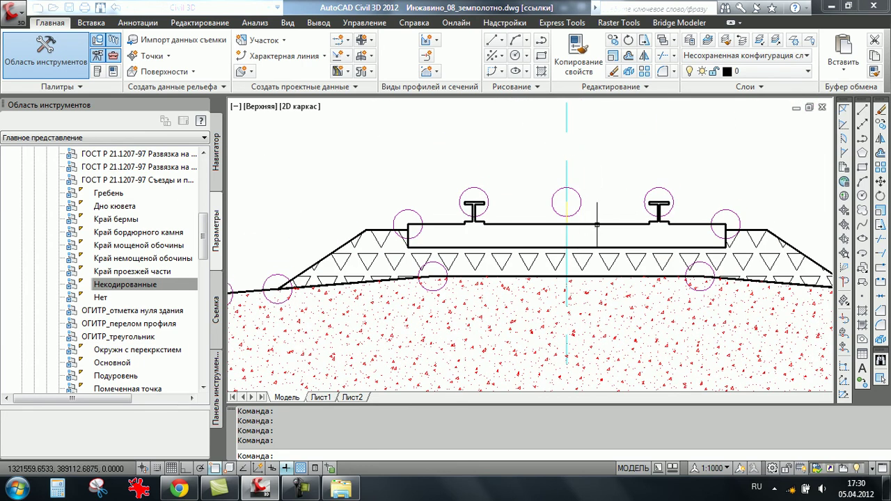
scroll(584, 244, down, 3)
scroll(557, 272, down, 3)
scroll(546, 292, down, 2)
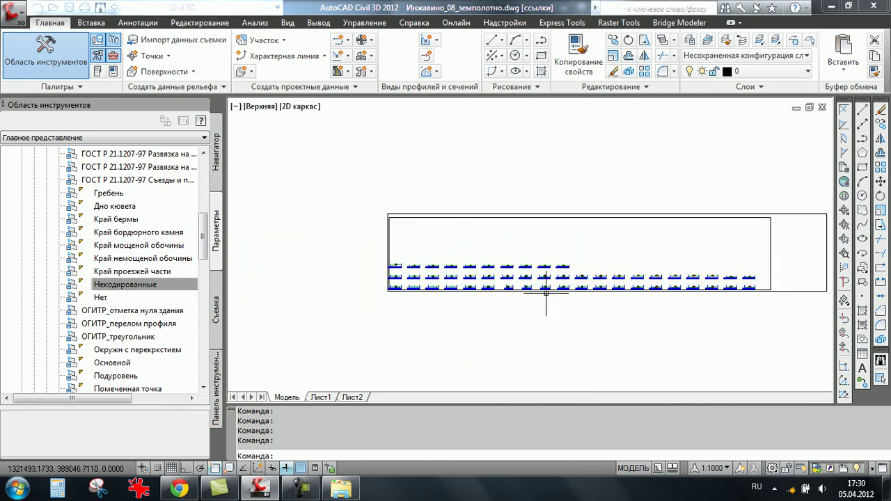
scroll(529, 289, down, 3)
scroll(493, 285, down, 3)
scroll(417, 279, down, 4)
middle_drag(382, 278, 428, 273)
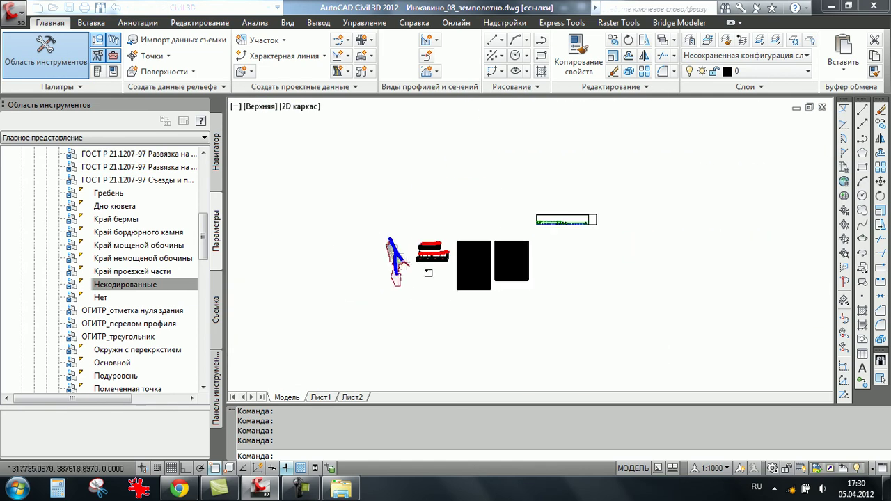
scroll(428, 272, up, 3)
scroll(445, 264, up, 4)
scroll(456, 251, up, 3)
scroll(478, 206, up, 2)
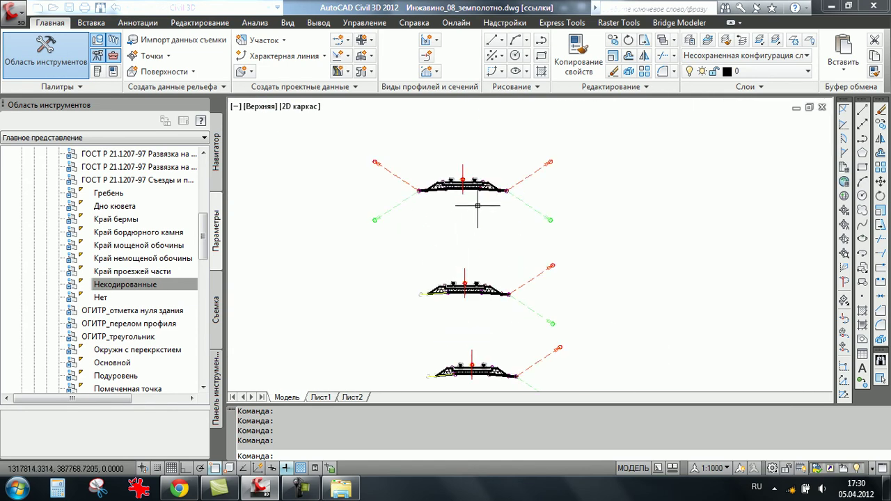
scroll(478, 206, up, 2)
scroll(473, 174, up, 2)
scroll(529, 170, up, 1)
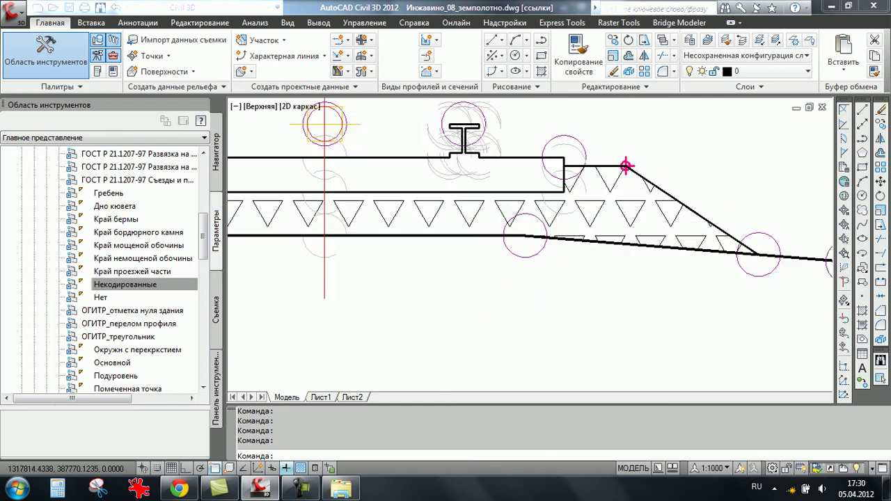
scroll(625, 166, down, 2)
scroll(571, 209, down, 3)
scroll(529, 237, down, 3)
scroll(507, 247, down, 3)
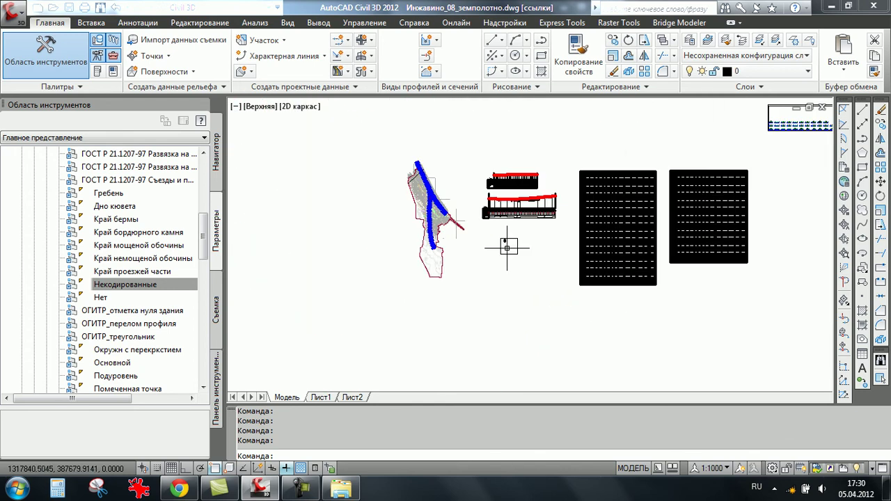
middle_drag(507, 247, 418, 348)
scroll(543, 230, up, 3)
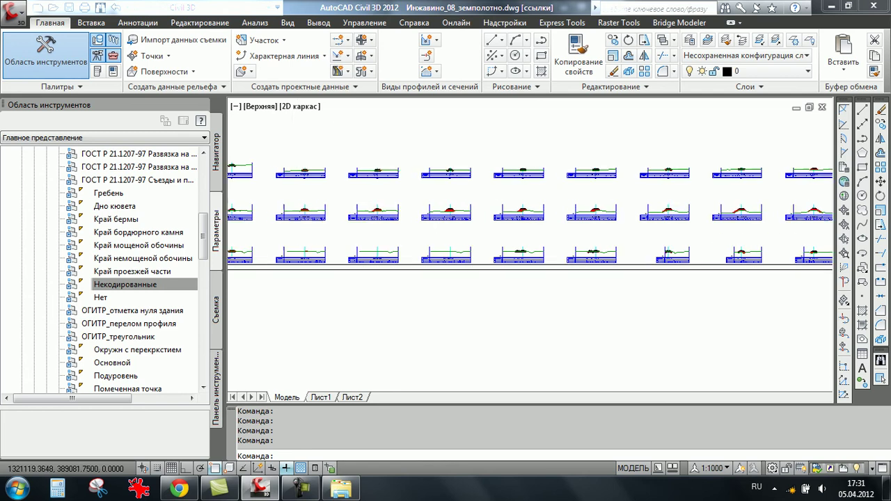
scroll(515, 272, down, 2)
scroll(513, 268, down, 3)
middle_drag(513, 264, 440, 263)
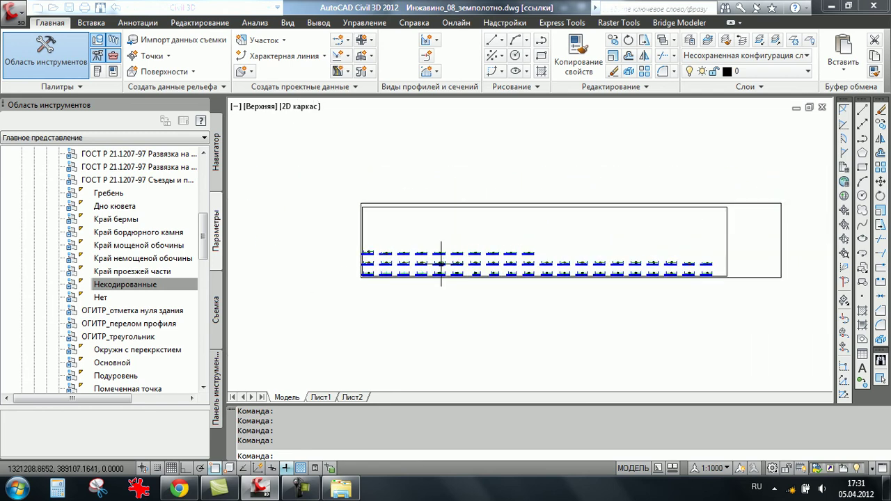
scroll(375, 258, up, 3)
scroll(355, 254, up, 3)
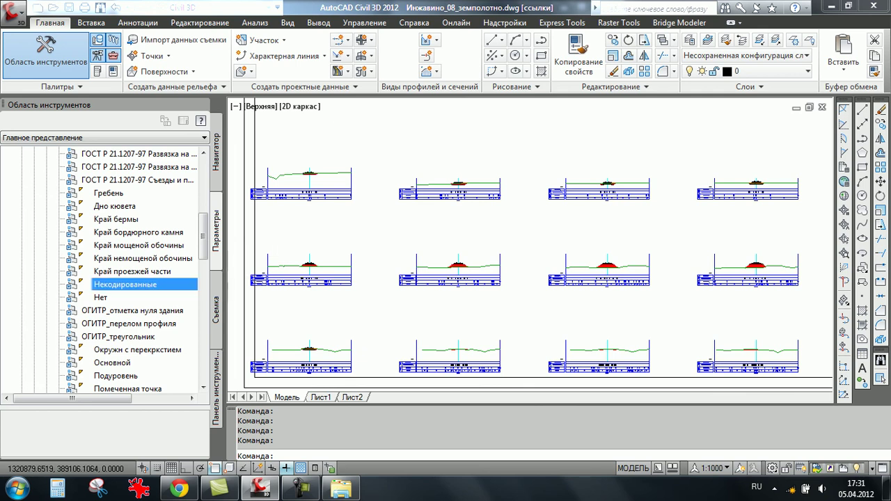
scroll(105, 272, down, 1)
scroll(105, 271, down, 1)
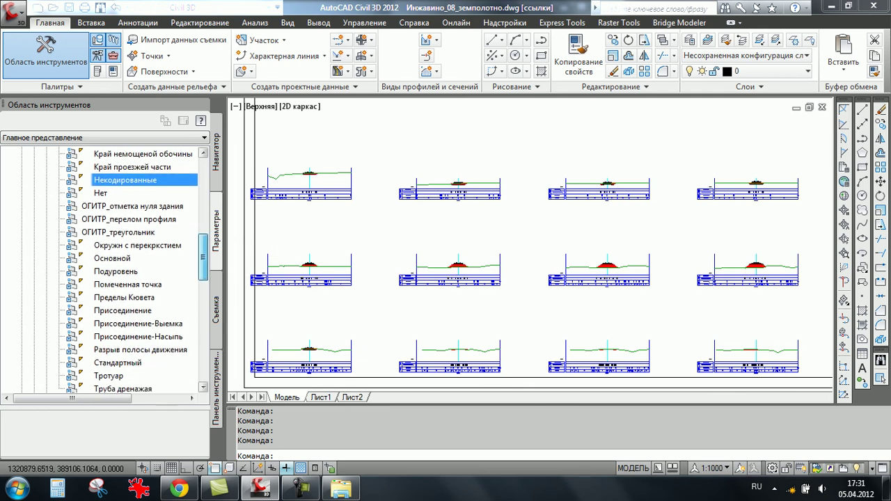
scroll(104, 271, down, 2)
scroll(104, 272, up, 2)
- Select the Основной marker style and zoom in on the cross-section's left slope
click(111, 232)
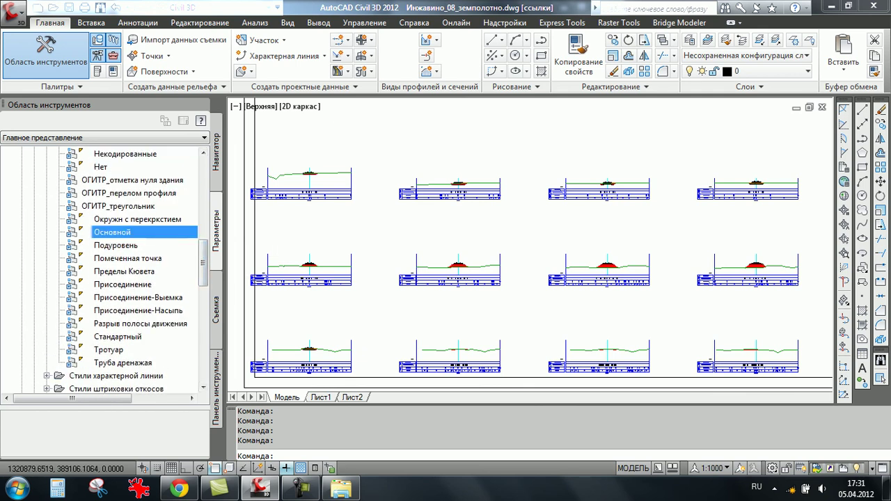
scroll(311, 166, up, 3)
scroll(311, 166, up, 5)
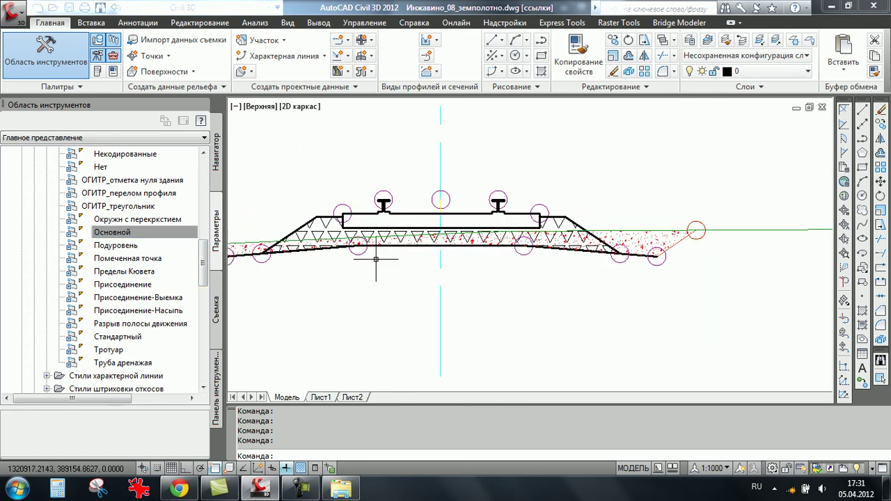
middle_drag(377, 261, 457, 267)
scroll(457, 268, up, 4)
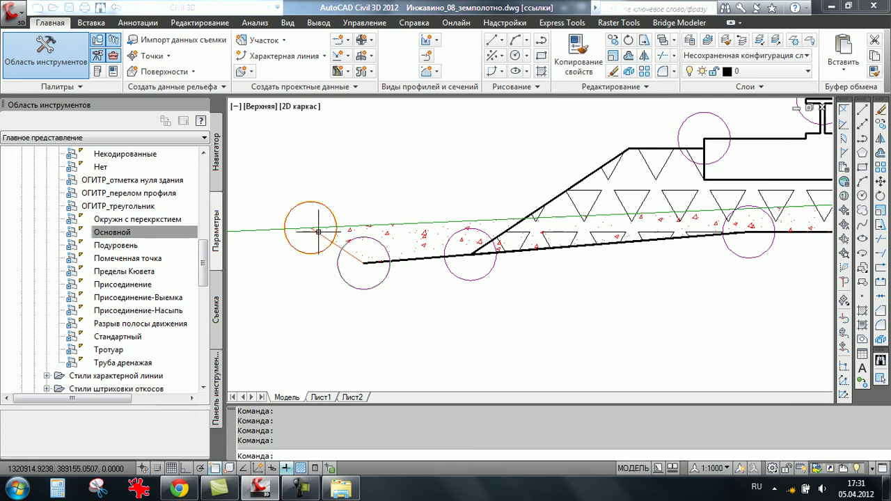
scroll(343, 202, up, 2)
scroll(344, 201, down, 3)
- Edit Основной to hide its marker in the Section view direction, then check the cross-sections
right_click(175, 232)
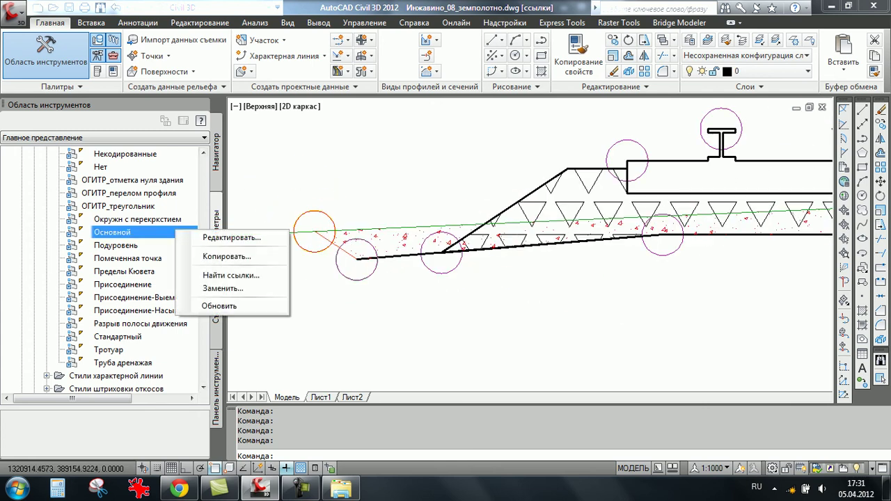
click(232, 237)
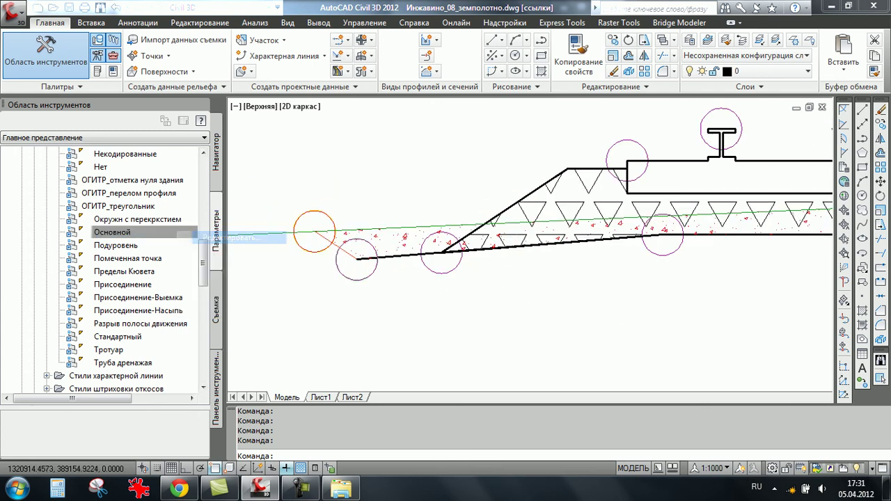
click(360, 164)
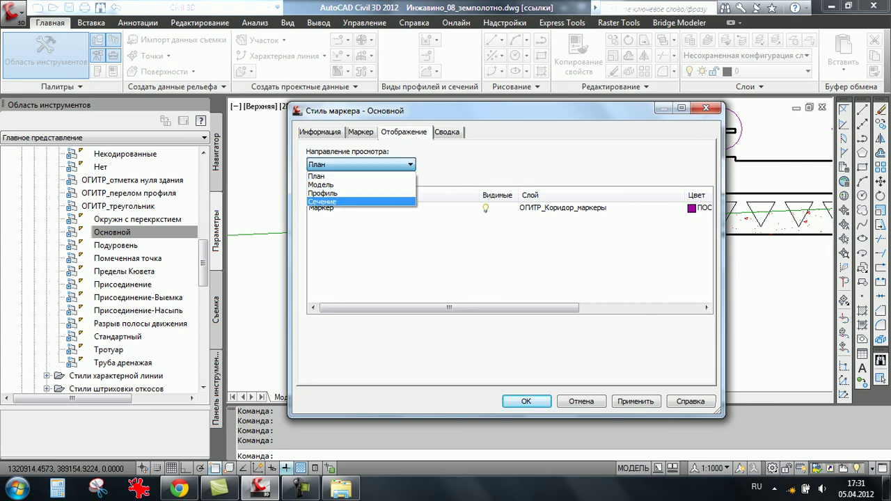
click(324, 201)
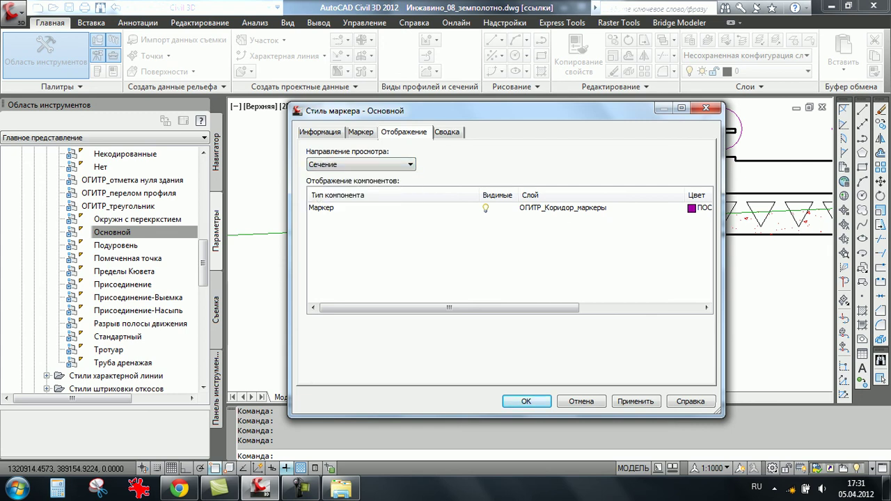
click(322, 207)
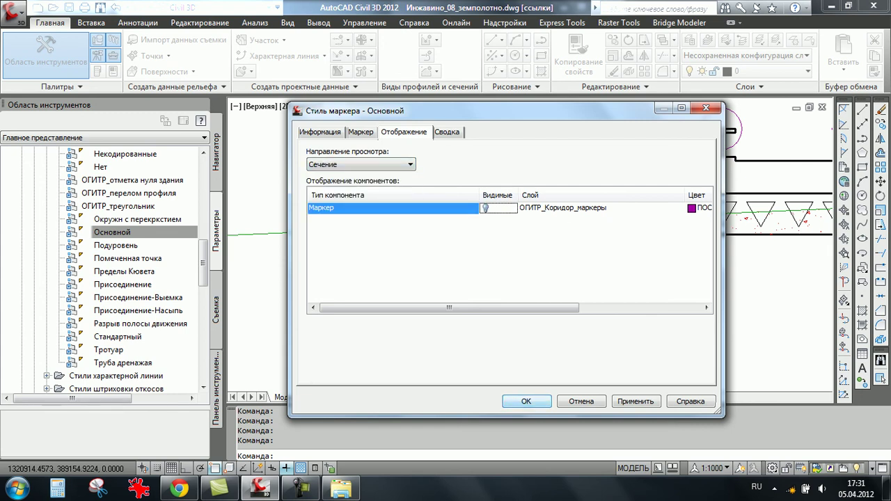
click(521, 400)
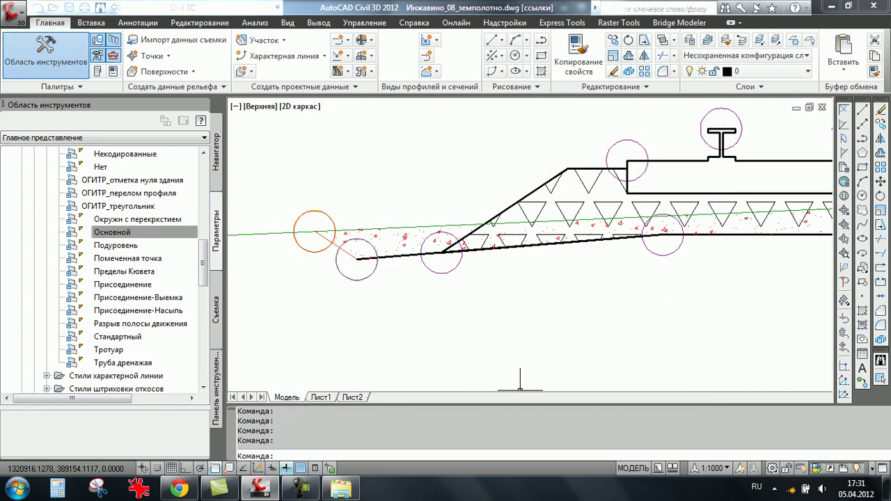
scroll(376, 270, up, 3)
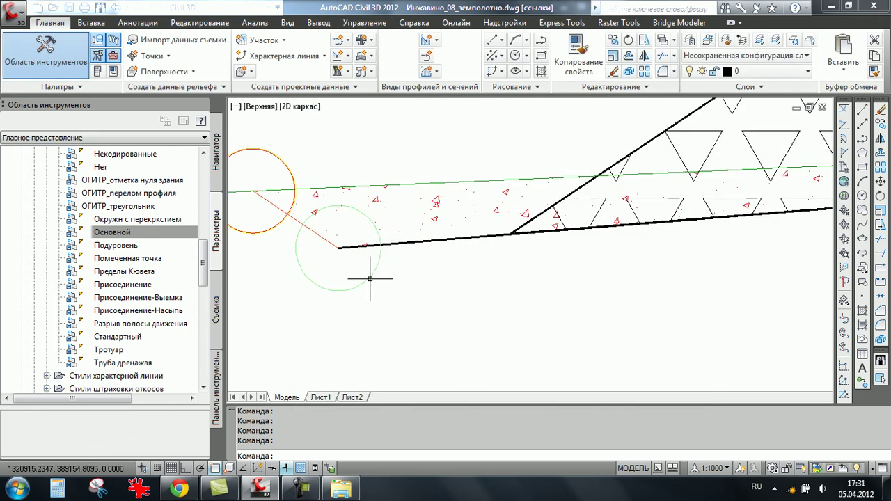
scroll(366, 219, down, 3)
scroll(366, 195, down, 1)
scroll(364, 223, up, 1)
scroll(261, 227, up, 1)
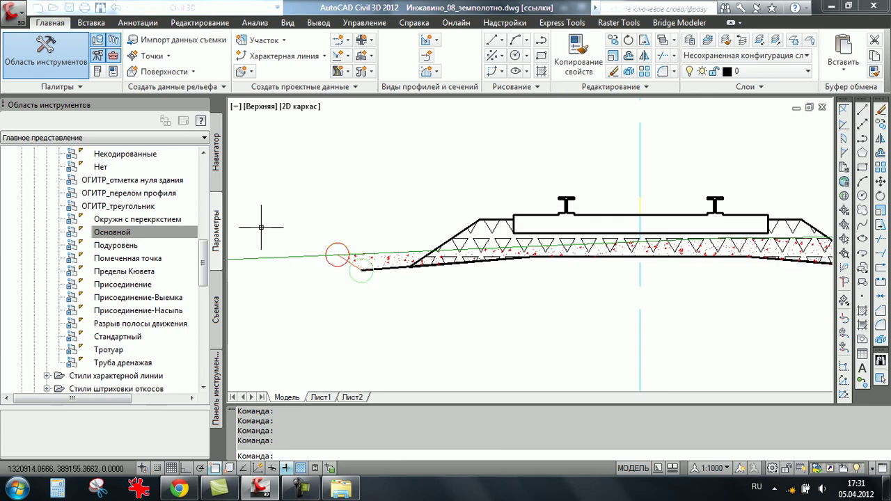
scroll(126, 271, up, 5)
scroll(125, 272, up, 3)
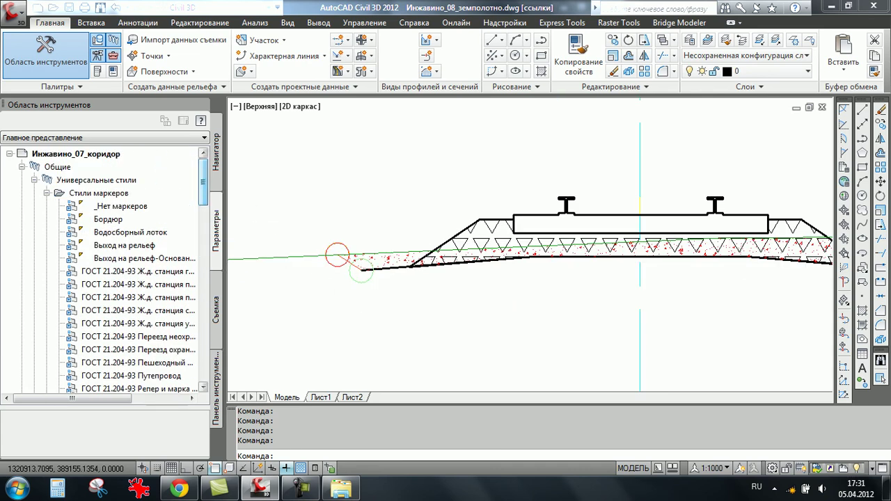
- Collapse Marker Styles and reopen the ЖД_коды code set style to review its codes' marker styles
double_click(98, 193)
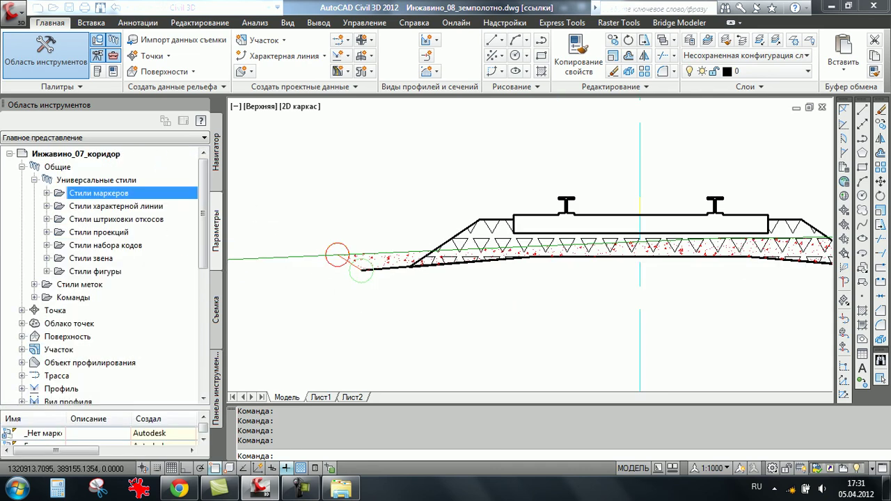
click(46, 245)
right_click(110, 362)
click(167, 368)
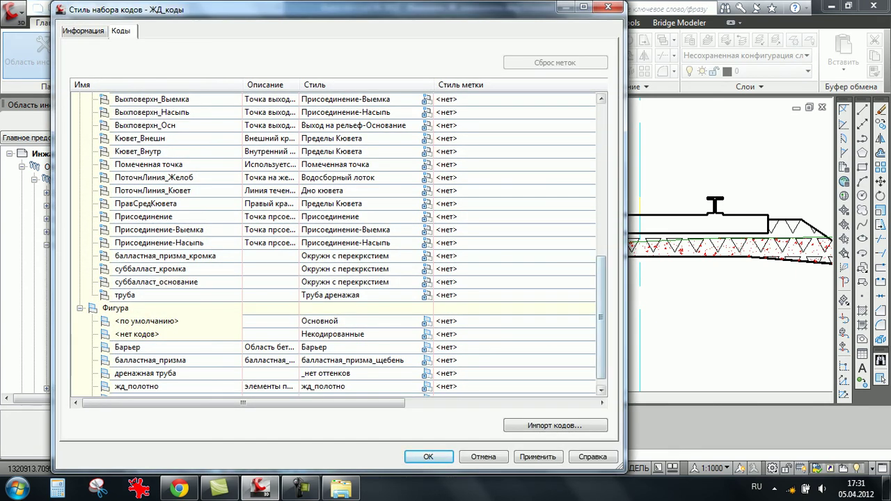
scroll(334, 244, up, 1)
scroll(334, 243, up, 1)
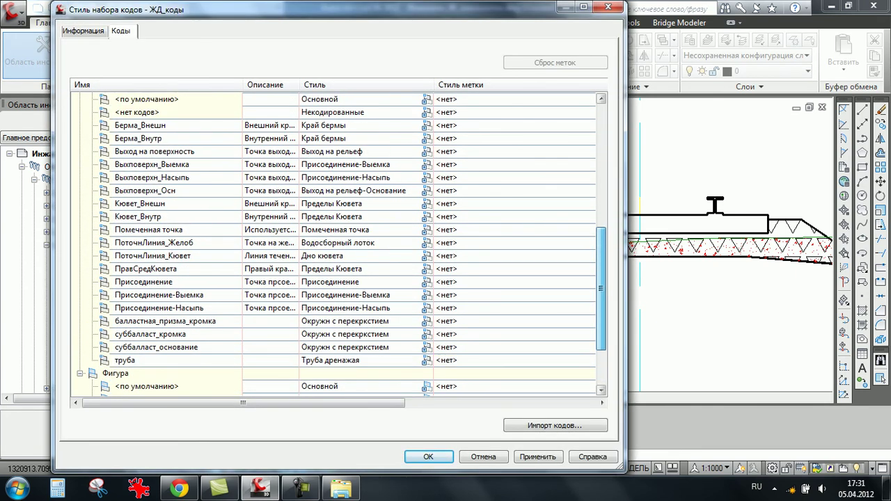
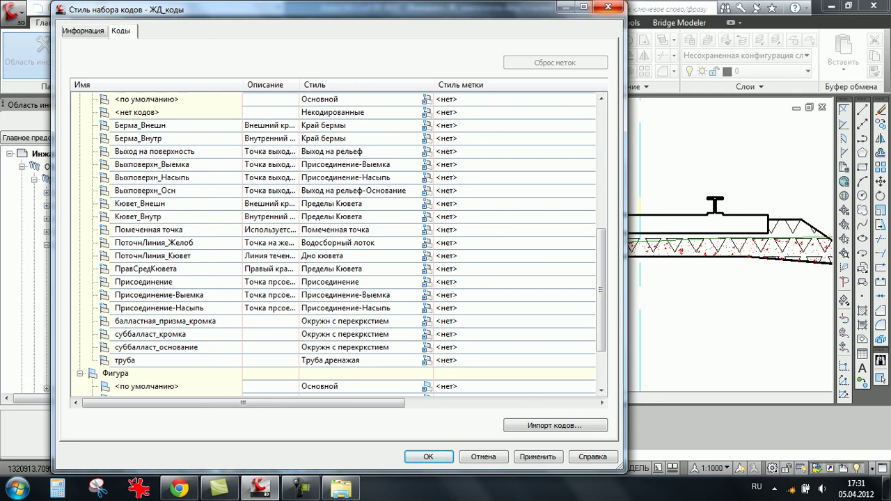
- Close the ЖД_коды code set style dialog and return to the Settings tree
click(607, 7)
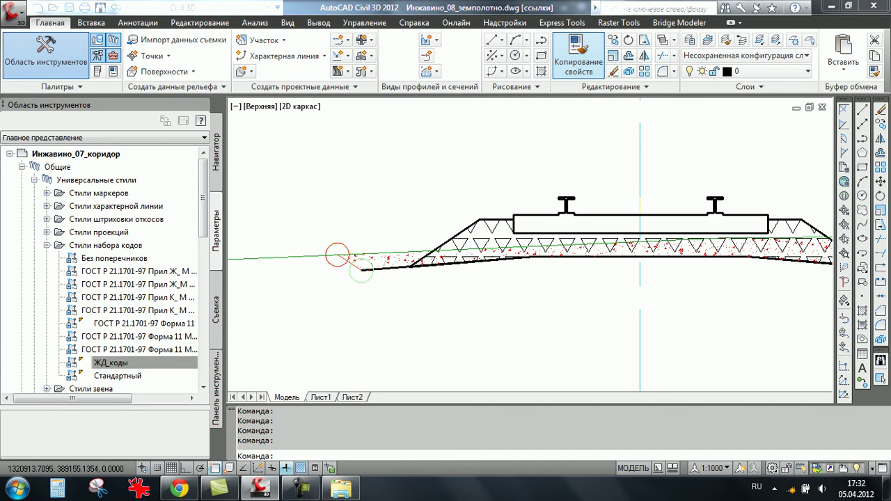
scroll(335, 263, up, 2)
click(369, 301)
scroll(320, 264, up, 2)
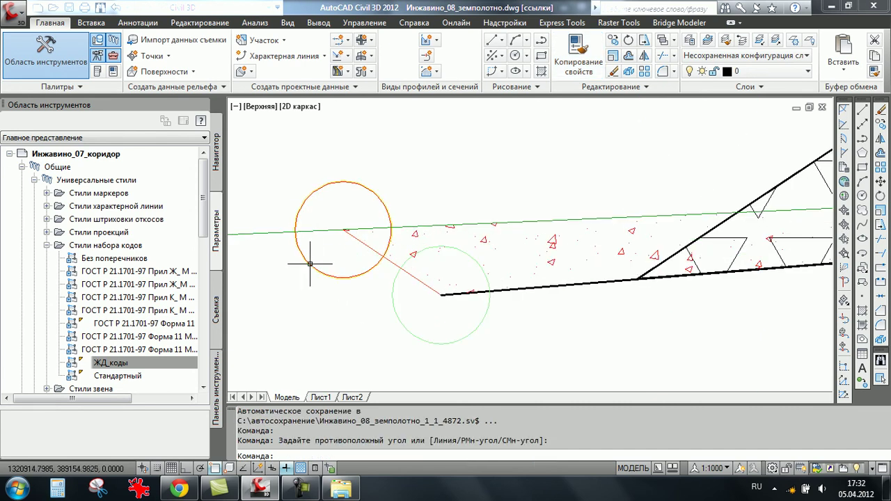
click(111, 362)
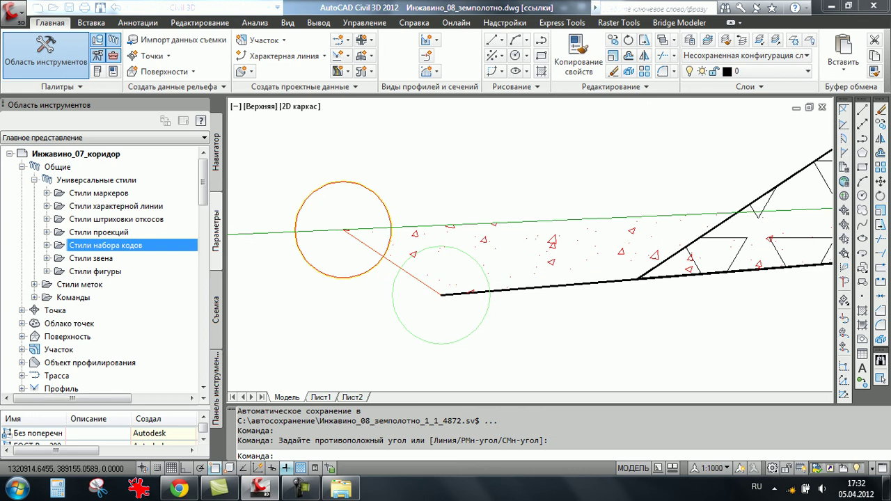
- Turn off the Выход на рельеф marker's display in Сечение view
click(124, 206)
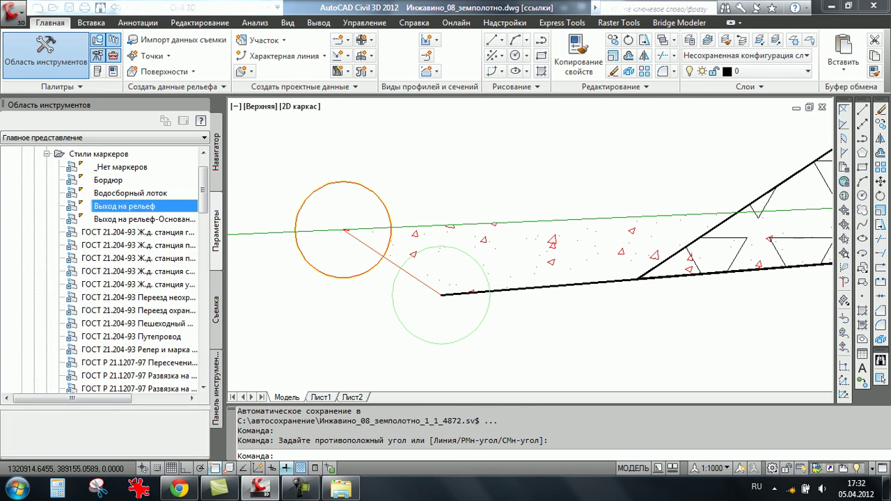
drag(72, 398, 115, 398)
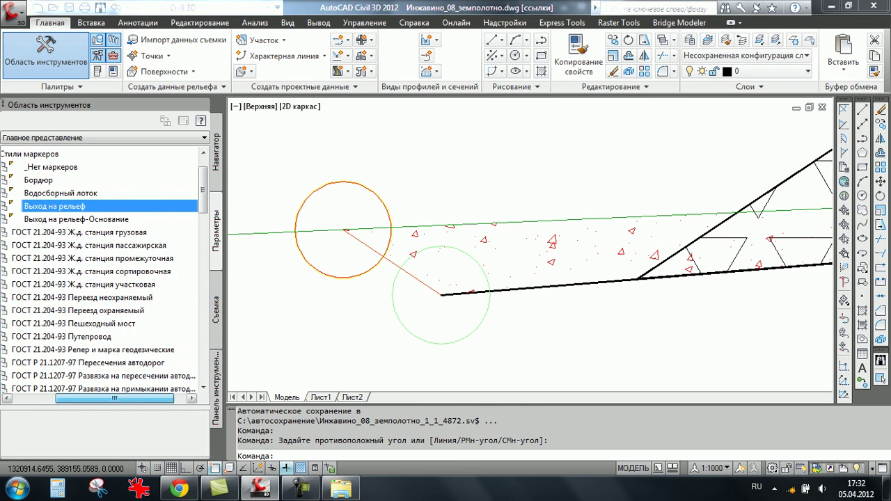
right_click(165, 206)
click(230, 213)
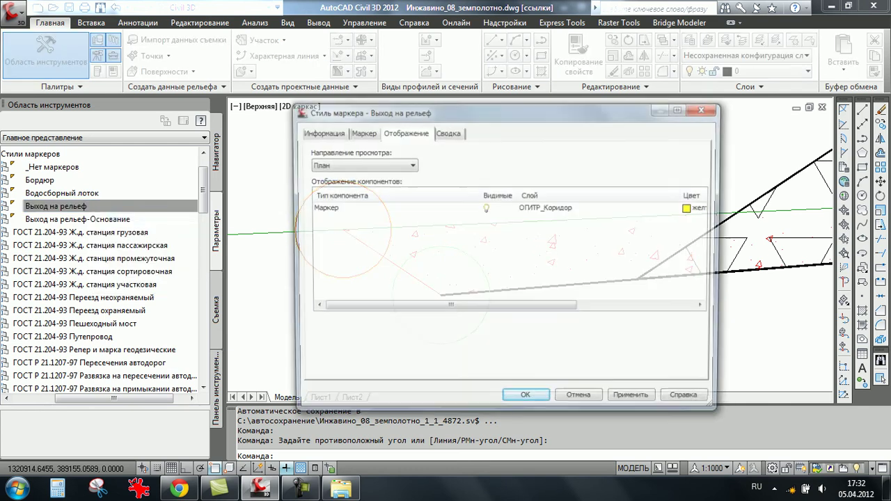
click(360, 164)
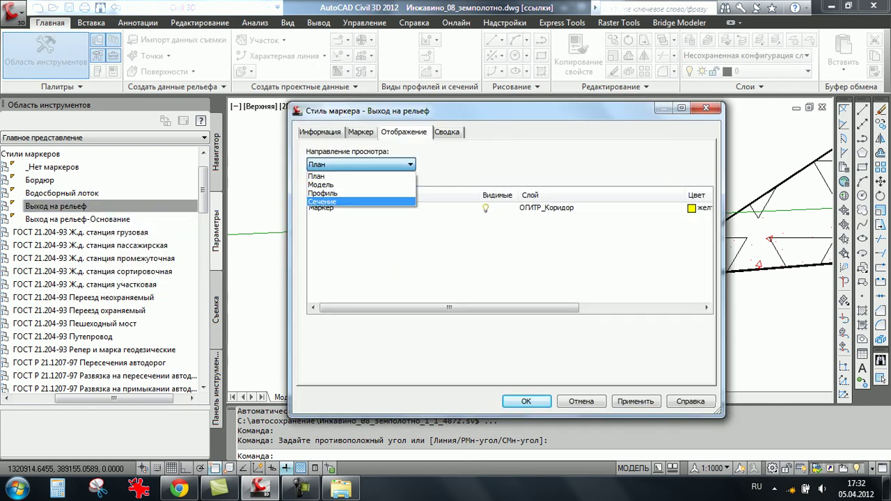
click(327, 201)
click(485, 207)
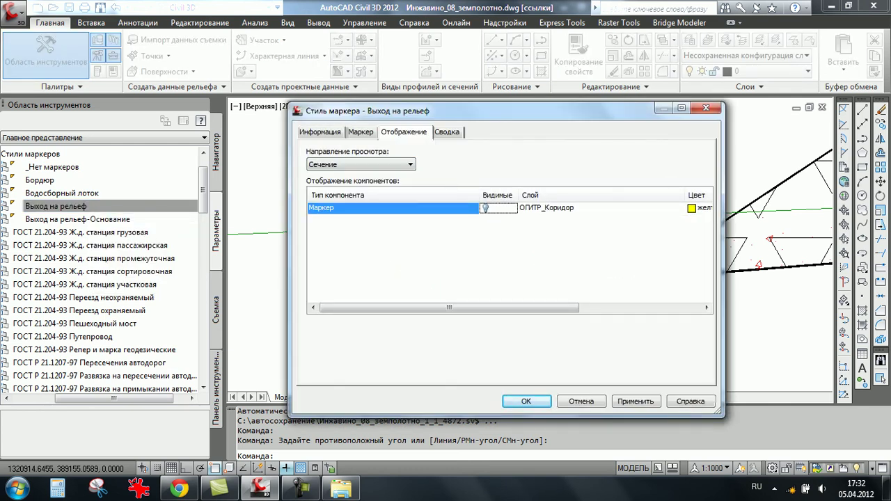
click(526, 401)
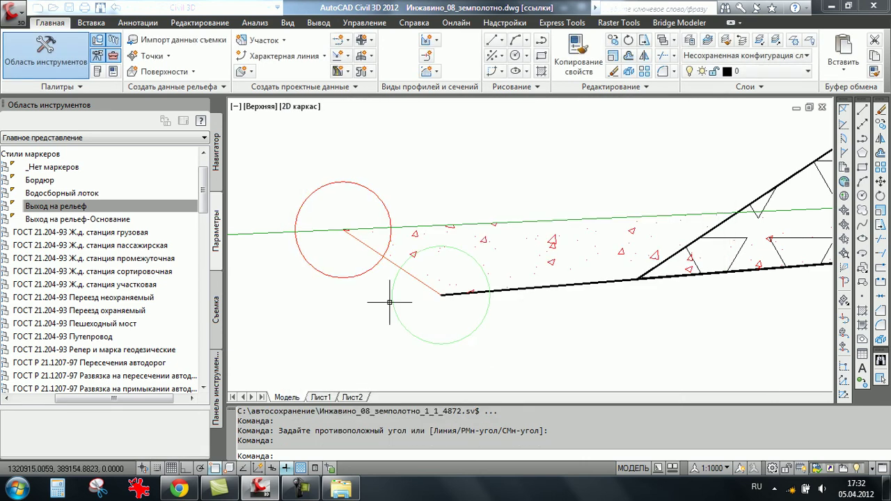
- Turn off the Присоединение-Выемка marker's display in Сечение view, removing the slope-top circle
click(56, 206)
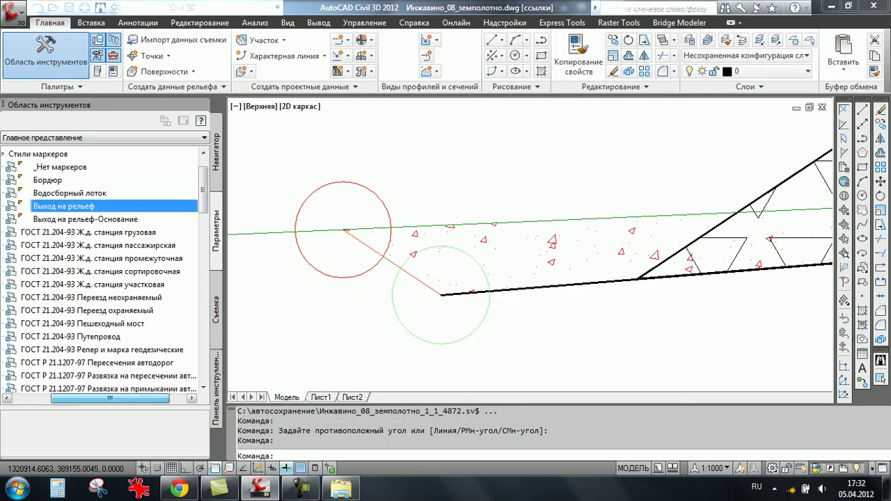
drag(115, 398, 90, 398)
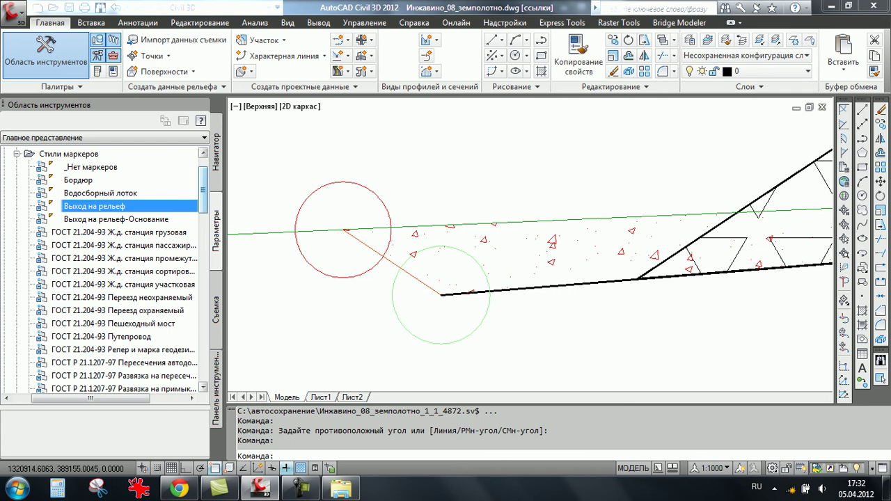
scroll(104, 271, down, 3)
scroll(104, 272, down, 4)
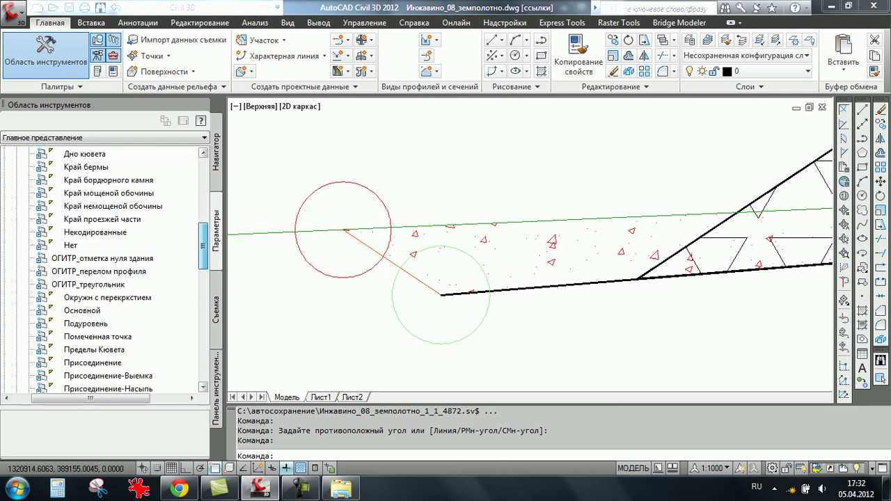
scroll(108, 270, down, 3)
click(108, 270)
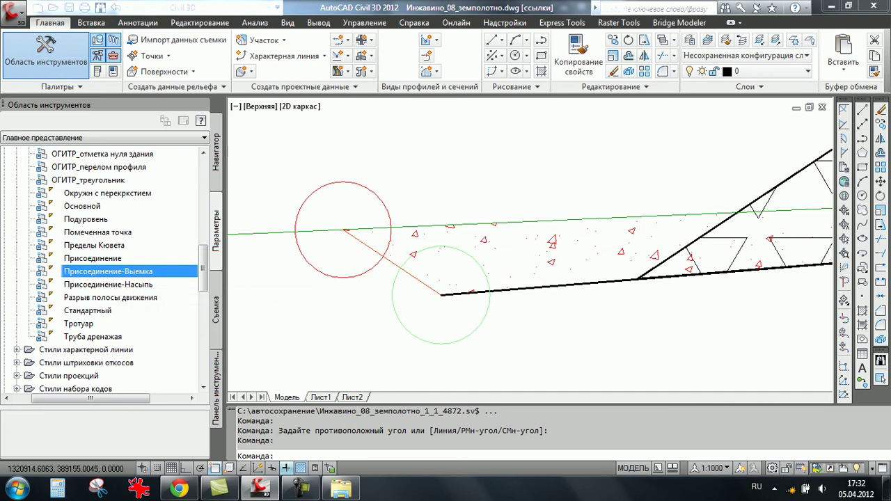
right_click(169, 271)
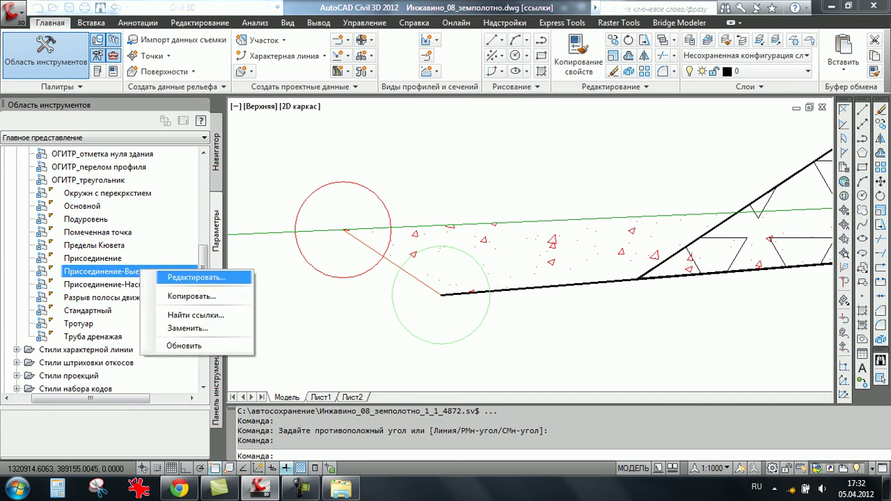
click(198, 277)
click(360, 164)
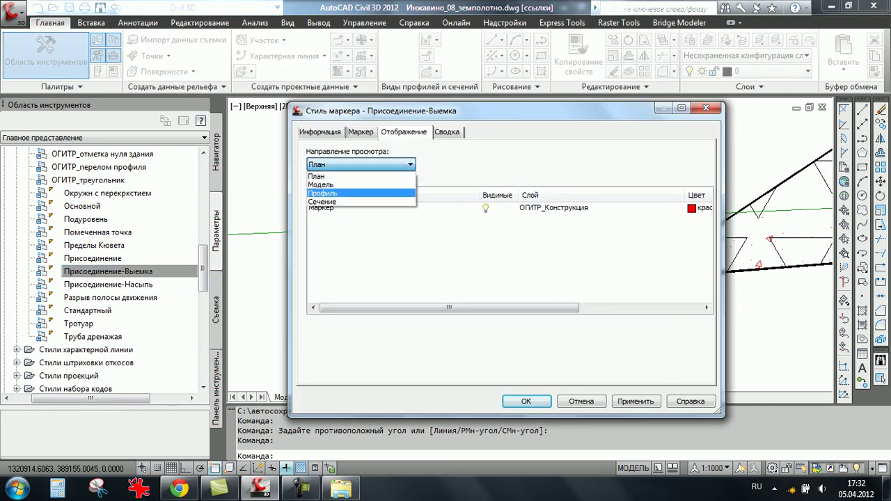
click(327, 199)
click(320, 208)
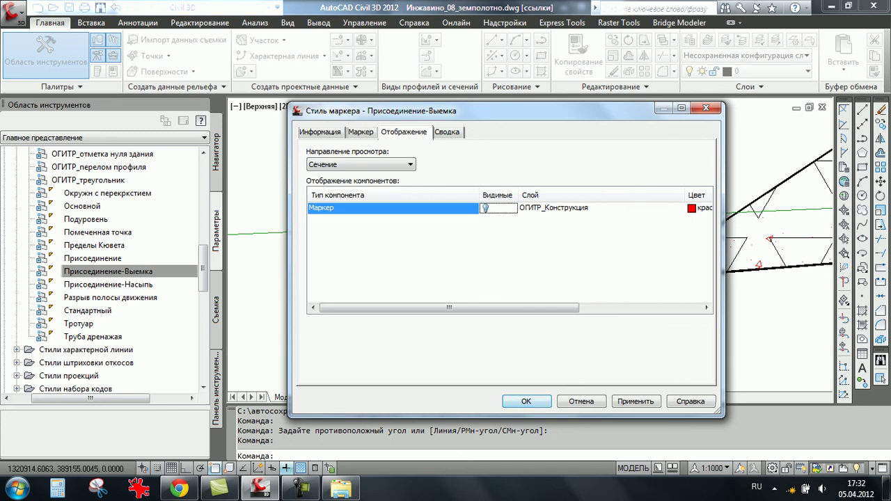
click(526, 401)
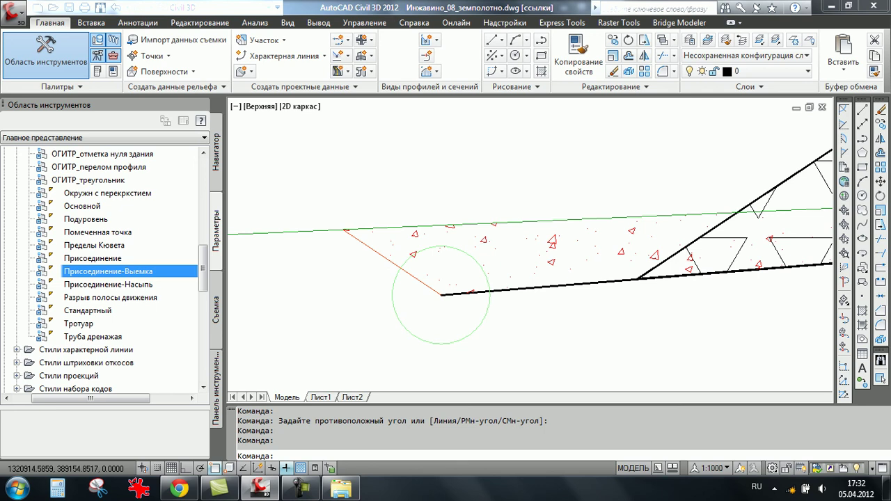
- Review the Присоединение-Насыпь marker style's Сечение view display settings
click(108, 284)
right_click(156, 283)
click(202, 292)
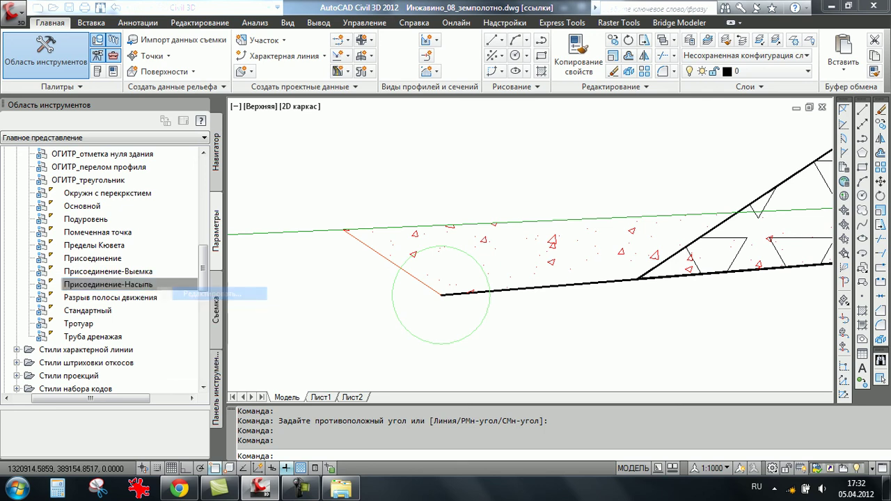
click(361, 164)
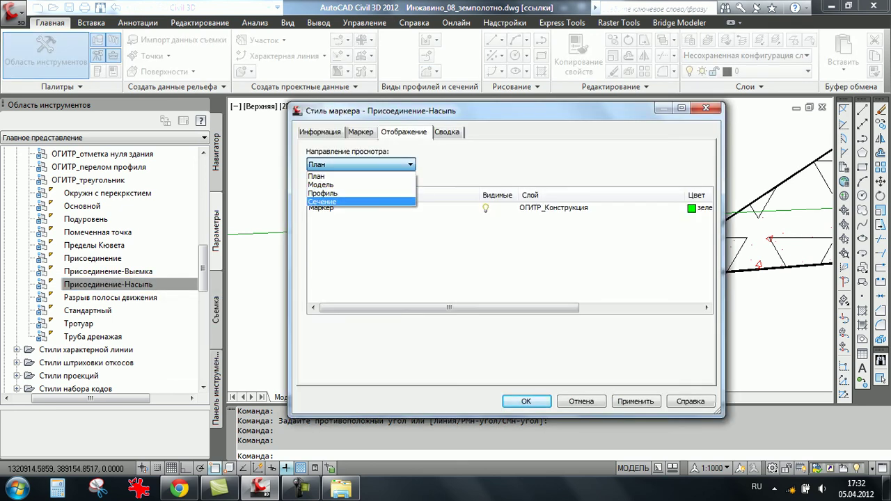
click(327, 201)
click(526, 401)
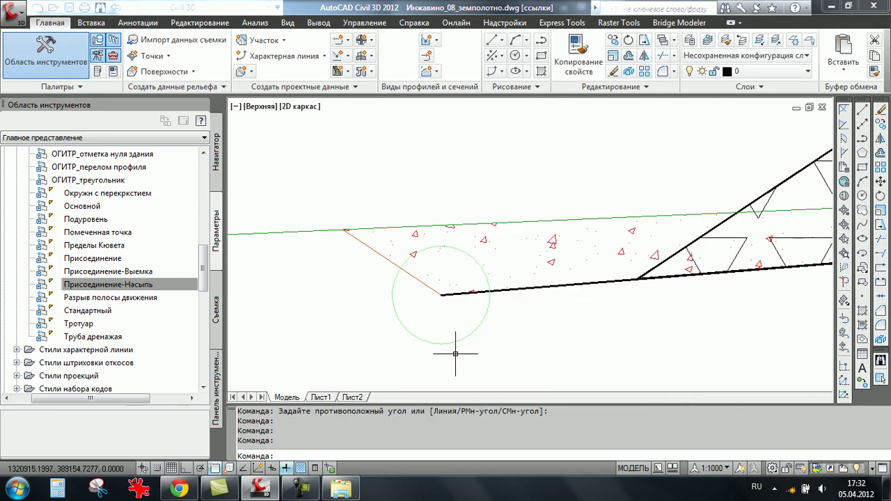
- Collapse the marker styles and expand Стили набора кодов to reveal ЖД_коды
scroll(446, 320, down, 5)
scroll(446, 320, up, 1)
scroll(439, 310, up, 2)
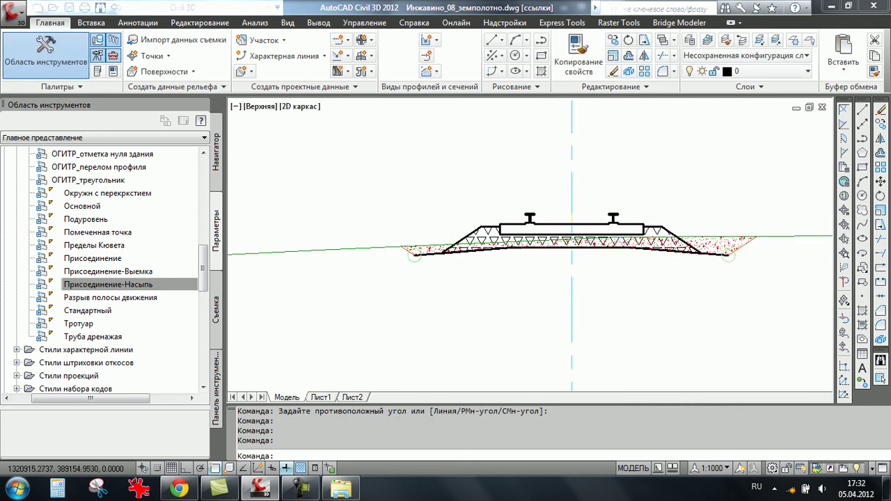
scroll(425, 293, up, 3)
scroll(411, 278, up, 2)
click(108, 284)
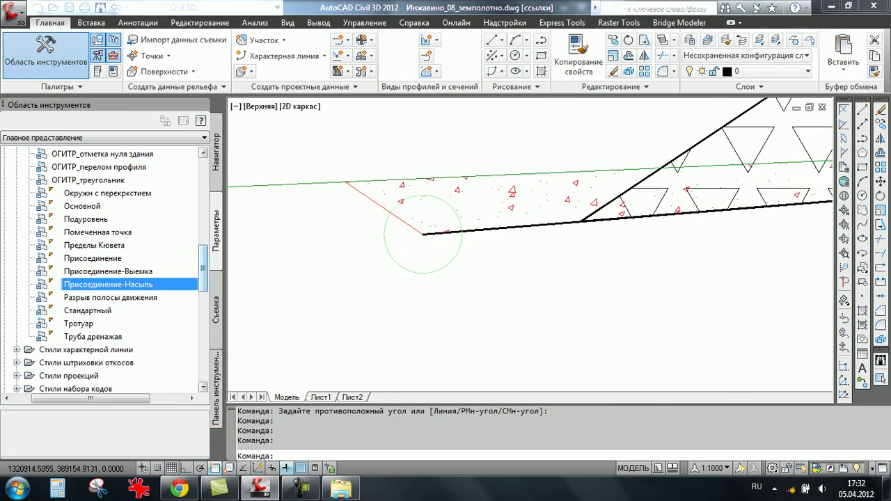
scroll(108, 279, up, 3)
scroll(108, 278, up, 1)
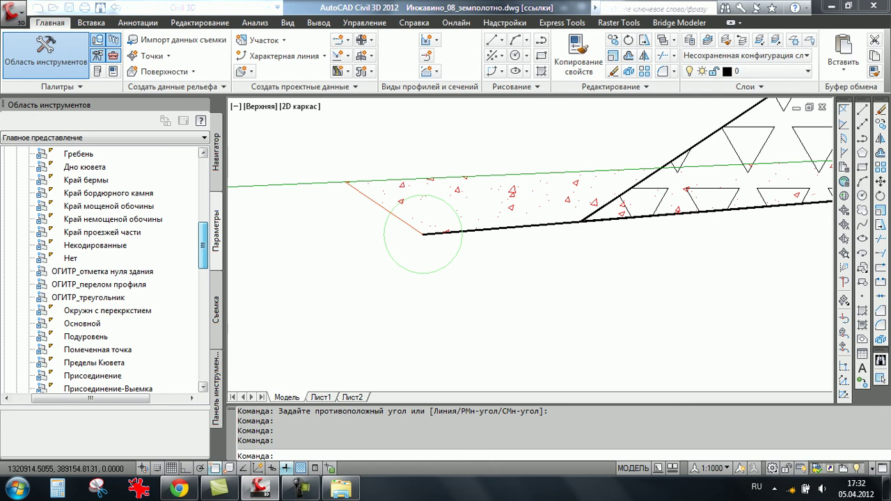
scroll(108, 279, up, 3)
scroll(108, 278, up, 3)
scroll(108, 278, up, 2)
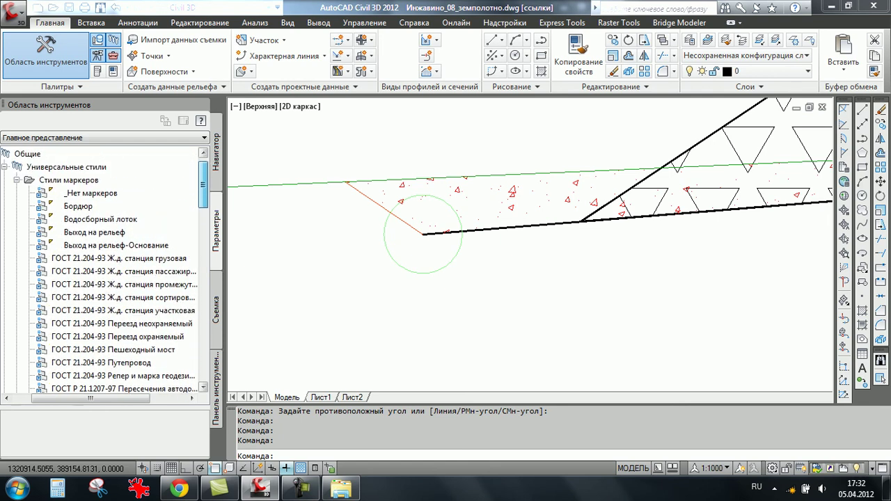
scroll(108, 279, down, 2)
scroll(108, 279, down, 1)
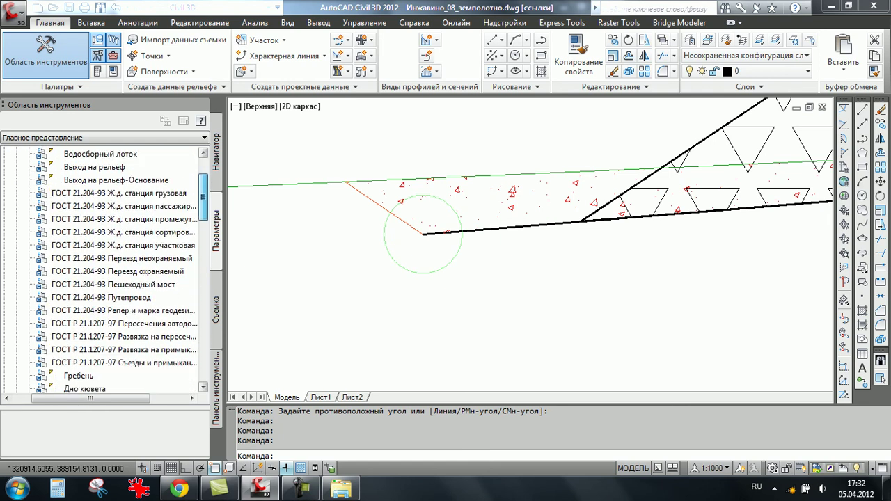
scroll(108, 278, down, 2)
scroll(108, 278, up, 5)
click(98, 192)
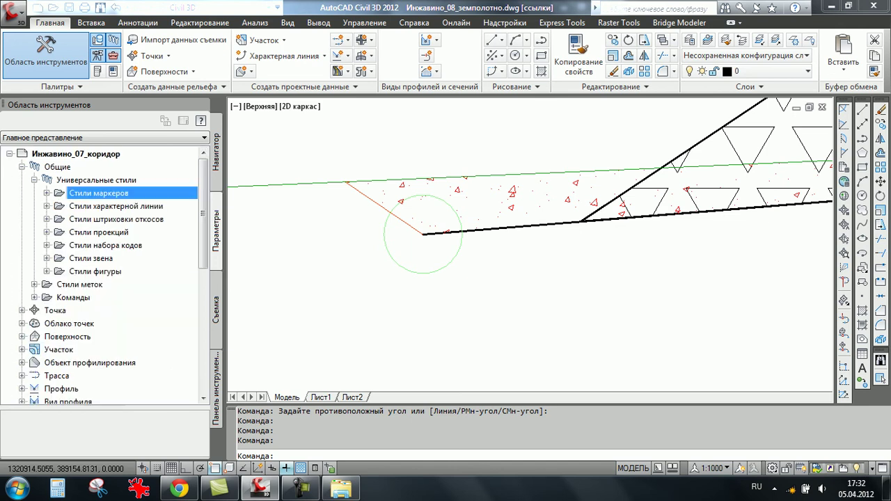
click(46, 245)
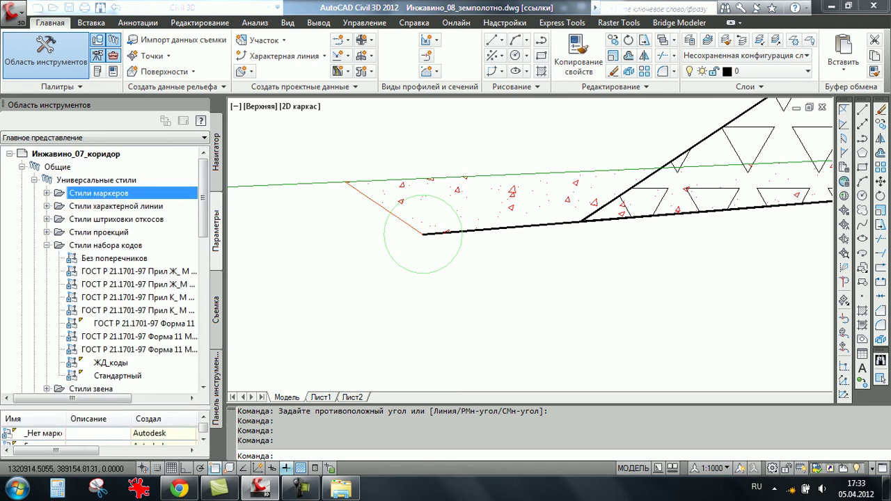
- Open the ЖД_коды code set style, review the суббалласт_основание point code row, and close it
click(111, 363)
right_click(111, 363)
click(196, 373)
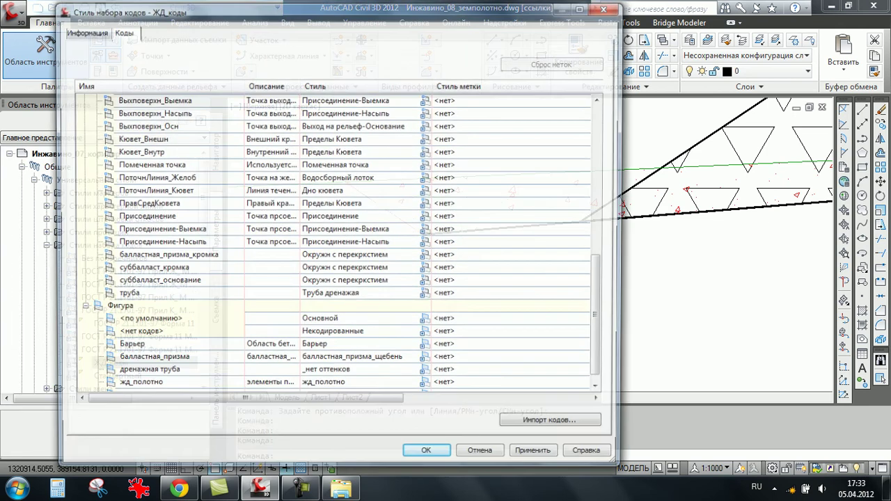
click(426, 281)
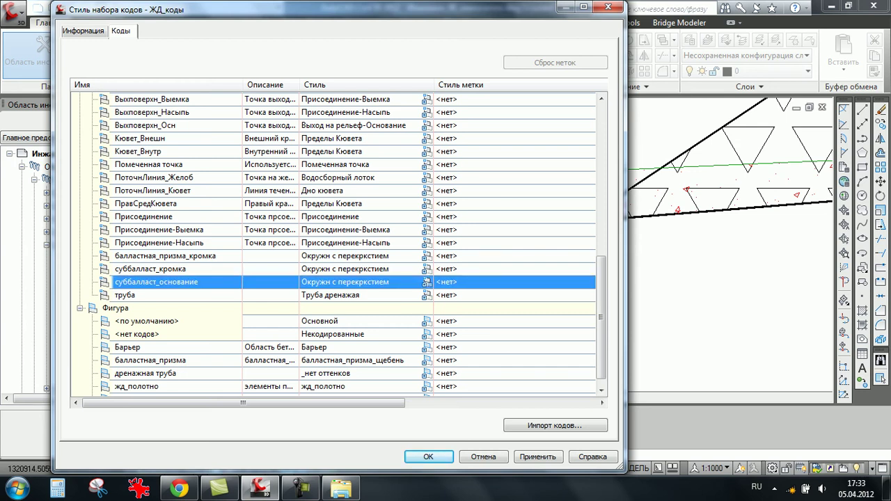
scroll(426, 282, up, 2)
scroll(425, 281, up, 1)
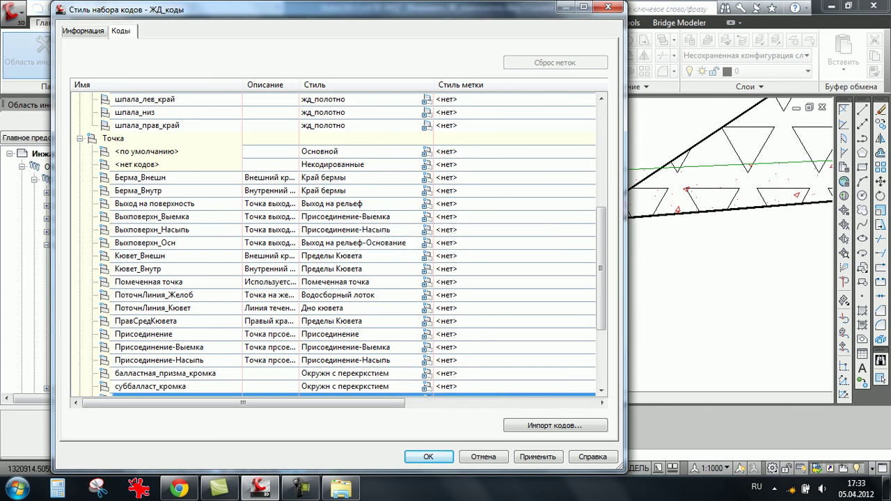
scroll(341, 244, down, 1)
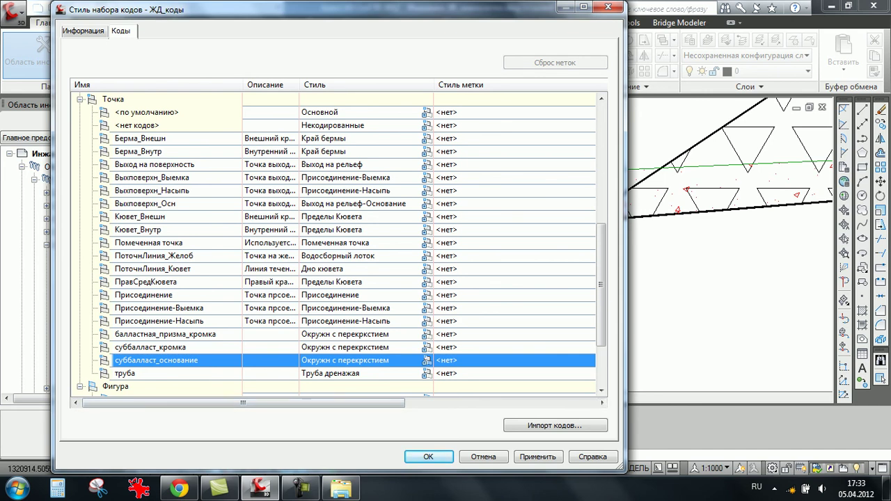
key(Return)
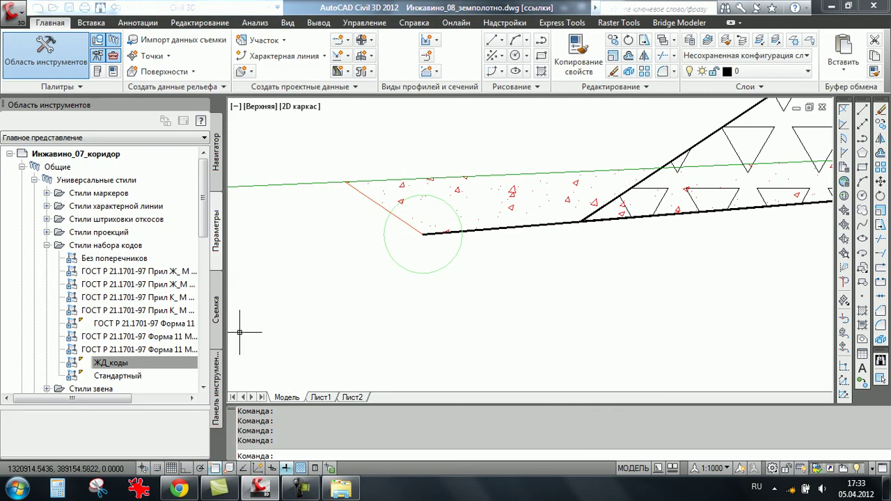
click(111, 363)
click(46, 192)
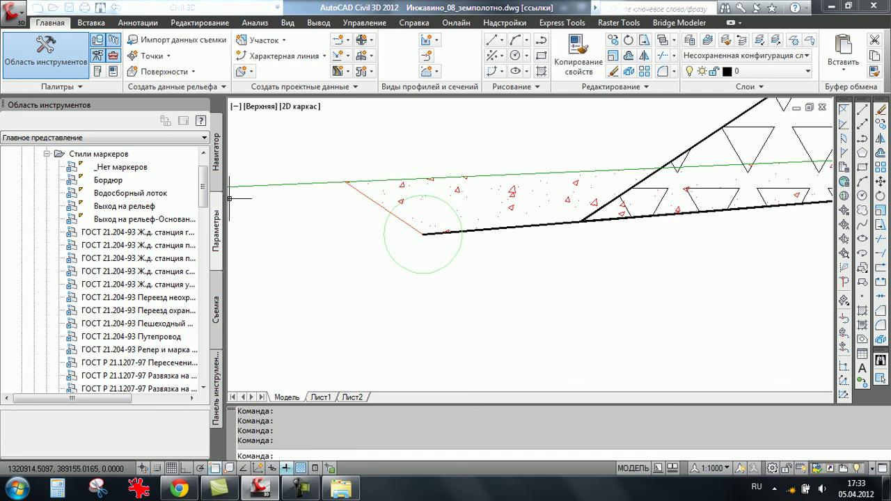
right_click(160, 220)
click(205, 226)
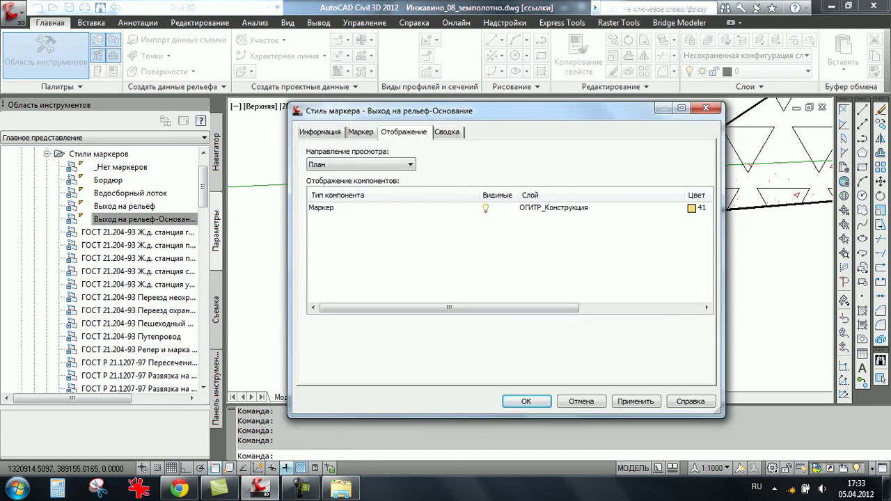
click(361, 164)
click(327, 201)
click(321, 207)
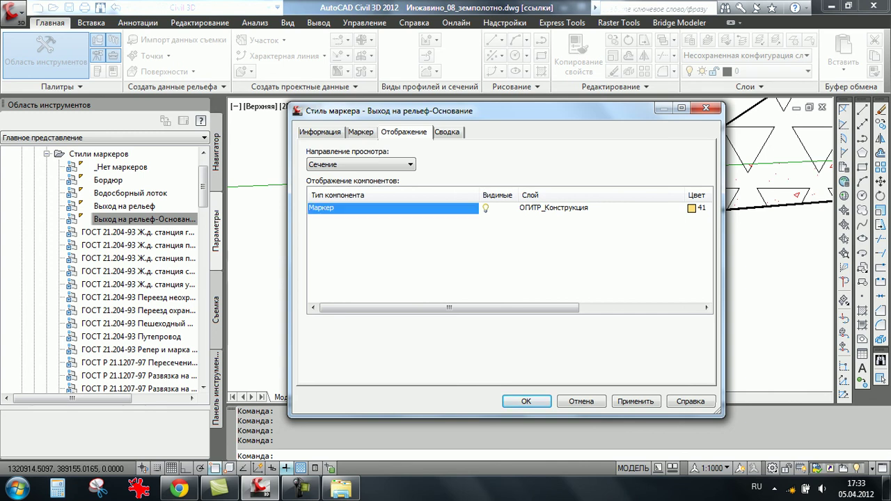
click(526, 401)
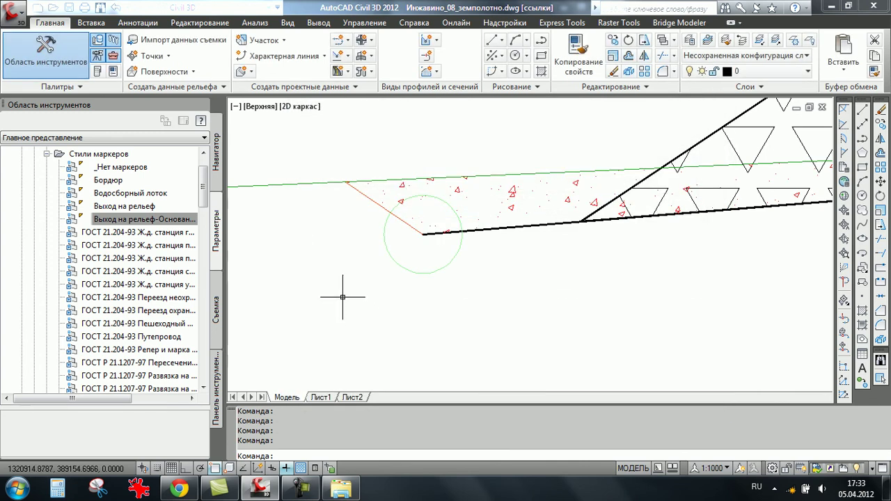
click(144, 219)
scroll(125, 279, down, 1)
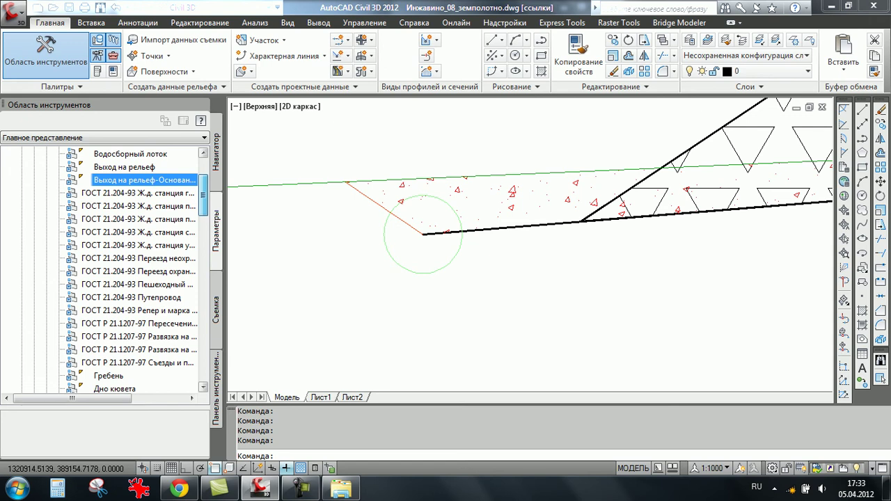
scroll(125, 278, up, 1)
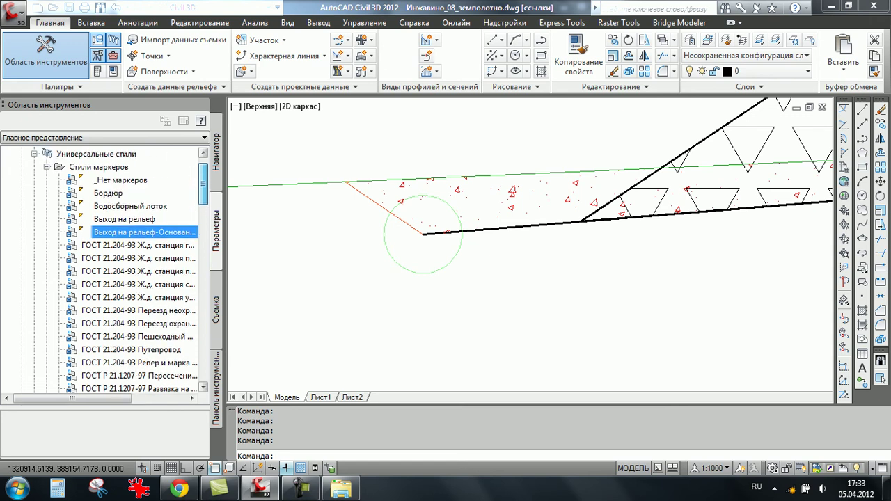
scroll(125, 278, down, 3)
scroll(125, 279, down, 2)
scroll(125, 278, down, 2)
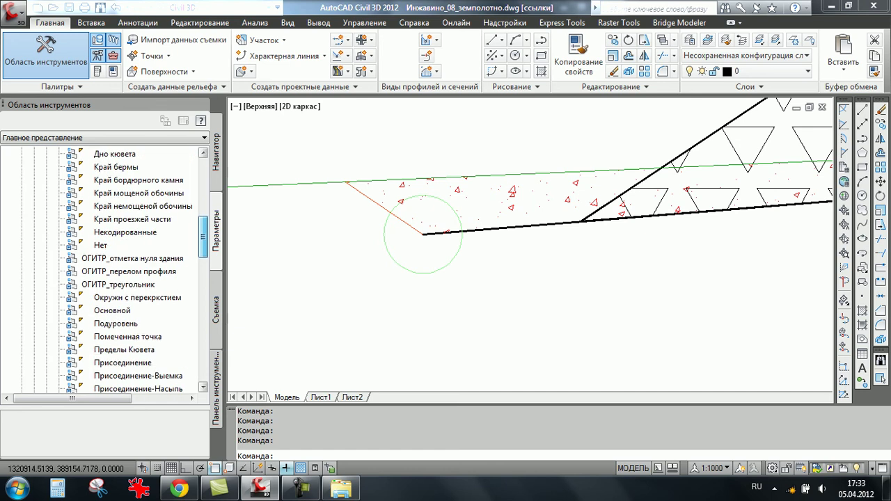
scroll(125, 279, down, 1)
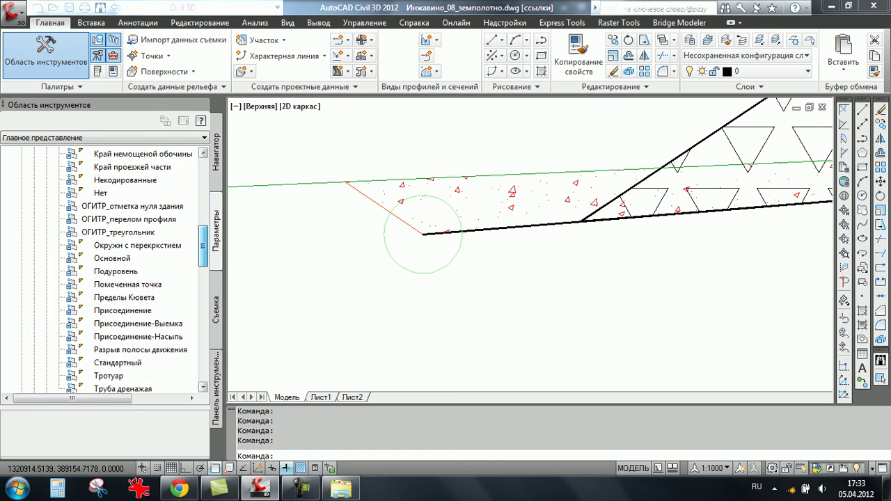
scroll(125, 271, down, 1)
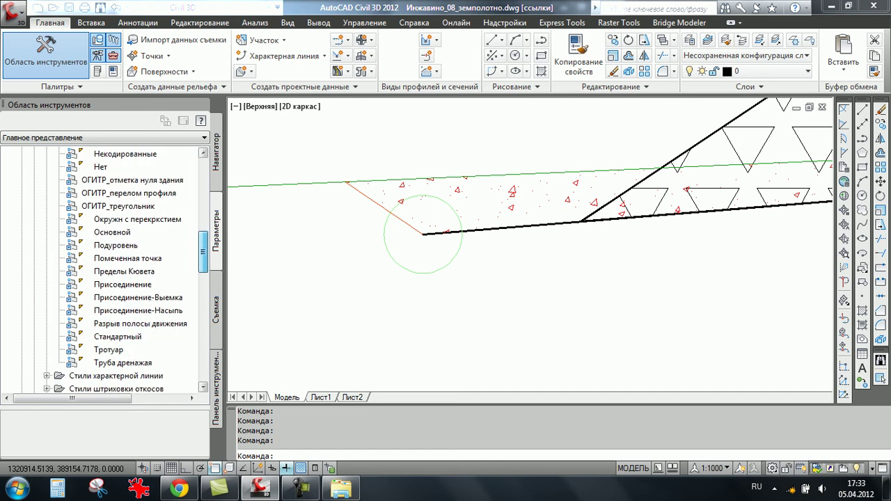
right_click(143, 283)
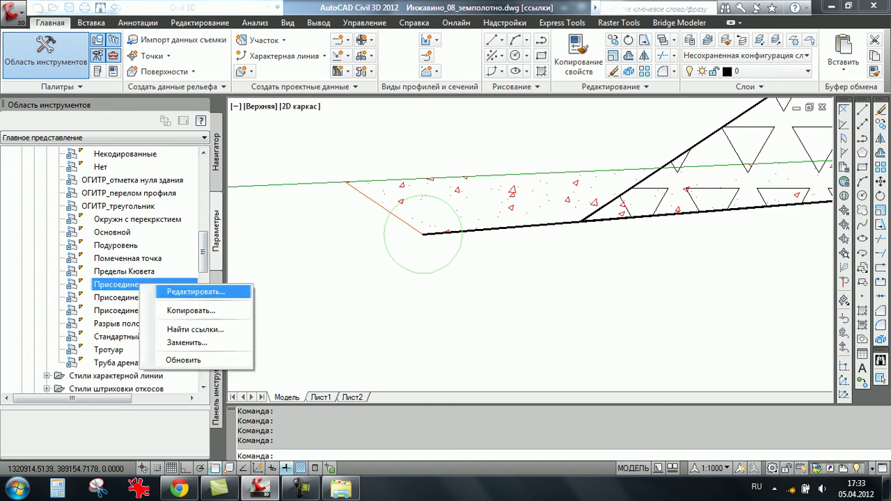
click(183, 291)
click(361, 164)
click(347, 193)
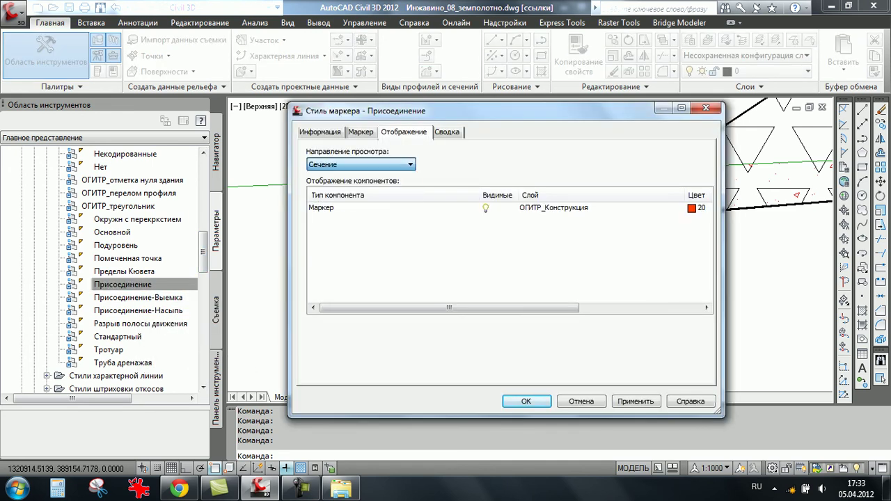
click(485, 207)
key(Return)
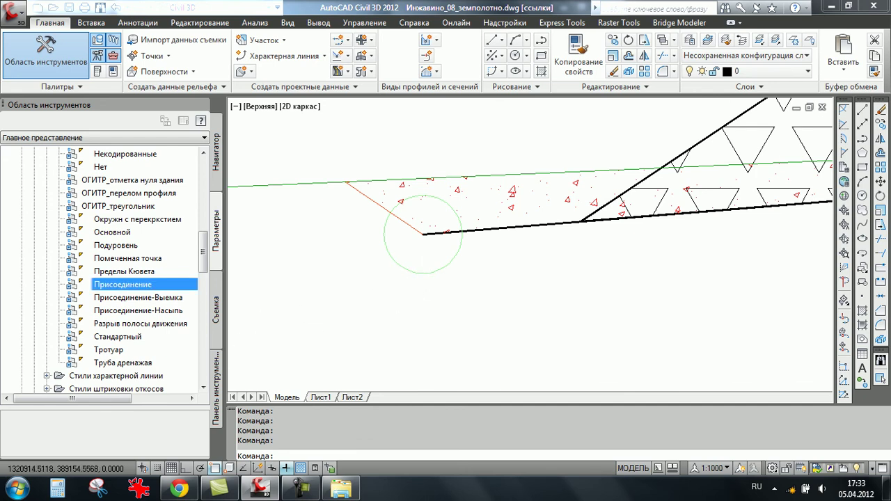
right_click(128, 336)
click(173, 344)
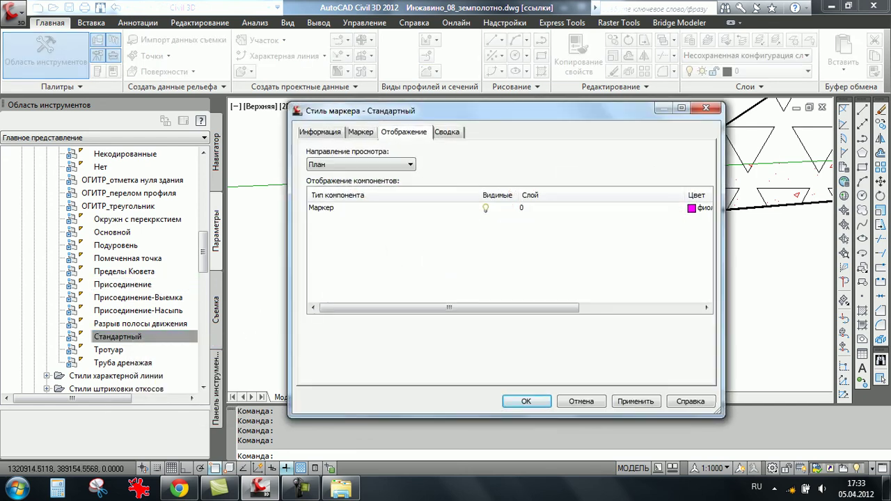
click(360, 164)
click(327, 200)
click(321, 207)
click(526, 401)
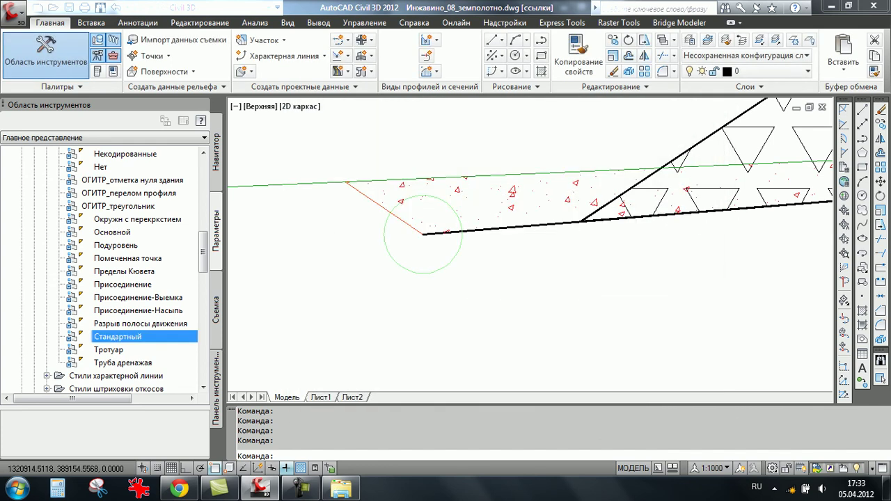
click(122, 284)
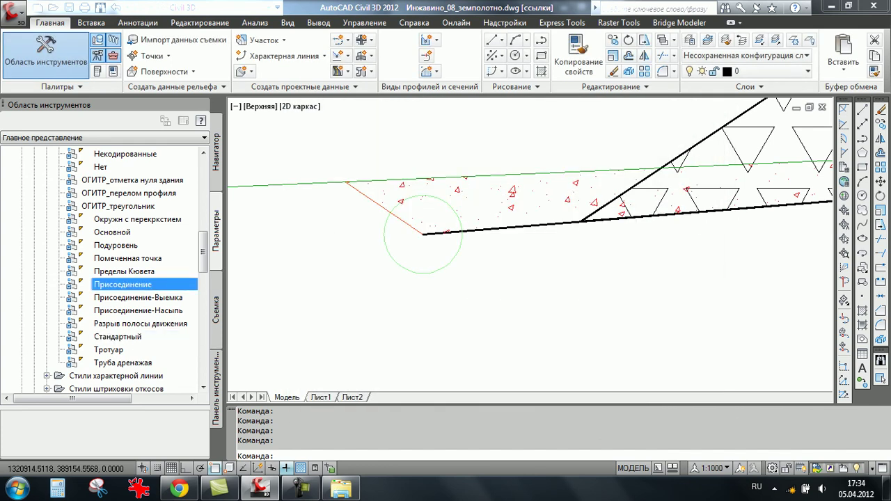
click(122, 257)
scroll(123, 257, up, 1)
scroll(123, 258, up, 1)
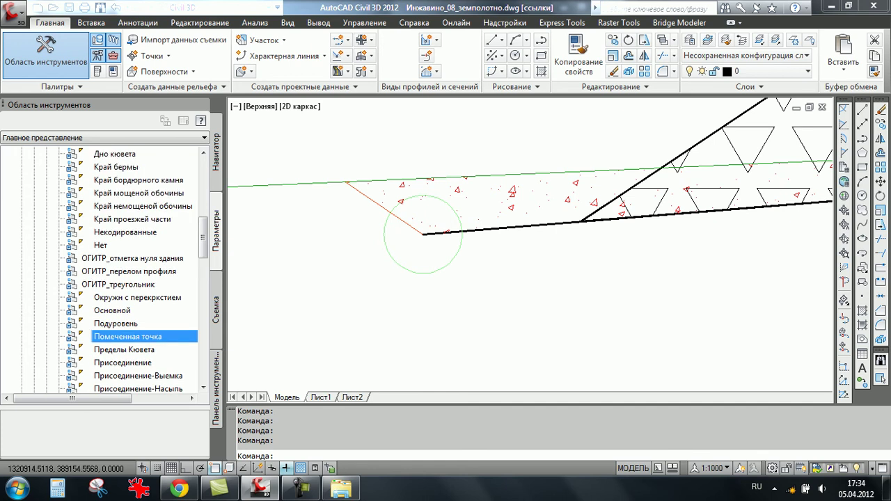
scroll(122, 257, up, 1)
scroll(123, 258, up, 1)
scroll(122, 258, up, 1)
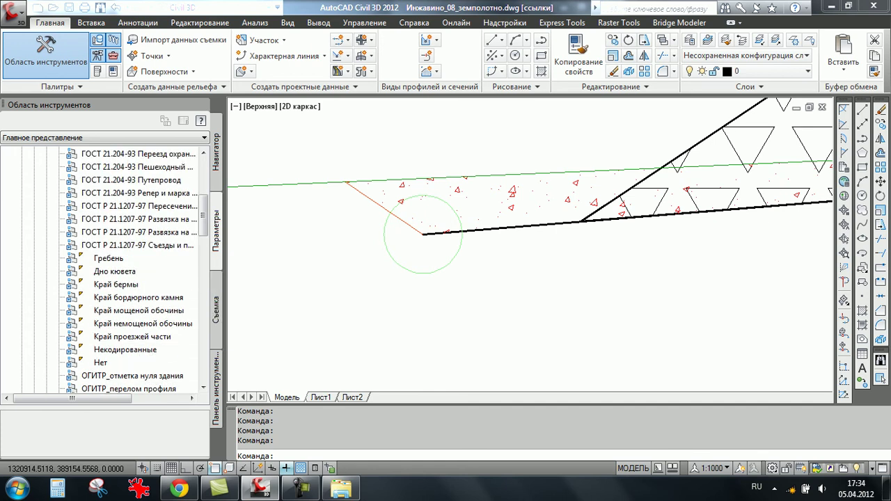
scroll(178, 335, up, 2)
scroll(178, 335, up, 1)
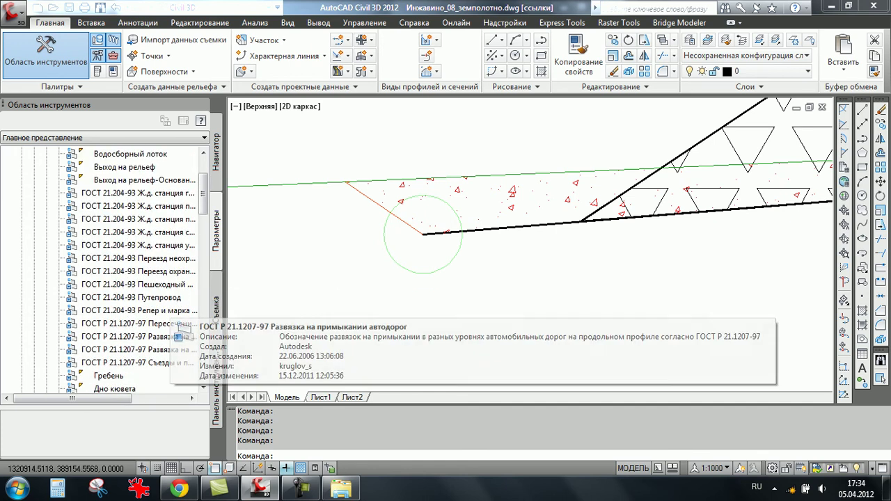
scroll(178, 334, up, 2)
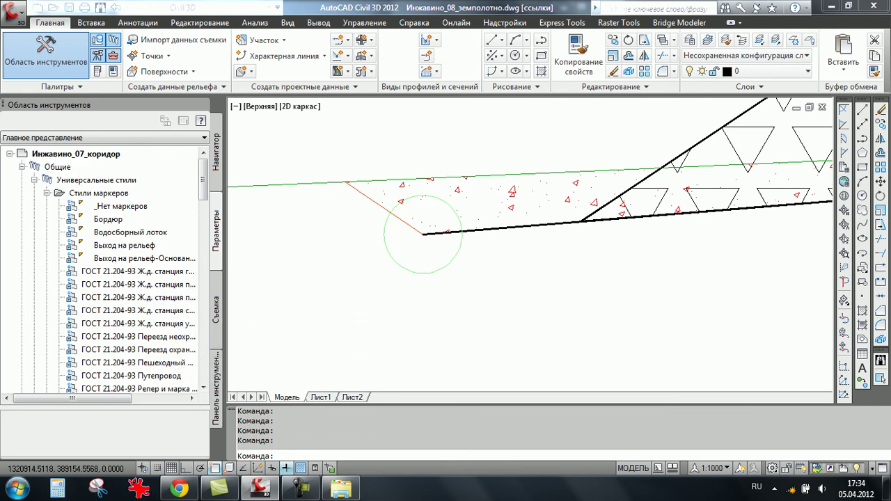
right_click(168, 258)
click(208, 265)
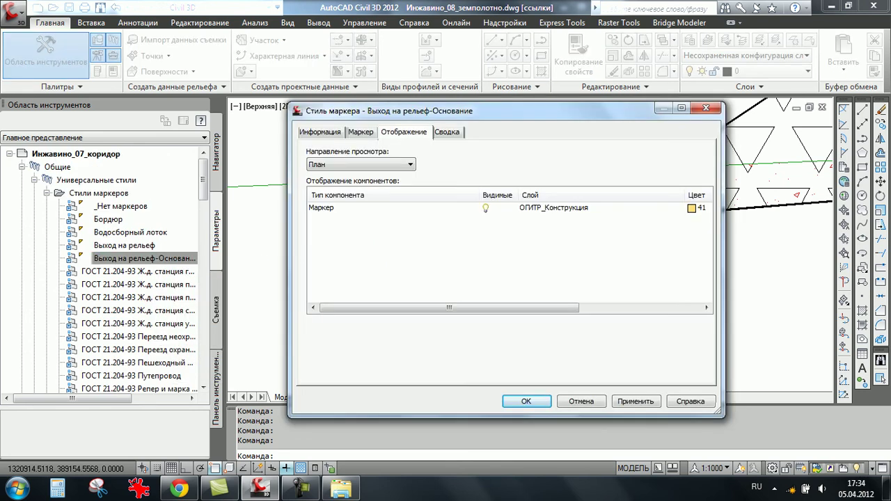
click(360, 164)
click(327, 201)
key(Return)
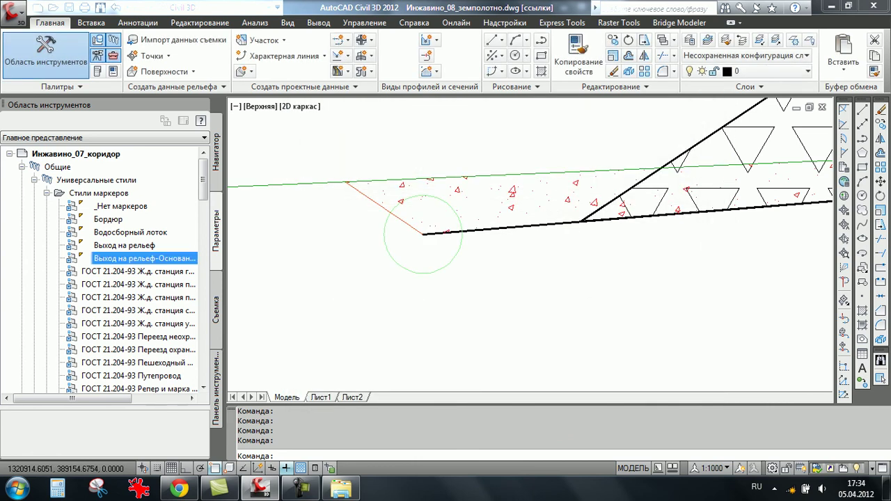
right_click(159, 208)
click(199, 216)
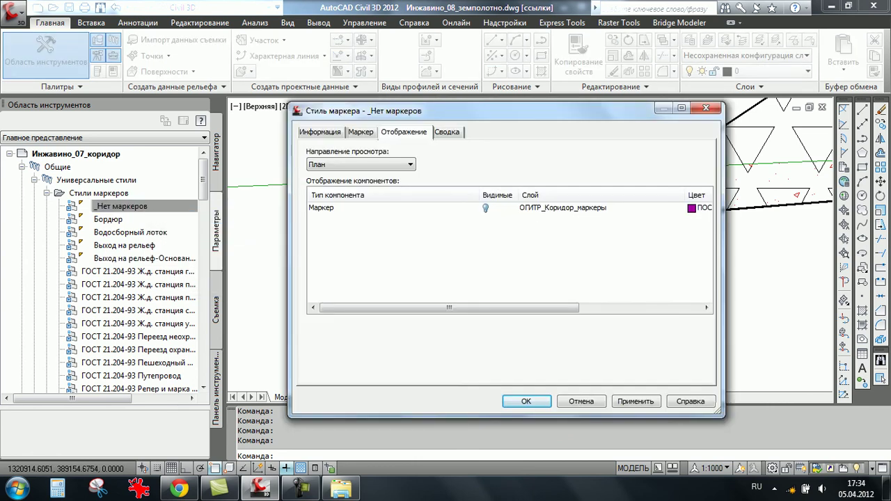
click(360, 164)
click(327, 201)
click(526, 401)
scroll(104, 278, down, 2)
scroll(104, 278, down, 2)
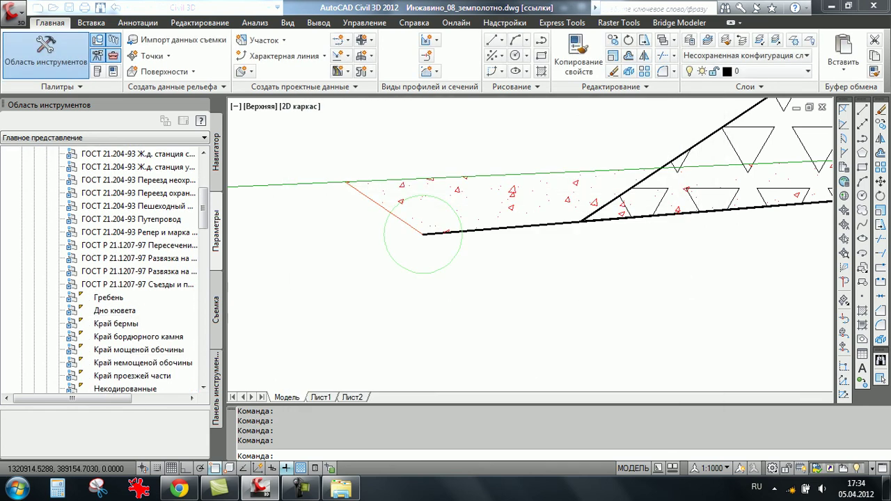
scroll(105, 272, down, 2)
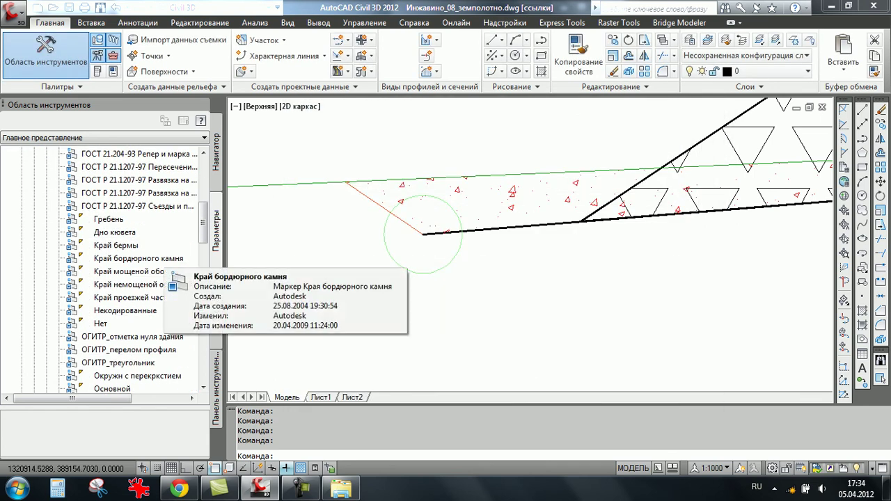
scroll(146, 261, down, 1)
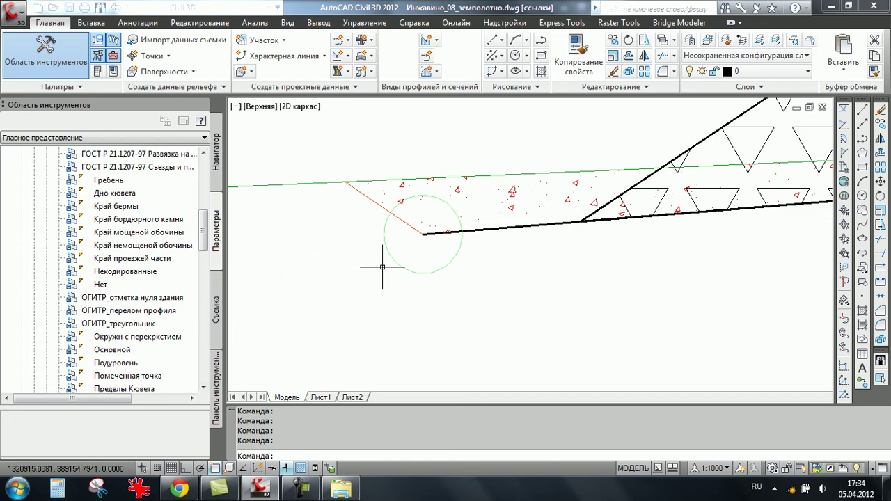
scroll(423, 265, down, 2)
scroll(464, 271, down, 2)
scroll(502, 288, down, 2)
- Review the Помеченная точка marker style's Маркер display in Сечение view
middle_drag(506, 291, 435, 268)
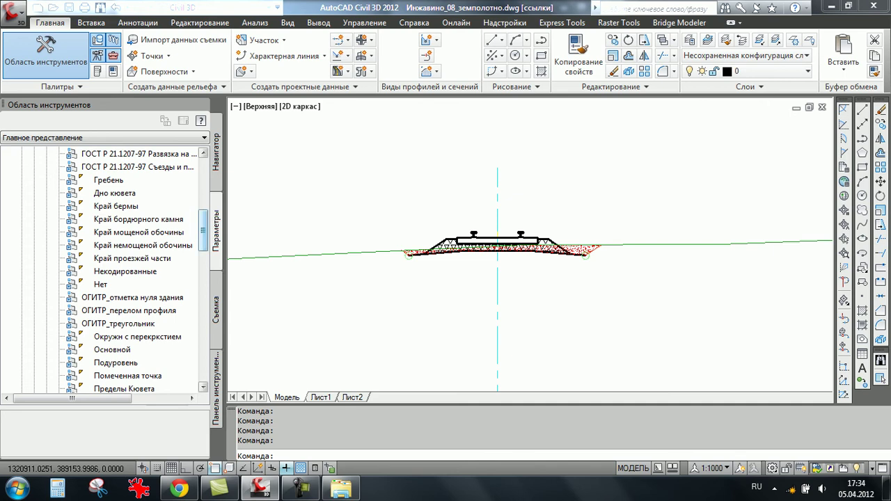
scroll(104, 272, down, 4)
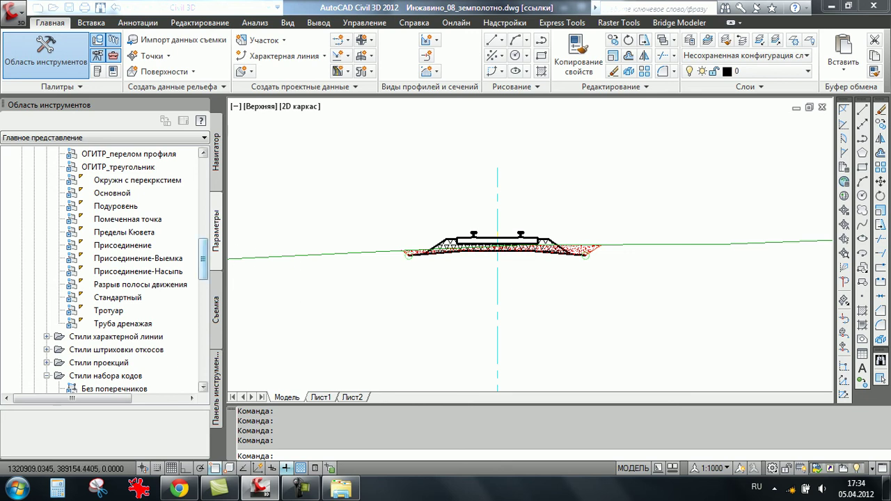
scroll(104, 271, up, 4)
scroll(104, 271, up, 2)
scroll(132, 272, up, 2)
scroll(133, 272, up, 2)
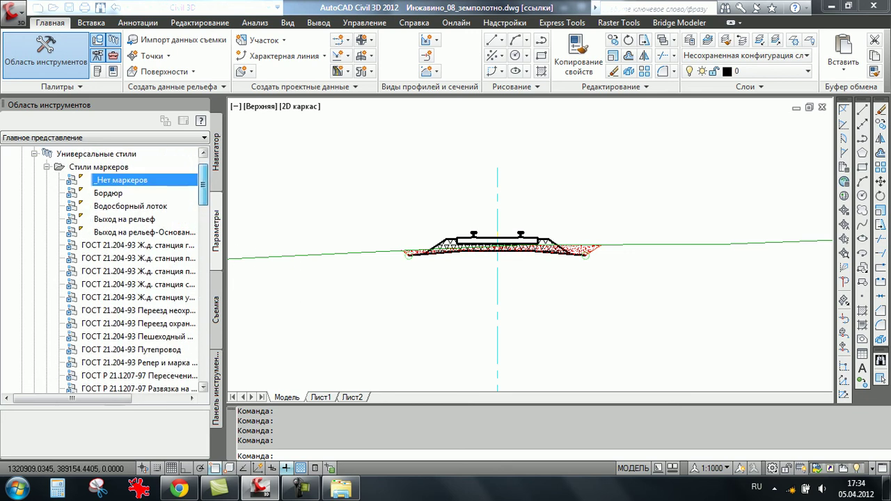
scroll(125, 272, down, 2)
scroll(125, 271, down, 2)
scroll(125, 272, down, 4)
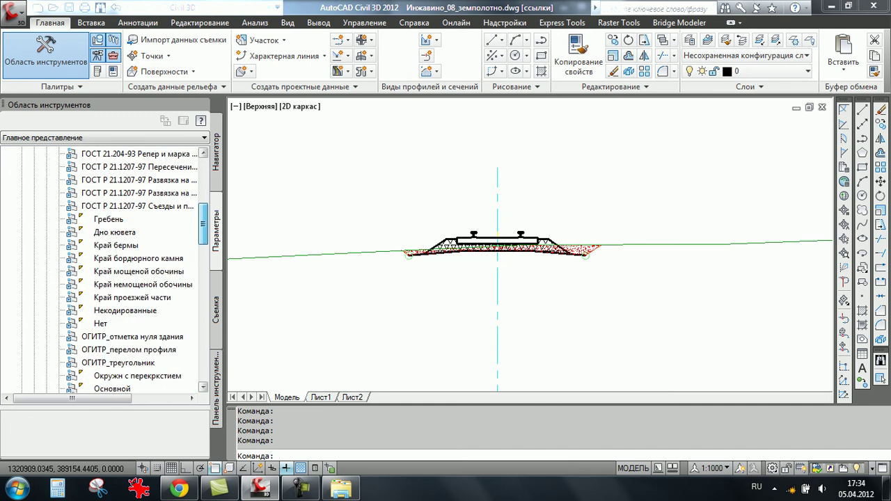
scroll(125, 272, down, 2)
scroll(126, 271, down, 3)
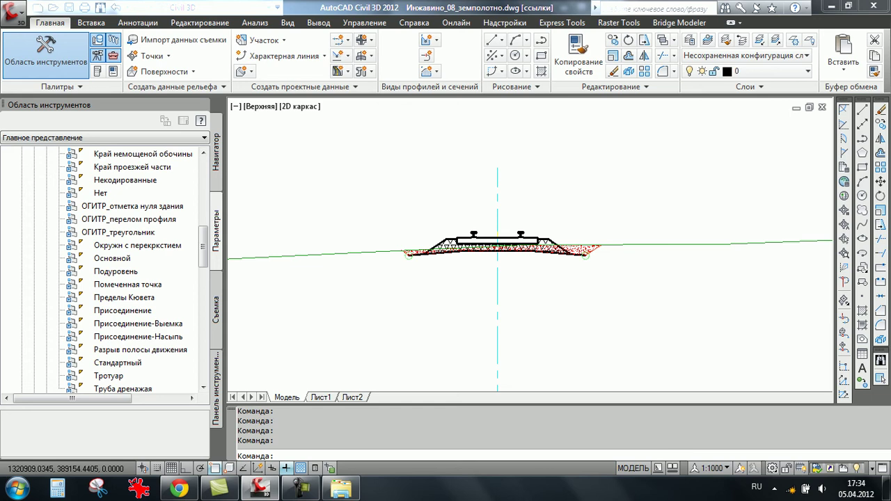
right_click(150, 287)
click(192, 298)
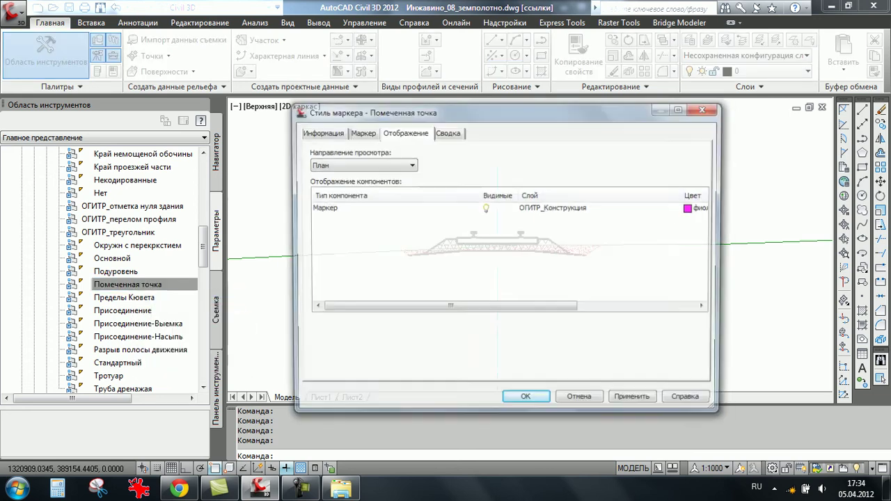
click(361, 164)
click(321, 201)
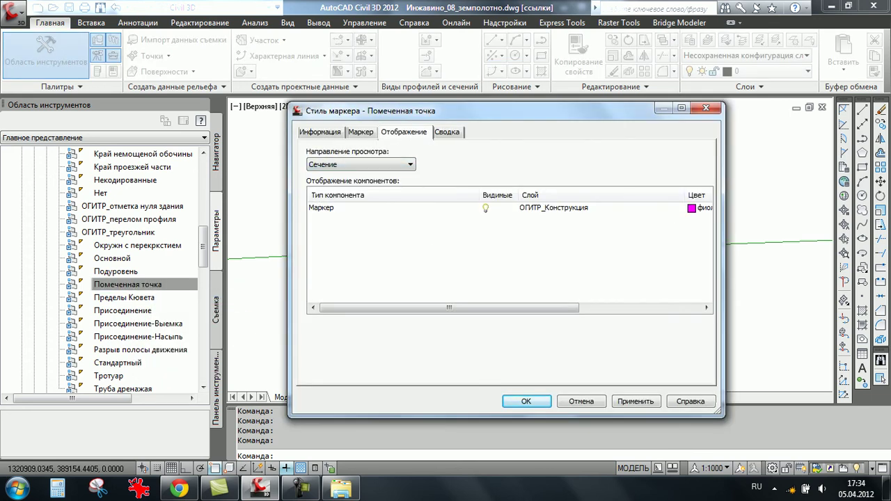
click(322, 208)
click(526, 401)
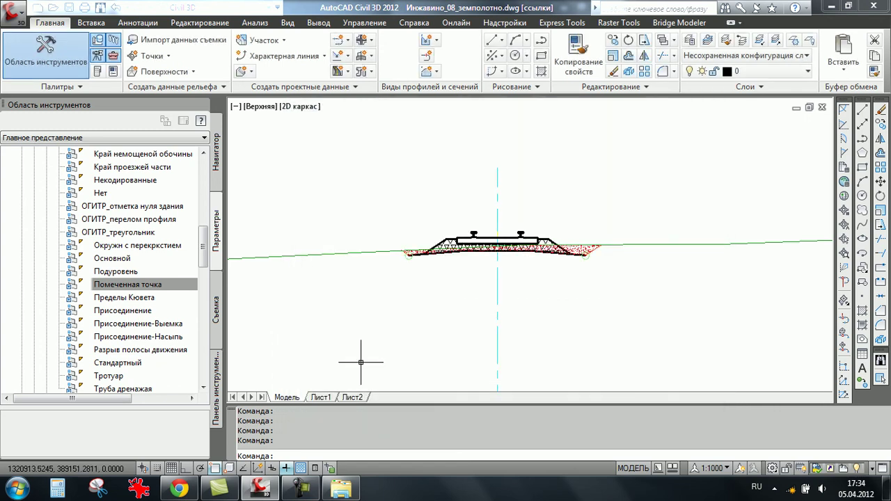
- Zoom out and pan the drawing over to the two railway embankment assemblies
scroll(418, 245, up, 3)
scroll(342, 249, up, 2)
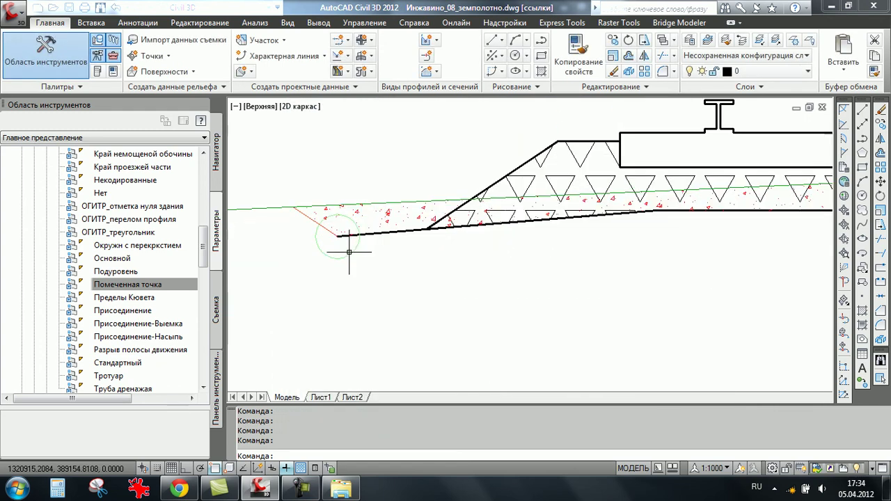
click(352, 250)
scroll(351, 257, down, 2)
scroll(353, 268, down, 3)
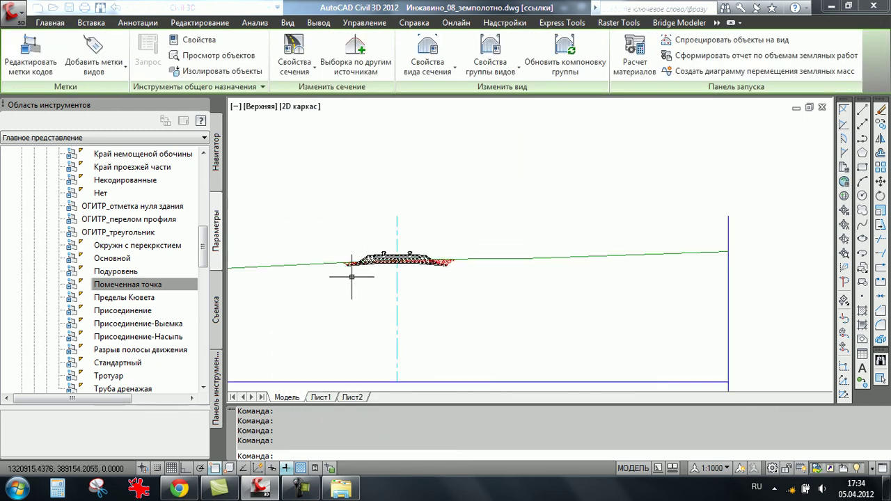
scroll(356, 282, down, 3)
scroll(417, 303, down, 2)
scroll(350, 131, down, 2)
scroll(334, 140, down, 2)
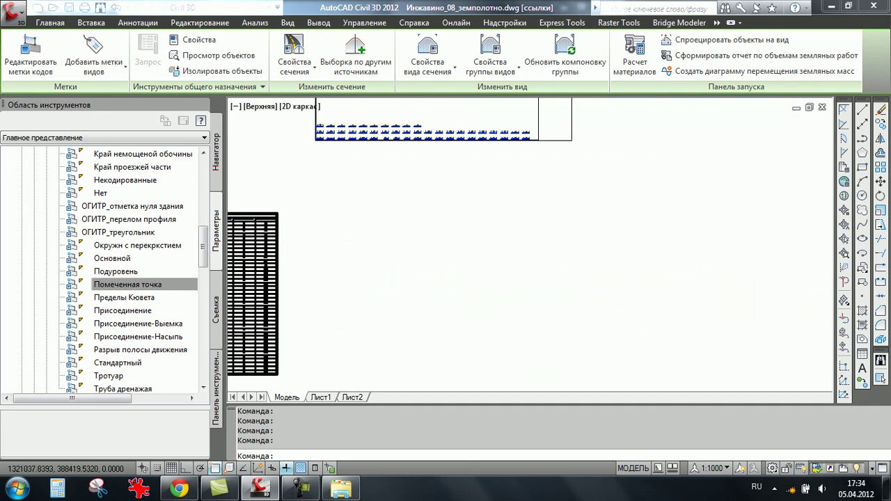
scroll(325, 146, down, 2)
middle_drag(325, 145, 487, 139)
scroll(463, 149, up, 2)
scroll(434, 149, up, 3)
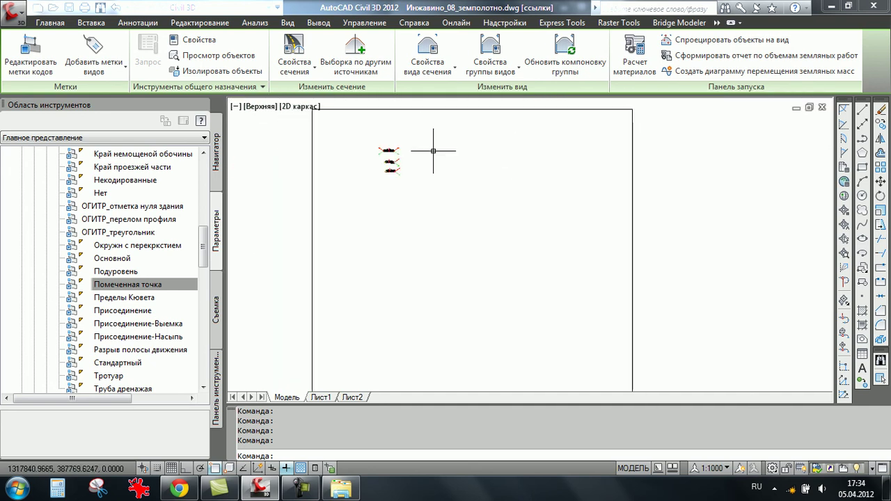
scroll(398, 166, up, 2)
key(Escape)
- Inspect the right daylight subassembly's point codes and code style, closing without changes
click(461, 192)
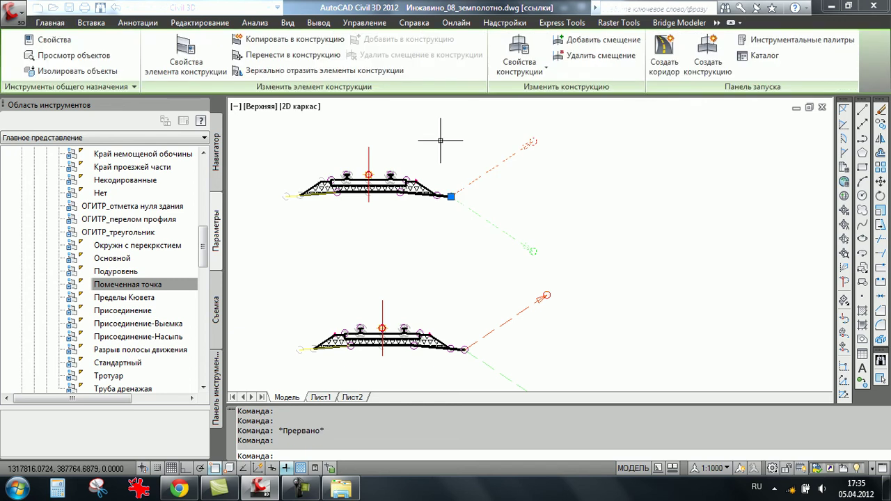
right_click(443, 143)
click(527, 273)
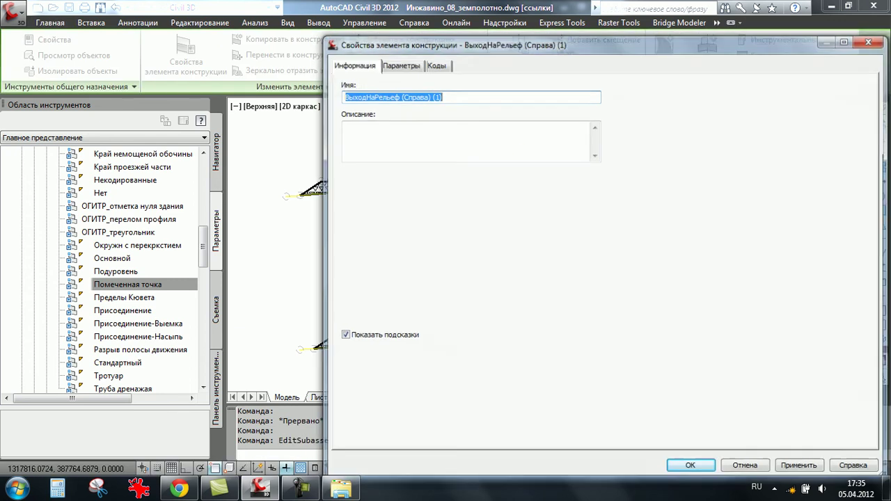
click(435, 63)
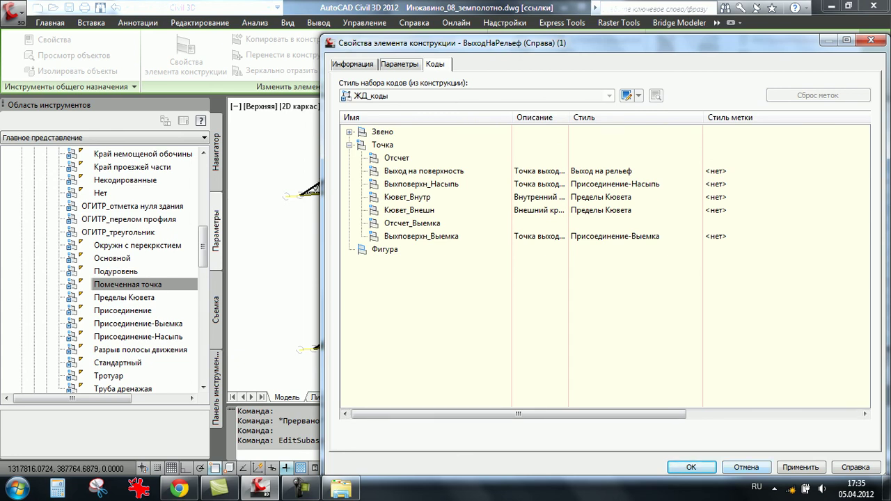
click(745, 467)
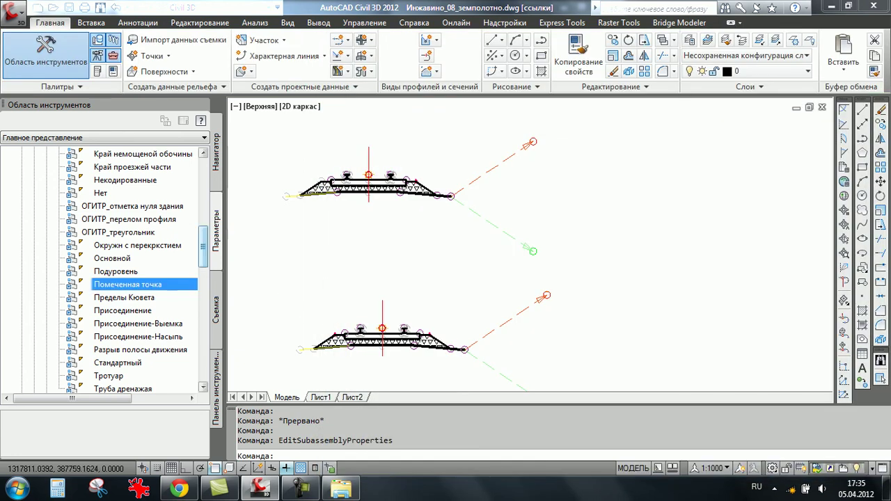
- Review the Дно кювета marker style's Маркер display in Сечение view
scroll(105, 271, down, 3)
scroll(104, 271, up, 4)
scroll(104, 271, up, 2)
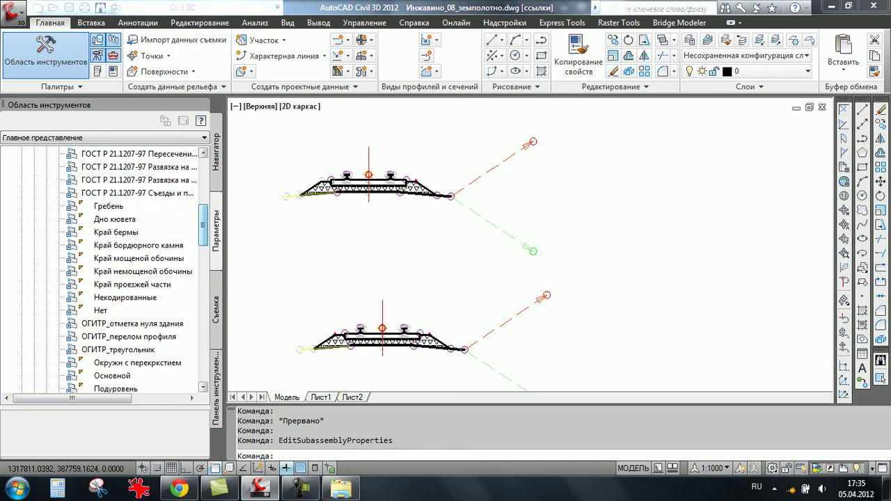
right_click(115, 219)
click(167, 228)
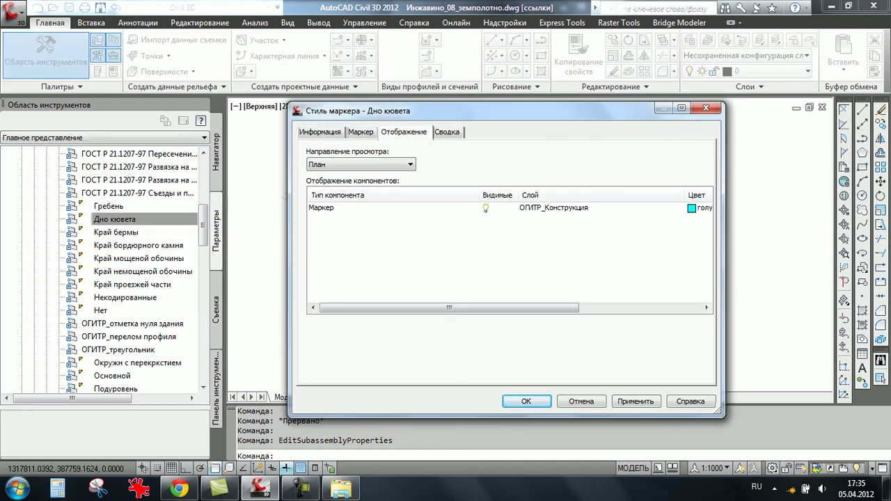
click(360, 164)
click(327, 201)
click(485, 208)
click(526, 402)
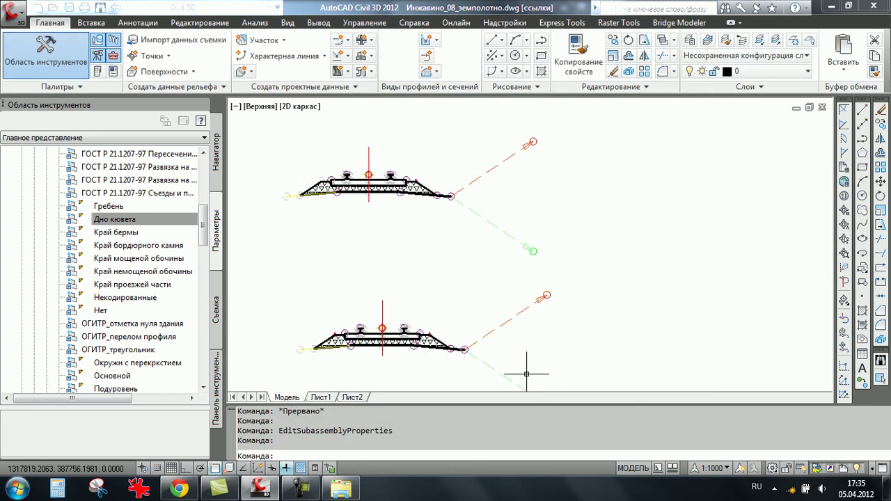
- Zoom the drawing back in to a single embankment cross-section
scroll(526, 374, down, 3)
scroll(407, 300, down, 3)
scroll(428, 284, up, 2)
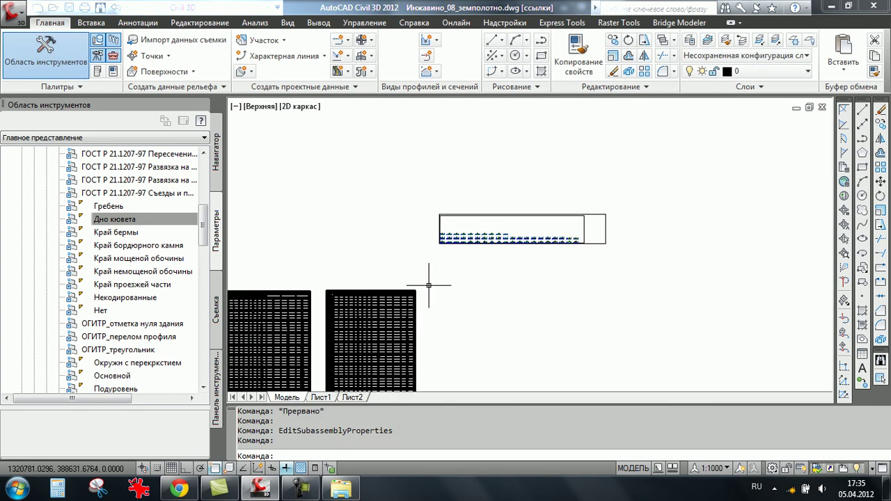
scroll(429, 284, up, 3)
scroll(366, 188, up, 3)
scroll(383, 165, up, 2)
scroll(390, 242, up, 2)
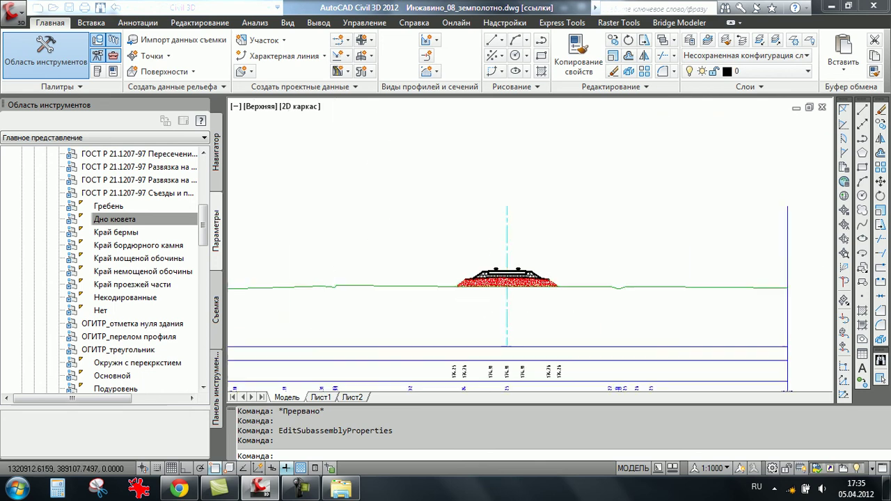
scroll(488, 285, up, 3)
scroll(471, 264, down, 1)
scroll(463, 258, down, 3)
scroll(449, 198, down, 4)
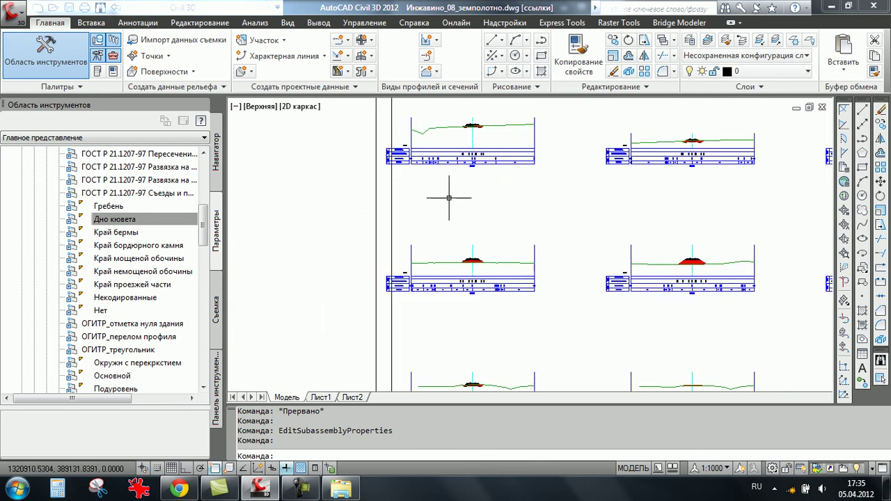
scroll(449, 198, up, 1)
scroll(428, 207, up, 3)
scroll(410, 215, up, 2)
scroll(398, 219, up, 2)
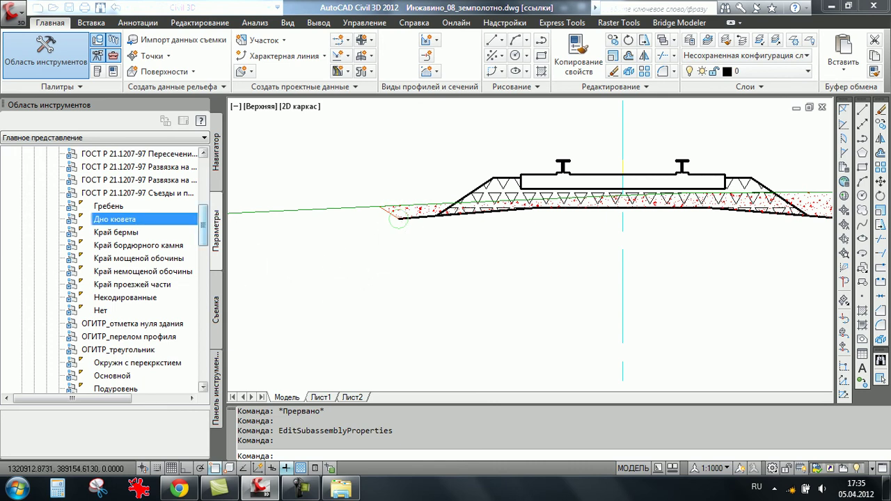
scroll(104, 272, up, 2)
scroll(104, 272, up, 3)
scroll(105, 272, up, 3)
scroll(105, 272, up, 2)
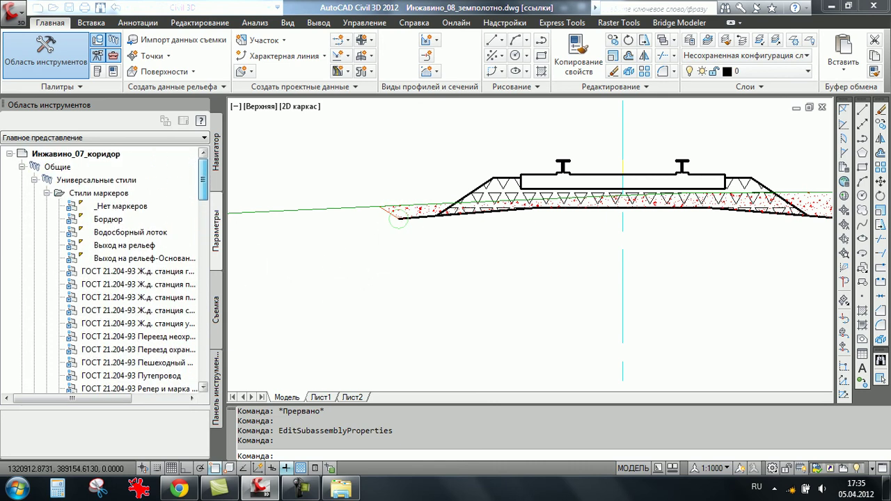
scroll(105, 271, down, 1)
scroll(104, 271, down, 1)
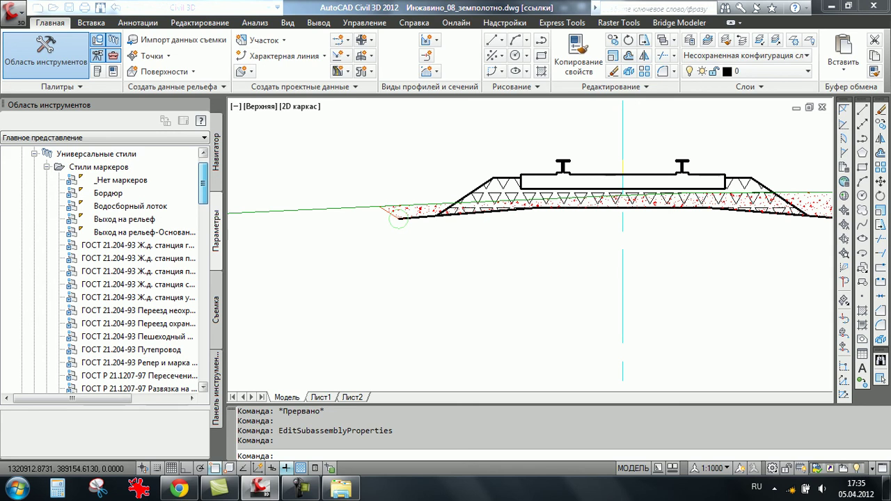
scroll(104, 272, down, 1)
scroll(105, 271, down, 1)
scroll(104, 271, down, 3)
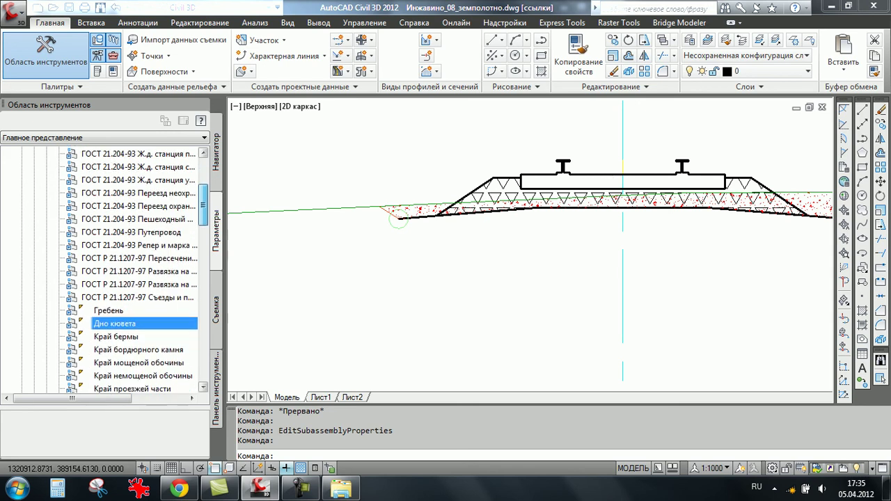
scroll(105, 271, down, 1)
scroll(105, 271, down, 2)
scroll(105, 272, down, 1)
scroll(105, 272, down, 1)
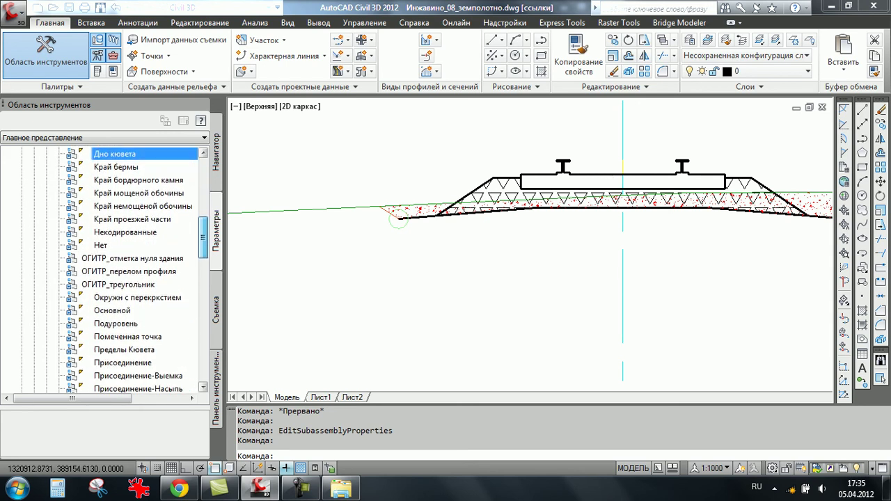
scroll(104, 271, down, 2)
scroll(104, 272, down, 1)
scroll(104, 272, up, 10)
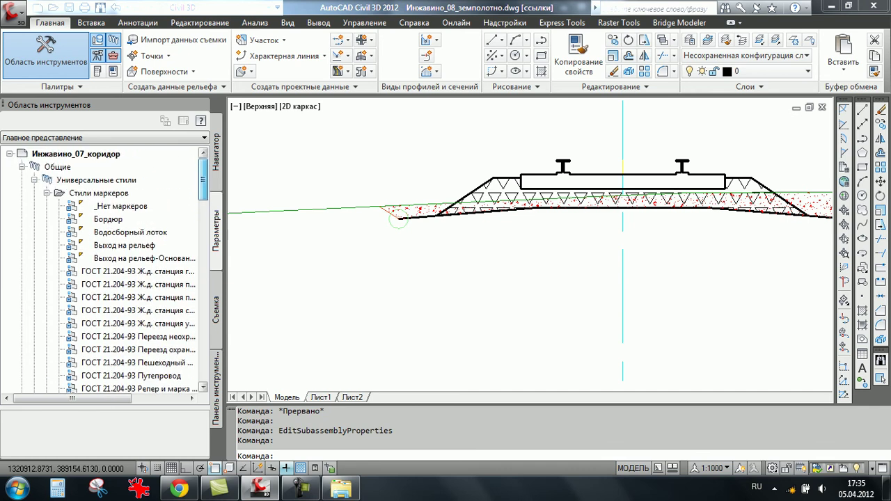
double_click(98, 193)
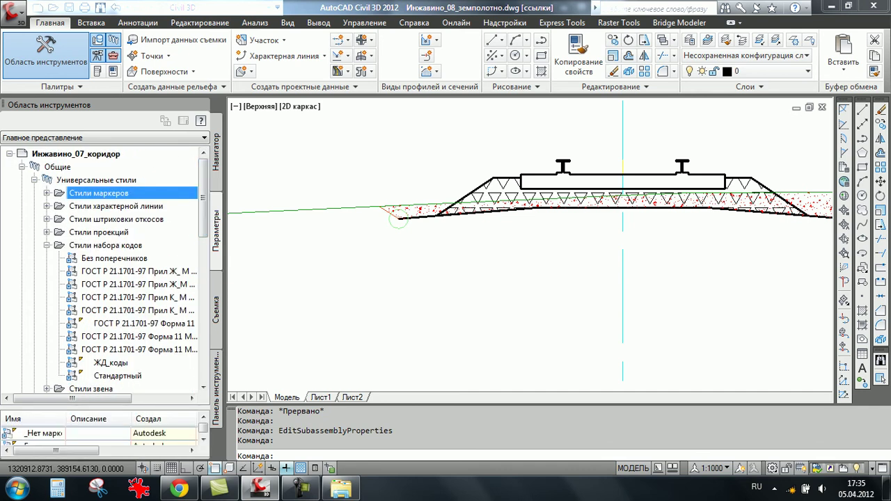
right_click(136, 363)
click(177, 369)
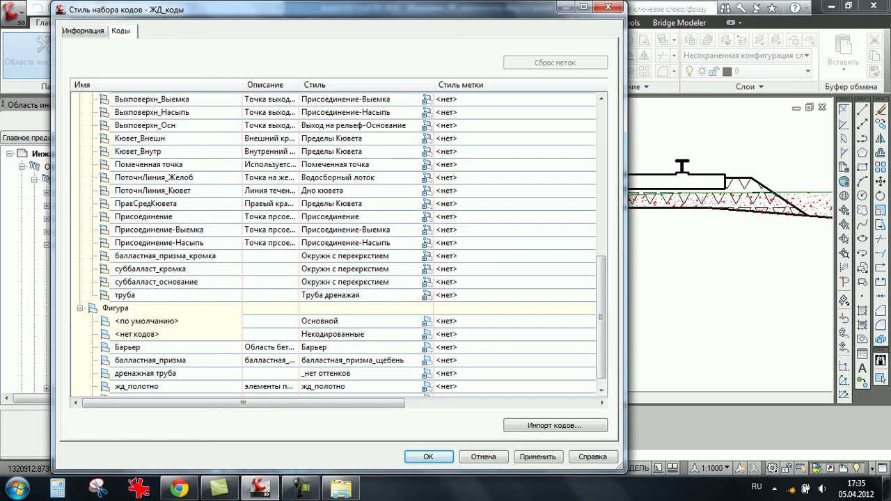
scroll(334, 243, up, 8)
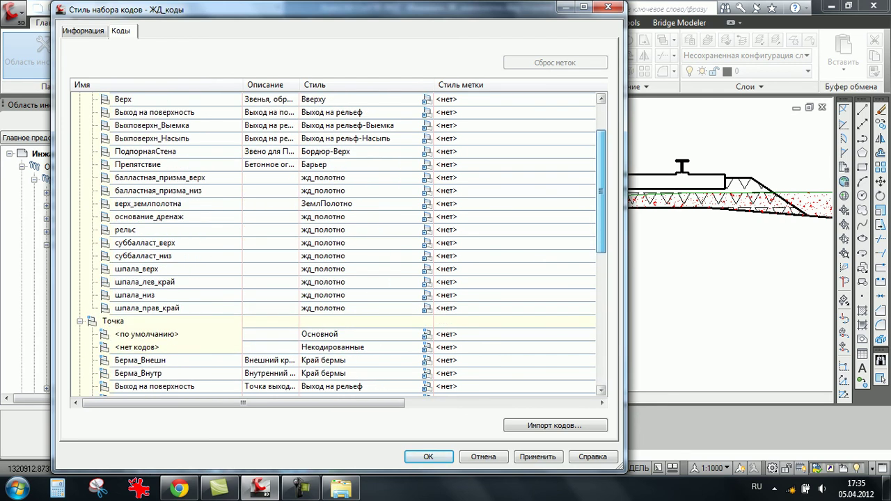
scroll(334, 244, down, 2)
scroll(334, 243, down, 2)
scroll(334, 243, down, 1)
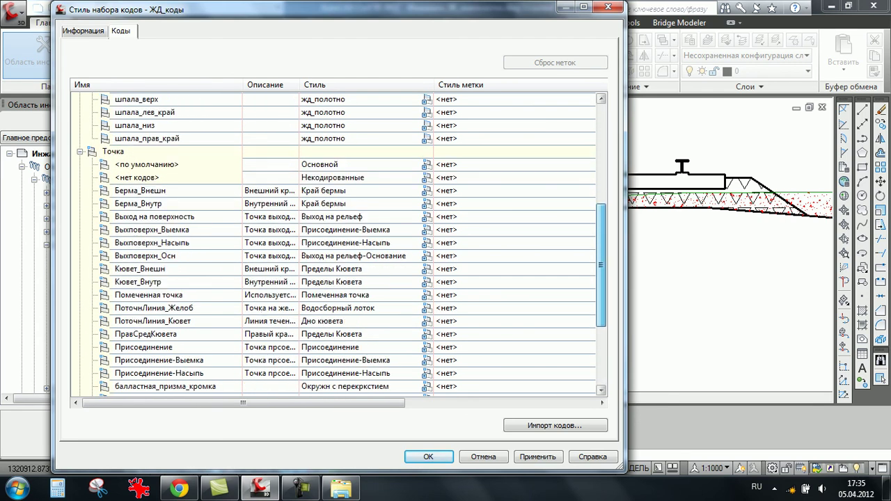
scroll(334, 243, down, 1)
scroll(334, 243, down, 1)
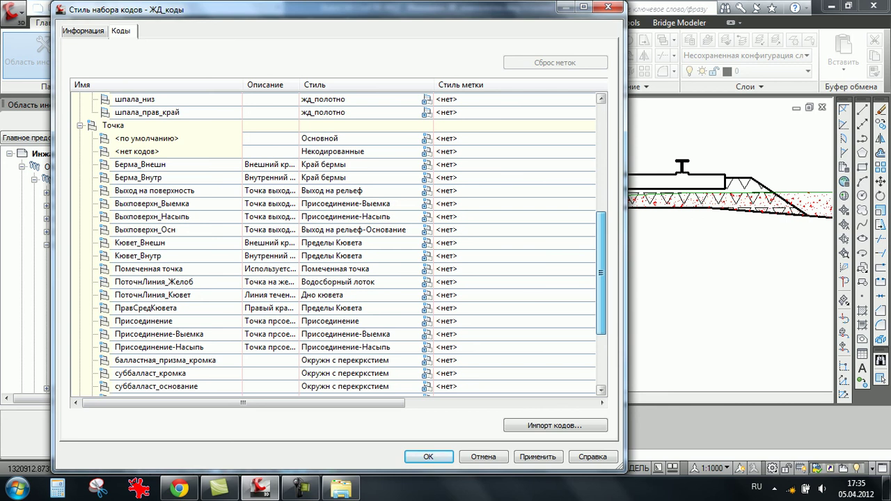
scroll(341, 246, down, 1)
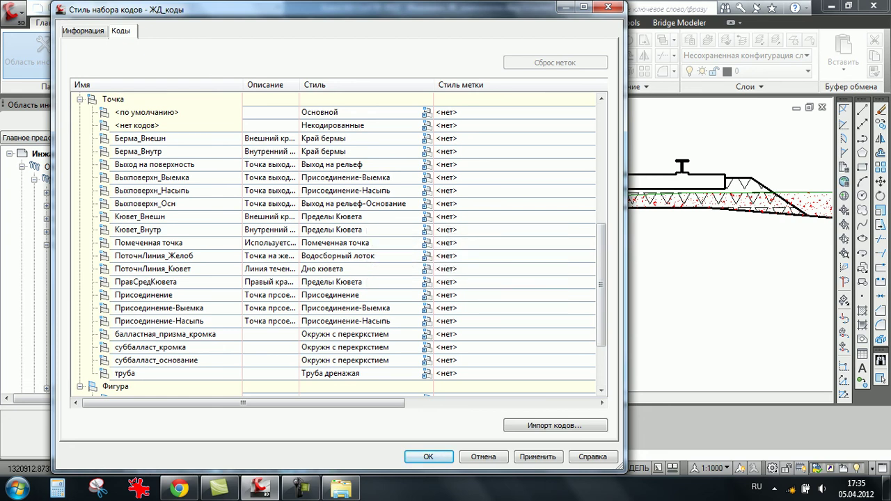
key(Return)
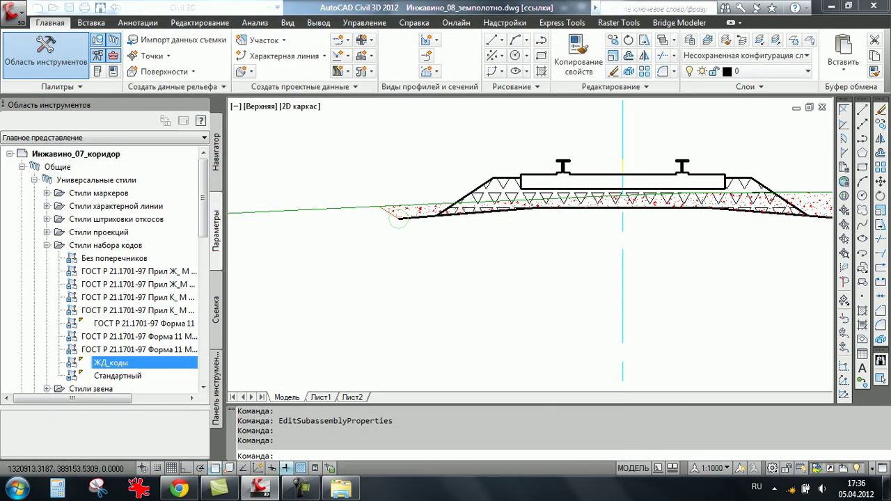
- Edit the Пределы Кювета marker style and check its Маркер component in the Section view direction
click(46, 193)
scroll(105, 271, down, 3)
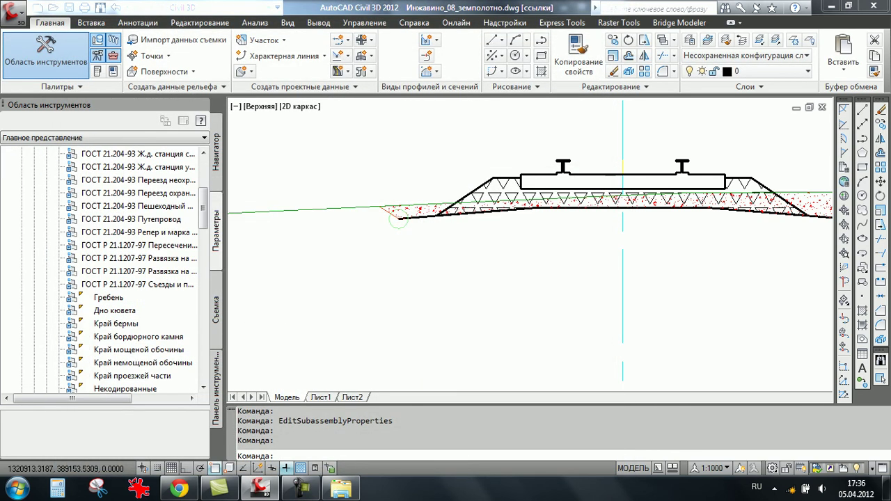
scroll(105, 271, down, 1)
scroll(105, 271, down, 1)
scroll(104, 271, down, 2)
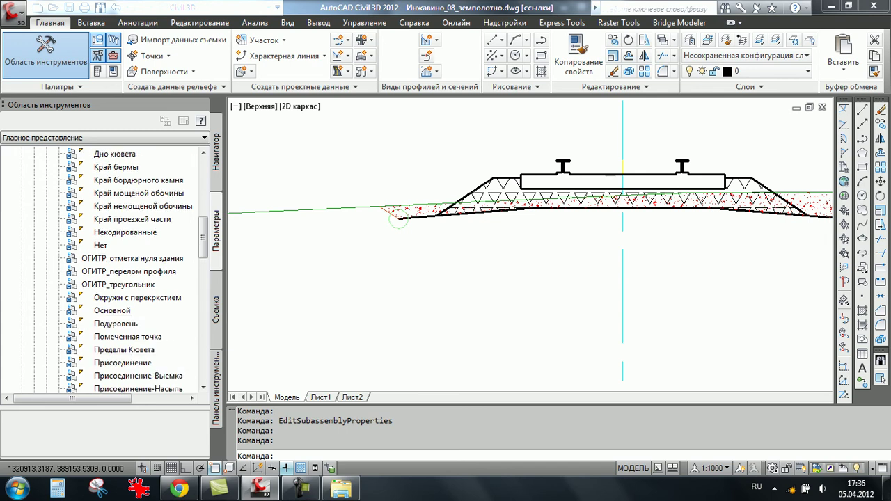
right_click(140, 350)
click(188, 356)
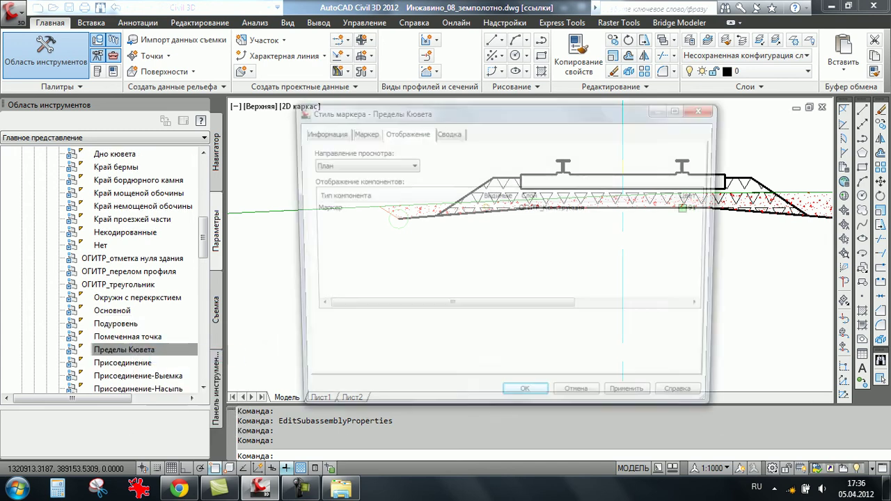
click(360, 164)
click(324, 201)
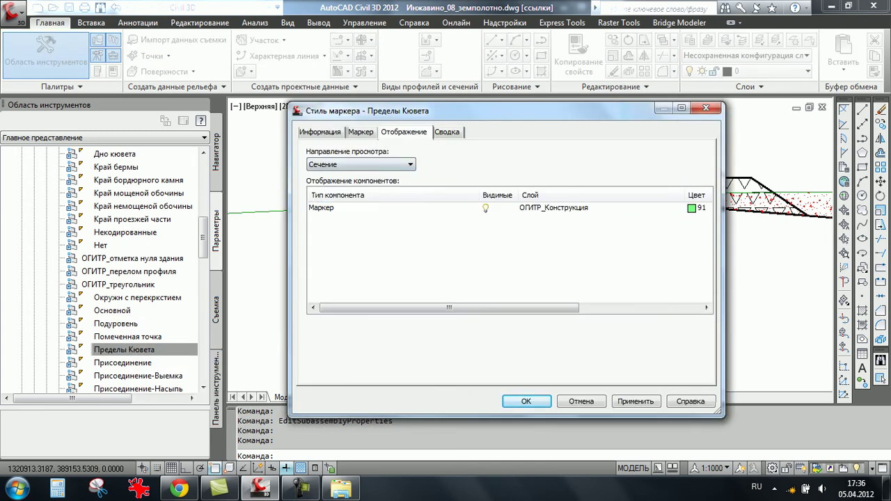
click(390, 208)
click(526, 401)
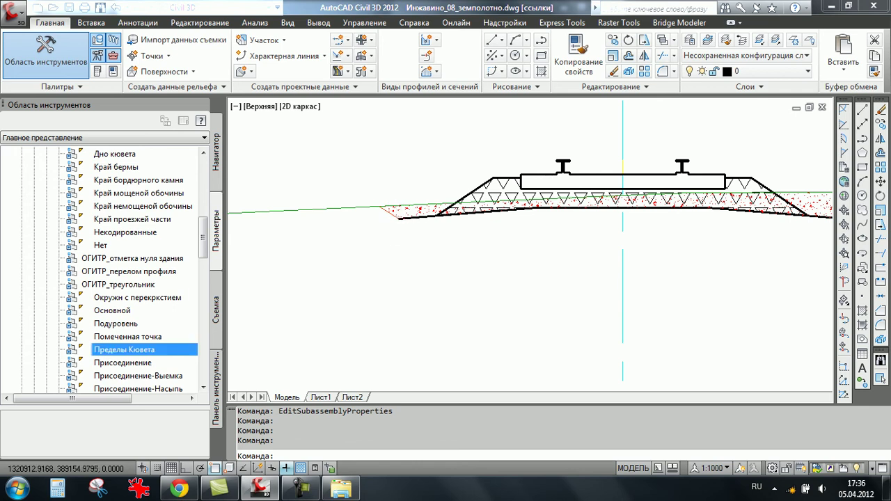
- Zoom and pan until the embankment cross-section and its band table below are both visible
scroll(133, 271, up, 2)
scroll(132, 272, up, 2)
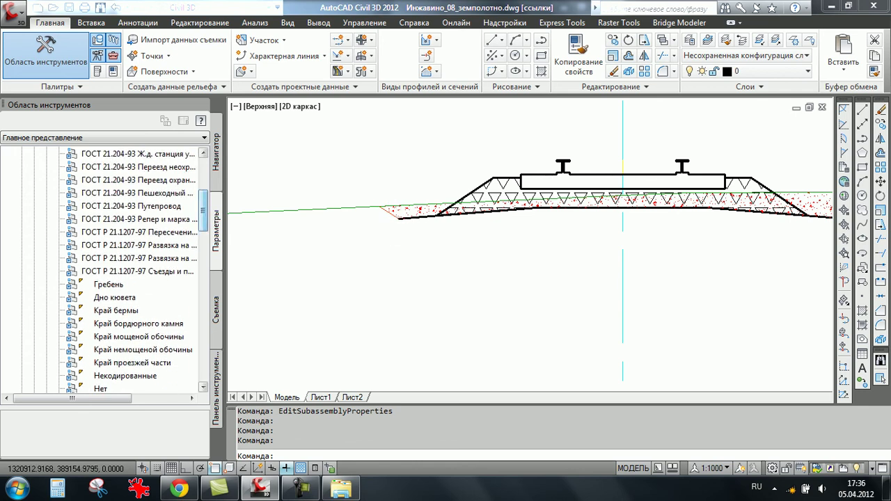
scroll(452, 185, up, 3)
scroll(421, 209, down, 4)
middle_drag(417, 216, 489, 177)
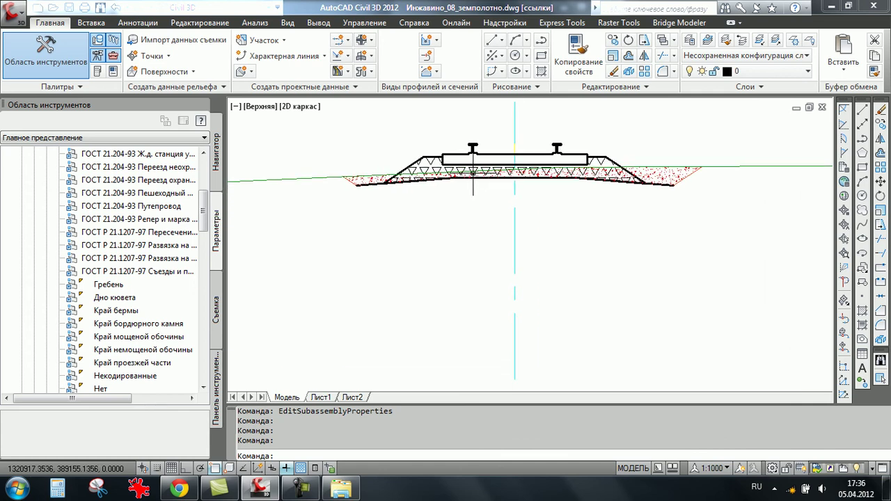
scroll(472, 170, down, 5)
scroll(468, 175, down, 2)
scroll(464, 180, up, 5)
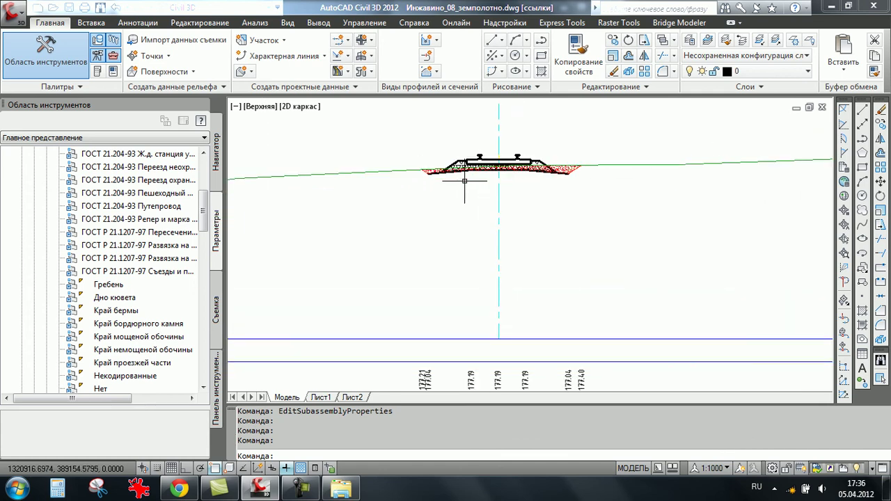
scroll(451, 179, down, 1)
scroll(487, 188, down, 3)
scroll(459, 235, up, 3)
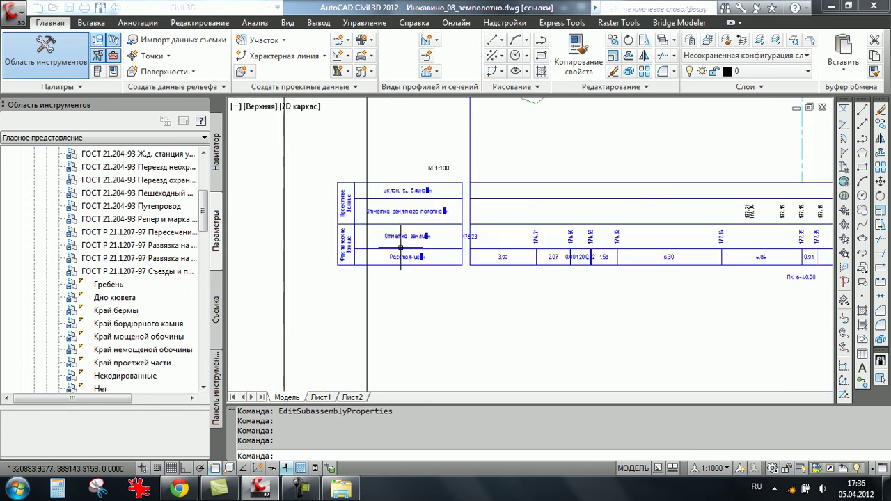
scroll(400, 236, up, 3)
scroll(390, 181, down, 5)
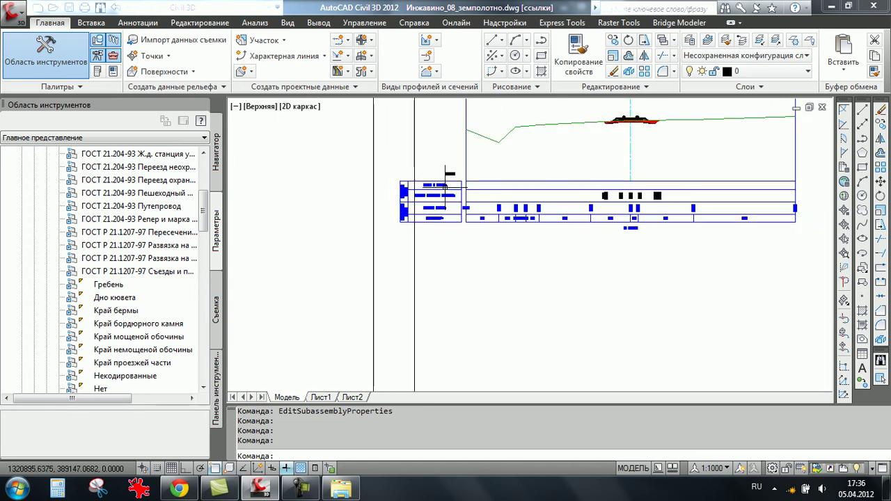
middle_drag(445, 232, 429, 243)
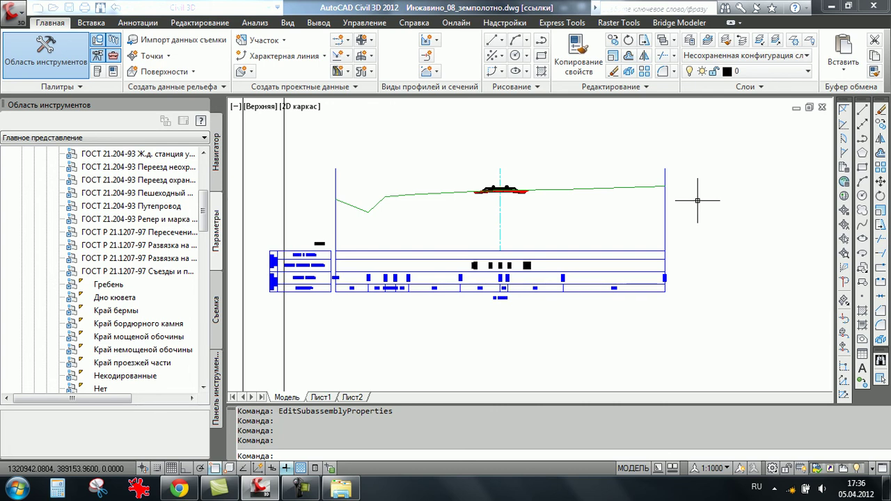
- Create Чертеж3 from the _AutoCAD Civil 3D (Metric)_RUS.dwt template, then return to Инжавино_08_земполотно.dwg
scroll(104, 271, up, 5)
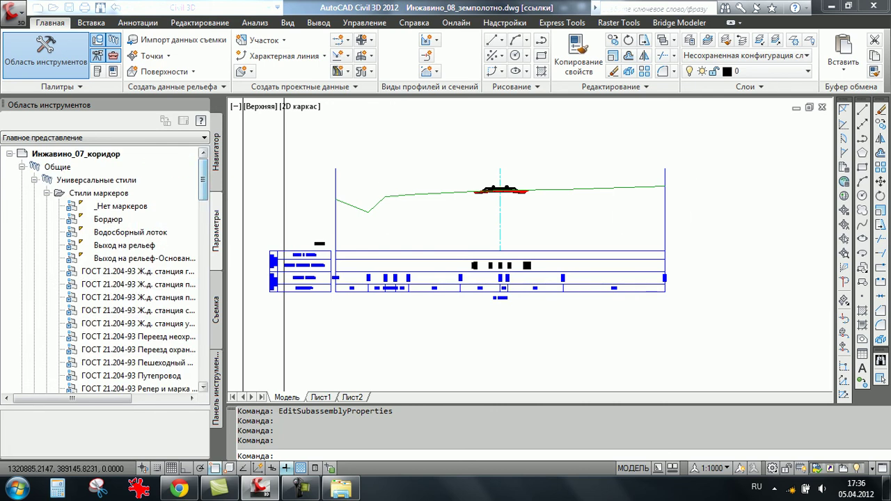
click(9, 153)
click(14, 13)
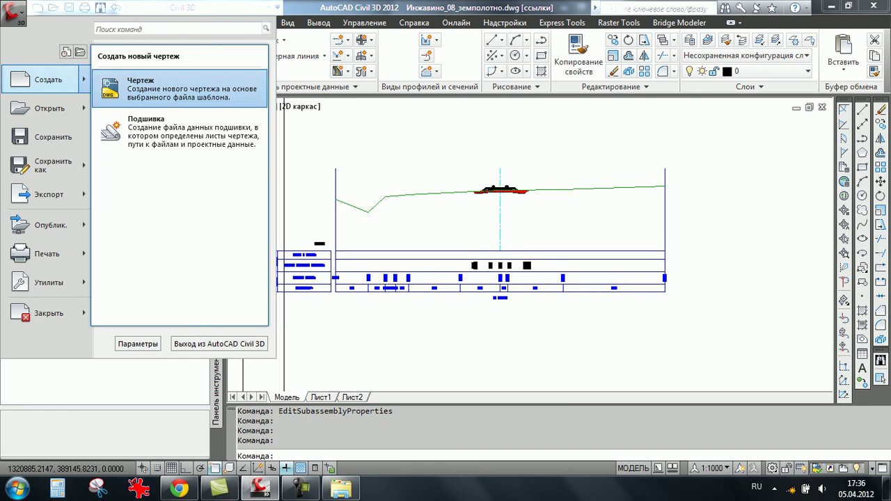
click(174, 88)
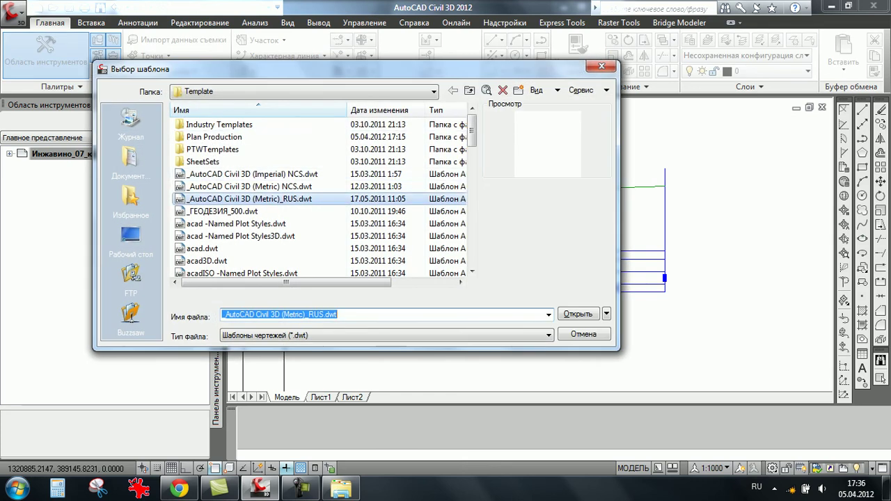
click(578, 314)
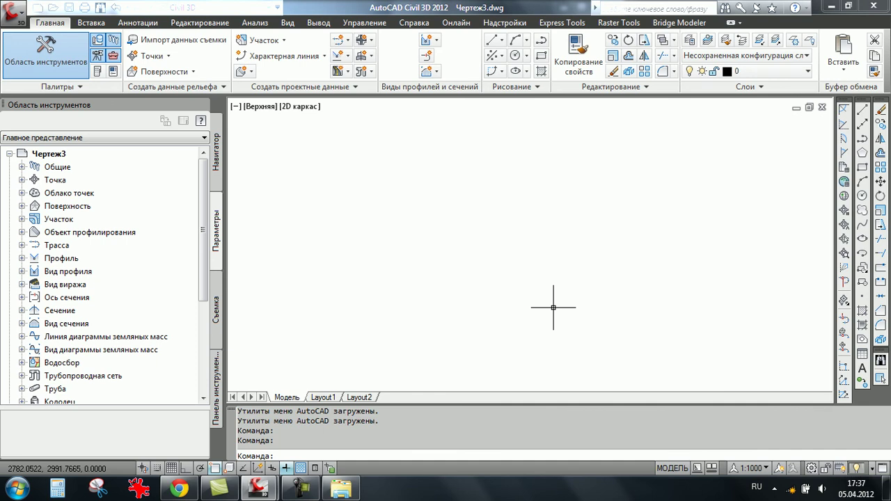
key(ctrl+Tab)
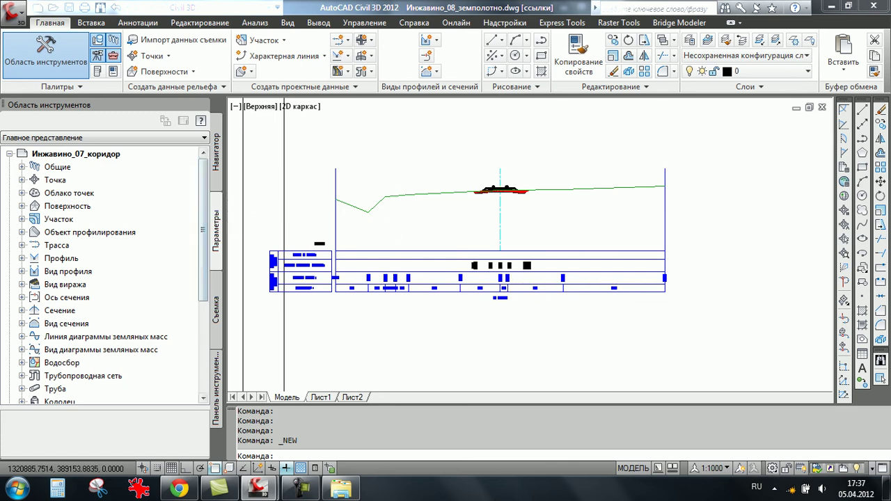
- Collapse Инжавино_07_коридор and expand Чертеж3 in the Settings tree to reach its code set styles
click(9, 154)
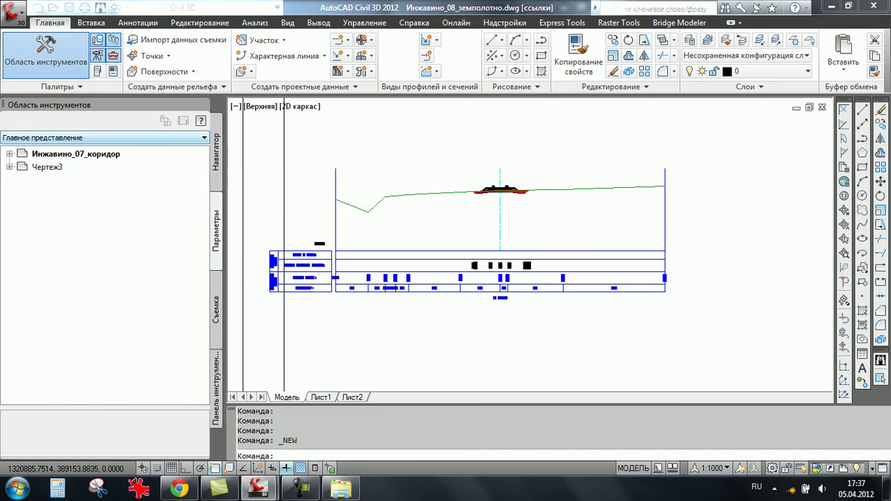
click(9, 166)
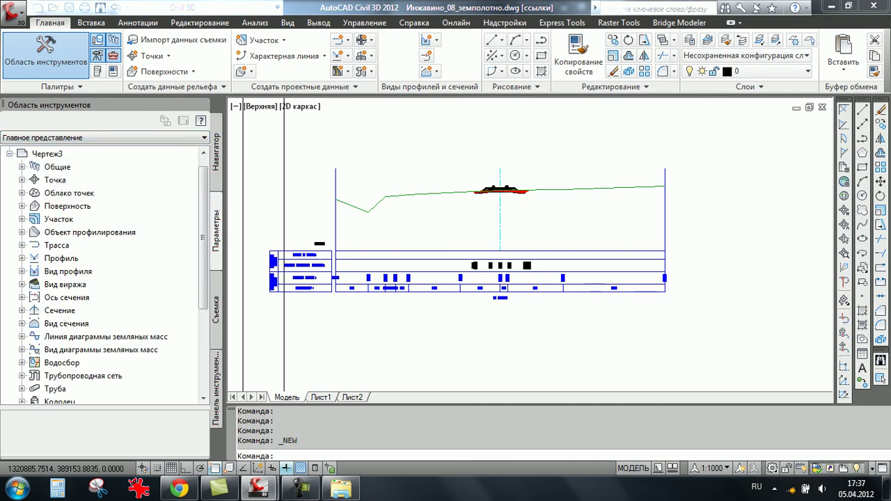
scroll(105, 278, down, 1)
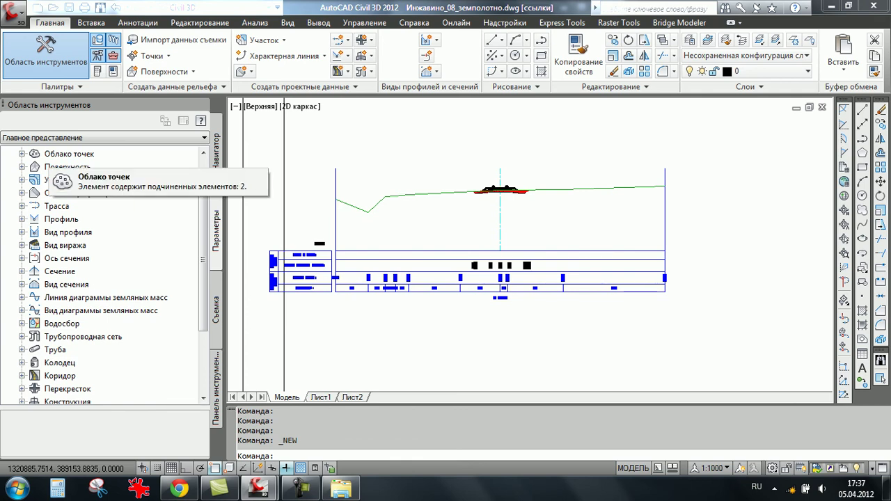
scroll(104, 137, down, 1)
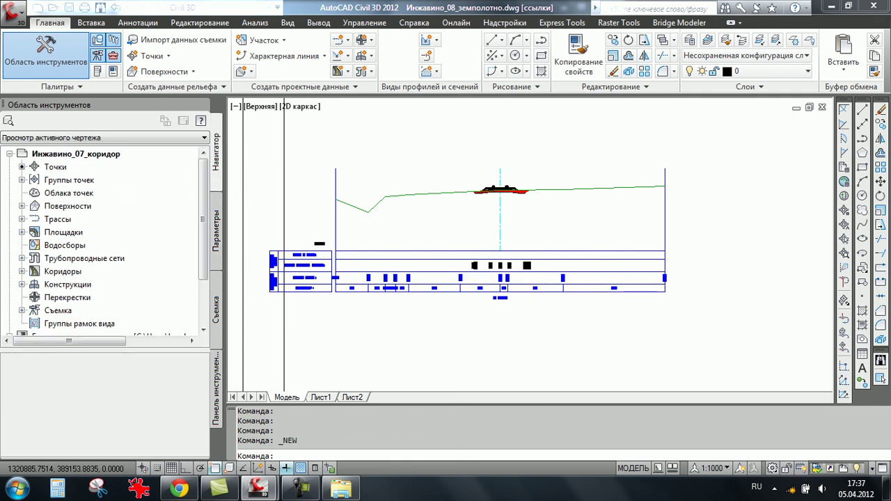
scroll(105, 137, up, 1)
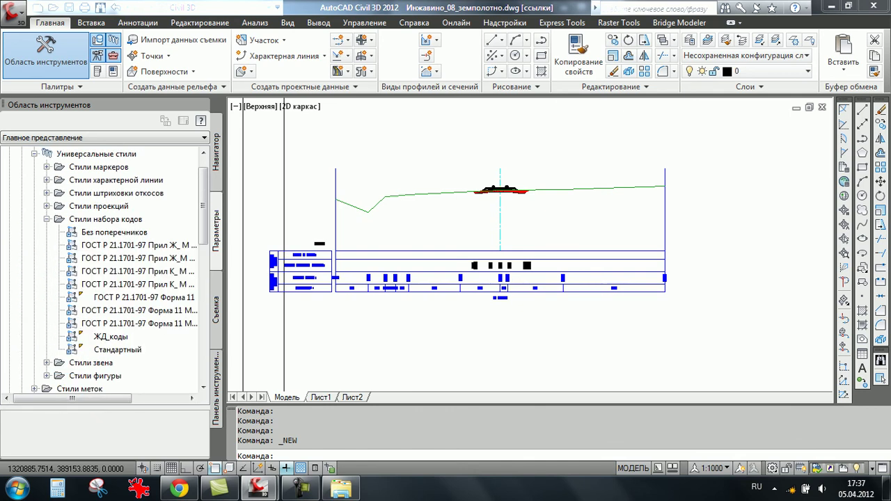
right_click(224, 296)
click(257, 300)
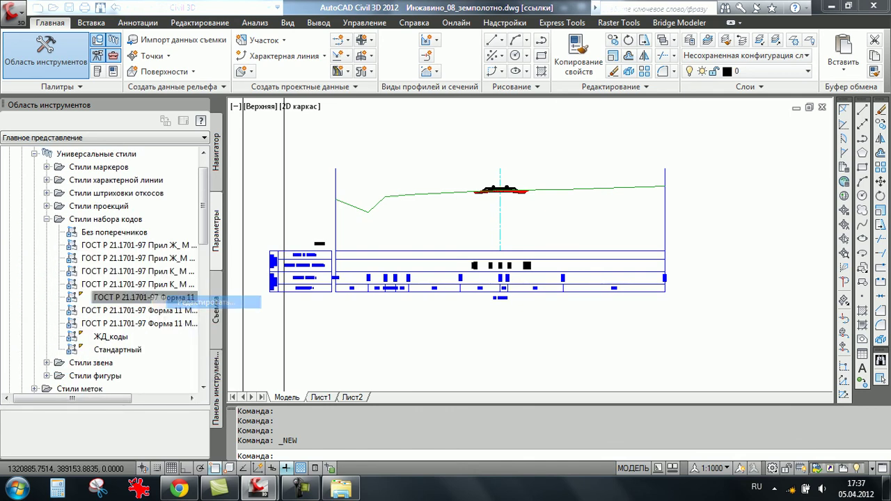
key(Escape)
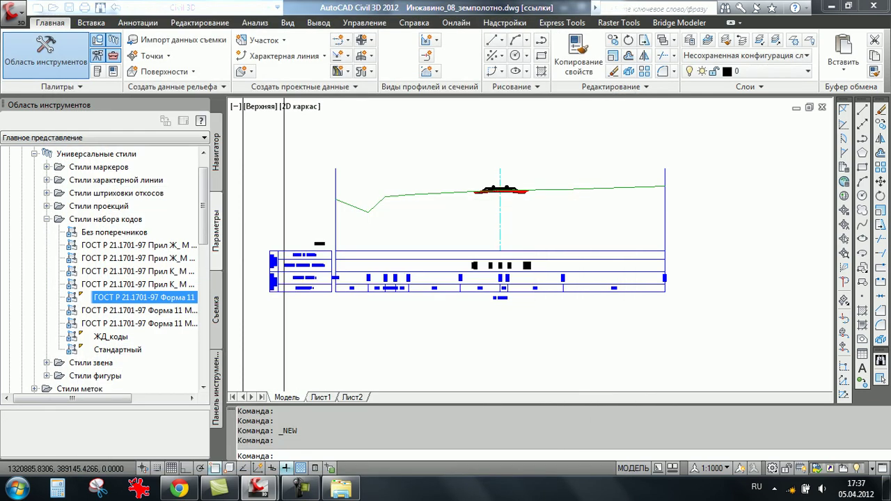
right_click(166, 311)
click(209, 317)
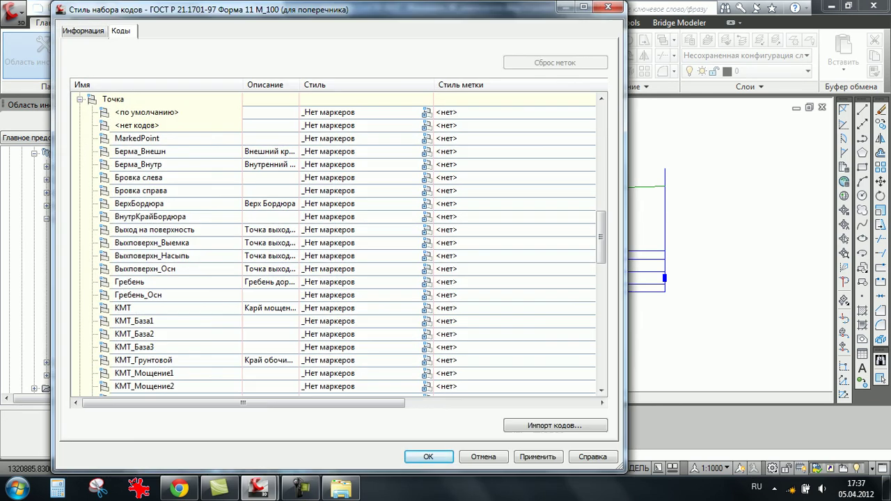
mouse_move(601, 236)
mouse_down()
mouse_move(601, 358)
mouse_move(600, 130)
mouse_up()
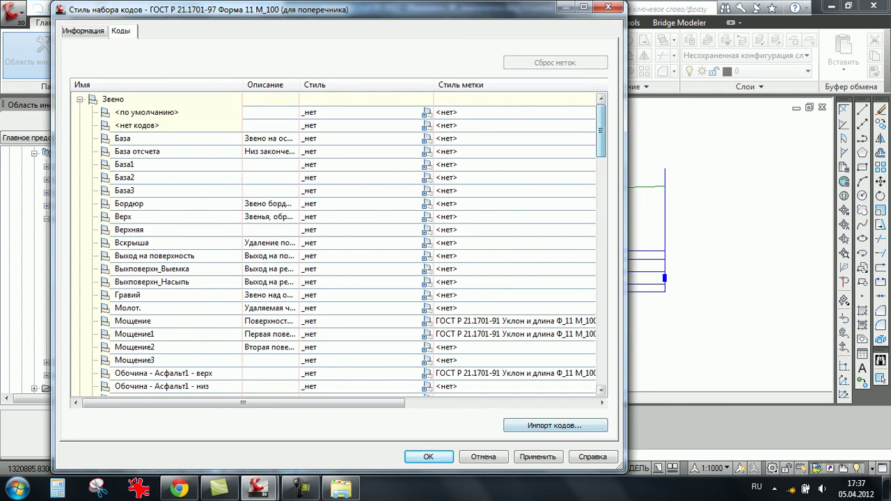
click(483, 457)
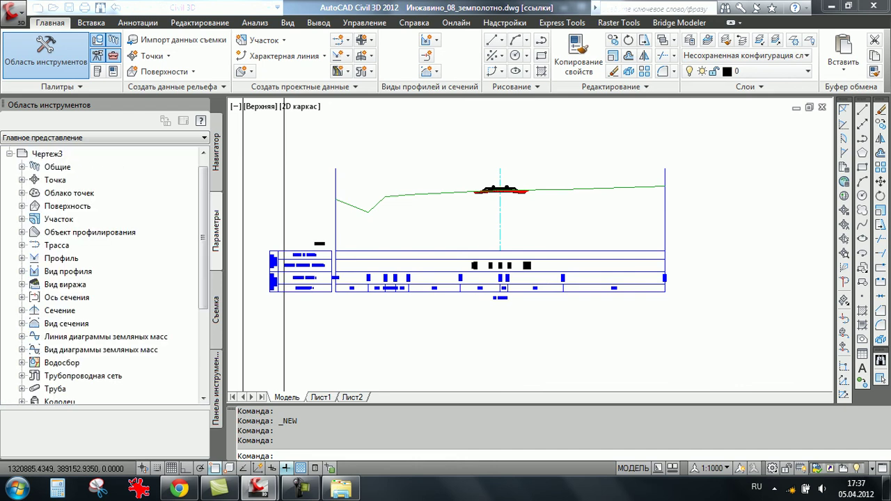
- Copy the Общий объем section-view table styles into Чертеж3, overwriting its Стандартный style
scroll(105, 278, down, 1)
scroll(104, 278, down, 2)
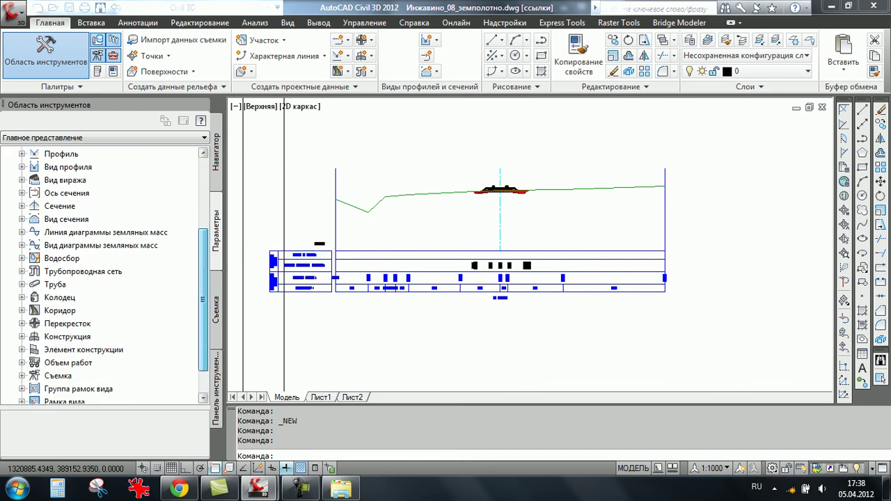
click(23, 219)
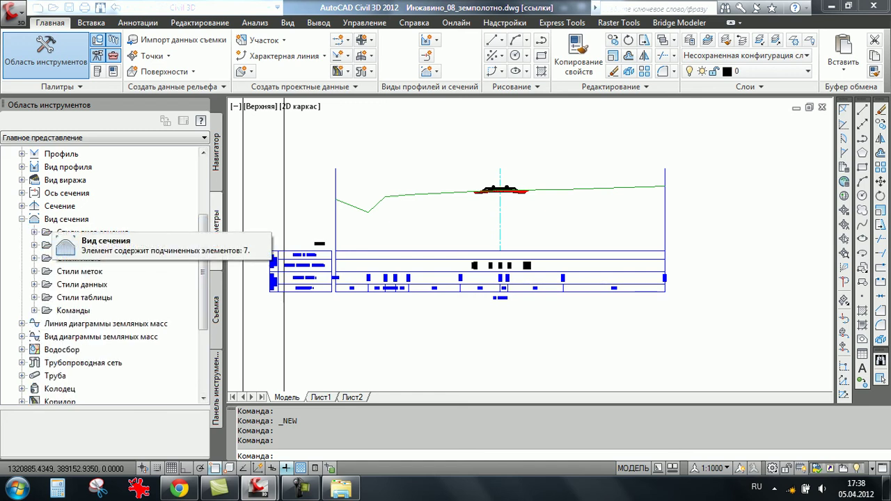
click(66, 219)
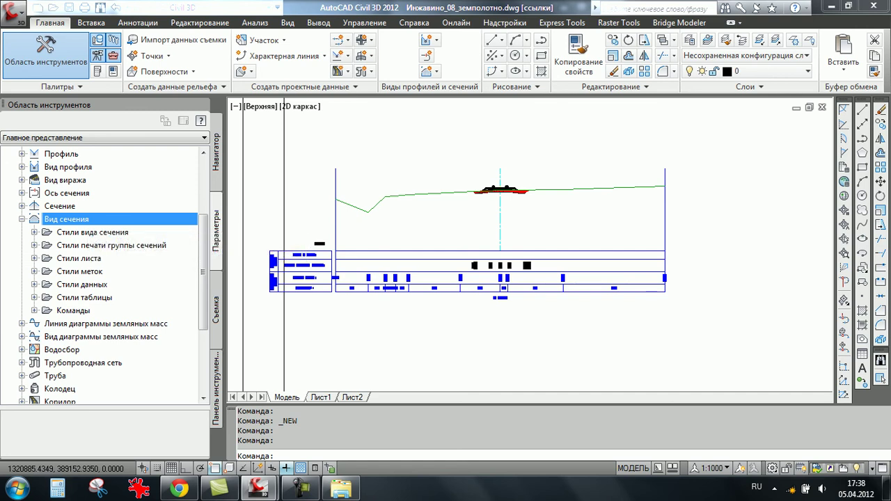
click(34, 297)
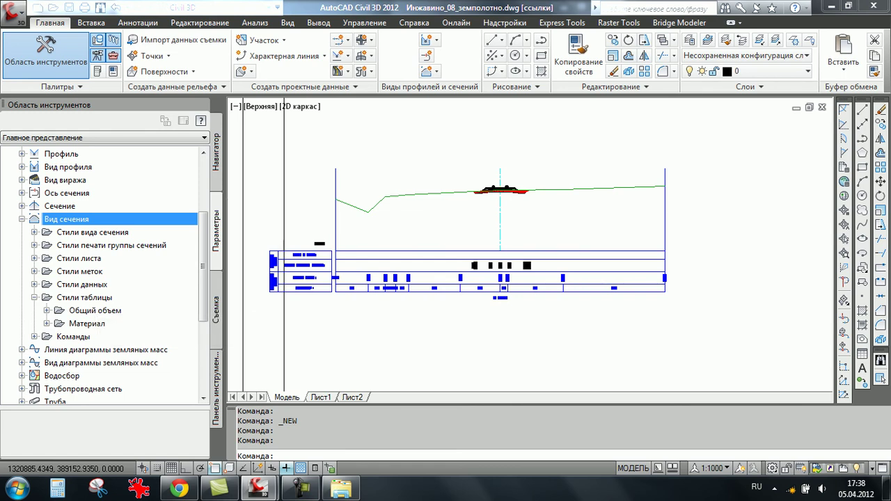
click(47, 310)
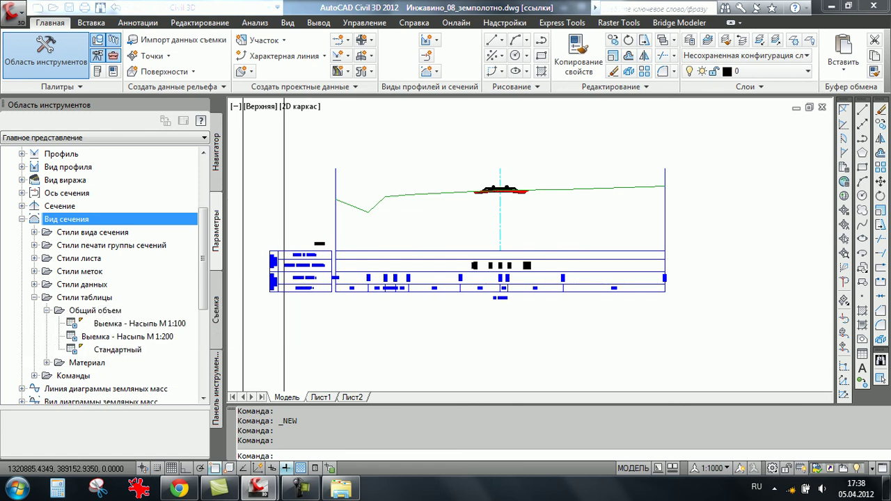
click(47, 362)
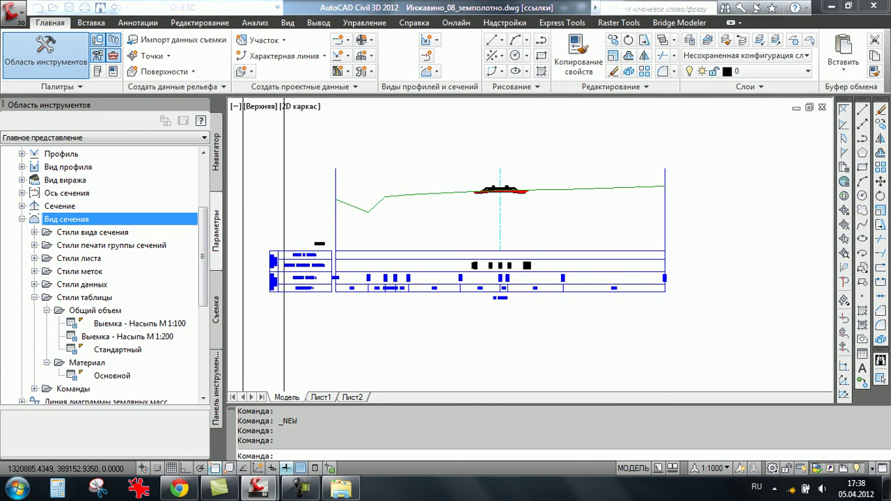
click(47, 363)
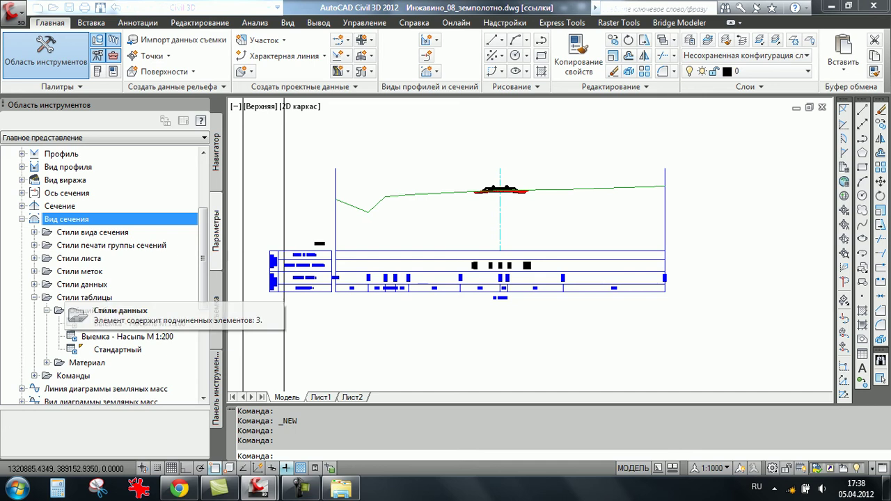
click(94, 310)
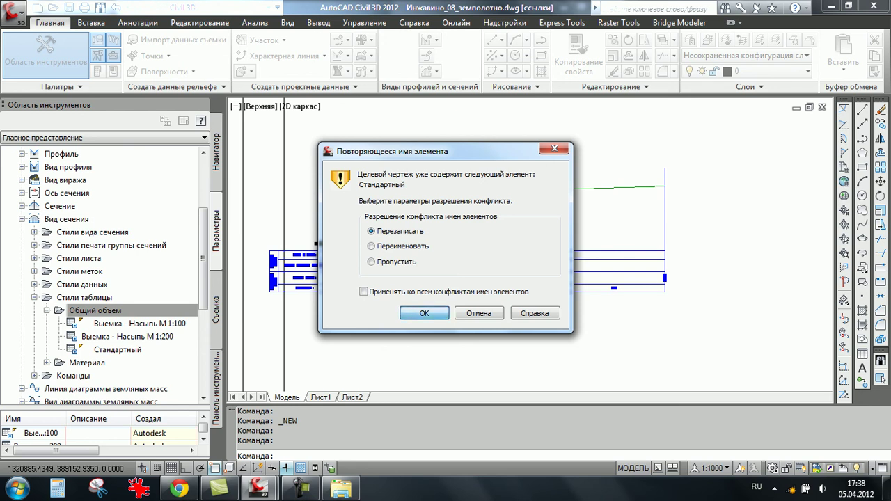
key(Return)
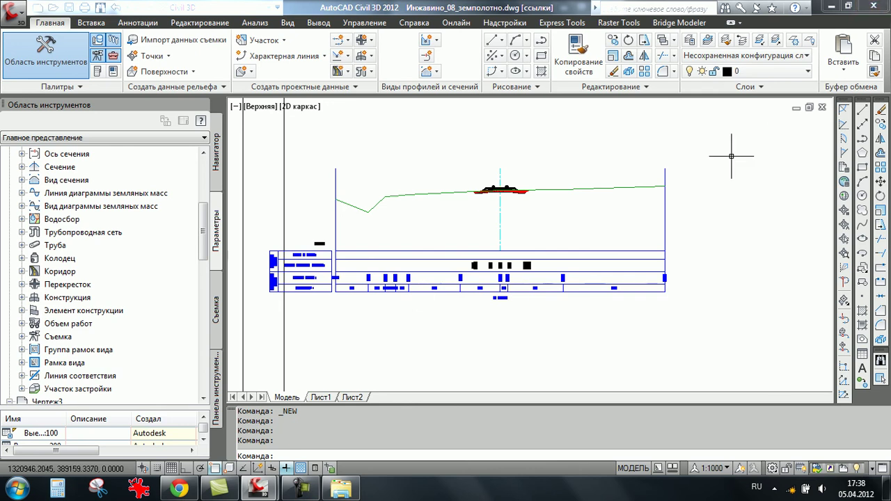
- Navigate the grid of section views and select the one at station 6+40.00
scroll(698, 181, down, 5)
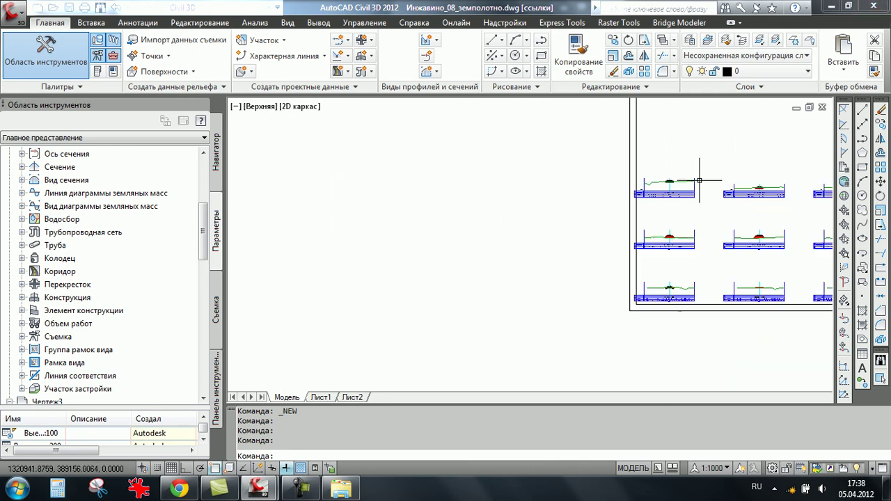
scroll(698, 180, down, 2)
scroll(695, 181, down, 1)
scroll(573, 170, up, 3)
scroll(573, 169, up, 3)
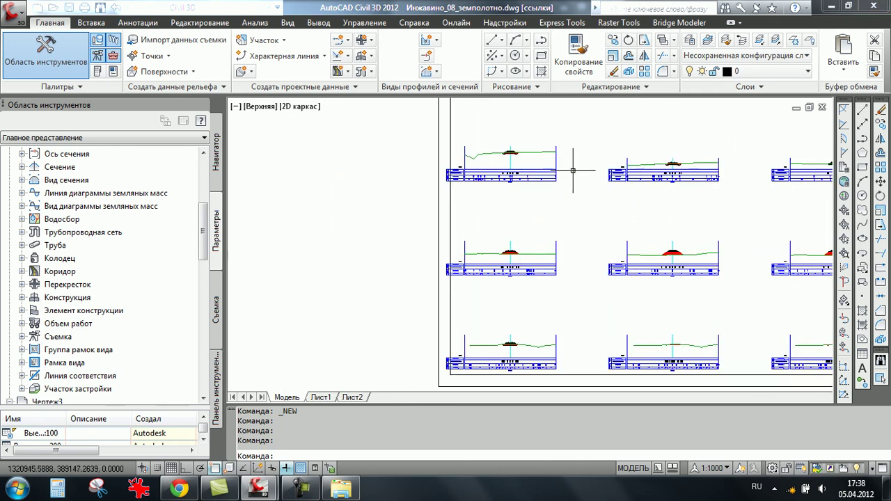
mouse_move(573, 170)
middle_down()
mouse_move(455, 165)
mouse_move(352, 201)
middle_up()
scroll(455, 165, down, 4)
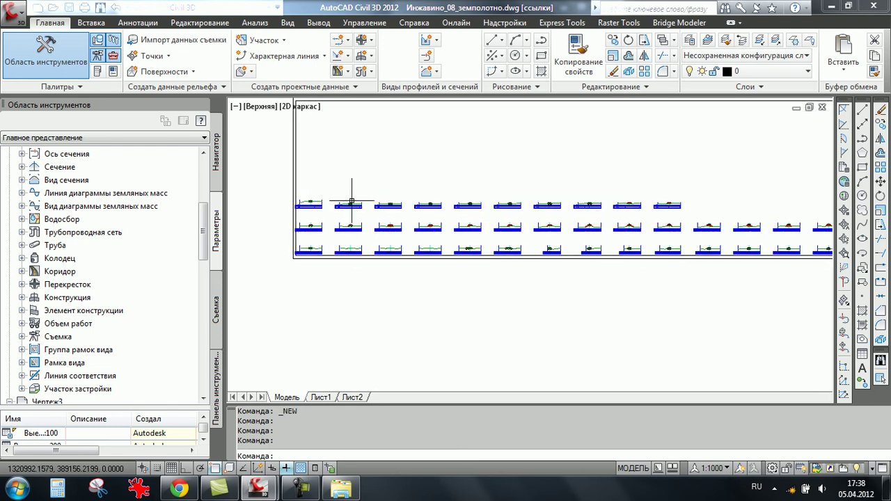
scroll(345, 193, up, 5)
scroll(344, 199, up, 5)
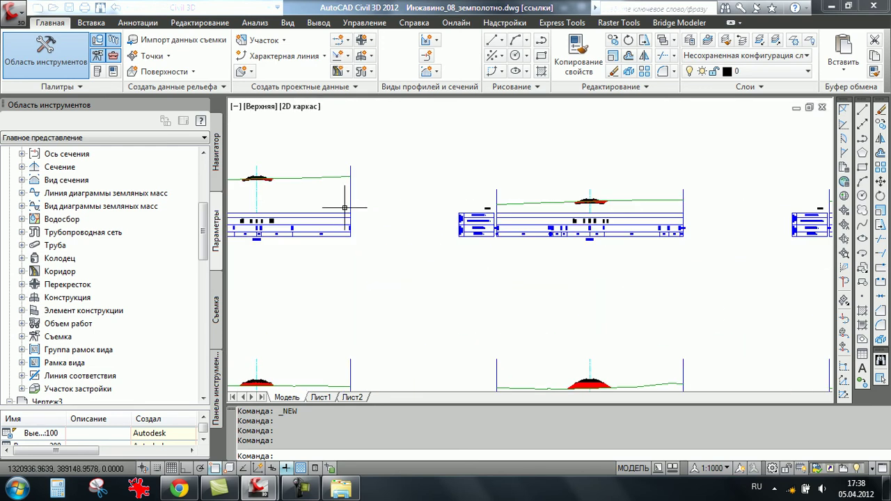
scroll(348, 229, down, 3)
scroll(354, 248, down, 3)
scroll(354, 248, down, 2)
scroll(361, 257, down, 2)
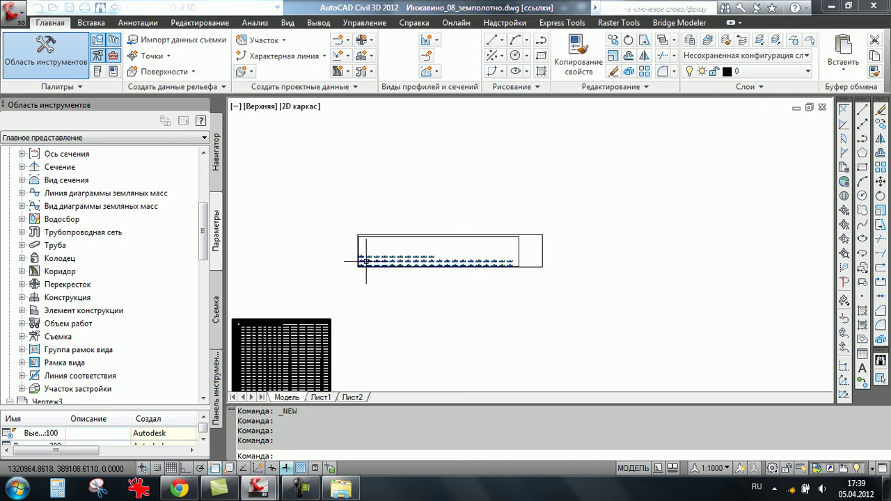
scroll(366, 262, up, 5)
scroll(366, 258, up, 8)
scroll(379, 222, up, 1)
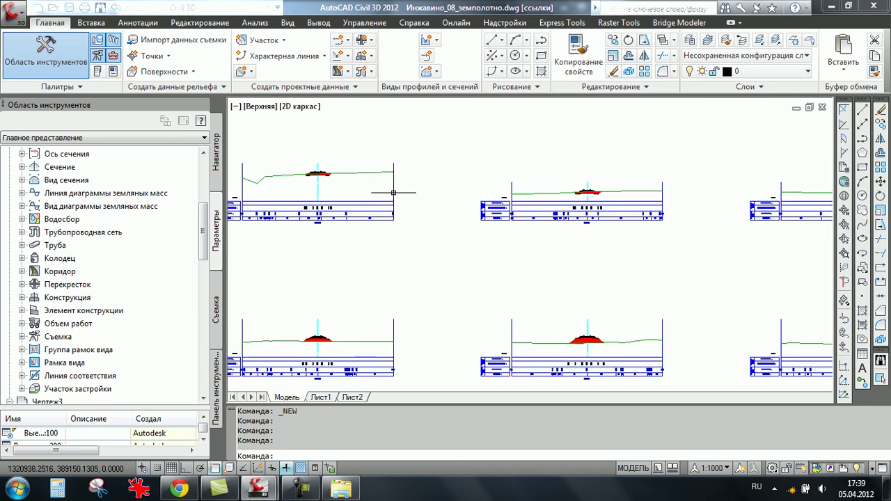
click(393, 193)
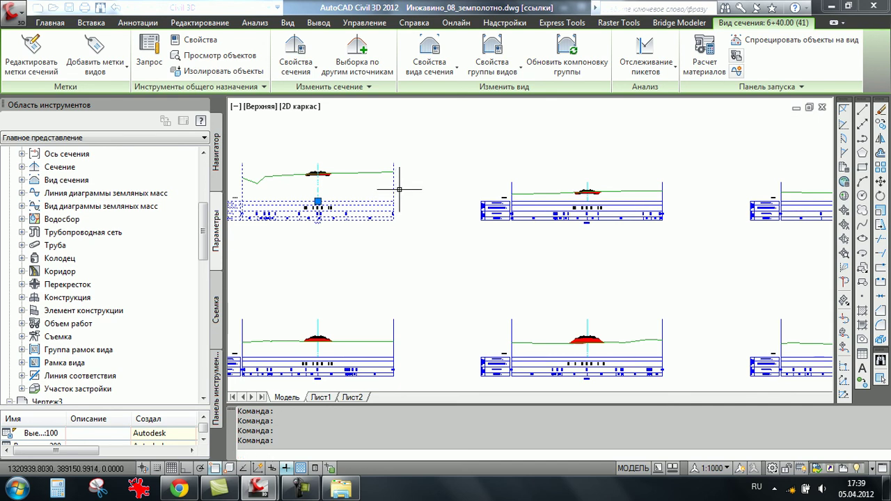
- Open the section view group properties, review its tabs, and bring up the Таблицы изменения объема settings
click(399, 189)
right_click(406, 193)
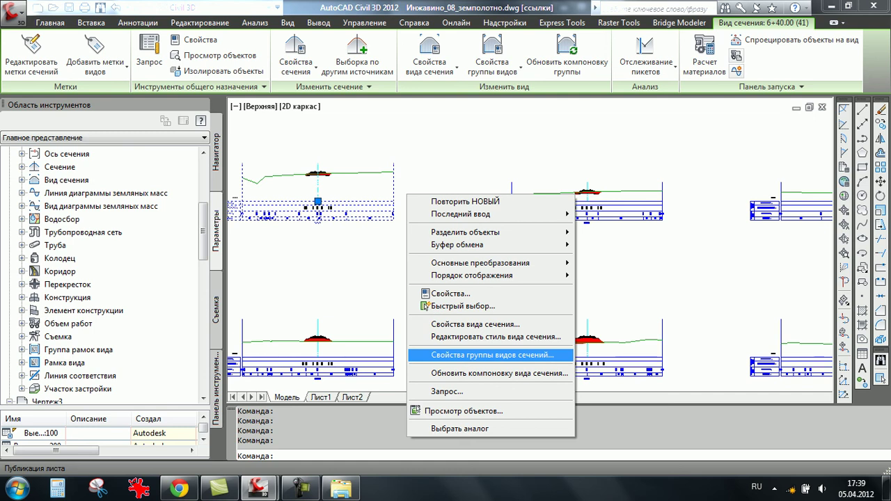
click(492, 355)
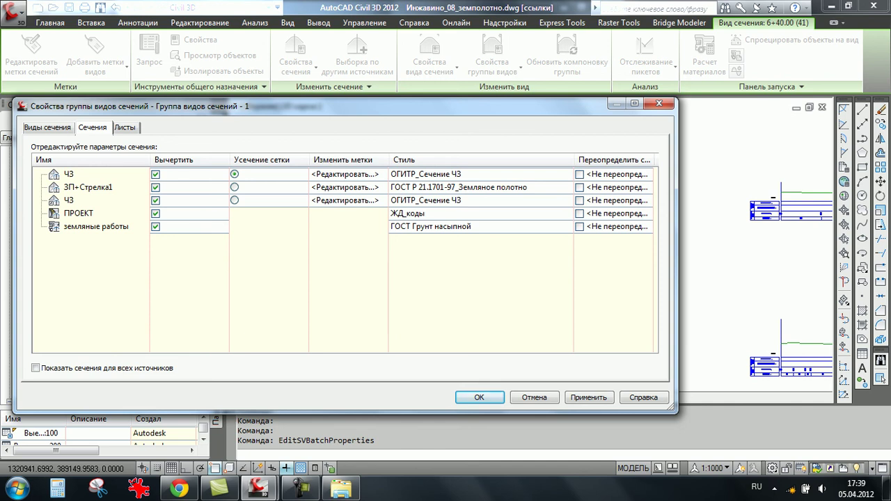
key(ctrl+Tab)
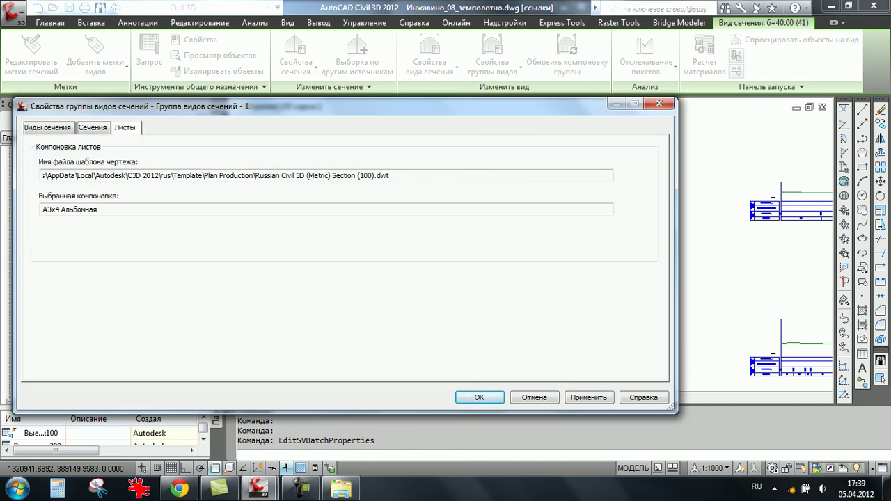
key(ctrl+shift+Tab)
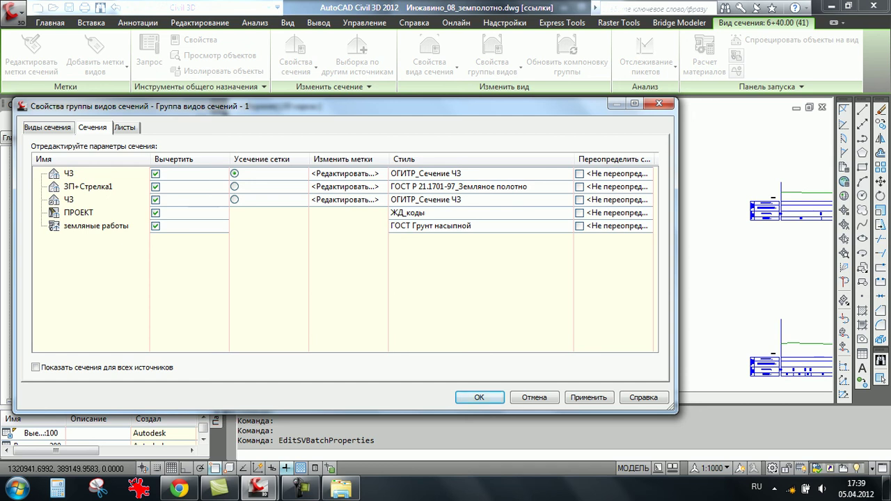
key(ctrl+shift+Tab)
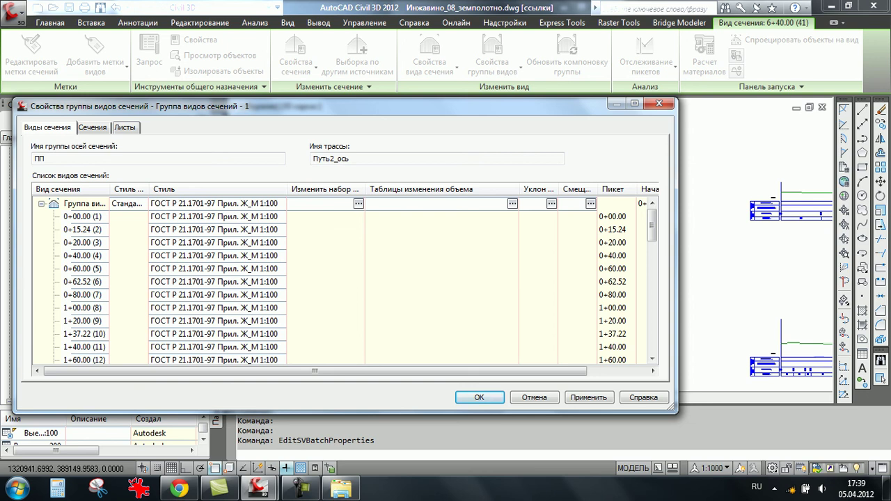
drag(279, 106, 279, 70)
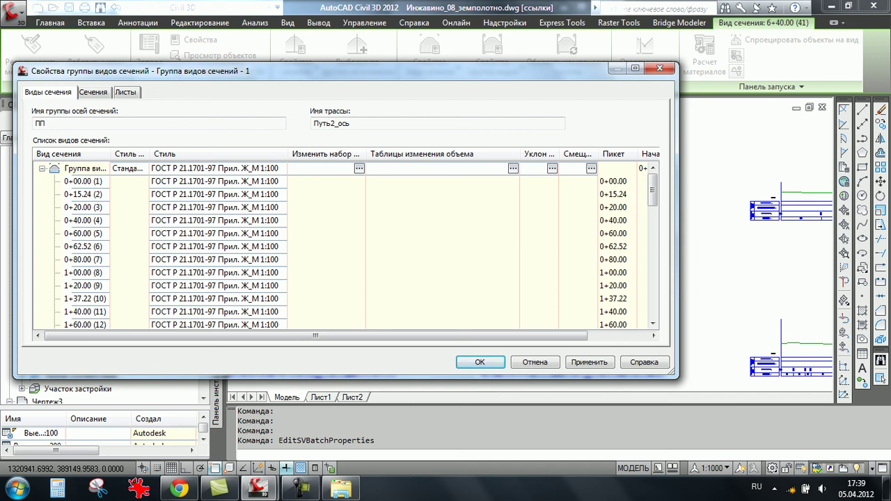
drag(558, 154, 597, 154)
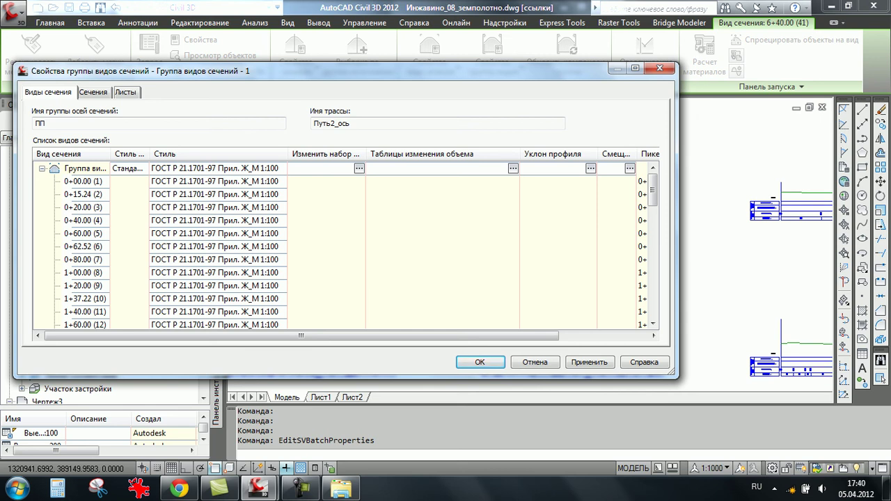
click(513, 168)
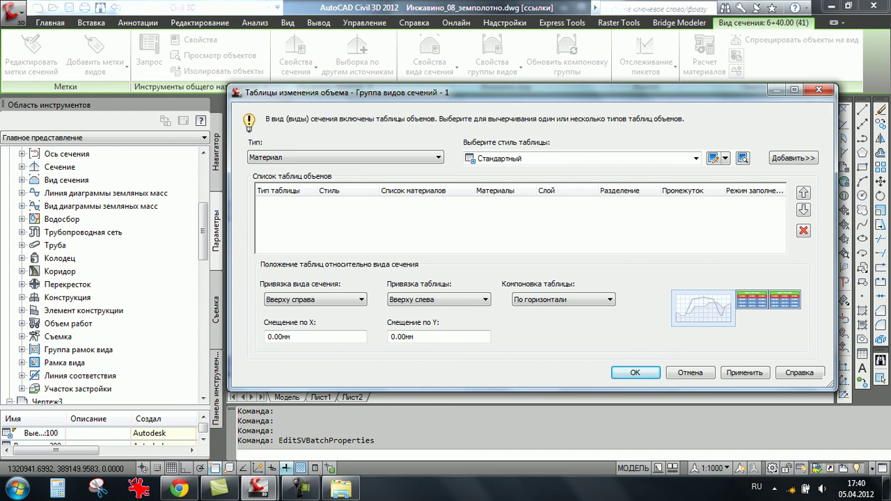
- Add a Общий объем volume table styled Выемка - Насыпь М 1:100 to group 1 and confirm
drag(487, 92, 403, 62)
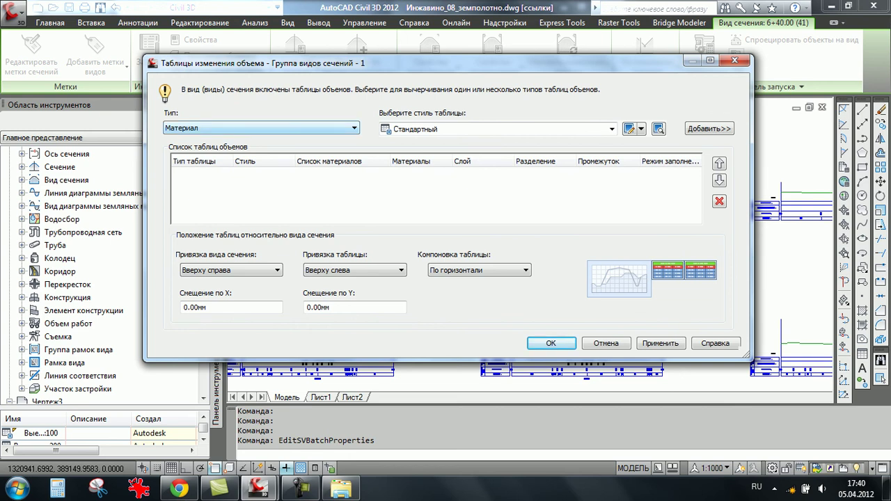
key(alt+Down)
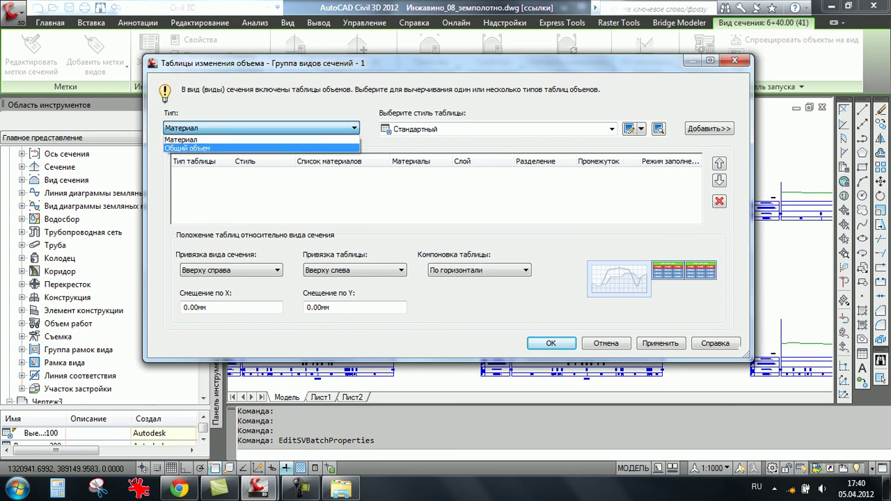
key(Return)
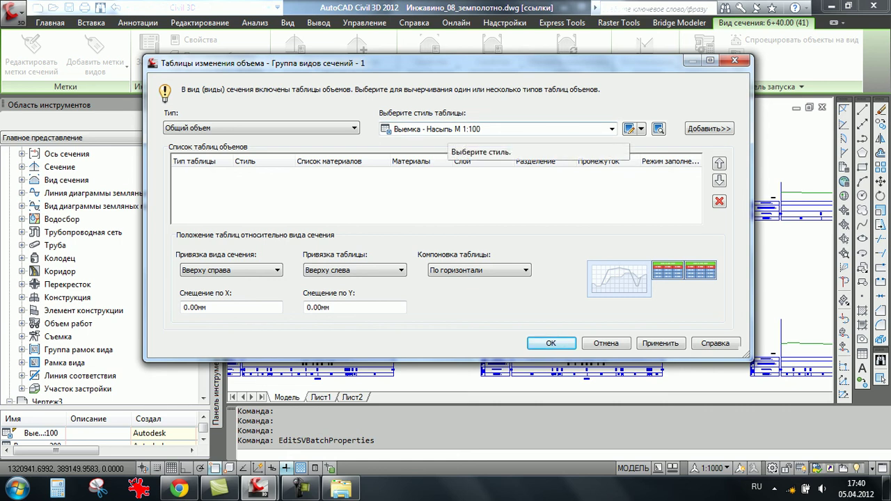
click(708, 129)
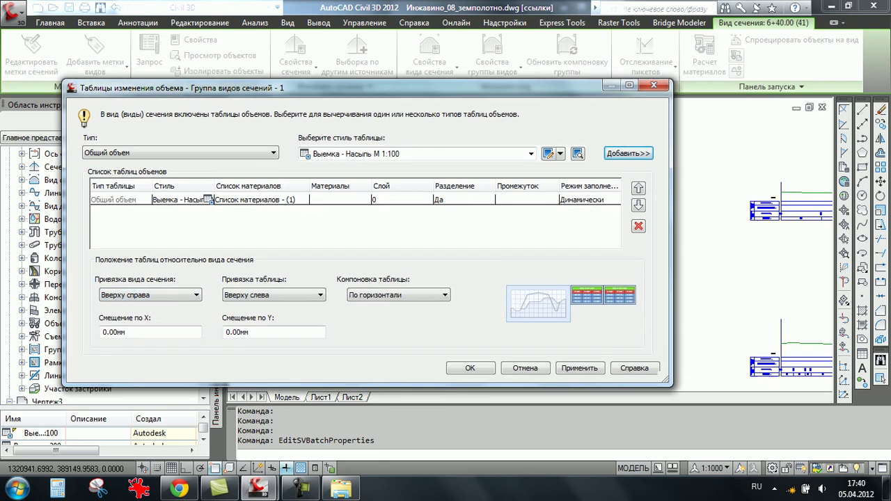
drag(445, 63, 146, 156)
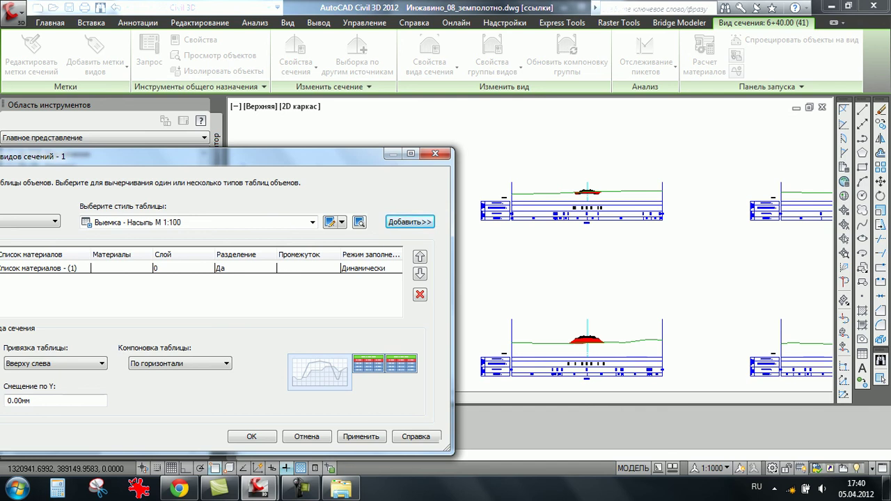
drag(146, 156, 350, 70)
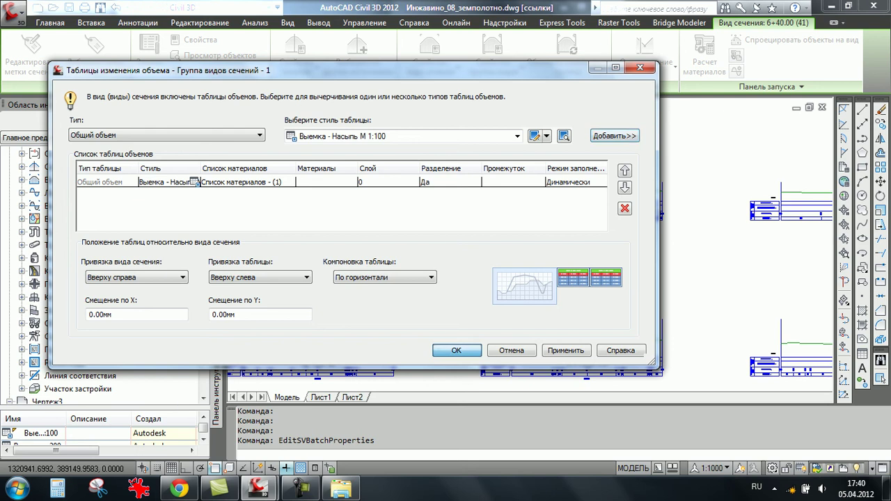
key(Return)
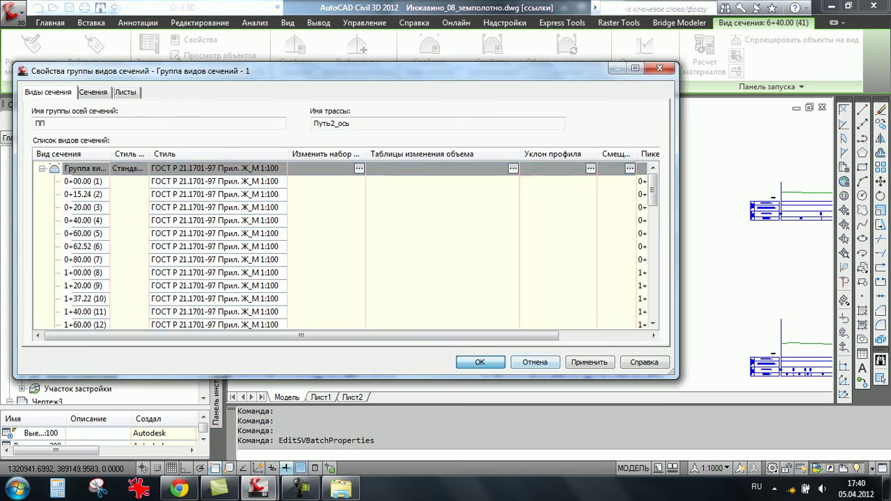
- Close the group properties, then zoom and pan to inspect the Fв/Fн cut and fill labels
key(Return)
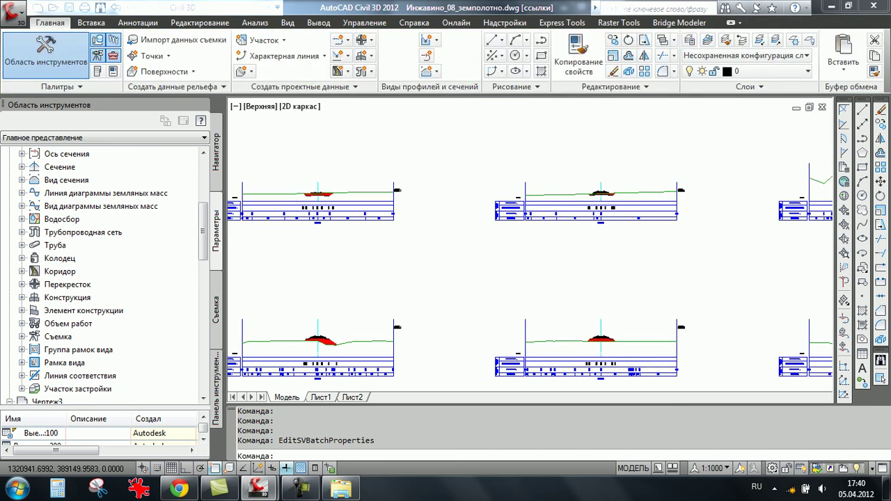
scroll(417, 151, up, 5)
scroll(399, 183, up, 4)
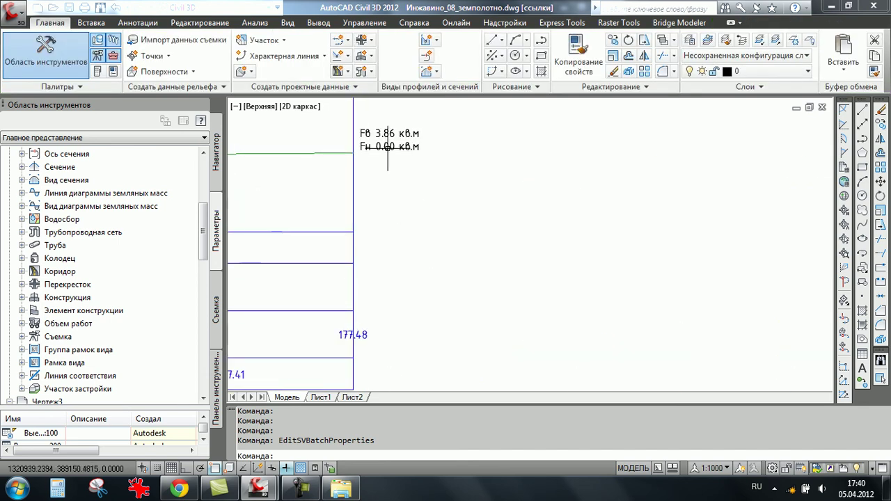
scroll(408, 146, up, 3)
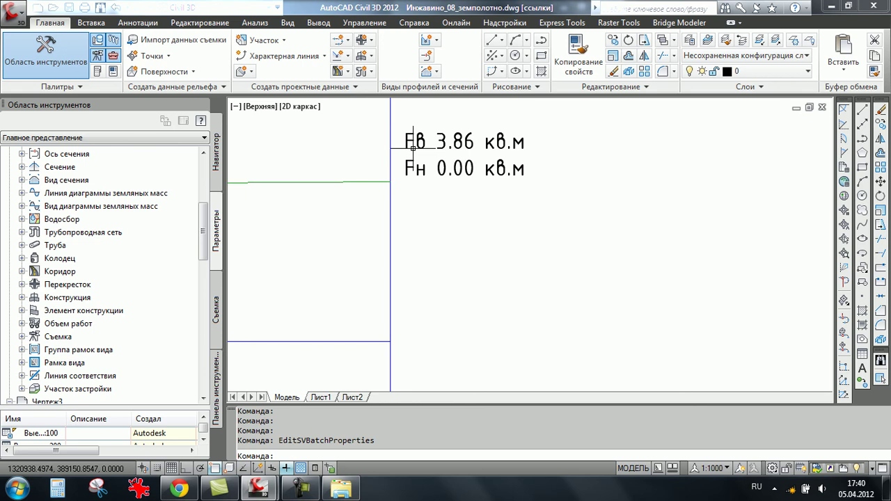
scroll(415, 146, down, 3)
scroll(513, 199, down, 3)
scroll(513, 294, down, 2)
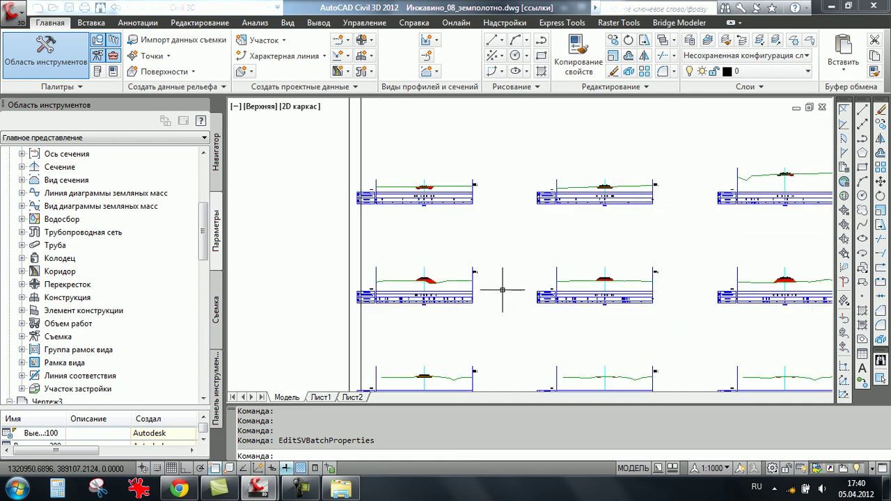
scroll(493, 187, up, 2)
scroll(411, 139, up, 2)
scroll(413, 146, up, 3)
scroll(413, 145, up, 2)
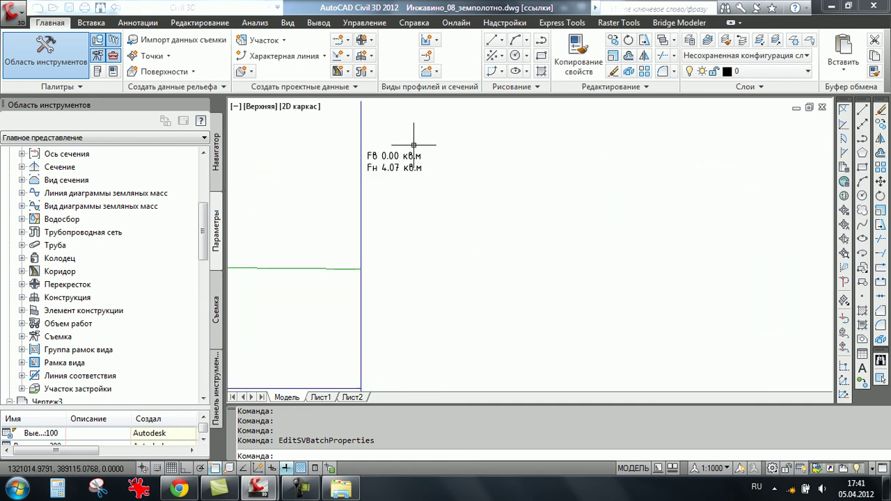
scroll(413, 145, down, 5)
scroll(447, 159, down, 1)
scroll(513, 135, up, 3)
scroll(513, 134, up, 1)
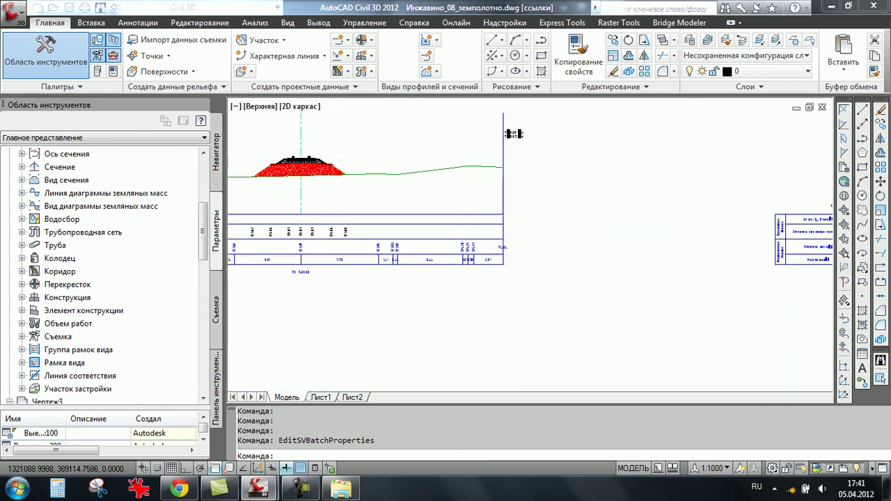
scroll(513, 133, up, 3)
scroll(518, 170, up, 2)
scroll(514, 173, down, 5)
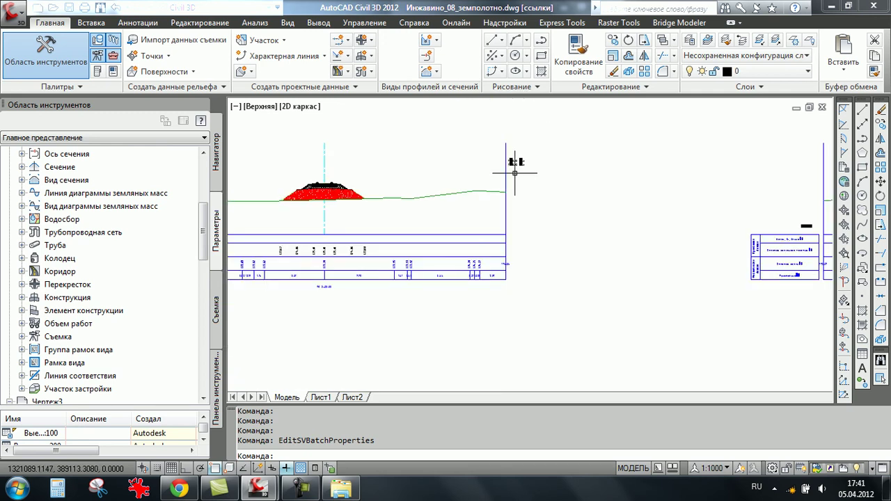
scroll(515, 172, down, 3)
scroll(577, 169, up, 4)
scroll(570, 175, up, 2)
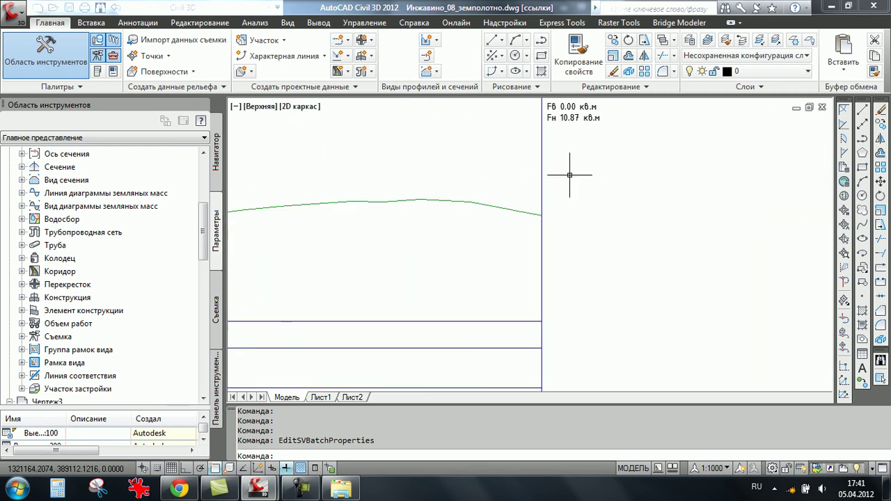
scroll(570, 174, down, 3)
scroll(568, 175, down, 1)
scroll(557, 182, down, 1)
scroll(545, 186, up, 2)
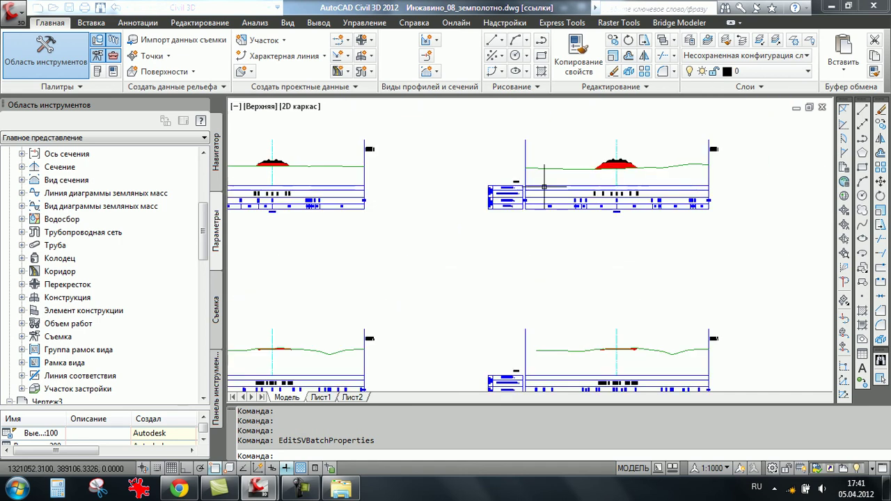
scroll(544, 187, up, 2)
scroll(617, 175, up, 2)
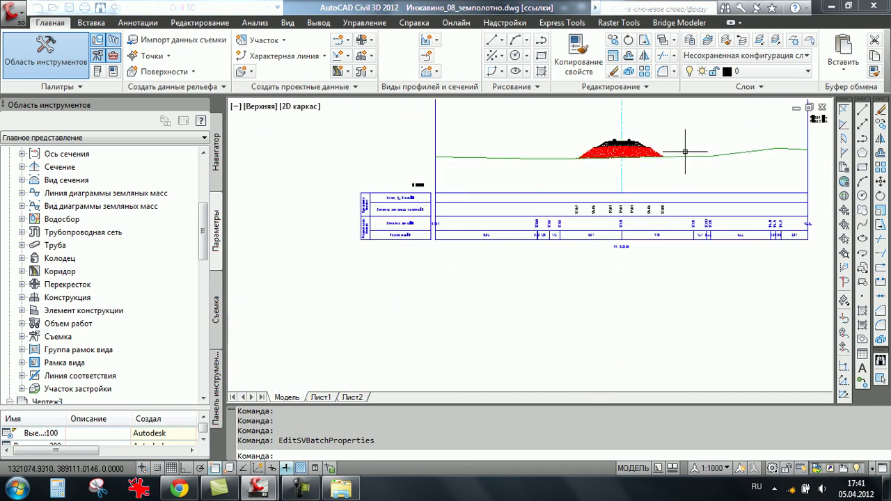
middle_drag(769, 136, 678, 149)
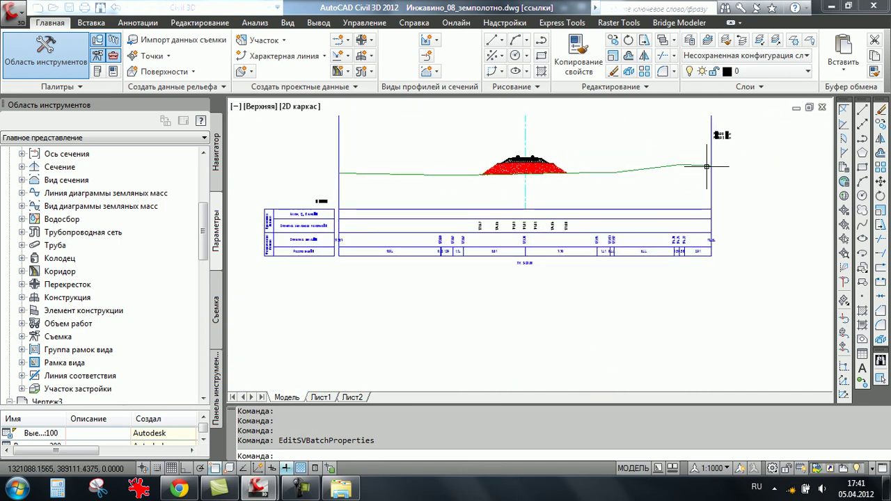
scroll(542, 184, up, 3)
scroll(543, 183, up, 2)
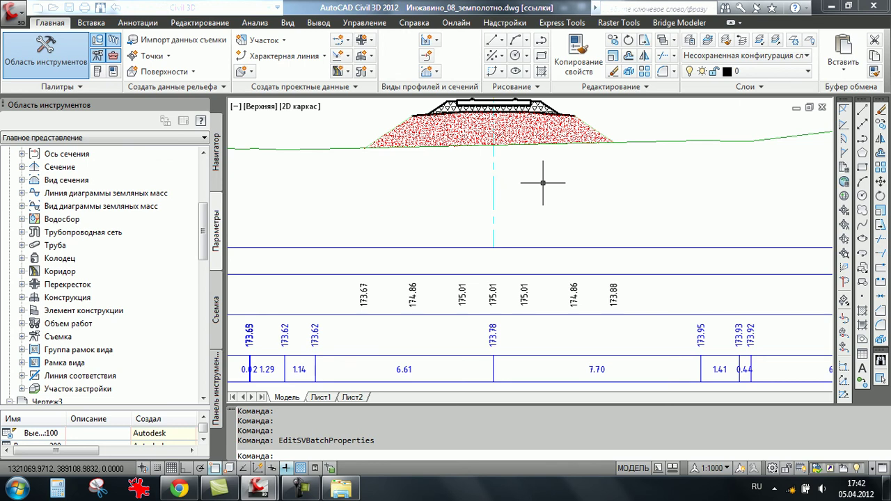
scroll(446, 113, up, 5)
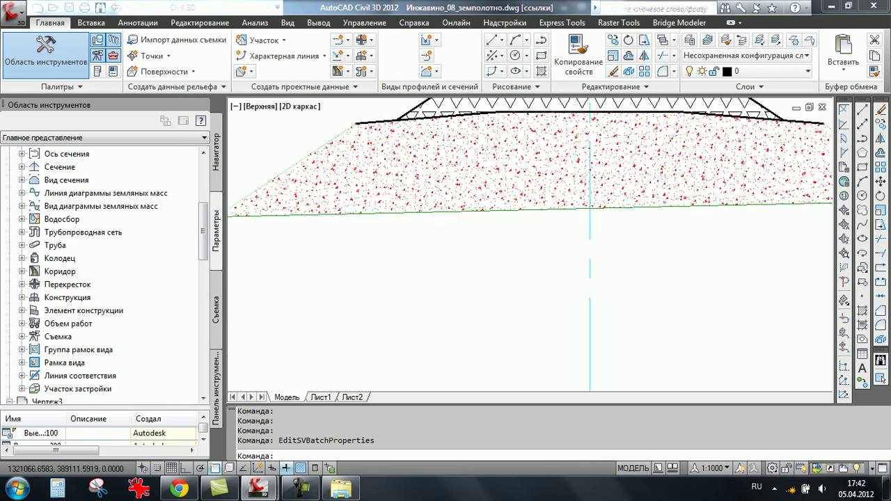
scroll(426, 117, up, 5)
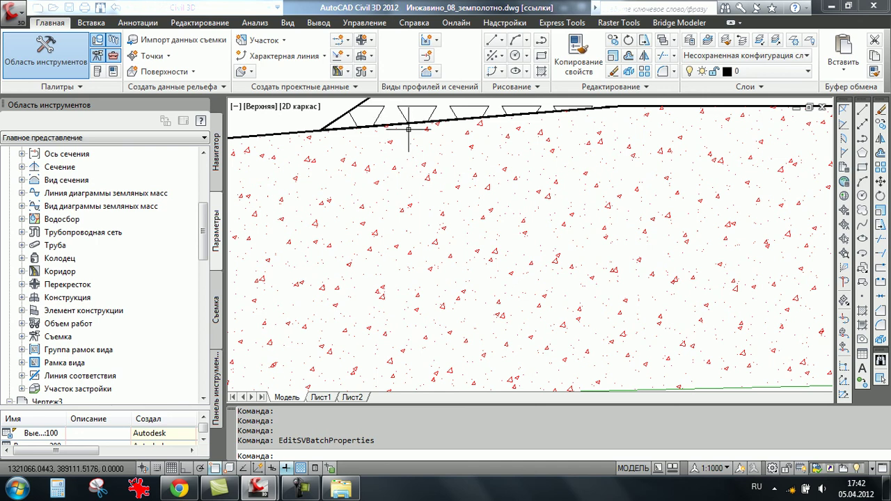
scroll(404, 125, down, 6)
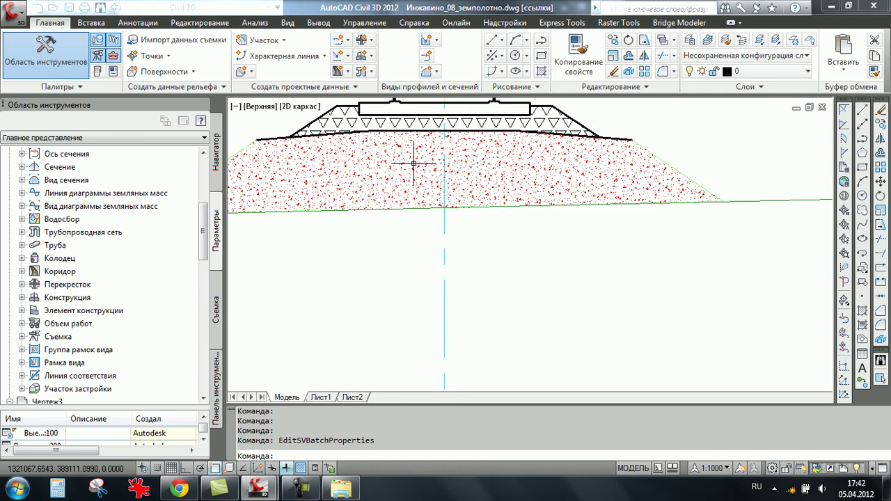
scroll(411, 162, up, 4)
scroll(400, 160, up, 1)
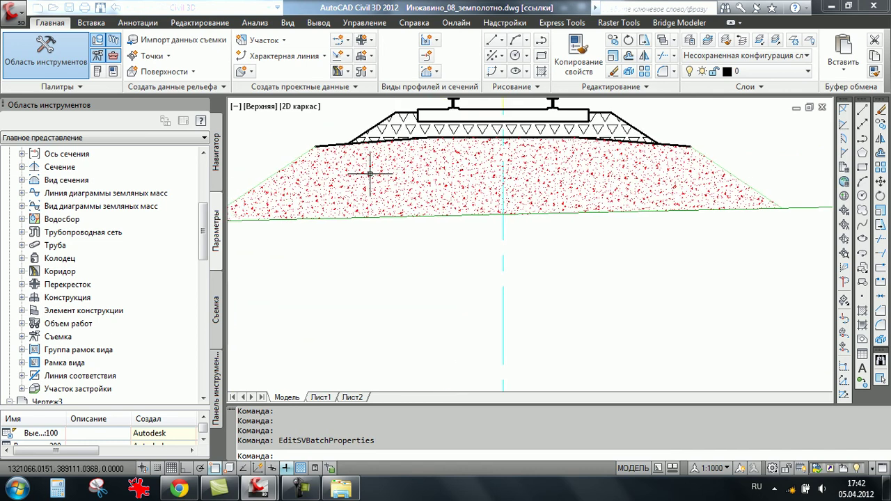
key(Escape)
key(Escape)
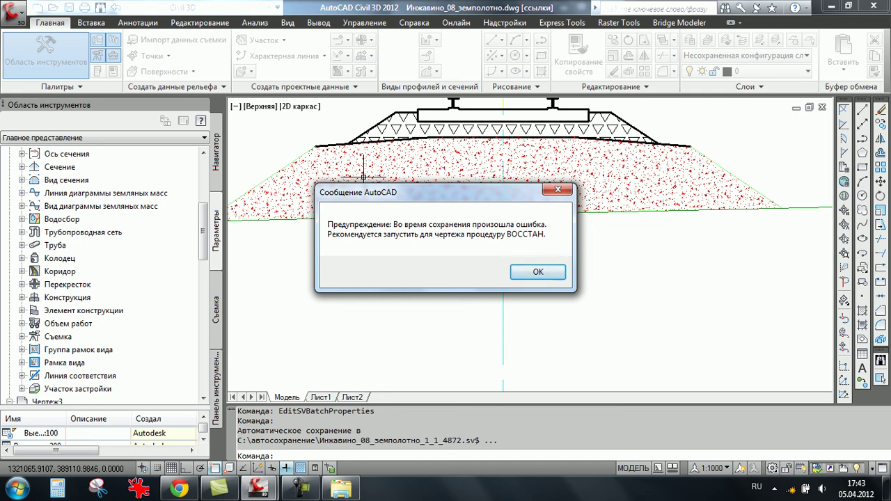
- Dismiss the autosave error and switch Toolspace to Просмотр активного чертежа
click(539, 270)
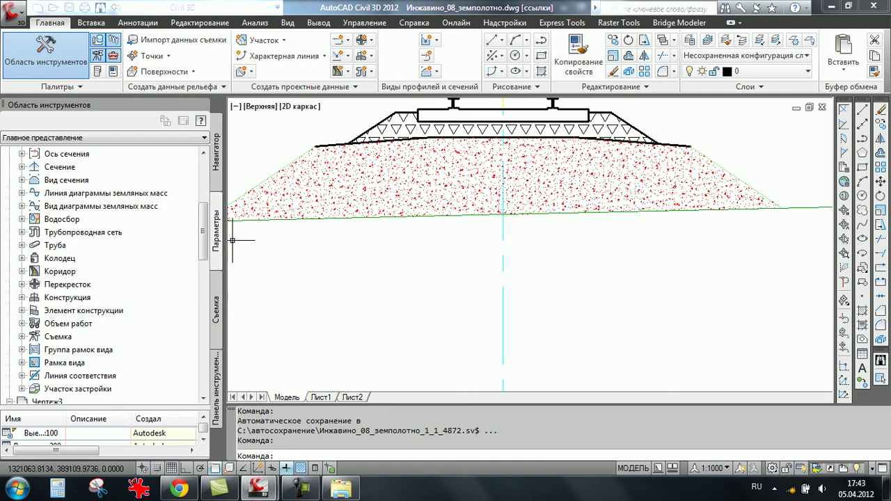
click(203, 398)
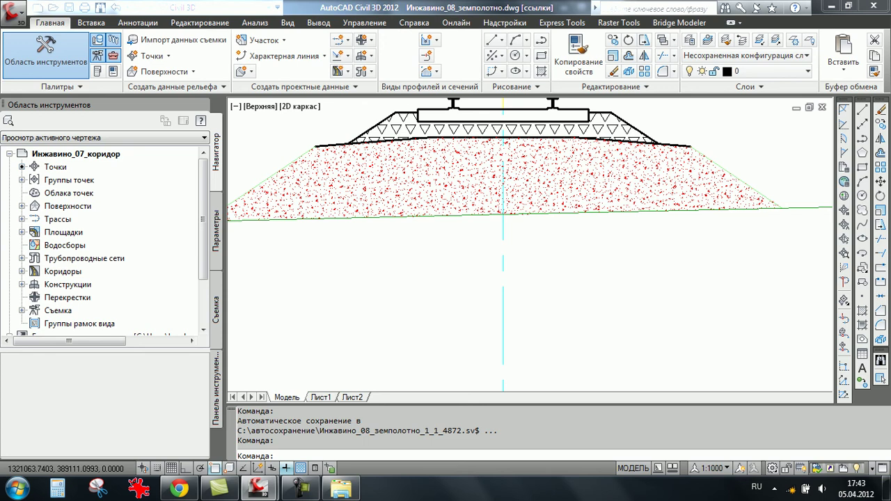
- In Главное представление, expand Общие > Универсальные стили > Стили набора кодов to reveal ЖД_коды
key(Up)
scroll(203, 230, up, 5)
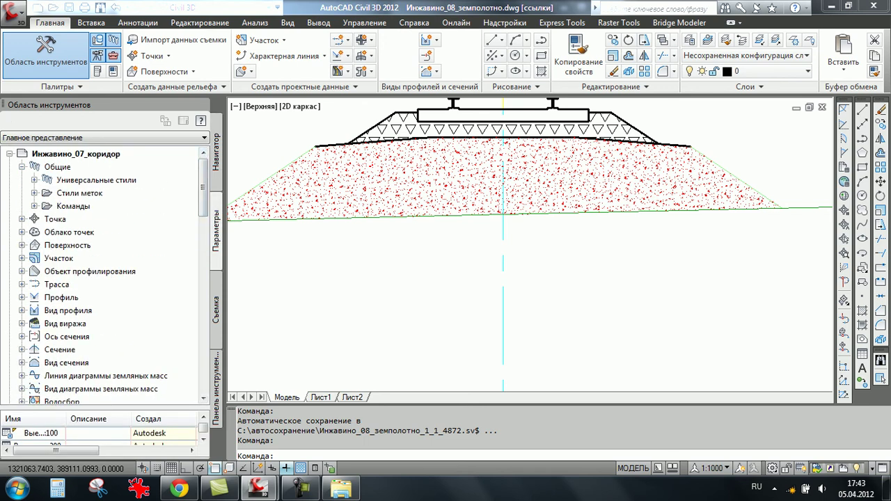
click(34, 179)
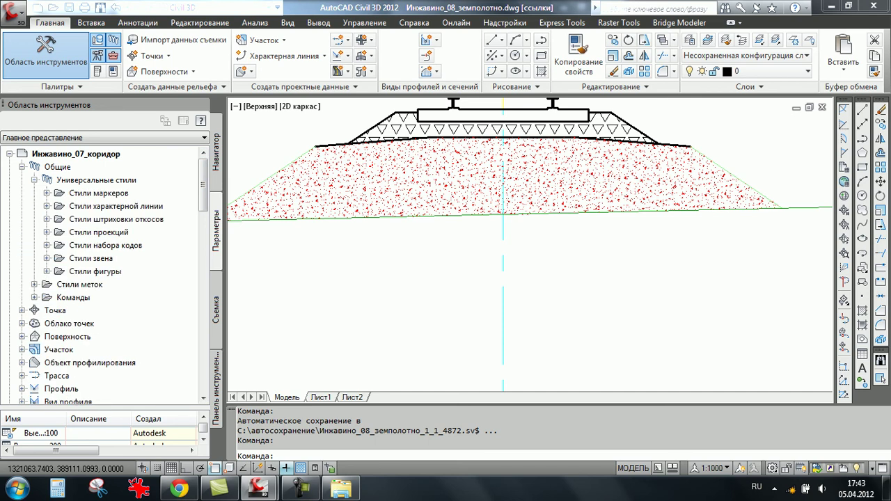
click(46, 245)
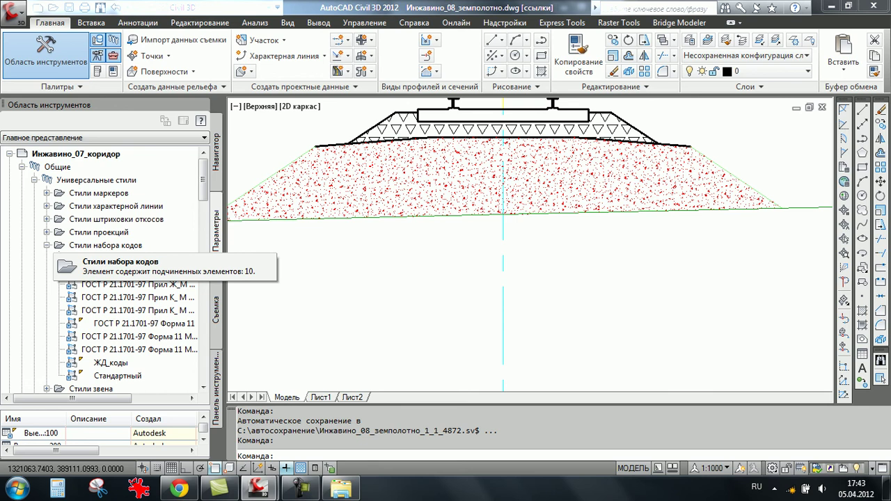
scroll(398, 271, down, 3)
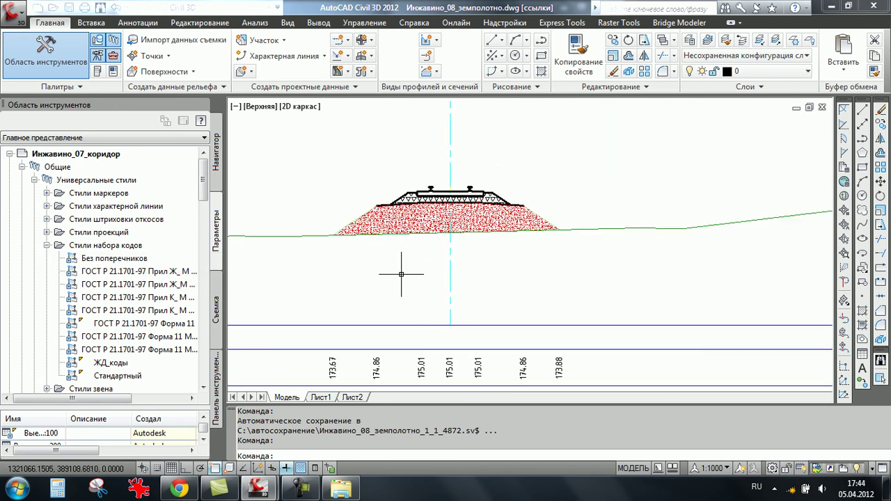
scroll(401, 274, down, 2)
scroll(400, 274, down, 2)
scroll(389, 264, up, 2)
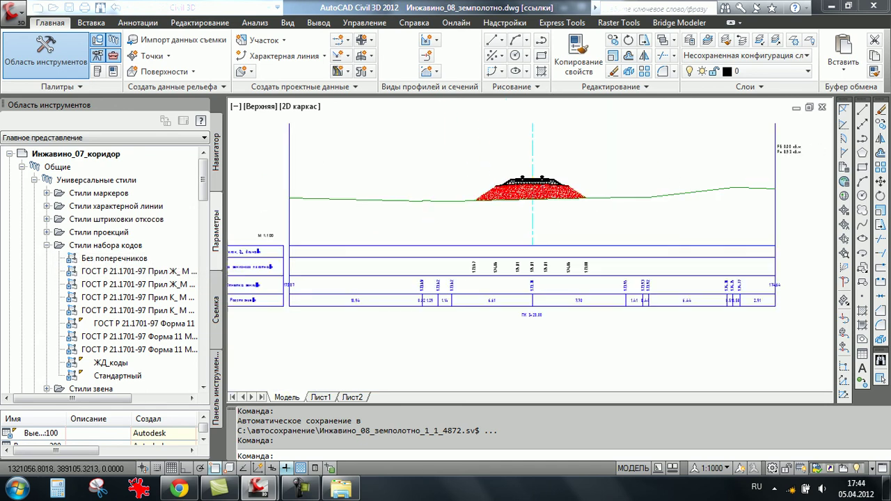
scroll(342, 258, up, 1)
scroll(327, 251, up, 3)
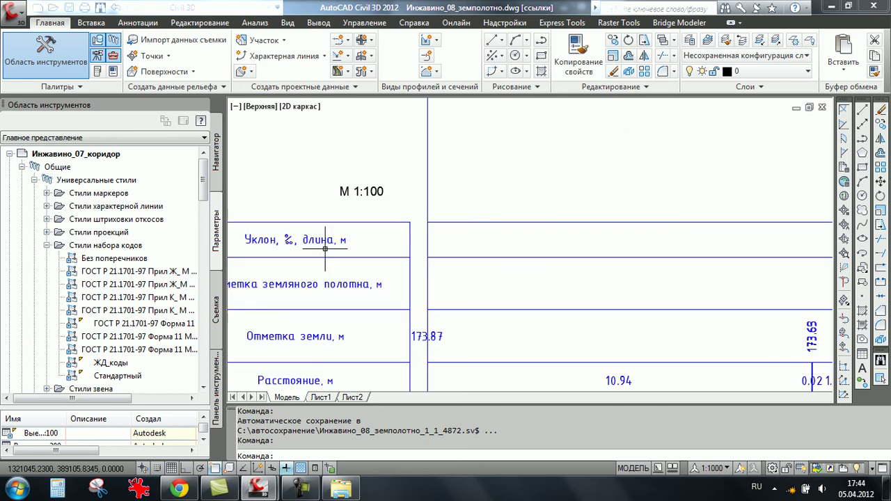
scroll(305, 245, down, 3)
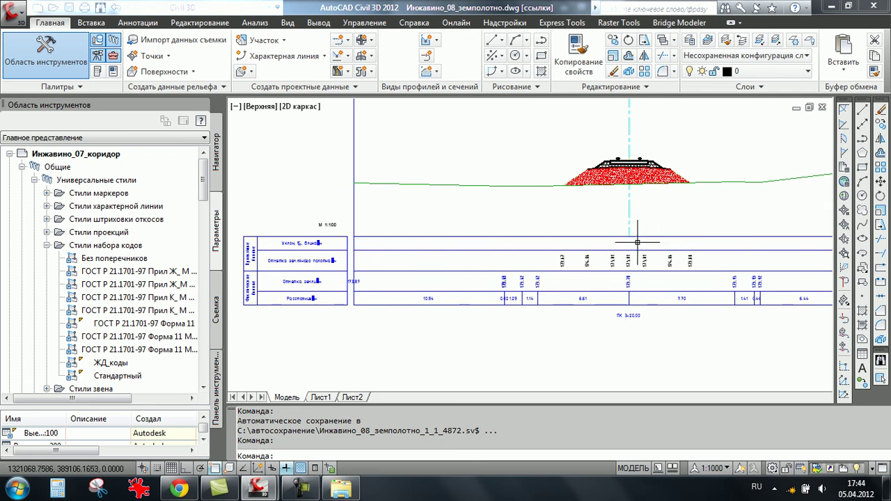
scroll(634, 242, up, 1)
scroll(619, 244, up, 2)
scroll(601, 246, up, 2)
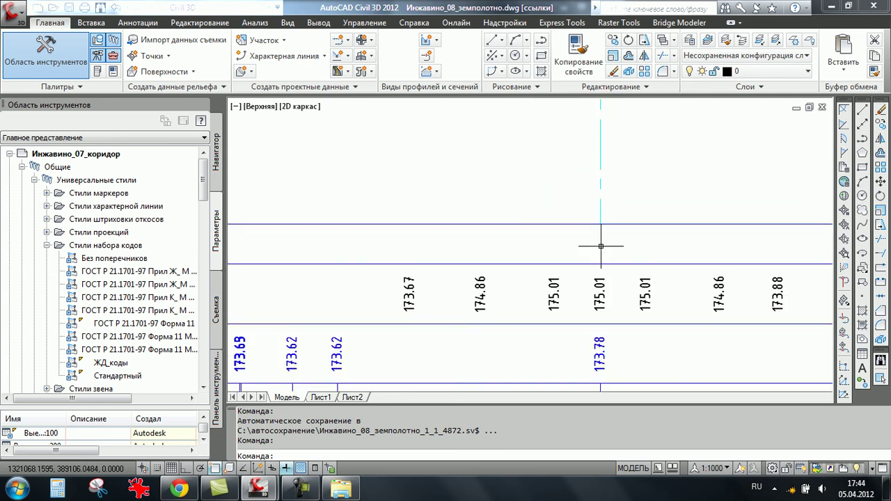
scroll(600, 247, down, 3)
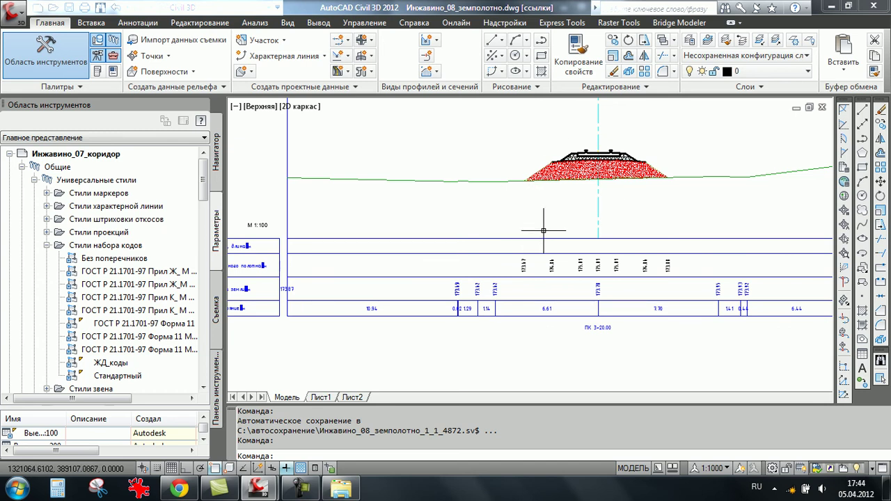
scroll(560, 177, up, 4)
scroll(563, 163, up, 2)
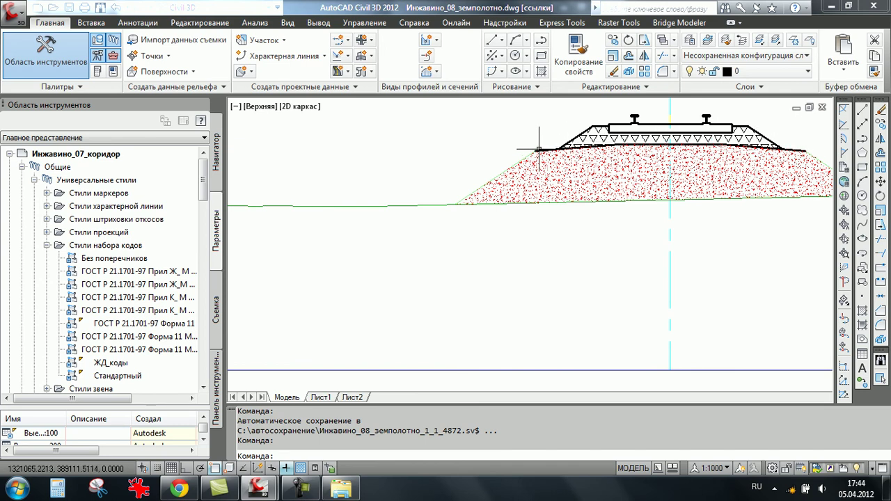
scroll(536, 147, down, 4)
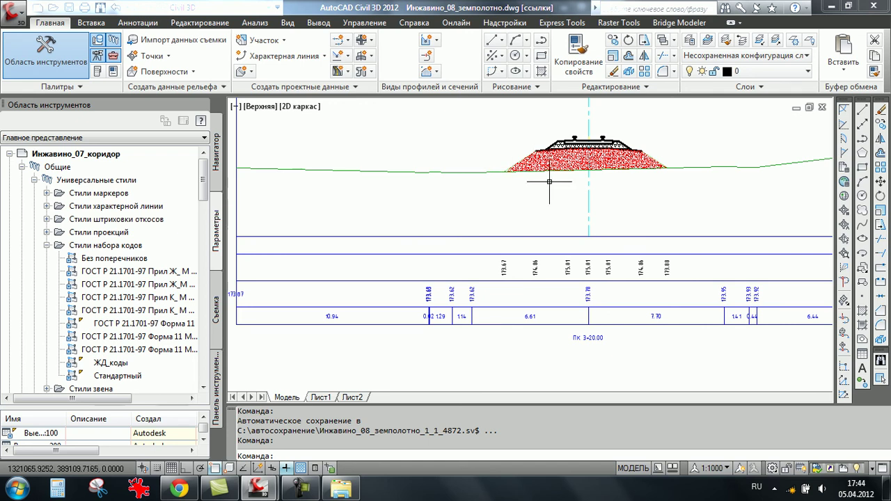
scroll(540, 147, up, 2)
scroll(535, 150, up, 2)
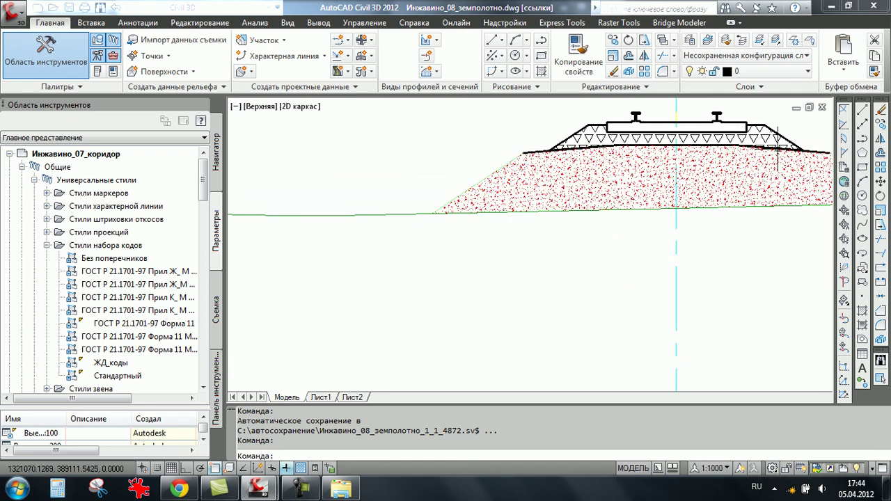
middle_drag(817, 150, 789, 149)
scroll(559, 157, down, 1)
scroll(742, 158, down, 2)
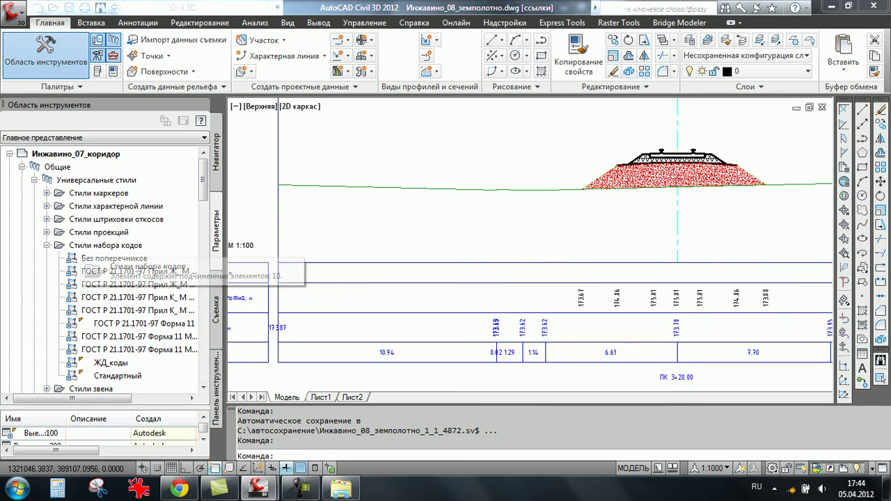
- Select the Стили набора кодов category and then the ЖД_коды code set style
click(104, 244)
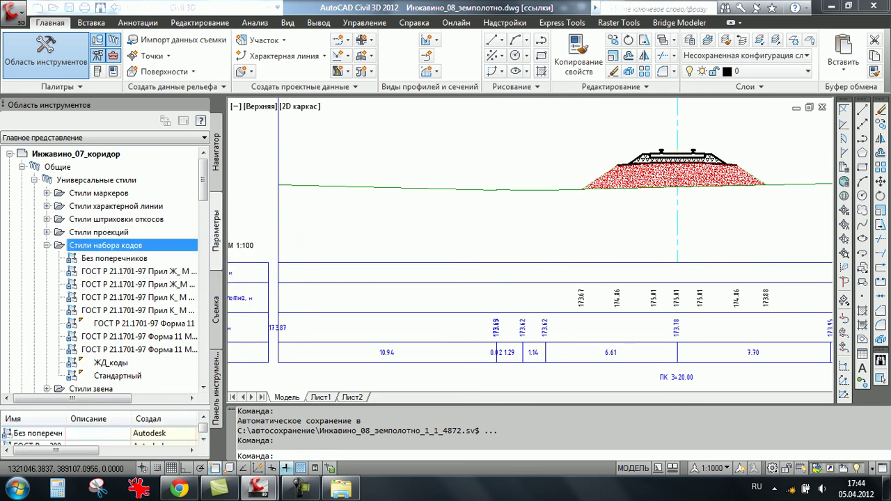
scroll(104, 272, down, 2)
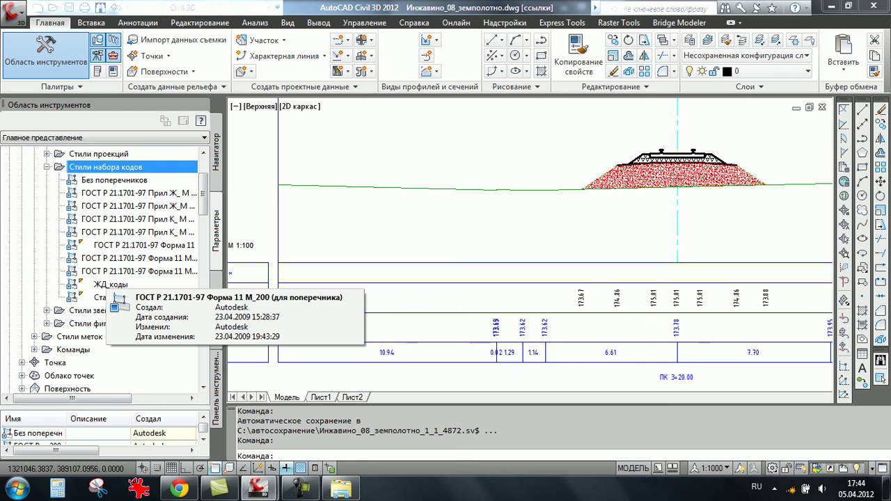
click(110, 284)
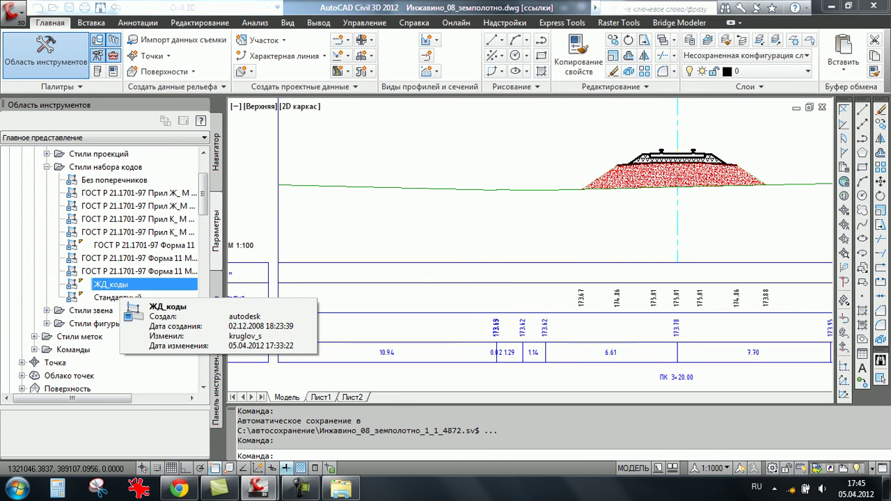
- Open ЖД_коды for editing in a maximized editor with the Звено link group expanded
right_click(131, 286)
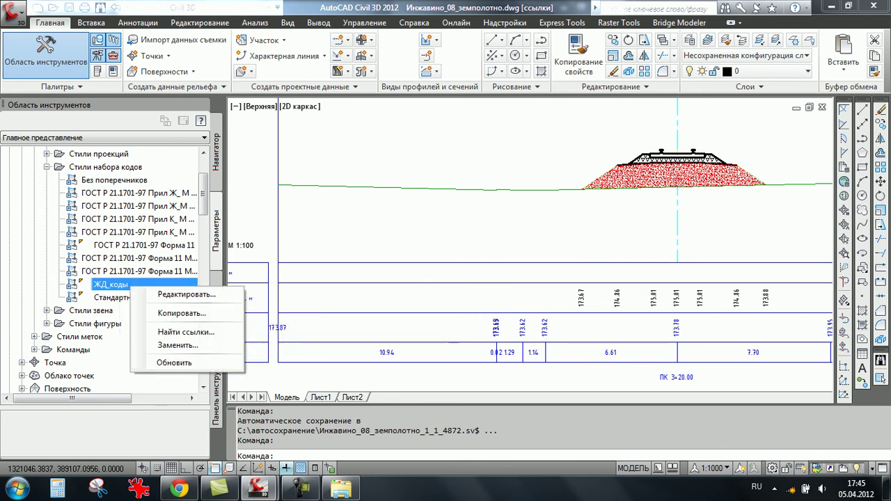
click(186, 294)
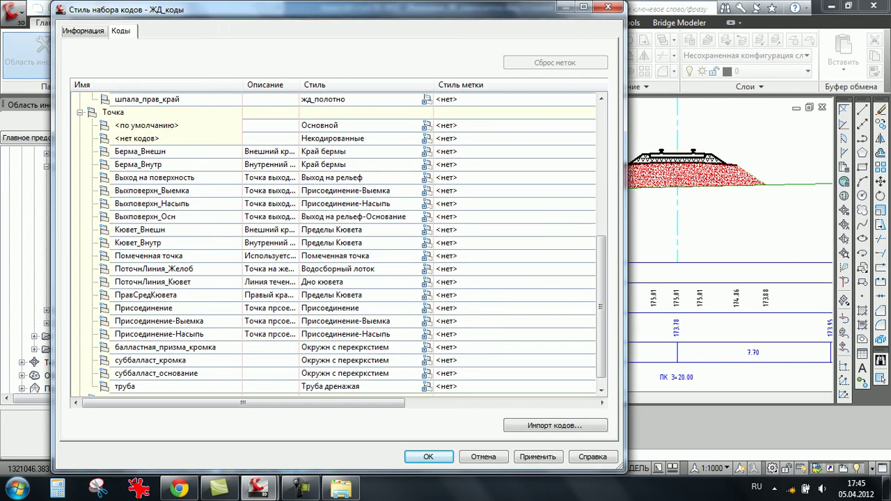
click(583, 7)
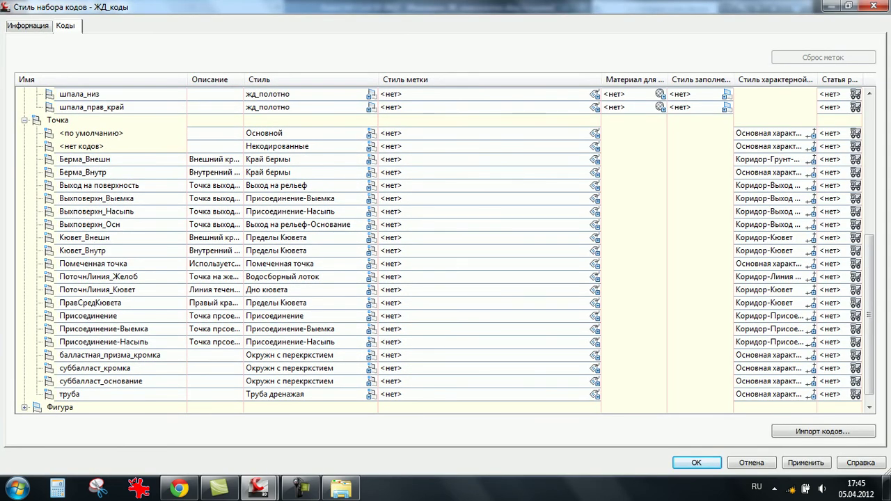
key(Left)
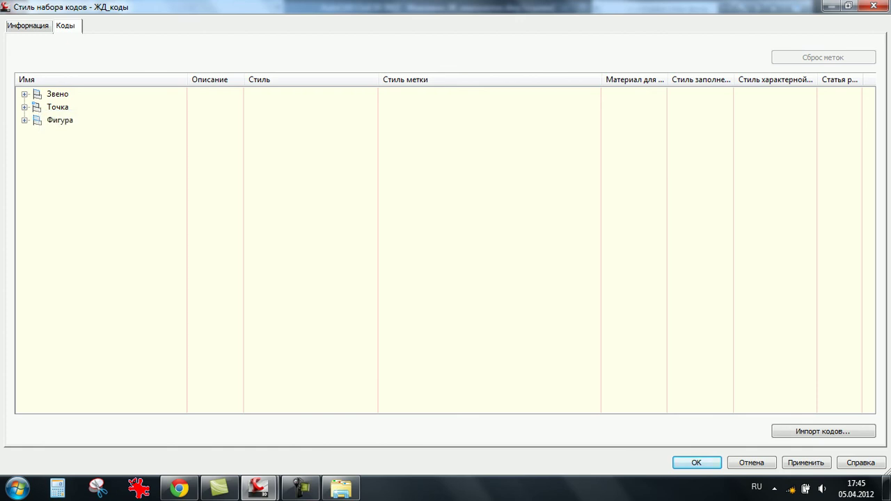
key(Right)
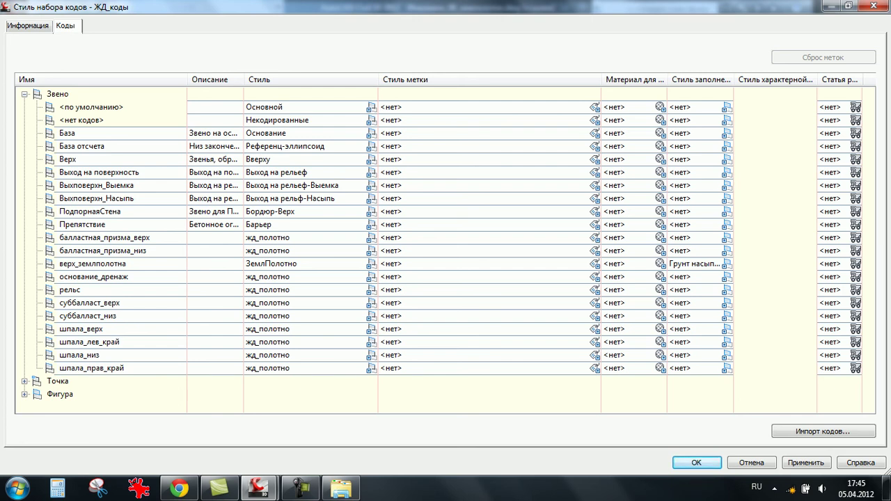
- Set the верх_землполотна label style to ГОСТ Р 21.1701-91 Уклон и длина Ф_11 М_100
click(92, 264)
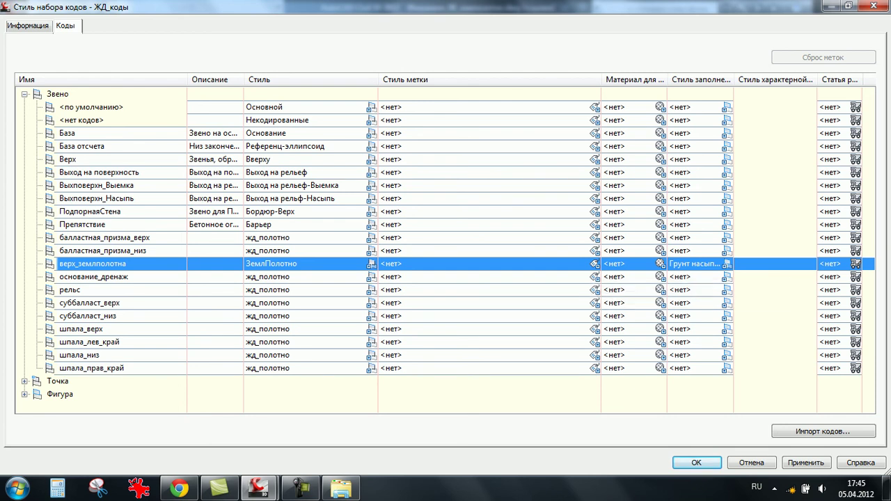
click(594, 263)
click(367, 184)
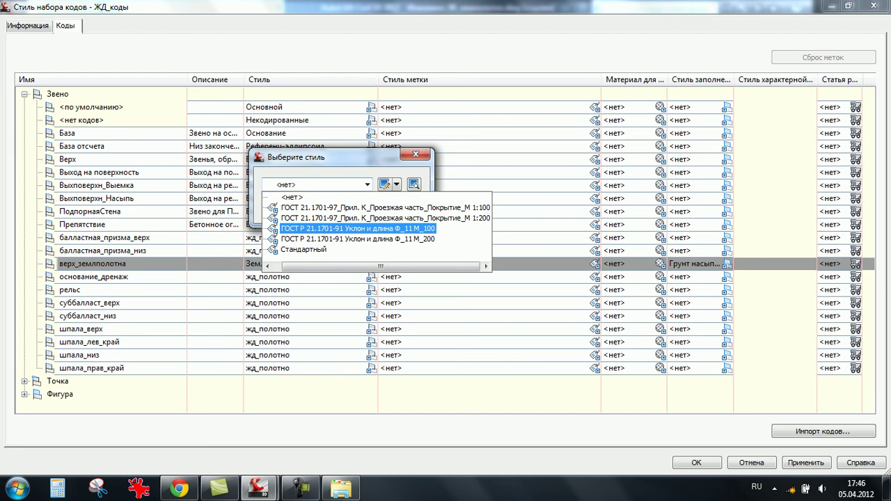
key(Return)
key(Return)
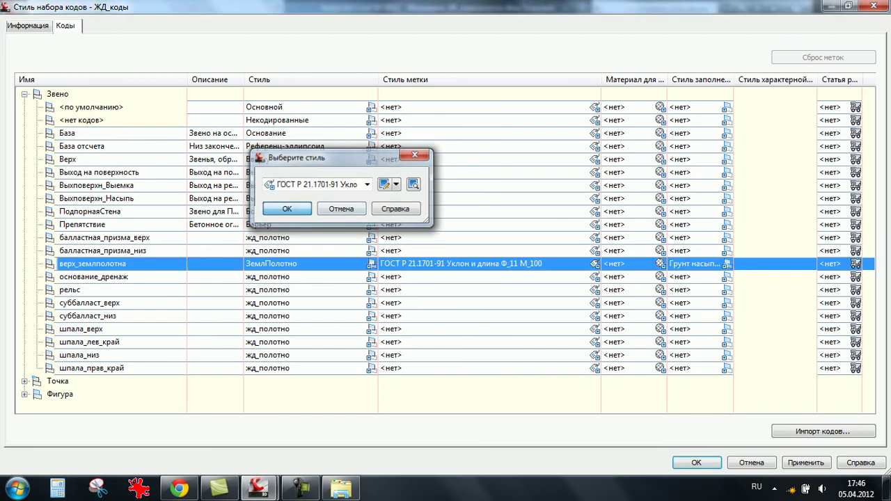
key(Return)
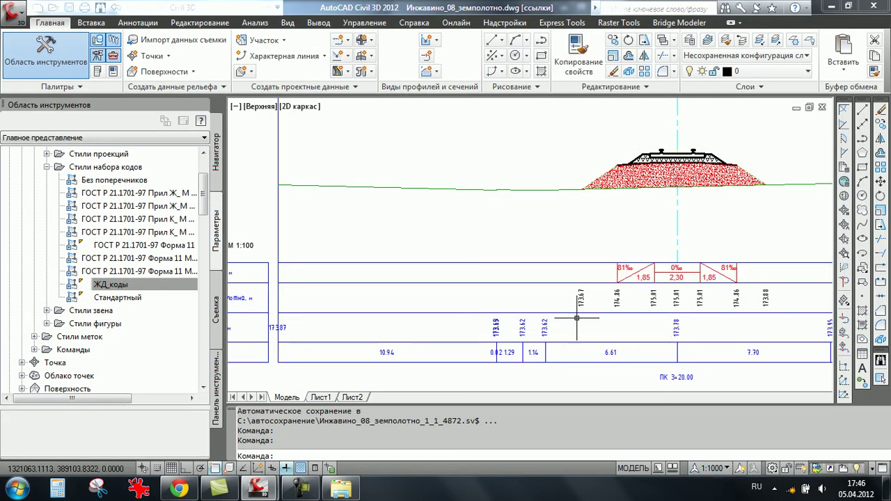
scroll(692, 288, up, 5)
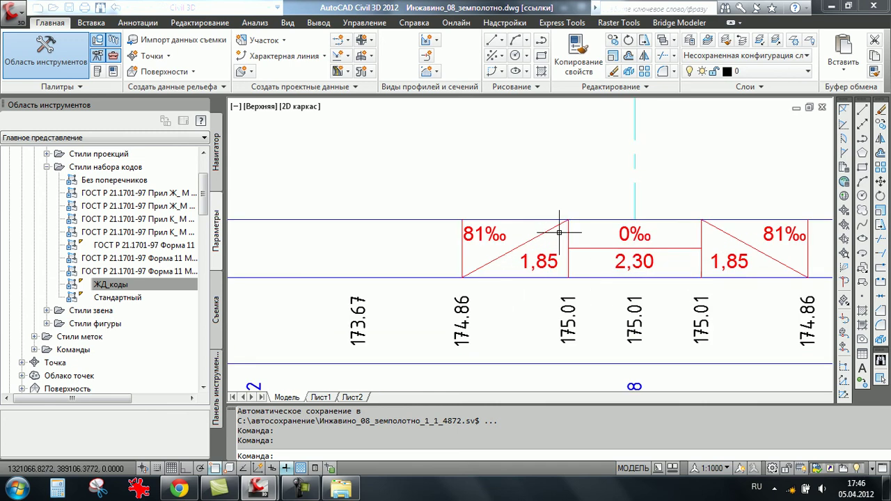
scroll(717, 258, down, 1)
scroll(724, 261, down, 8)
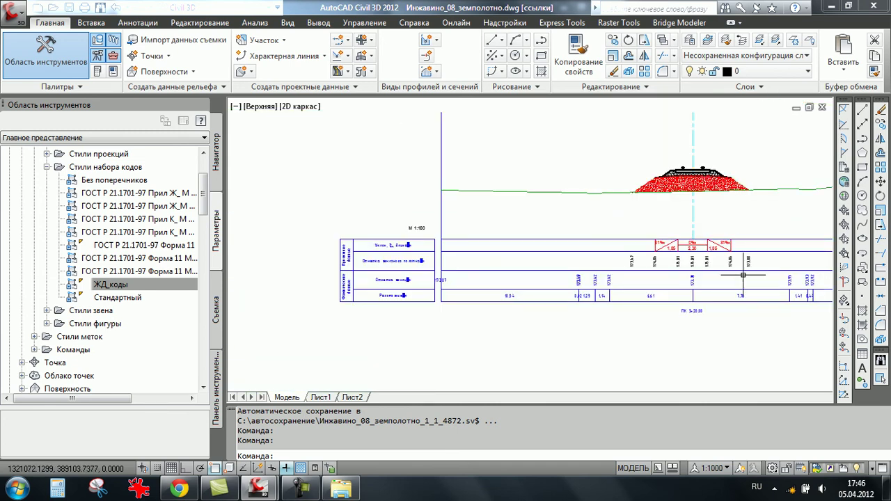
scroll(742, 275, down, 3)
scroll(756, 265, up, 4)
scroll(775, 231, up, 3)
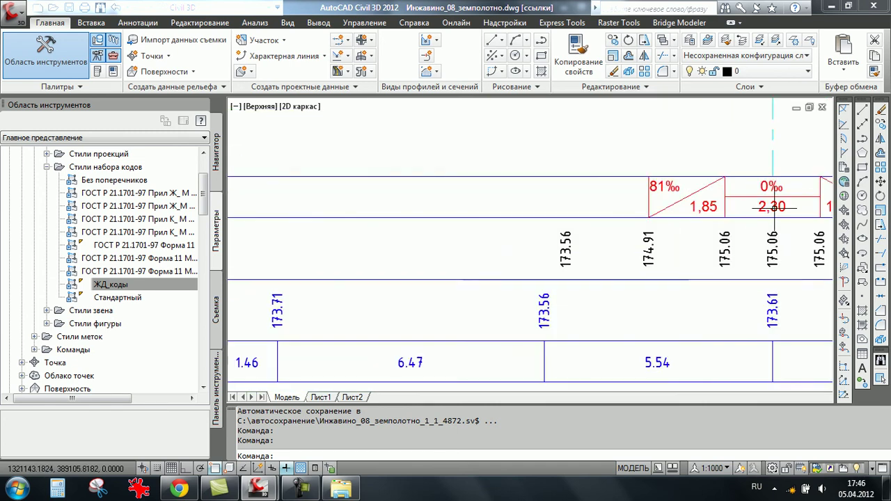
scroll(719, 327, down, 6)
scroll(720, 327, down, 2)
scroll(720, 327, up, 3)
scroll(734, 220, up, 6)
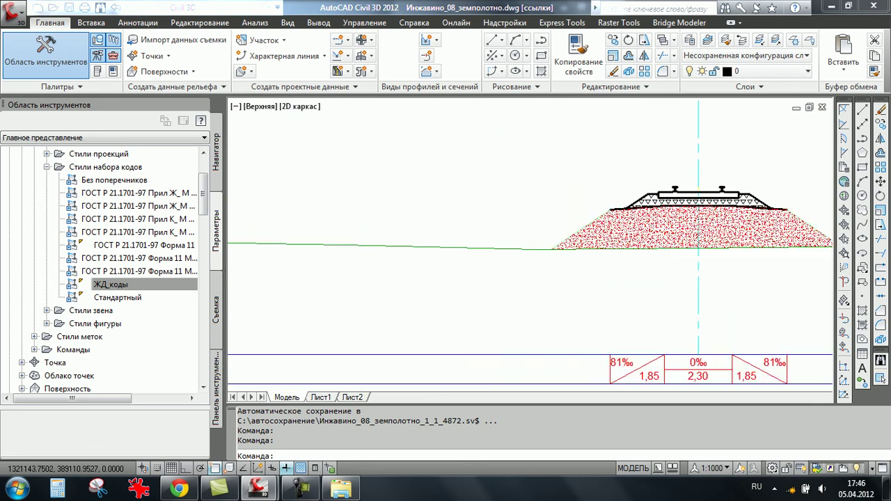
scroll(513, 204, up, 1)
scroll(600, 245, down, 6)
scroll(576, 280, down, 2)
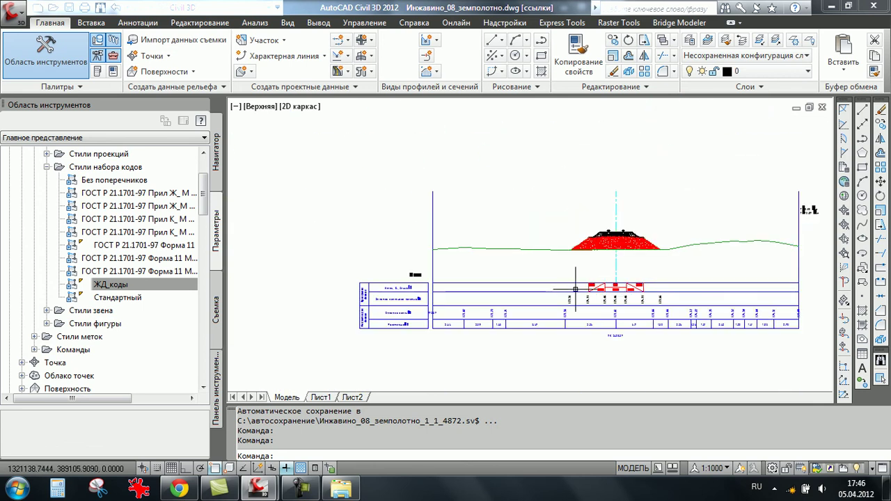
scroll(570, 230, up, 4)
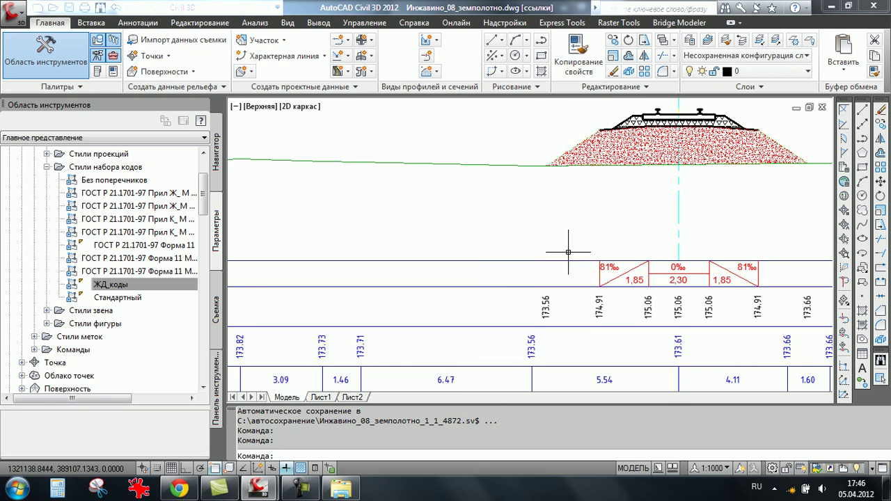
scroll(604, 280, up, 4)
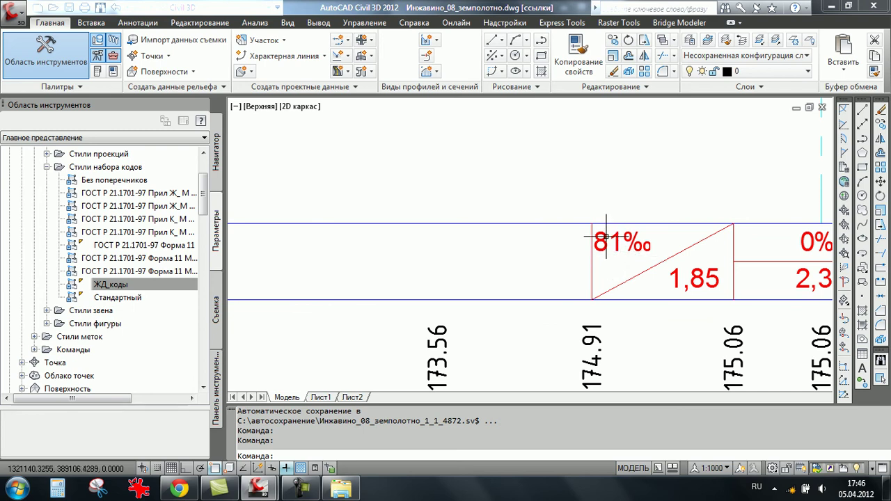
scroll(640, 259, down, 4)
scroll(613, 256, down, 3)
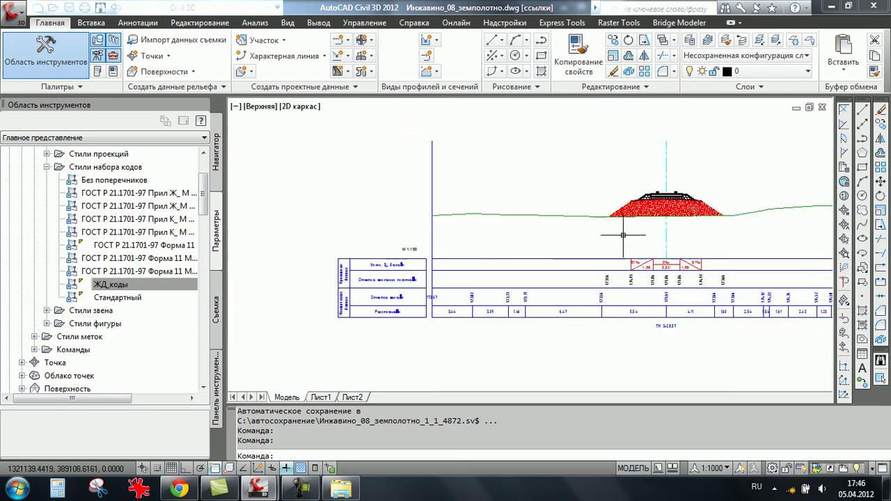
scroll(622, 228, up, 4)
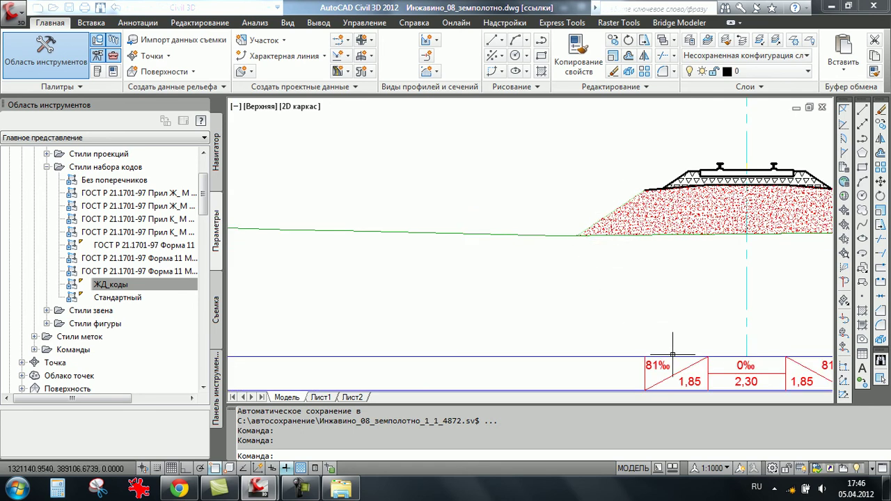
scroll(609, 244, down, 3)
scroll(622, 286, up, 3)
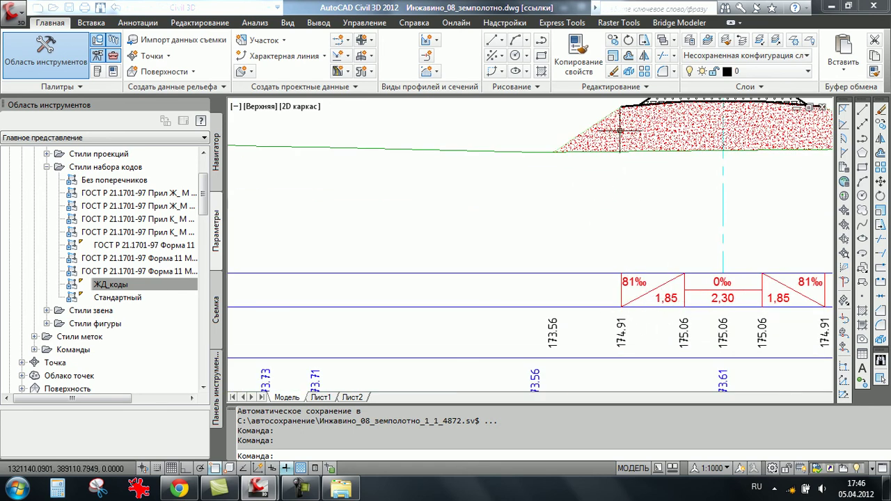
scroll(624, 293, up, 4)
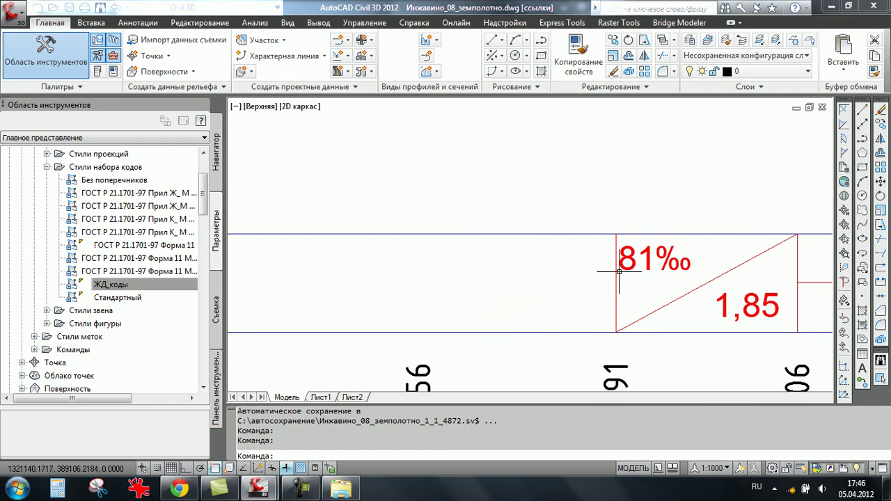
scroll(626, 278, down, 4)
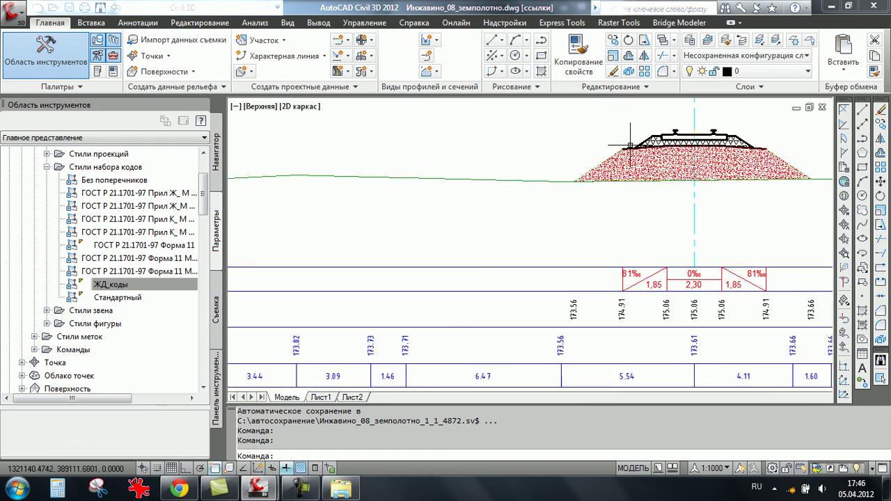
scroll(601, 284, up, 3)
scroll(602, 284, down, 4)
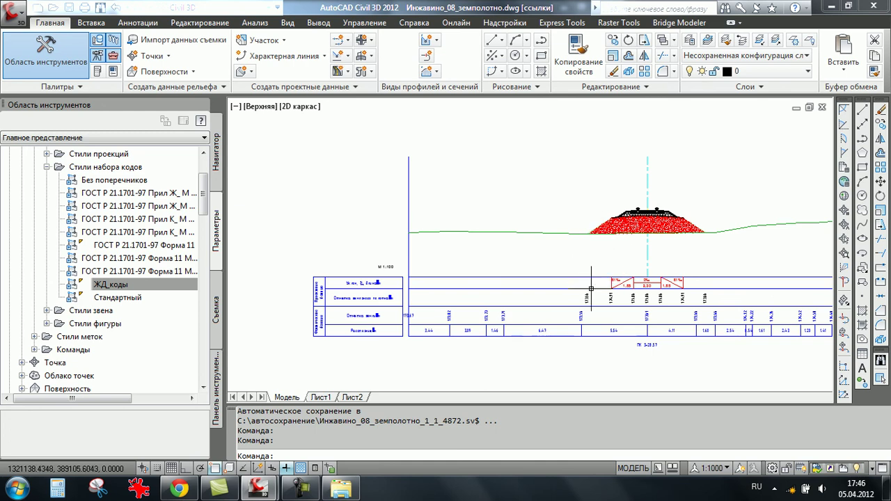
scroll(598, 273, up, 5)
- Open ЖД_коды for editing and select the Выход на поверхность link code
click(111, 284)
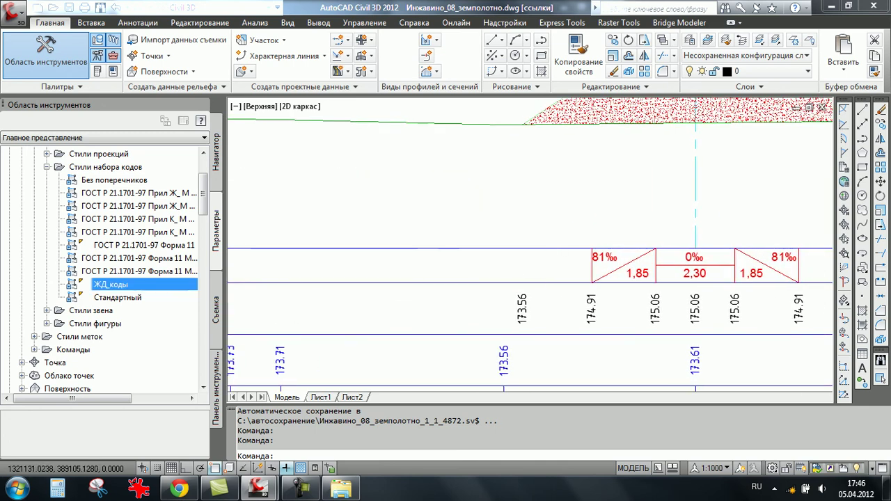
right_click(122, 284)
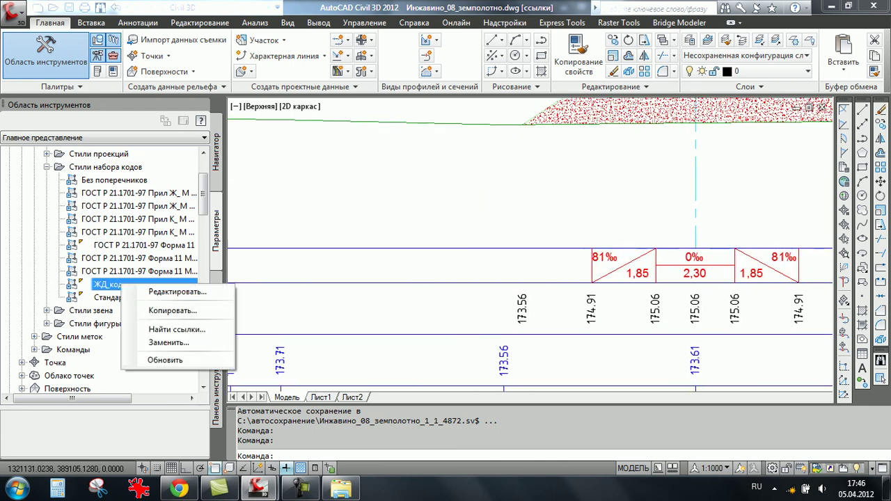
click(175, 291)
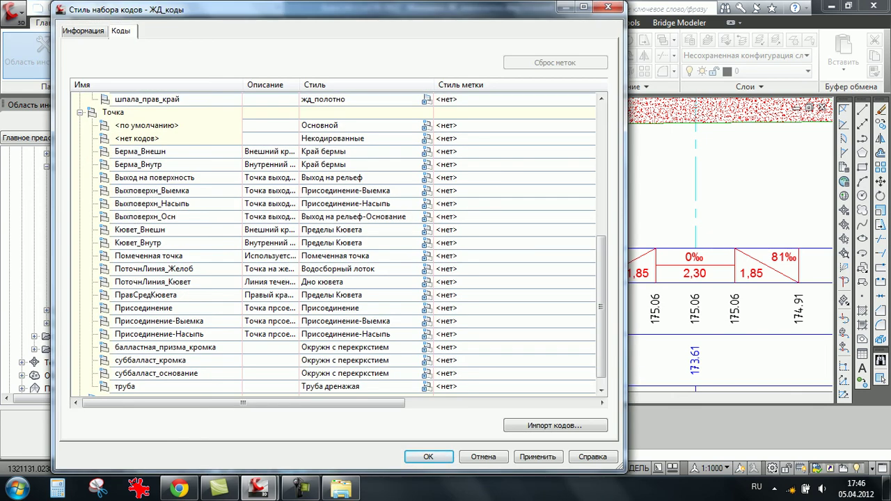
click(80, 112)
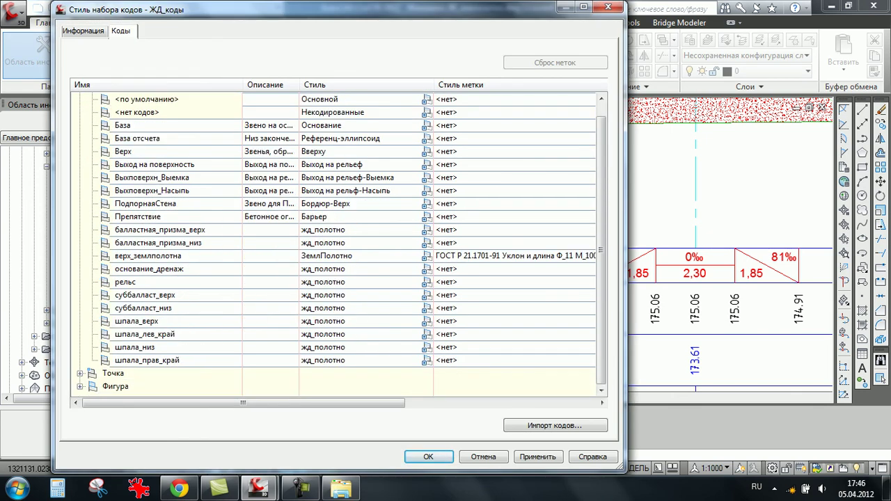
scroll(341, 243, up, 1)
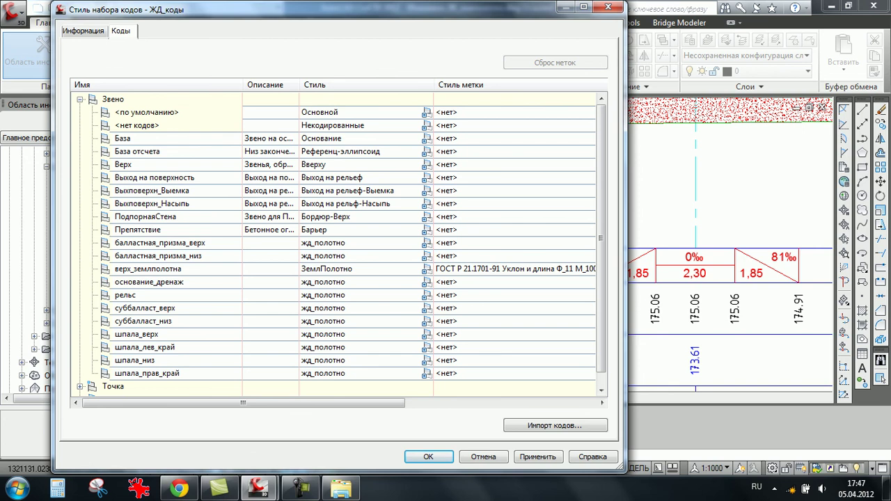
right_click(228, 190)
key(Escape)
double_click(156, 178)
key(Down)
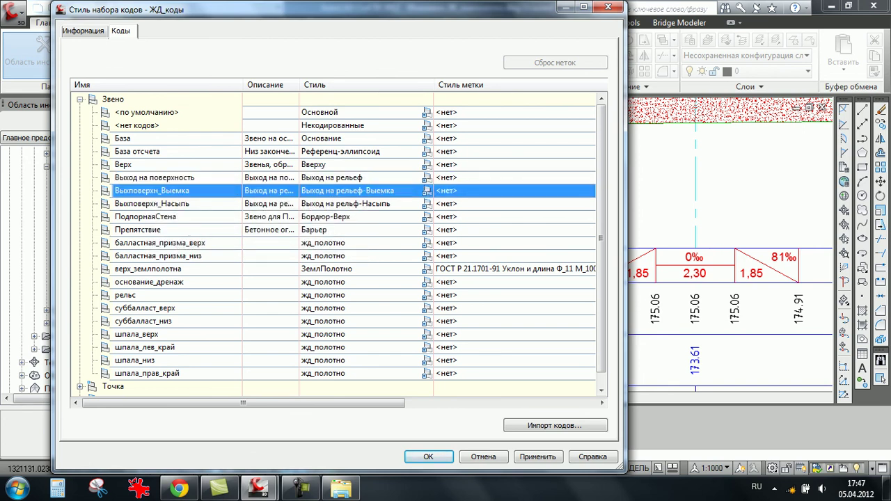
key(Up)
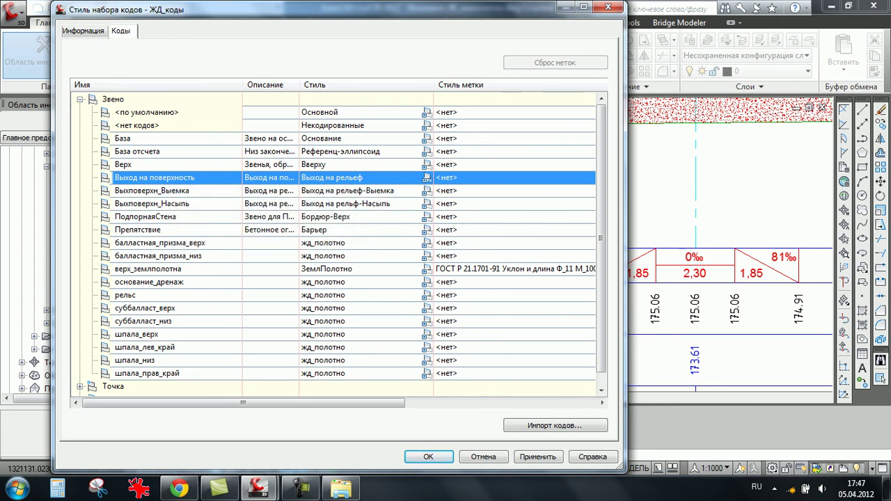
- Assign Выход на поверхность the ГОСТ Р 21.1701-91 Уклон и длина Ф_11 М_100 label style and apply
scroll(332, 244, right, 1)
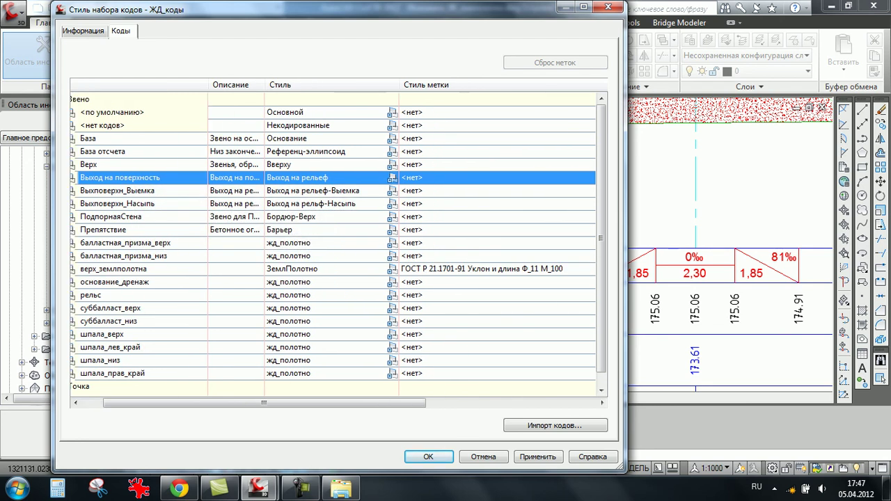
drag(263, 403, 338, 402)
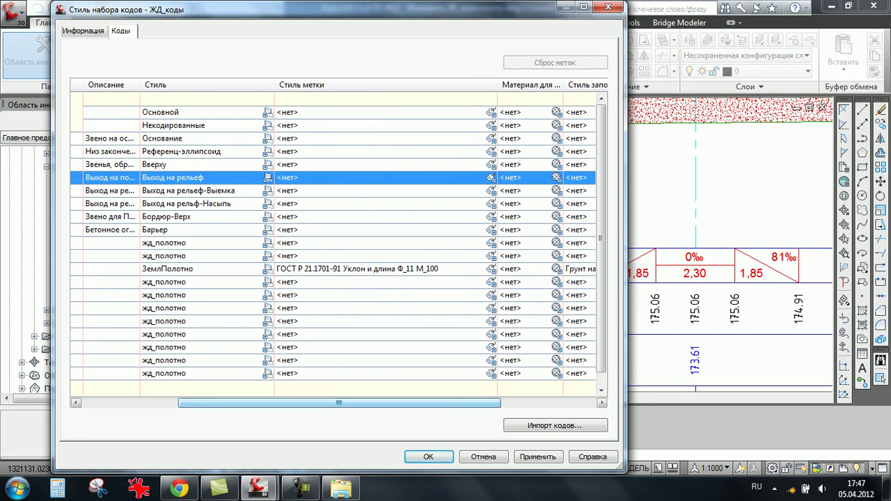
click(268, 177)
click(366, 184)
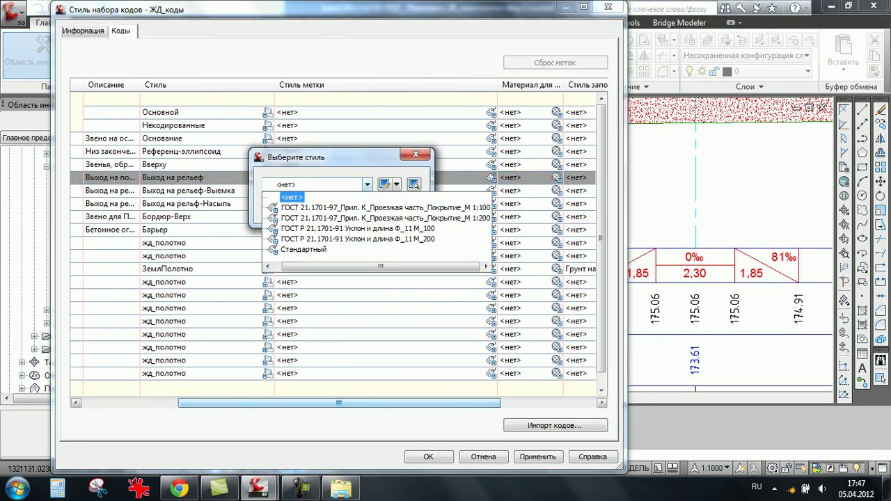
click(357, 229)
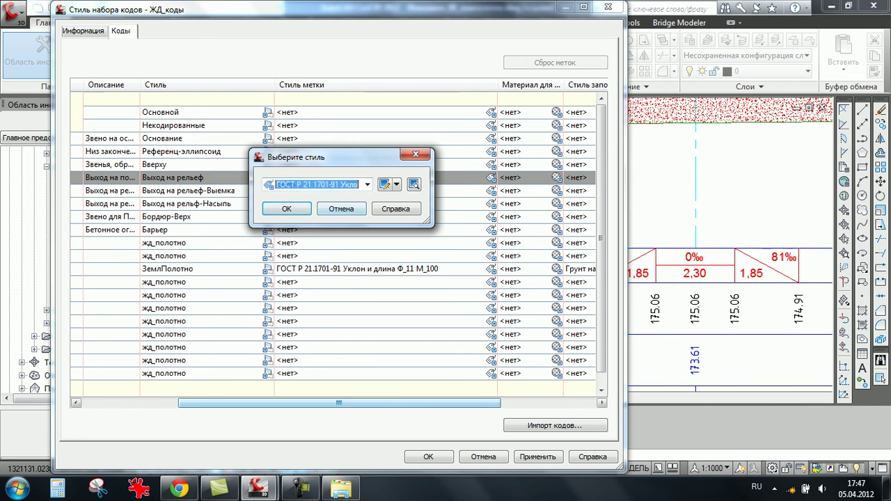
click(287, 208)
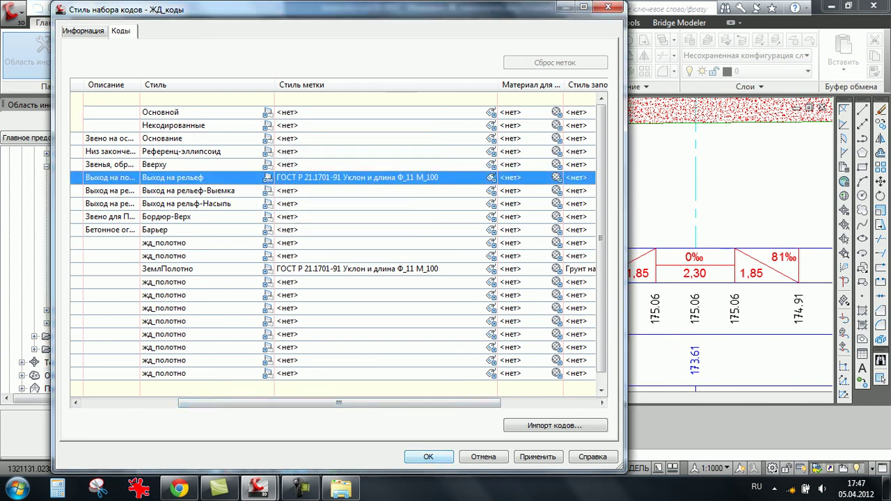
click(428, 457)
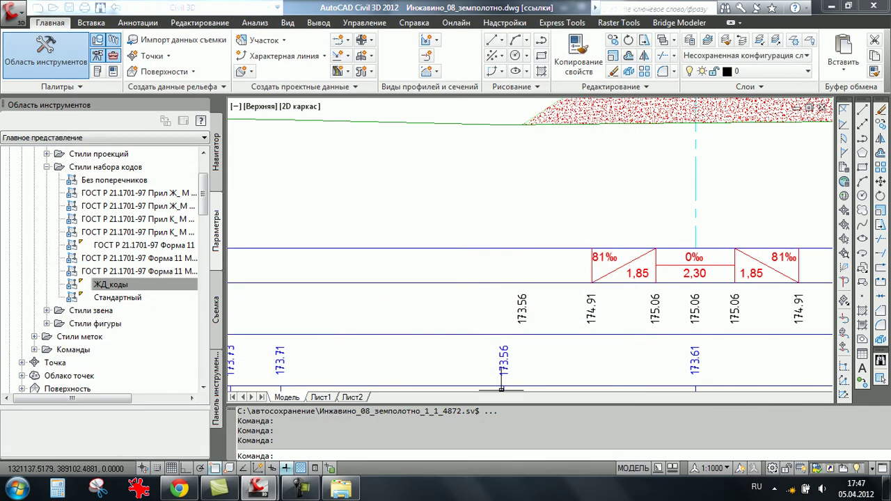
- Inspect the 667‰ side-slope labels (2,01 and 1,87), then reselect ЖД_коды in the toolspace
scroll(573, 245, up, 3)
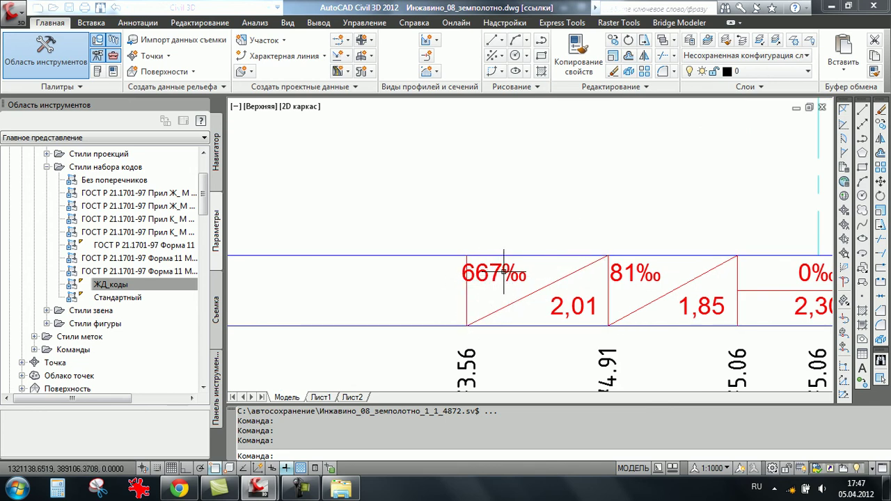
scroll(491, 285, down, 4)
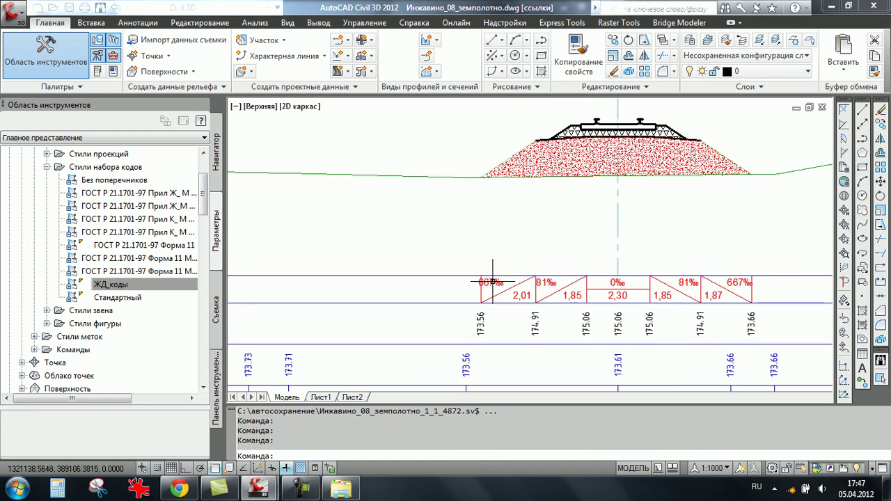
click(491, 282)
scroll(487, 264, up, 4)
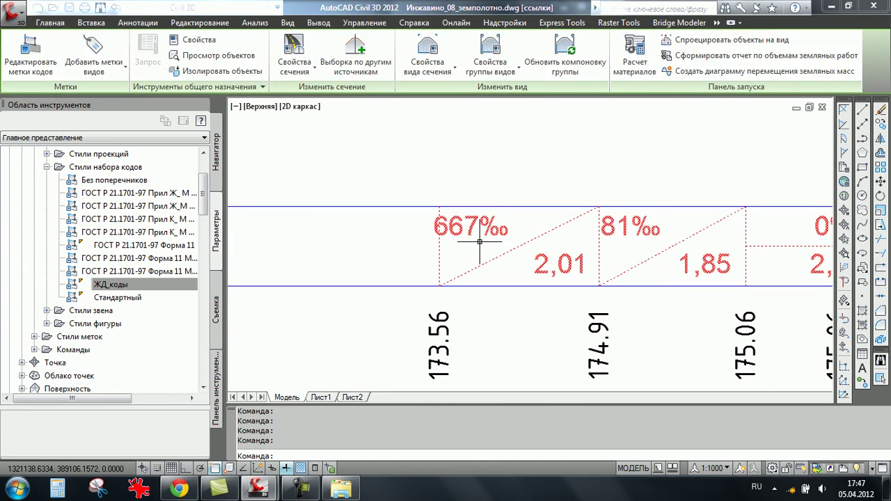
click(109, 284)
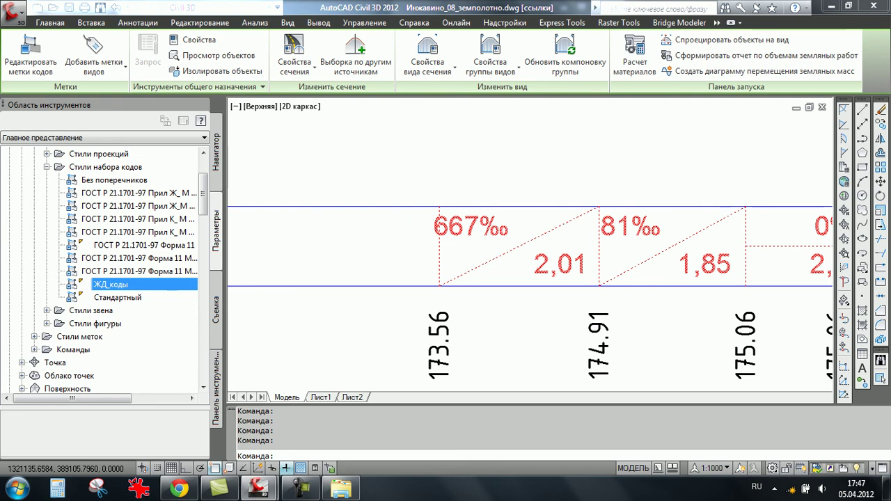
right_click(110, 284)
- In the ЖД_коды editor, copy the daylight link's Уклон и длина Ф_11 М_100 label style
click(139, 289)
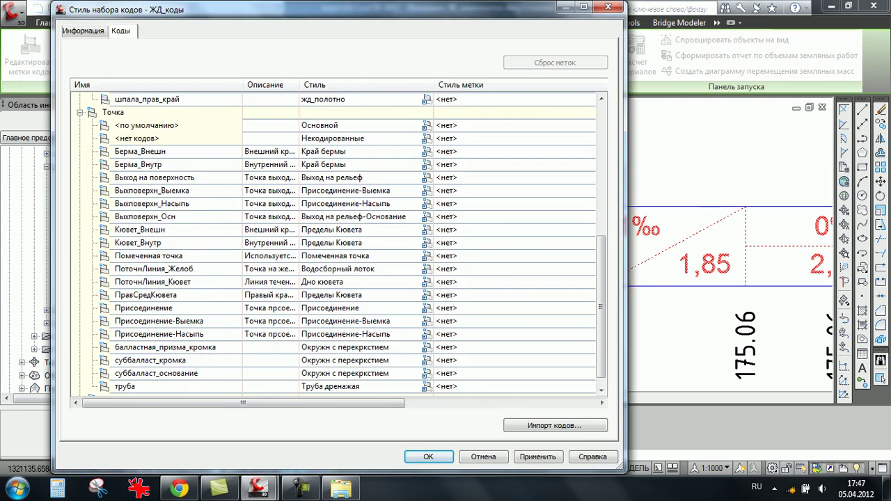
scroll(341, 244, up, 2)
scroll(341, 244, up, 4)
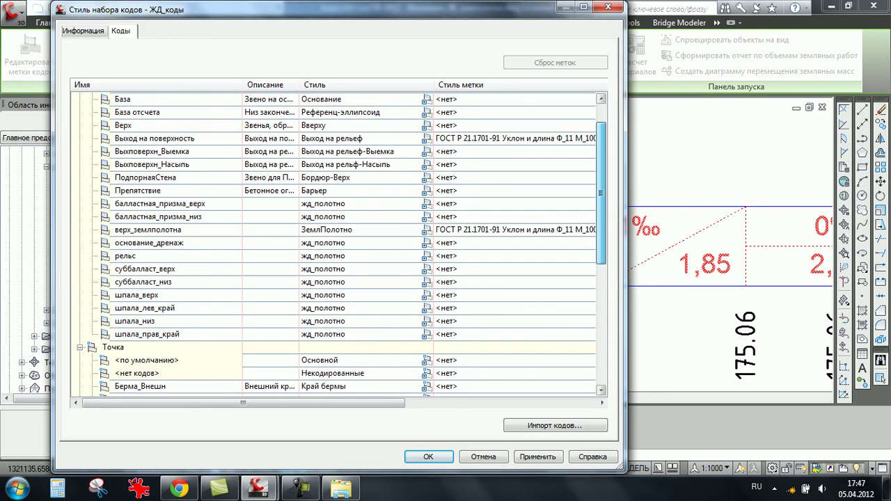
scroll(341, 244, up, 1)
drag(242, 402, 336, 402)
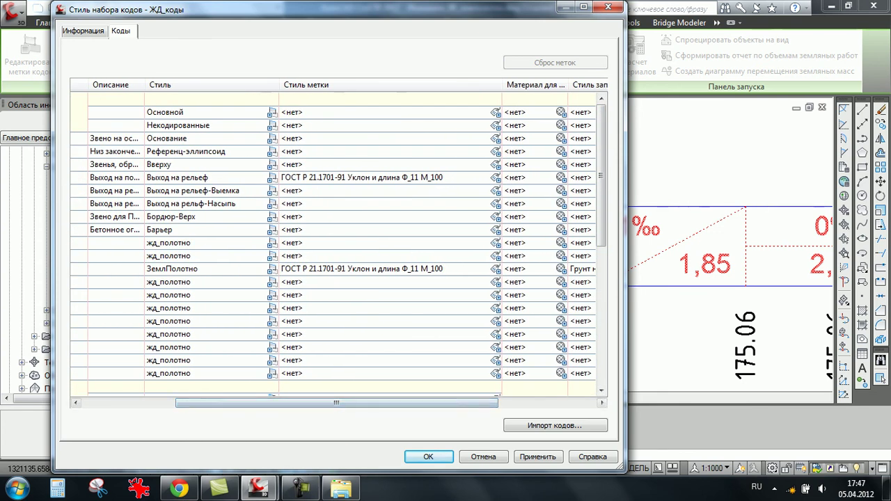
click(272, 177)
click(395, 183)
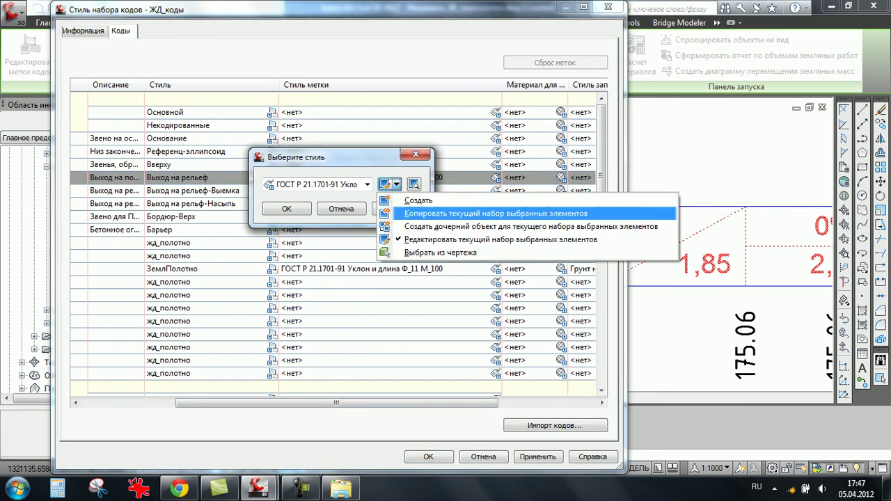
click(488, 213)
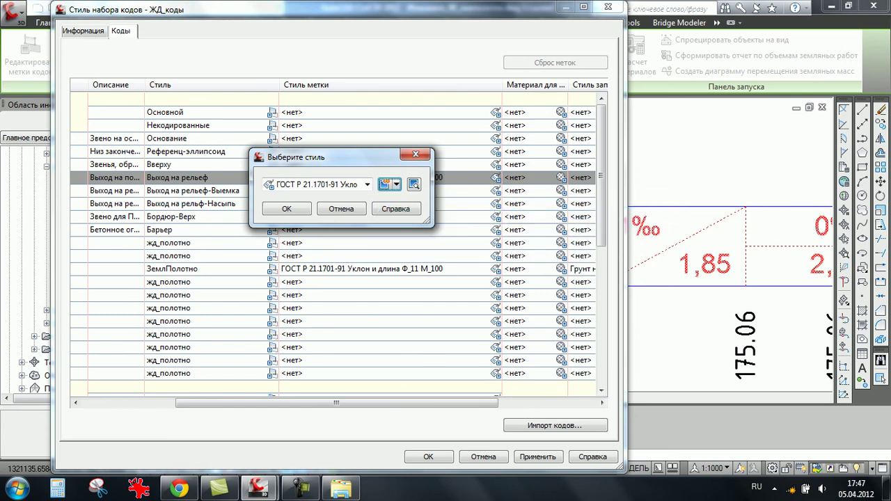
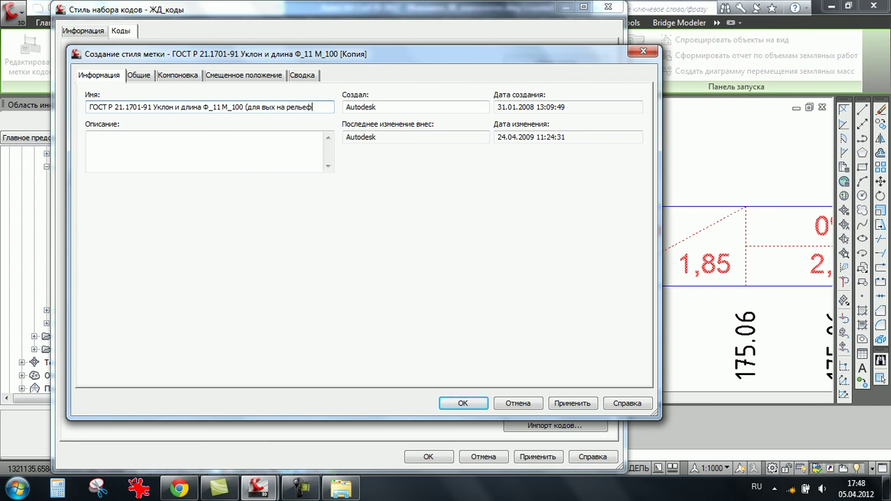
- Switch the Откос slope text format to высота:длина and assign the updated label style to the link
click(177, 74)
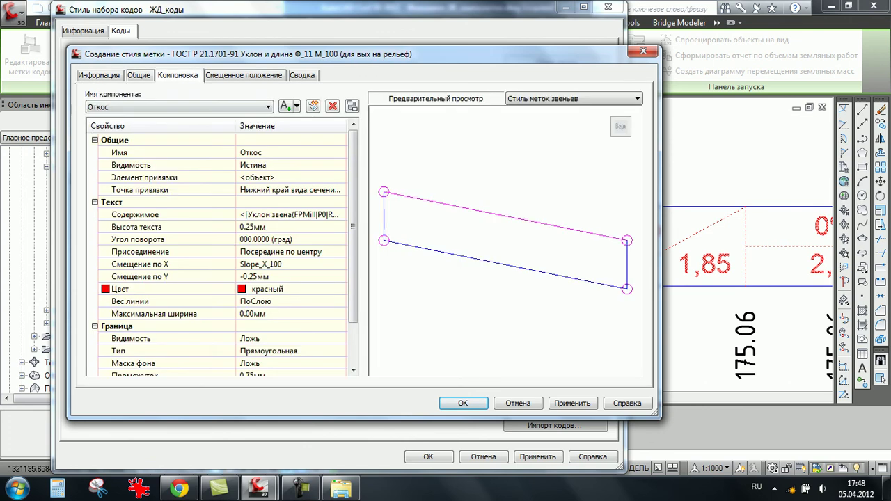
click(268, 107)
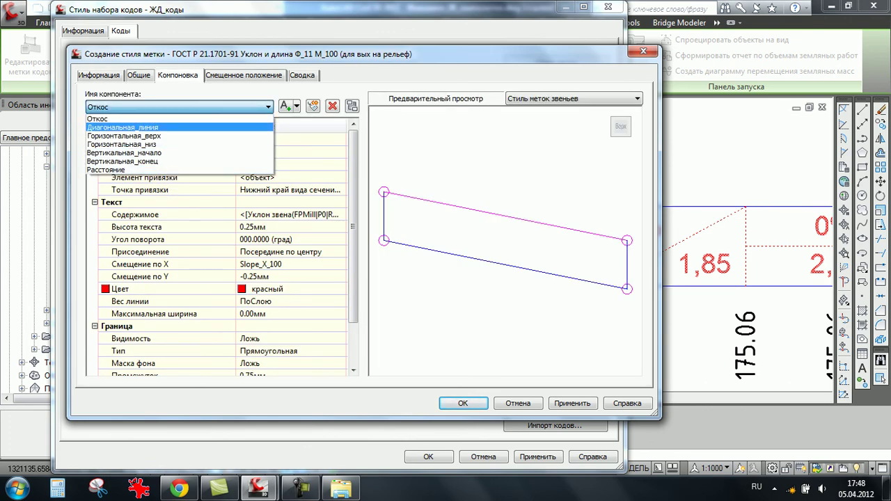
key(Escape)
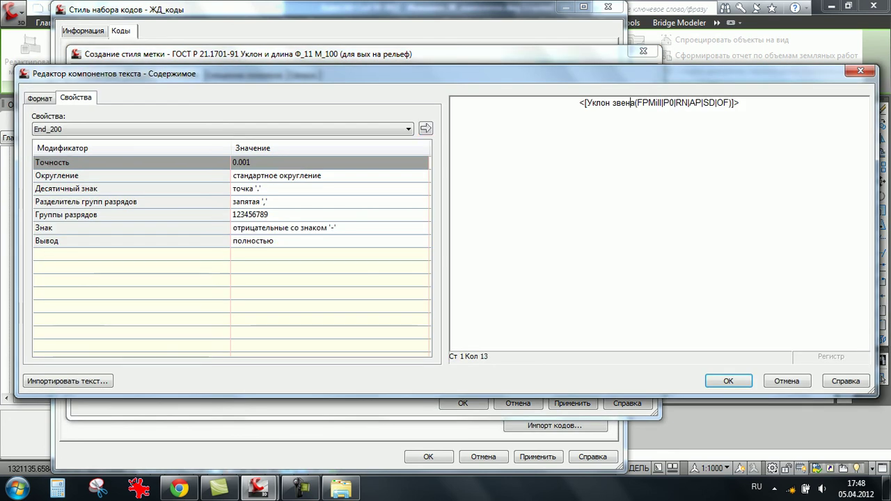
click(658, 102)
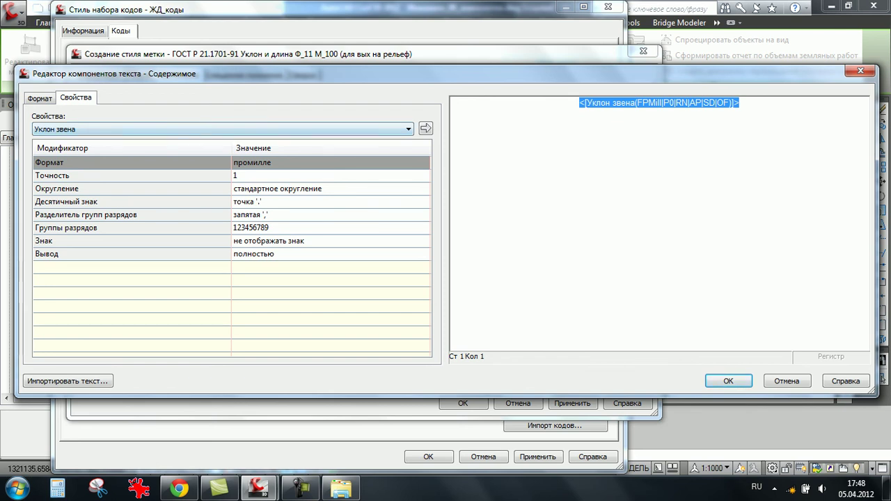
click(331, 162)
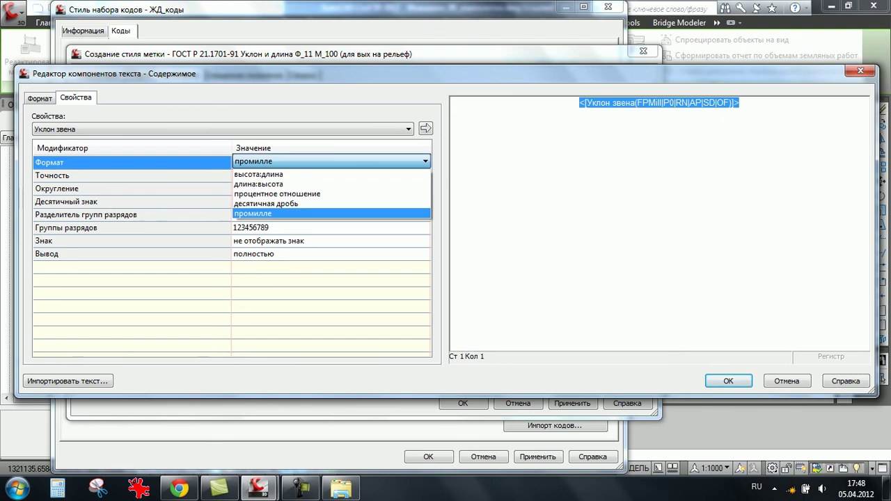
click(258, 174)
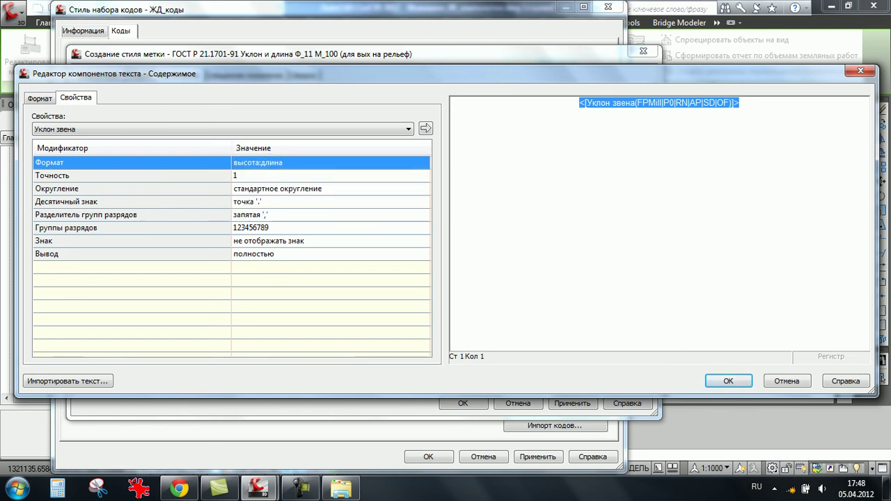
click(425, 128)
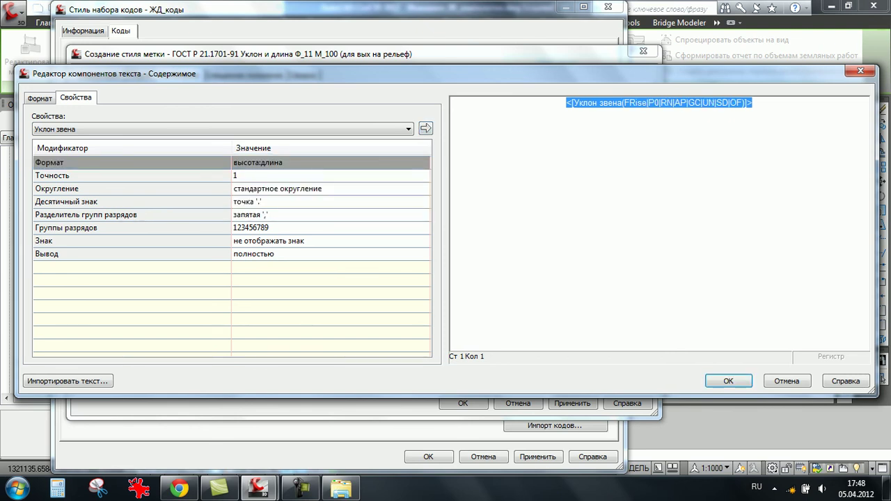
click(728, 381)
click(462, 403)
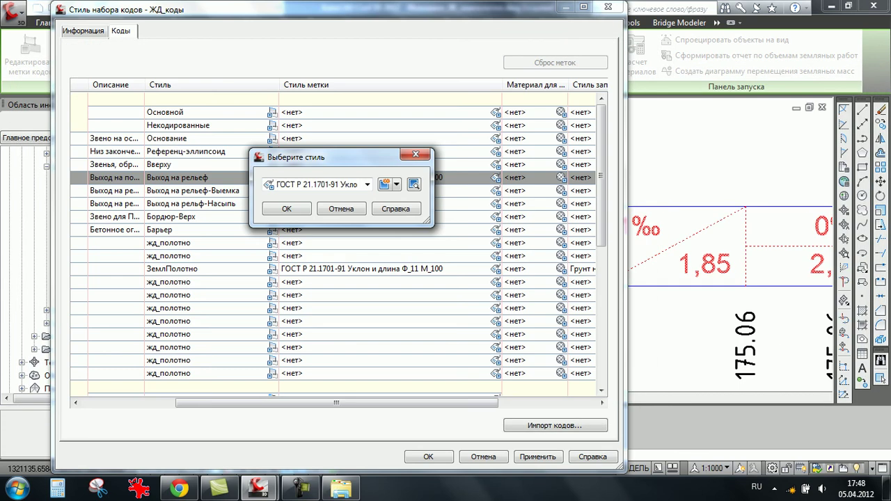
click(286, 209)
click(428, 457)
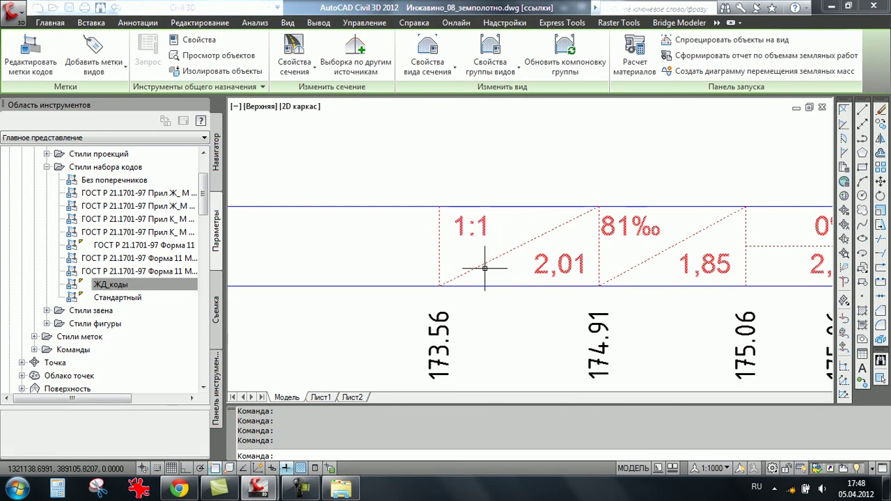
- Zoom and pan across the section views to confirm the daylight slopes read 1:2 and 1:1
scroll(477, 265, up, 4)
scroll(461, 243, up, 2)
scroll(461, 243, down, 5)
scroll(455, 244, down, 4)
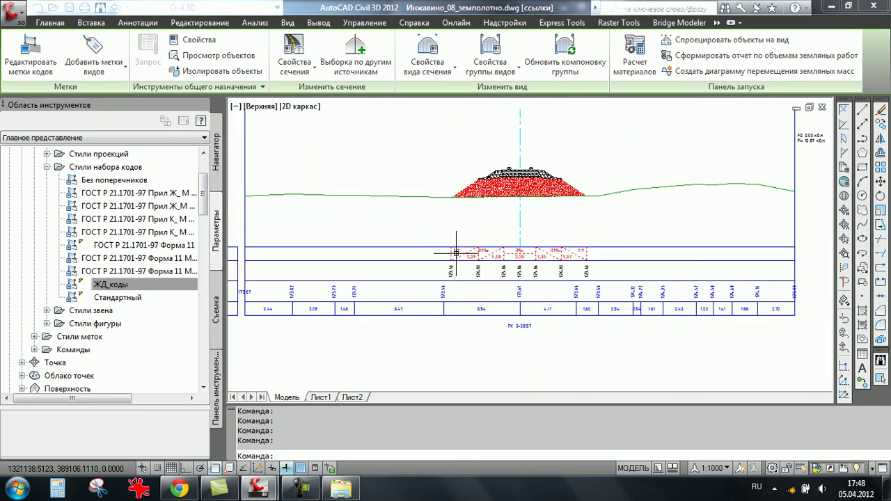
scroll(473, 358, down, 3)
scroll(787, 266, up, 2)
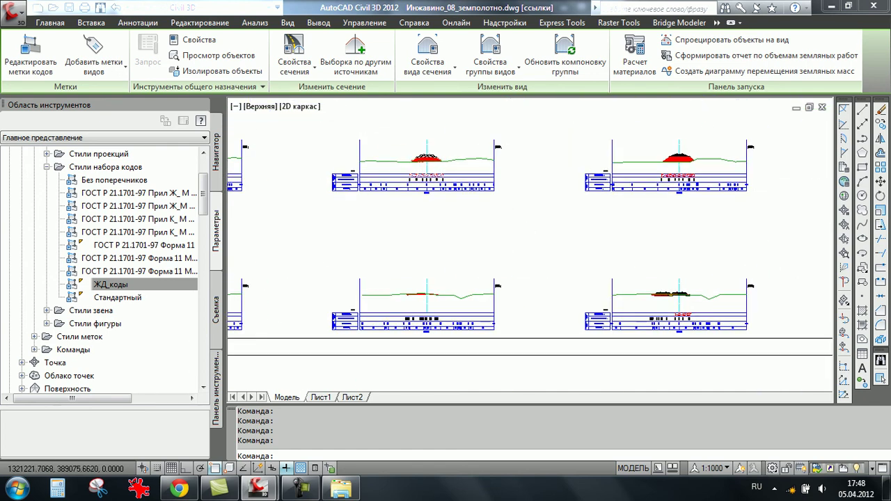
scroll(487, 264, up, 3)
scroll(289, 271, up, 3)
scroll(436, 285, down, 1)
scroll(348, 218, up, 2)
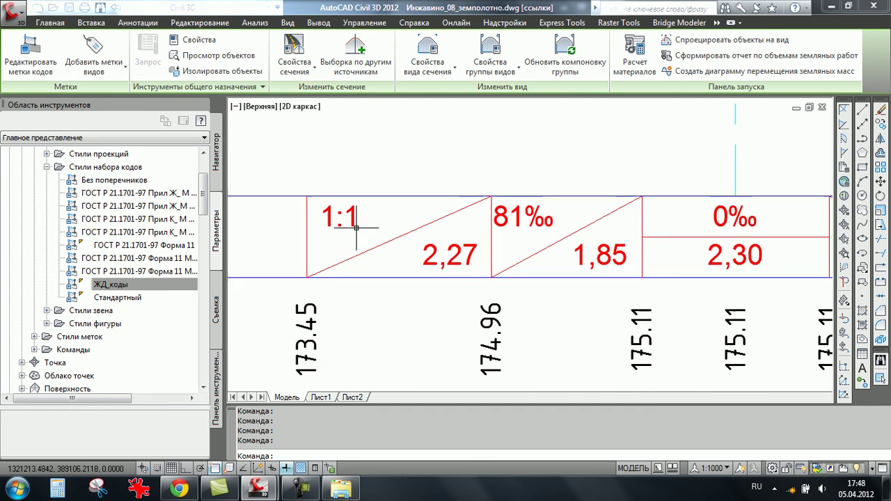
scroll(355, 226, down, 4)
scroll(365, 236, down, 1)
scroll(366, 235, up, 6)
scroll(501, 211, down, 3)
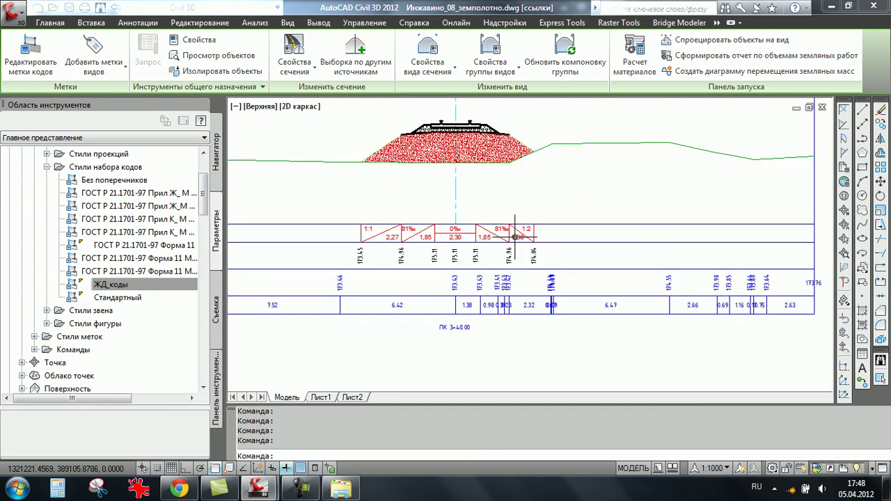
scroll(522, 202, down, 1)
scroll(522, 202, down, 2)
scroll(506, 221, down, 1)
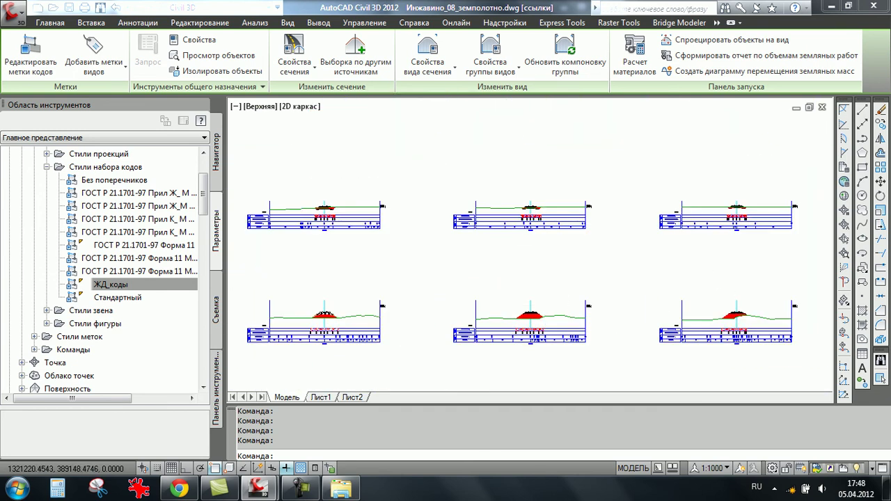
scroll(506, 222, up, 5)
scroll(506, 221, up, 1)
scroll(506, 223, down, 2)
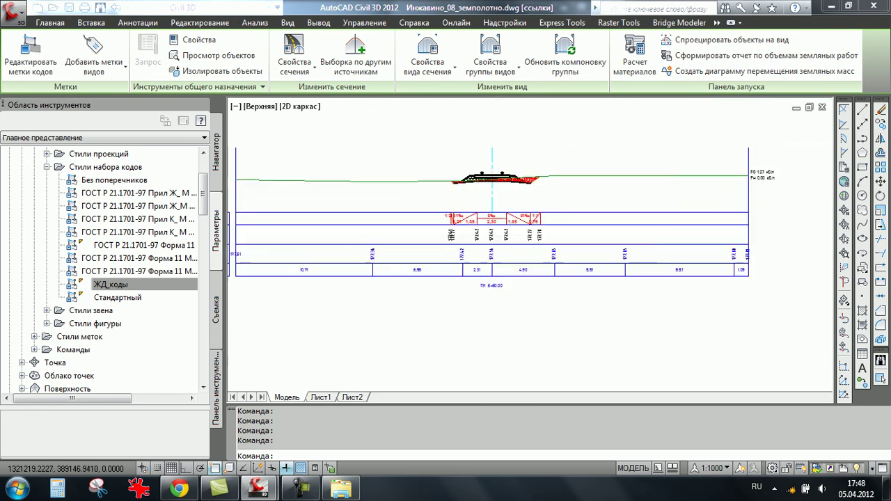
scroll(506, 223, down, 2)
scroll(645, 209, up, 3)
scroll(646, 208, up, 2)
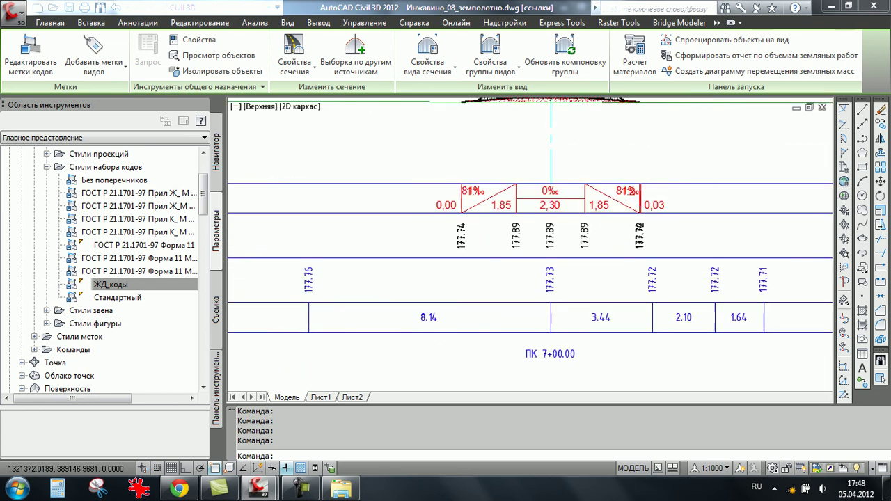
scroll(627, 195, up, 1)
scroll(567, 165, down, 1)
scroll(603, 202, down, 1)
scroll(603, 201, down, 2)
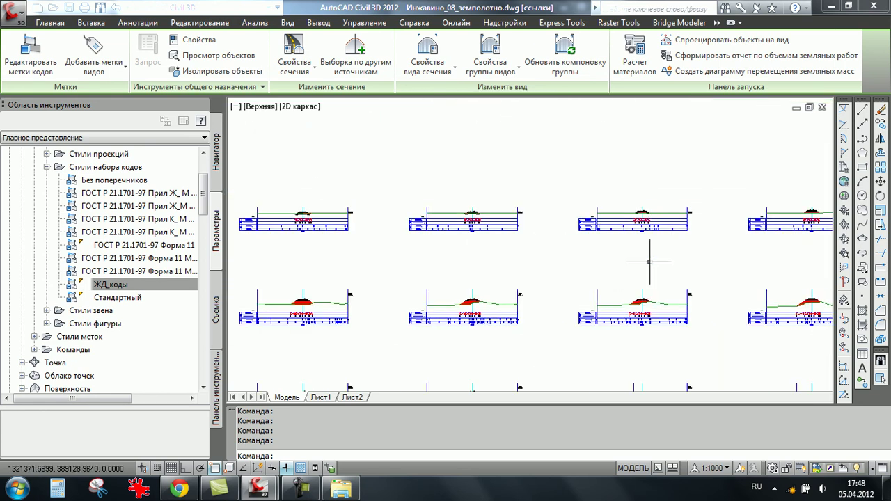
scroll(594, 318, down, 1)
scroll(594, 278, up, 3)
scroll(585, 209, up, 2)
middle_drag(580, 195, 588, 268)
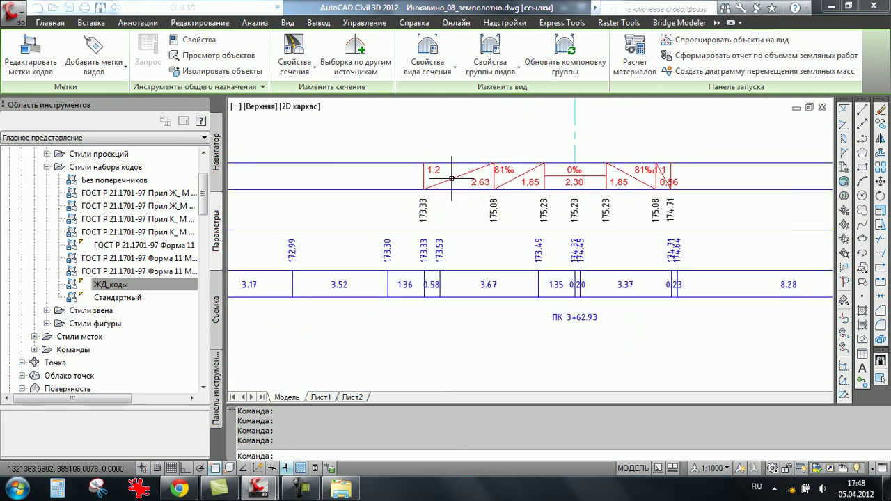
scroll(452, 179, up, 2)
scroll(452, 179, down, 3)
scroll(453, 192, down, 3)
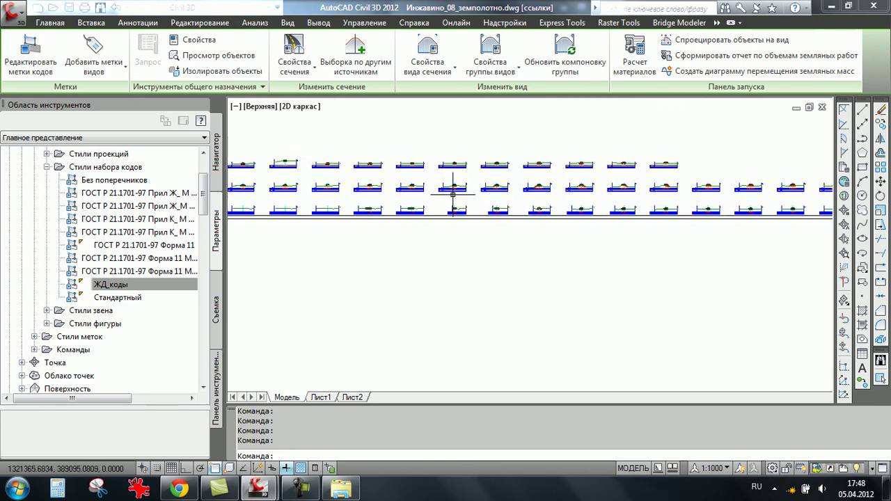
scroll(480, 226, down, 2)
scroll(498, 276, down, 2)
middle_drag(498, 275, 568, 174)
scroll(487, 292, up, 3)
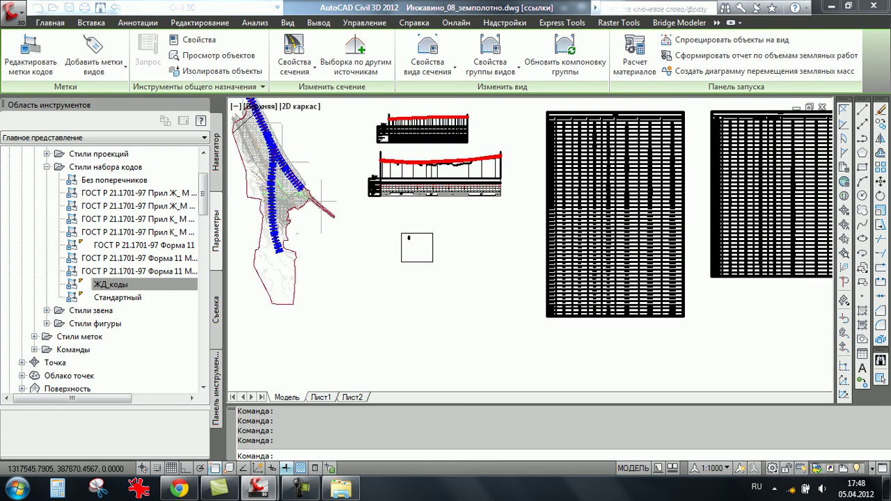
scroll(484, 310, up, 3)
scroll(481, 320, up, 2)
scroll(481, 320, up, 5)
scroll(446, 230, up, 3)
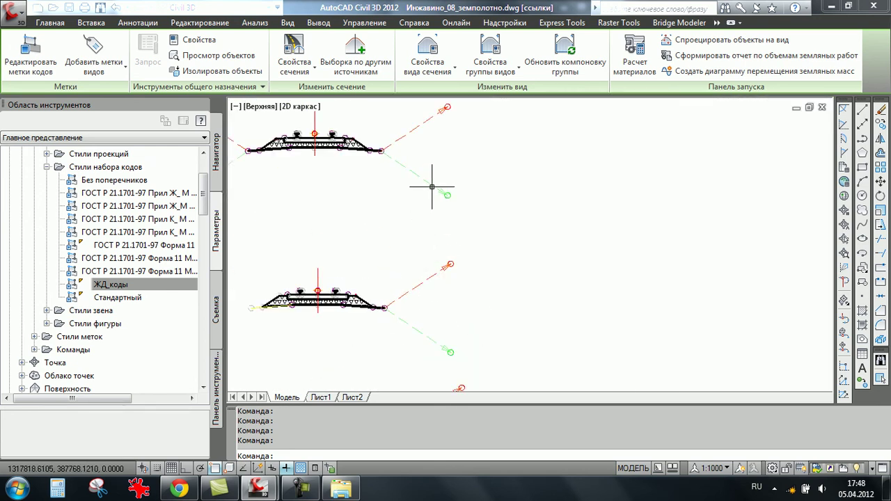
- Open the ЖД_коды code set and edit the Выход на поверхность link's current label style
right_click(143, 281)
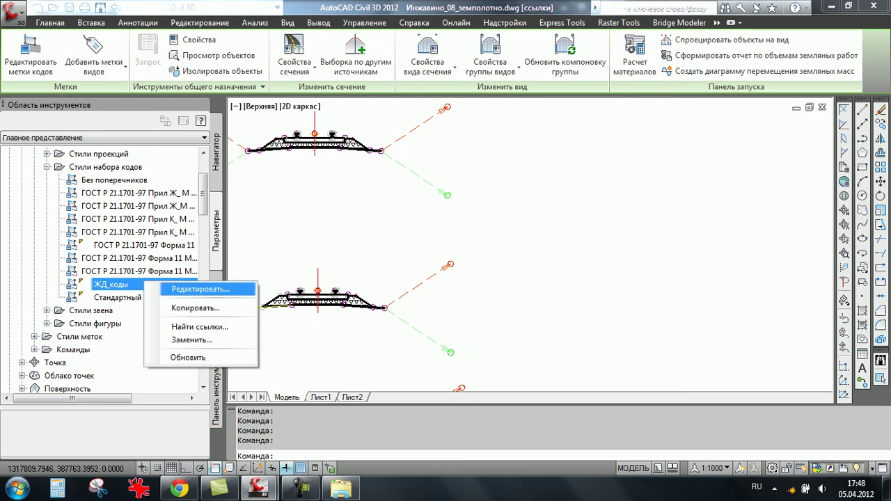
click(174, 289)
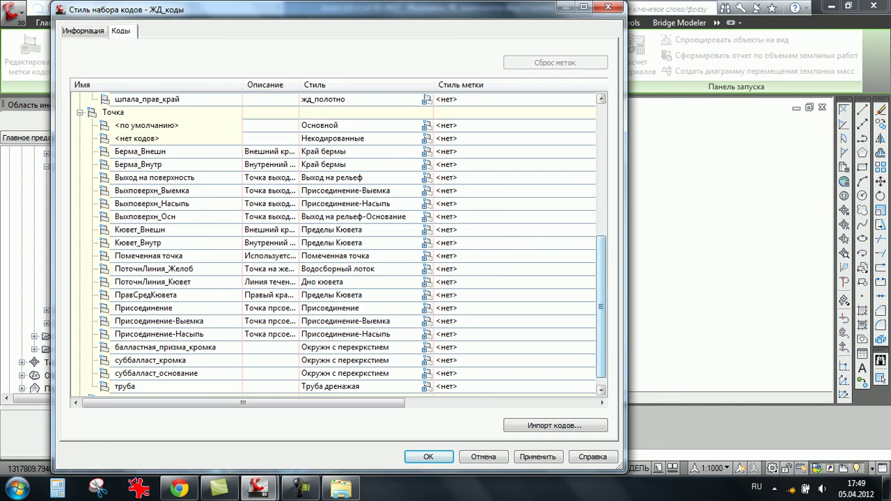
drag(601, 306, 602, 171)
click(299, 177)
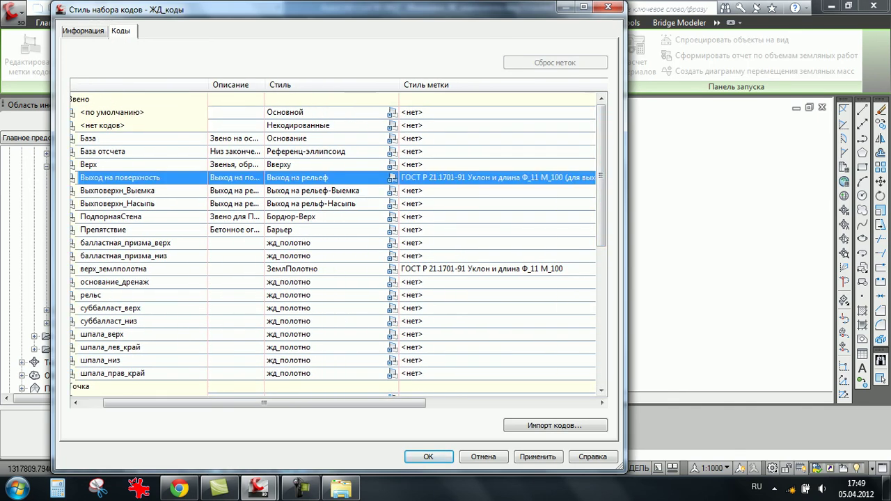
drag(263, 402, 380, 402)
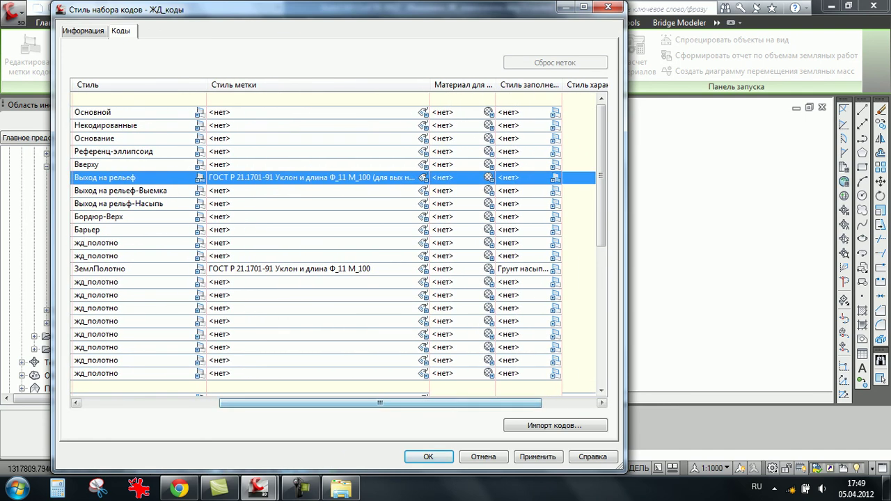
click(423, 178)
click(395, 184)
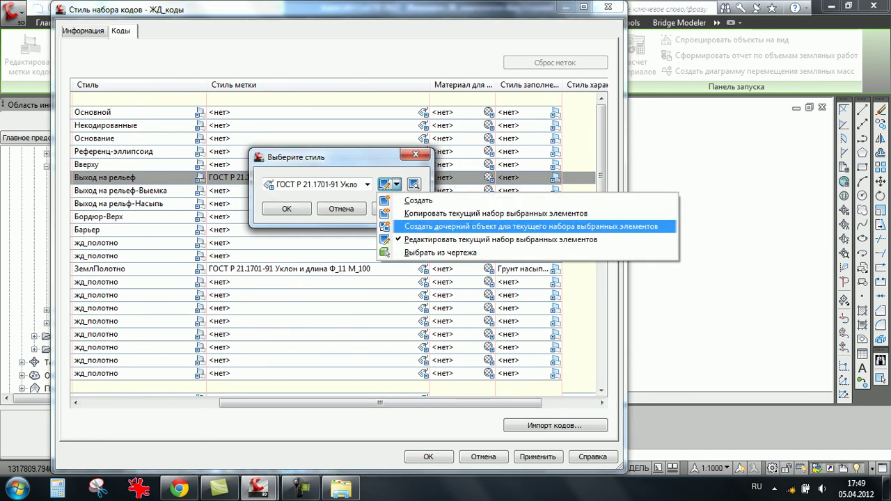
click(487, 239)
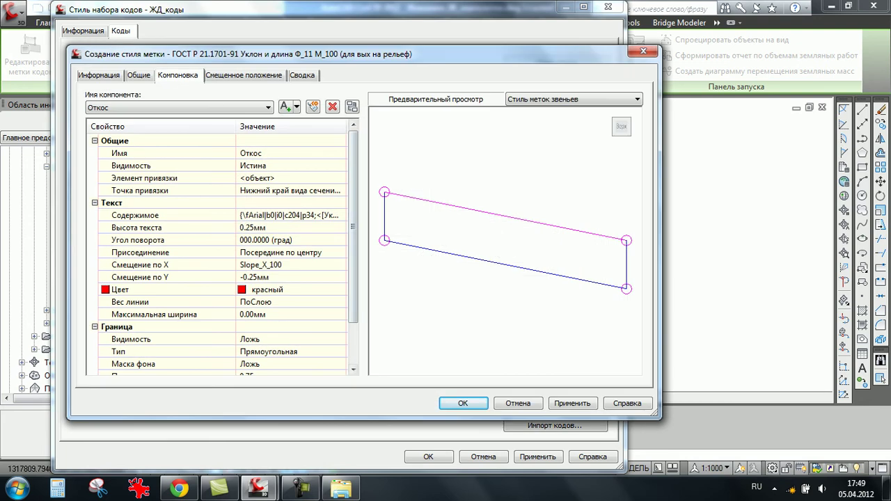
- Set the Откос slope text precision to 0.1 and confirm all dialogs
click(340, 215)
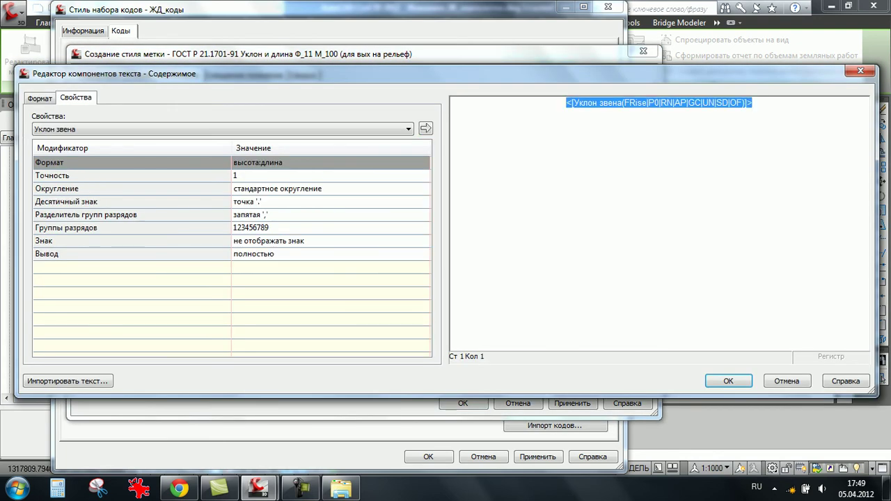
click(63, 175)
click(327, 175)
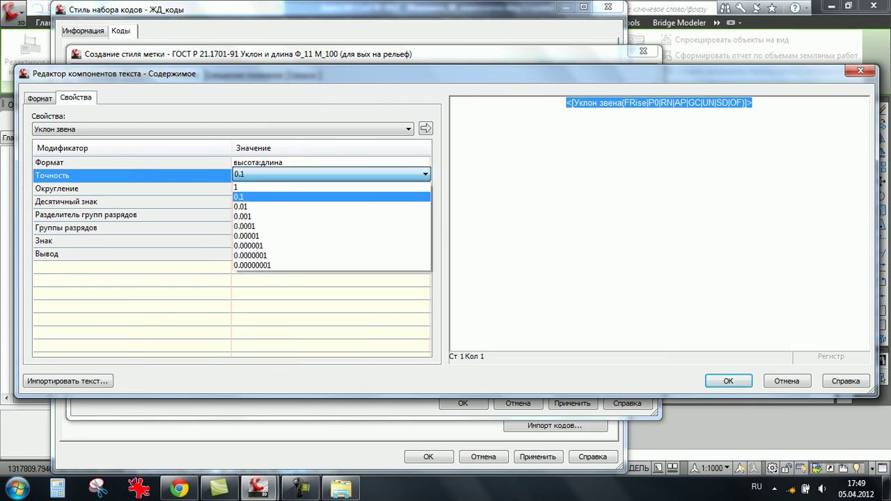
click(239, 197)
key(Return)
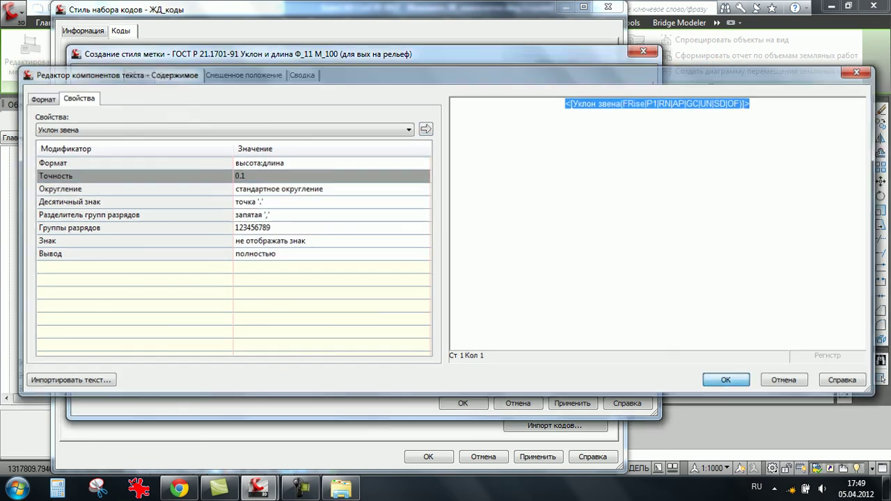
key(Return)
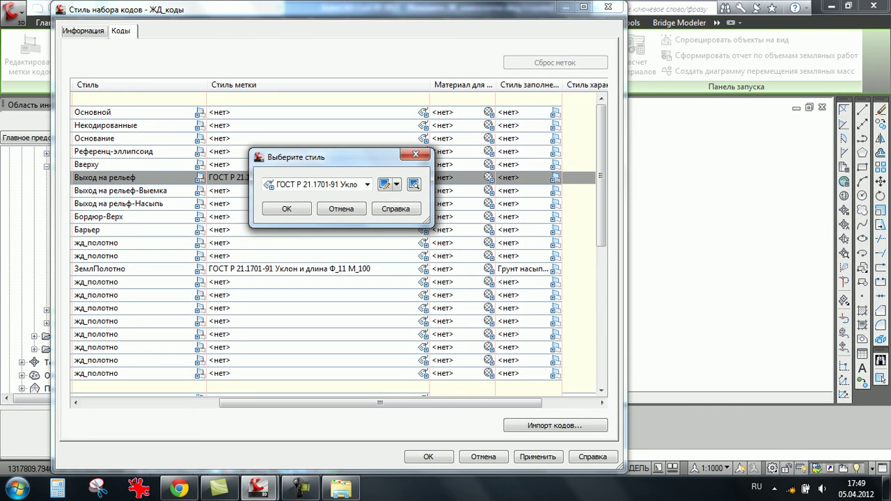
key(Return)
key(Return)
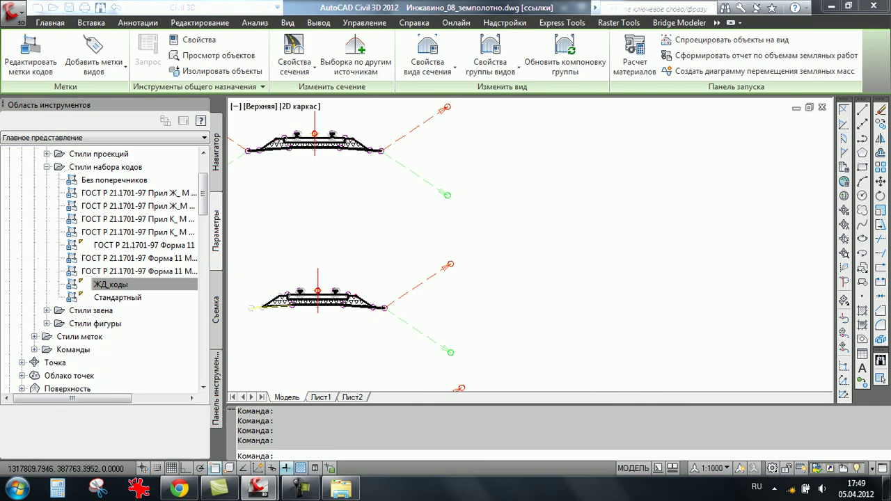
- Zoom and pan along the row of cross-sections to review their slope labels
scroll(423, 348, down, 2)
scroll(418, 327, down, 3)
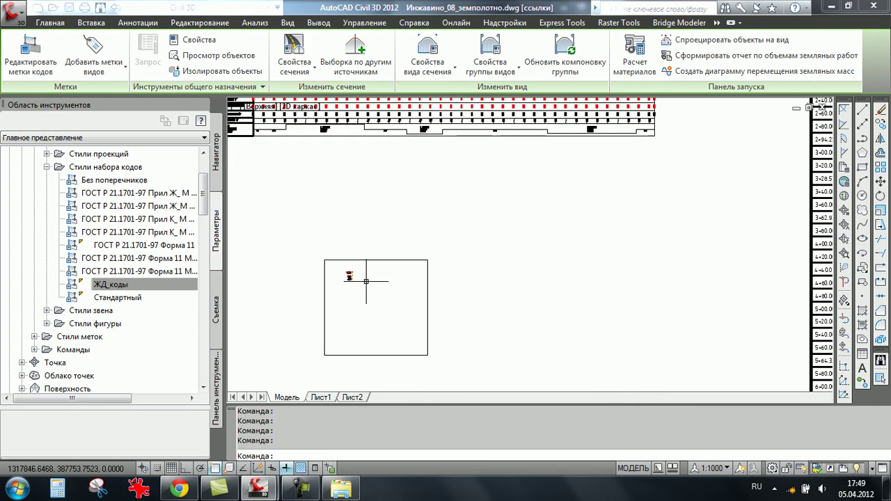
scroll(461, 278, down, 3)
scroll(461, 278, down, 1)
scroll(461, 278, down, 1)
scroll(461, 278, down, 1)
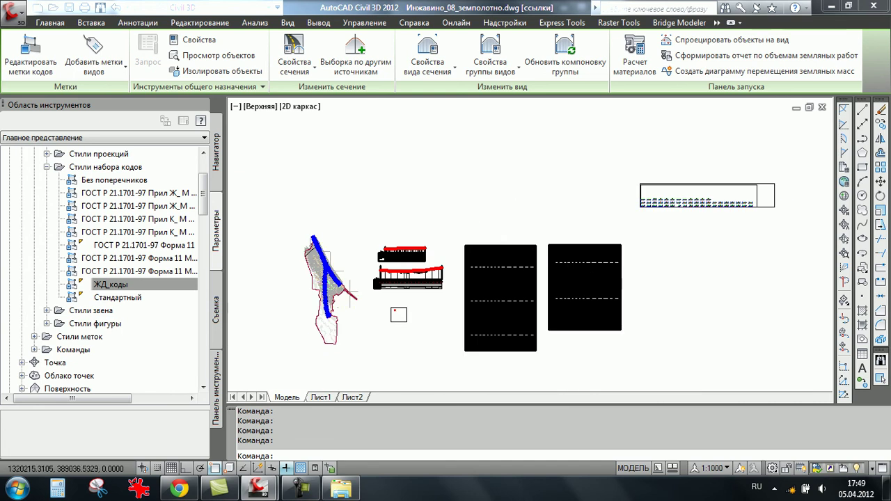
middle_drag(529, 292, 334, 278)
scroll(456, 235, up, 3)
scroll(457, 362, up, 2)
scroll(457, 362, up, 2)
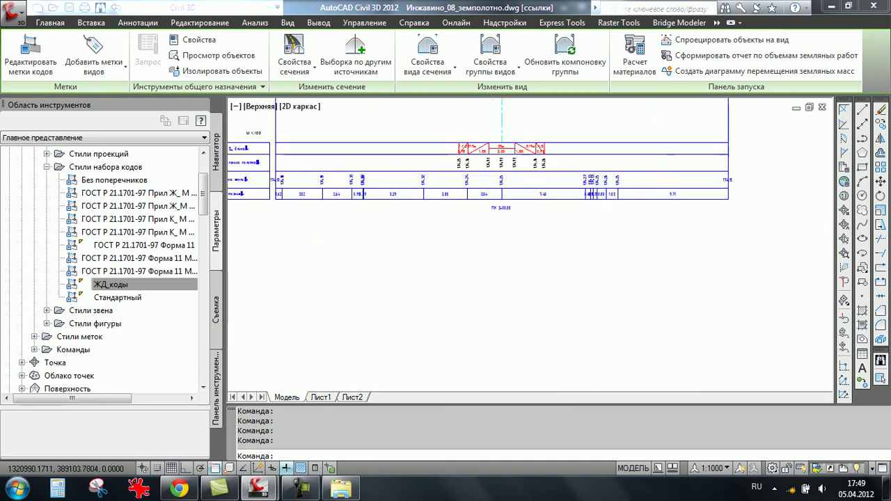
scroll(556, 209, up, 2)
scroll(645, 103, up, 1)
scroll(646, 105, down, 4)
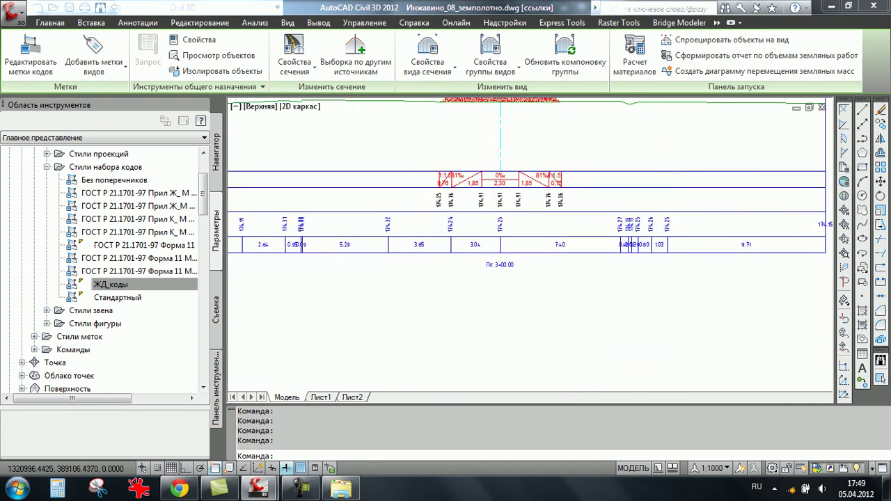
scroll(473, 178, up, 3)
scroll(472, 179, down, 1)
scroll(472, 179, up, 1)
scroll(487, 184, up, 2)
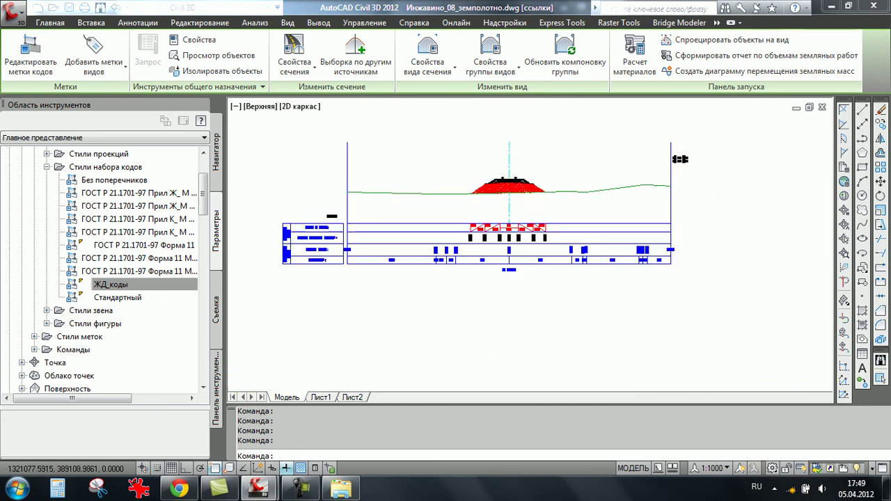
scroll(557, 195, up, 2)
scroll(619, 205, up, 1)
scroll(403, 215, up, 1)
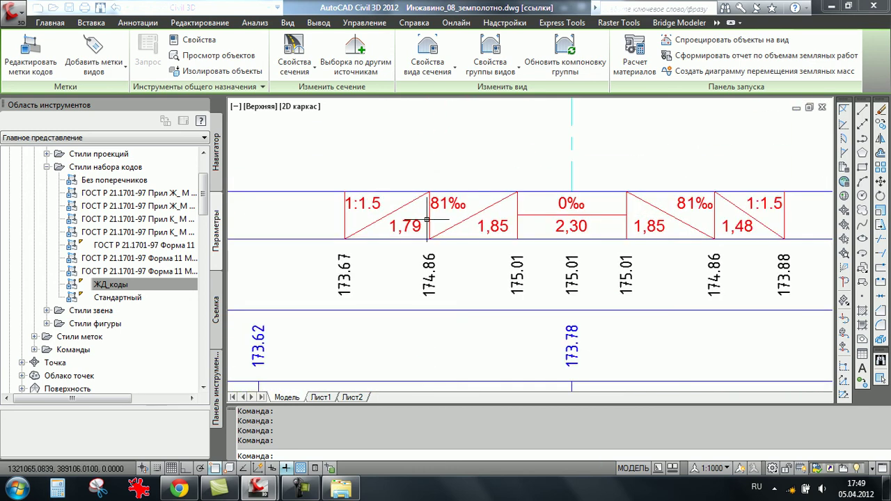
scroll(400, 209, up, 1)
scroll(400, 209, down, 4)
scroll(452, 209, up, 1)
scroll(446, 209, up, 1)
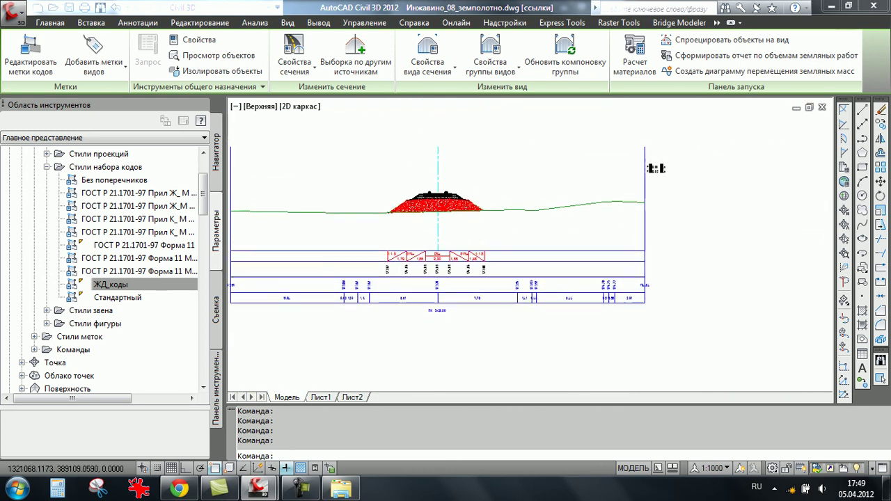
scroll(441, 209, up, 2)
scroll(445, 209, down, 3)
scroll(463, 201, down, 2)
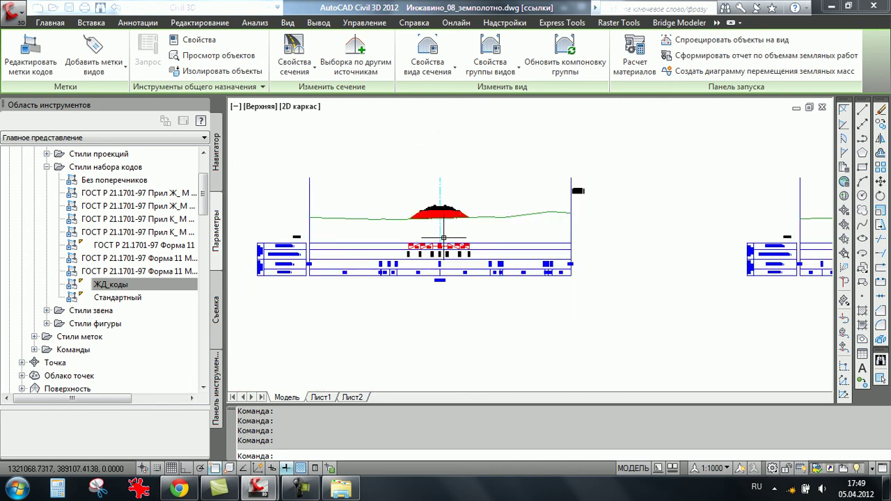
scroll(480, 191, down, 1)
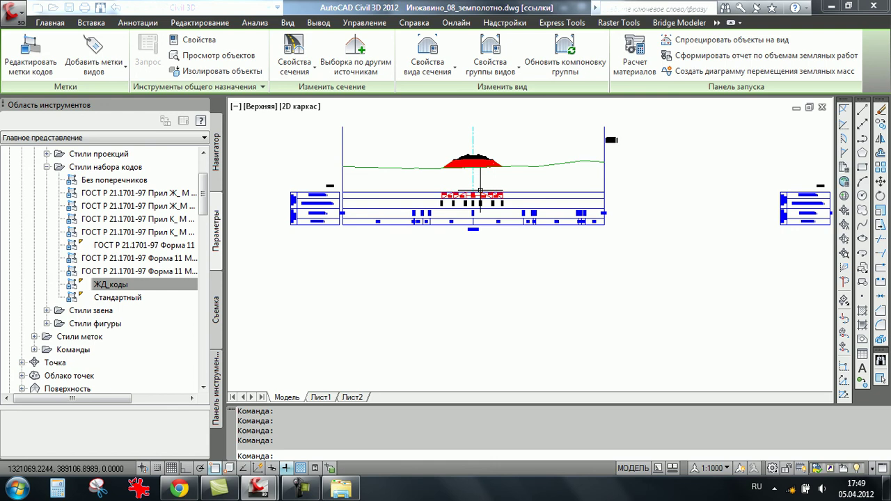
scroll(469, 302, down, 2)
scroll(469, 258, down, 2)
scroll(457, 268, down, 2)
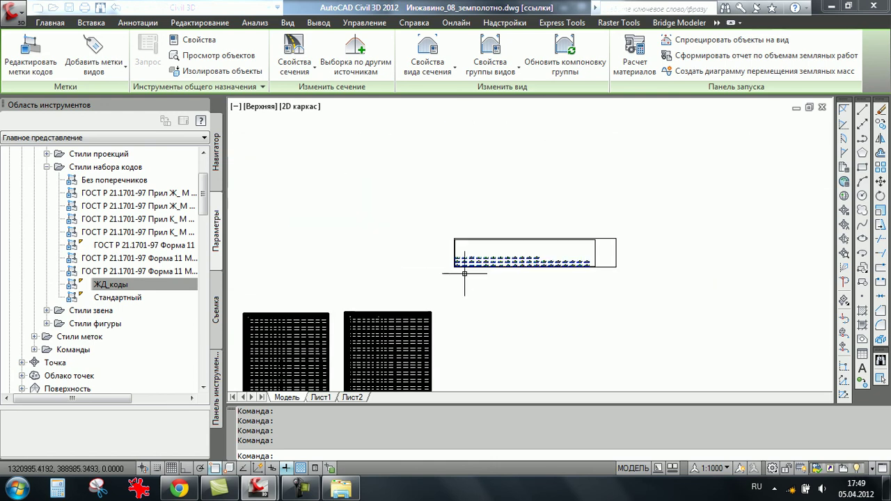
scroll(419, 297, down, 2)
scroll(419, 297, up, 1)
scroll(421, 302, up, 2)
scroll(428, 317, up, 4)
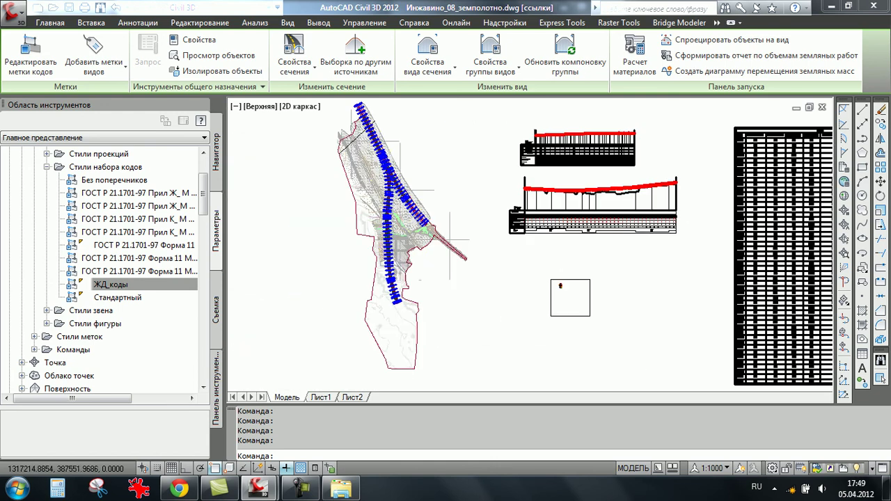
scroll(434, 330, up, 2)
- Center and review the schedule table, then bring up the Profile & Section Views commands
middle_drag(464, 265, 374, 327)
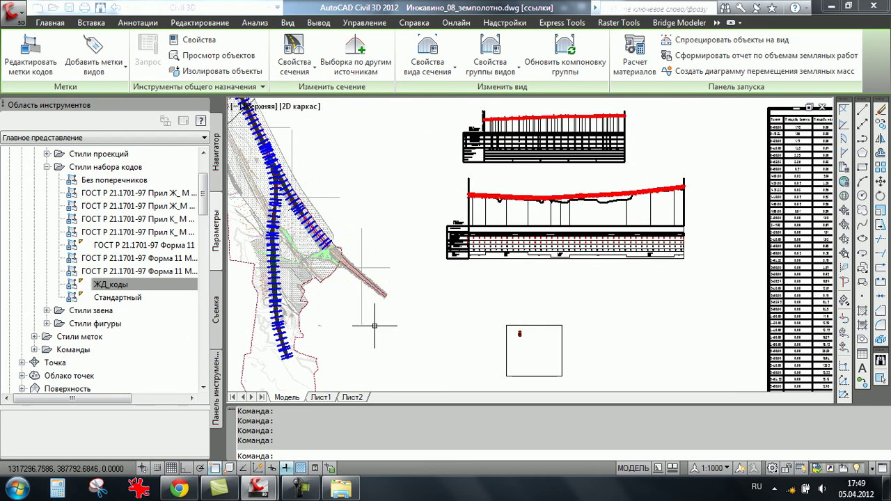
scroll(375, 324, down, 1)
scroll(376, 324, down, 1)
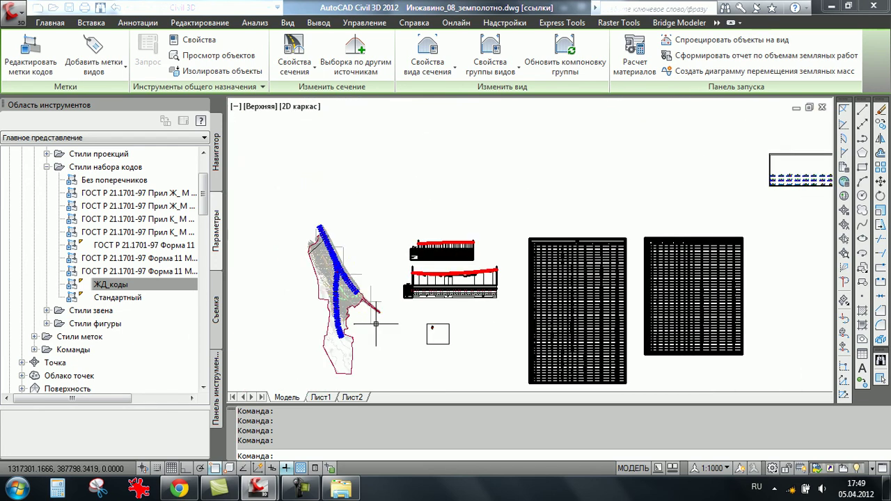
middle_drag(761, 195, 621, 200)
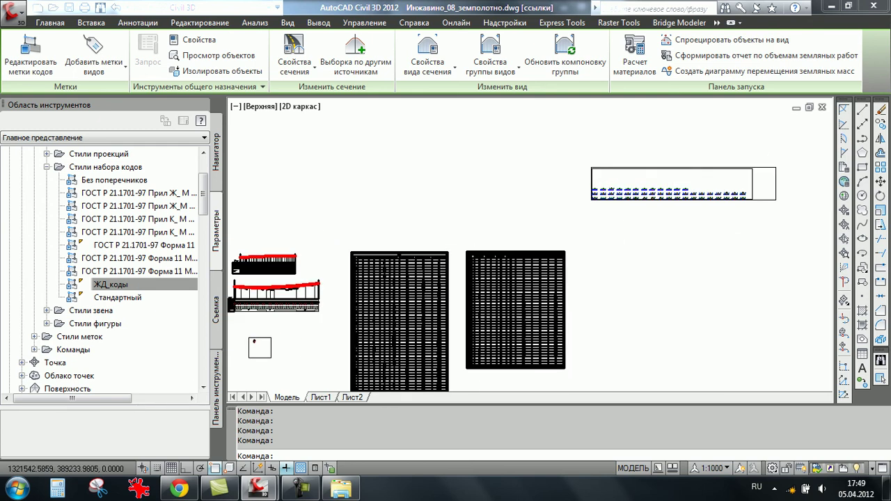
scroll(529, 186, down, 4)
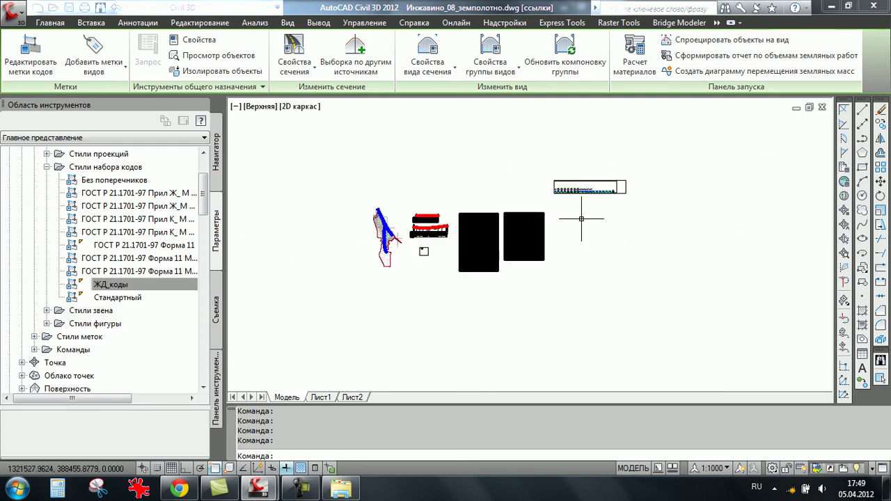
scroll(581, 219, up, 3)
scroll(573, 171, up, 2)
mouse_move(573, 171)
middle_down()
mouse_move(521, 201)
mouse_move(419, 224)
middle_up()
scroll(506, 211, down, 6)
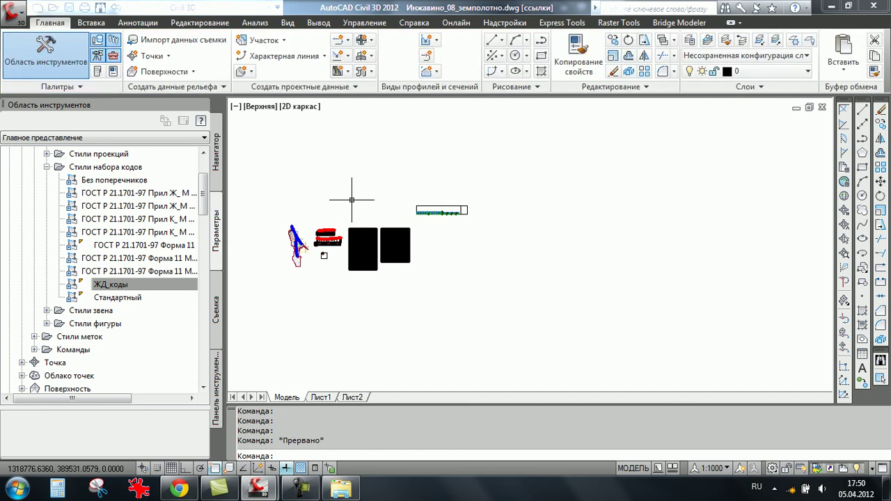
scroll(434, 213, up, 7)
scroll(434, 213, up, 4)
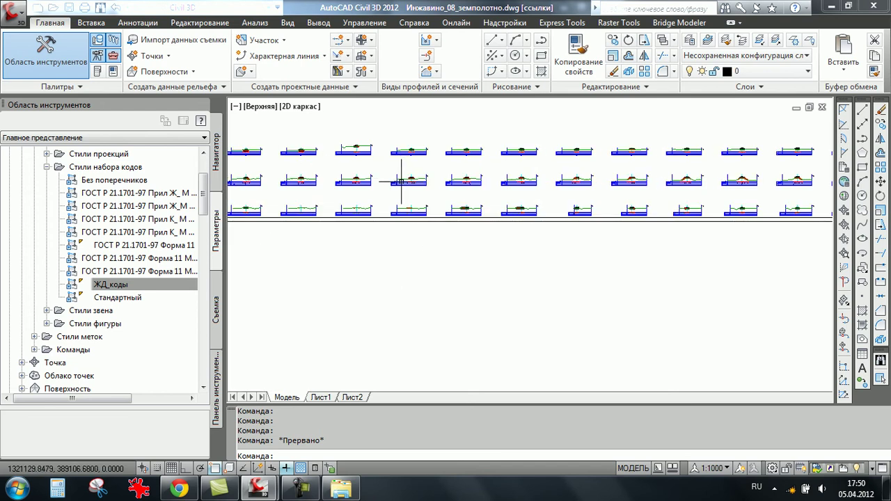
scroll(401, 181, down, 8)
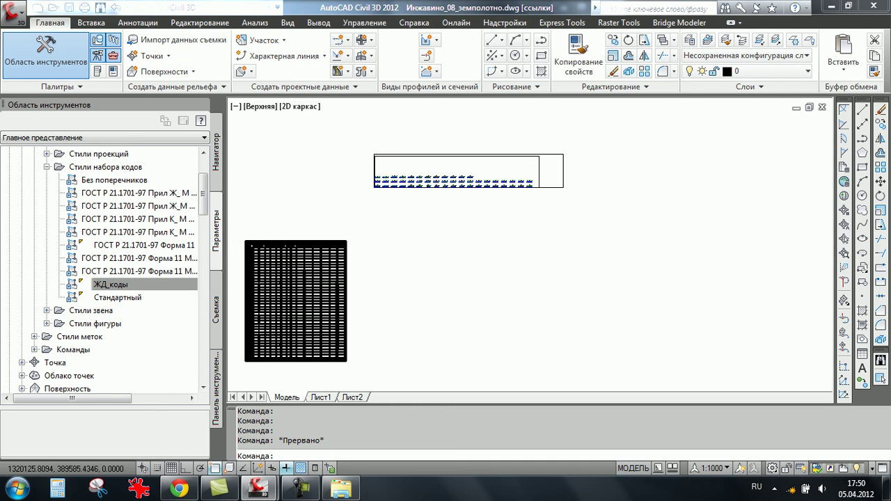
click(429, 71)
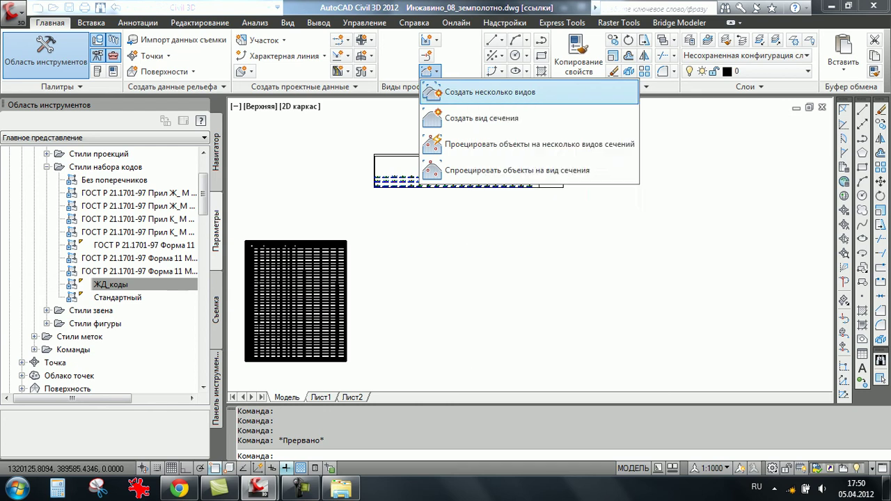
- Create multiple section views for group ПП (1) using style ГОСТ Р 21.1701-97 Прил. Ж_М 1:100
click(435, 92)
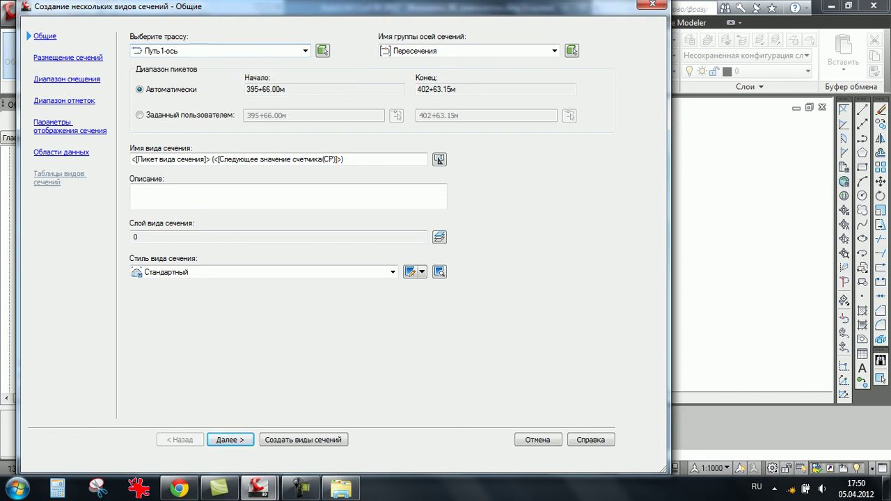
drag(139, 7, 193, 164)
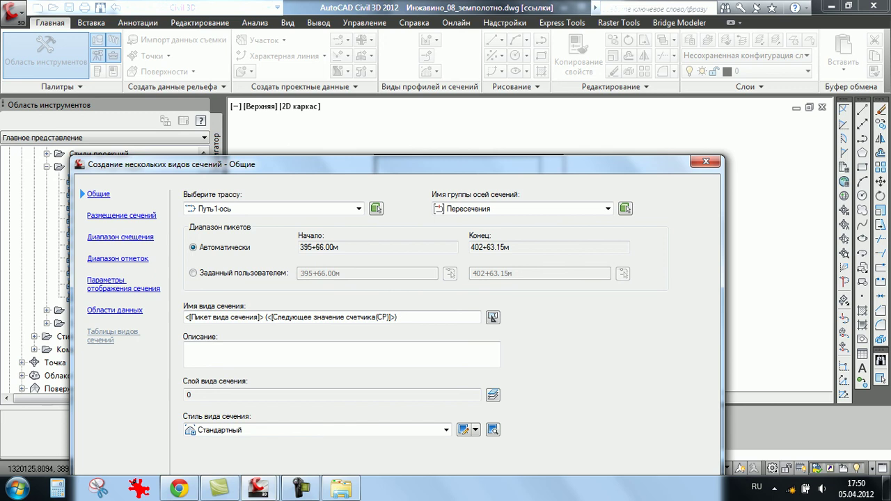
drag(193, 164, 199, 72)
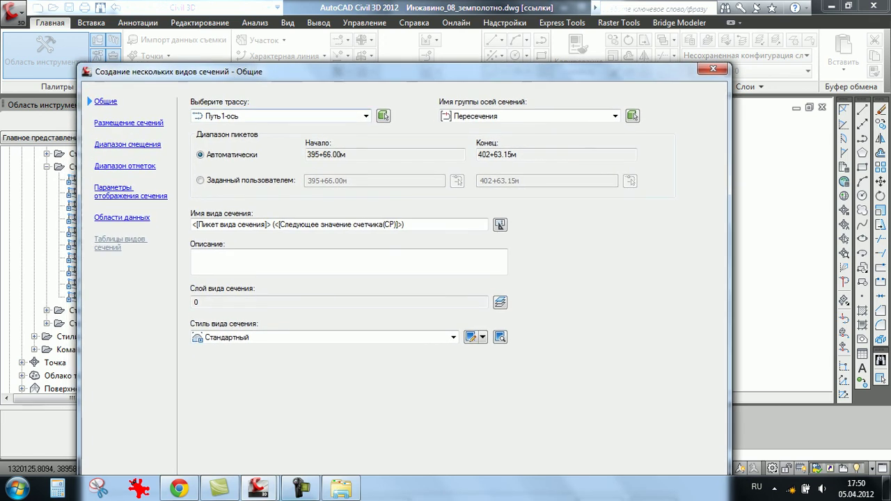
click(614, 116)
key(Down)
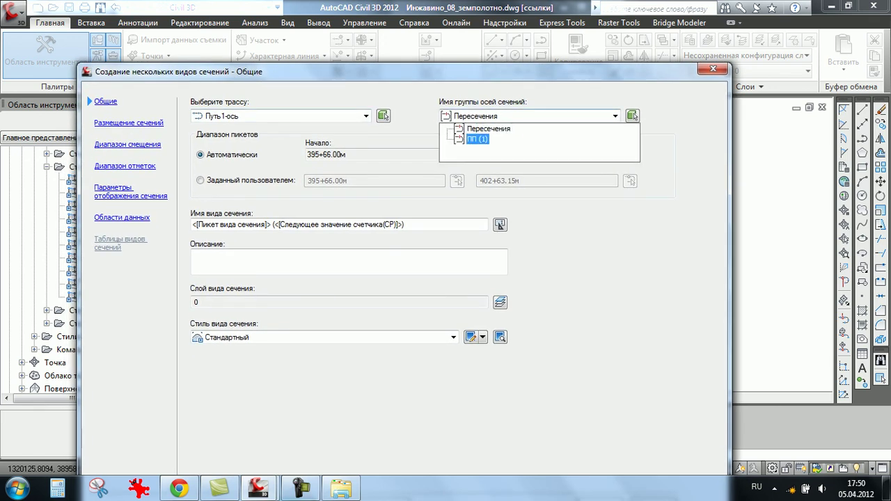
key(Return)
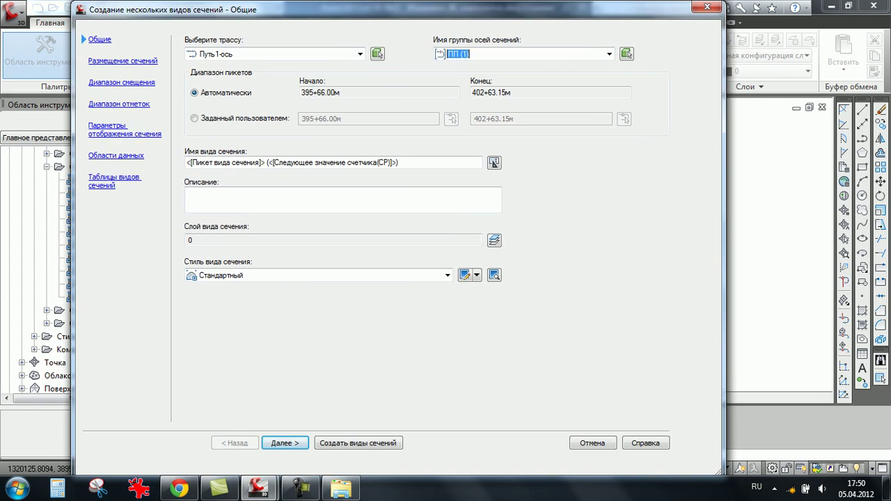
click(447, 274)
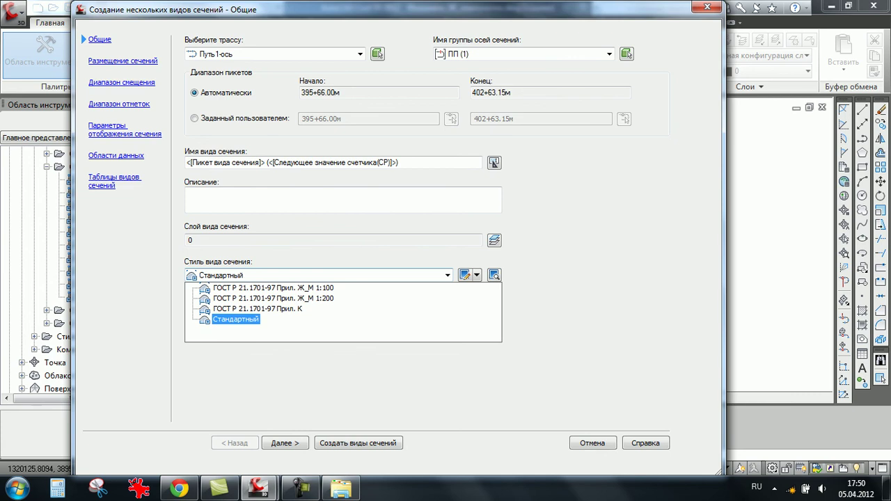
key(Up)
key(Up)
key(Up)
key(Return)
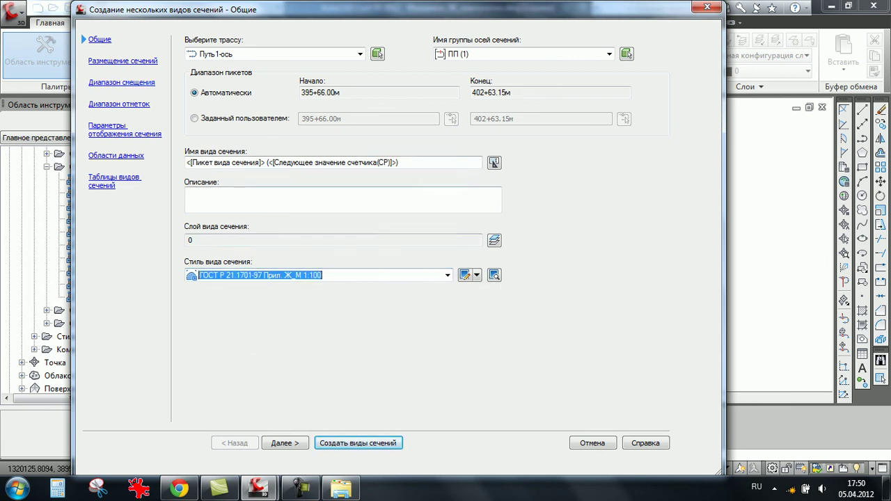
key(Return)
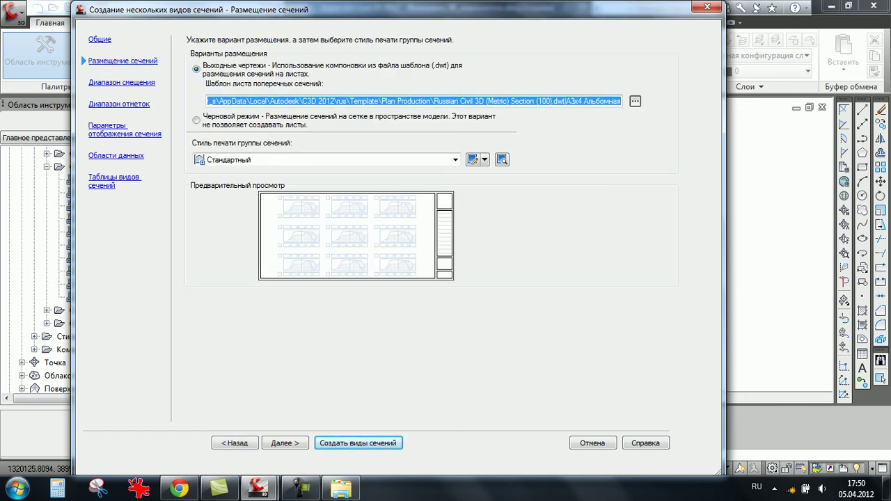
- Choose the А4х4 Альбомная layout as the sheet template for section placement
drag(209, 10, 204, 262)
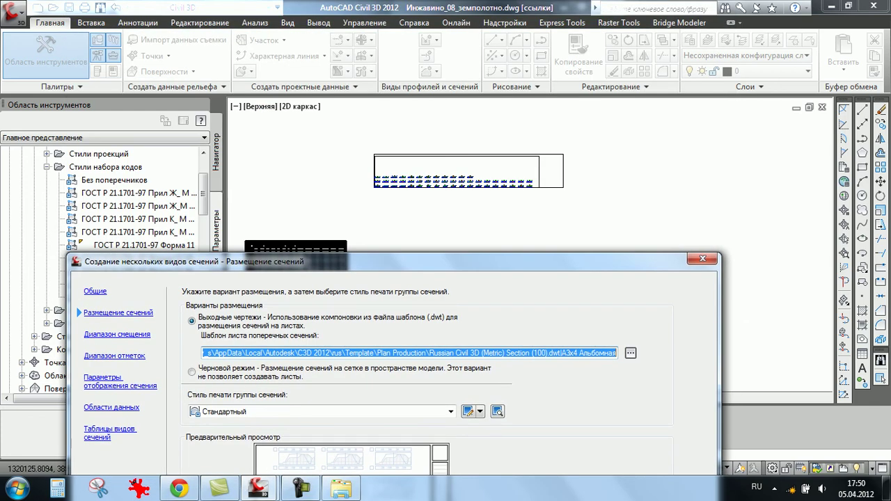
mouse_move(204, 261)
mouse_down()
mouse_move(195, 84)
mouse_move(190, 104)
mouse_move(197, 69)
mouse_up()
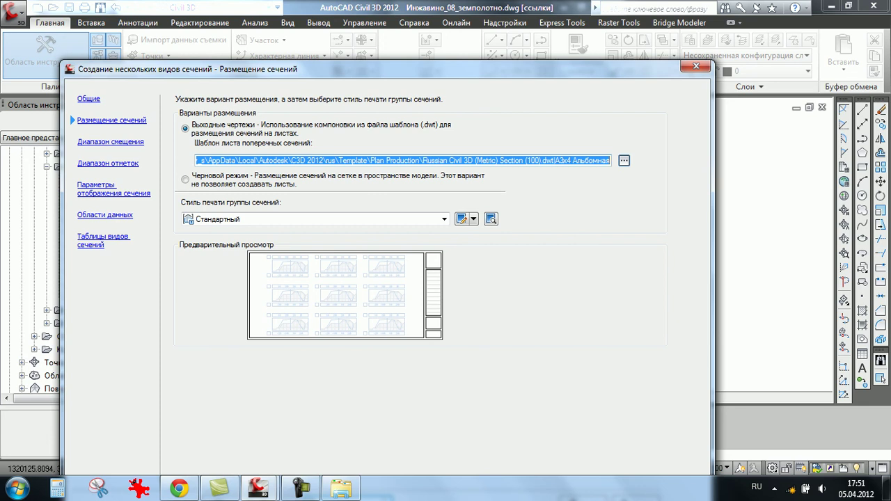
click(624, 160)
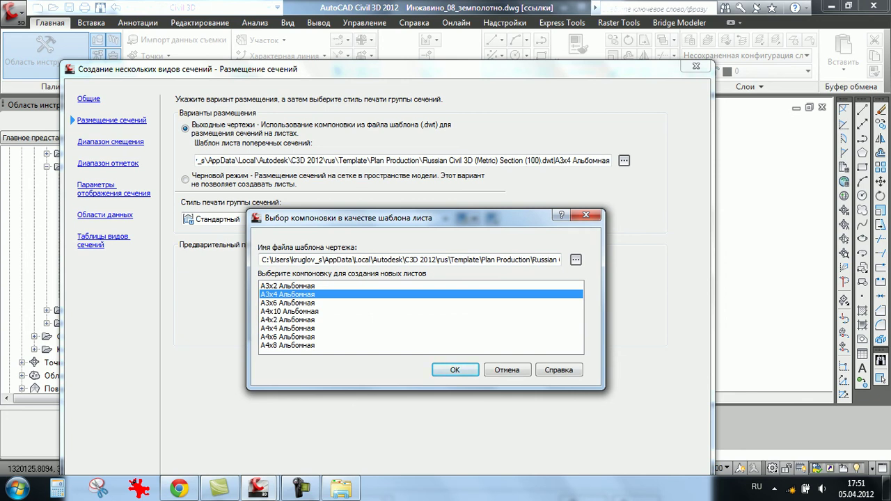
click(287, 328)
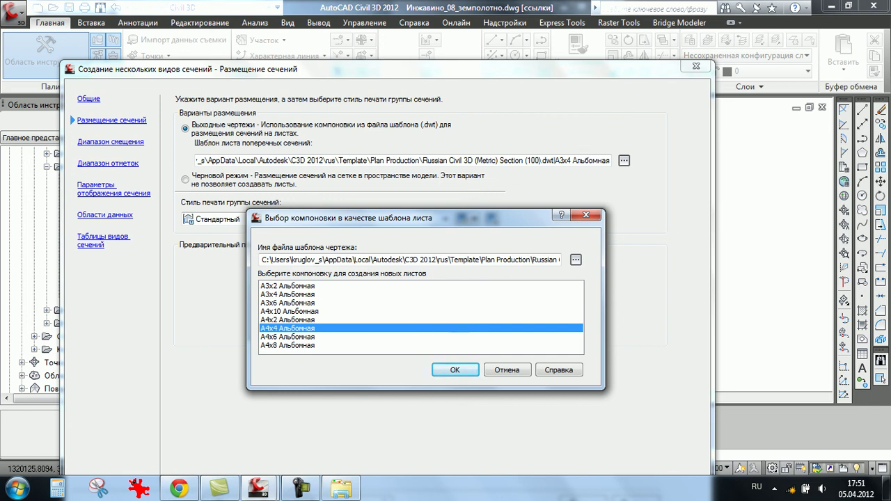
key(Return)
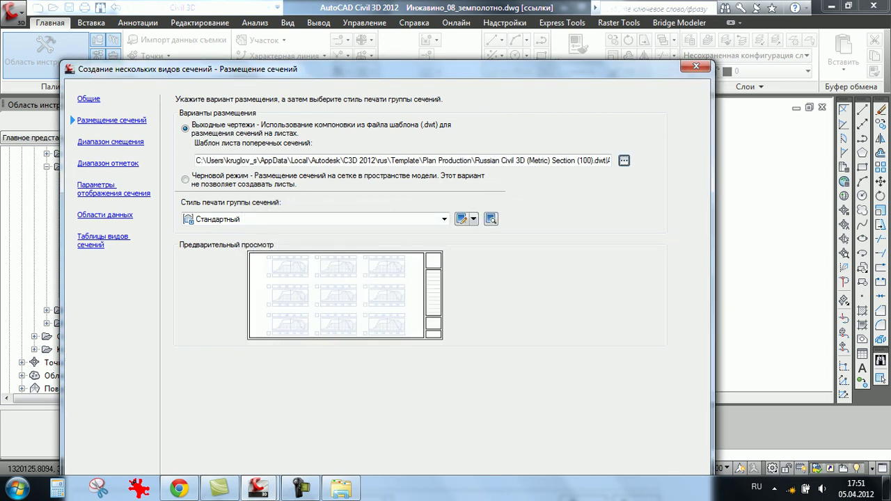
- Review the offset range and elevation range pages, then go back to General settings
click(110, 141)
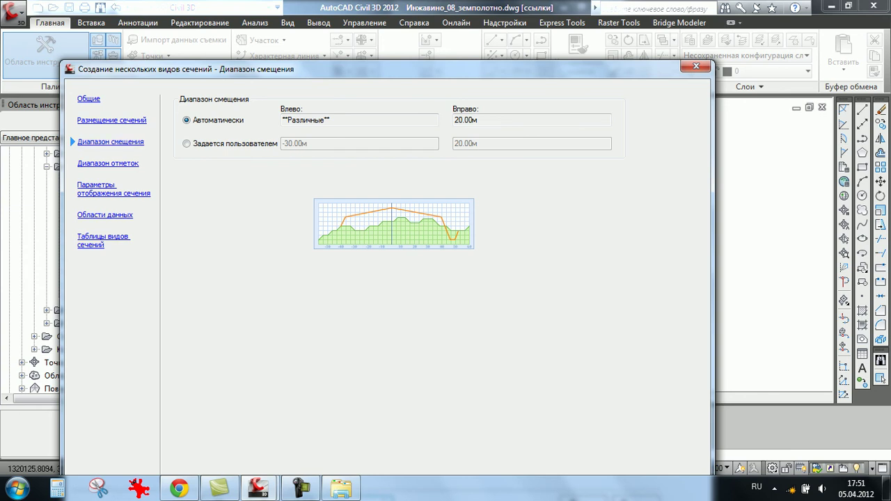
click(108, 163)
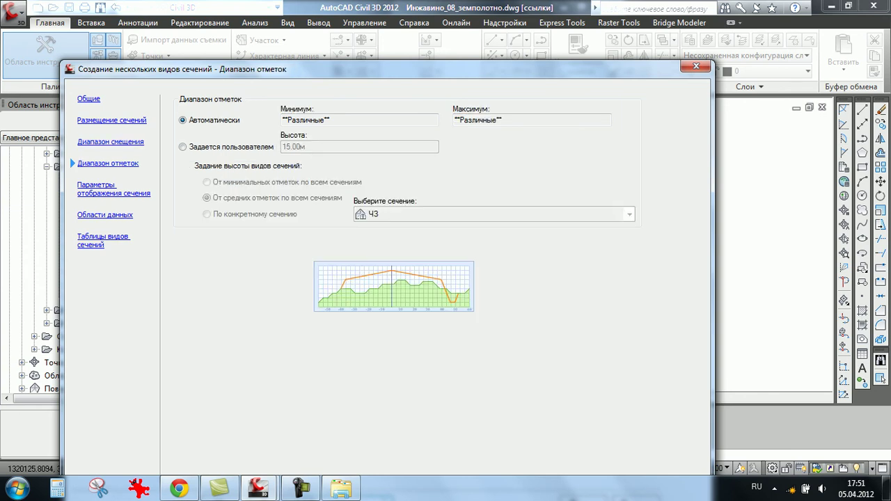
mouse_move(209, 69)
mouse_down()
mouse_move(268, 245)
mouse_move(259, 120)
mouse_up()
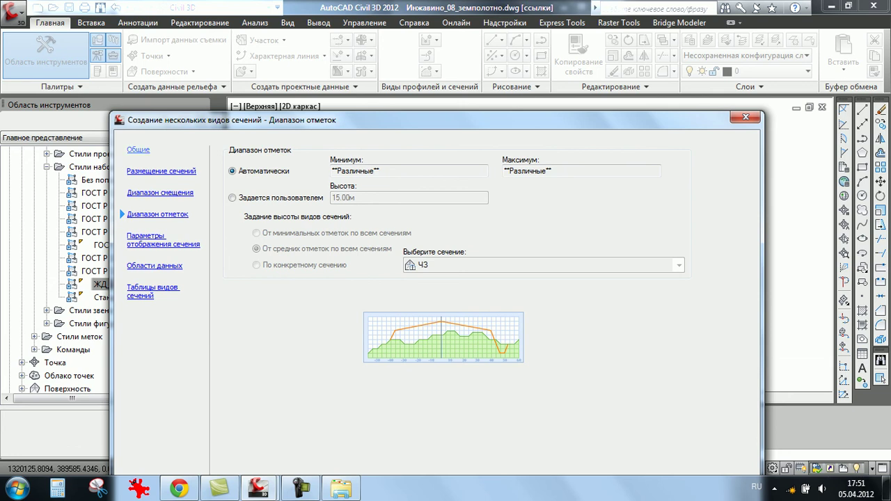
click(138, 150)
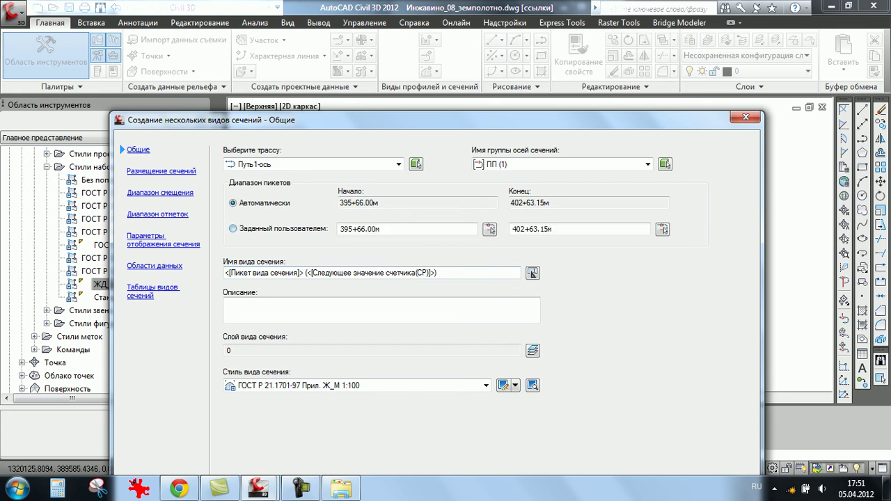
- Switch to a user-specified station range and pick 397+00 on the alignment as the start station
click(233, 229)
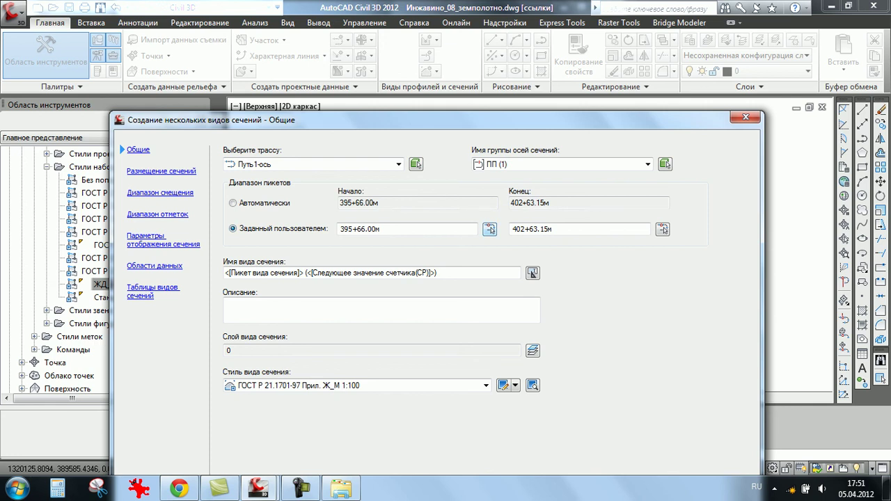
click(489, 229)
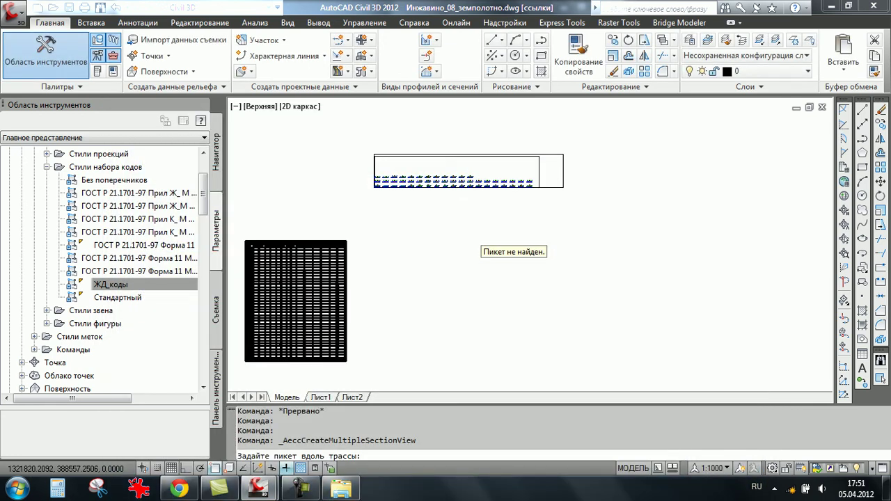
scroll(322, 273, up, 4)
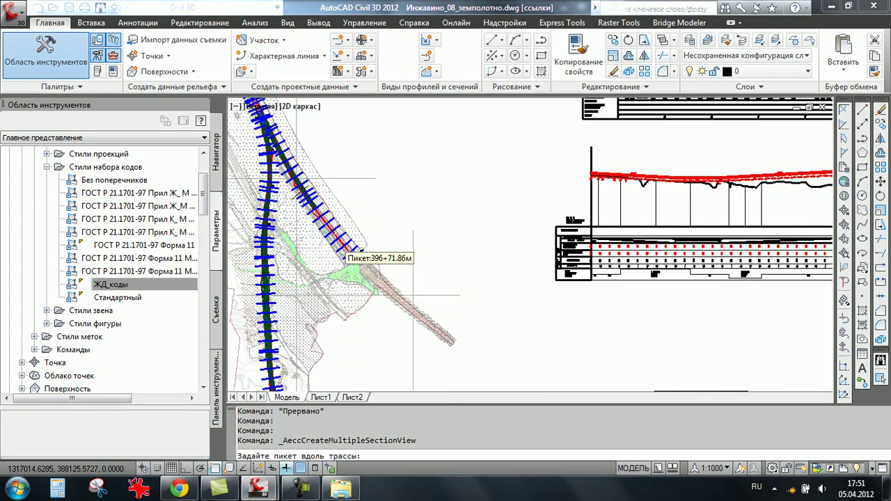
scroll(313, 264, up, 3)
middle_drag(311, 263, 411, 193)
scroll(398, 205, up, 3)
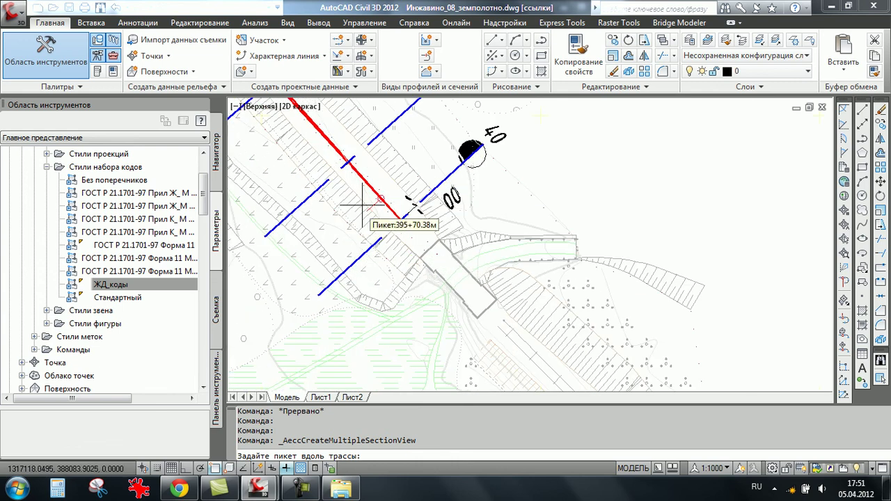
scroll(461, 302, down, 2)
scroll(465, 309, down, 1)
scroll(462, 311, down, 2)
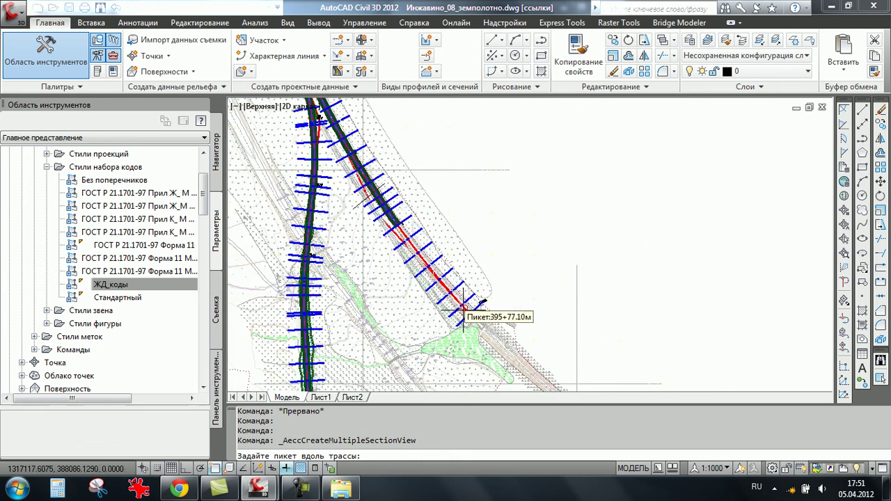
scroll(411, 202, up, 1)
scroll(351, 146, up, 2)
scroll(515, 226, down, 1)
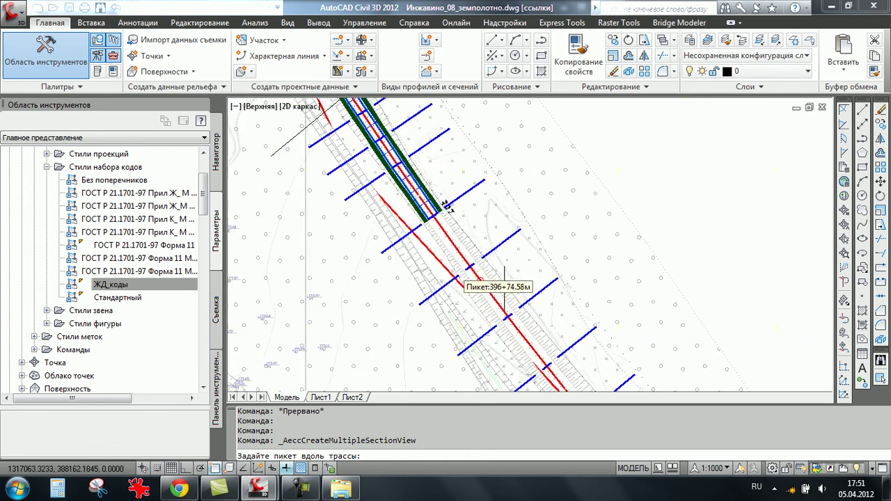
scroll(528, 240, down, 1)
scroll(557, 268, down, 1)
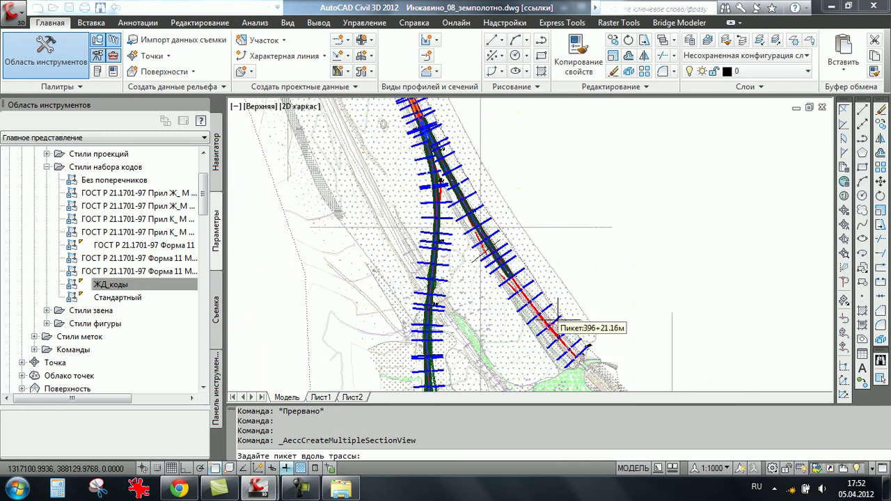
scroll(518, 291, up, 1)
scroll(487, 275, up, 1)
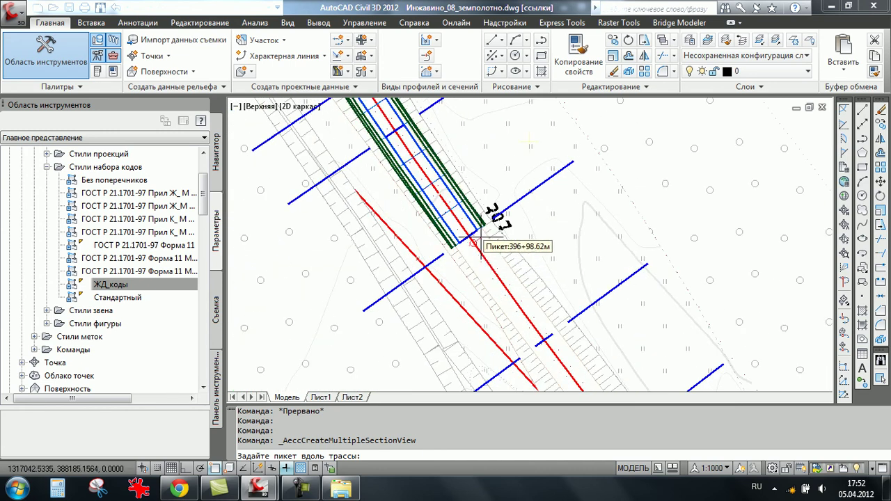
scroll(457, 239, up, 1)
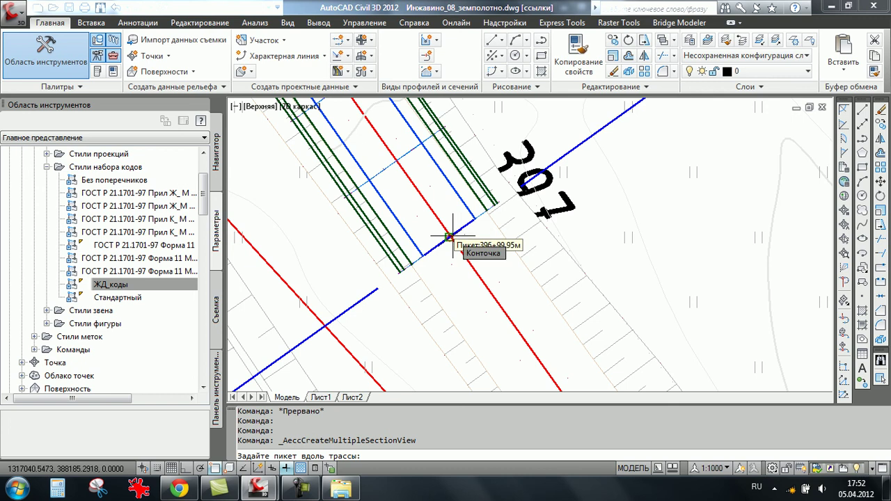
click(450, 240)
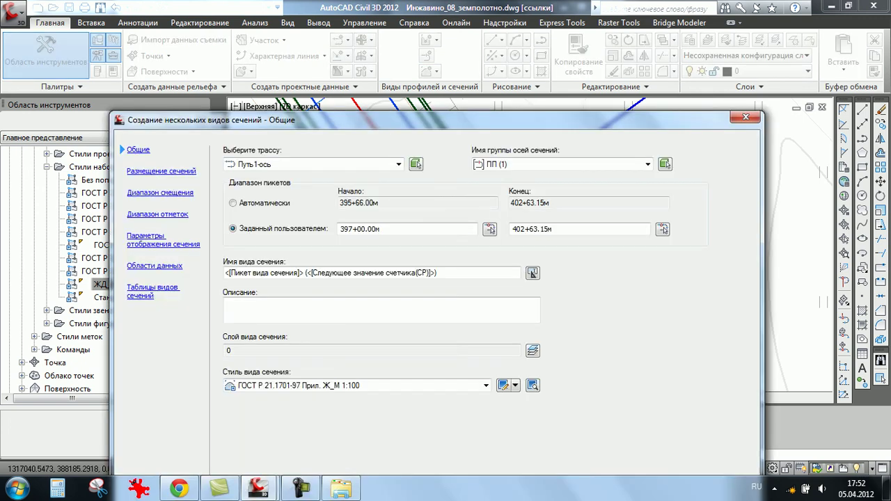
- Pick 402+00 on the alignment as the end station of the range
click(662, 229)
scroll(625, 270, down, 2)
scroll(557, 236, down, 1)
scroll(501, 209, down, 1)
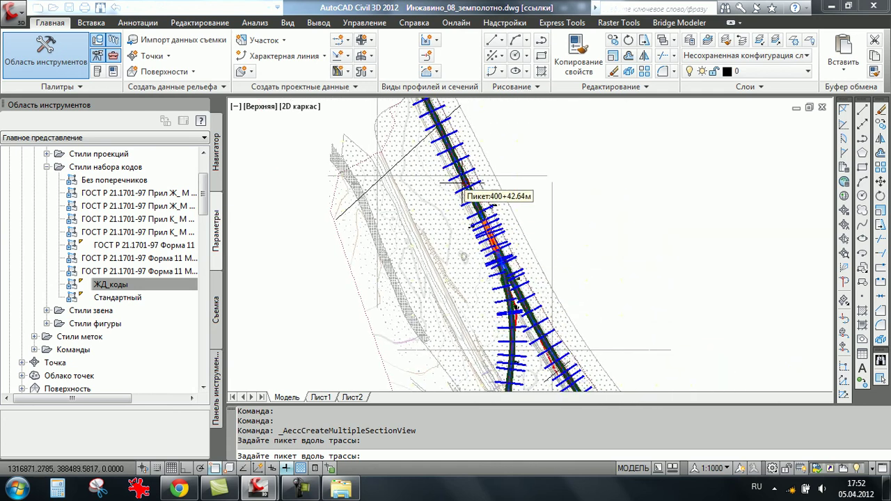
scroll(450, 189, down, 1)
scroll(449, 188, up, 2)
scroll(446, 236, up, 2)
scroll(473, 208, up, 1)
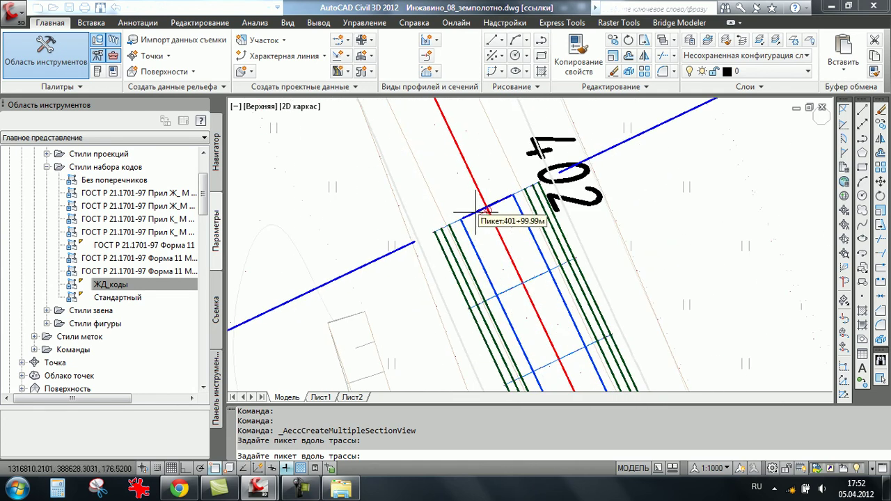
click(486, 207)
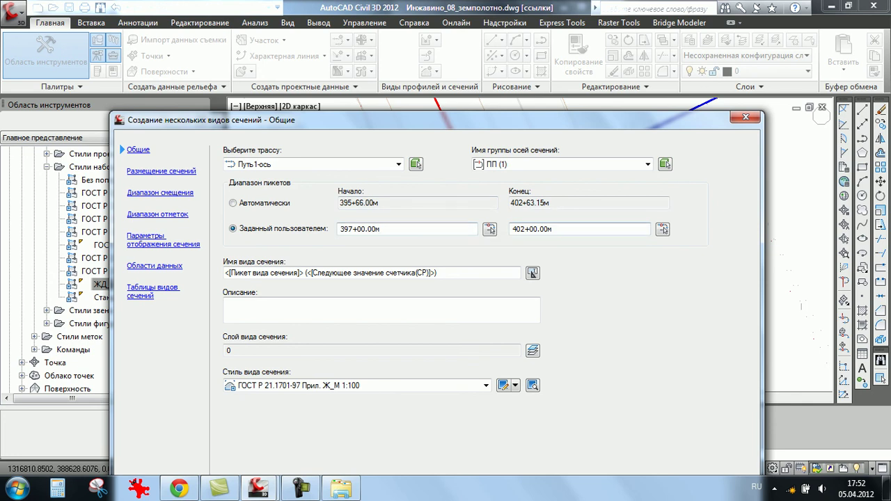
mouse_move(662, 229)
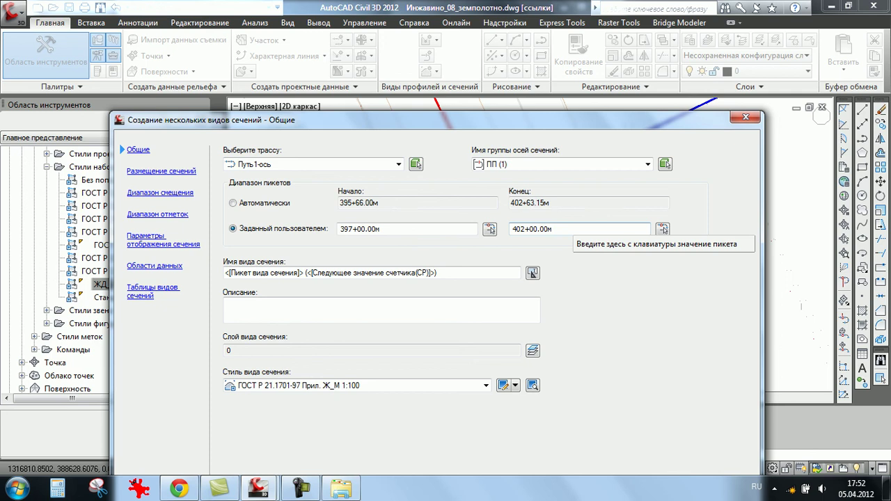
- In Section Display Options, give the земляные работы sections the ГОСТ Грунт насыпной style
click(163, 239)
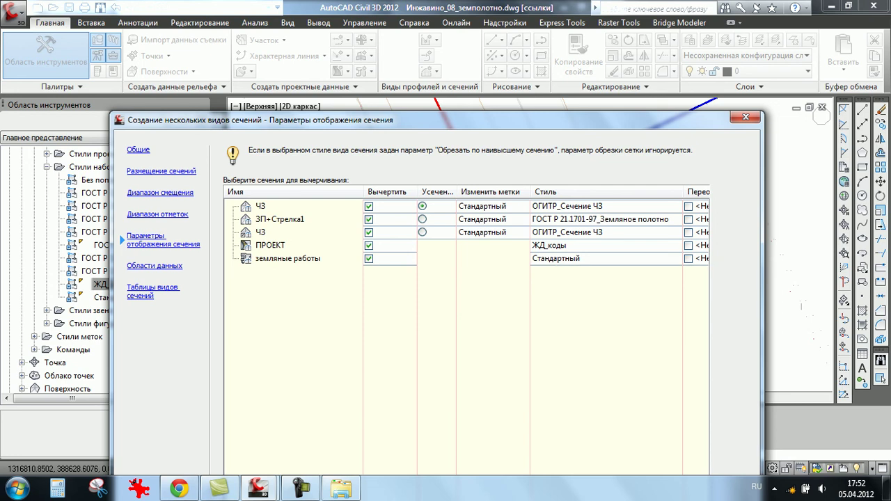
click(555, 259)
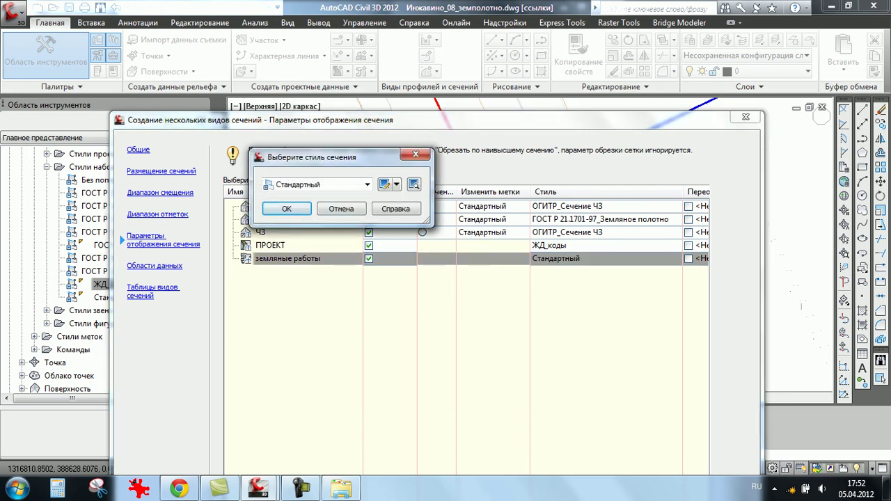
click(367, 184)
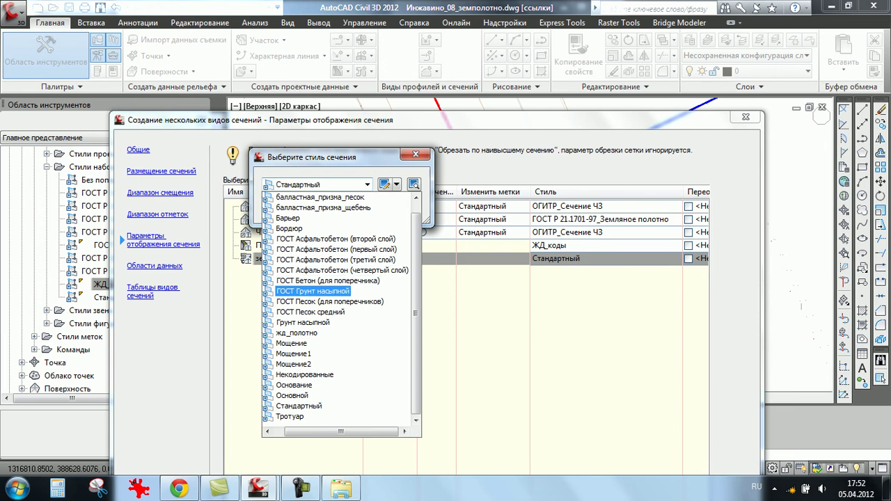
click(312, 291)
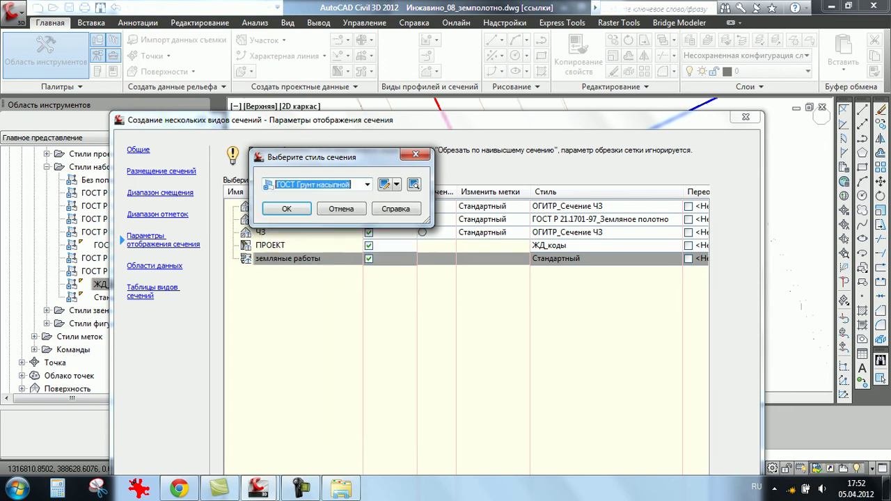
click(284, 208)
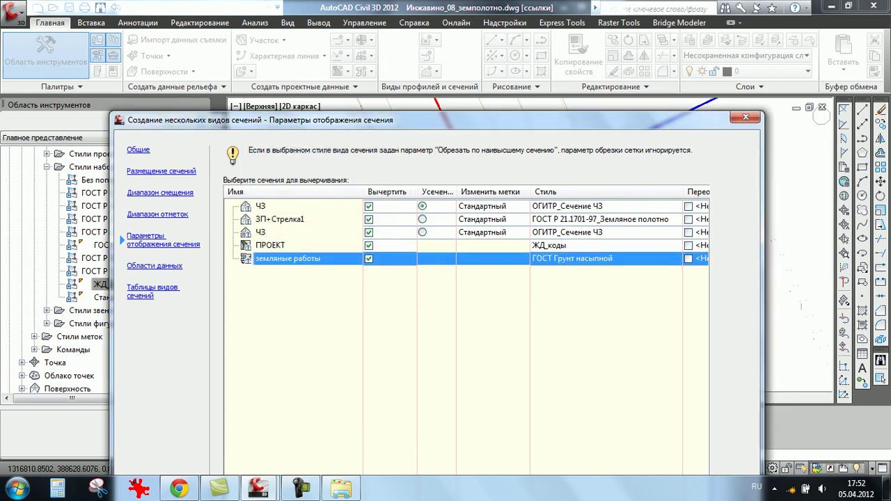
click(154, 265)
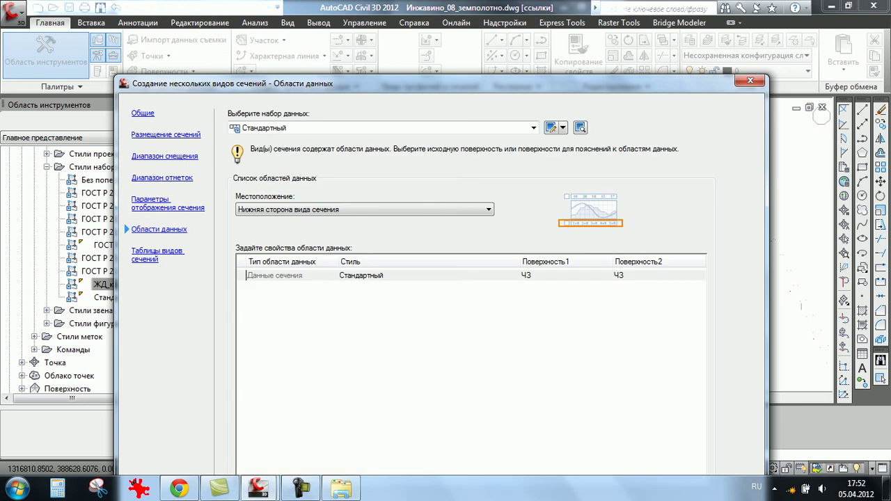
- Choose the ГОСТ Р 21.1701-97 Форма 11 М 1:100 data band set
drag(278, 83, 213, 47)
click(468, 92)
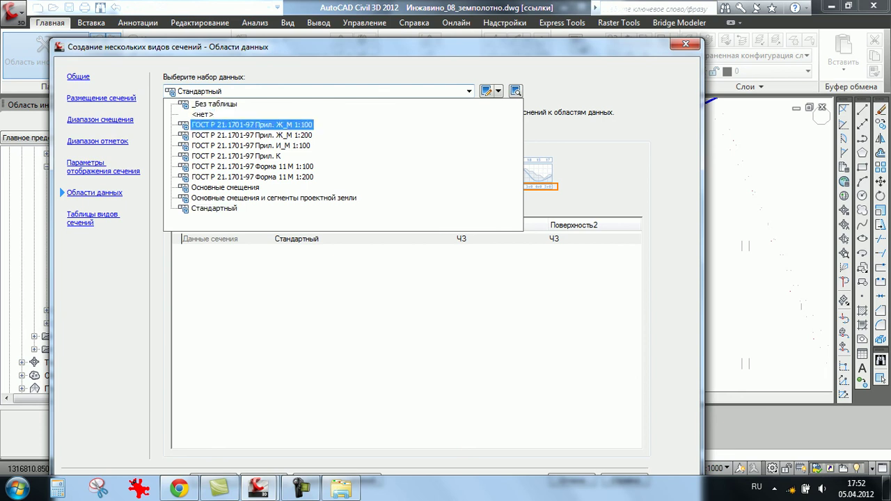
click(252, 166)
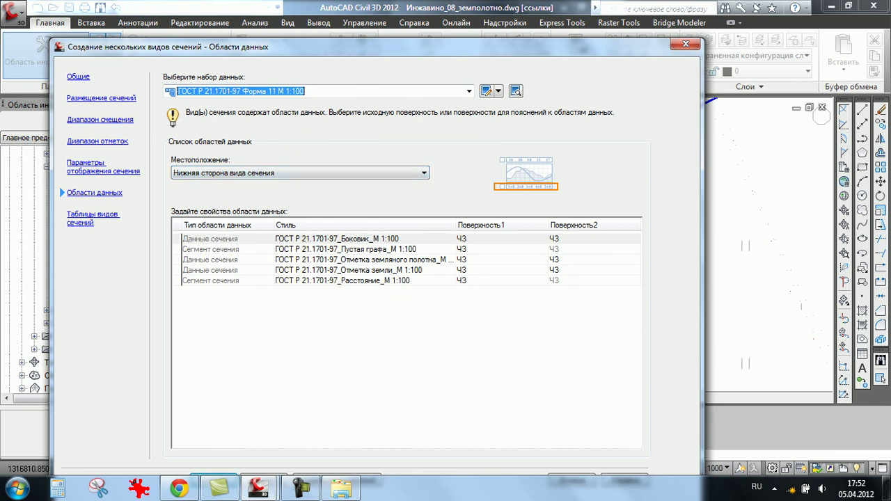
- Set both surfaces of the subgrade elevation band to ЗП+Стрелка1
click(348, 270)
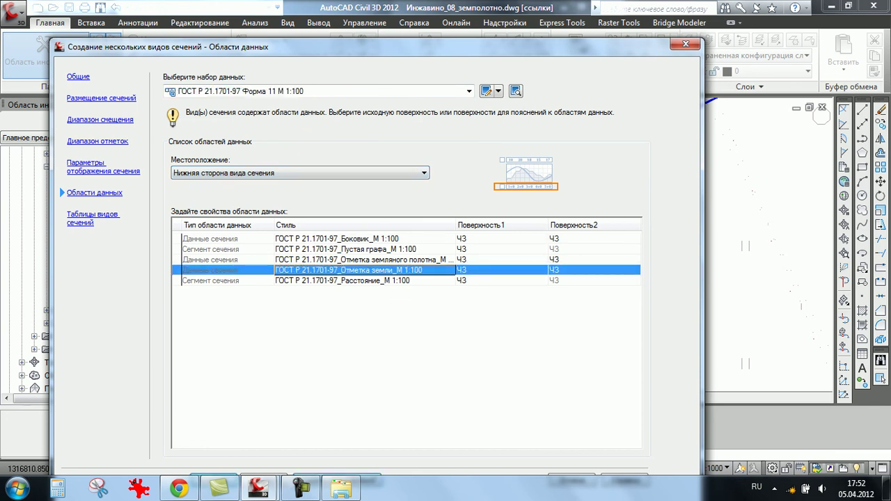
click(390, 260)
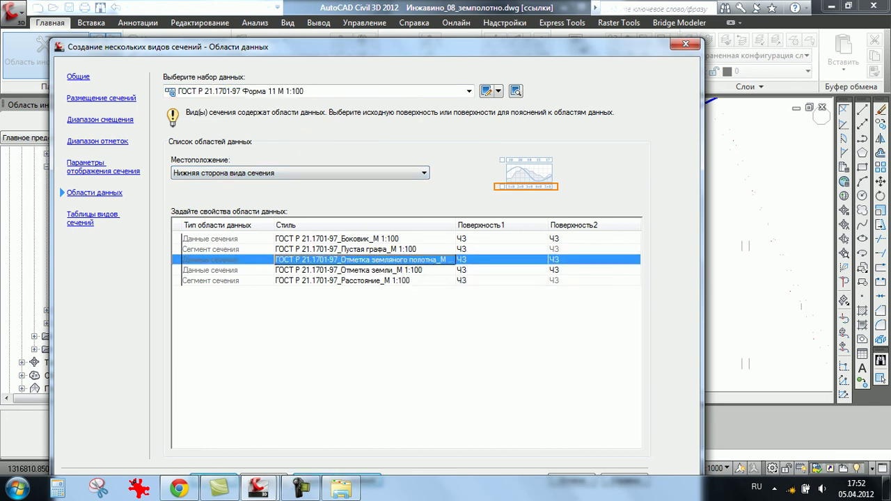
click(487, 260)
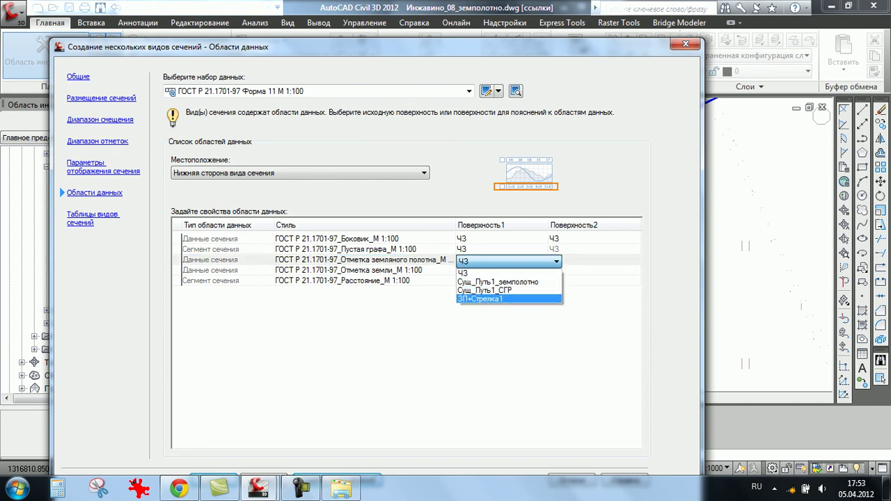
key(Return)
click(591, 260)
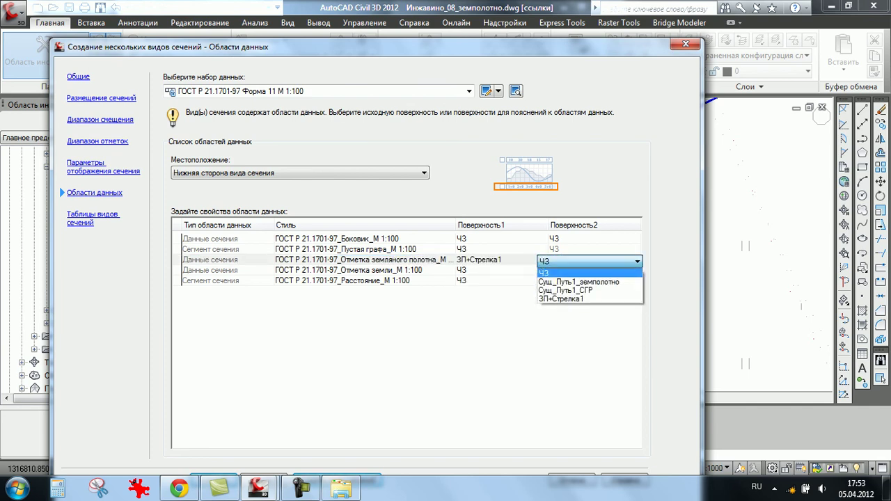
key(Return)
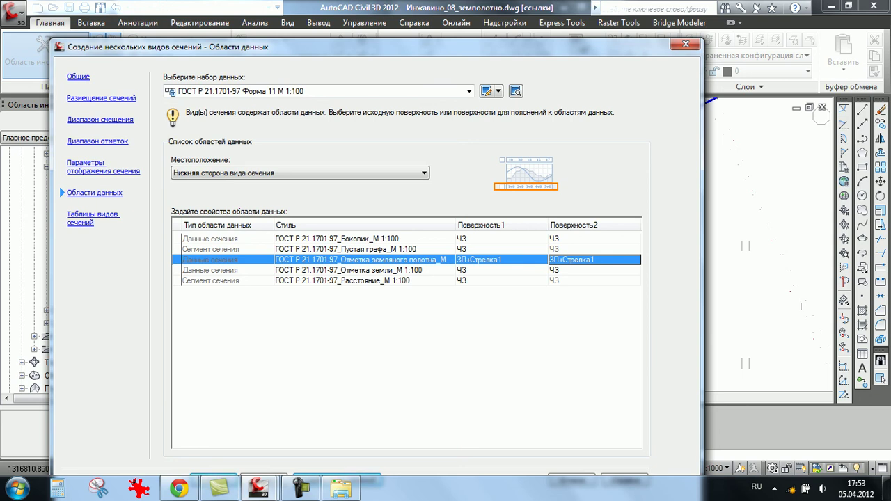
click(92, 217)
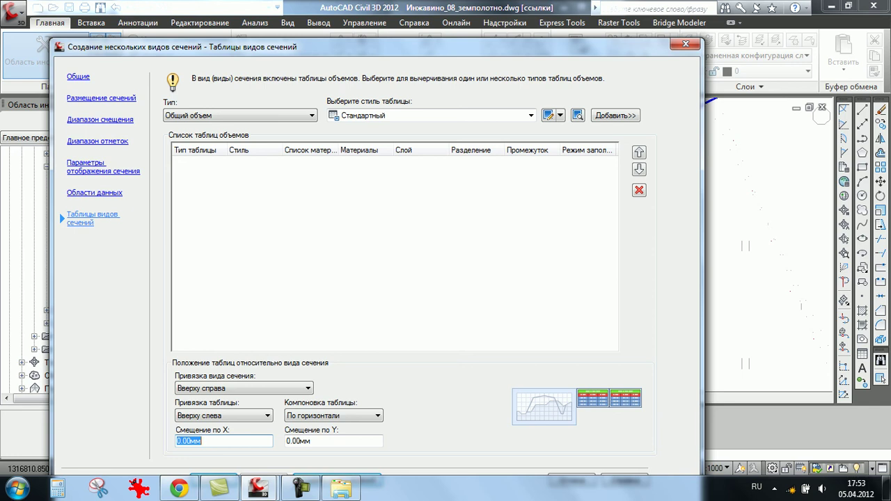
- Add a Выемка - Насыпь М 1:100 volume table and start creating the section views
click(531, 116)
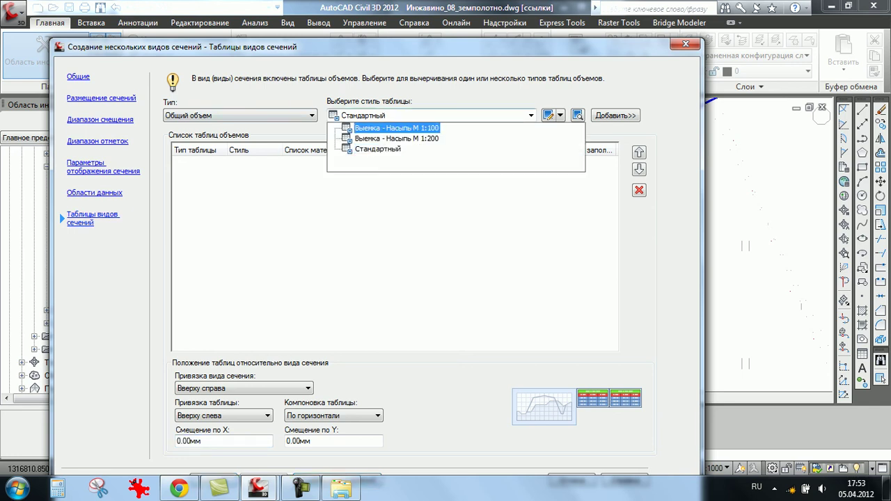
click(397, 128)
click(615, 115)
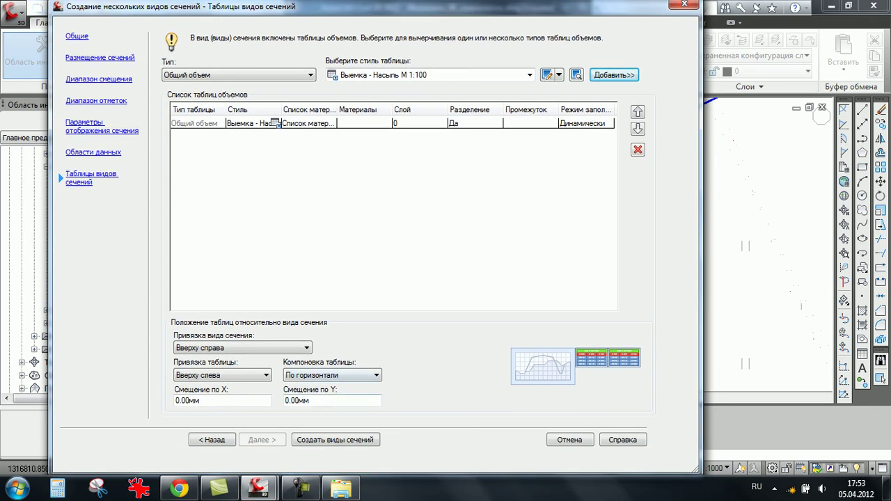
click(334, 439)
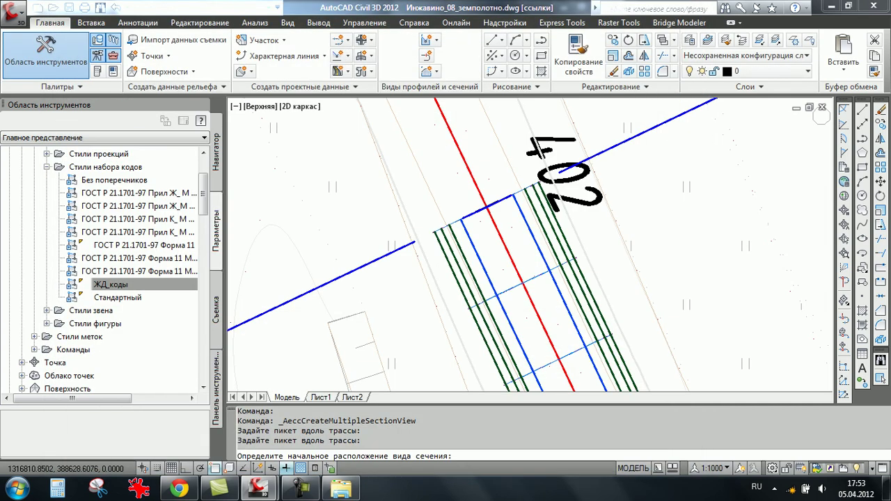
- Zoom out and place the section views' start point in free drawing space
scroll(397, 273, down, 3)
scroll(469, 264, down, 2)
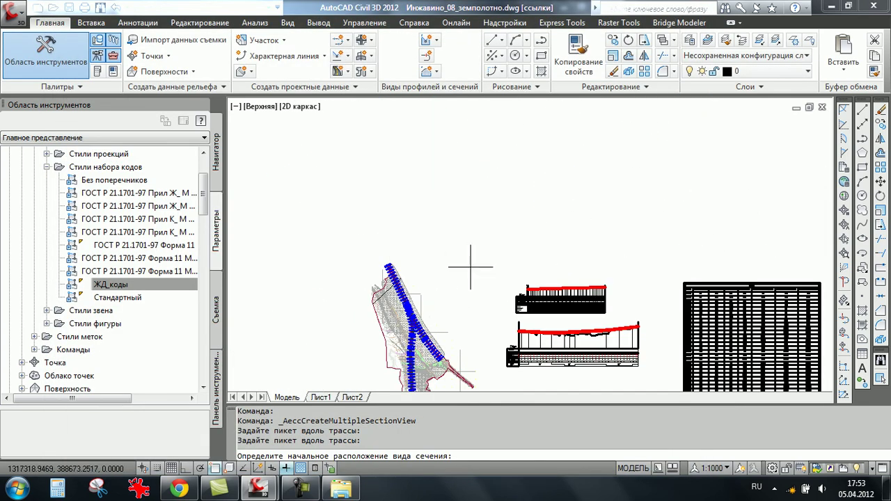
scroll(431, 222, down, 2)
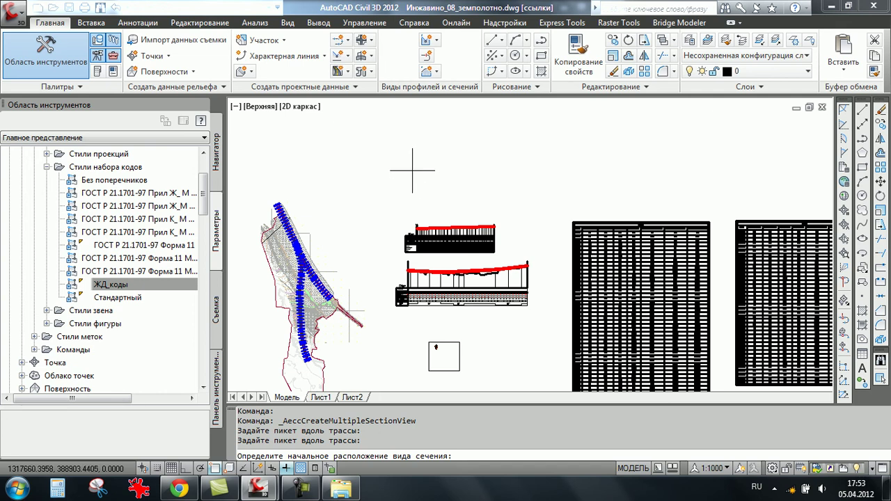
scroll(490, 188, down, 2)
scroll(407, 236, up, 2)
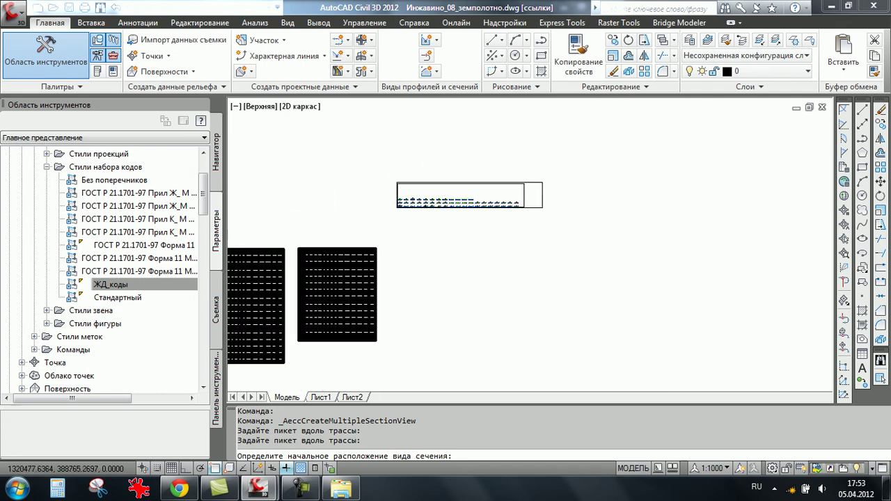
scroll(400, 201, up, 2)
scroll(389, 177, up, 2)
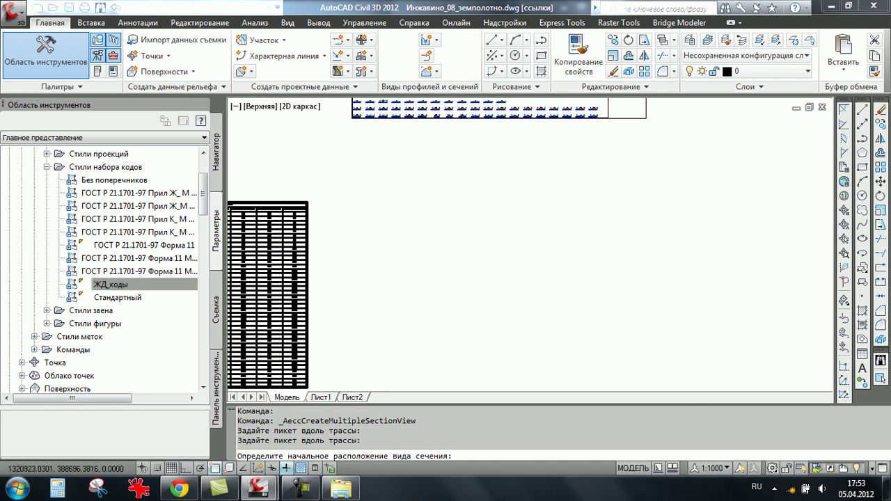
click(358, 181)
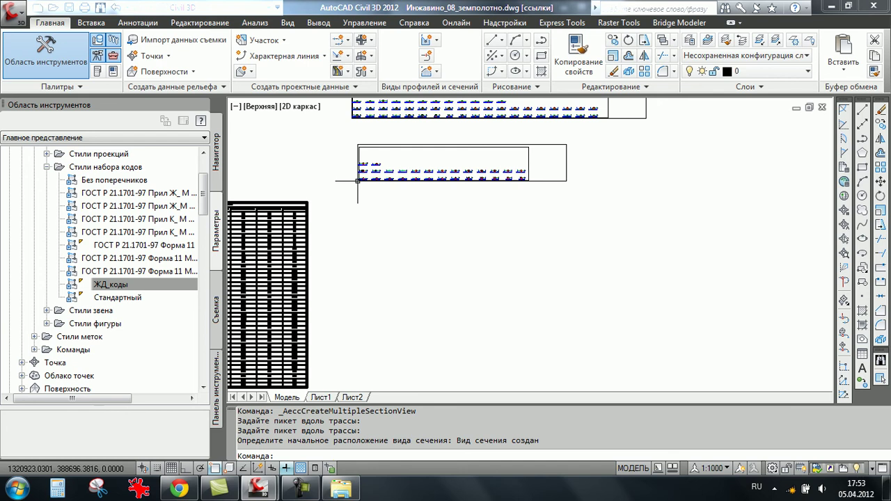
- Zoom in and out over the generated railway cross-section views to inspect them
scroll(357, 181, up, 2)
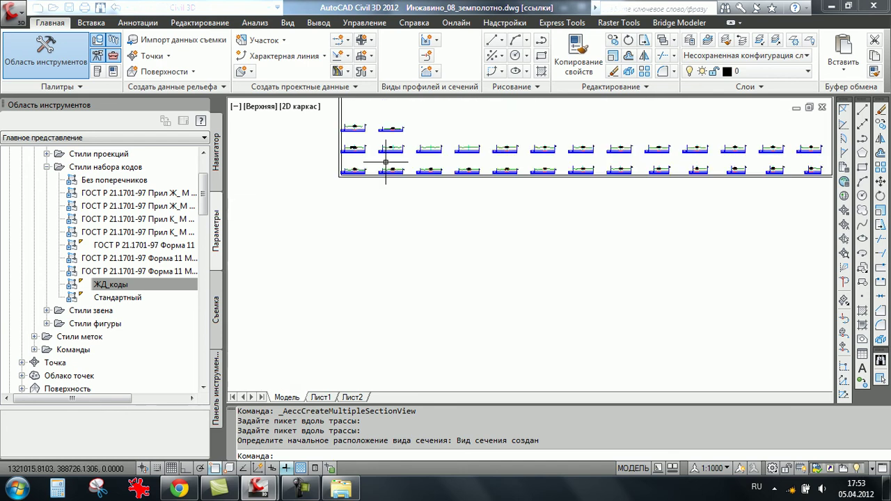
scroll(376, 167, up, 2)
scroll(407, 149, up, 2)
scroll(418, 181, up, 2)
scroll(512, 167, up, 3)
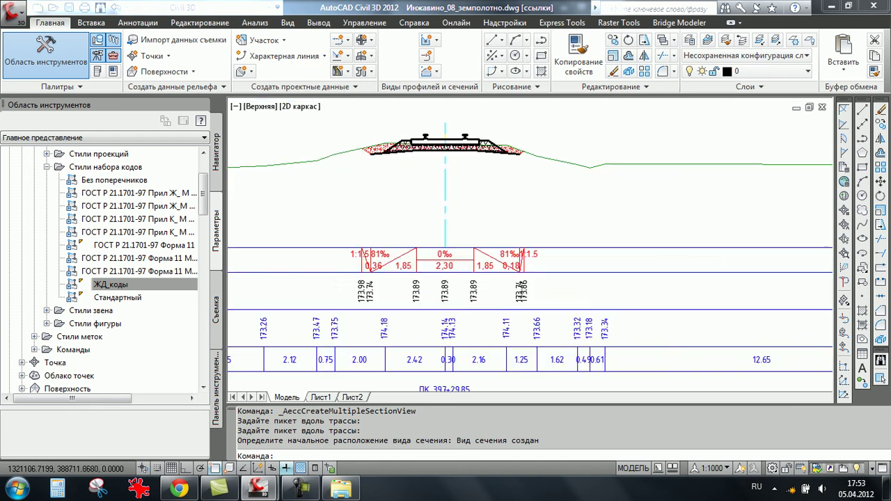
scroll(513, 165, up, 3)
scroll(511, 167, down, 4)
scroll(502, 171, down, 4)
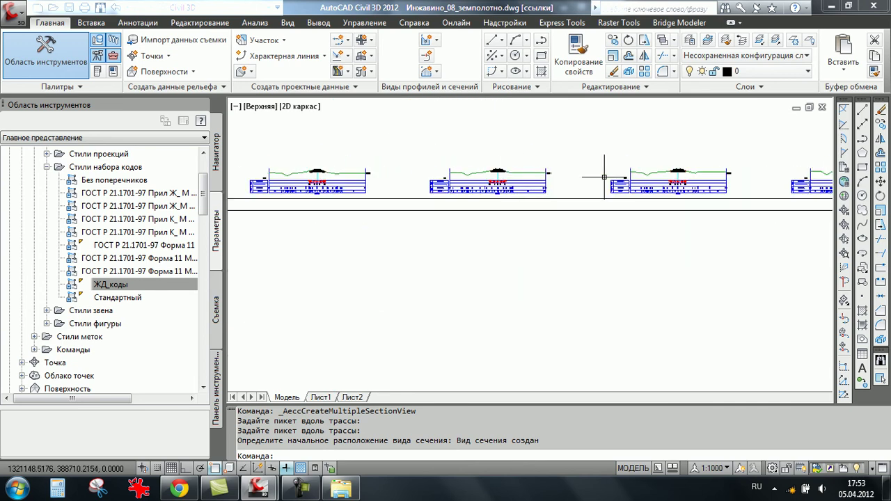
scroll(590, 178, down, 2)
scroll(398, 180, up, 4)
scroll(397, 182, up, 3)
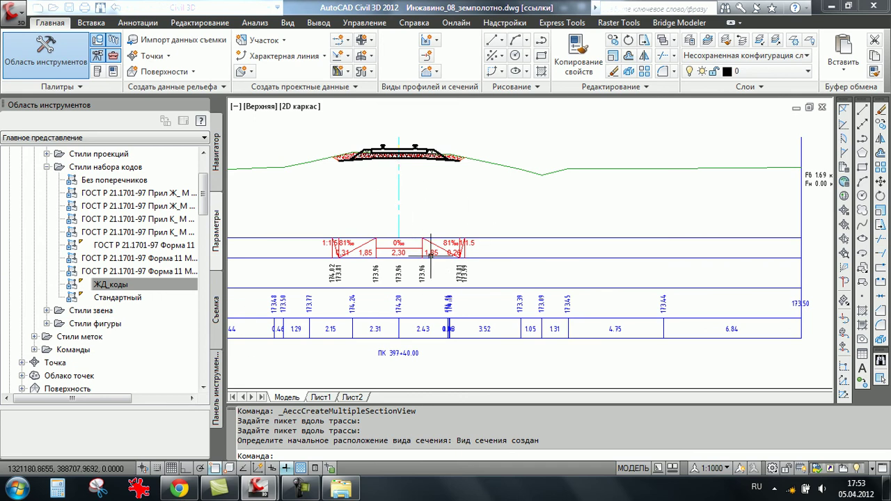
scroll(380, 251, up, 3)
scroll(380, 250, down, 4)
scroll(435, 209, up, 5)
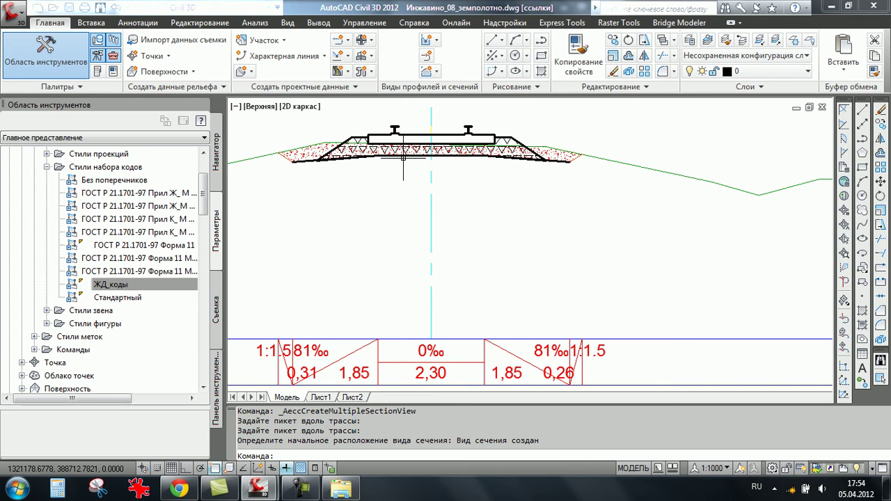
scroll(467, 184, down, 2)
scroll(468, 187, down, 2)
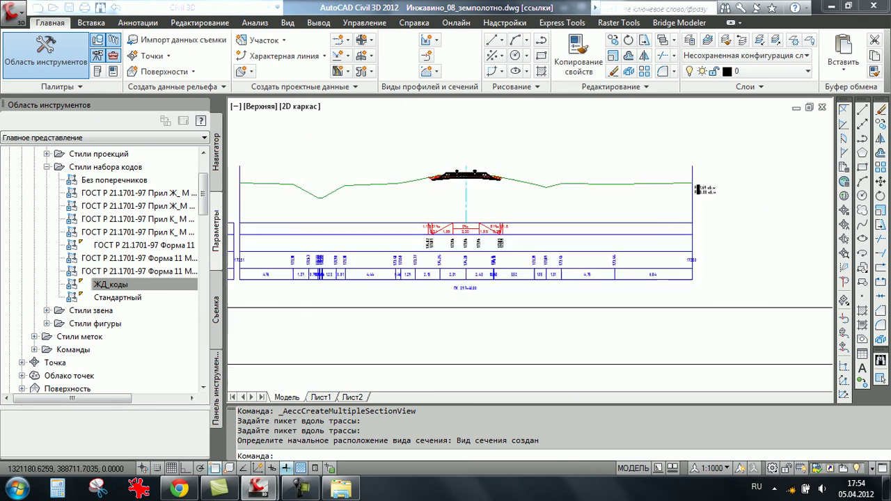
scroll(468, 188, down, 2)
scroll(468, 189, down, 2)
scroll(522, 195, down, 2)
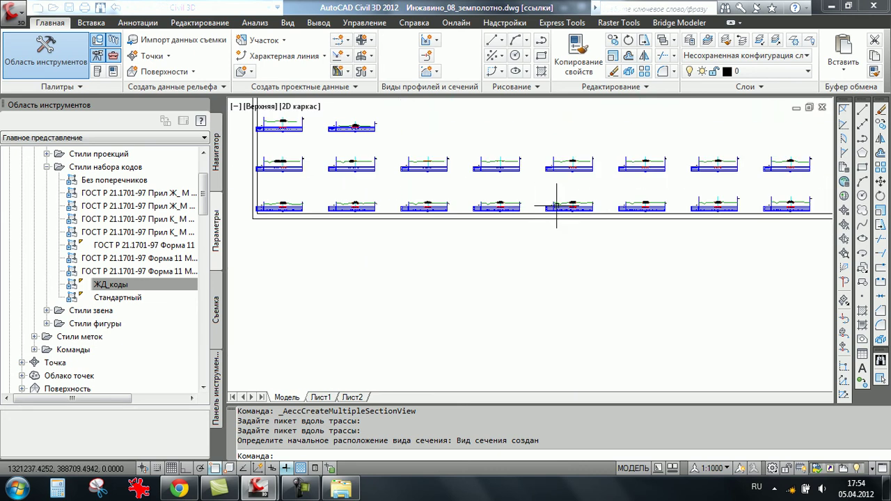
scroll(562, 215, down, 1)
scroll(556, 229, up, 3)
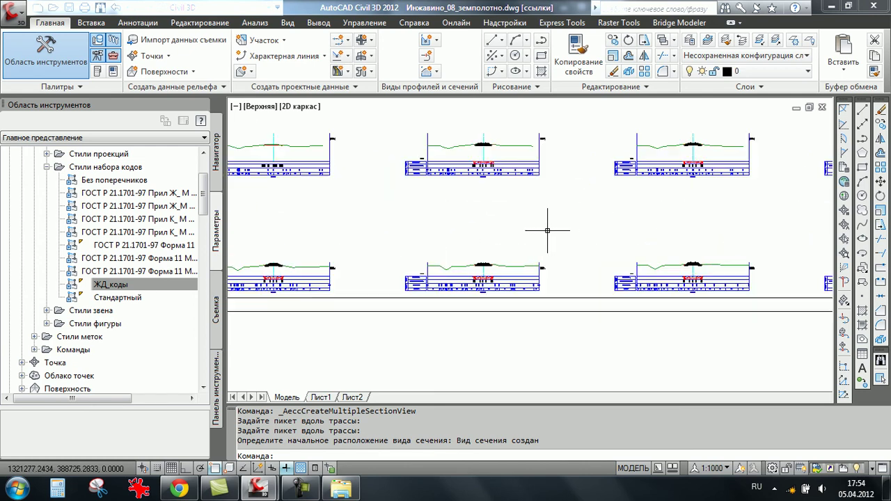
scroll(592, 235, up, 3)
scroll(485, 149, up, 2)
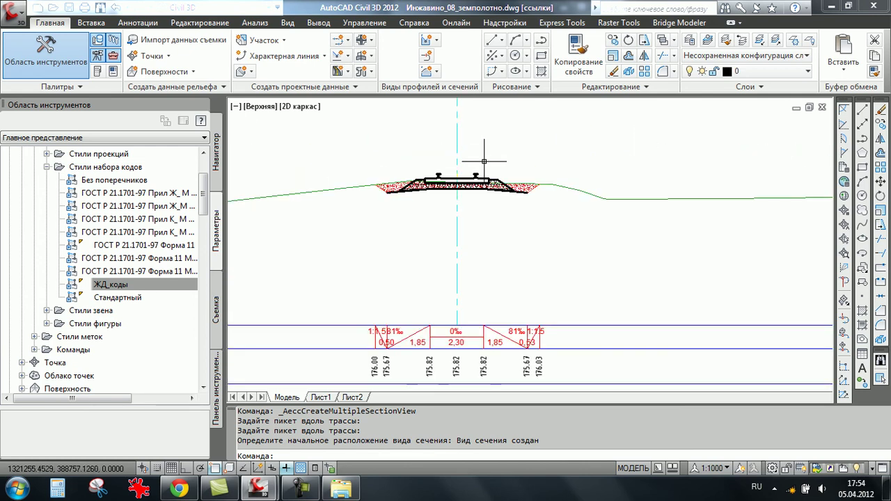
scroll(472, 187, down, 3)
scroll(472, 187, down, 3)
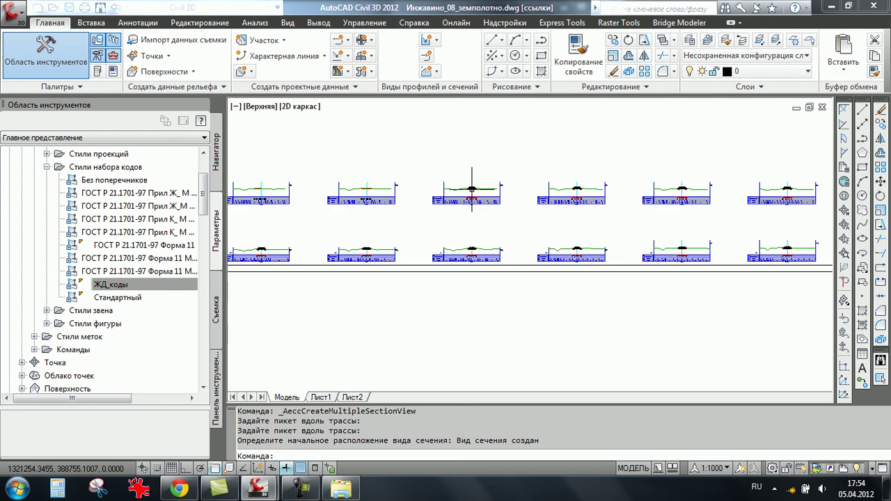
- Collapse the Стили набора кодов branch in Toolspace
click(47, 167)
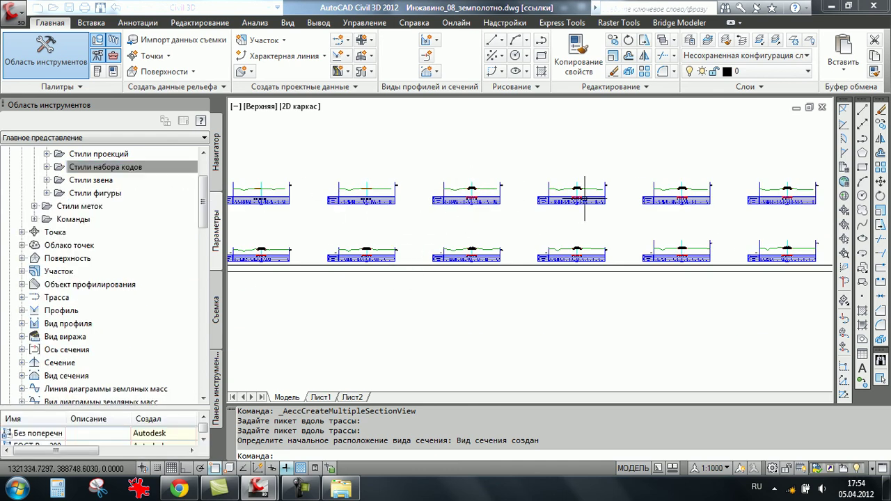
scroll(504, 181, down, 4)
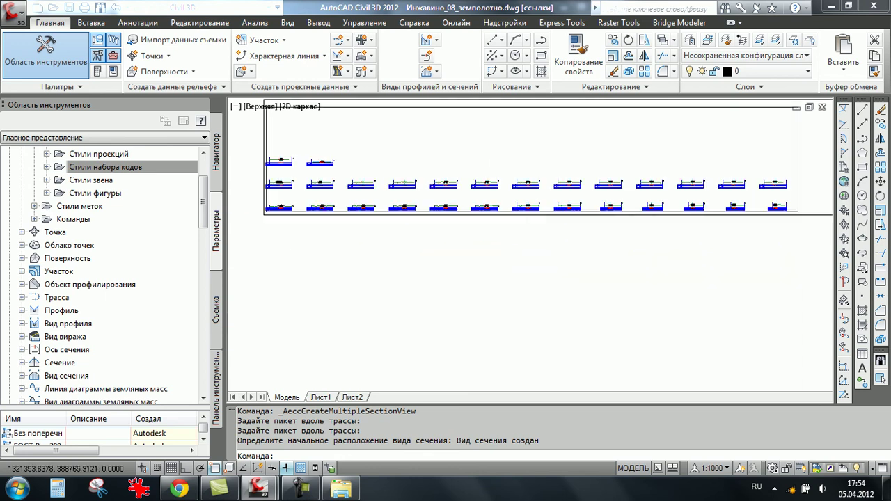
scroll(647, 202, up, 3)
scroll(679, 207, up, 3)
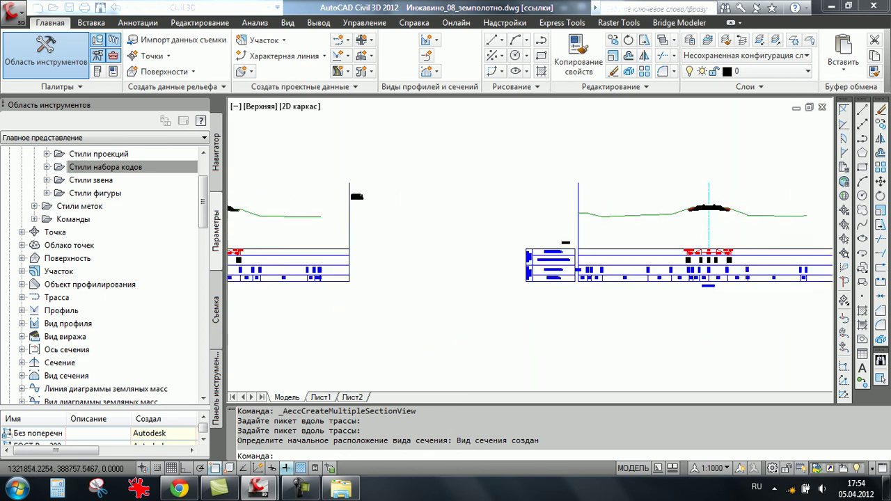
scroll(708, 213, up, 2)
scroll(707, 214, up, 1)
scroll(710, 209, down, 3)
scroll(700, 195, down, 2)
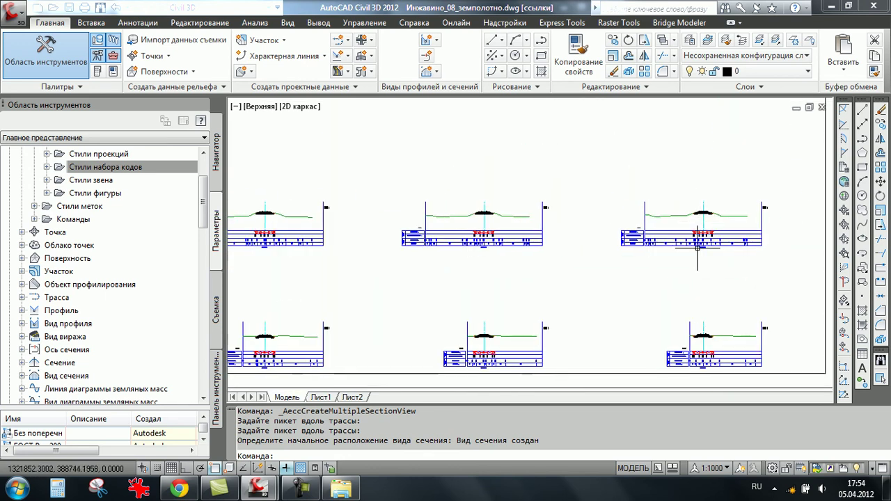
scroll(700, 195, down, 1)
scroll(591, 302, up, 4)
scroll(585, 304, up, 2)
scroll(577, 308, up, 1)
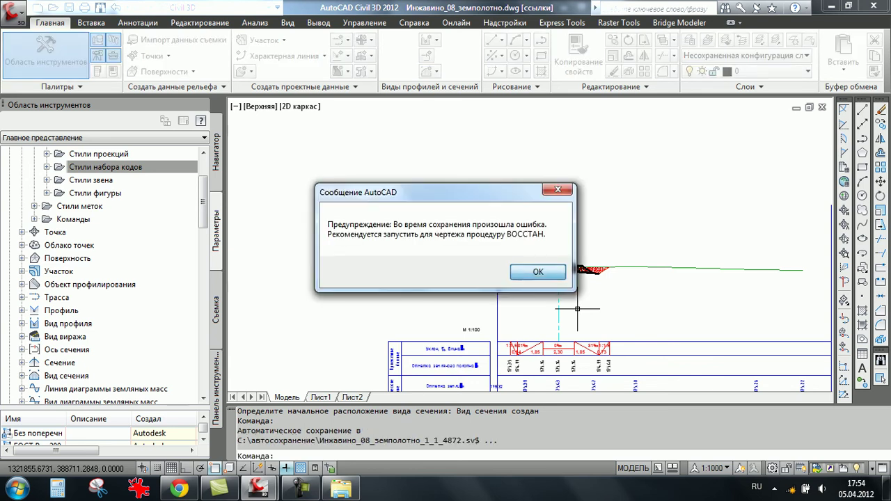
- Dismiss the autosave warning and select the section view at station 401+60.00
click(540, 271)
scroll(542, 285, up, 5)
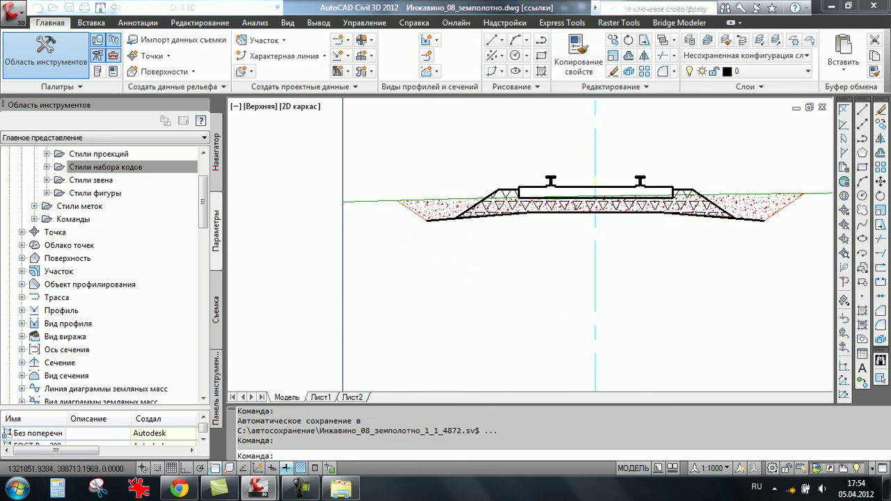
scroll(492, 286, down, 5)
scroll(575, 309, down, 2)
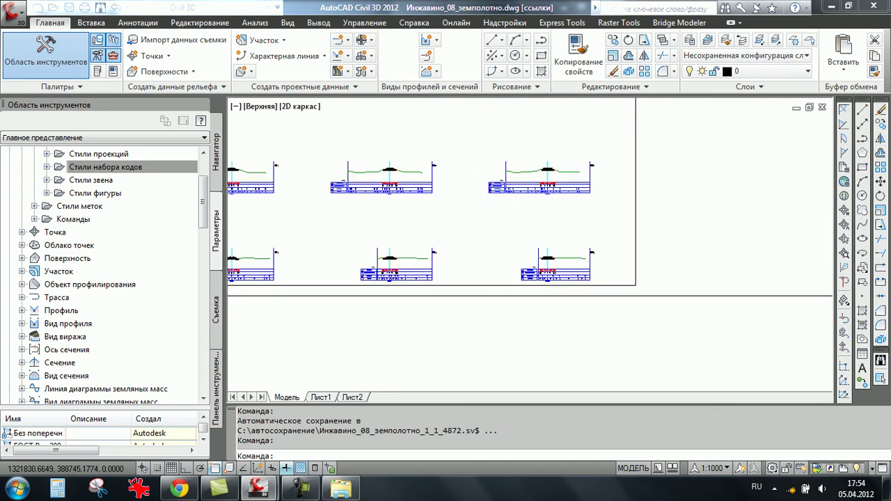
scroll(509, 194, up, 2)
click(524, 174)
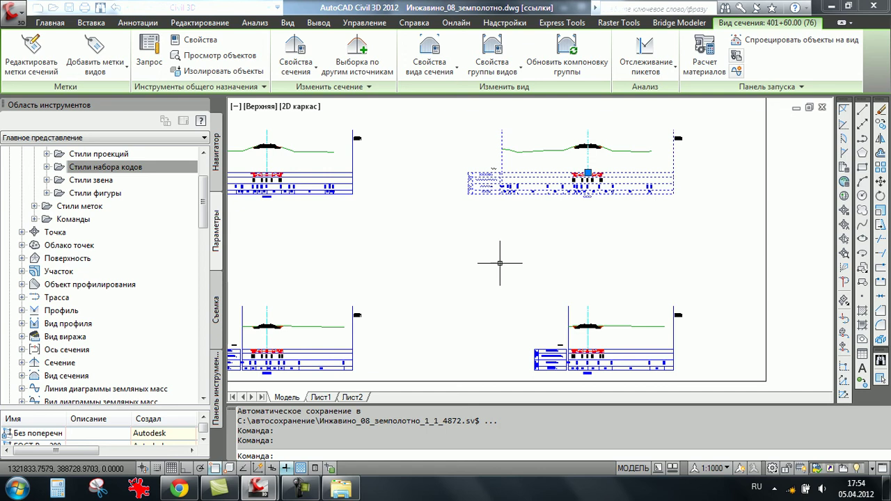
- Give section view 401+60.00 a user-defined offset range from -5 to 5 m
right_click(557, 180)
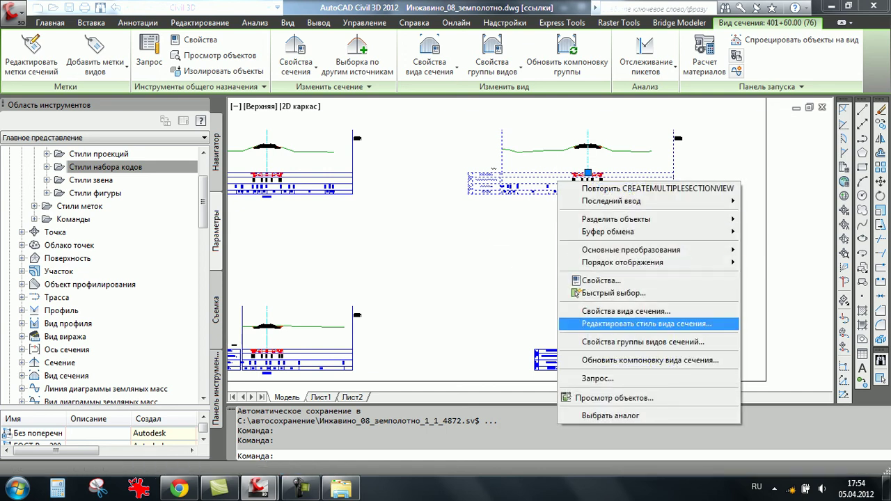
click(624, 311)
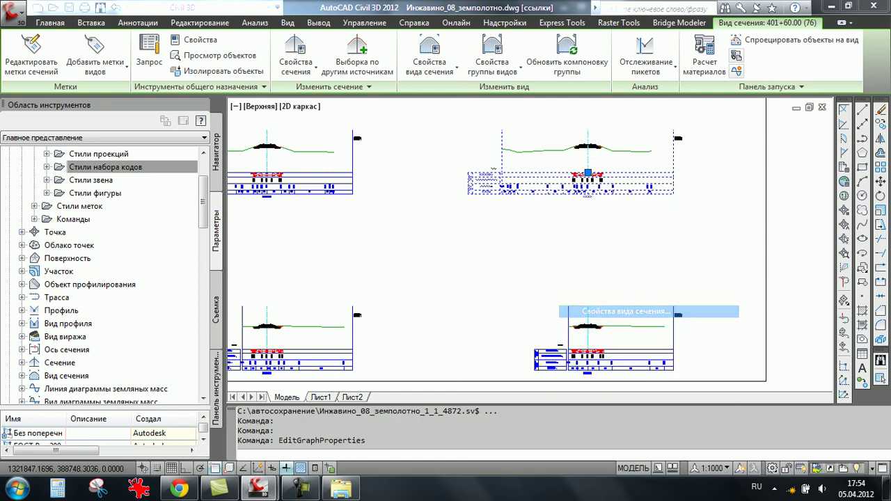
key(ctrl+Tab)
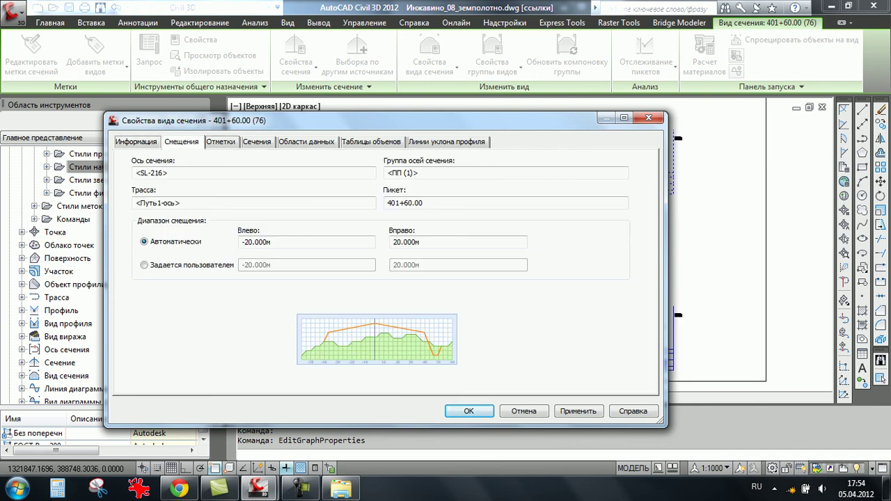
key(Down)
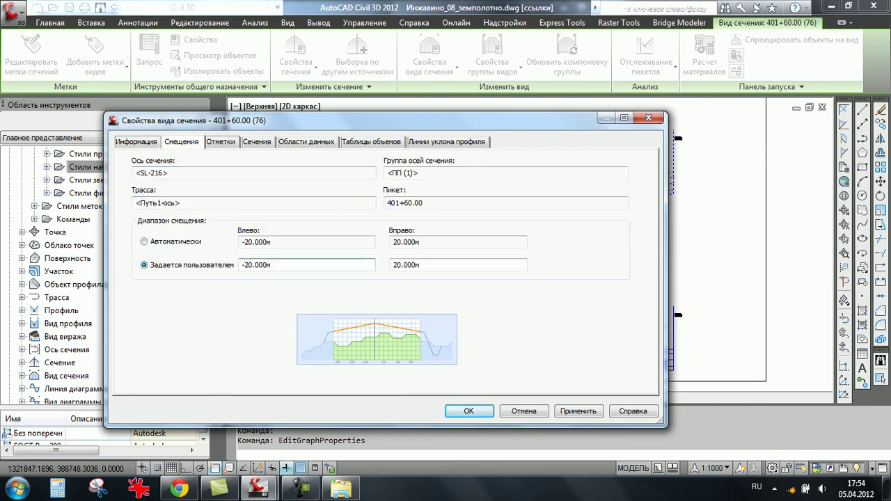
key(Tab)
text(5)
key(Tab)
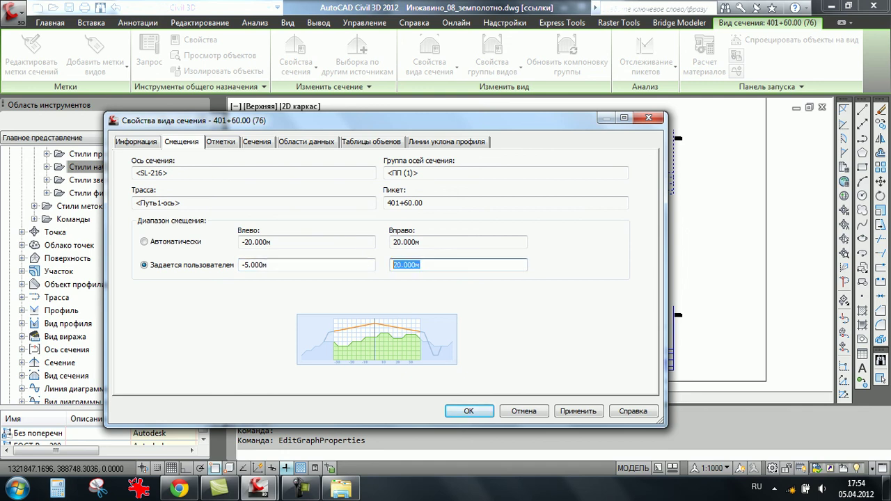
text(5)
key(Tab)
key(Return)
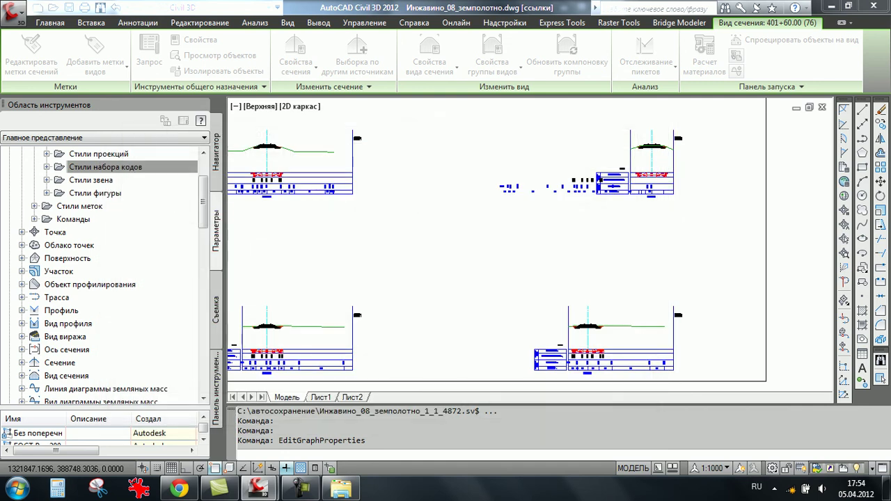
- Switch Toolspace to the Prospector object tree
scroll(625, 204, up, 3)
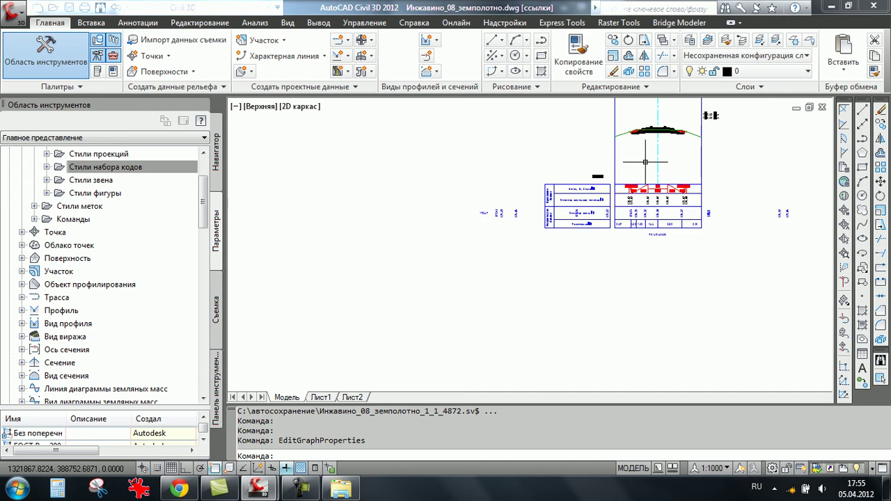
scroll(738, 221, up, 2)
scroll(772, 216, down, 2)
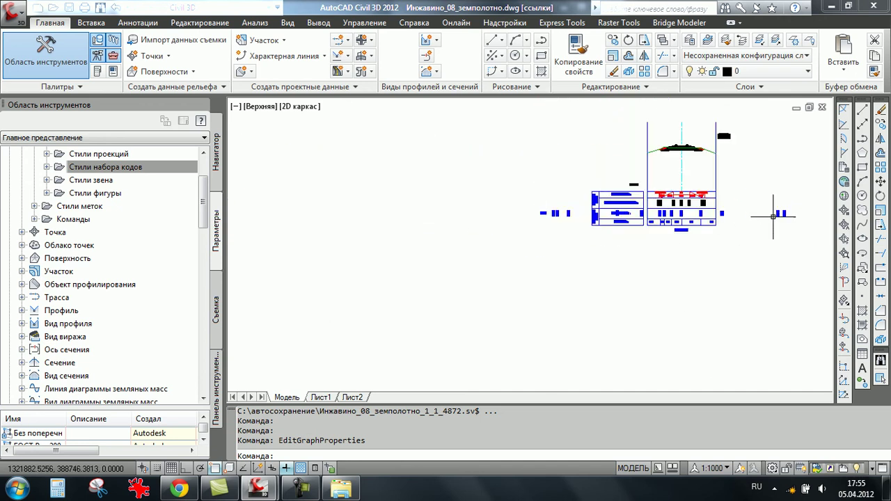
scroll(772, 217, down, 2)
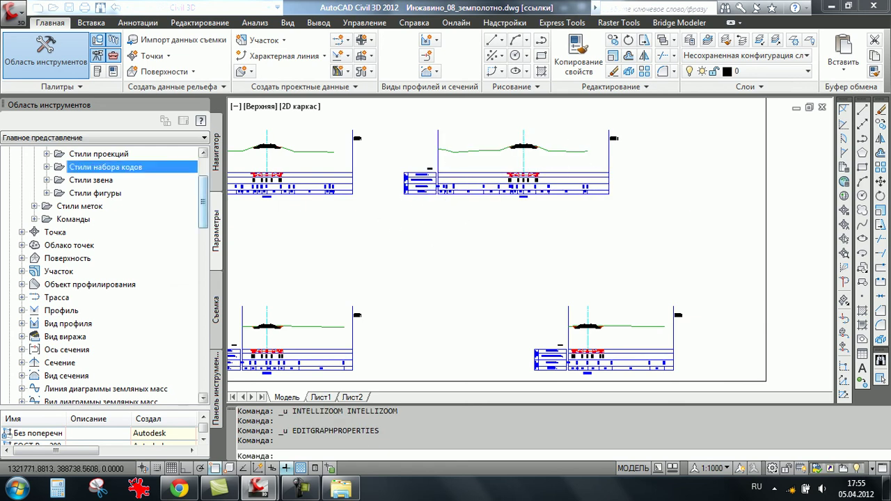
scroll(104, 208, up, 5)
click(216, 152)
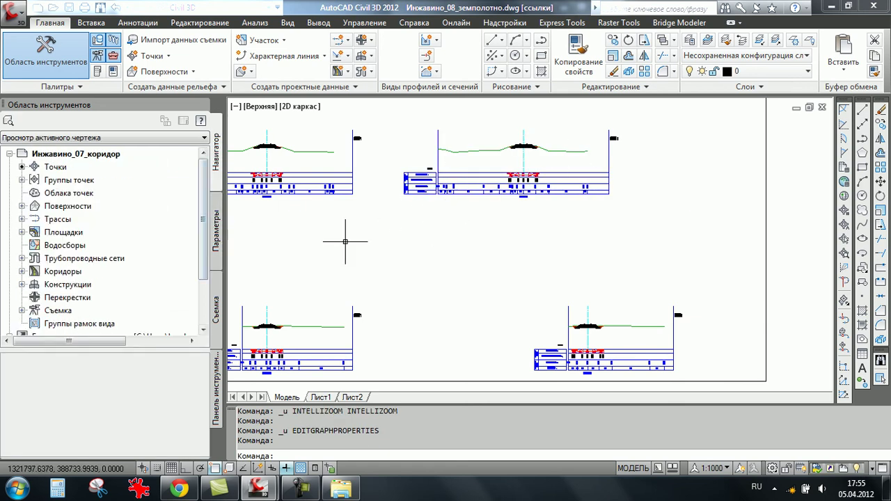
- Expand Трассы > Осевые линии трасс > Путь1-ось > Группы осей сечения and bring up the ПП group's options
scroll(392, 242, down, 2)
scroll(392, 242, down, 1)
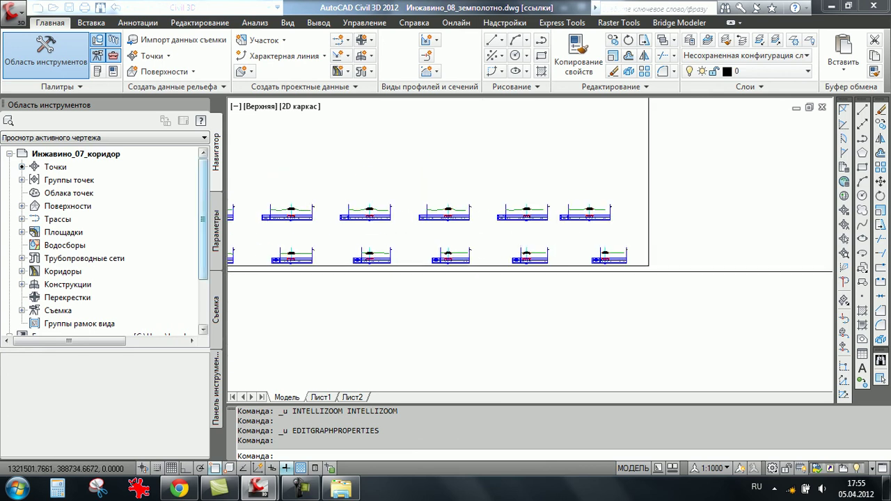
click(21, 219)
click(34, 232)
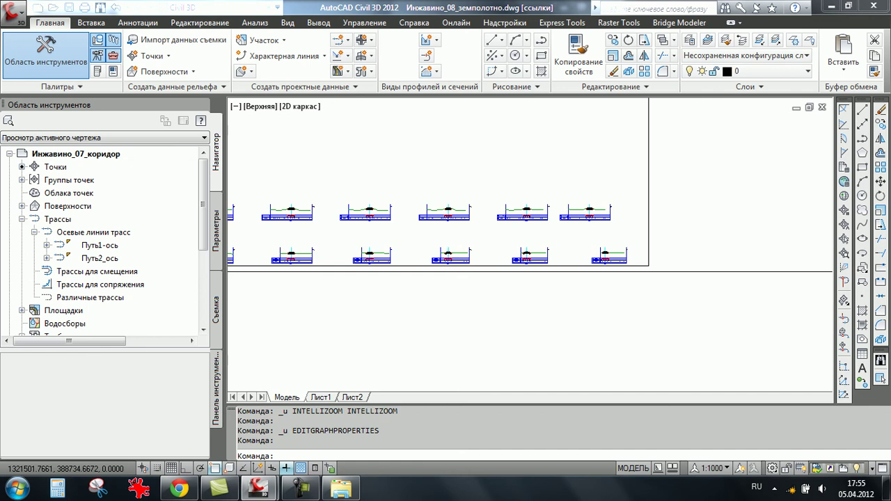
click(46, 245)
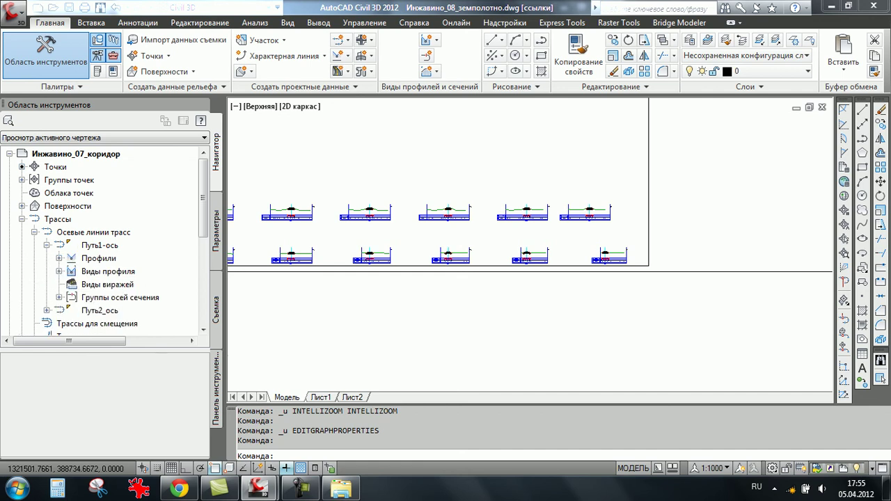
click(59, 297)
right_click(124, 323)
click(155, 329)
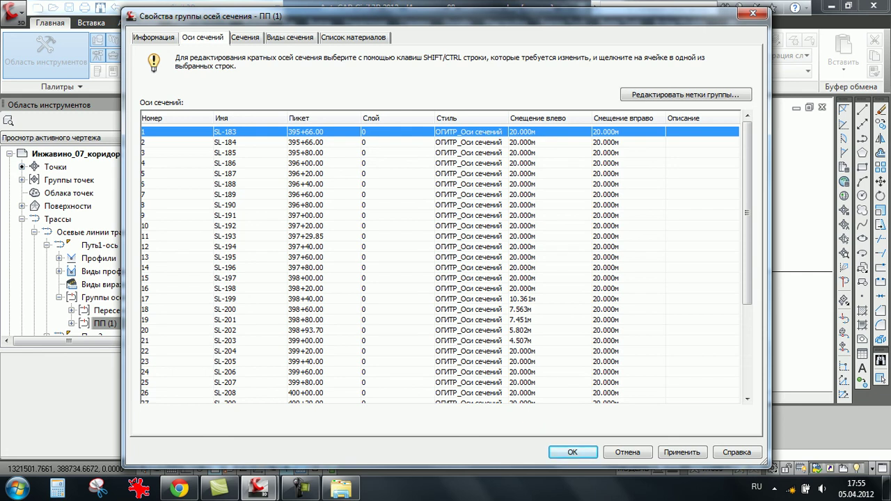
click(572, 452)
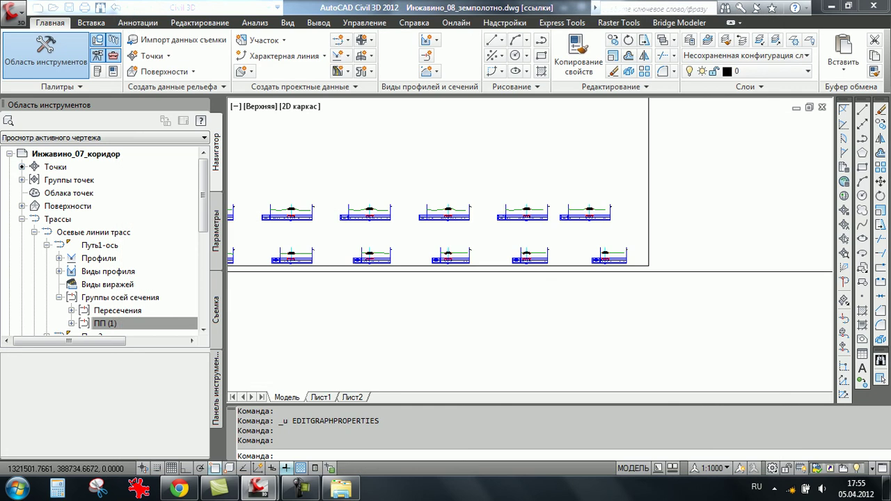
scroll(579, 224, up, 2)
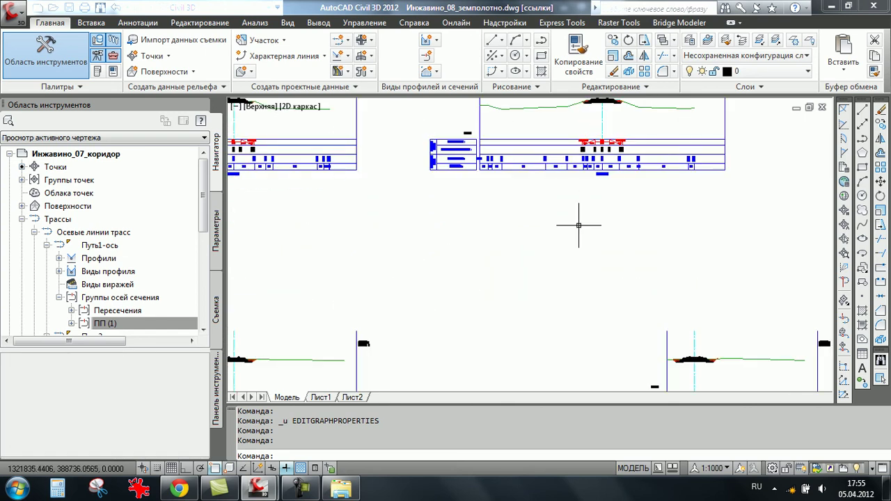
scroll(578, 225, down, 2)
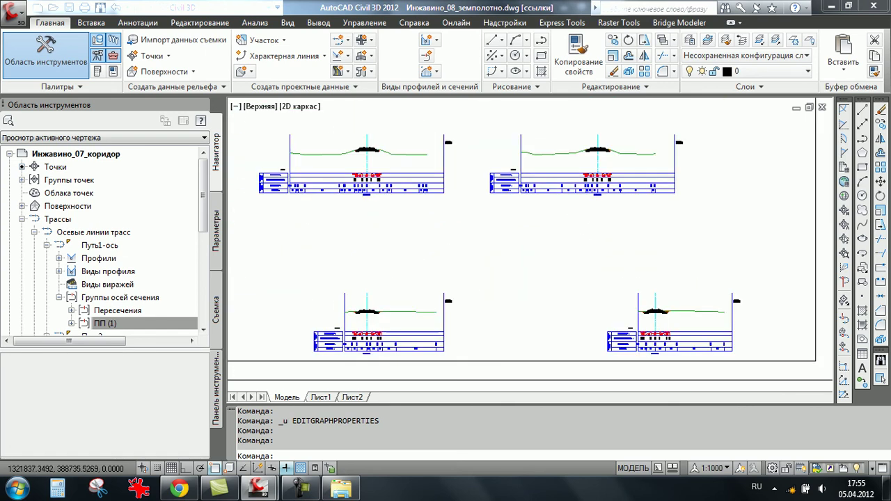
scroll(578, 225, down, 2)
scroll(591, 259, up, 1)
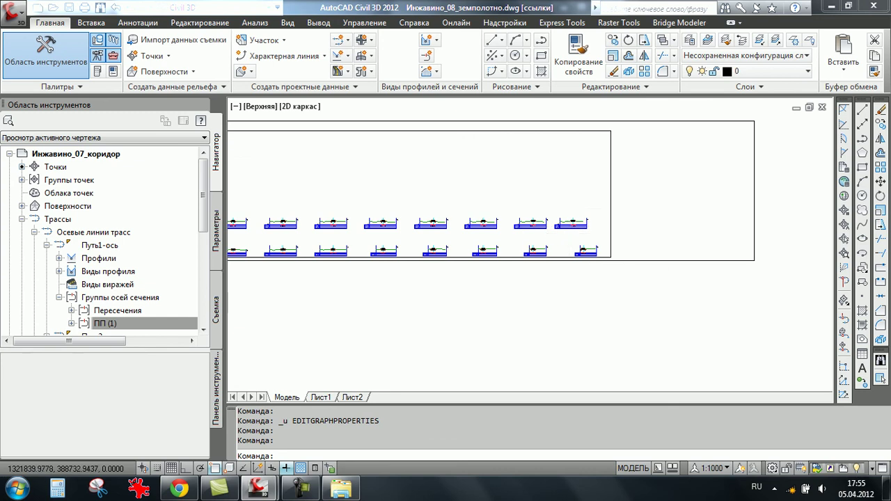
scroll(529, 226, up, 3)
scroll(455, 249, down, 4)
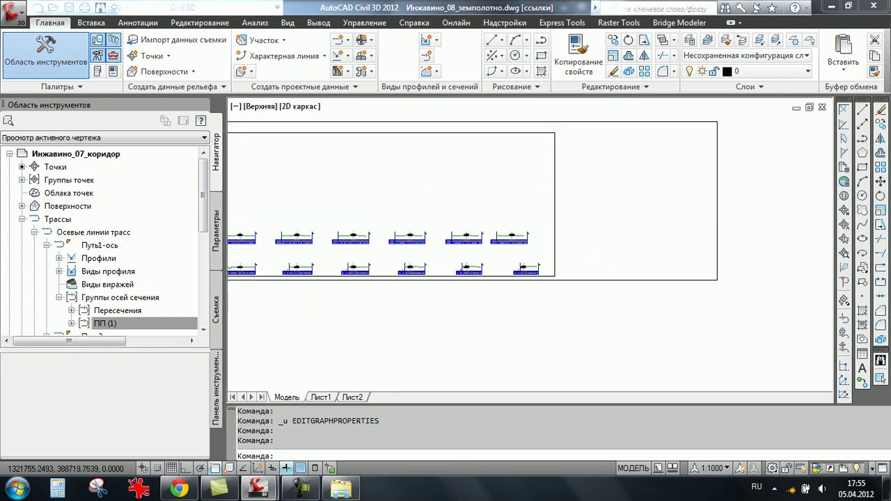
scroll(511, 254, up, 5)
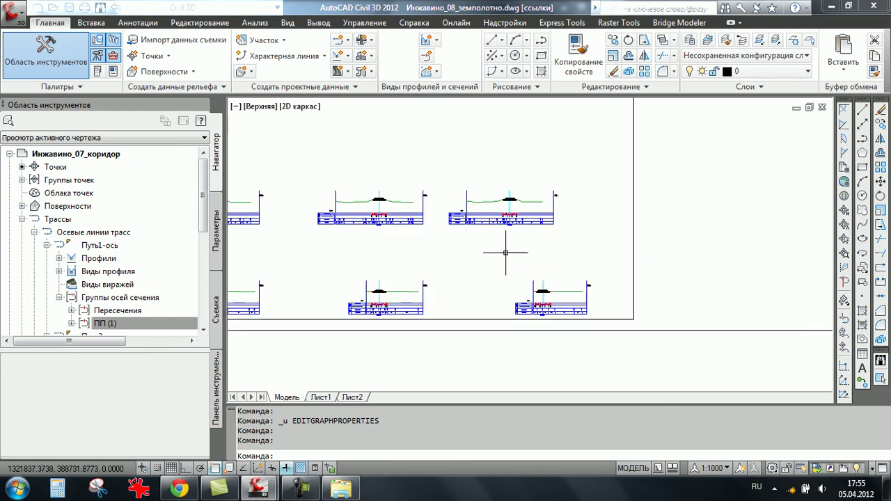
- Update the section view group layout, redistributing the views into rows across two sheet frames
click(482, 214)
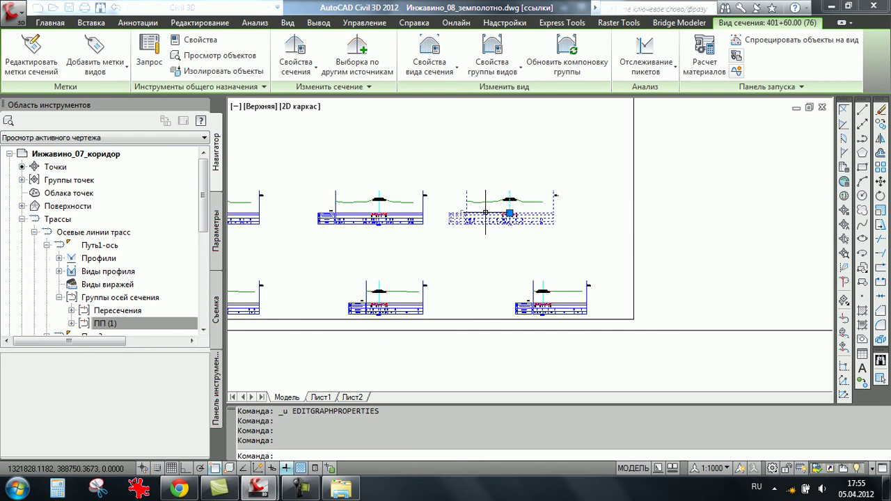
right_click(485, 212)
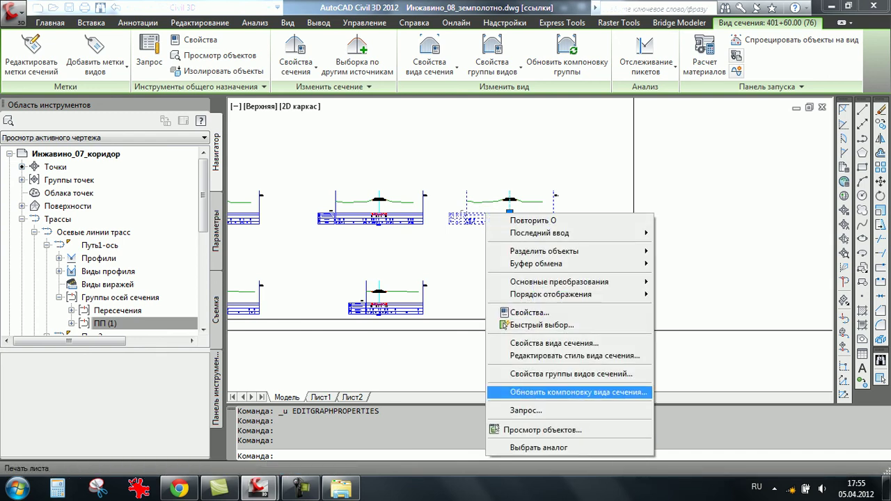
click(577, 392)
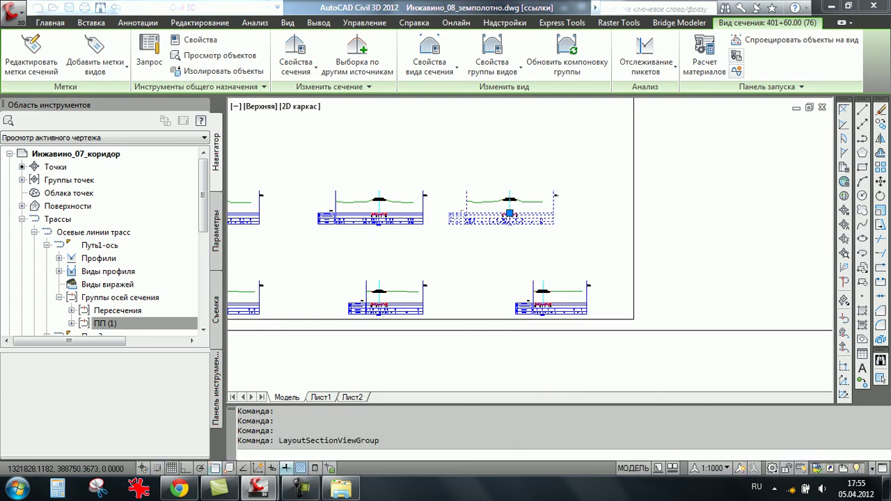
key(Escape)
- Pan and zoom the alignment plan onto the orange corridor stretch
scroll(540, 354, down, 3)
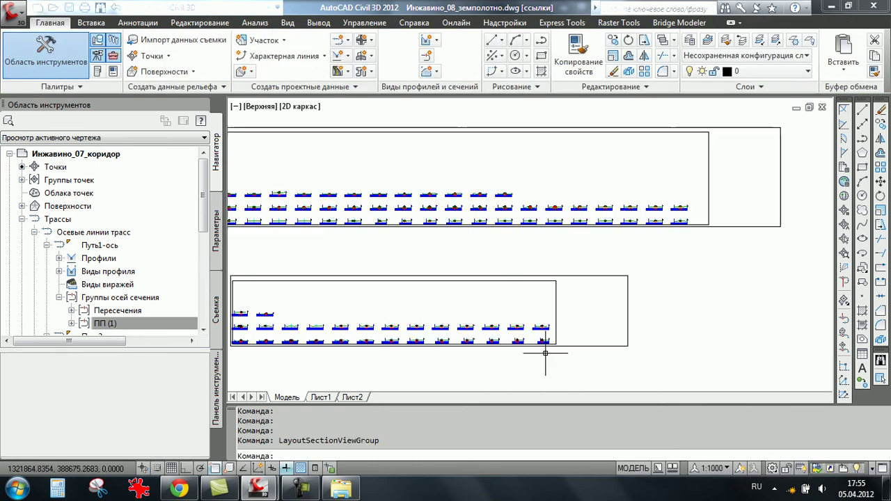
scroll(519, 355, down, 2)
middle_drag(520, 355, 766, 209)
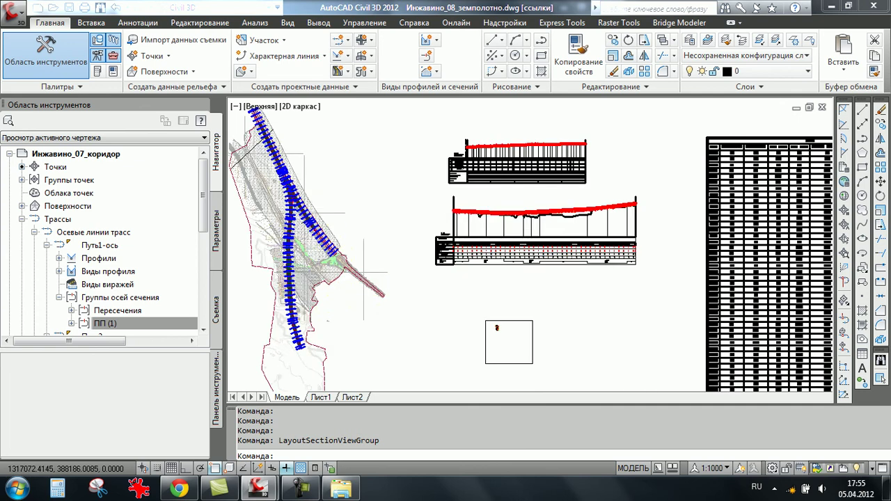
scroll(307, 160, up, 1)
scroll(369, 147, up, 1)
scroll(379, 139, up, 1)
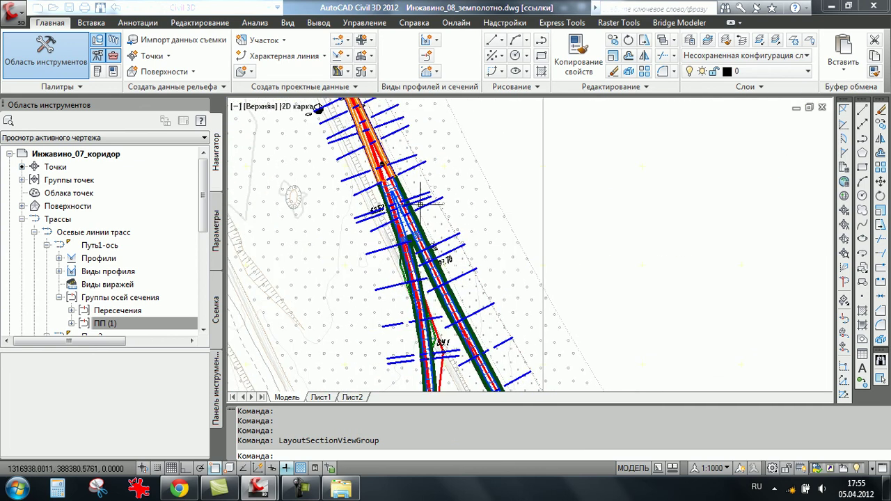
scroll(418, 202, up, 1)
middle_drag(413, 199, 456, 297)
scroll(441, 202, down, 2)
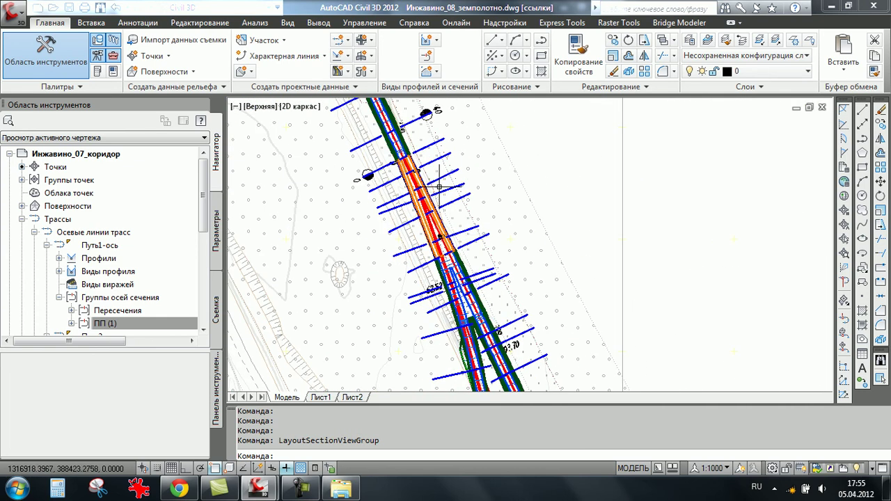
scroll(437, 179, up, 1)
middle_drag(437, 179, 463, 263)
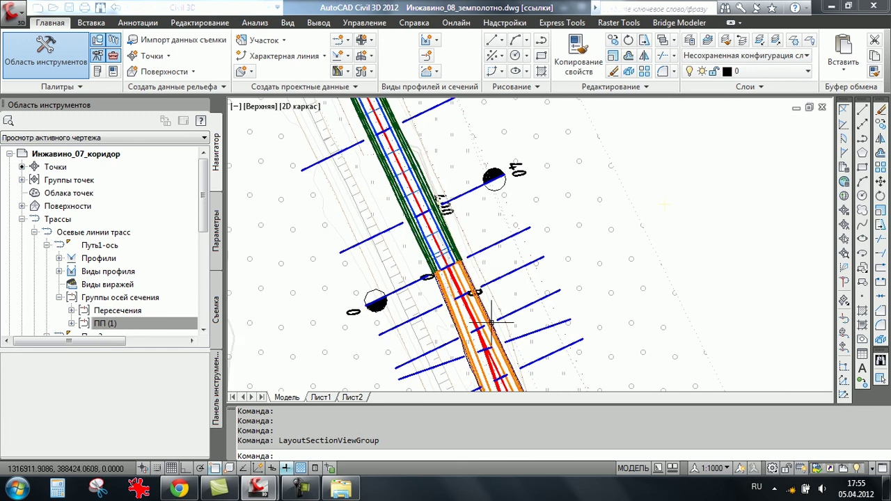
scroll(462, 209, up, 1)
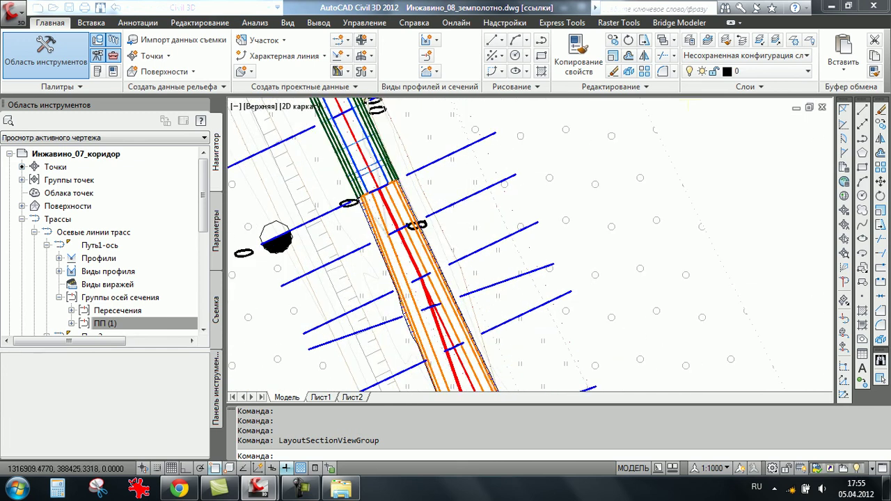
scroll(437, 239, up, 1)
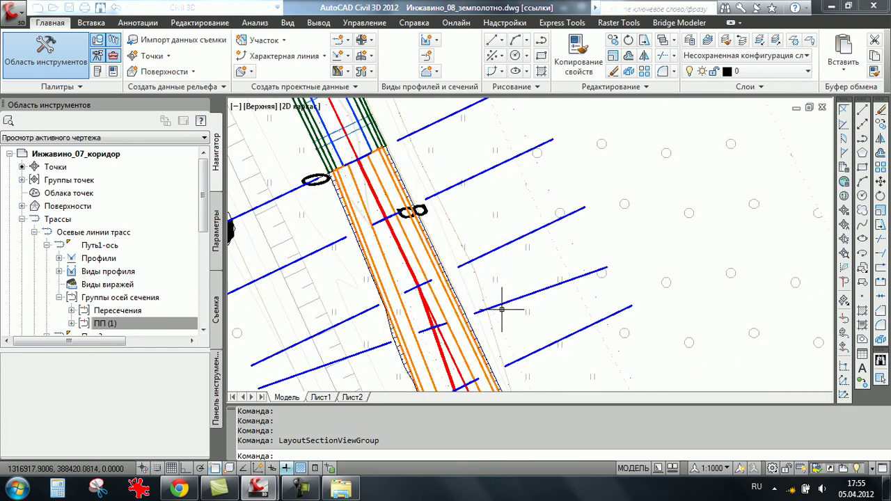
mouse_move(501, 309)
middle_down()
mouse_move(484, 248)
mouse_move(508, 237)
middle_up()
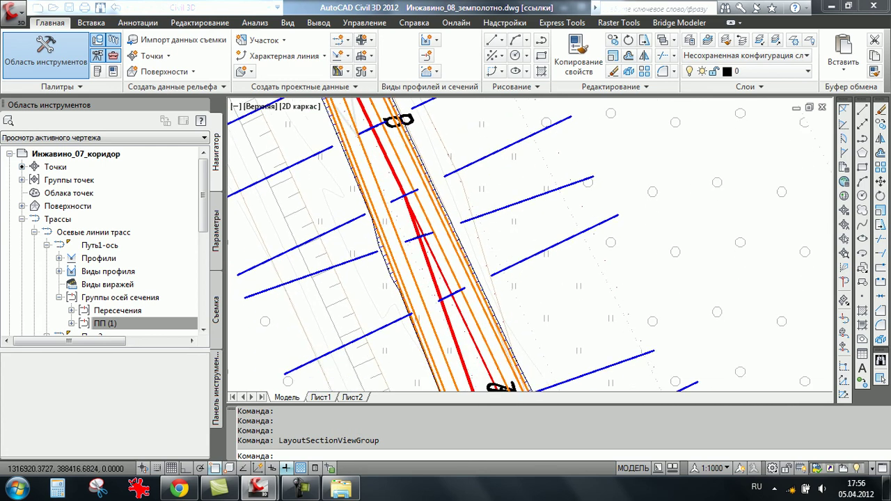
middle_drag(519, 279, 515, 195)
- Select the four sample lines crossing the corridor and erase them
click(521, 233)
click(511, 170)
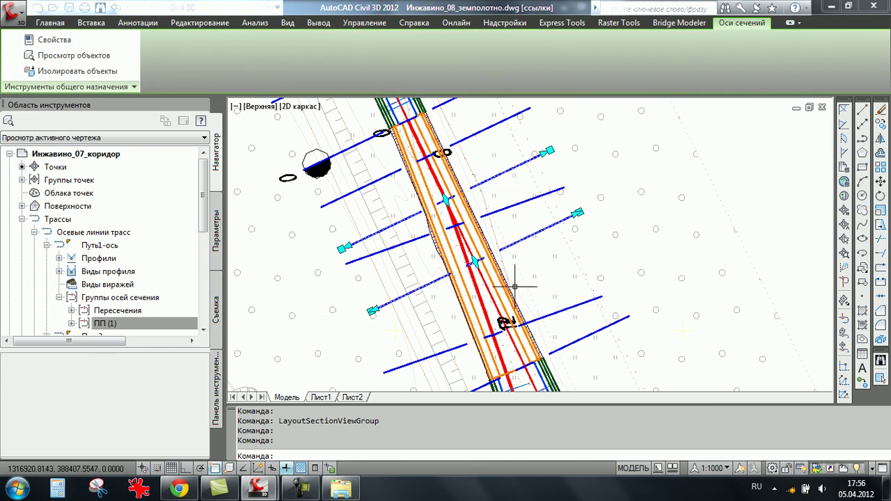
middle_drag(531, 332, 510, 276)
click(508, 273)
scroll(509, 272, down, 2)
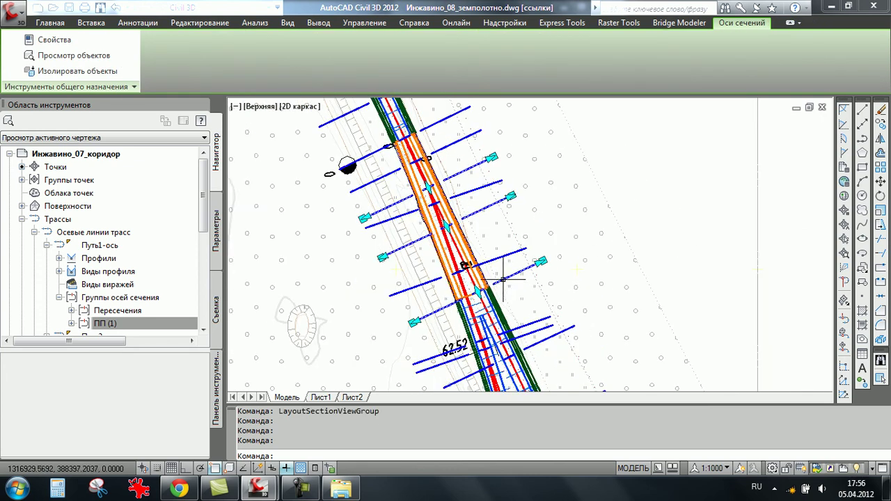
click(459, 140)
key(Delete)
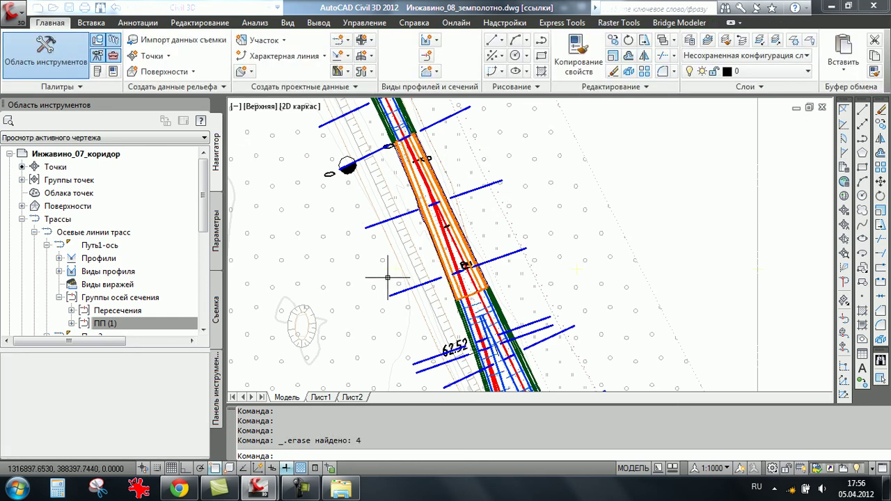
scroll(388, 277, down, 3)
scroll(411, 284, down, 4)
scroll(647, 247, up, 4)
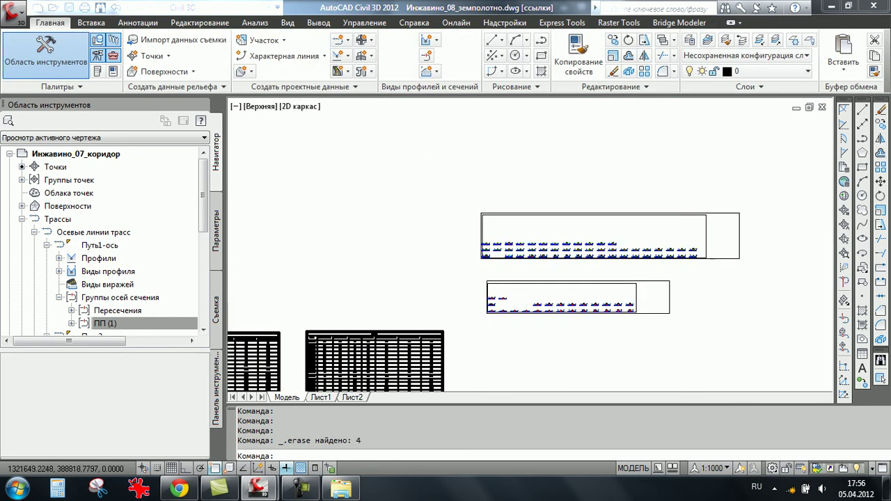
scroll(578, 292, up, 4)
scroll(438, 333, up, 3)
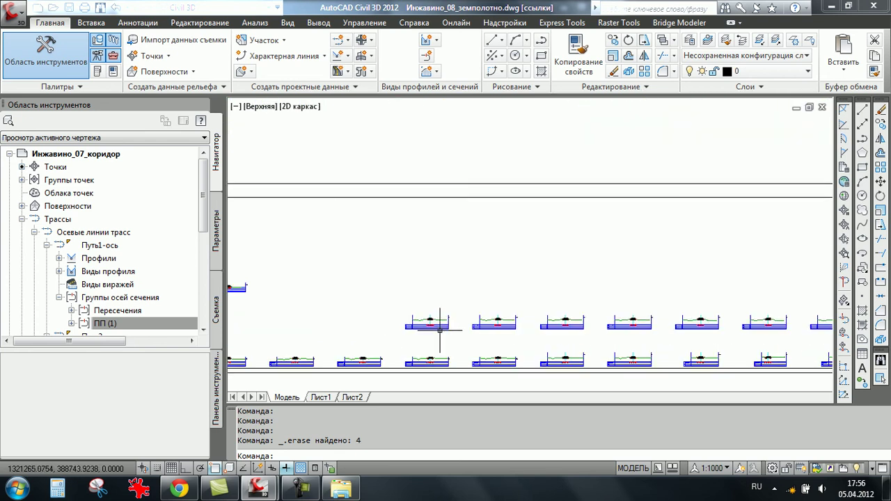
click(436, 326)
scroll(438, 320, up, 4)
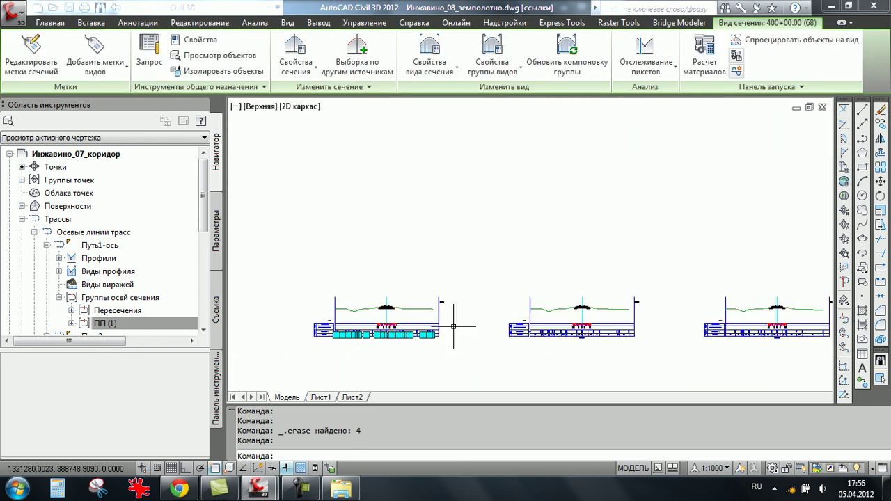
key(Escape)
click(439, 306)
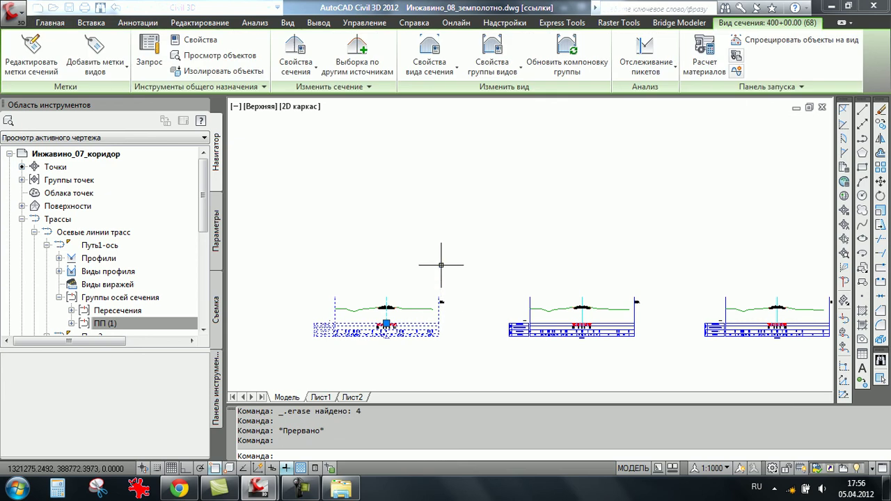
right_click(443, 255)
click(532, 189)
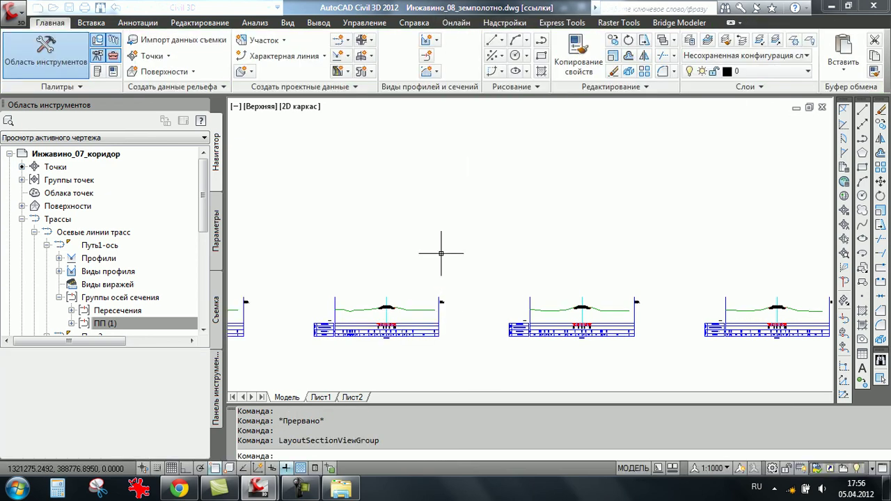
scroll(341, 309, down, 4)
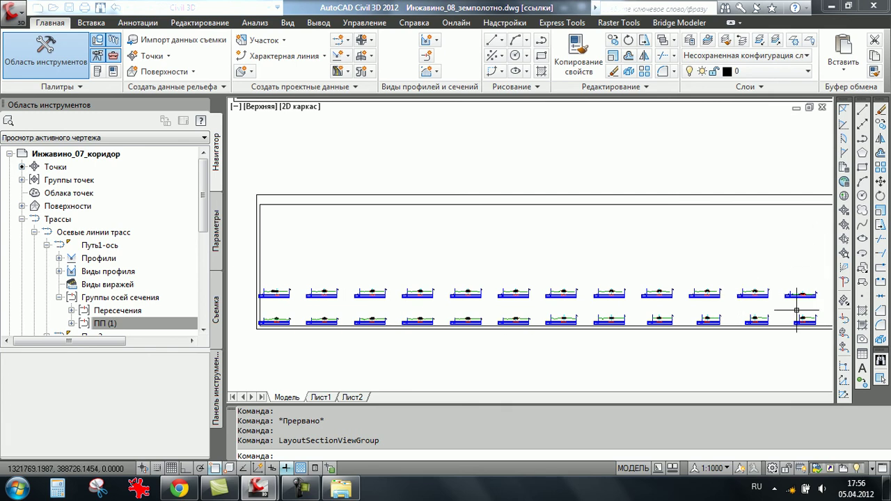
scroll(695, 307, down, 4)
scroll(737, 303, up, 2)
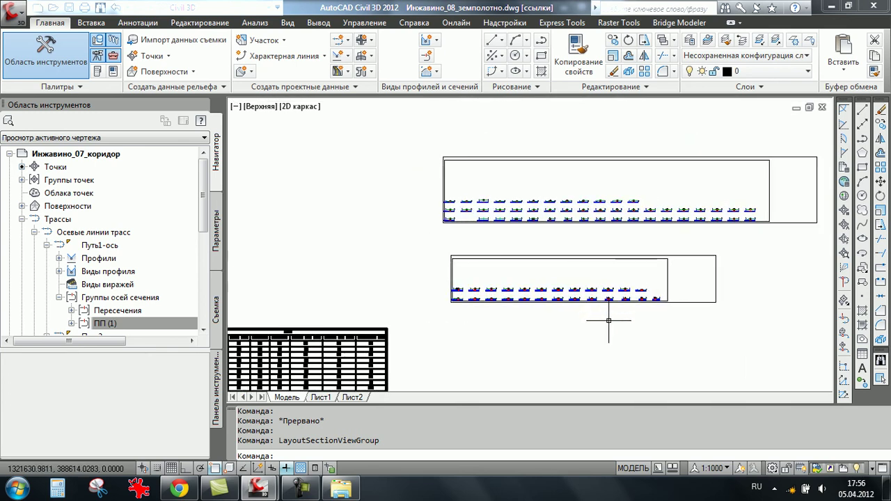
middle_drag(560, 273, 474, 305)
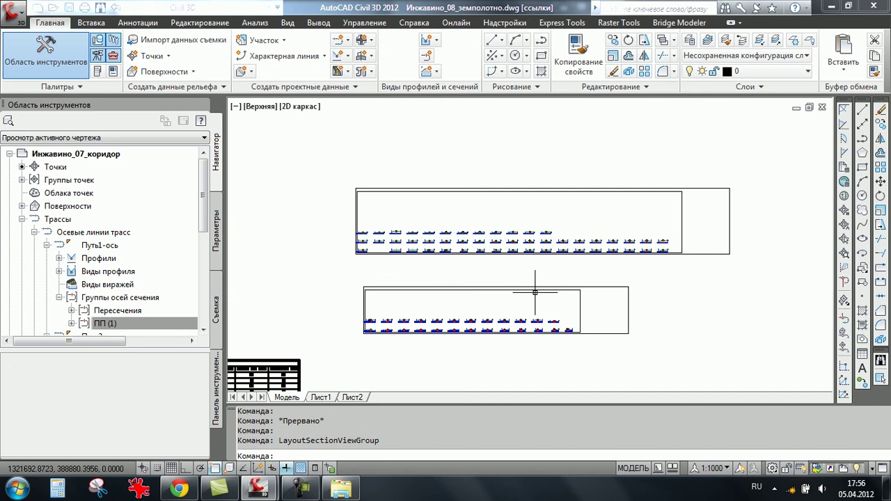
scroll(365, 255, up, 4)
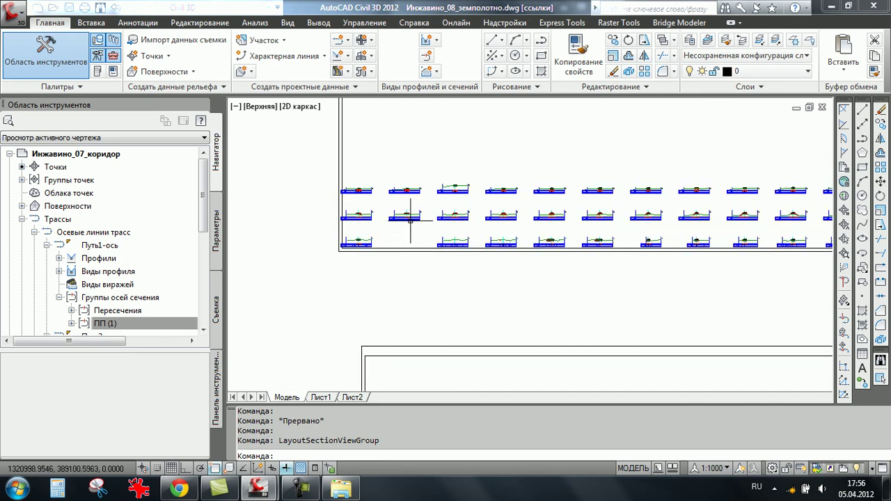
click(412, 224)
right_click(404, 236)
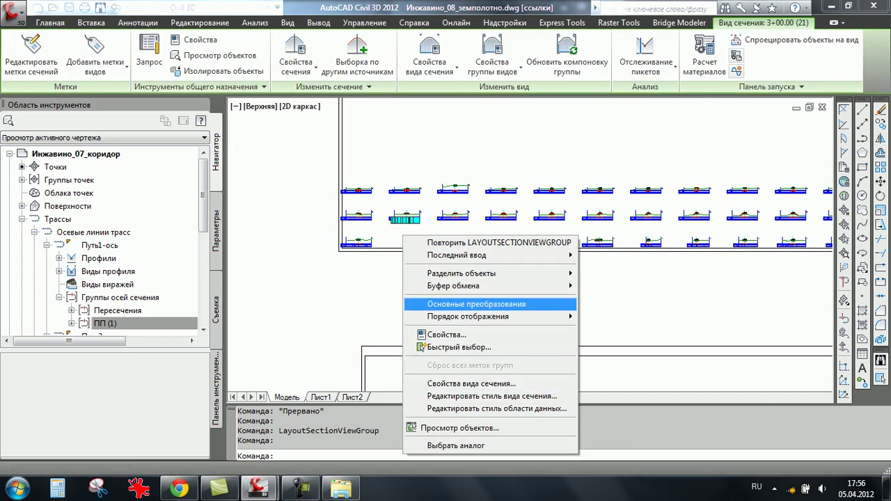
click(423, 206)
key(Escape)
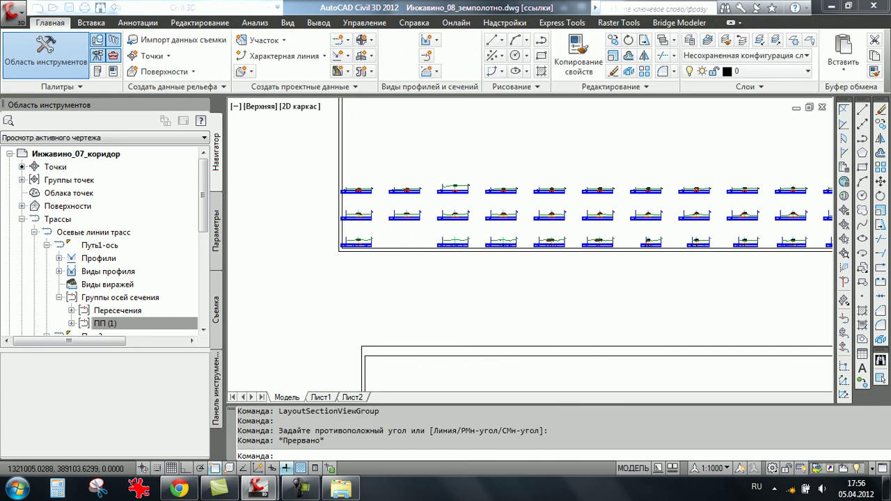
scroll(422, 206, up, 4)
click(422, 206)
right_click(446, 203)
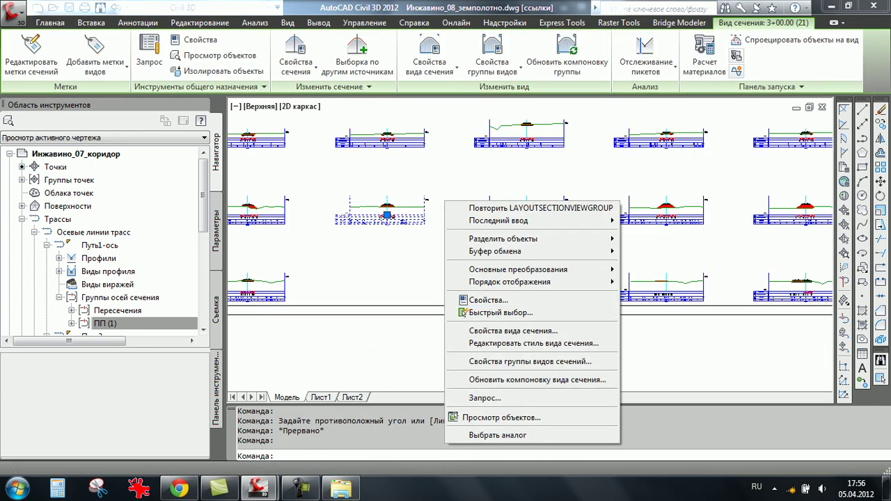
click(529, 379)
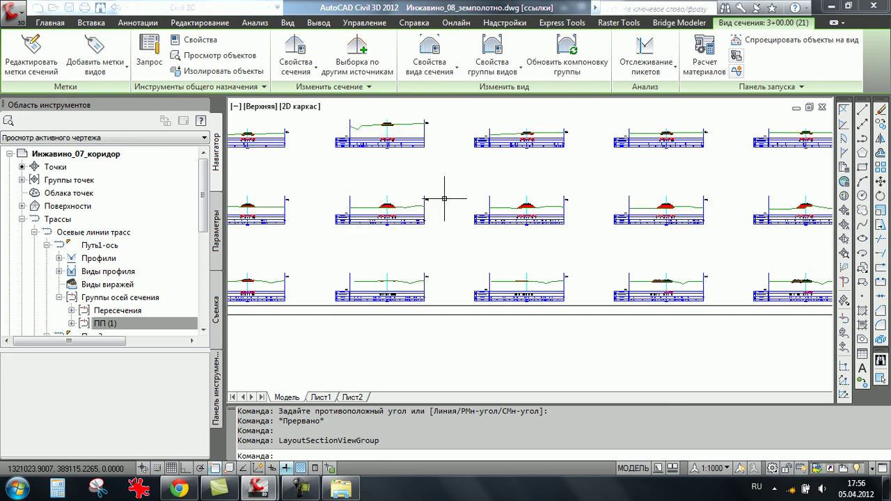
scroll(457, 324, down, 3)
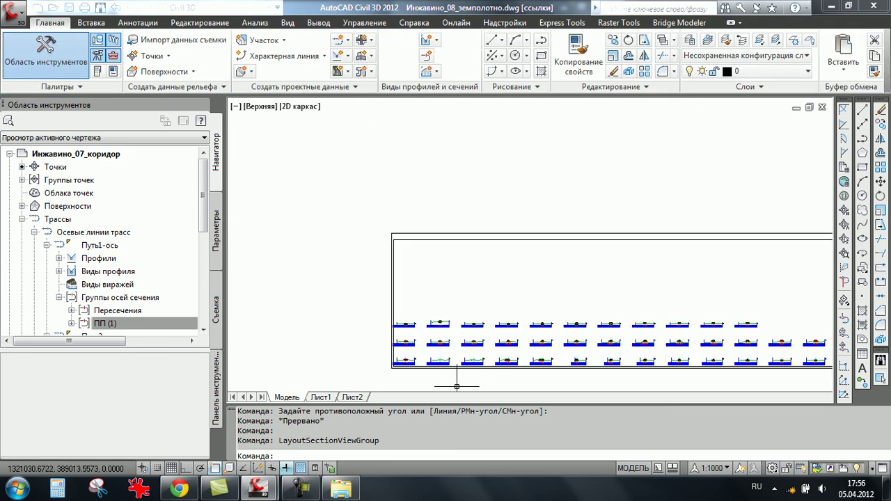
scroll(453, 361, up, 2)
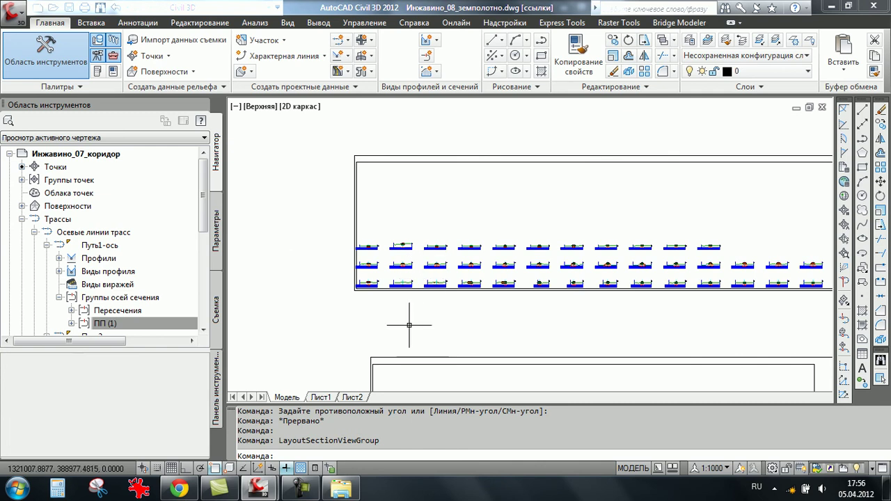
scroll(403, 212, down, 3)
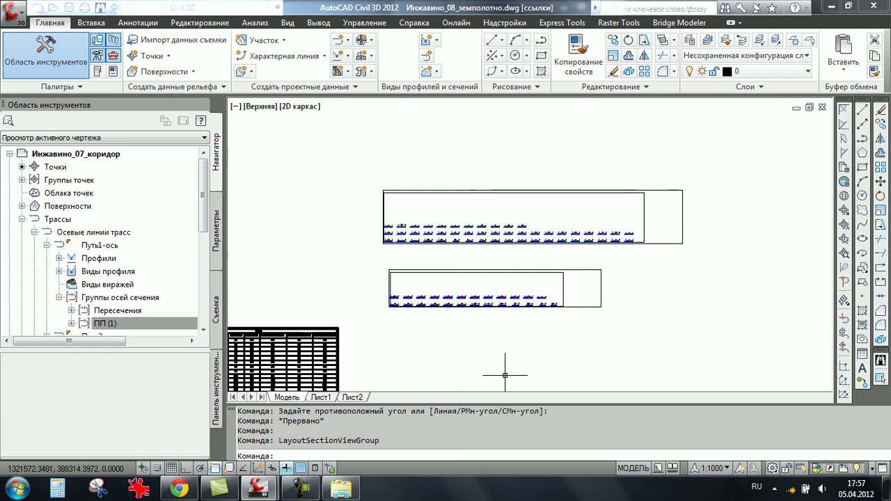
- Browse drive LAB (E:) into the Works folder, skipping the drive error check
click(341, 488)
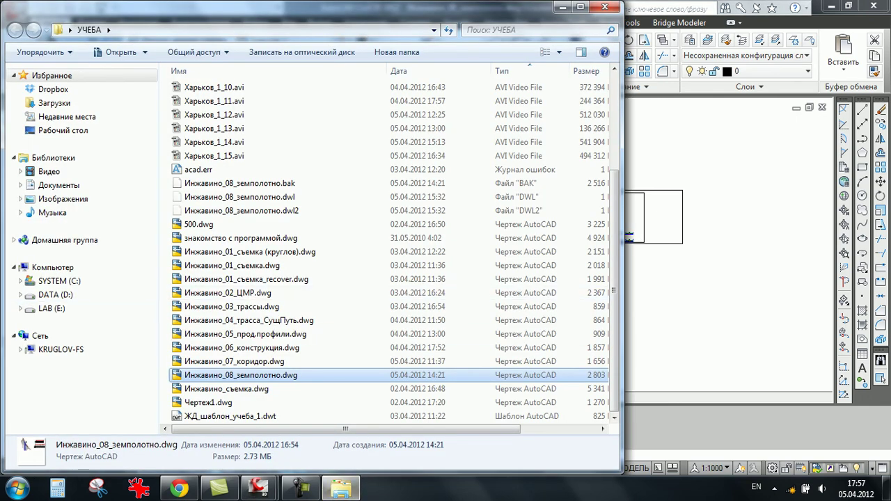
click(52, 308)
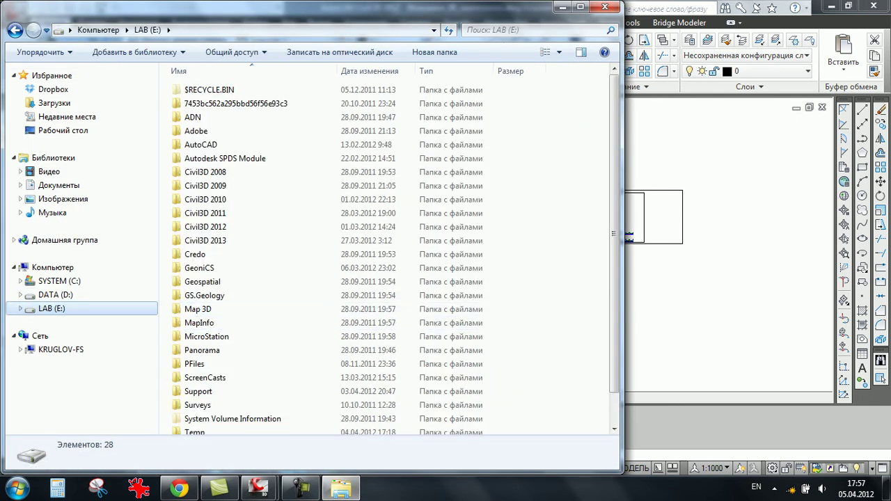
scroll(348, 310, down, 1)
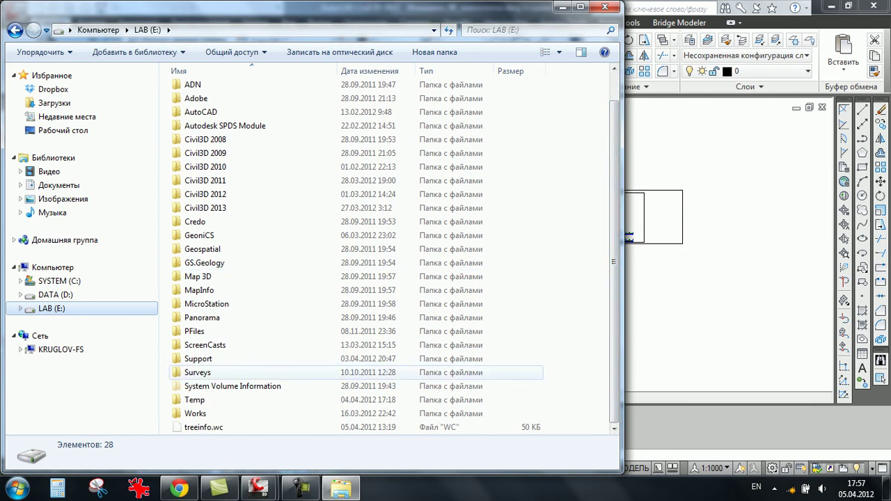
double_click(195, 414)
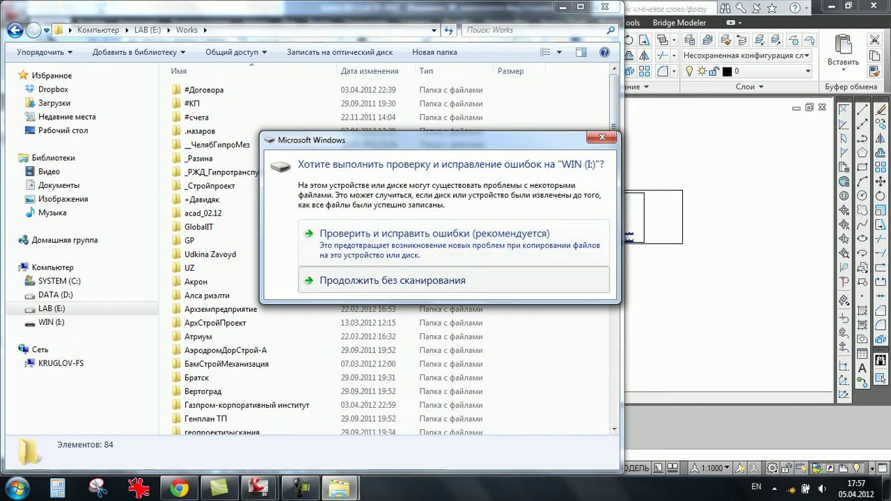
click(390, 336)
- Open the sheet template from WIN (I:) > CIVIL3D ТРАНСЮЖСТРОЙ-ПРОЕКТ > 3. ПАКЕТ АДАПТАЦИИ ДЛЯ ЖД > 3.1.Шаблоны
click(50, 322)
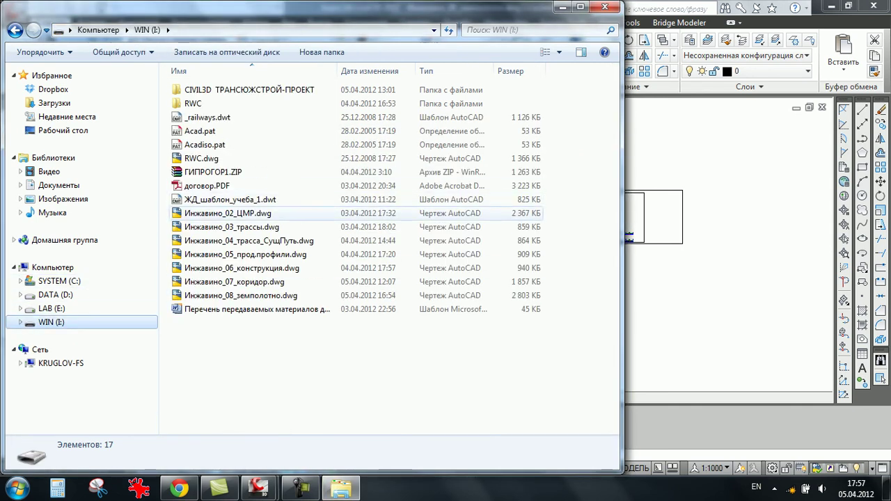
click(208, 103)
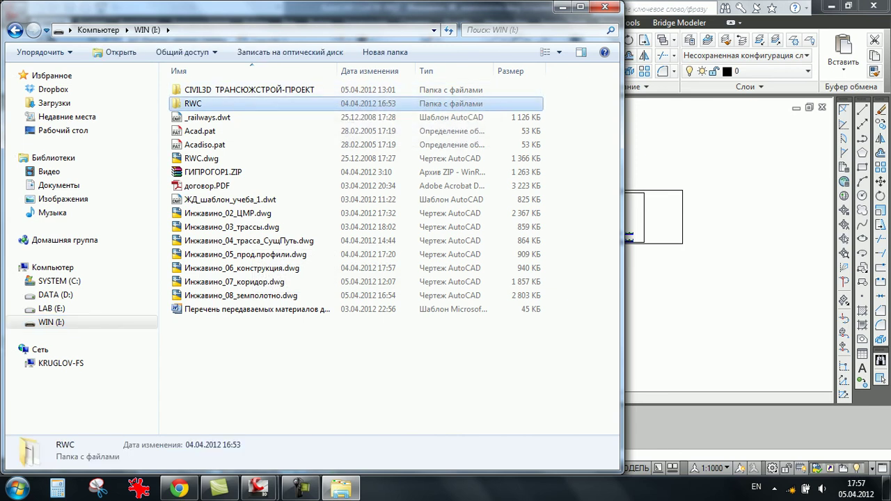
double_click(236, 89)
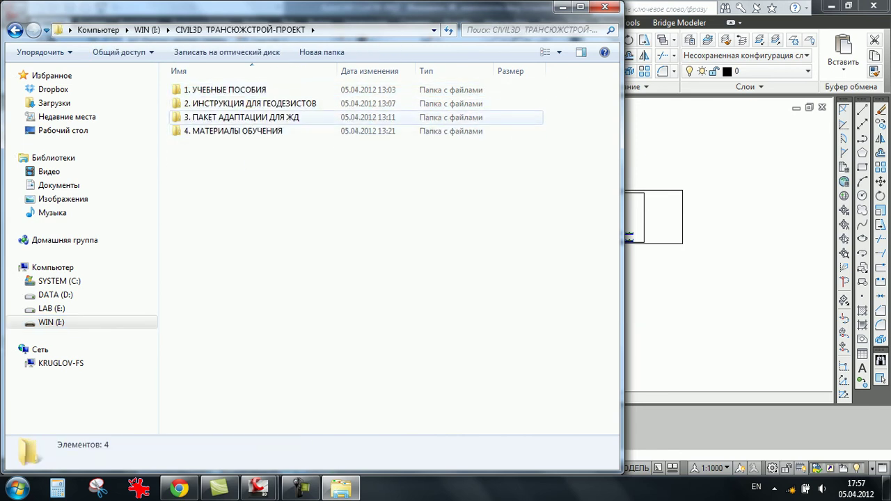
double_click(237, 117)
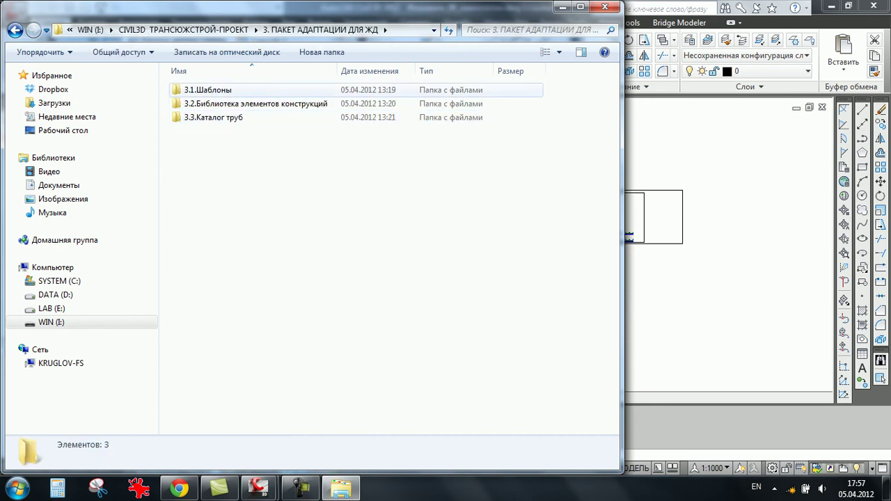
double_click(208, 90)
double_click(237, 117)
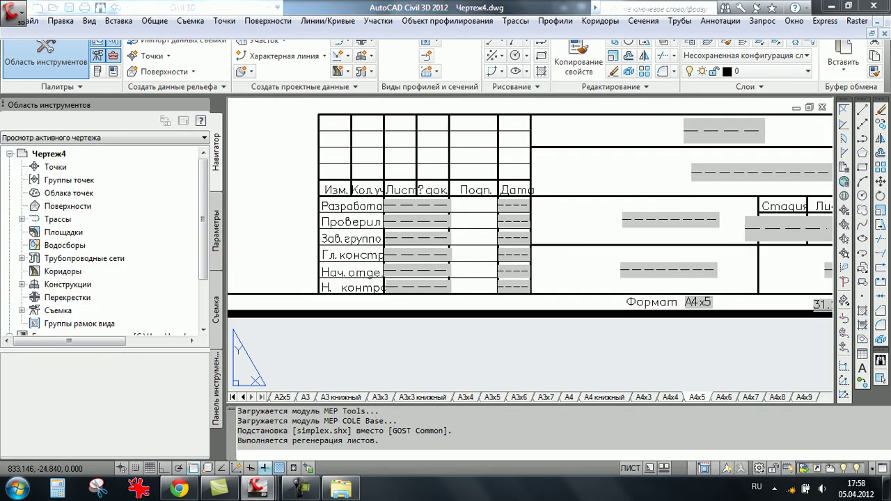
- Switch to the А3х5 sheet layout and zoom in on its title block
click(423, 396)
click(465, 396)
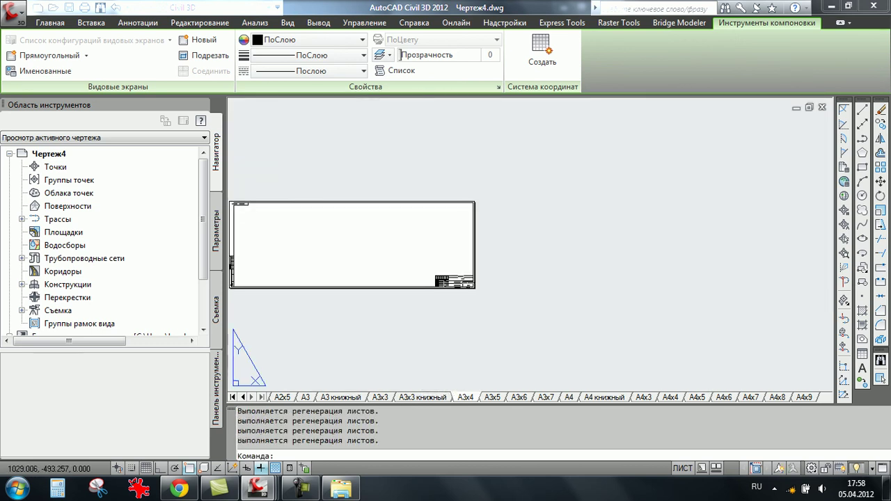
click(492, 397)
scroll(434, 269, up, 4)
scroll(456, 259, up, 4)
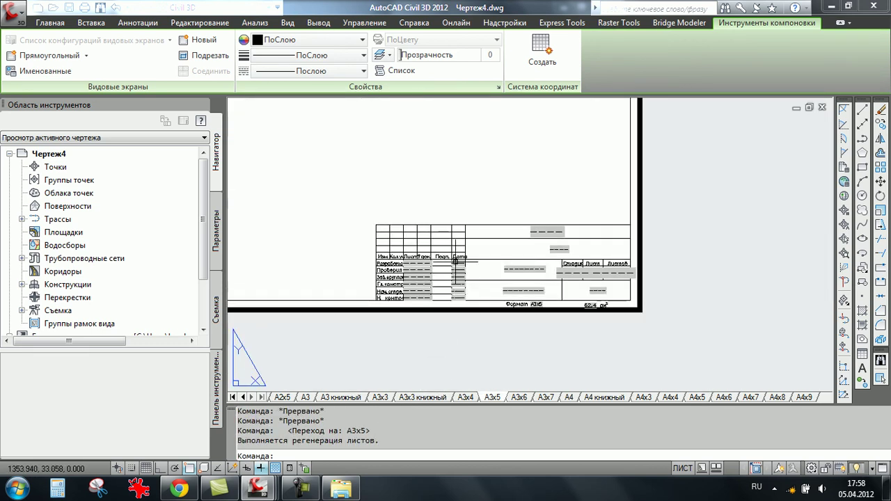
middle_drag(456, 259, 444, 185)
scroll(444, 182, down, 2)
scroll(444, 183, up, 3)
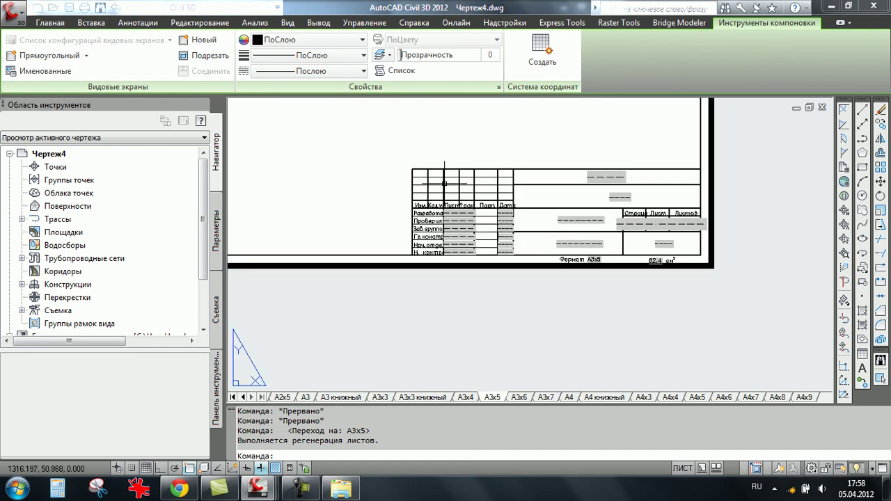
scroll(444, 183, down, 5)
scroll(507, 193, up, 3)
scroll(543, 208, down, 2)
scroll(568, 222, up, 4)
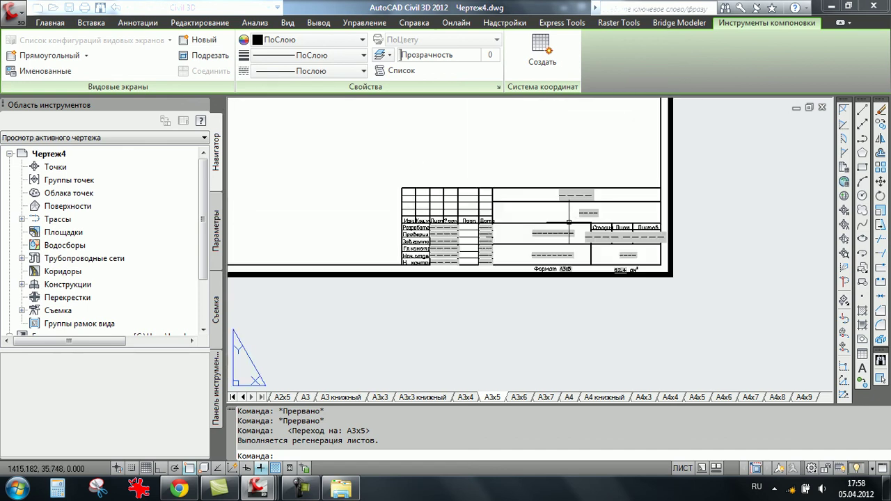
scroll(531, 184, up, 3)
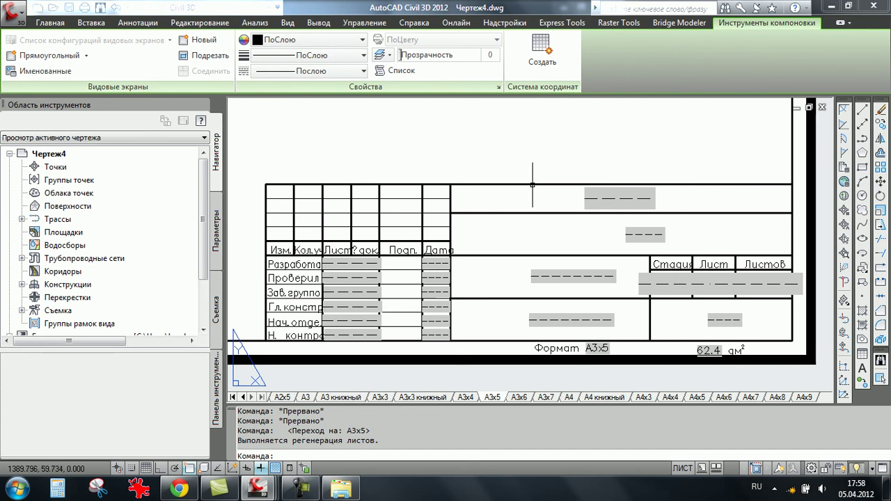
- Open the Штамп Осн.комплектов чертежей title block in the attribute editor
click(533, 185)
scroll(578, 233, down, 4)
scroll(582, 240, up, 5)
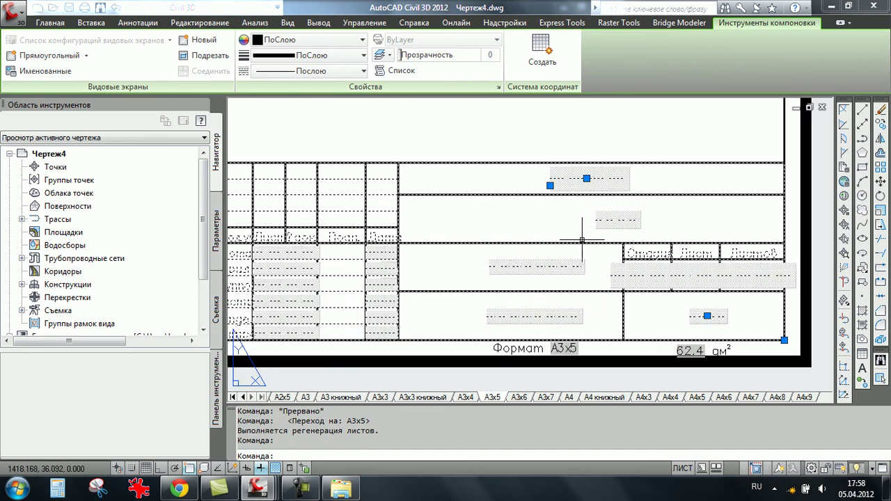
right_click(580, 222)
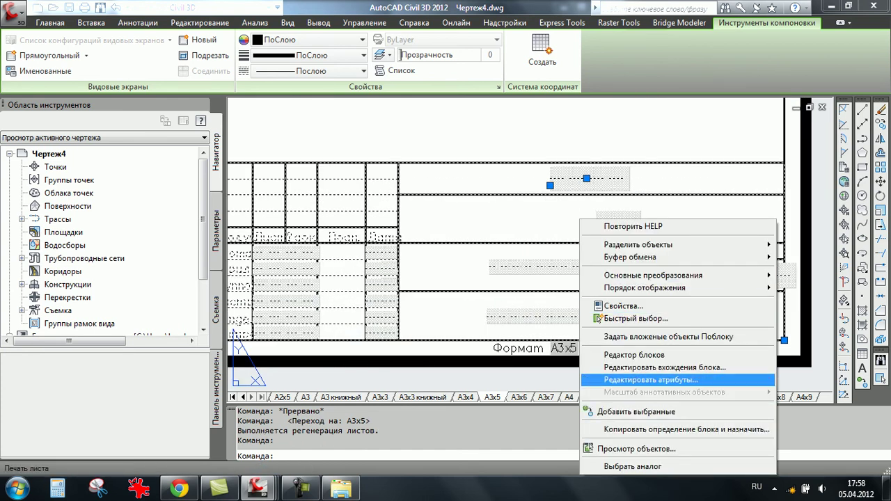
click(651, 380)
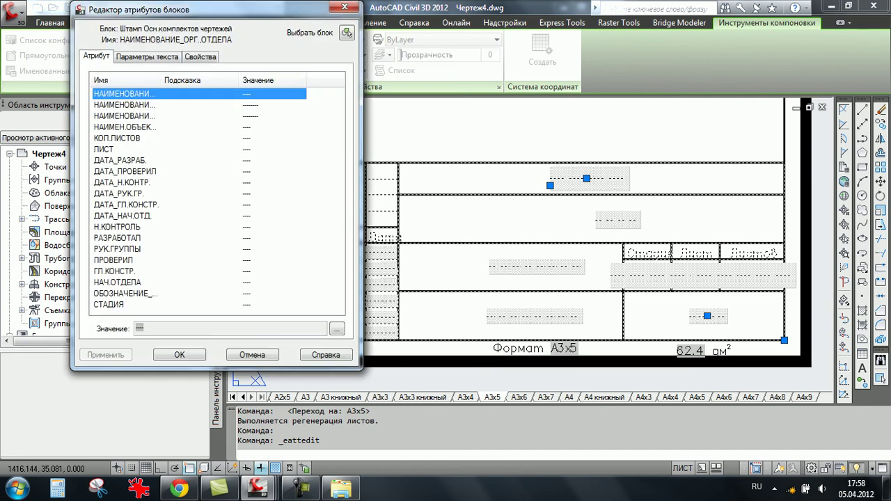
- Set the title block's СТАДИЯ attribute to П and confirm the edit
click(147, 56)
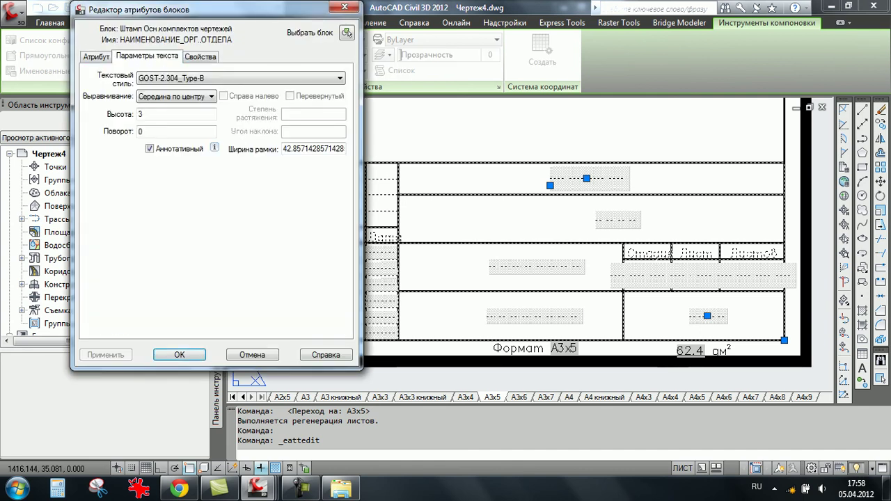
key(ctrl+Tab)
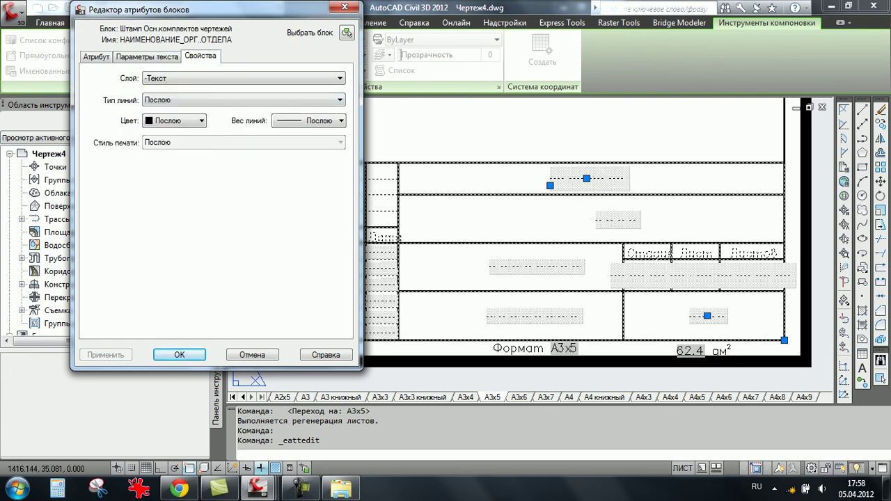
key(ctrl+Tab)
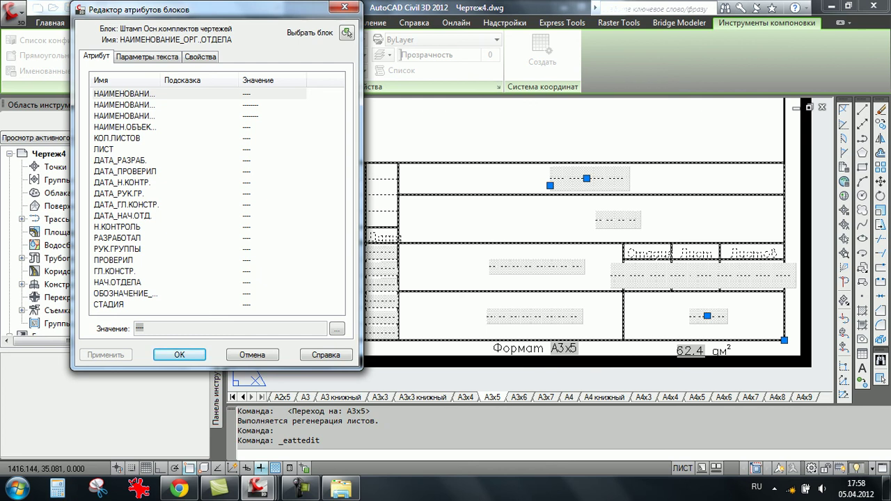
click(104, 149)
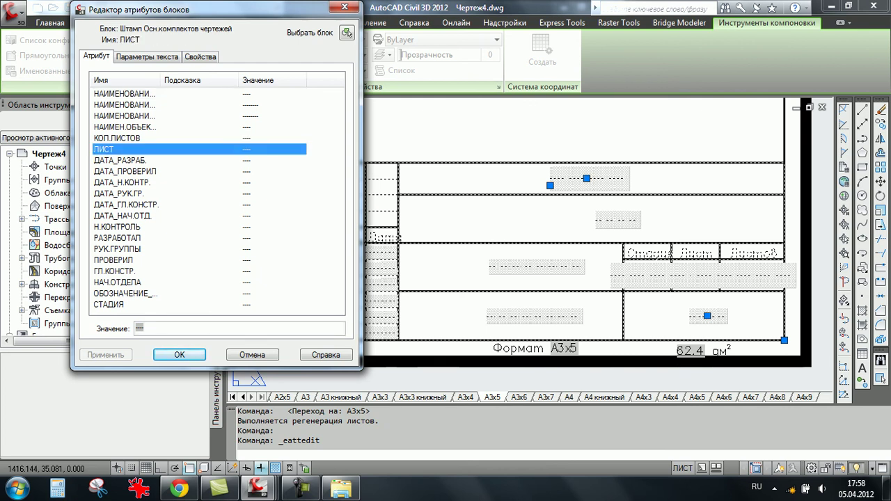
click(108, 305)
key(Tab)
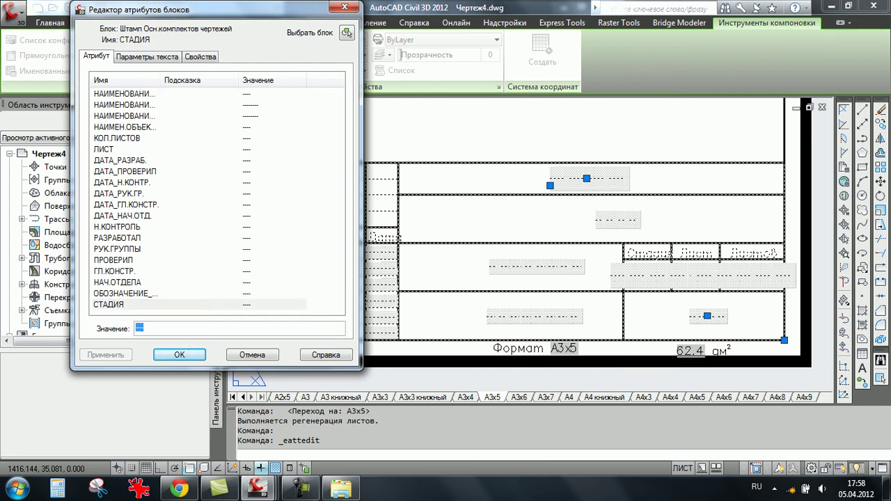
text(П)
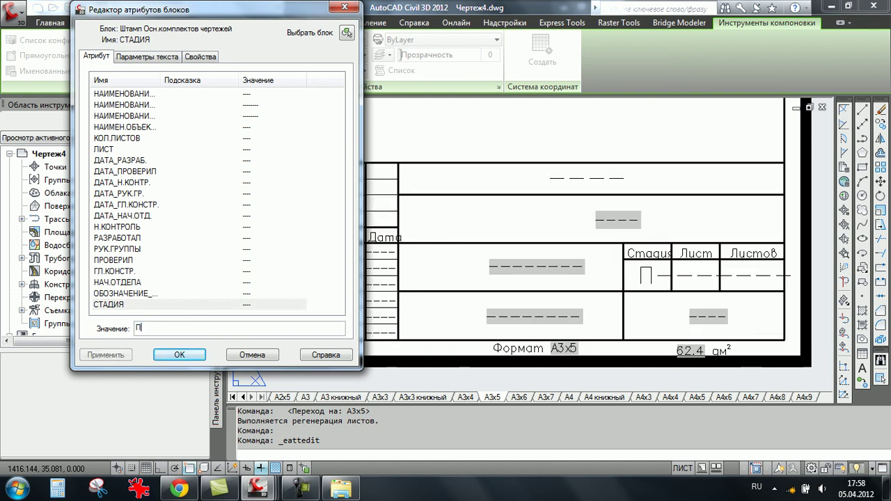
click(179, 354)
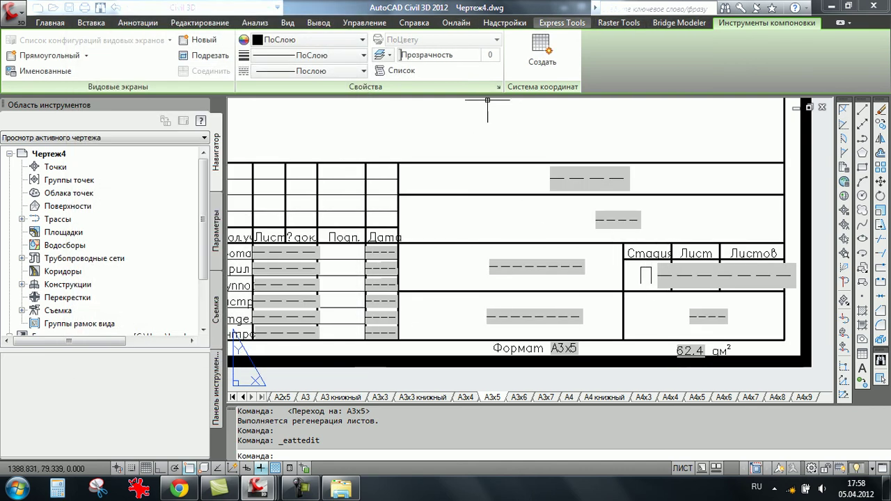
- Show the Express Tools commands, zoom the sheet, and close drawing Чертеж4
click(561, 23)
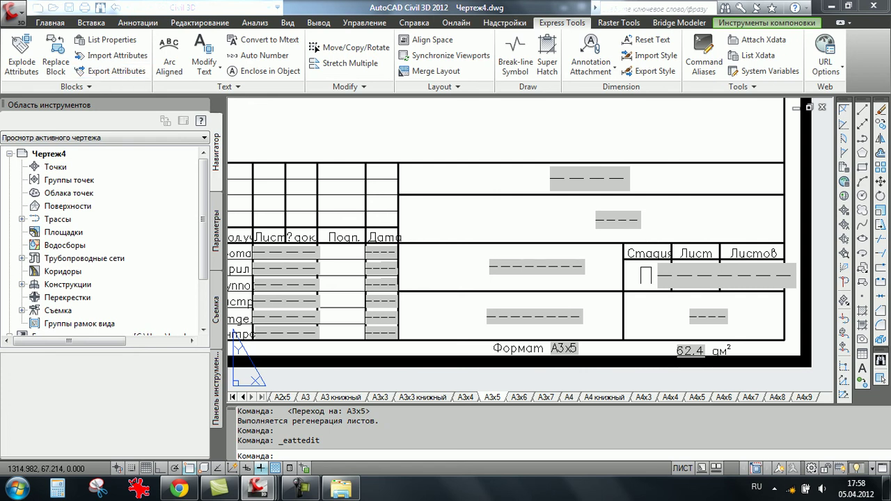
scroll(349, 209, down, 5)
scroll(350, 209, up, 2)
scroll(390, 229, up, 2)
scroll(431, 244, down, 3)
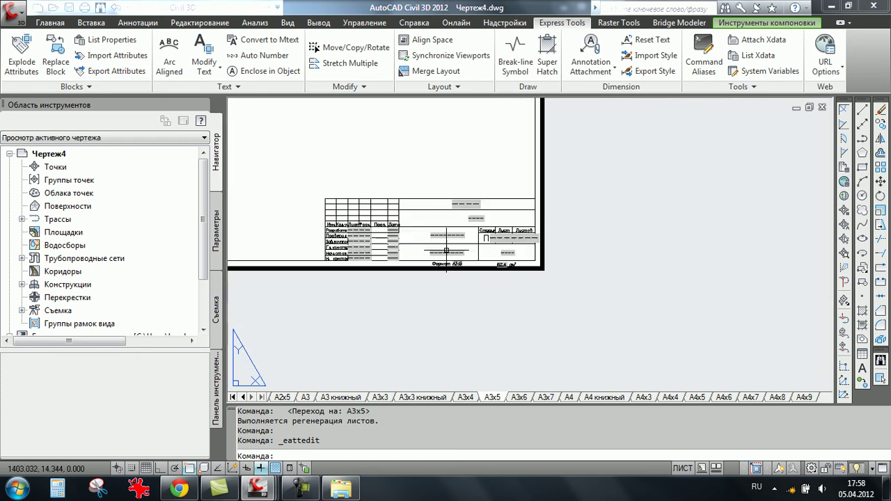
scroll(446, 249, down, 1)
click(821, 107)
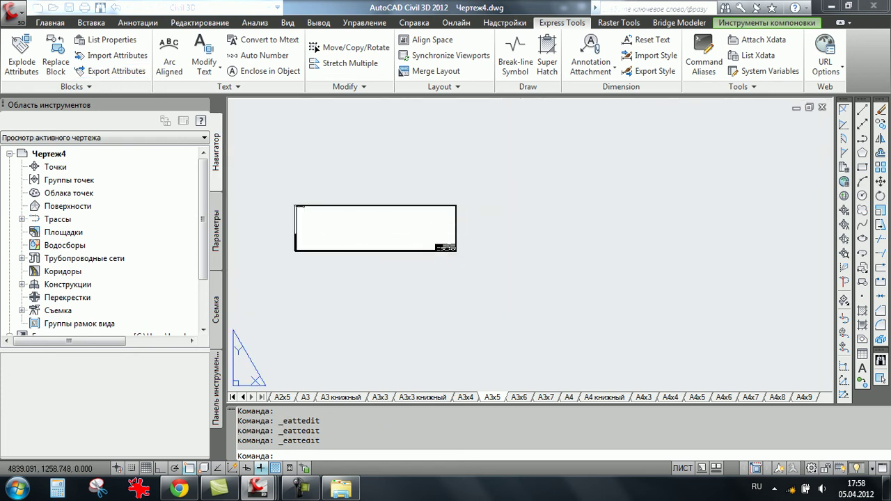
- Discard Чертеж4's changes and browse LAB (E:) into Autodesk SPDS Module's distr folder
click(455, 272)
key(alt+Tab)
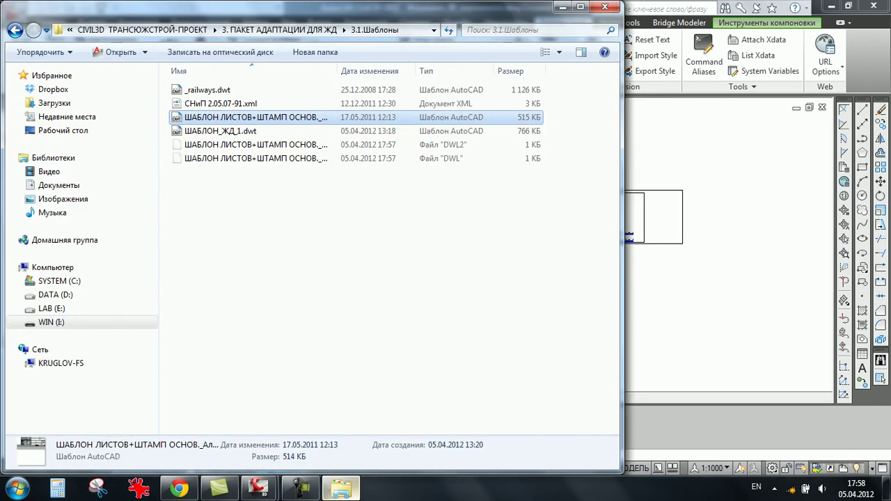
click(52, 308)
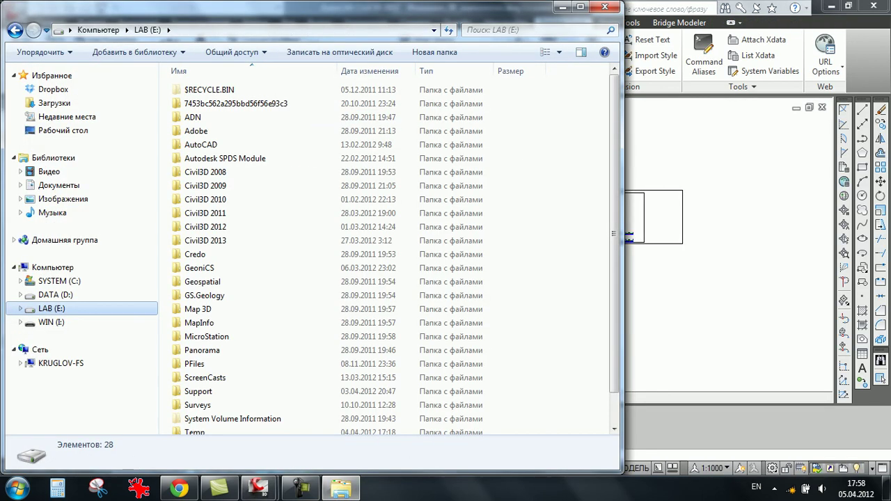
double_click(224, 158)
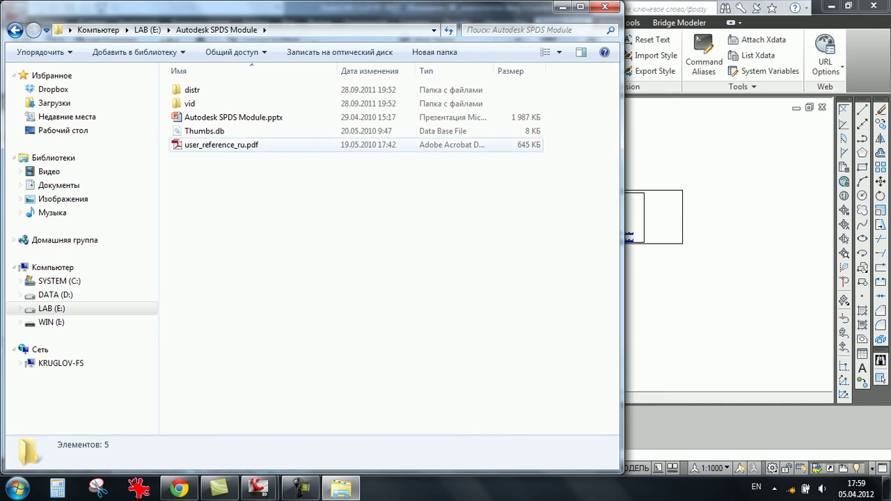
double_click(192, 89)
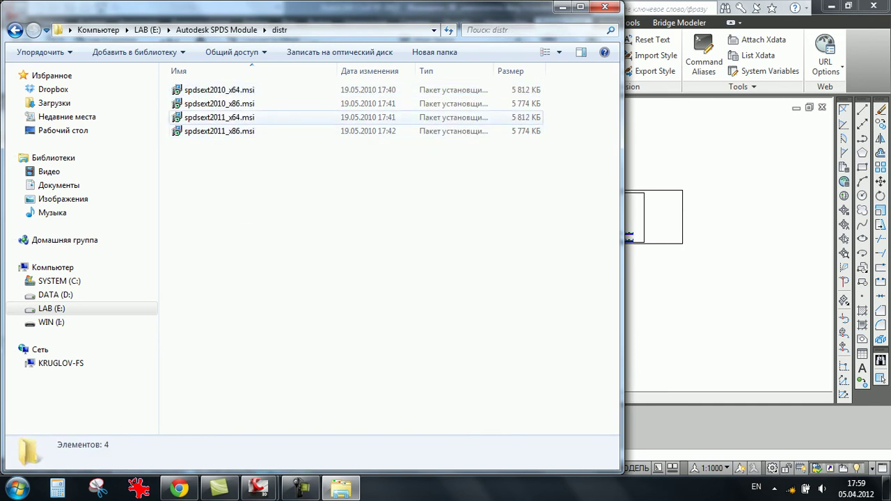
- Return to the Autodesk SPDS Module folder and open Autodesk SPDS Module.pptx
key(BackSpace)
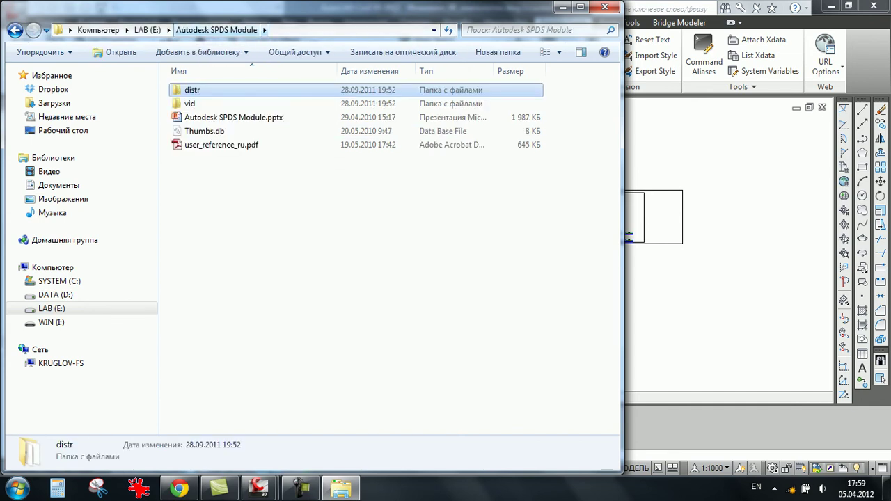
key(BackSpace)
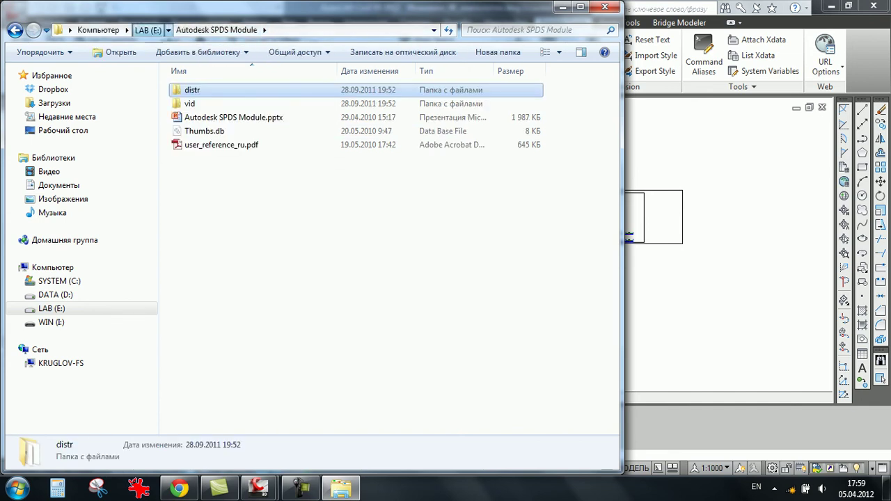
key(Return)
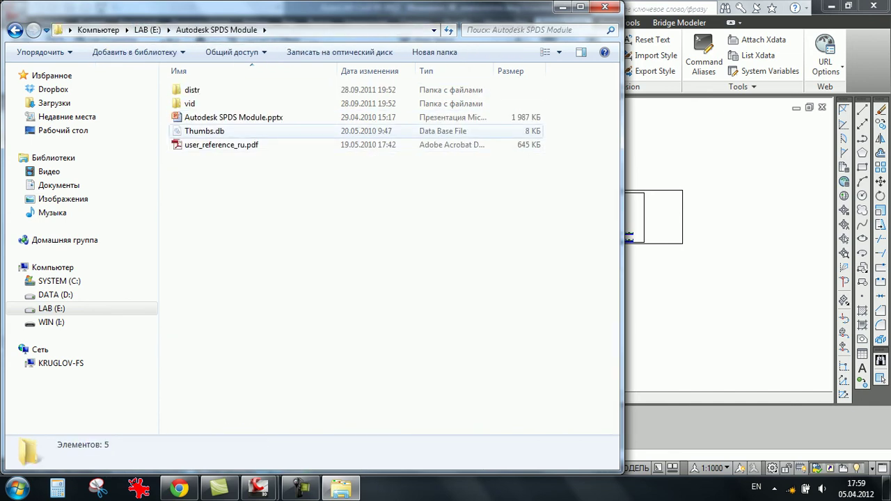
double_click(233, 117)
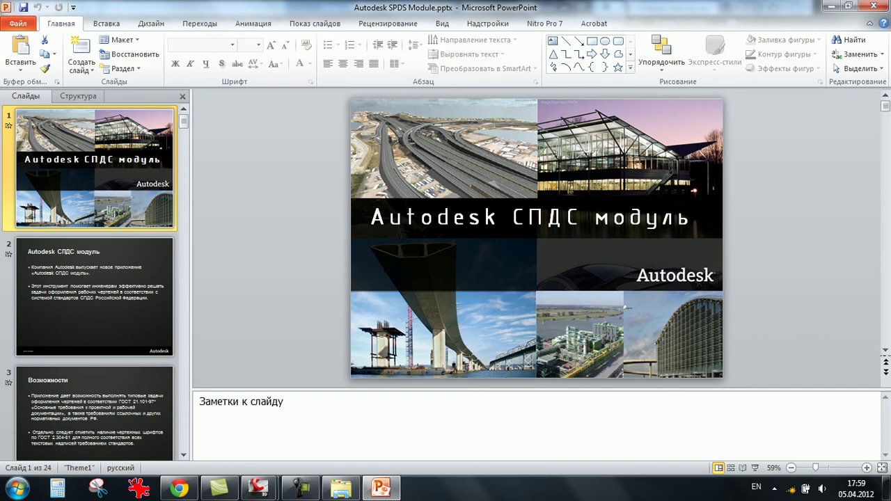
- Step through slides 12 Выноски, 13, 17, 22 Линии ГОСТ and 23 in the Slides pane
mouse_move(183, 120)
mouse_down()
mouse_move(183, 195)
mouse_move(183, 179)
mouse_up()
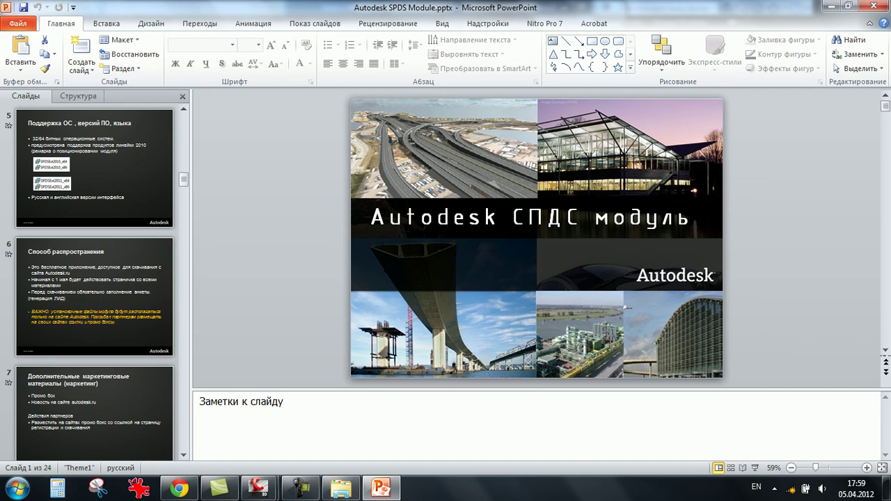
scroll(94, 295, down, 3)
scroll(94, 296, down, 4)
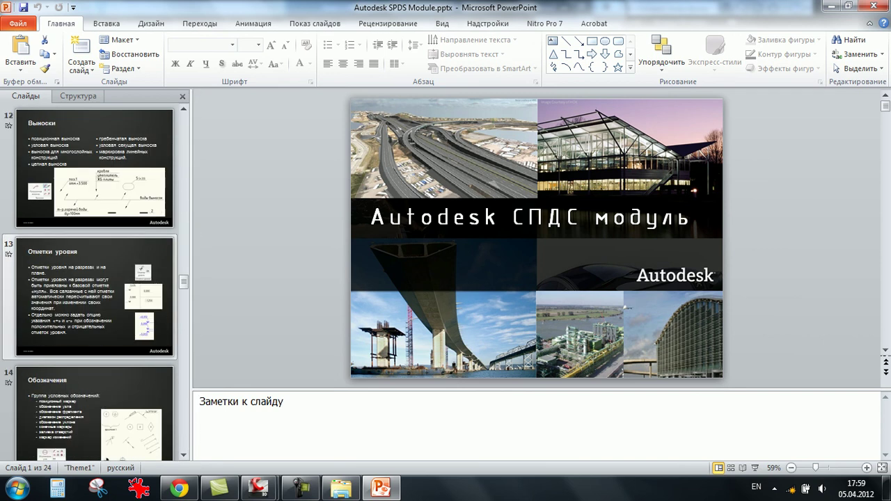
click(94, 168)
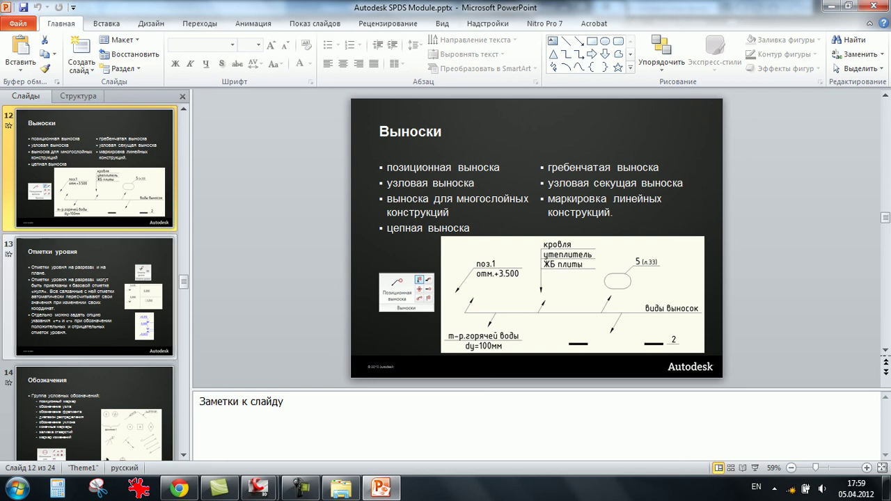
click(94, 296)
scroll(94, 296, down, 4)
click(94, 296)
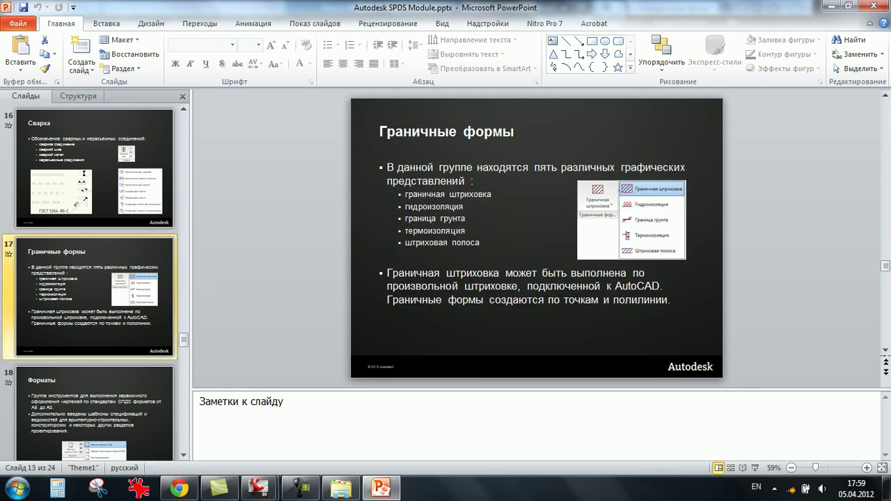
scroll(94, 296, down, 3)
scroll(93, 296, down, 3)
scroll(94, 296, up, 2)
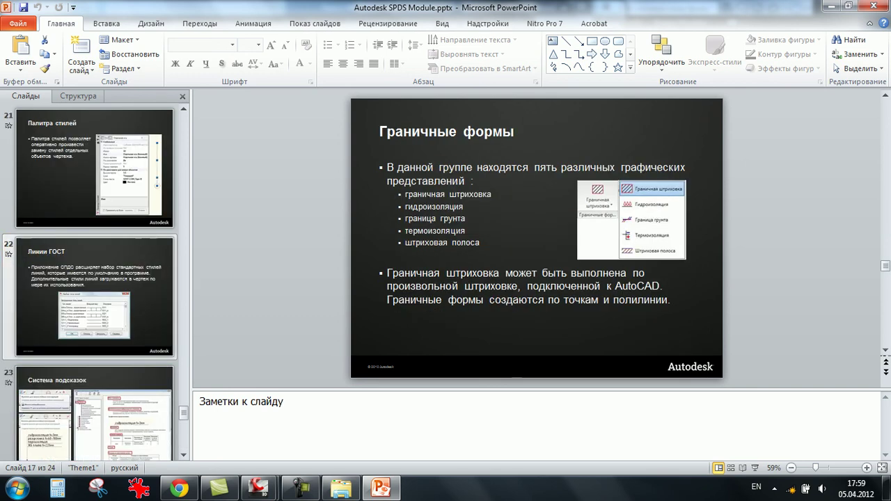
click(94, 296)
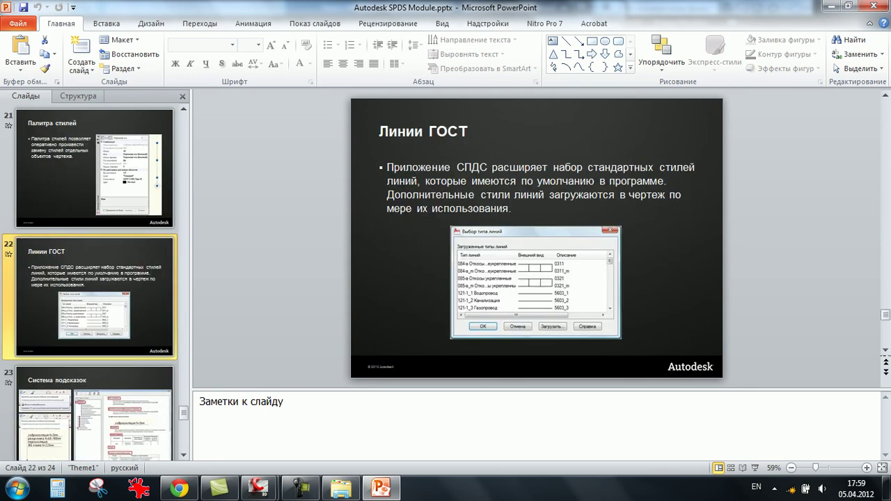
scroll(94, 295, down, 1)
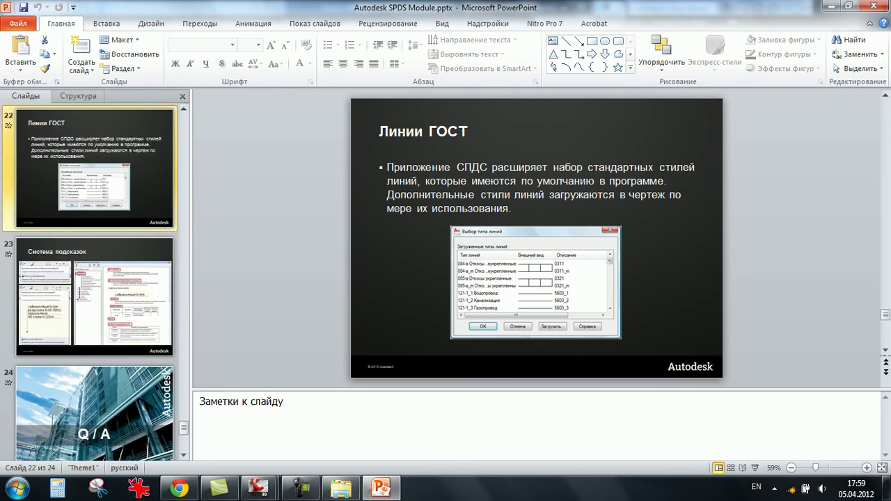
click(94, 296)
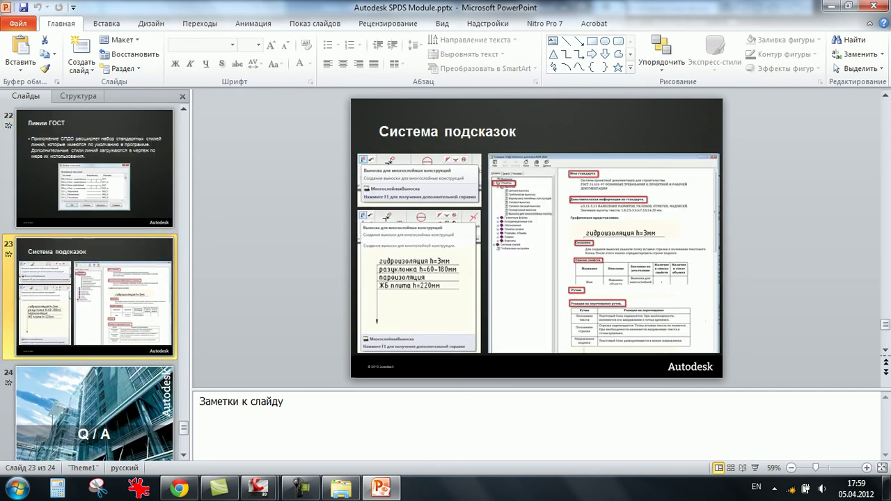
- View slides 20 and 18 Форматы at 100% zoom, then close PowerPoint
scroll(94, 295, down, 1)
scroll(94, 296, up, 3)
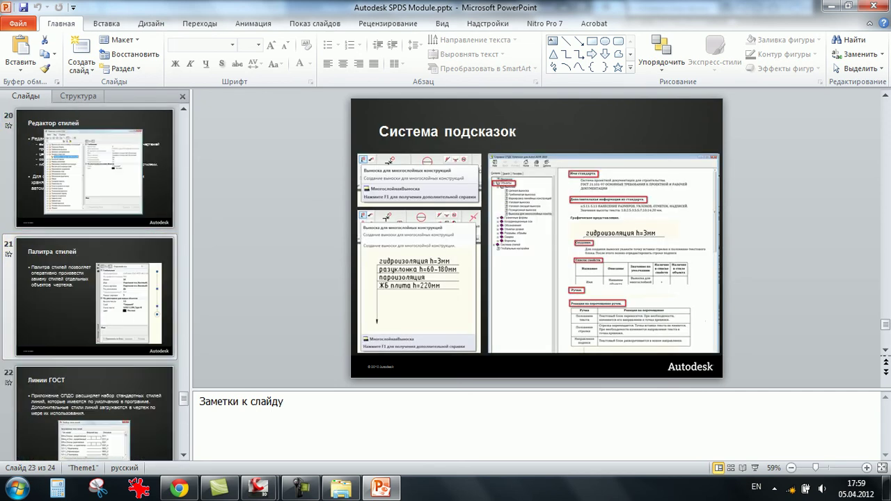
scroll(94, 296, up, 2)
scroll(94, 296, down, 2)
click(94, 167)
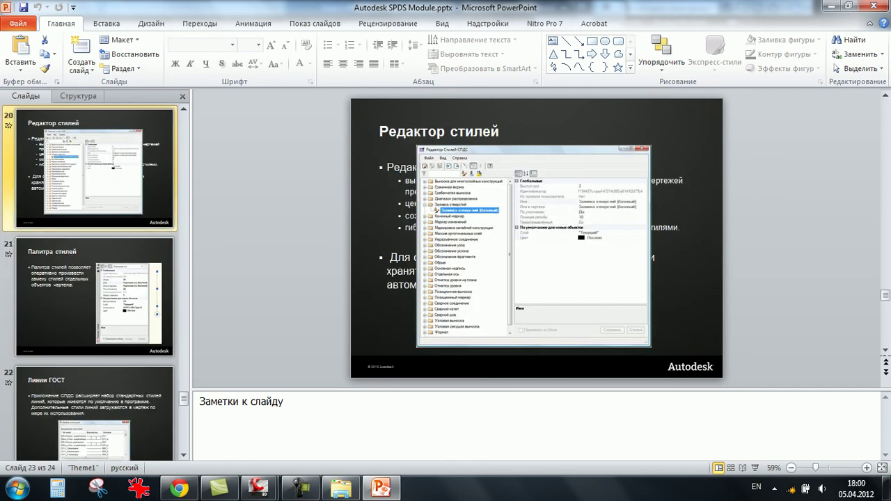
scroll(94, 296, up, 2)
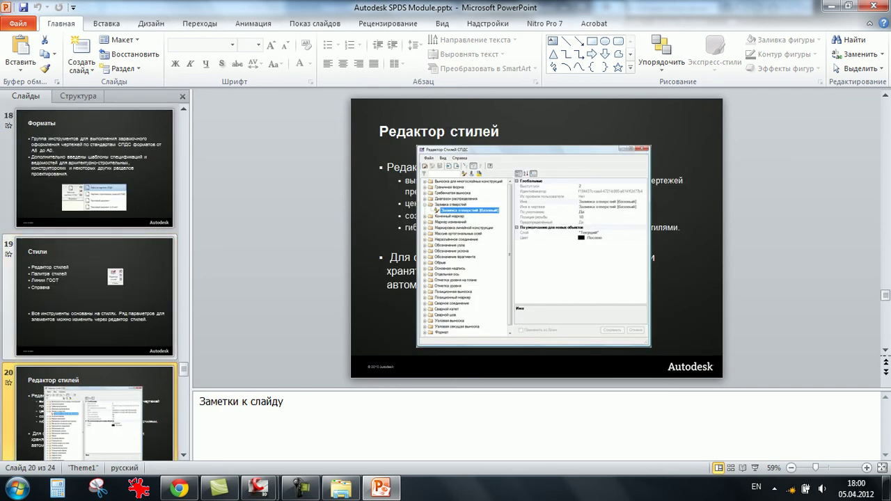
click(94, 167)
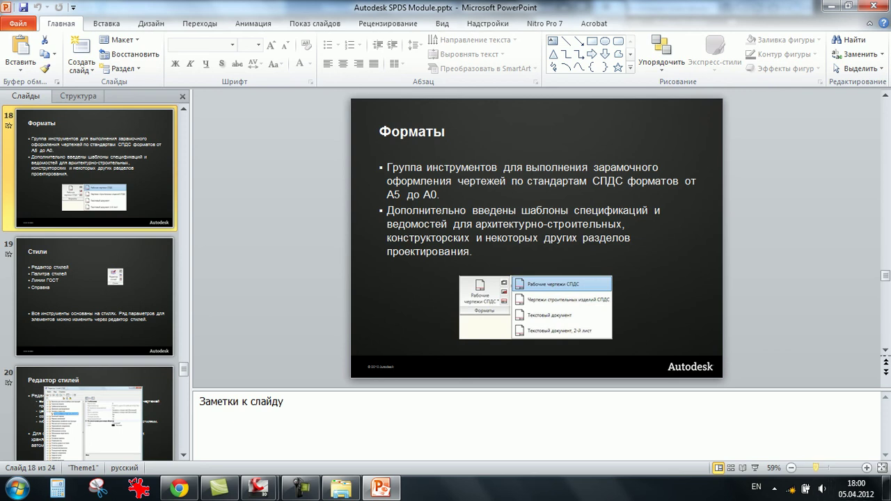
drag(815, 467, 828, 468)
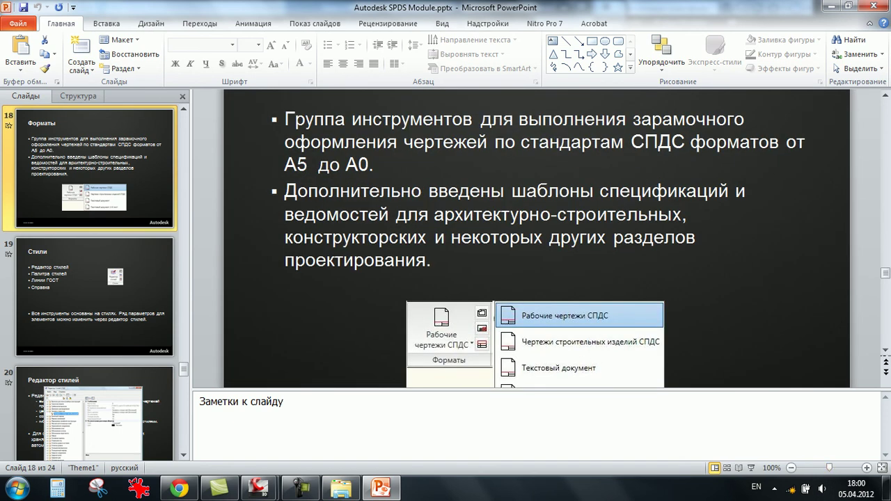
scroll(536, 236, down, 1)
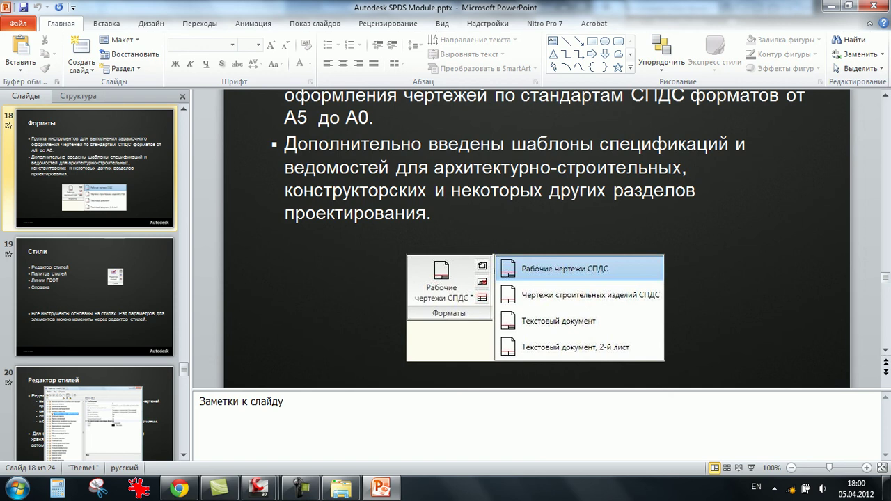
scroll(536, 237, up, 1)
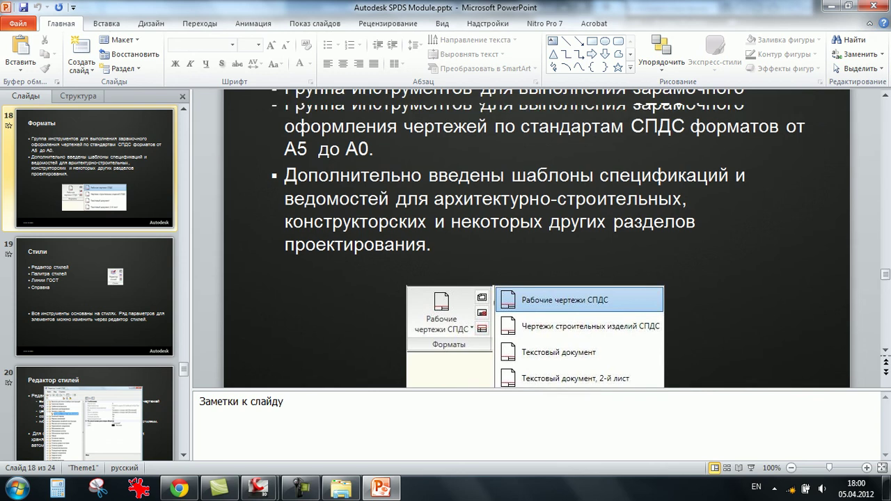
scroll(536, 237, up, 1)
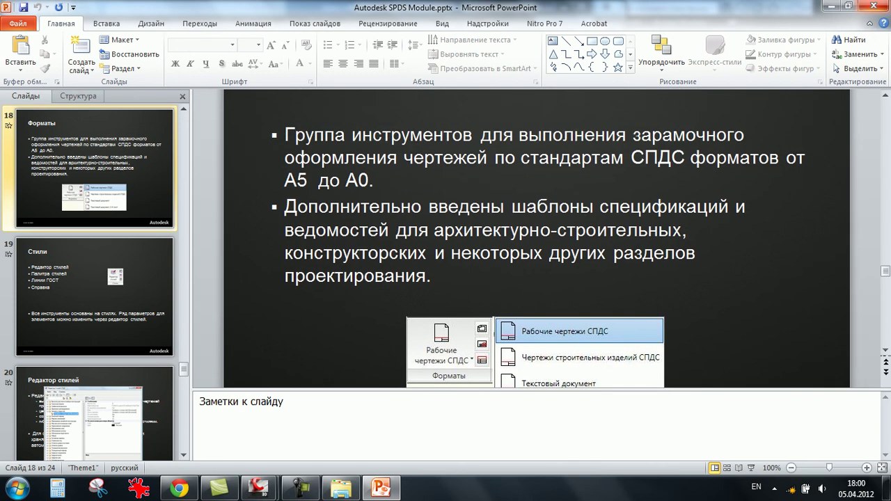
click(871, 6)
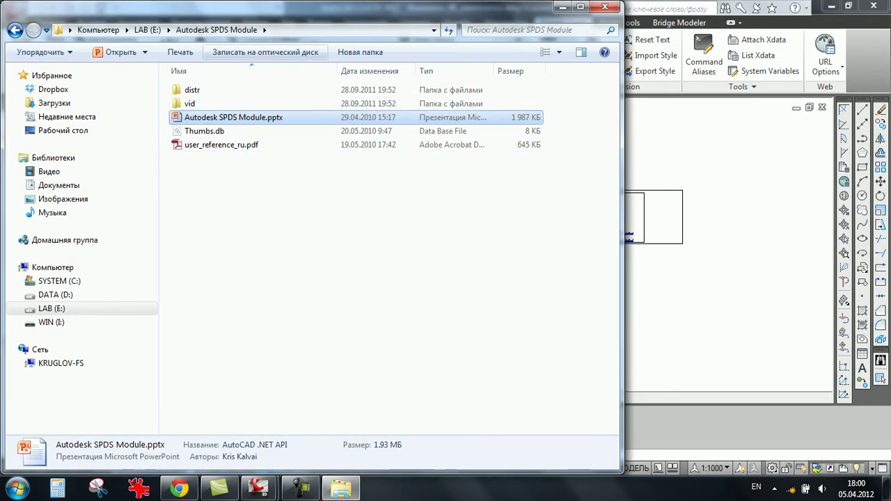
- Close Explorer to return to Инжавино_08_землполотно.dwg and zoom onto the cross-section views
click(148, 30)
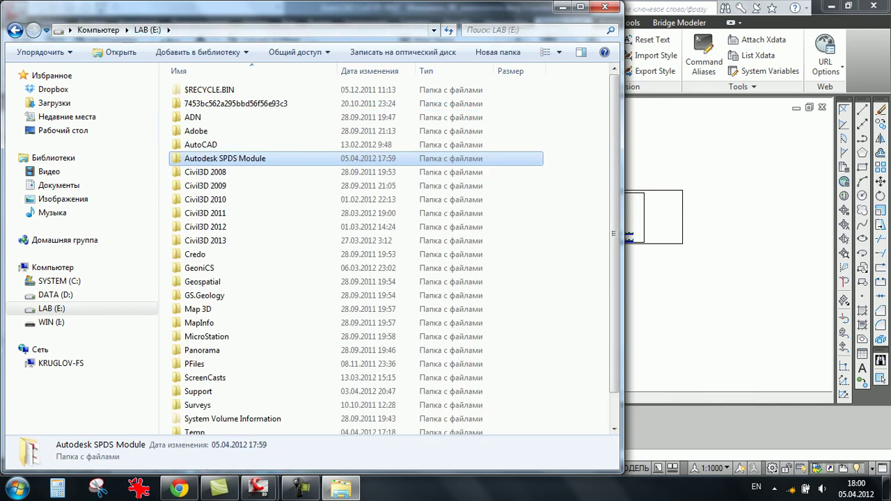
click(604, 6)
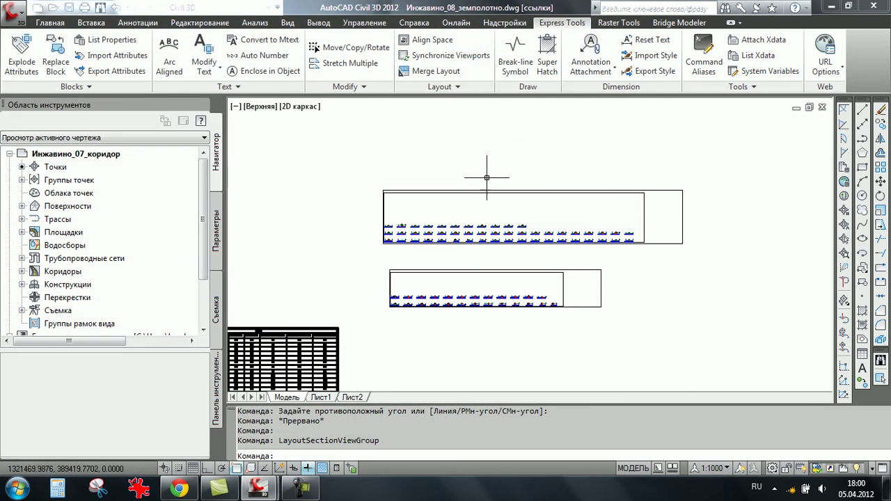
scroll(478, 175, down, 2)
scroll(503, 217, up, 3)
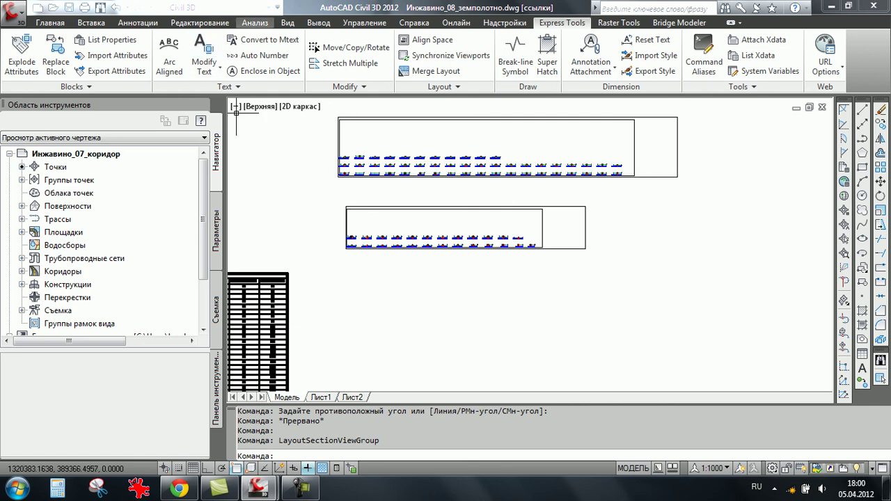
click(318, 22)
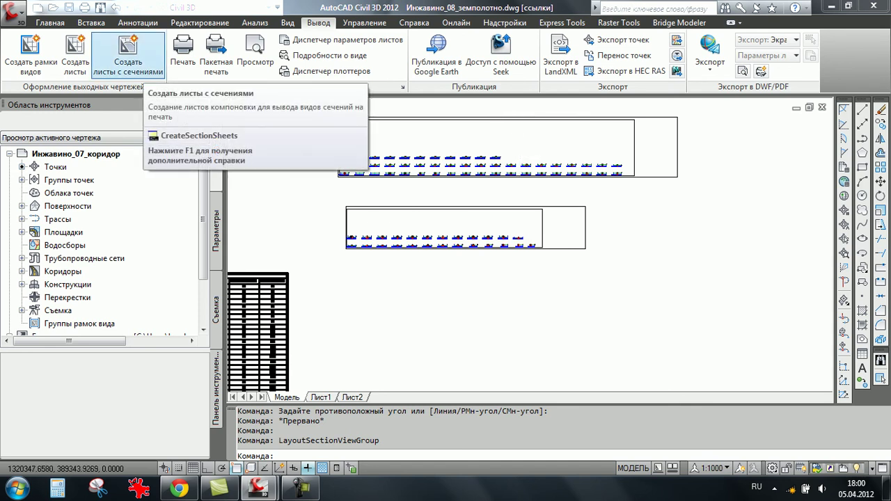
- Create section sheets with Создать листы с сечениями, accepting the settings and save prompts
click(127, 59)
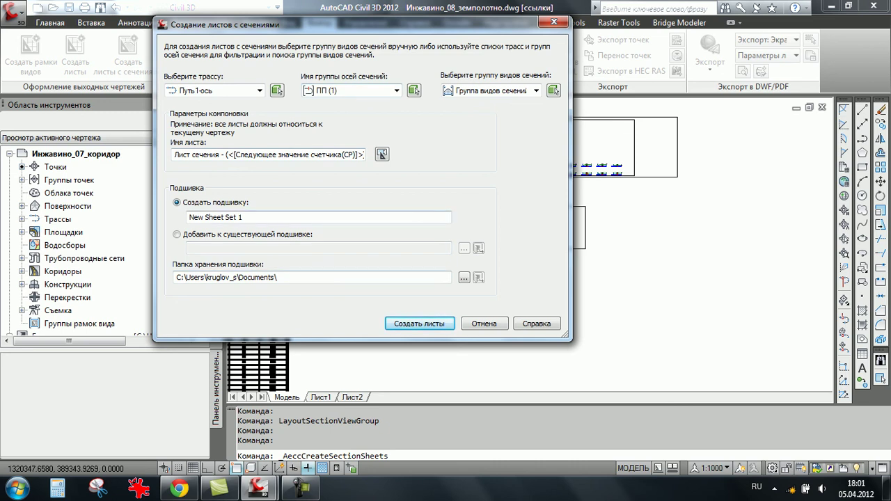
key(Return)
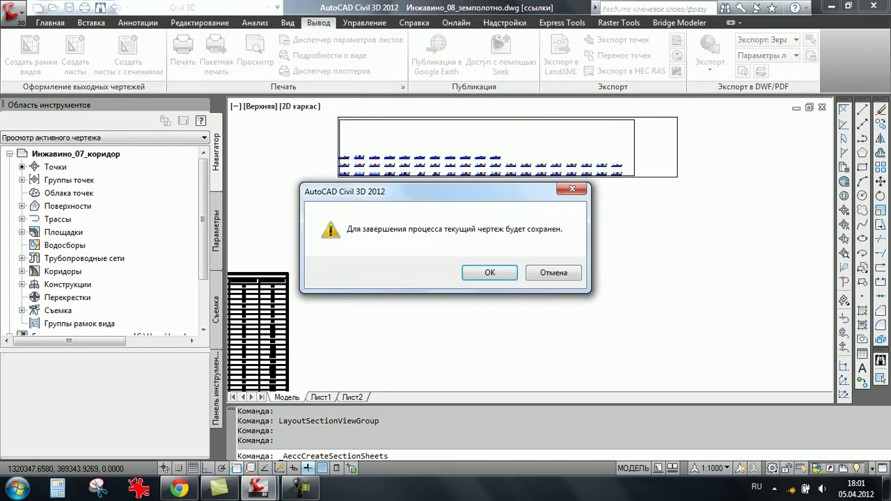
key(Return)
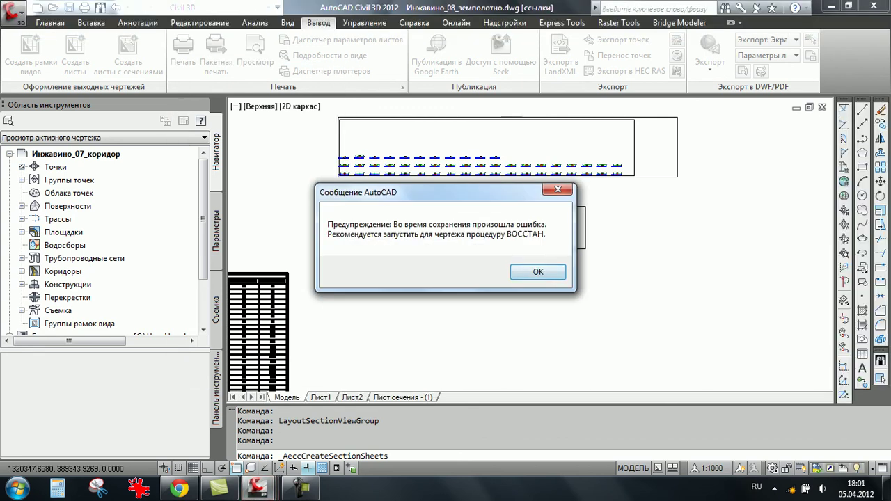
key(Return)
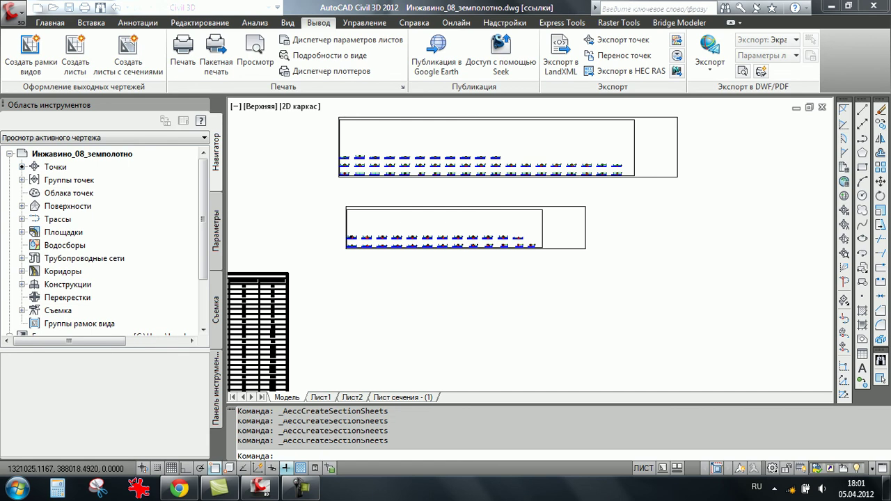
- Open the Лист сечения - (1) layout and explore its viewport, panning and fitting the sheet
click(403, 396)
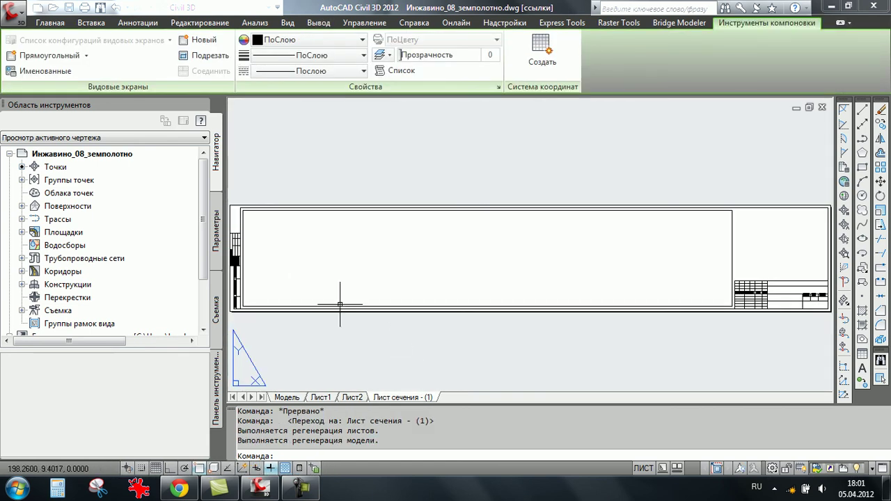
scroll(295, 257, up, 2)
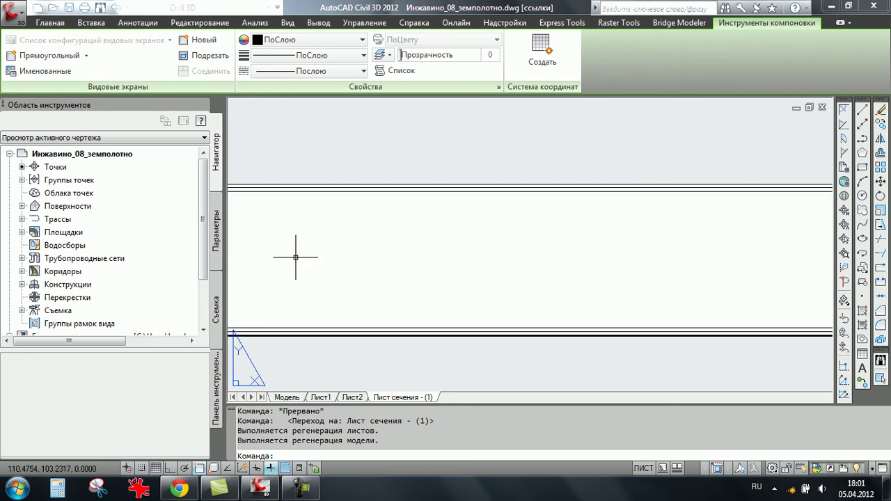
scroll(295, 257, down, 2)
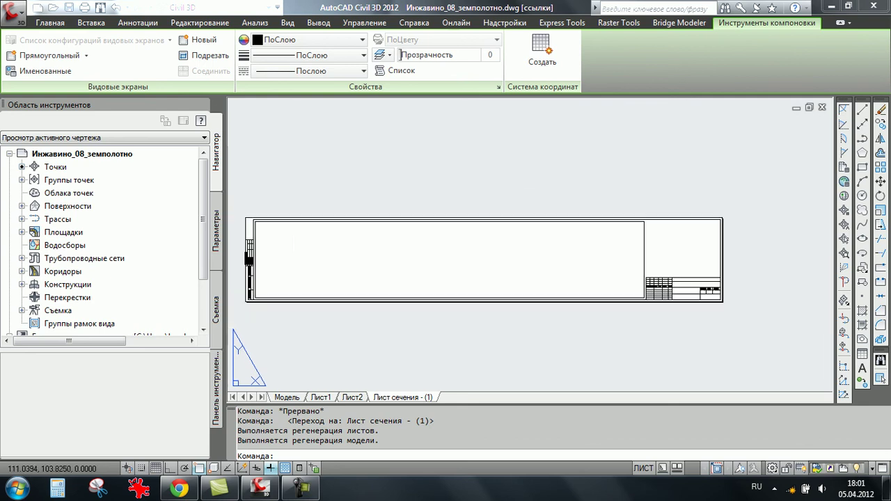
double_click(341, 320)
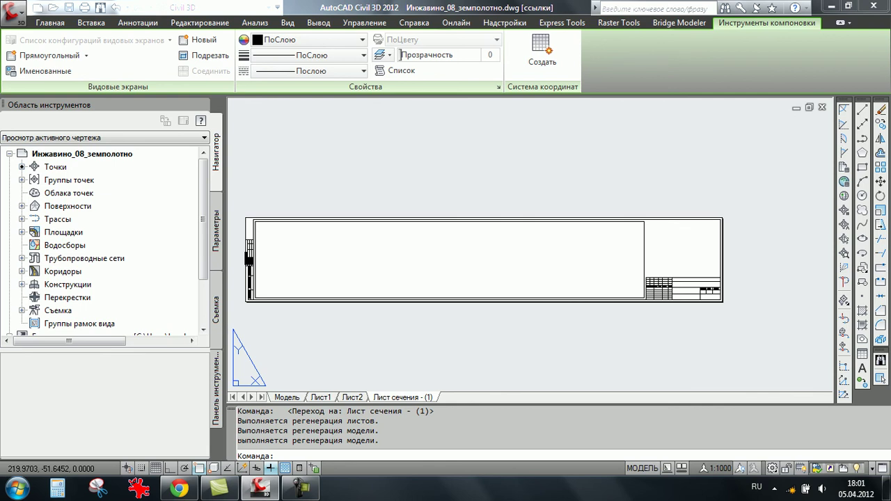
click(286, 397)
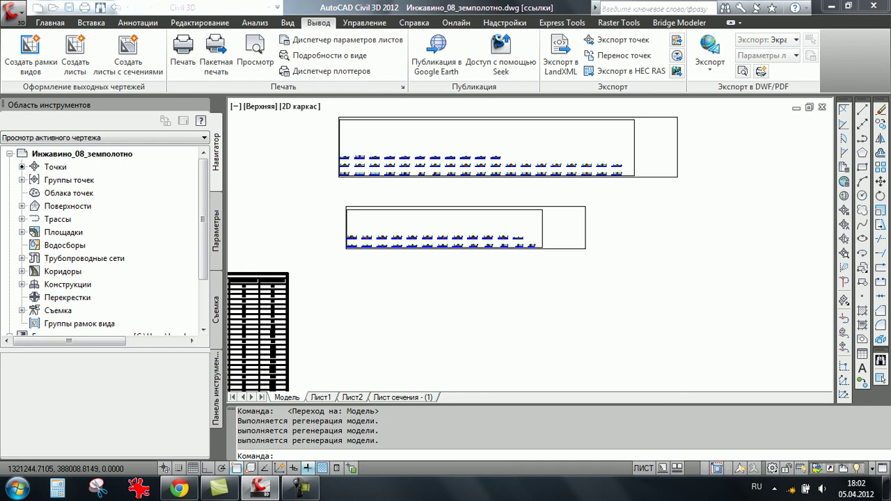
click(402, 397)
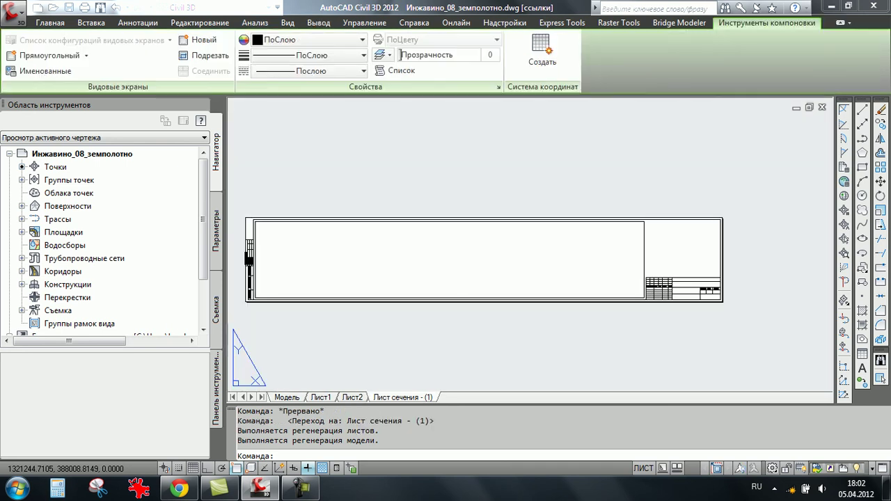
double_click(366, 262)
middle_drag(366, 262, 456, 261)
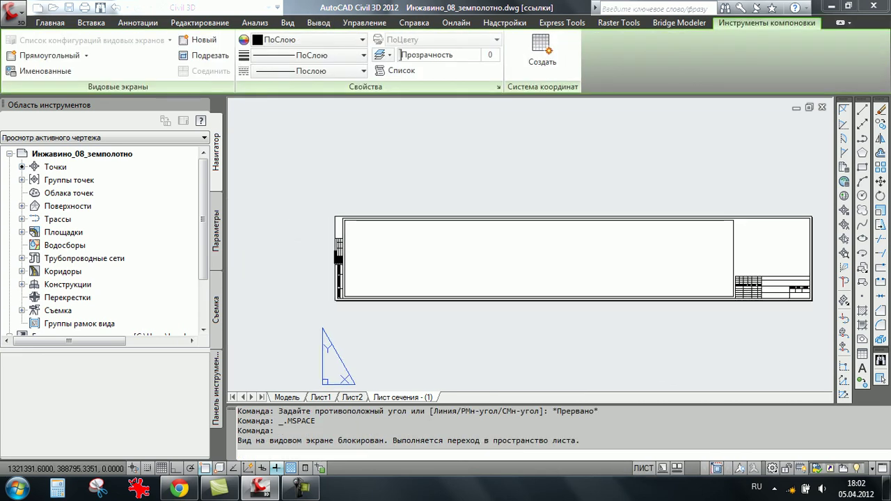
middle_click(449, 263)
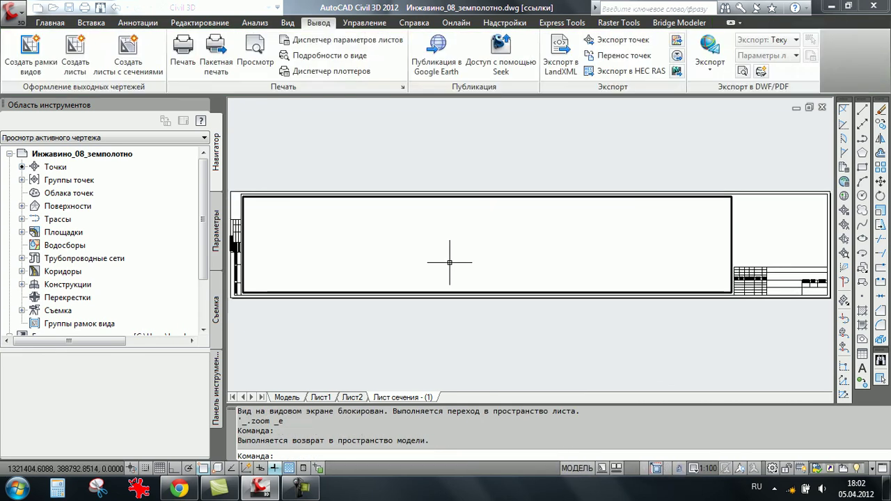
scroll(450, 262, down, 2)
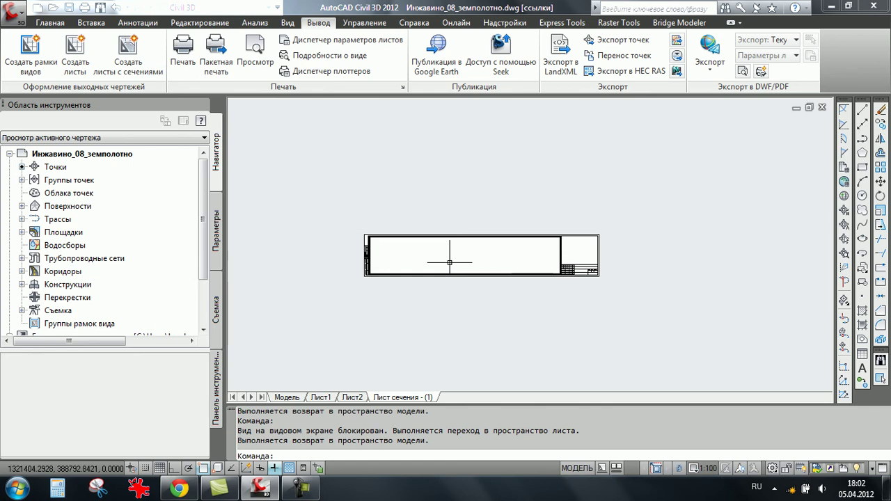
scroll(449, 262, up, 2)
click(445, 262)
click(441, 261)
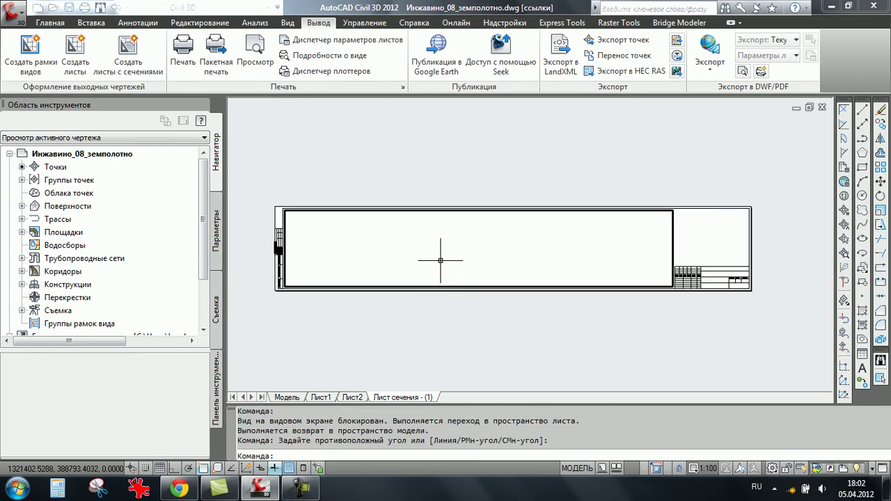
scroll(440, 260, down, 1)
- Cancel the sheet menu and pending commands, return to paper space, and select the viewport frame
right_click(420, 396)
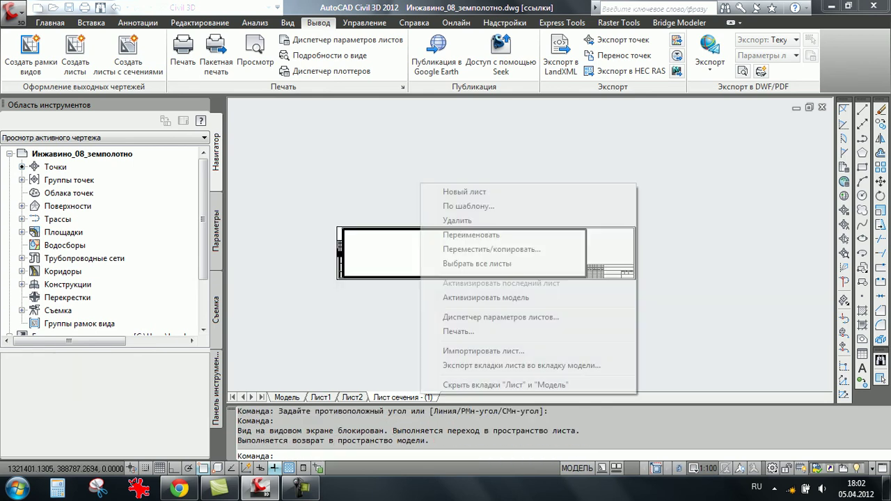
key(Escape)
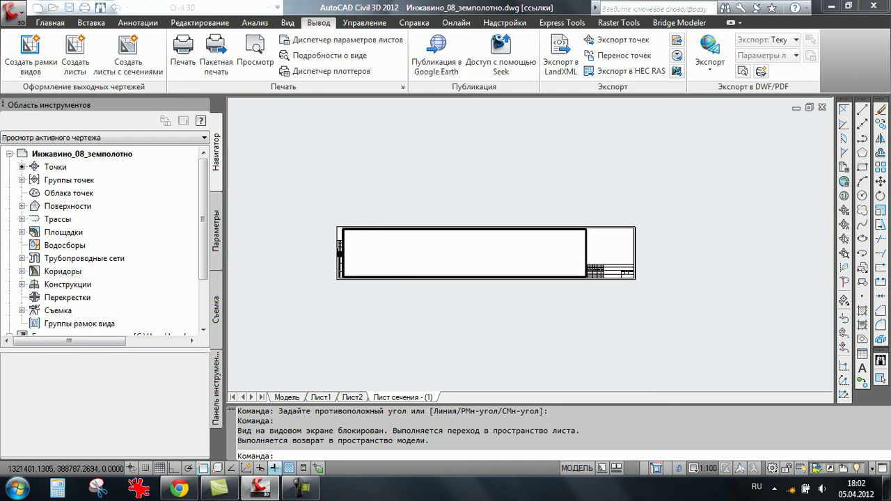
key(Escape)
text(ё)
key(Escape)
key(Escape)
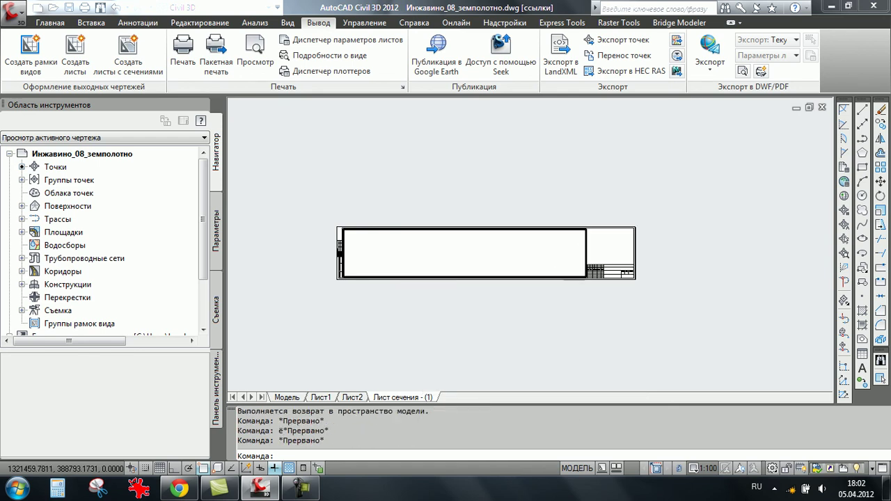
double_click(589, 255)
click(587, 255)
- Set the viewport's Показ блокированного property to Нет in Properties
right_click(553, 262)
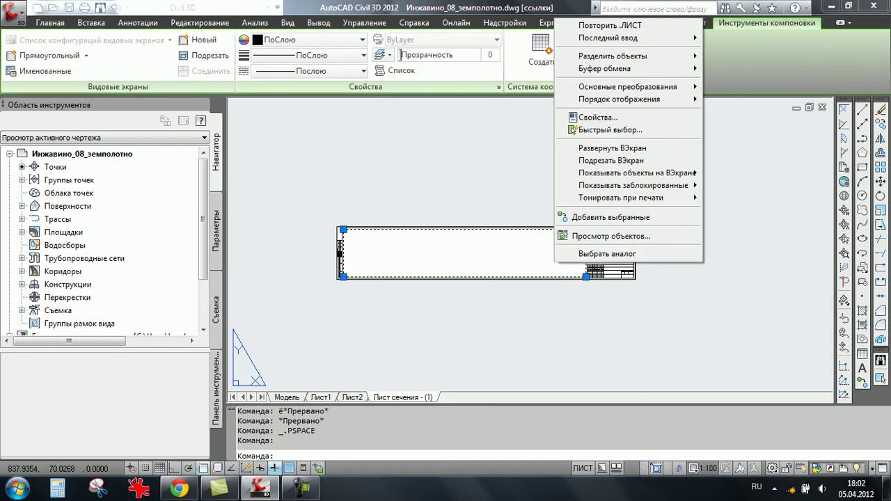
click(604, 117)
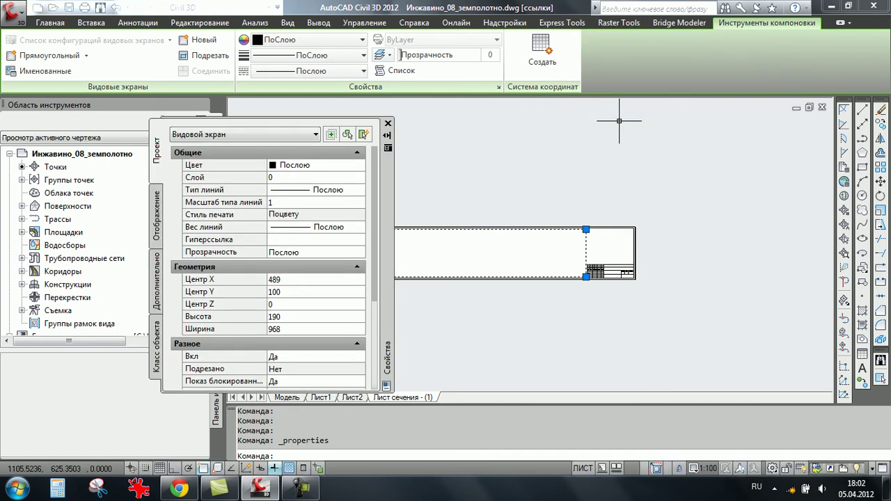
scroll(268, 268, down, 3)
scroll(268, 268, down, 1)
scroll(267, 268, down, 1)
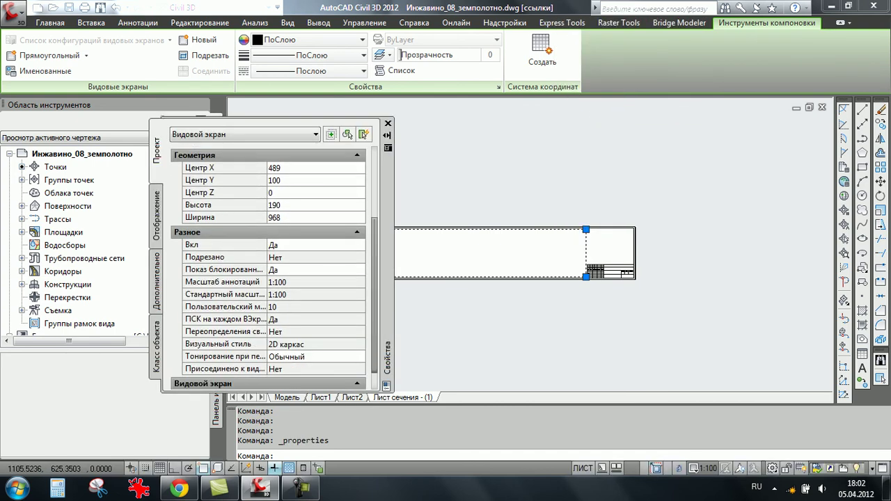
click(313, 269)
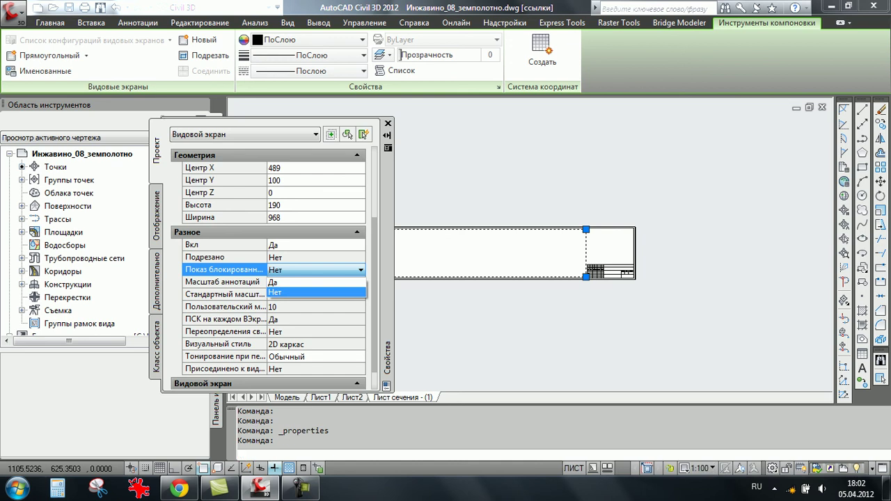
click(279, 295)
click(388, 123)
- Enter the viewport and pan the section content sideways within it
click(435, 255)
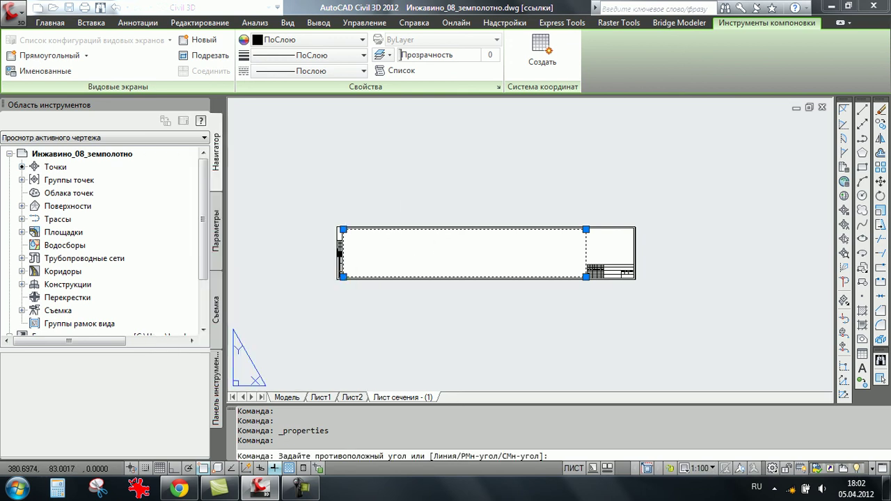
double_click(435, 254)
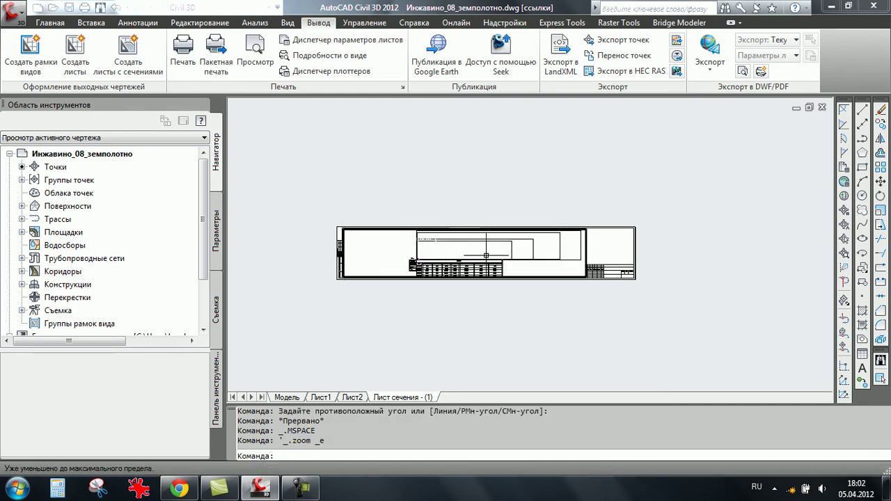
middle_drag(457, 257, 517, 251)
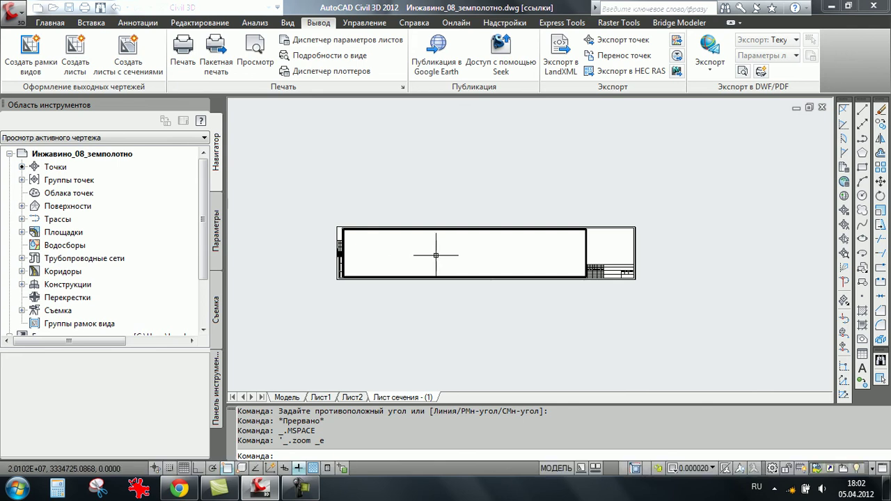
mouse_move(435, 252)
middle_down()
mouse_move(438, 274)
mouse_move(446, 251)
mouse_move(458, 252)
mouse_move(397, 250)
mouse_move(513, 251)
mouse_move(567, 264)
middle_up()
- Return to paper space, then remove the Лист сечения - (1) layout tab with Удалить and OK
double_click(553, 324)
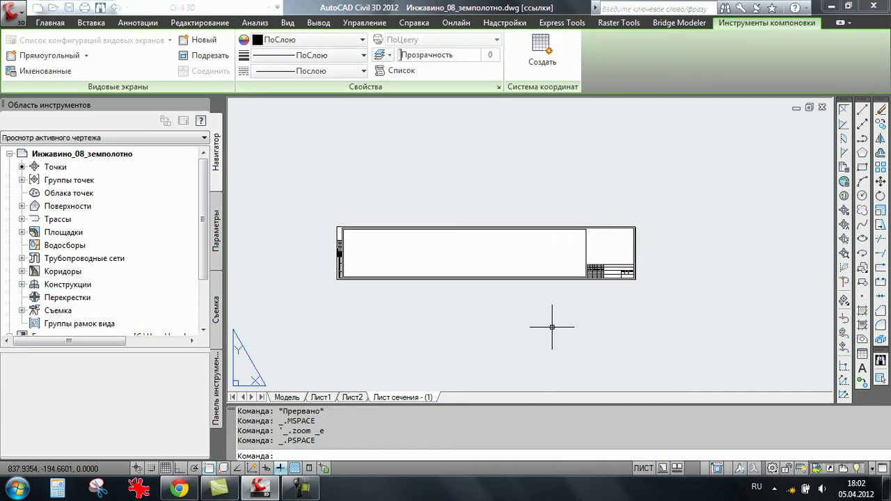
right_click(416, 396)
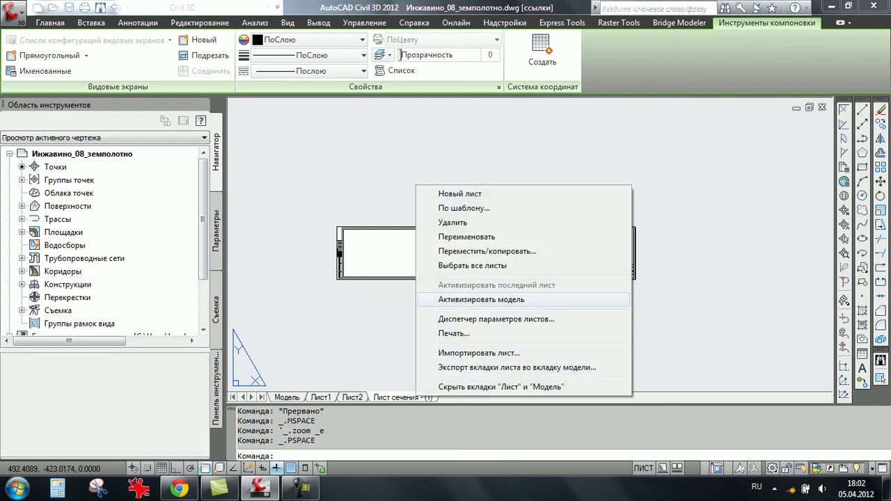
click(453, 222)
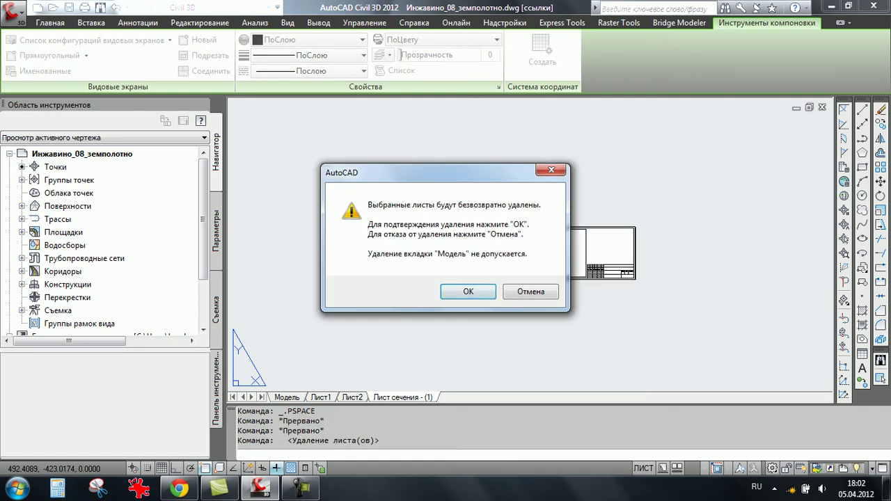
click(467, 295)
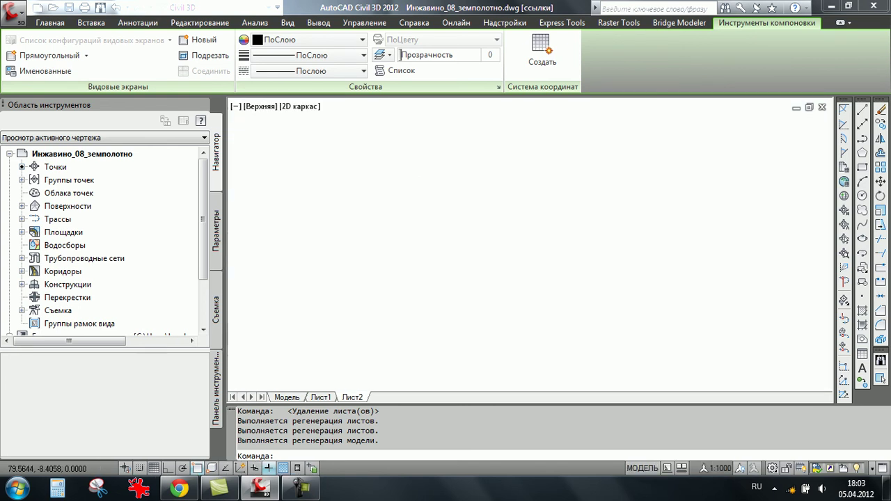
key(Escape)
key(Escape)
- Run Create Section Sheets for alignment Путь2_ось, keeping New Sheet Set 1
click(128, 54)
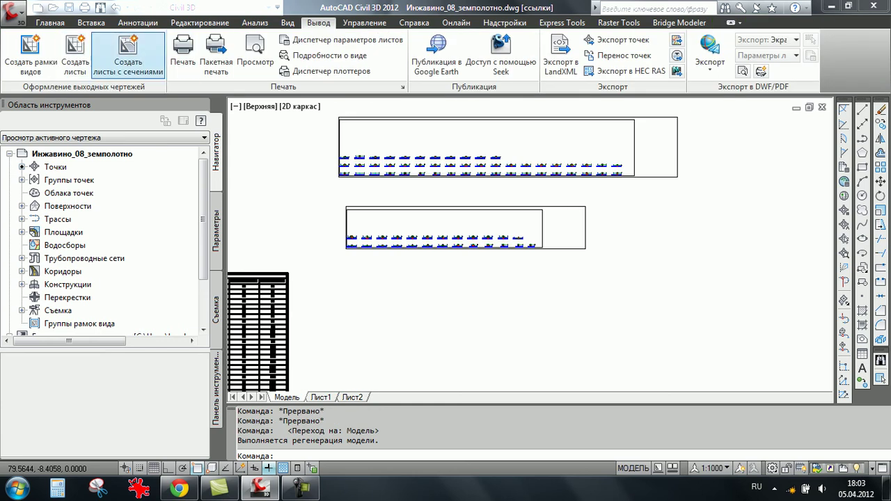
click(216, 90)
key(Down)
key(Return)
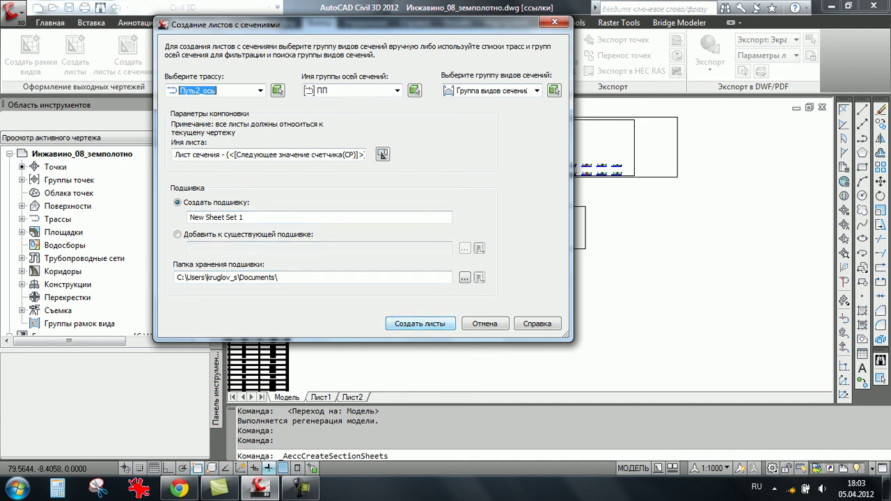
key(Tab)
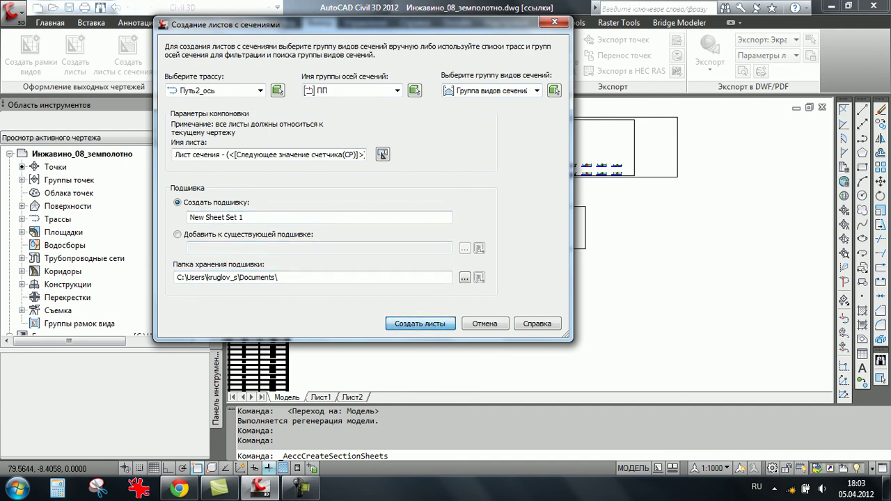
key(Return)
key(Return)
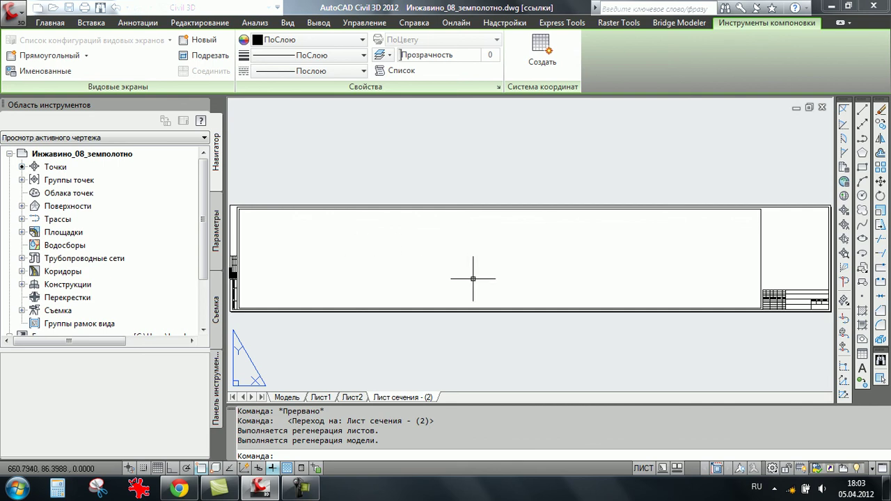
- Select the Лист сечения - (2) viewport and open its Properties
scroll(343, 270, down, 1)
scroll(299, 271, down, 1)
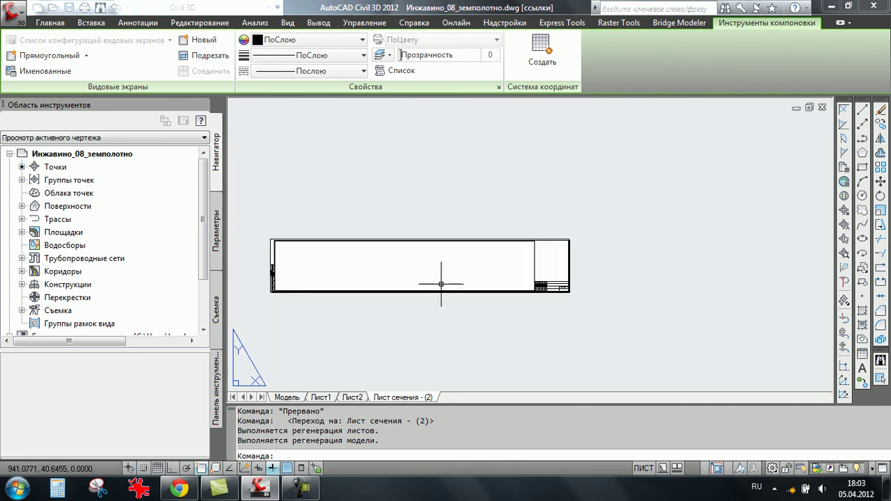
click(542, 259)
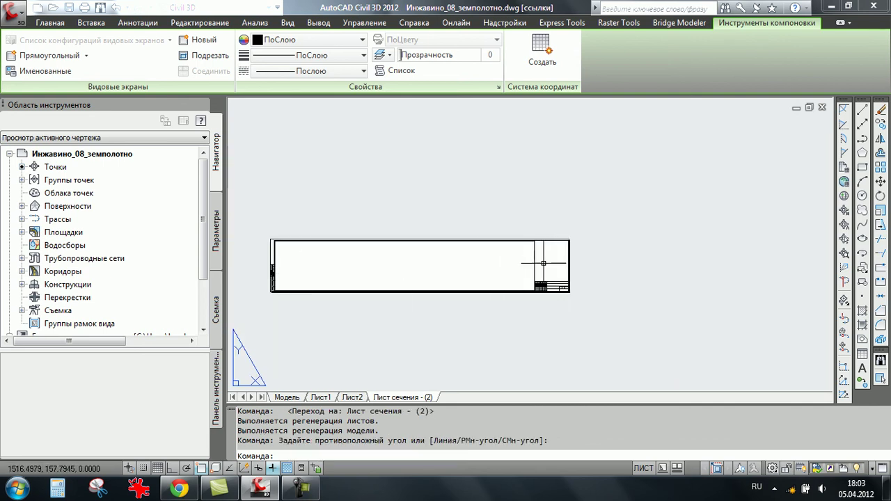
key(Escape)
click(534, 263)
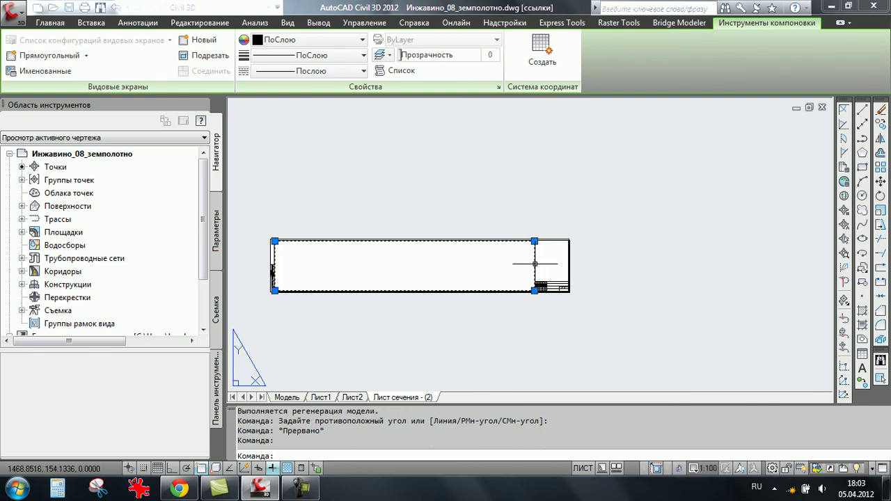
right_click(527, 262)
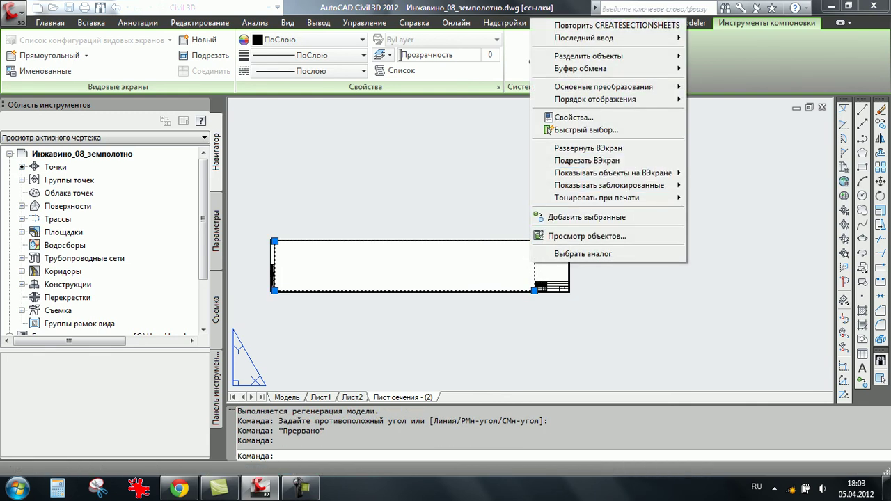
click(557, 118)
click(209, 357)
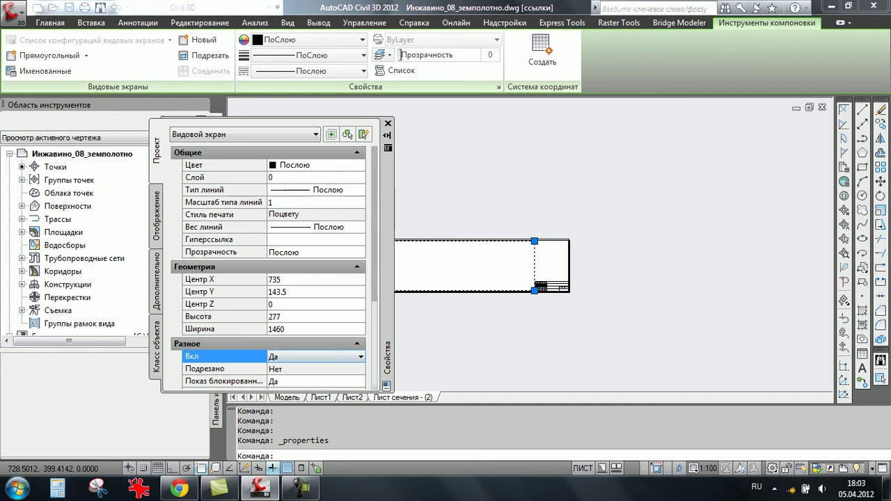
- Set the viewport's display lock to Нет and close Properties
scroll(209, 331, down, 1)
scroll(268, 266, down, 2)
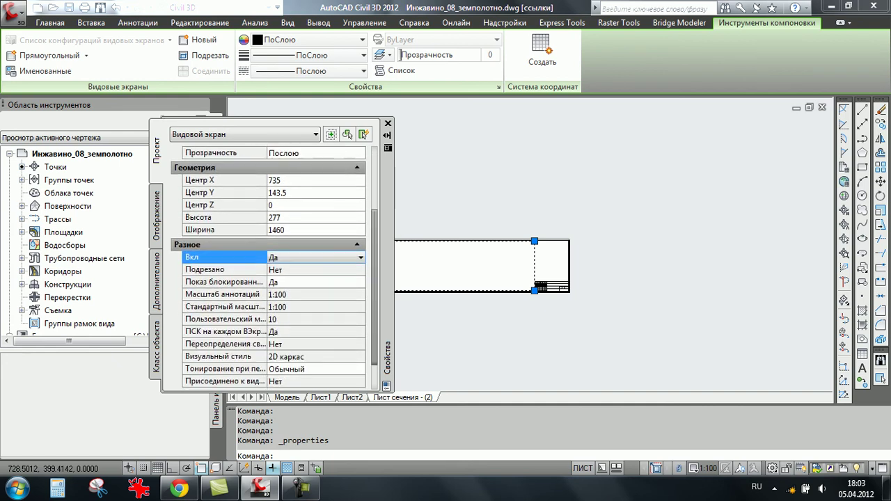
scroll(268, 266, down, 1)
scroll(268, 267, down, 1)
scroll(267, 267, down, 1)
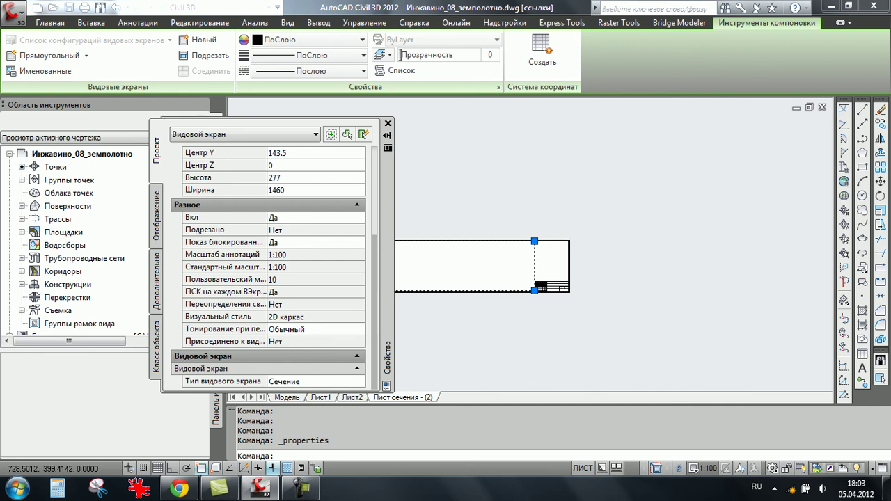
click(313, 242)
click(361, 242)
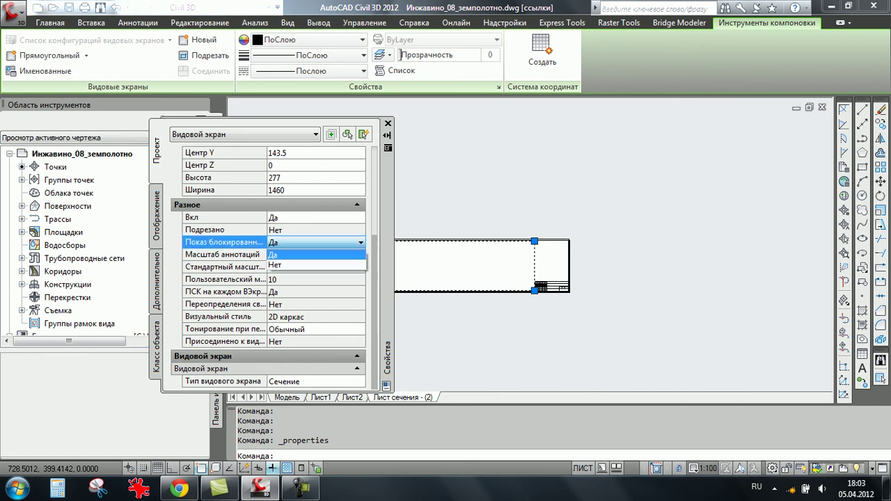
click(278, 268)
click(387, 123)
- Zoom the viewport contents to extents so the section views fill it, then return to paper space
key(Escape)
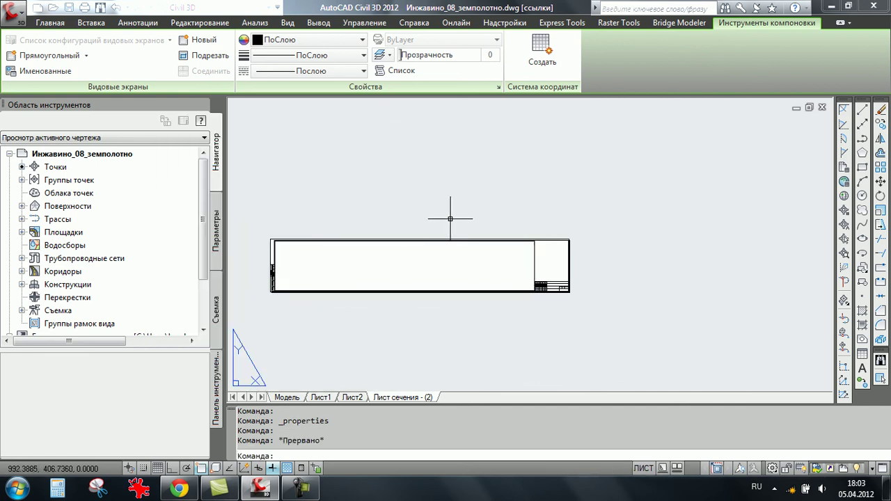
double_click(432, 260)
scroll(432, 259, down, 1)
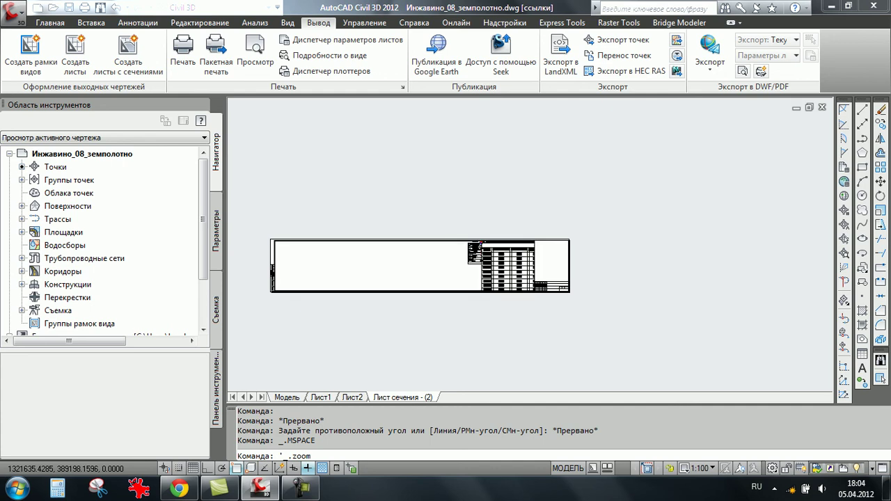
middle_click(419, 265)
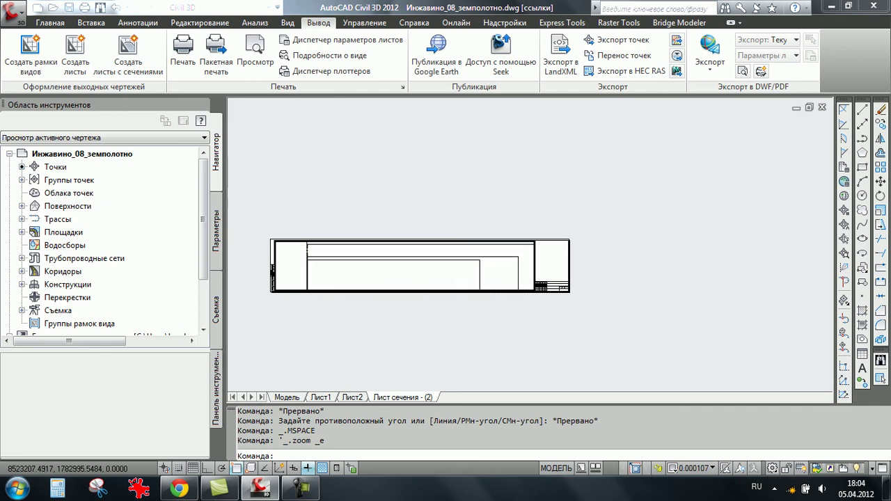
scroll(410, 252, down, 2)
scroll(410, 252, down, 2)
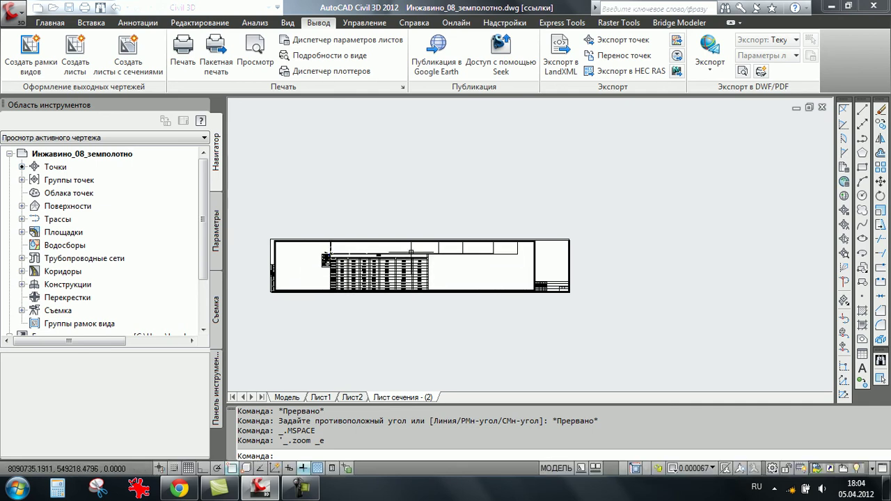
double_click(453, 335)
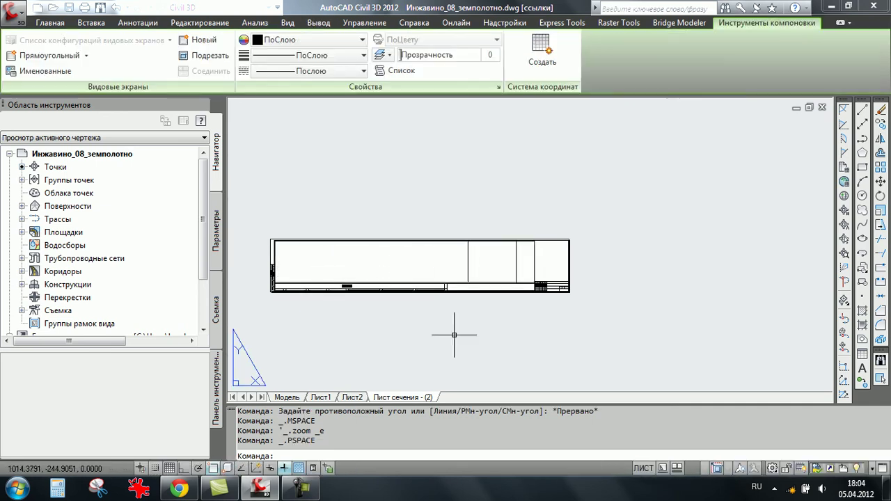
- Delete the Лист сечения - (2) layout and confirm the permanent deletion
right_click(404, 394)
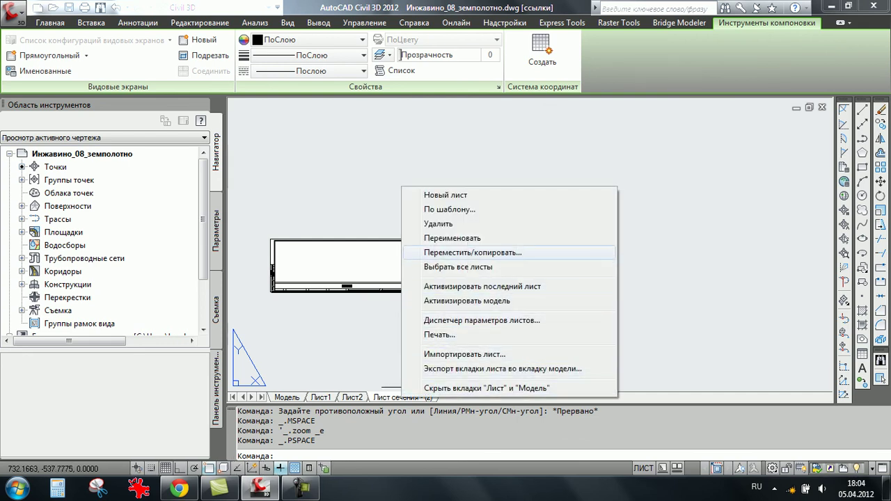
click(439, 223)
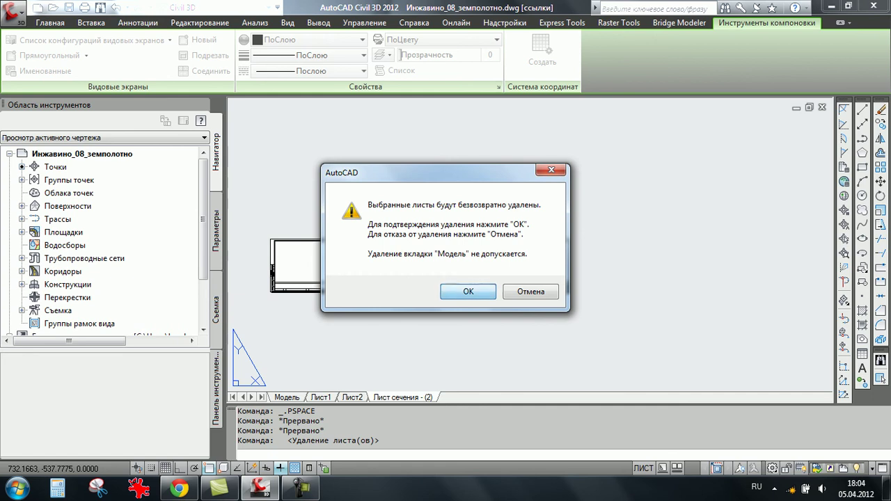
click(400, 289)
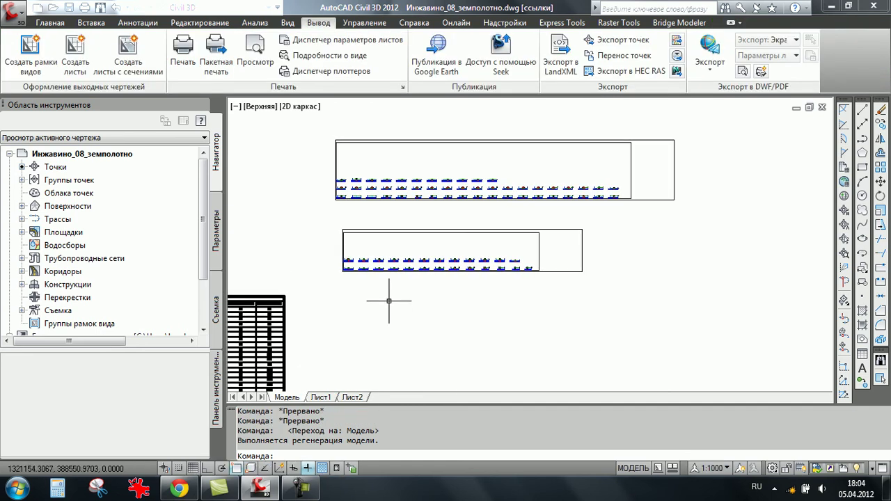
- Zoom around model space to look over the whole drawing
scroll(388, 301, up, 2)
scroll(387, 281, up, 1)
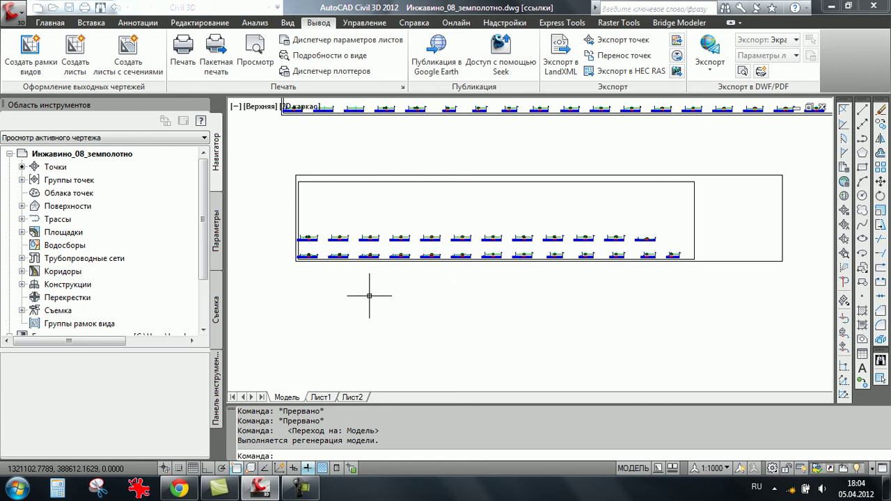
scroll(369, 294, down, 2)
scroll(368, 306, down, 1)
scroll(368, 314, down, 1)
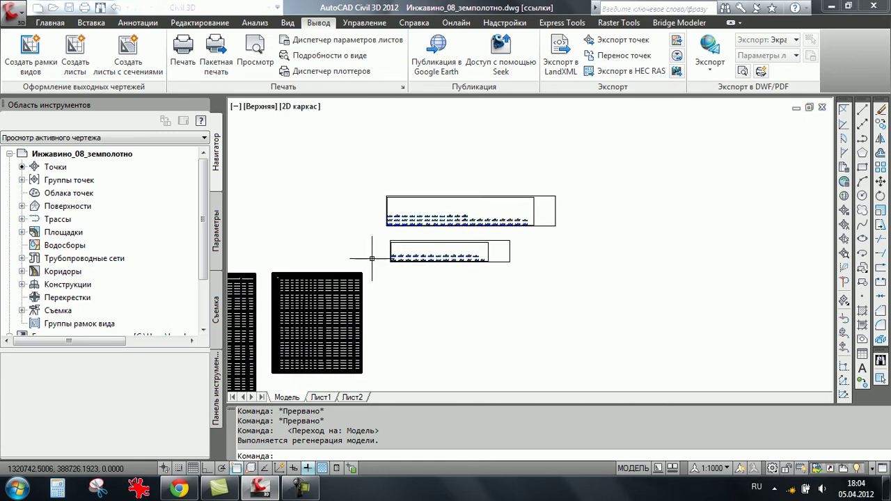
scroll(433, 262, down, 1)
scroll(440, 263, down, 1)
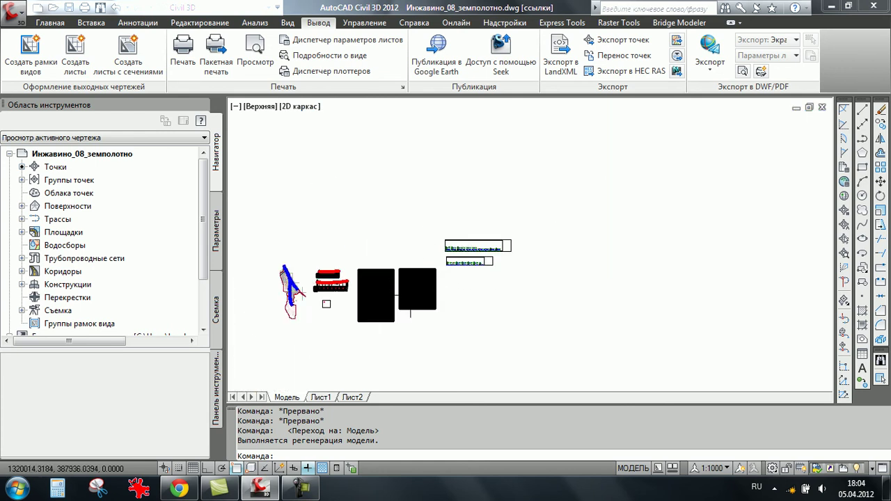
click(300, 487)
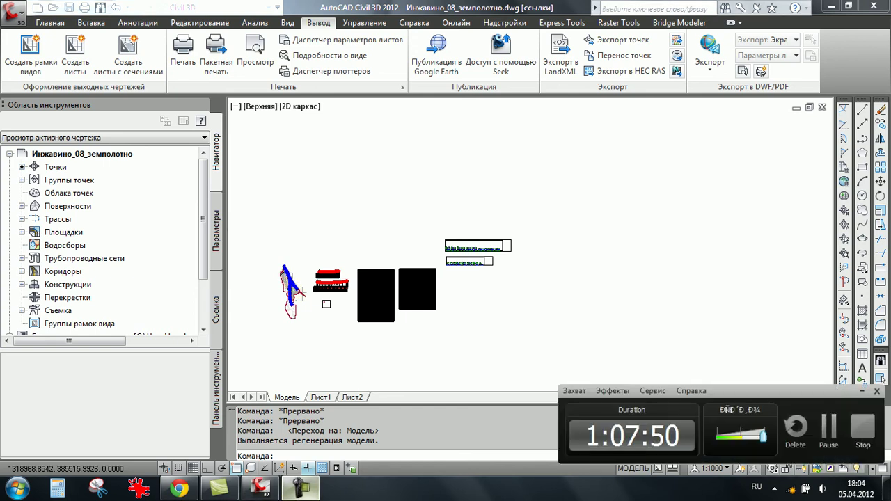